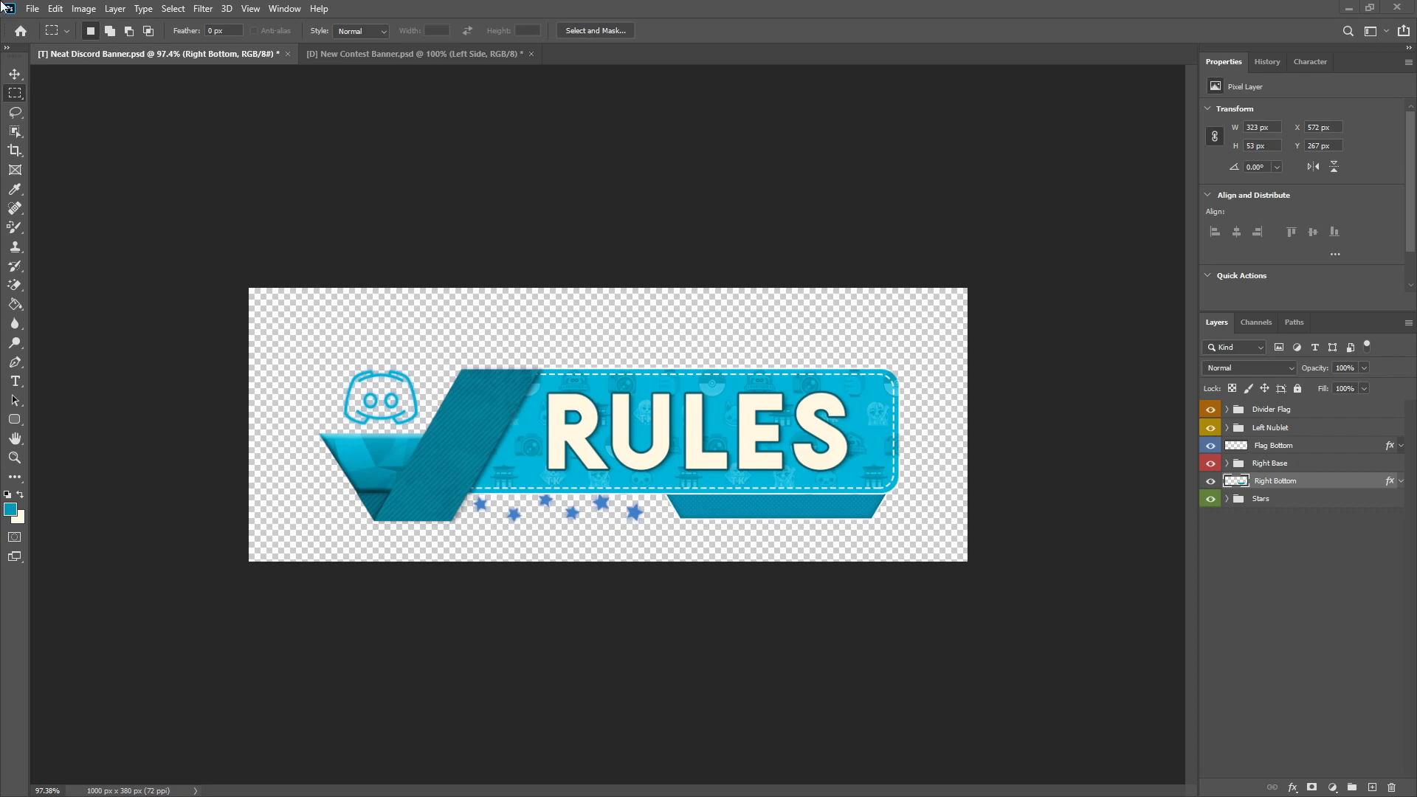
Step: Create a new document 1000 px wide and 380 px high at 72 pixels/inch
{"action": "left_click", "coordinate": [32, 8]}
{"action": "left_click", "coordinate": [44, 25]}
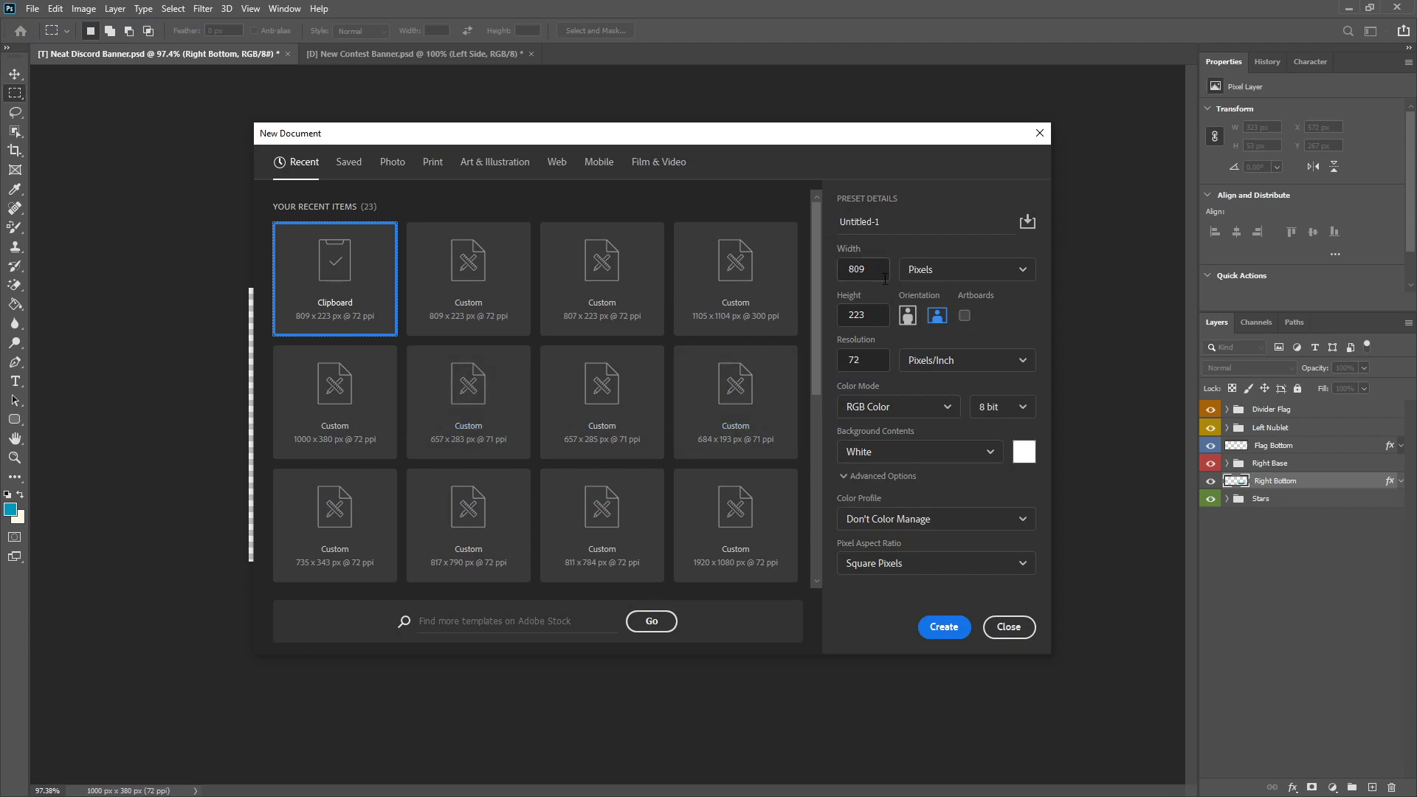
{"action": "type", "text": "1000"}
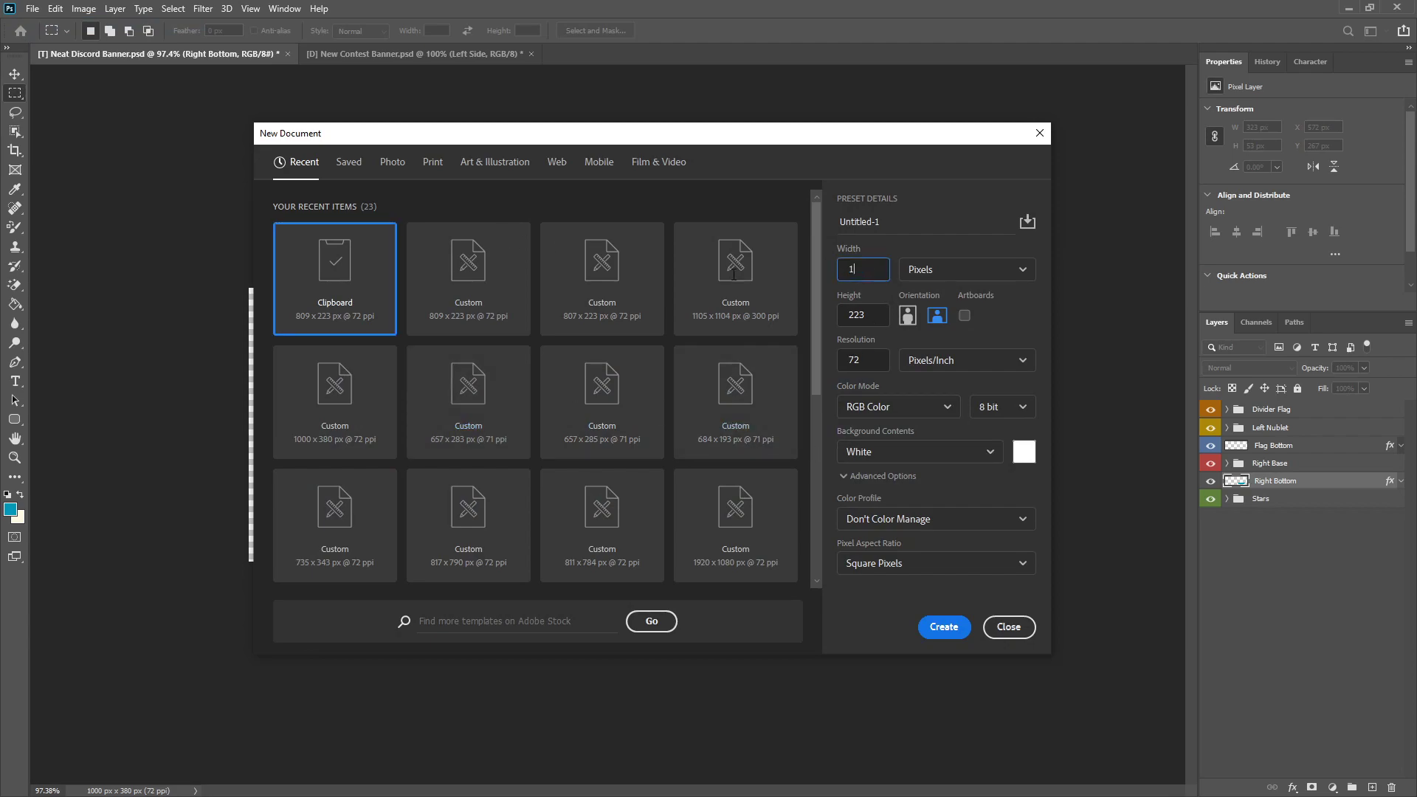
{"action": "left_click", "coordinate": [882, 317]}
{"action": "key", "text": "Tab"}
{"action": "type", "text": "380"}
{"action": "left_click", "coordinate": [938, 627]}
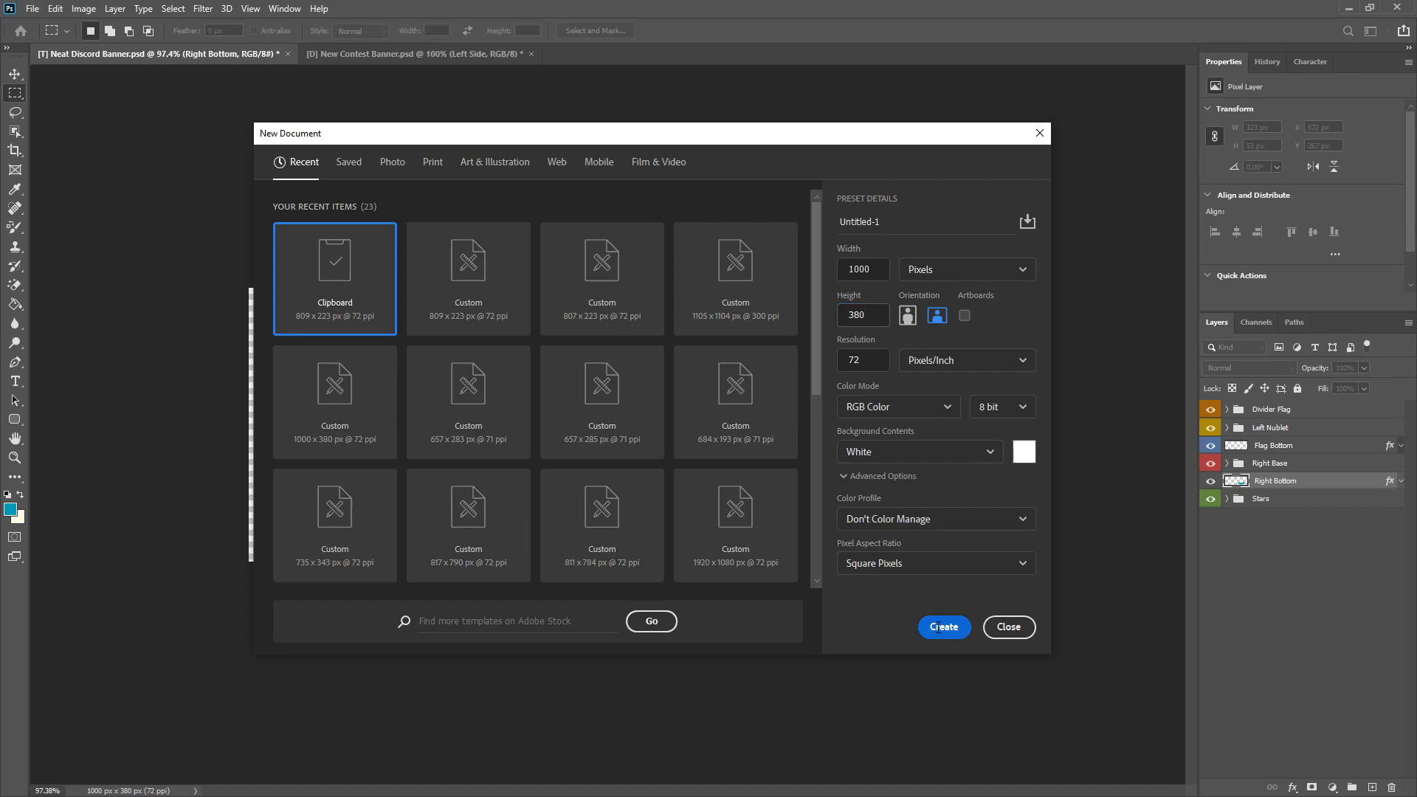
Step: Add an empty layer and delete the white background layer so the canvas is transparent
{"action": "left_click", "coordinate": [1372, 787]}
{"action": "left_click", "coordinate": [1288, 425]}
{"action": "key", "text": "Delete"}
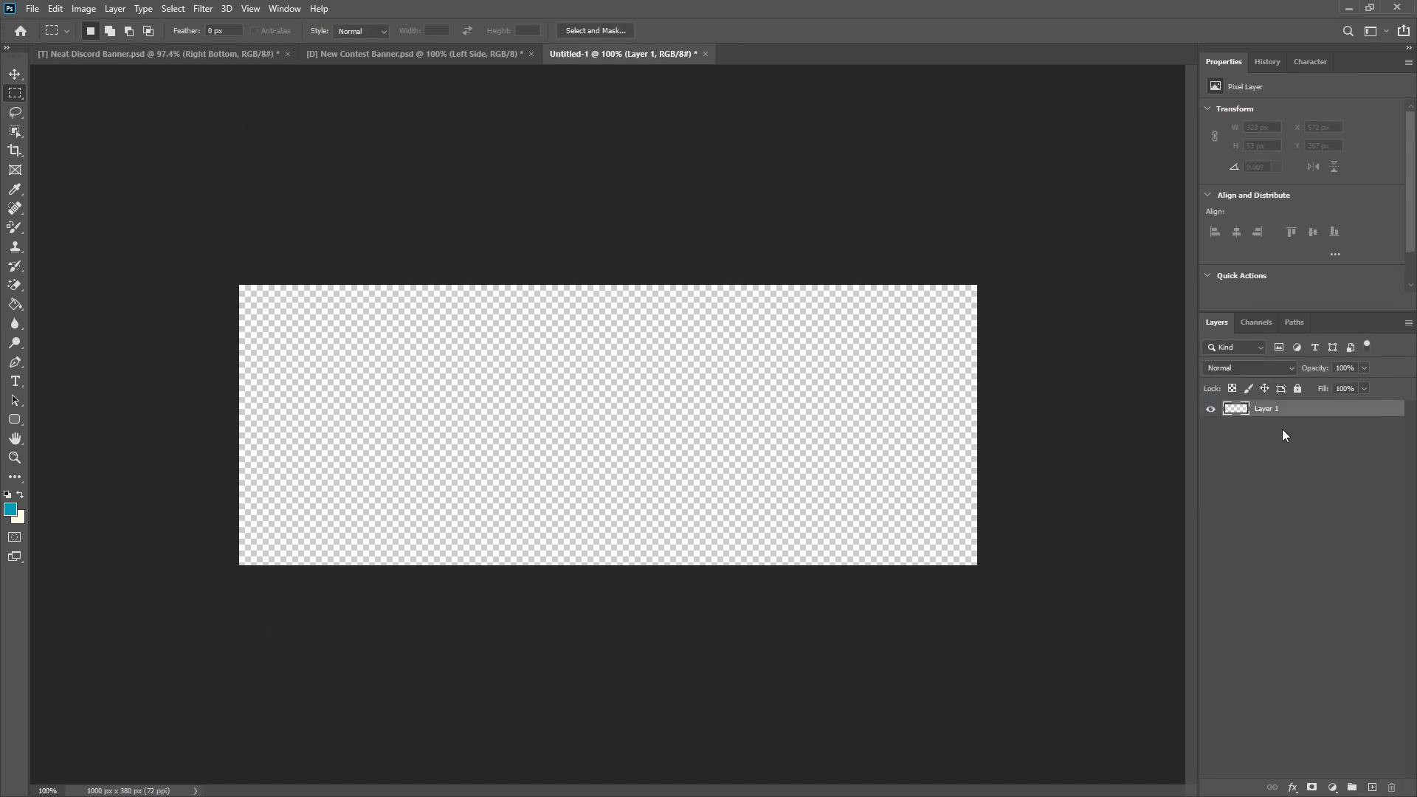
Step: Set the Rounded Rectangle tool to no stroke and a light blue #00b4d9 fill
{"action": "left_click", "coordinate": [14, 422]}
{"action": "left_click", "coordinate": [13, 422]}
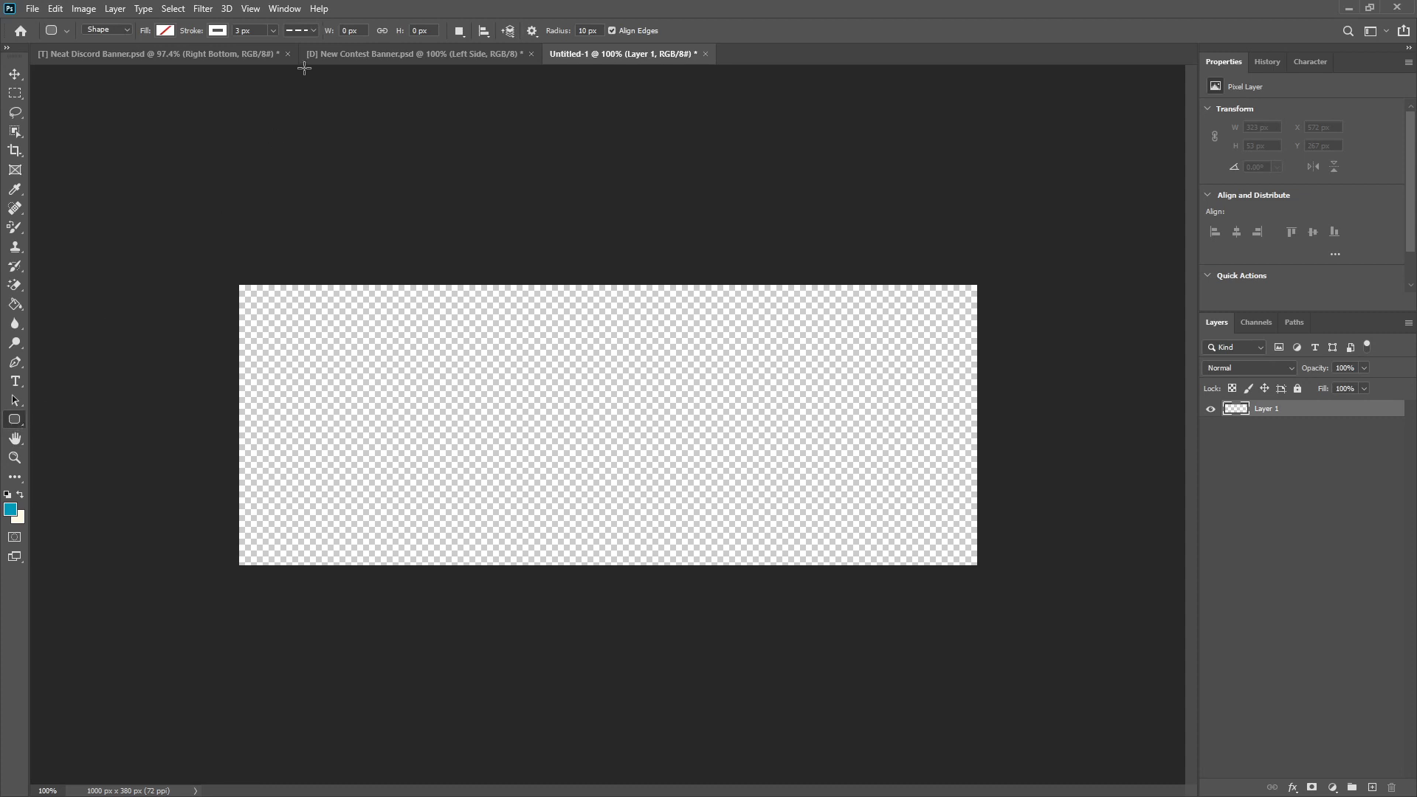
{"action": "left_click", "coordinate": [218, 30]}
{"action": "left_click", "coordinate": [169, 30]}
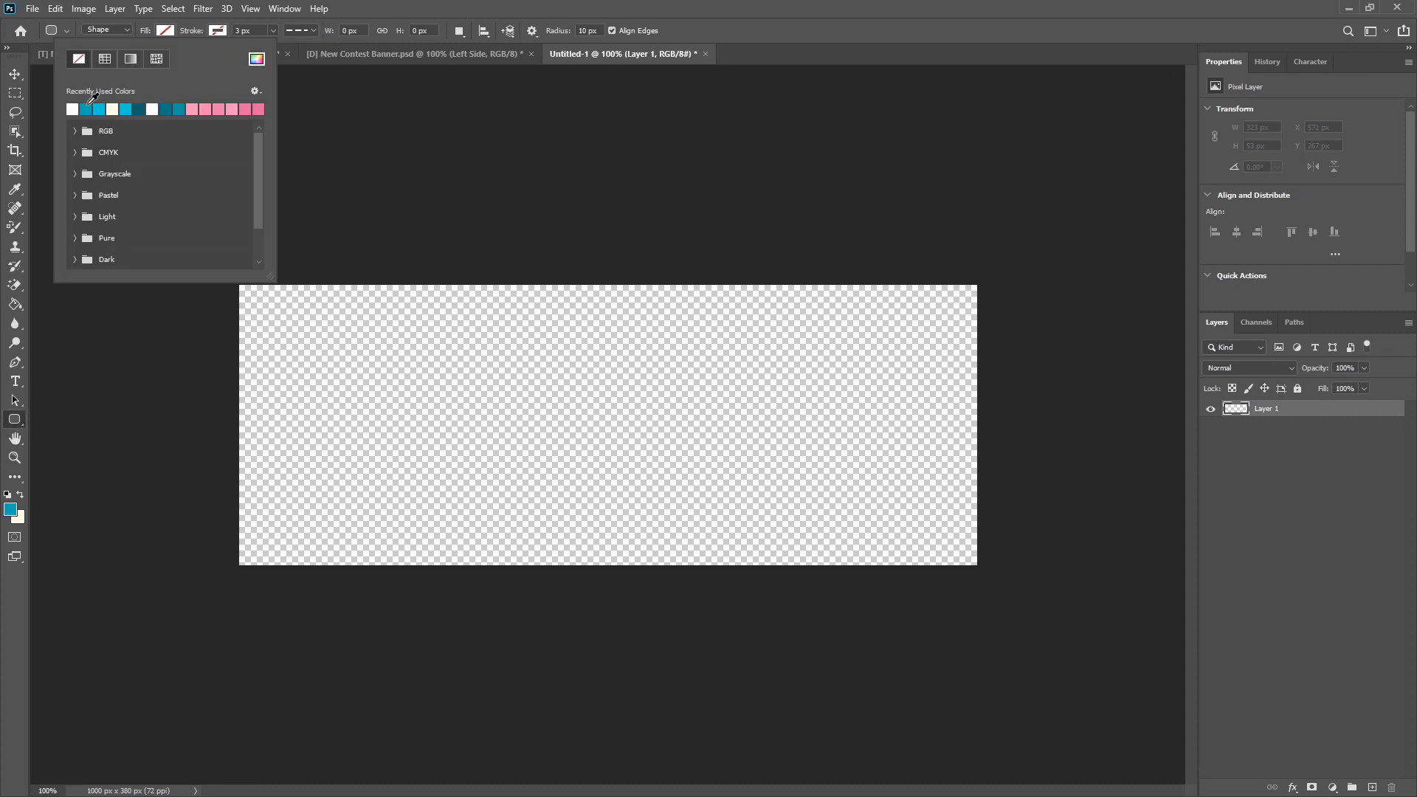
{"action": "left_click", "coordinate": [102, 109]}
{"action": "left_click", "coordinate": [172, 32]}
{"action": "left_click", "coordinate": [168, 31]}
Step: Examine the shape fill's hex code in the Color Picker without changing the color
{"action": "left_click", "coordinate": [259, 58]}
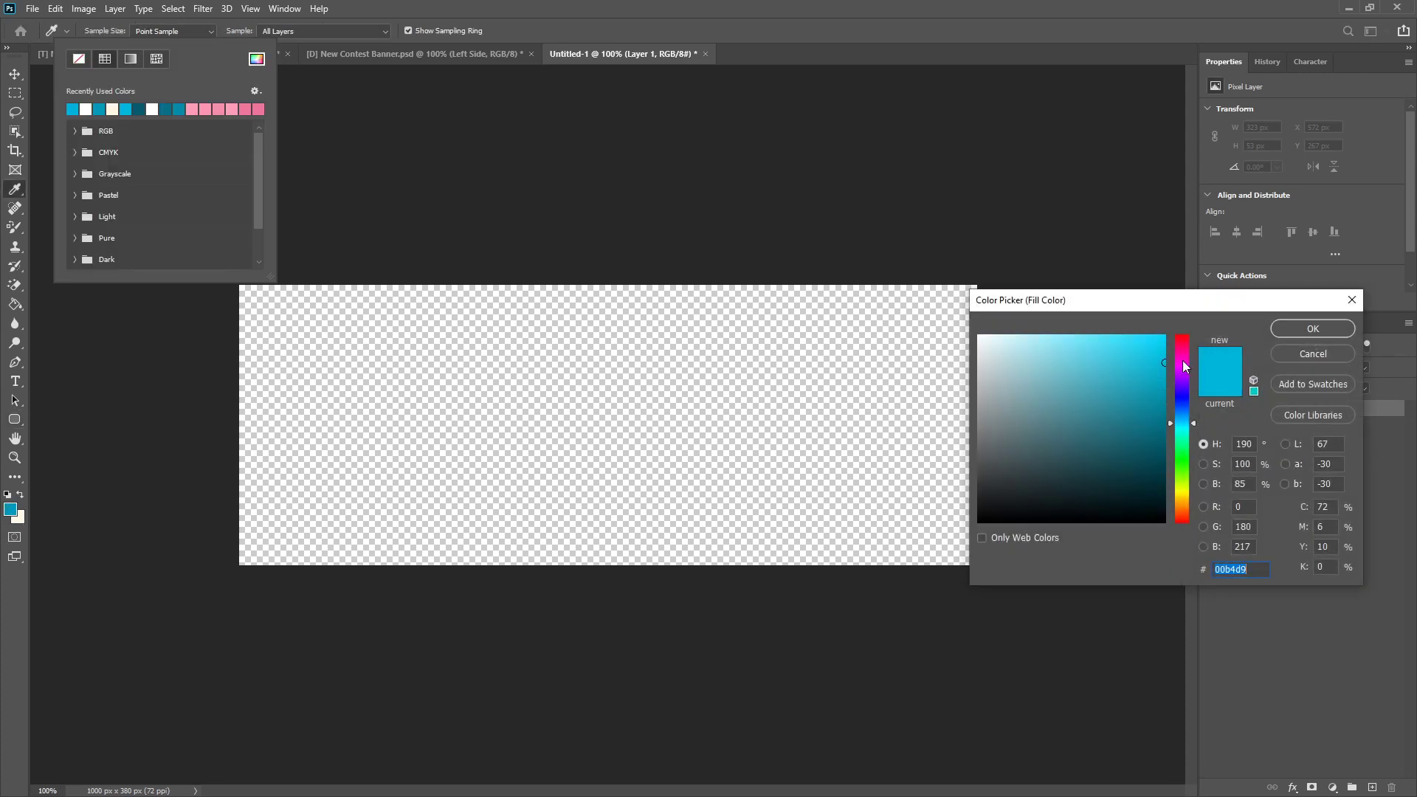
{"action": "left_click", "coordinate": [1300, 359]}
{"action": "left_click", "coordinate": [785, 5]}
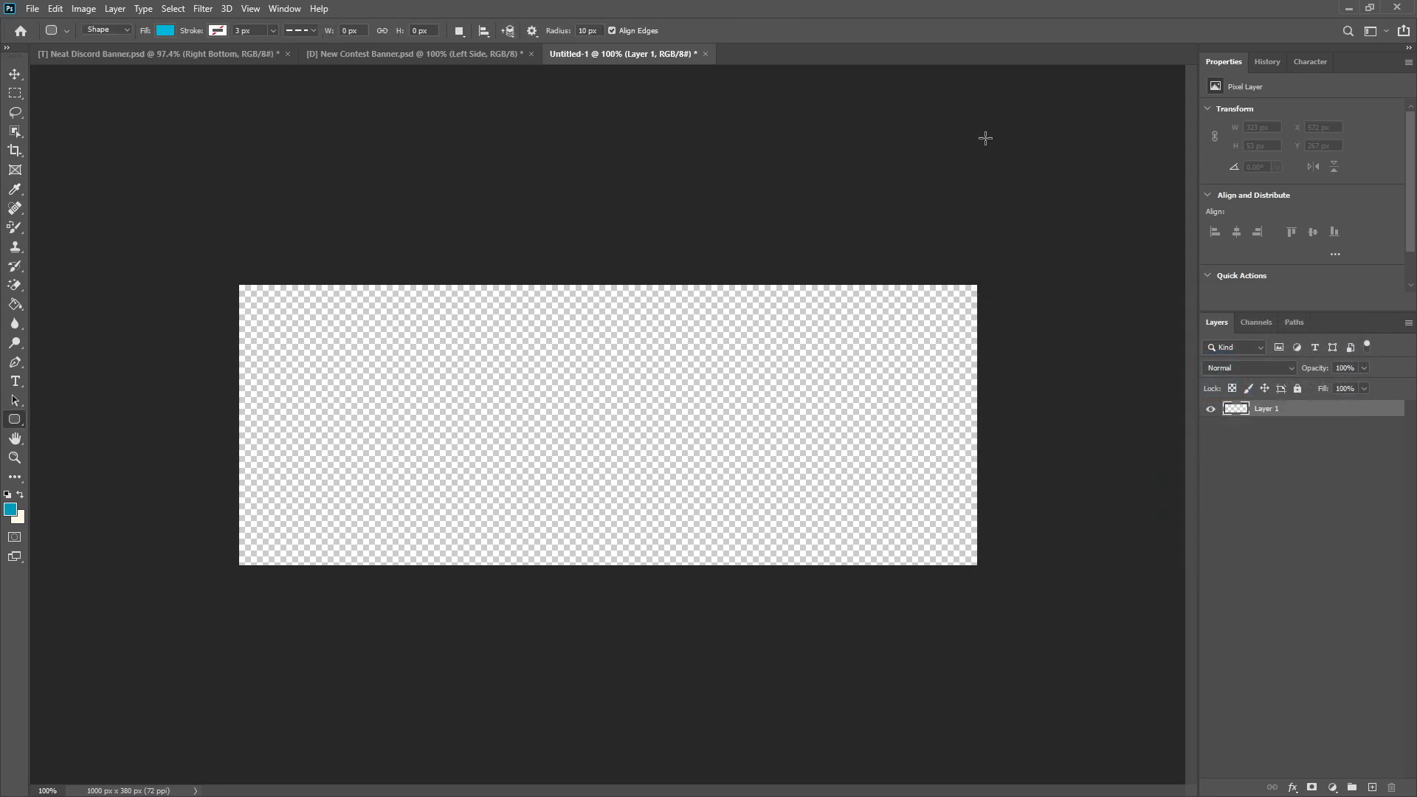
{"action": "left_click", "coordinate": [164, 33]}
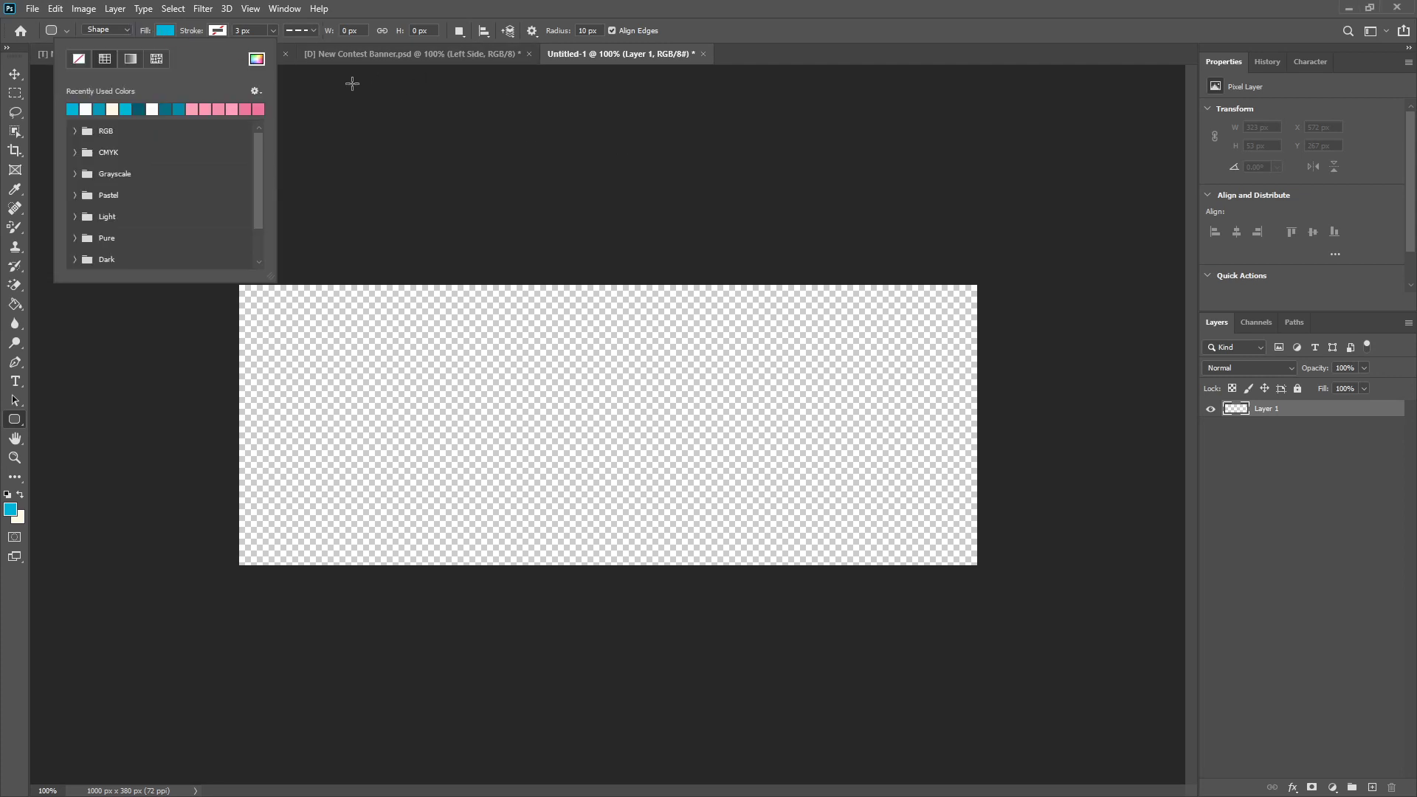
{"action": "left_click", "coordinate": [258, 60]}
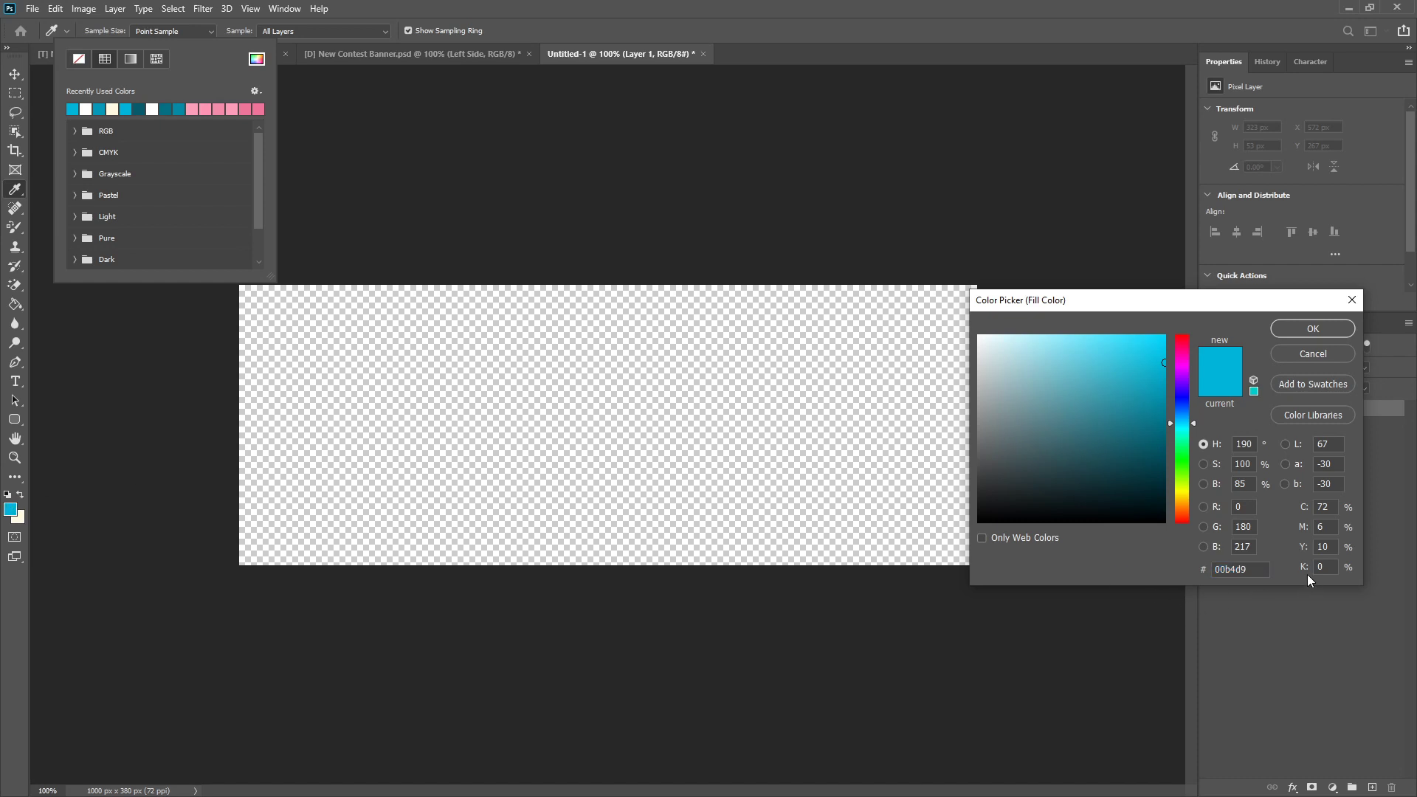
{"action": "left_click", "coordinate": [1309, 356]}
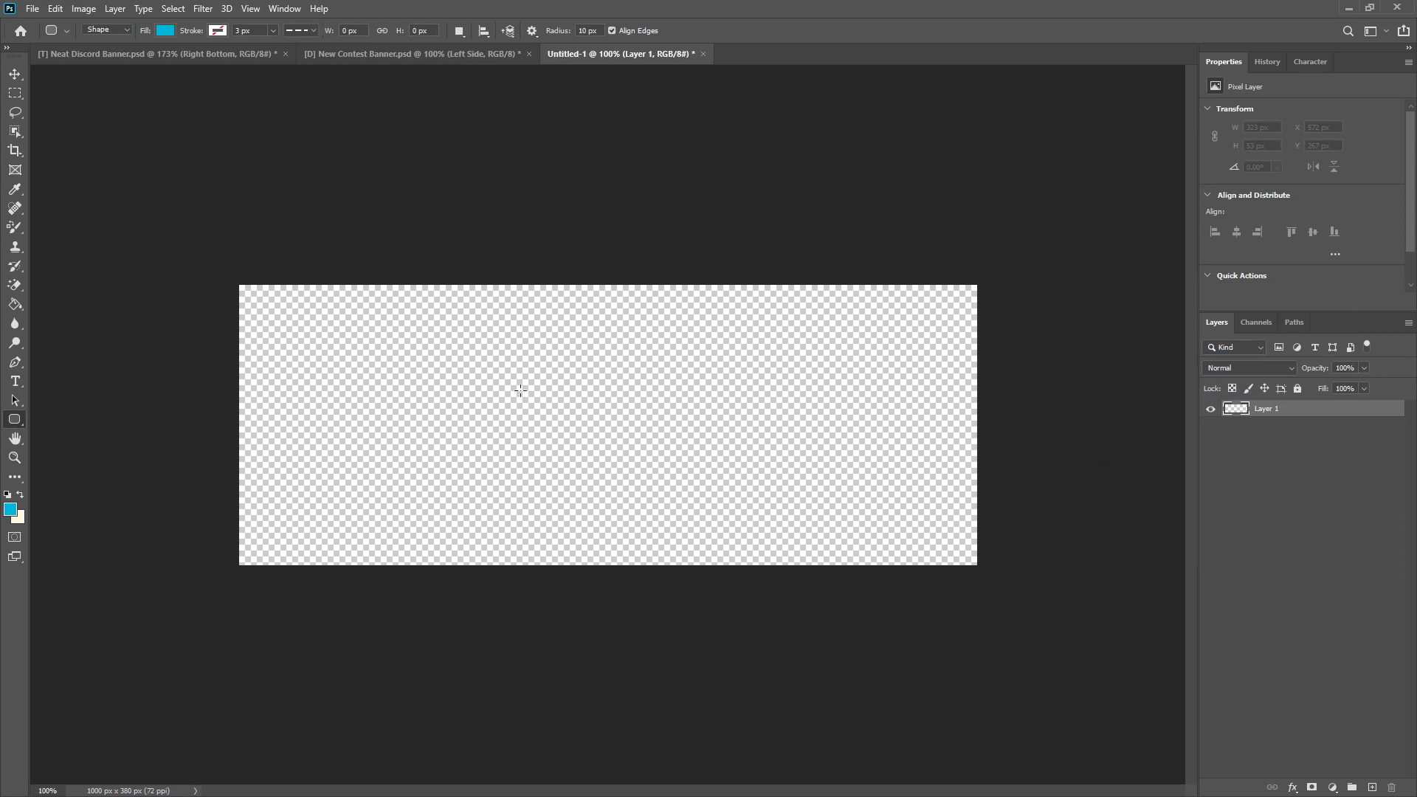
Step: Draw a rounded rectangle about 652 × 175 px in the right part of the canvas and set all corner radii to 24 px
{"action": "left_click_drag", "start_coordinate": [434, 380], "coordinate": [916, 509]}
{"action": "left_click", "coordinate": [15, 74]}
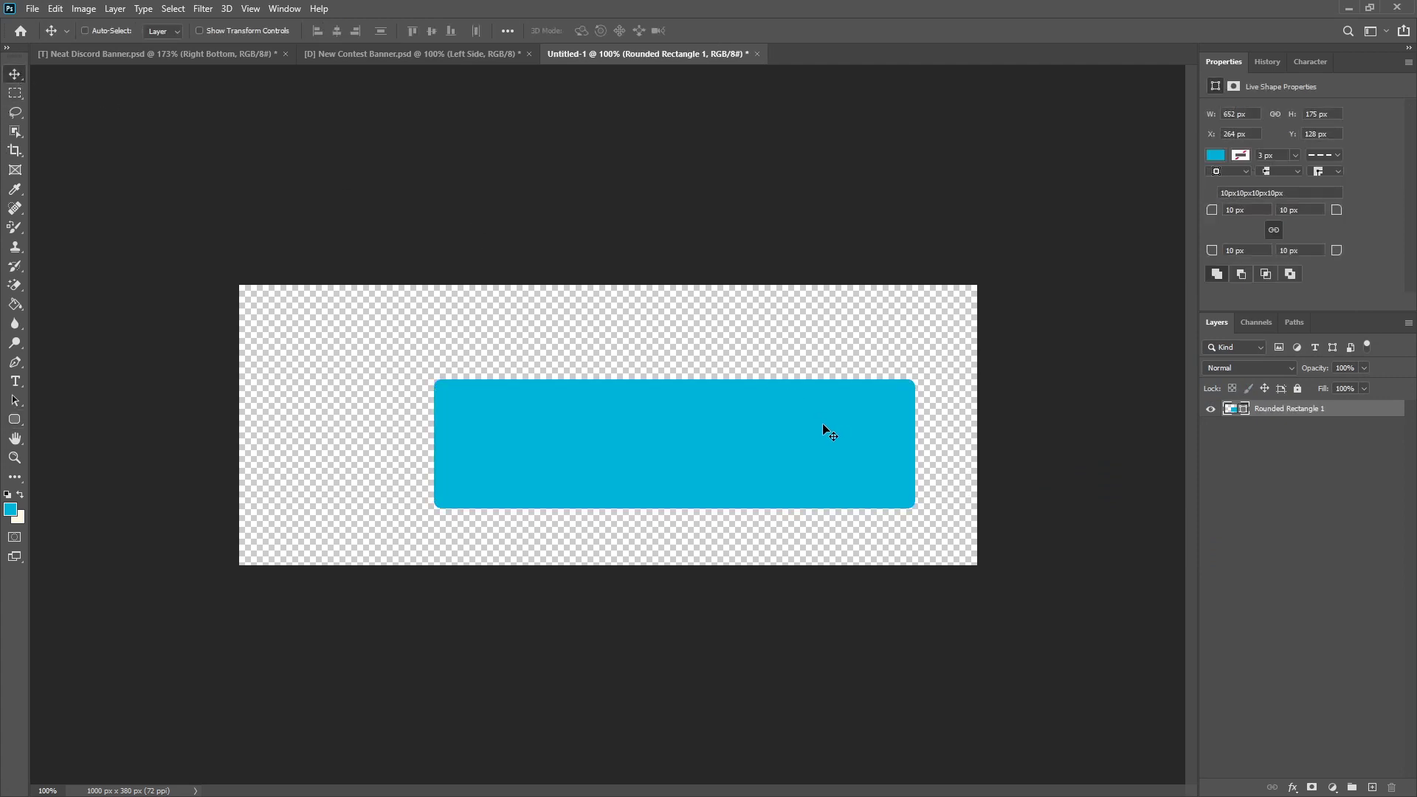
{"action": "left_click_drag", "start_coordinate": [825, 423], "coordinate": [840, 418]}
{"action": "left_click_drag", "start_coordinate": [1229, 211], "coordinate": [1251, 212]}
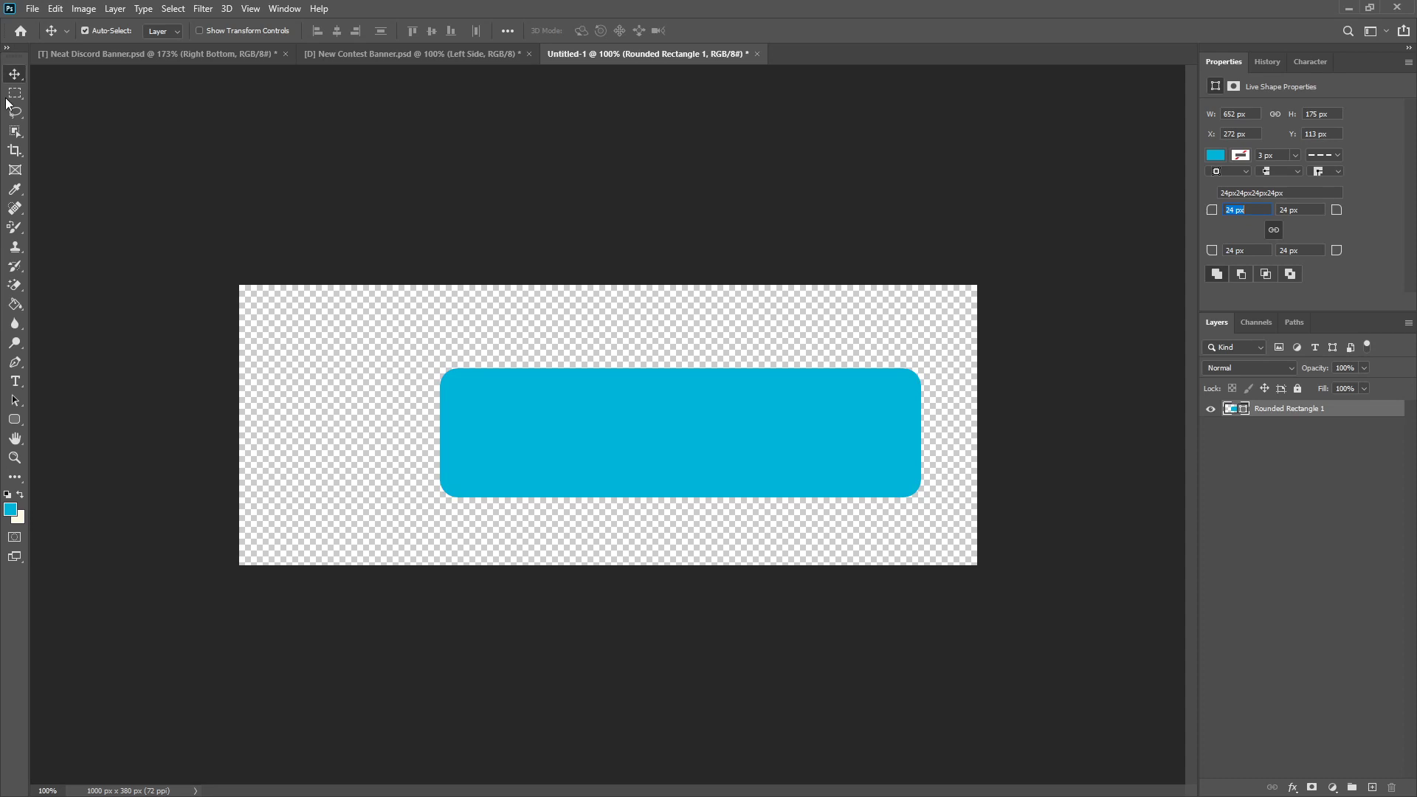
Step: Set the rectangle's transform Y position to 199 px and shift it left to about X 254 px, Y 110.5 px
{"action": "key", "text": "ctrl+t"}
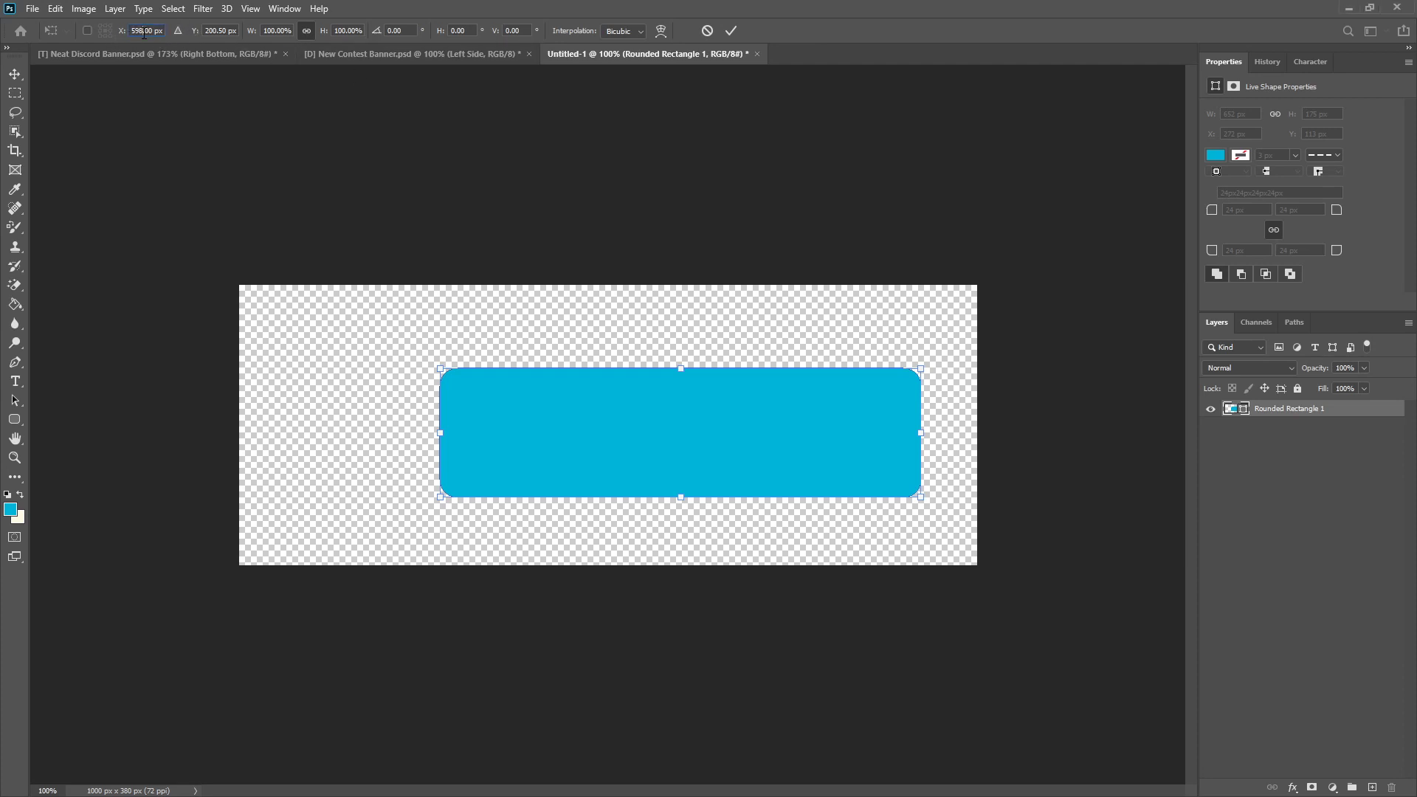
{"action": "left_click_drag", "start_coordinate": [236, 30], "coordinate": [186, 34]}
{"action": "type", "text": "199."}
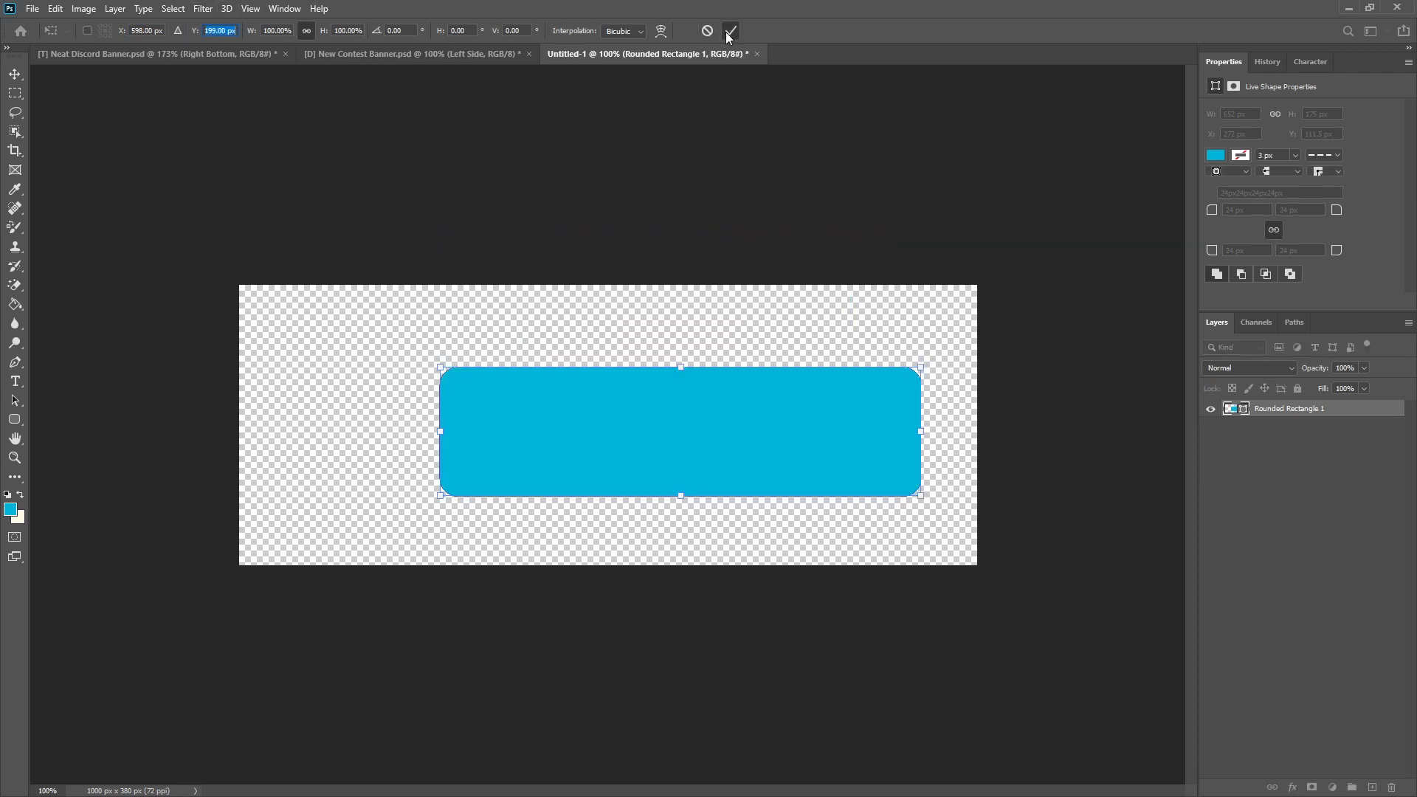
{"action": "left_click", "coordinate": [731, 31]}
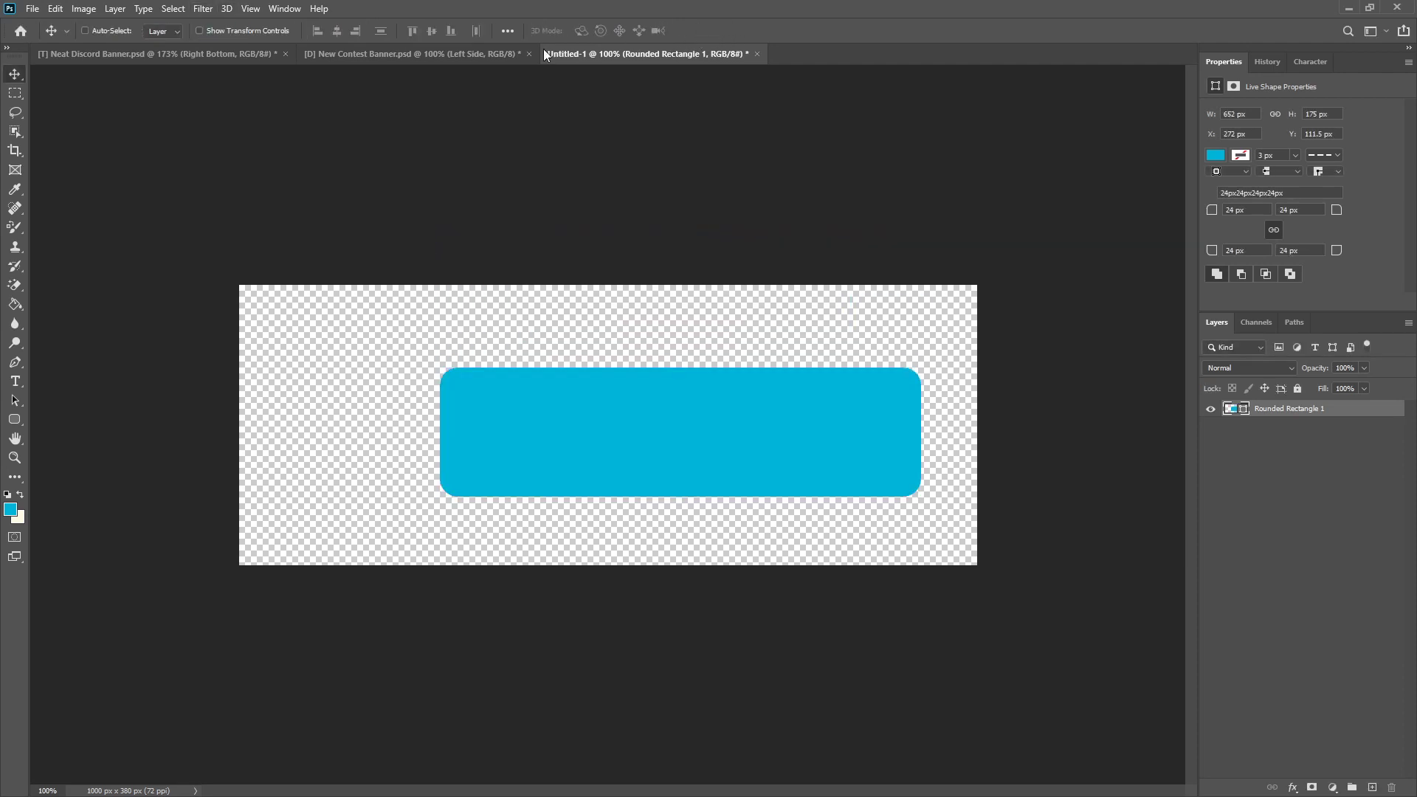
{"action": "mouse_move", "coordinate": [781, 456]}
{"action": "left_mouse_down"}
{"action": "mouse_move", "coordinate": [778, 474]}
{"action": "mouse_move", "coordinate": [780, 445]}
{"action": "mouse_move", "coordinate": [797, 441]}
{"action": "left_mouse_up"}
{"action": "scroll", "coordinate": [782, 482], "scroll_direction": "down", "scroll_amount": 1}
{"action": "scroll", "coordinate": [783, 483], "scroll_direction": "up", "scroll_amount": 7}
{"action": "scroll", "coordinate": [785, 482], "scroll_direction": "down", "scroll_amount": 6}
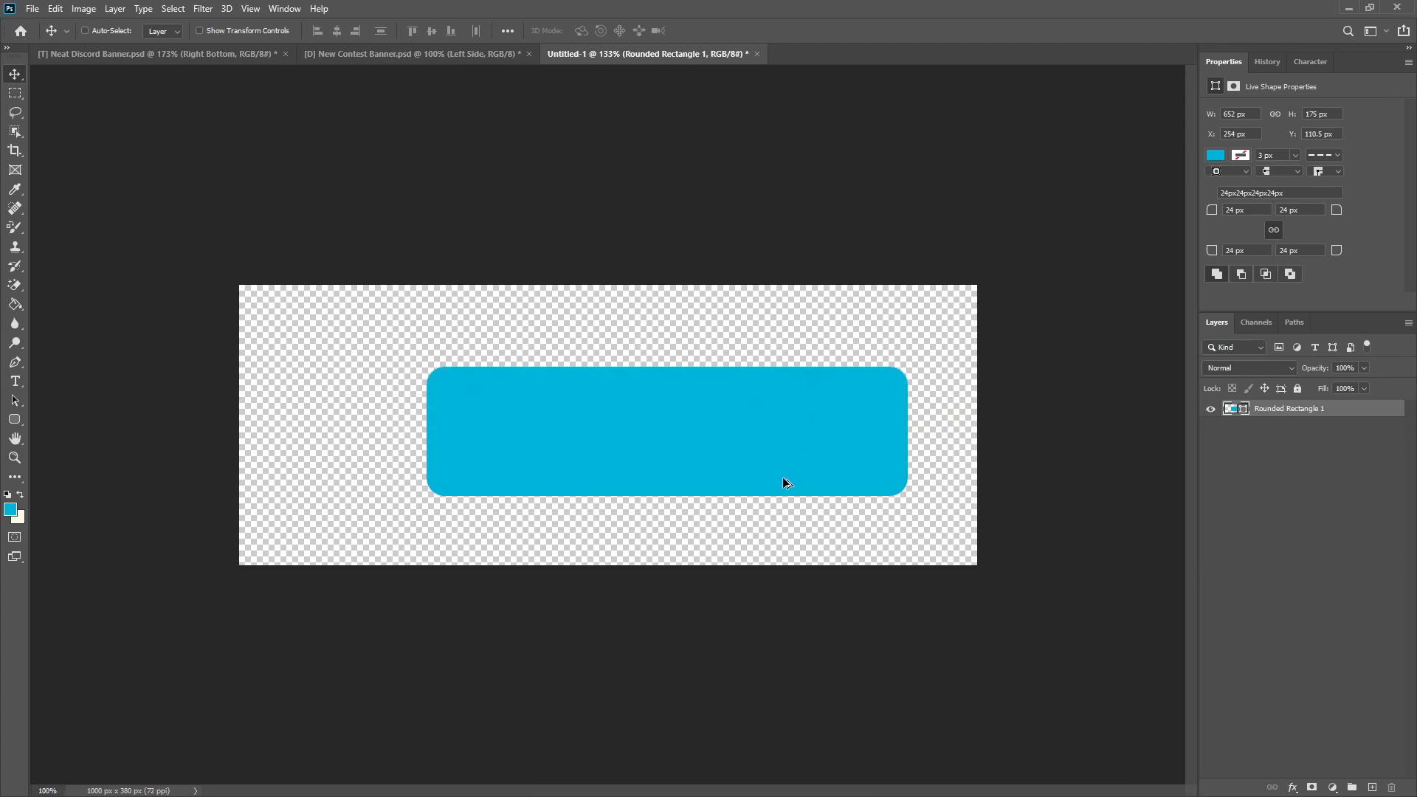
{"action": "scroll", "coordinate": [717, 474], "scroll_direction": "up", "scroll_amount": 2}
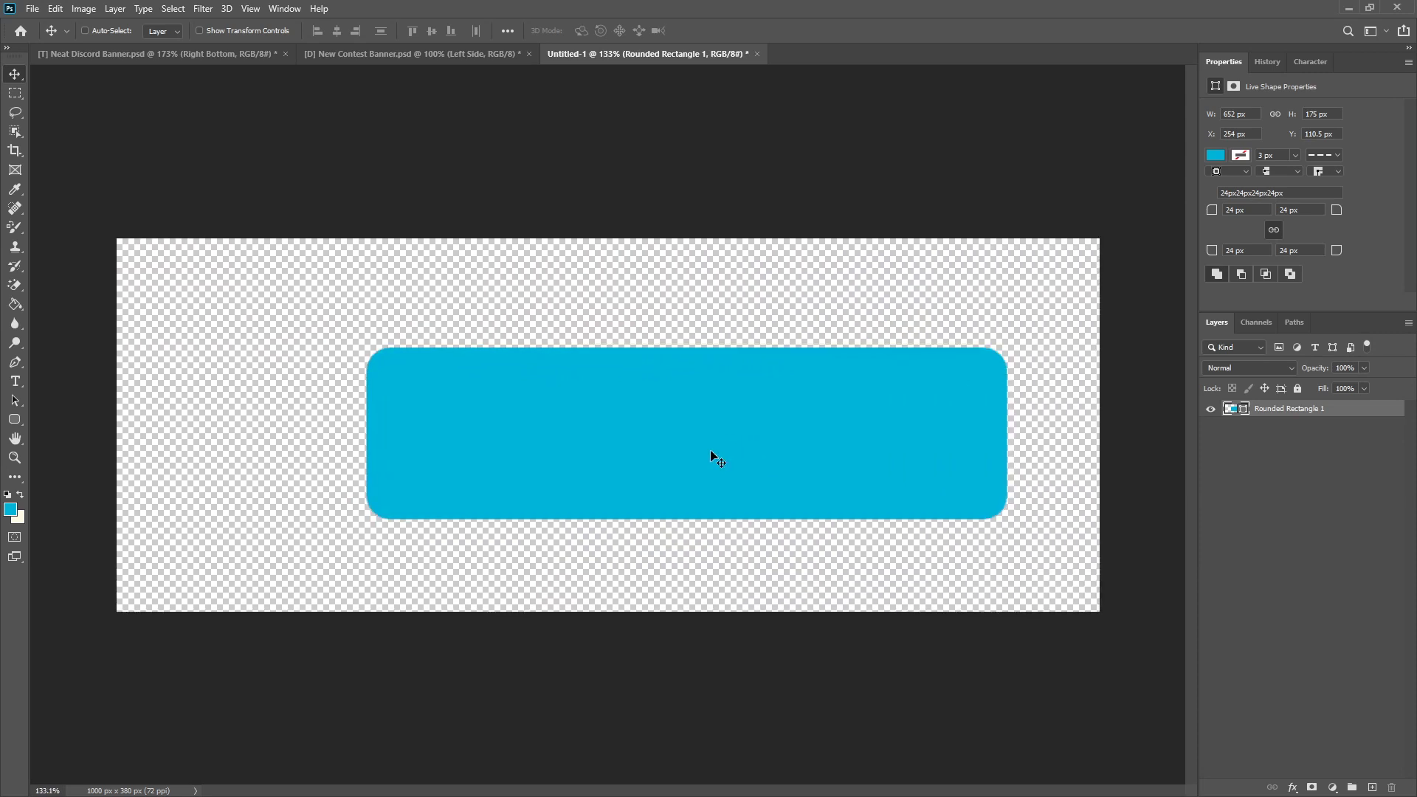
Step: Rasterize the rounded rectangle layer
{"action": "right_click", "coordinate": [1295, 410]}
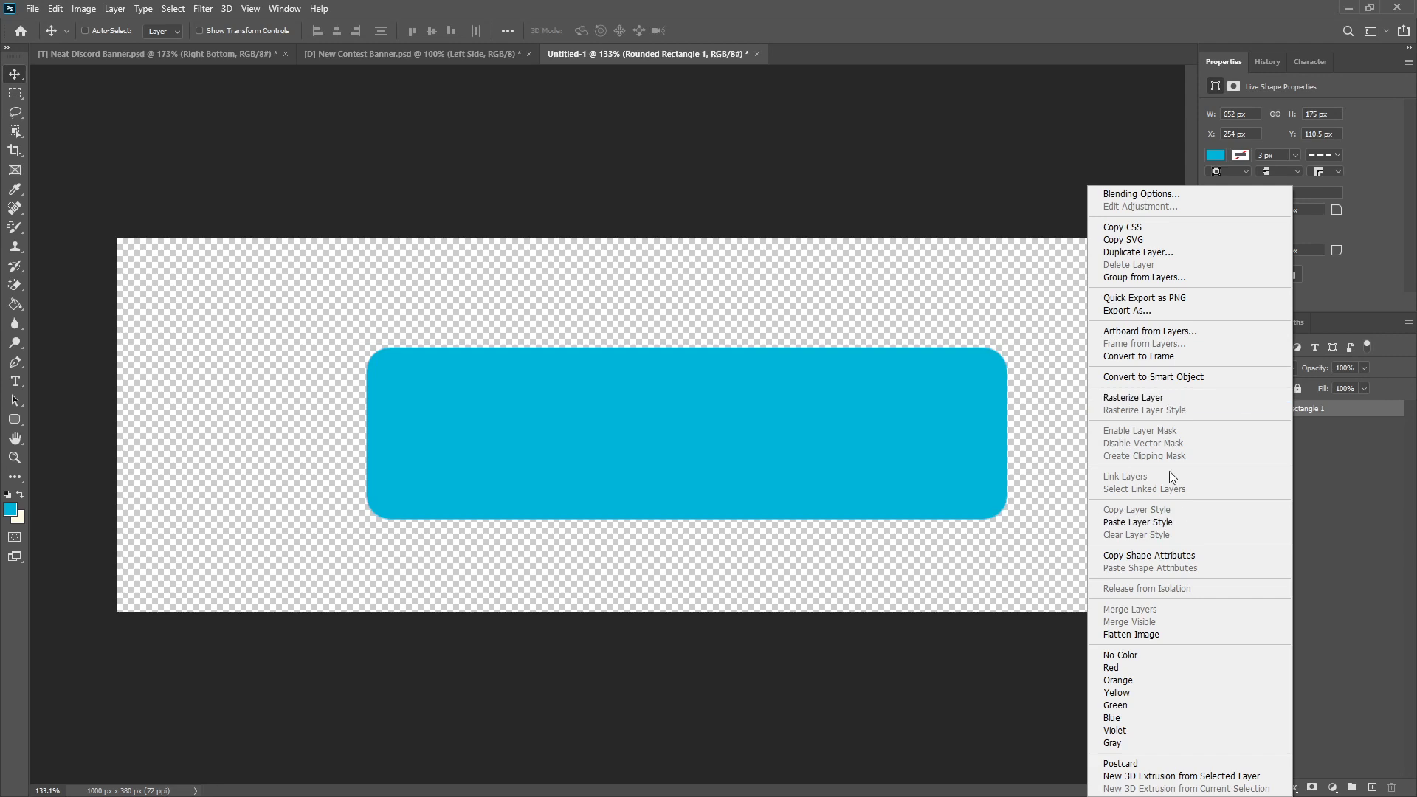
{"action": "left_click", "coordinate": [1360, 419]}
{"action": "right_click", "coordinate": [1337, 413]}
{"action": "left_click", "coordinate": [1204, 398]}
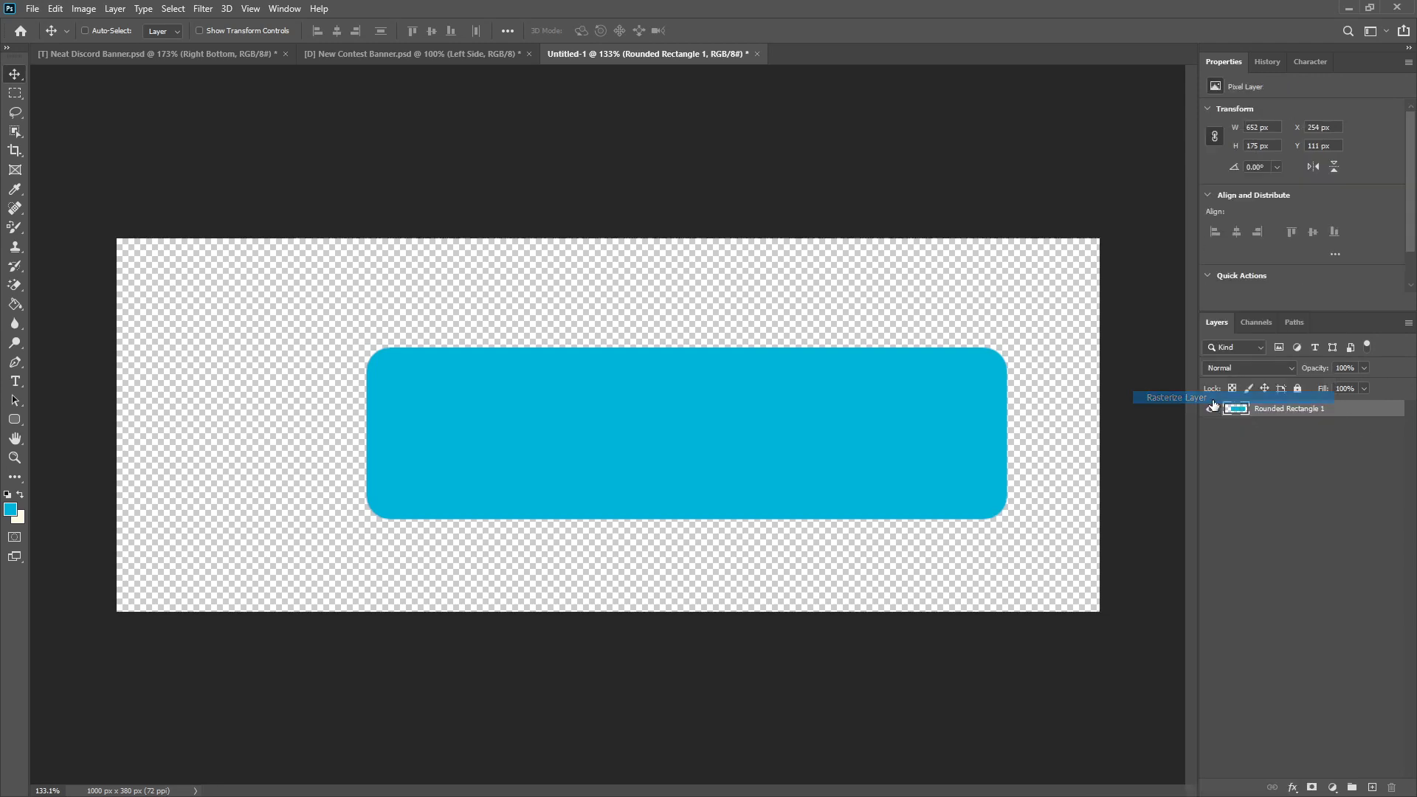
Step: Select the lower part of the rectangle with a marquee about 767 × 168 px and copy it to a new layer
{"action": "left_click", "coordinate": [15, 93]}
{"action": "left_click_drag", "start_coordinate": [330, 607], "coordinate": [1082, 443]}
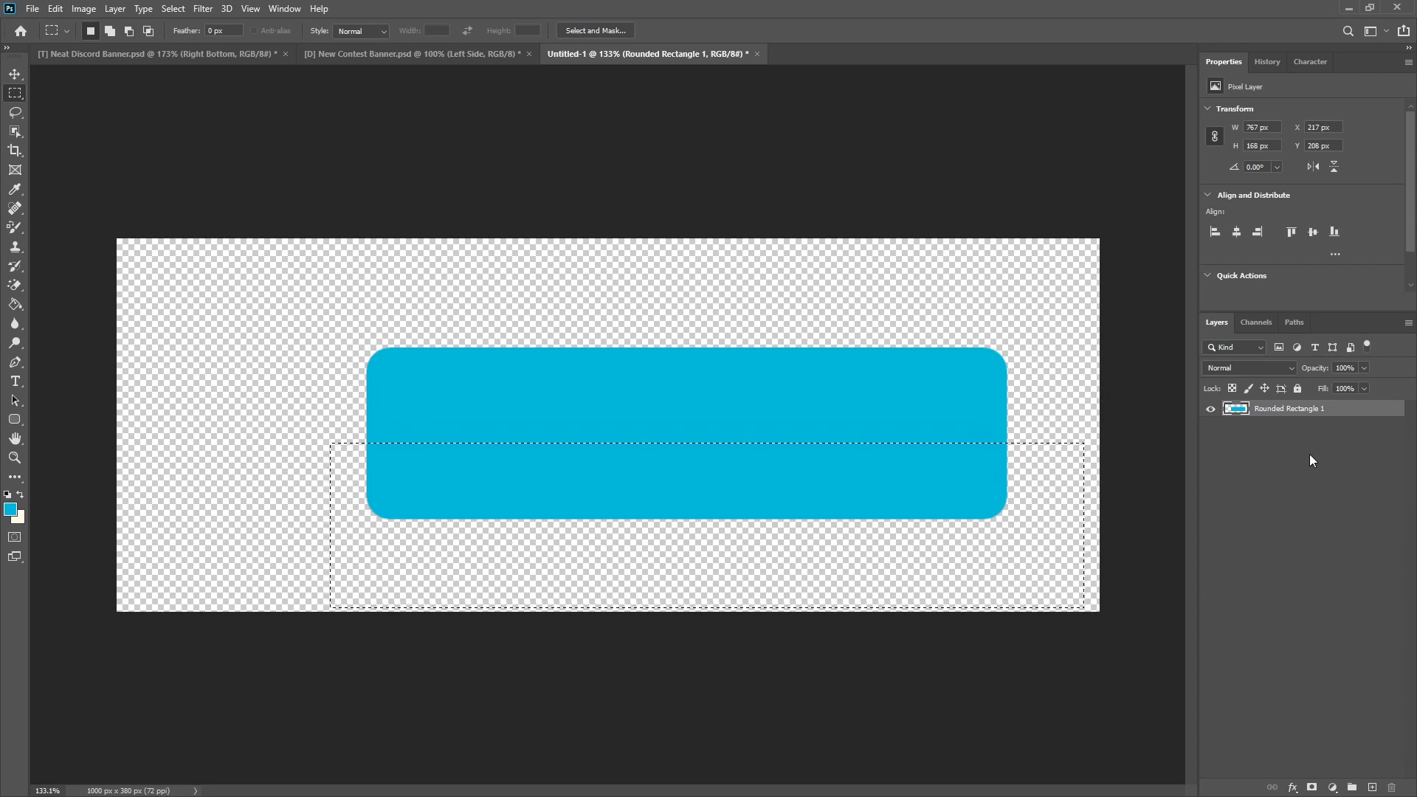
{"action": "key", "text": "ctrl+j"}
Step: Apply an orange Color Overlay at 100% opacity in Normal mode to the copied lower strip
{"action": "right_click", "coordinate": [1282, 417]}
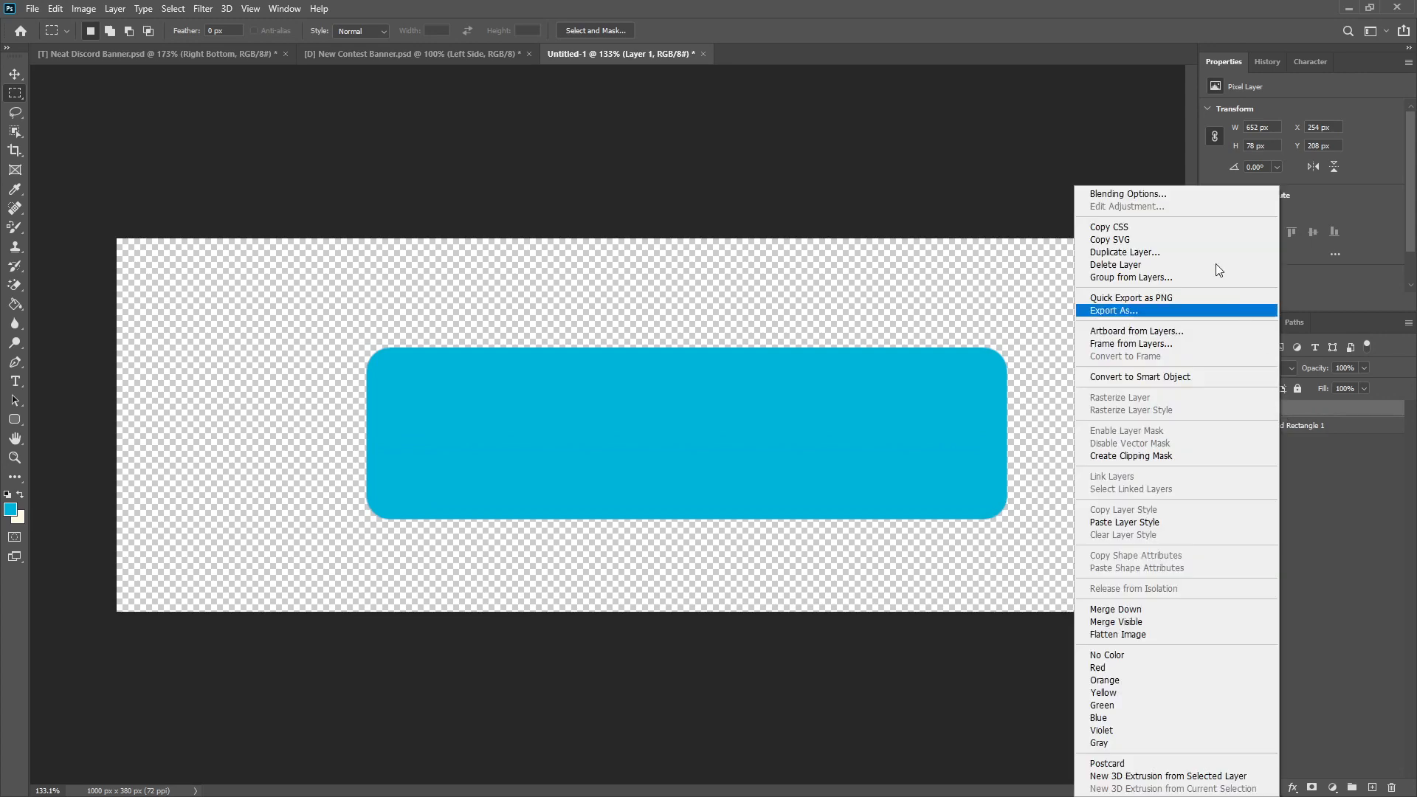
{"action": "left_click", "coordinate": [1168, 192]}
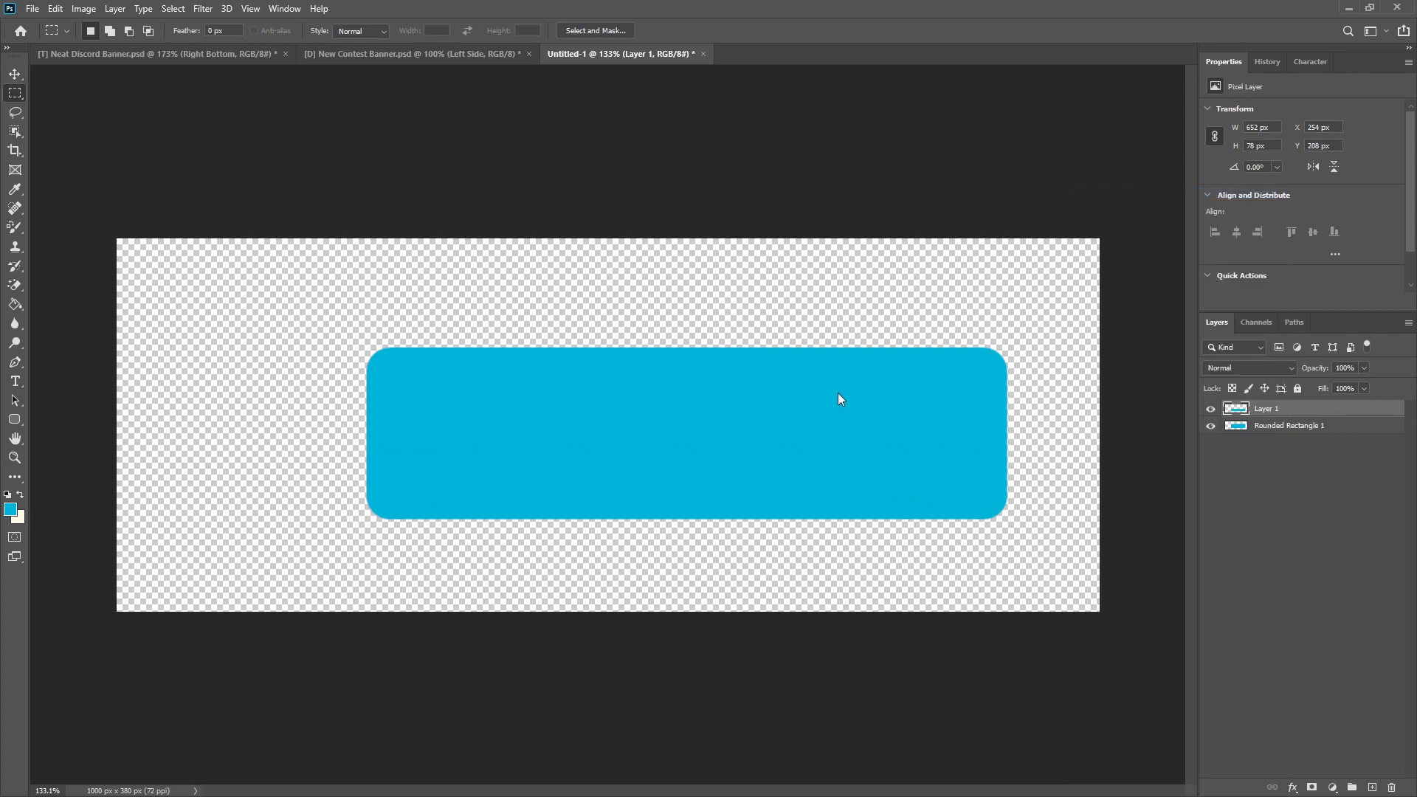
{"action": "left_click", "coordinate": [113, 310]}
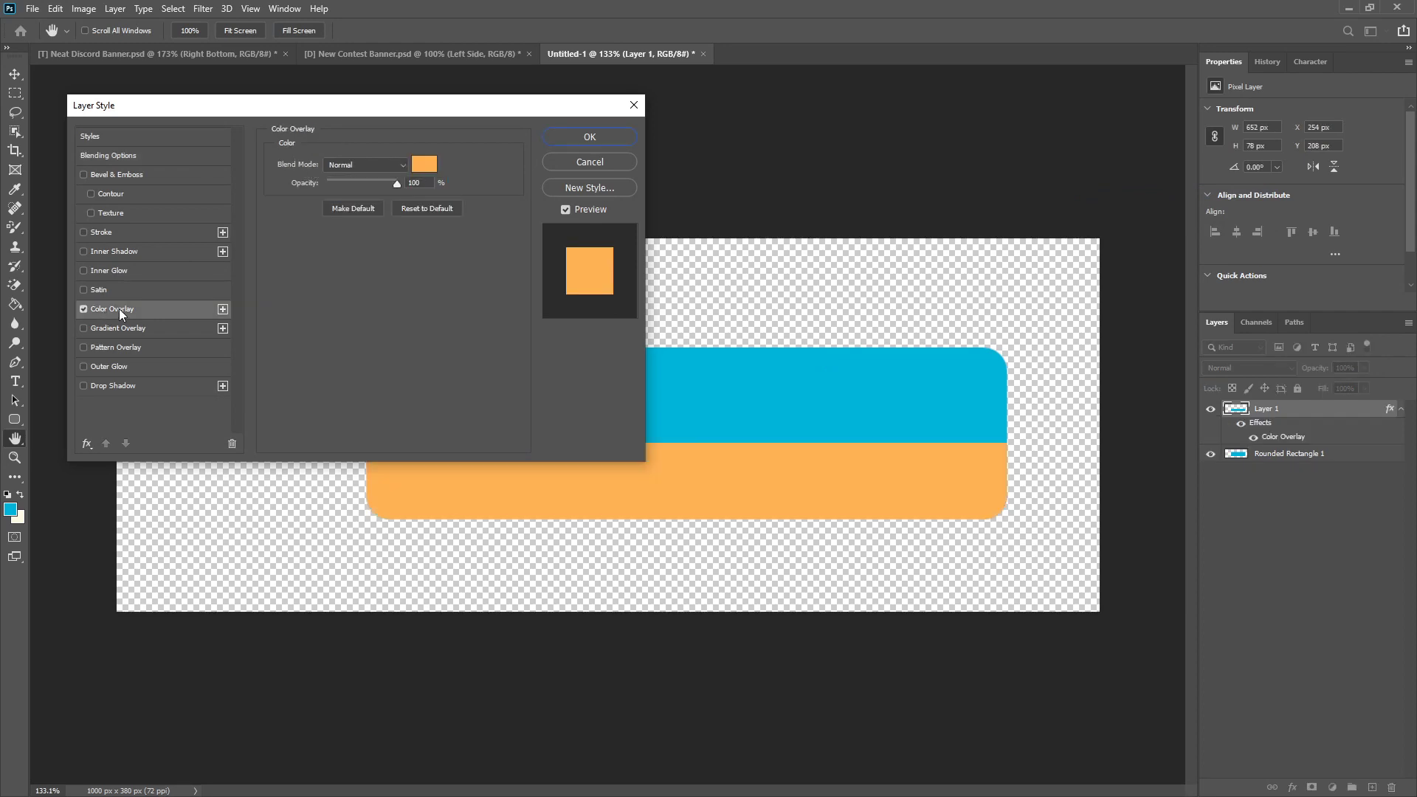
{"action": "left_click", "coordinate": [598, 140]}
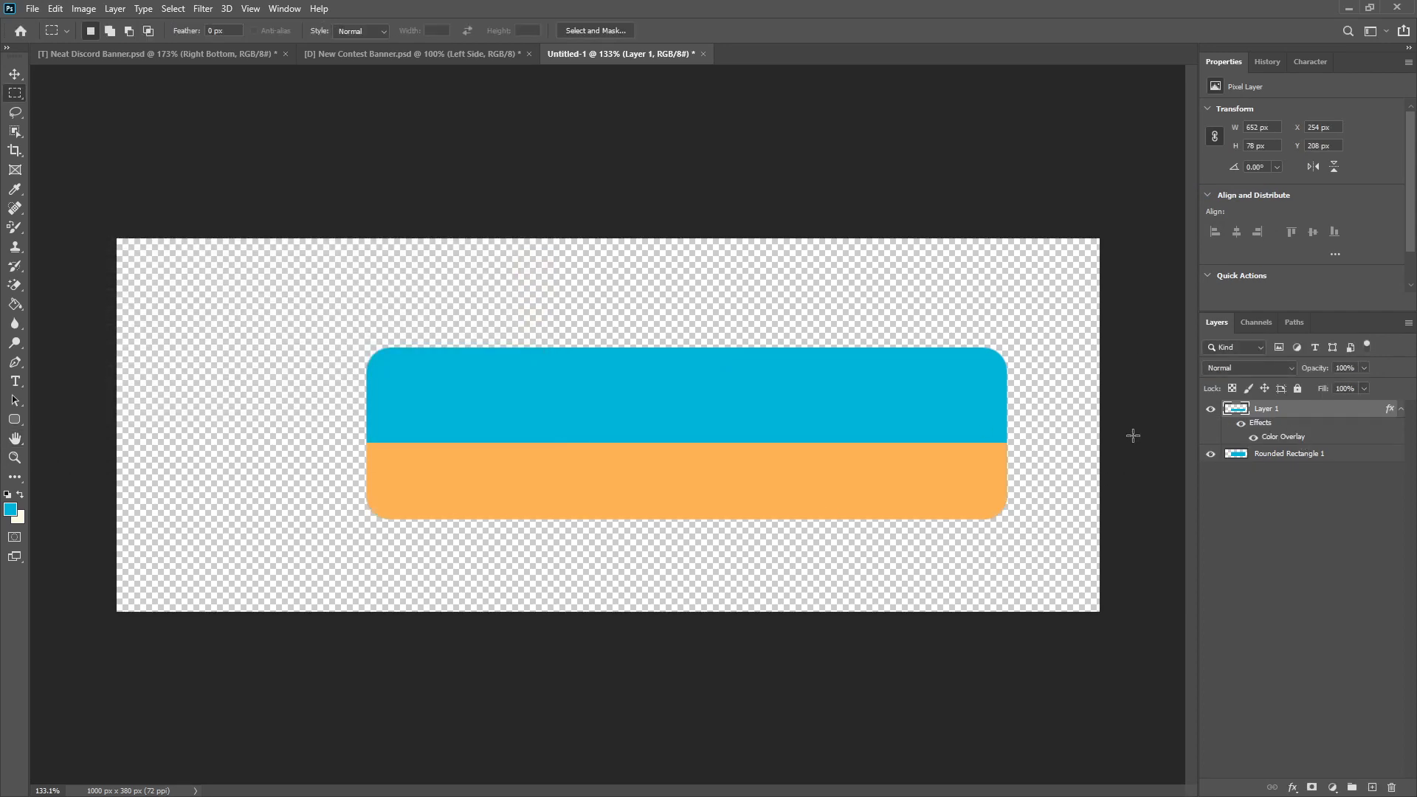
Step: Move the orange strip left past the rectangle's edge, collapse its effects list and hide its layer
{"action": "key", "text": "v"}
{"action": "scroll", "coordinate": [538, 545], "scroll_direction": "up", "scroll_amount": 5}
{"action": "left_click_drag", "start_coordinate": [565, 483], "coordinate": [395, 476]}
{"action": "key", "text": "ctrl+0"}
{"action": "left_click", "coordinate": [1402, 408]}
{"action": "left_click", "coordinate": [1210, 408]}
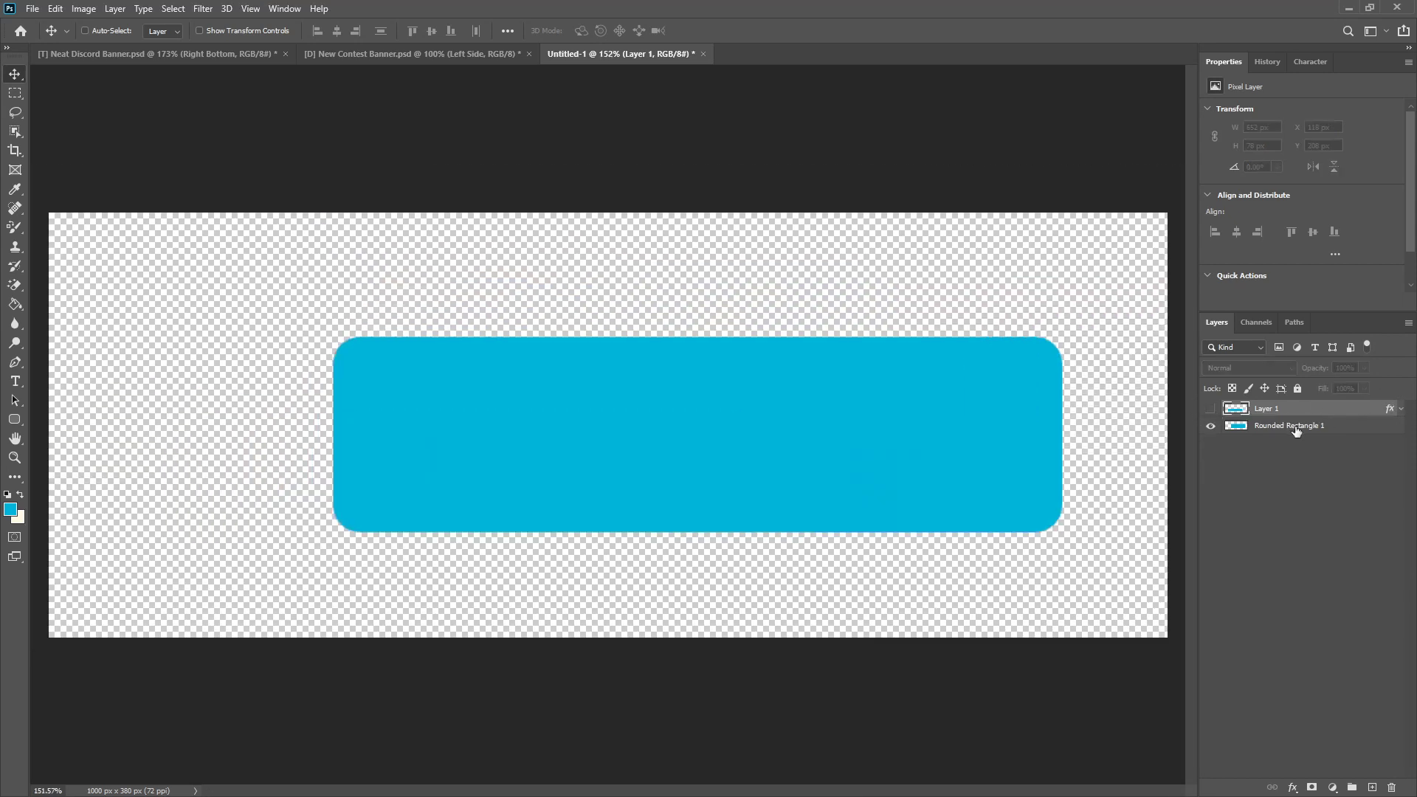
Step: Put the rounded rectangle layer into a new group named Base Layer
{"action": "left_click", "coordinate": [1297, 427]}
{"action": "key", "text": "ctrl+g"}
{"action": "double_click", "coordinate": [1270, 426]}
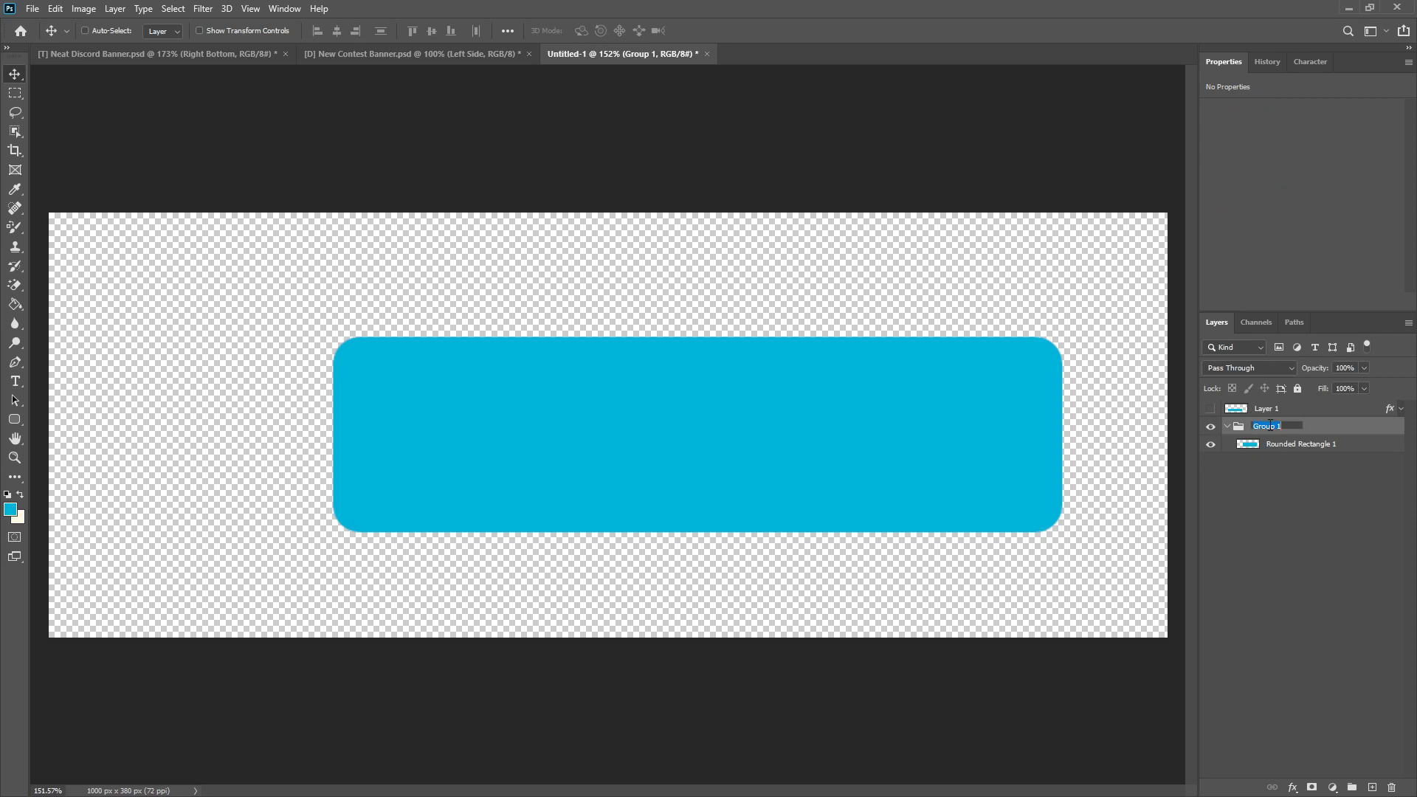
{"action": "type", "text": "Base Layer"}
{"action": "key", "text": "Return"}
Step: Compare with the layer colors in Neat Discord Banner.psd and label the Base Layer group red
{"action": "left_click", "coordinate": [214, 55]}
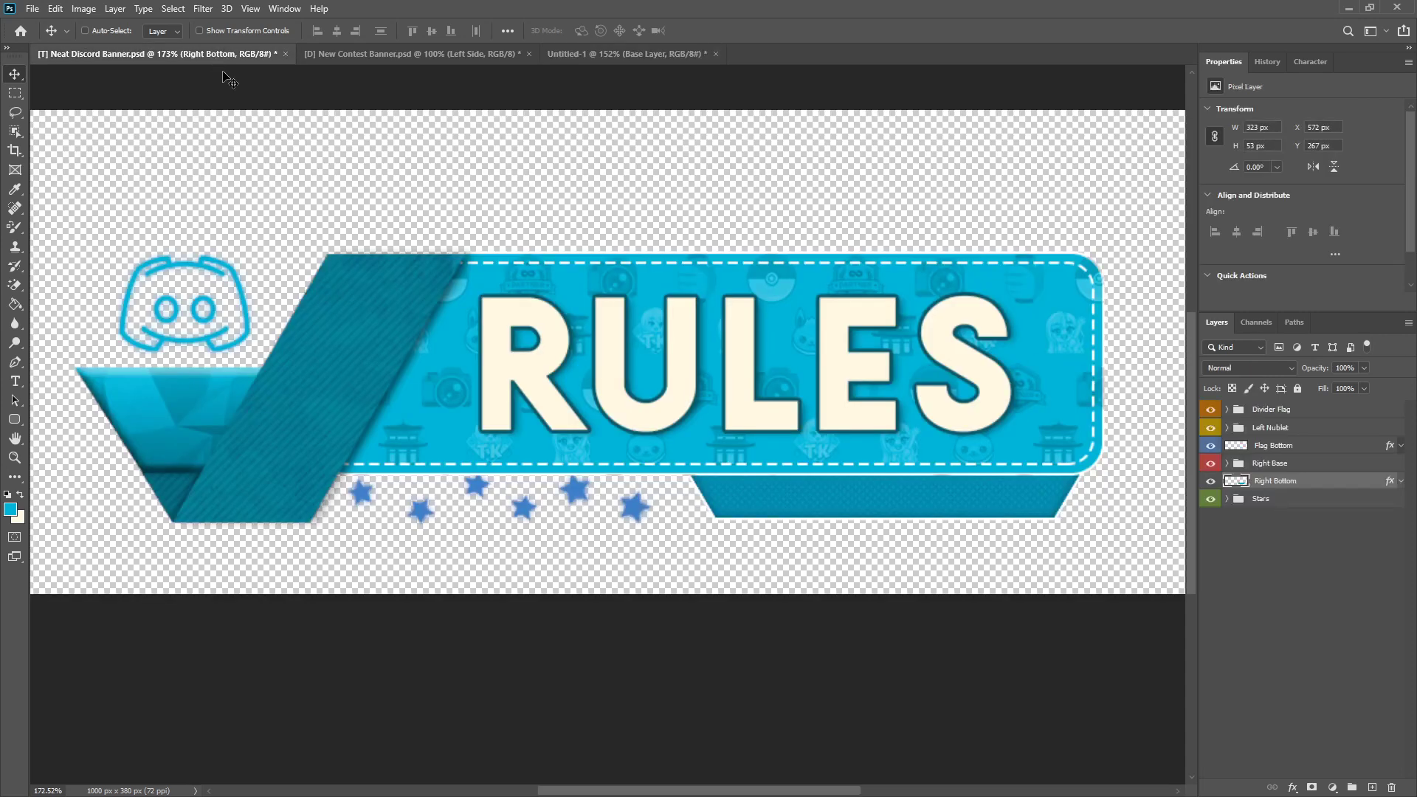
{"action": "left_click", "coordinate": [586, 54]}
{"action": "right_click", "coordinate": [1208, 431]}
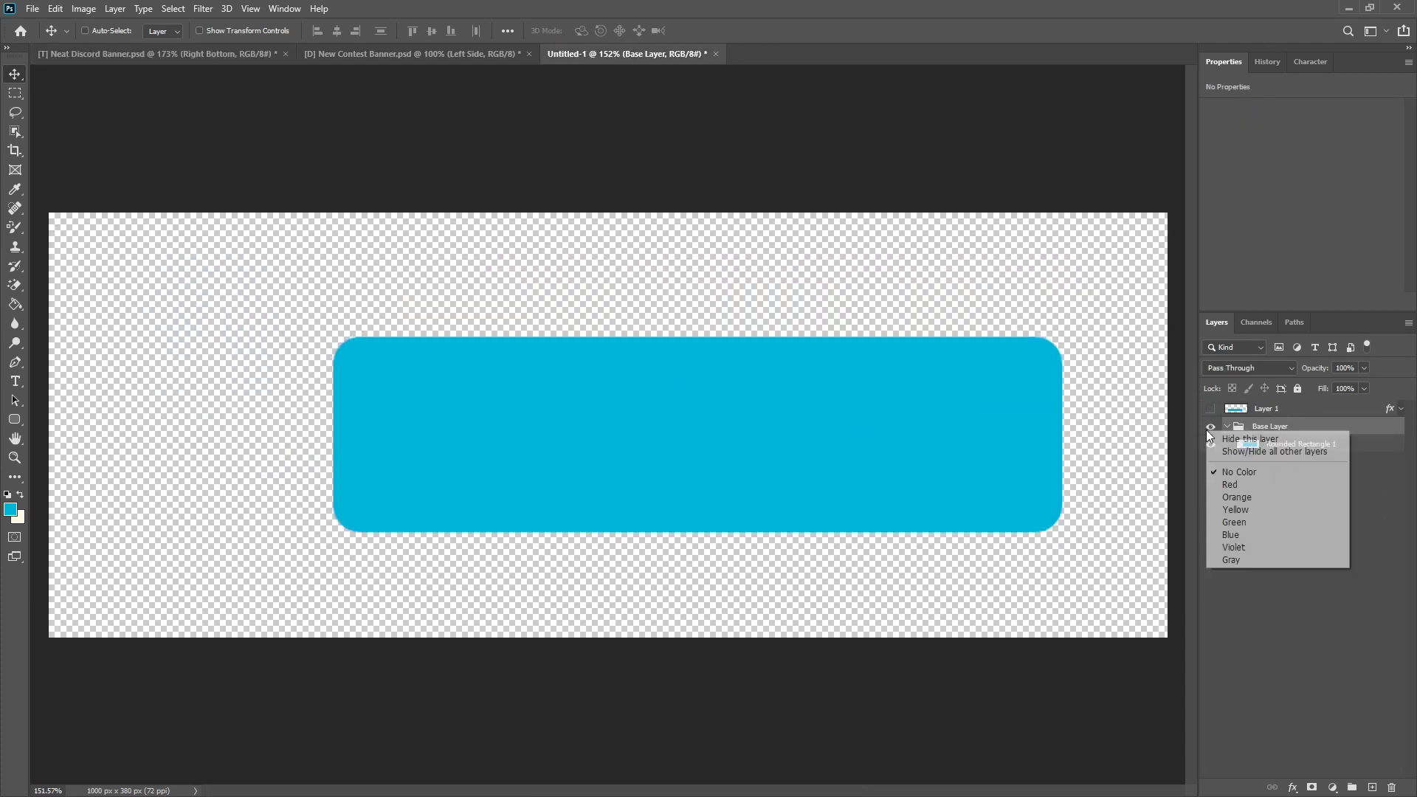
{"action": "left_click", "coordinate": [1230, 484]}
{"action": "right_click", "coordinate": [1210, 430]}
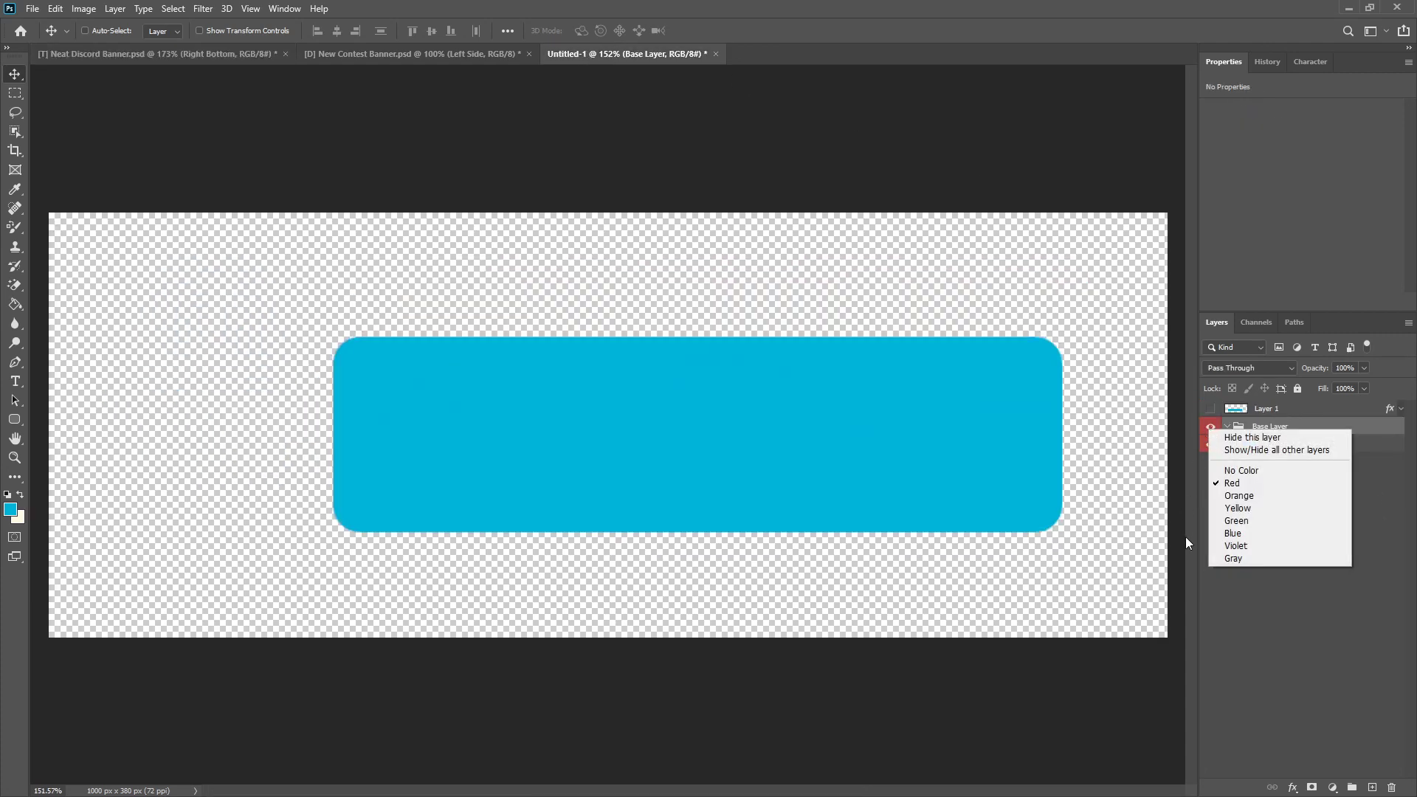
{"action": "left_click", "coordinate": [1216, 427]}
Step: Rename the rounded rectangle layer as Base and deselect all layers
{"action": "double_click", "coordinate": [1292, 445]}
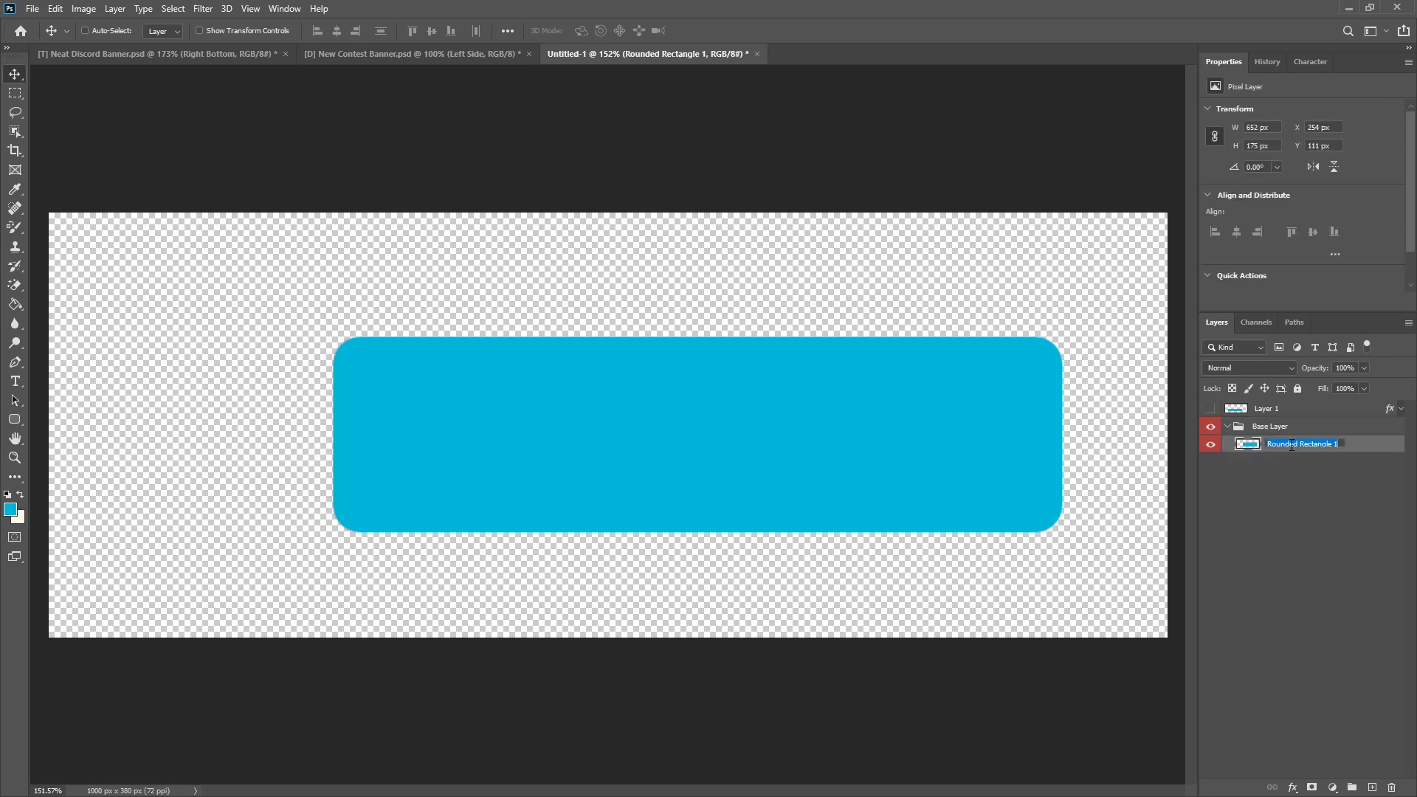
{"action": "type", "text": "Base"}
{"action": "key", "text": "Return"}
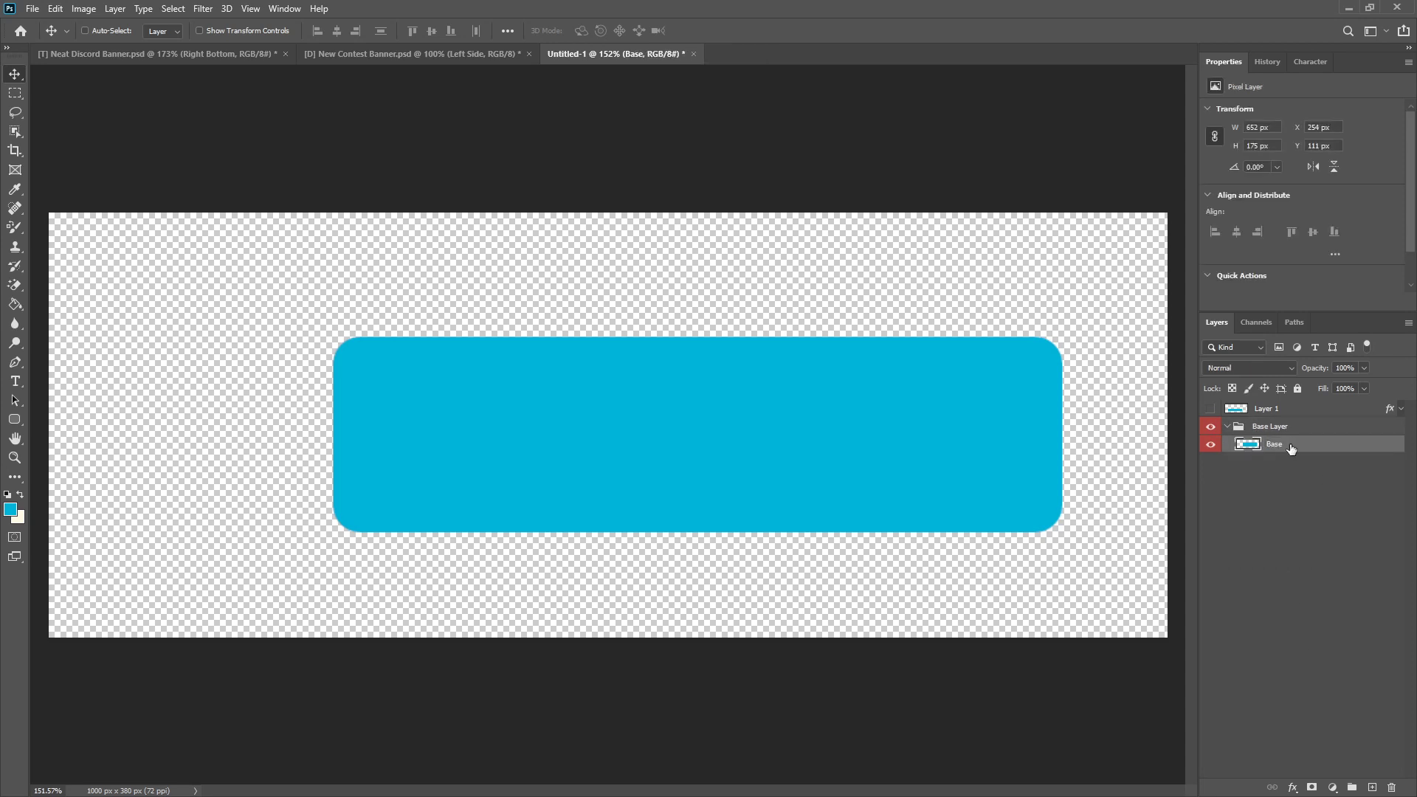
{"action": "left_click", "coordinate": [1292, 486]}
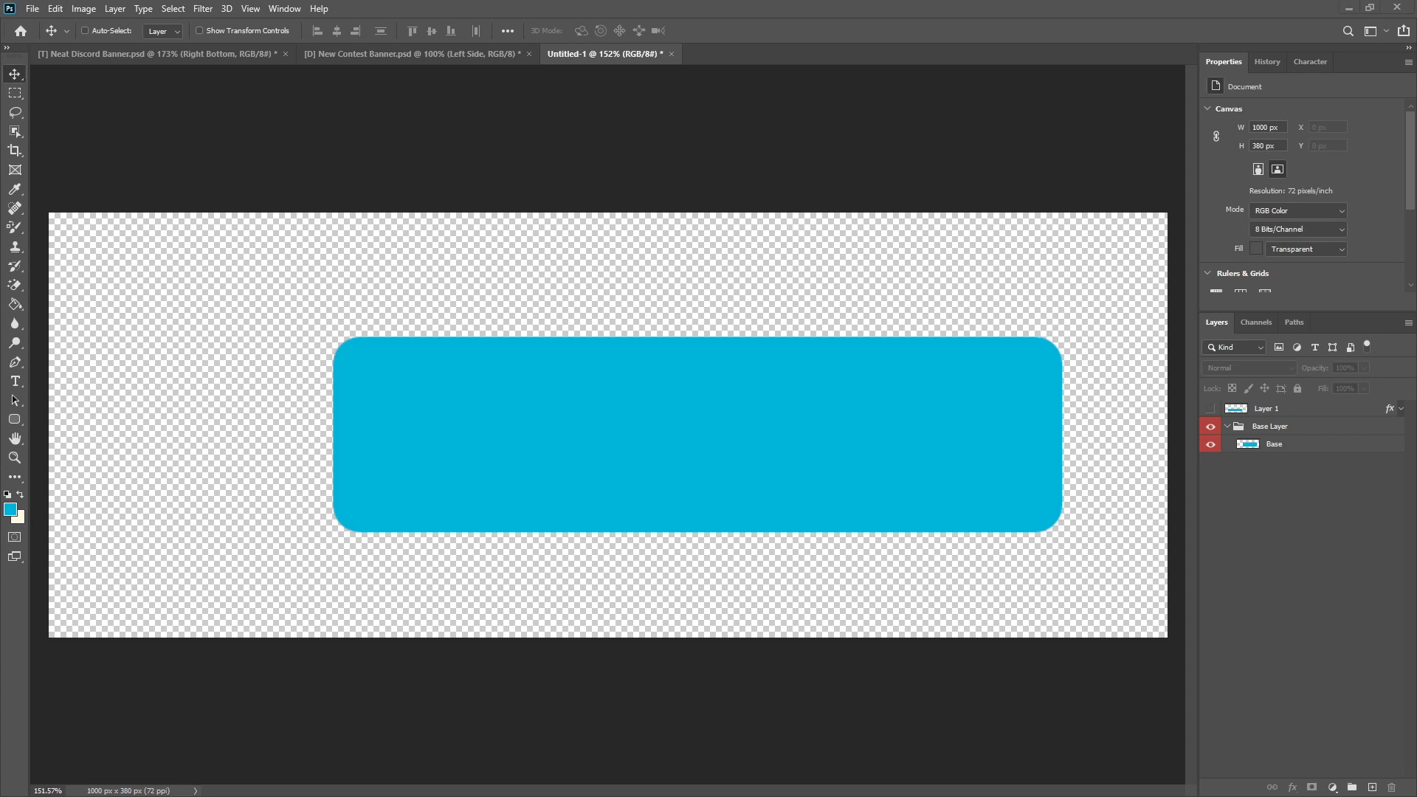
{"action": "key", "text": "Return"}
Step: Check the foreground color's hex code and add a new layer above Base inside the Base Layer group
{"action": "left_click", "coordinate": [10, 509]}
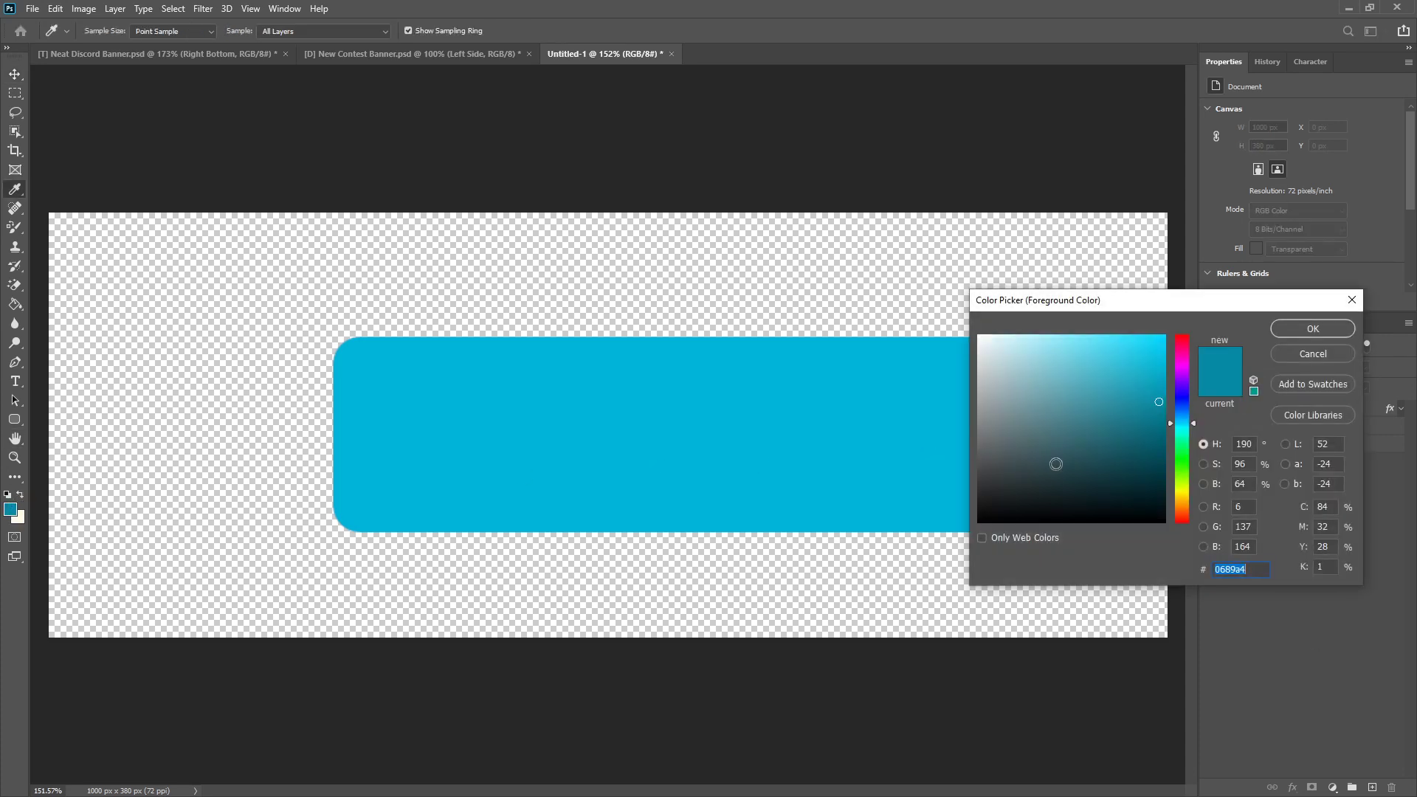
{"action": "left_click", "coordinate": [1223, 572]}
{"action": "left_click", "coordinate": [1307, 354]}
{"action": "left_click", "coordinate": [1372, 787]}
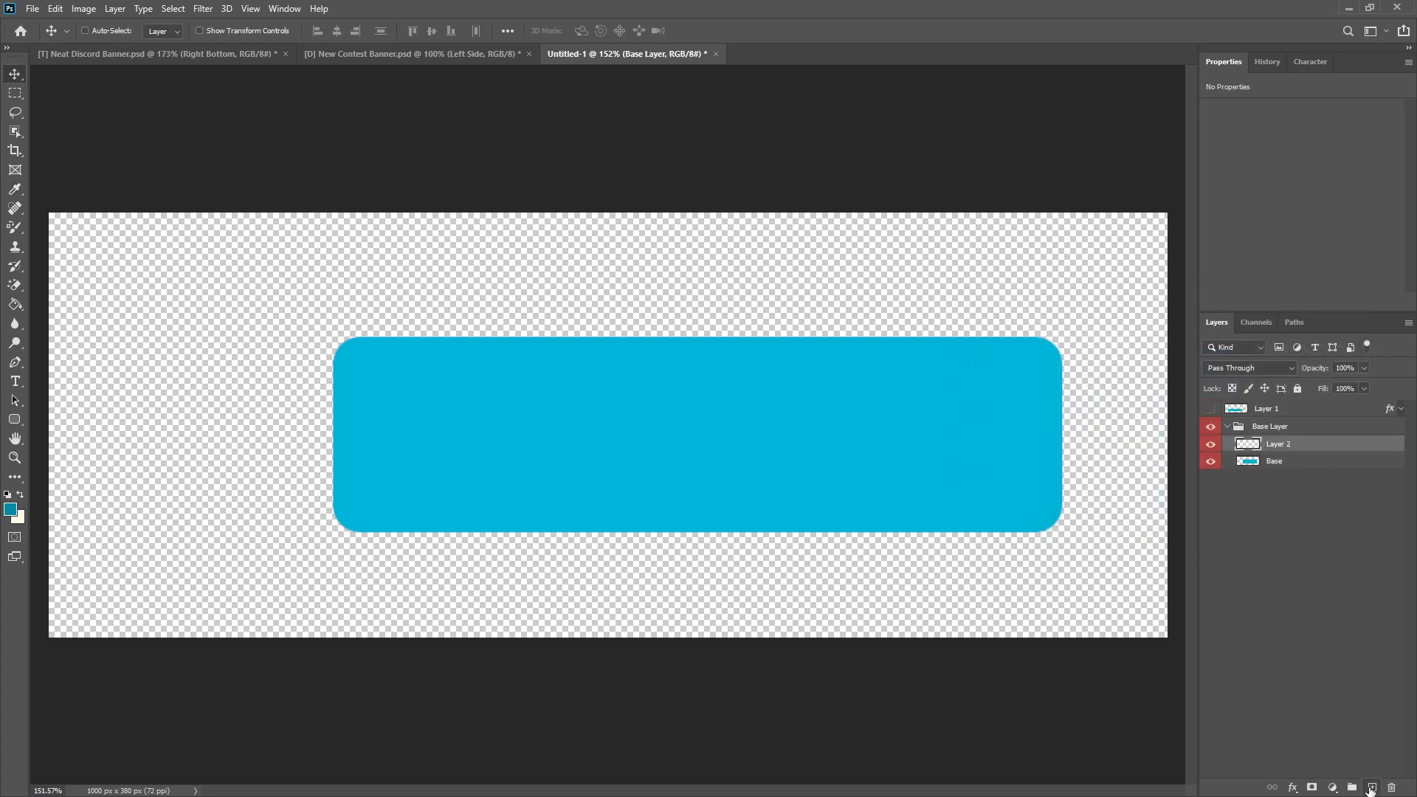
Step: Move Layer 2 out of the Base Layer group to just above it and remove its color label
{"action": "left_click_drag", "start_coordinate": [1277, 446], "coordinate": [1284, 417]}
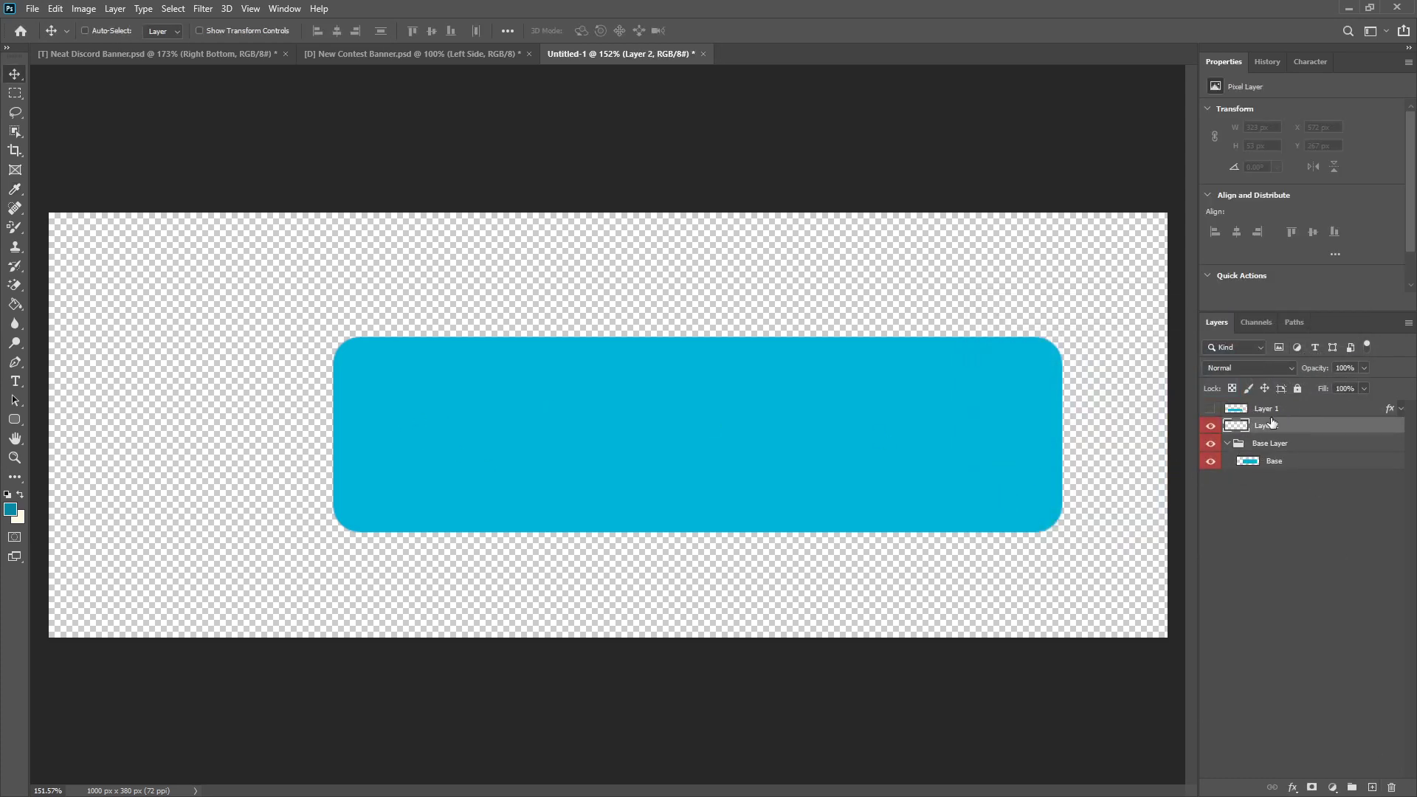
{"action": "right_click", "coordinate": [1213, 427]}
{"action": "left_click", "coordinate": [1257, 467]}
Step: Draw a dark teal rectangle about 434 × 71 px over the base's upper-left area and rasterize its layer
{"action": "left_click", "coordinate": [14, 420]}
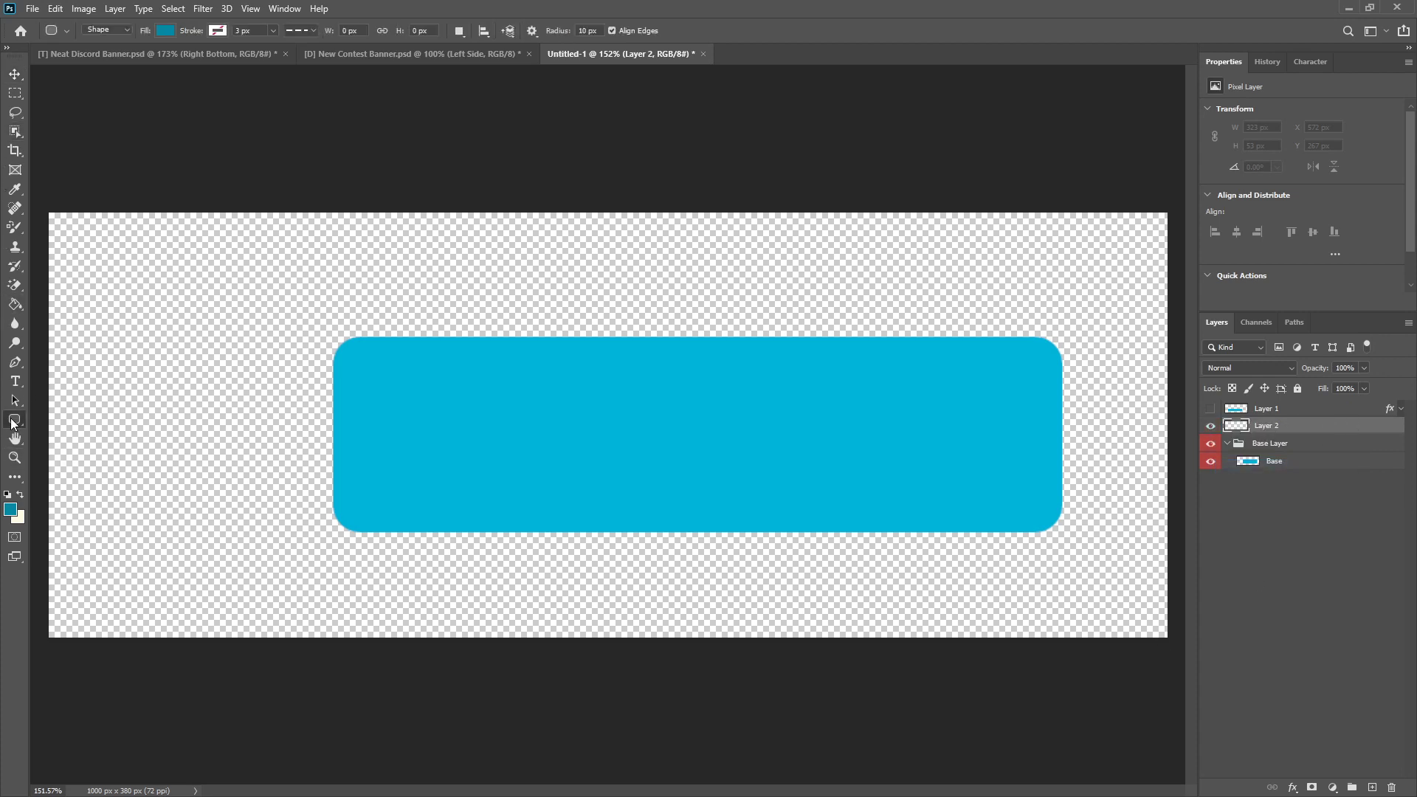
{"action": "right_click", "coordinate": [14, 422]}
{"action": "left_click", "coordinate": [49, 432]}
{"action": "left_click", "coordinate": [164, 31]}
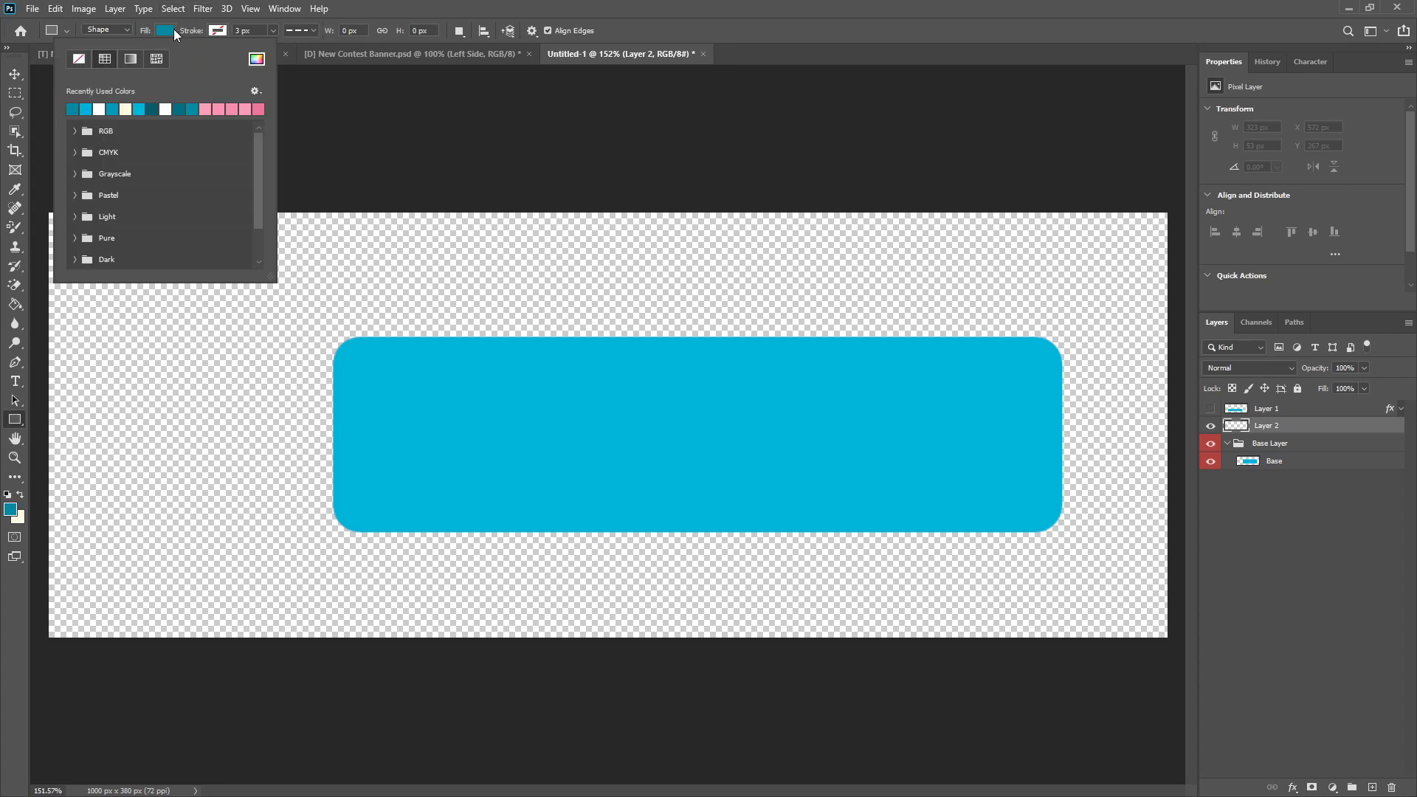
{"action": "left_click", "coordinate": [175, 31]}
{"action": "left_click_drag", "start_coordinate": [283, 319], "coordinate": [768, 397]}
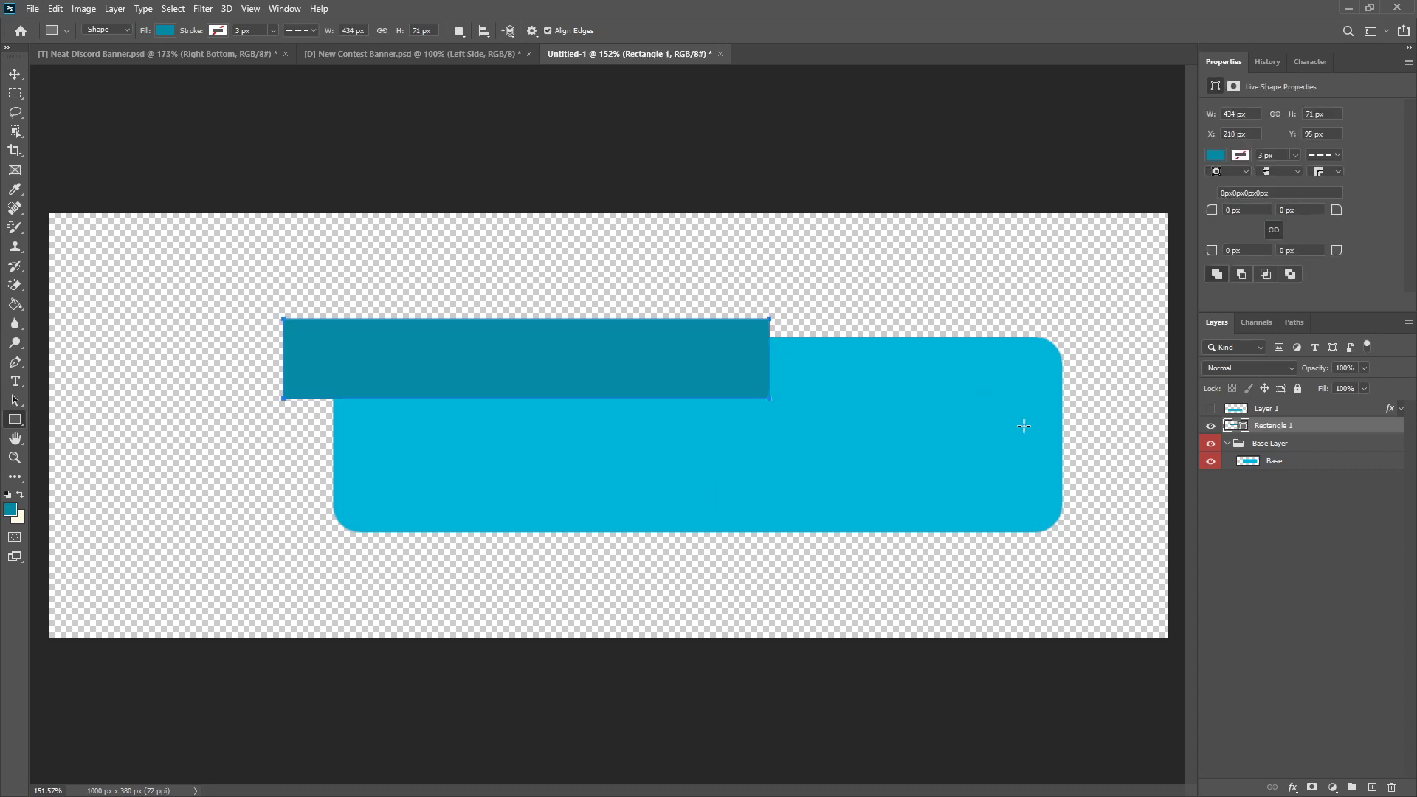
{"action": "right_click", "coordinate": [1288, 423]}
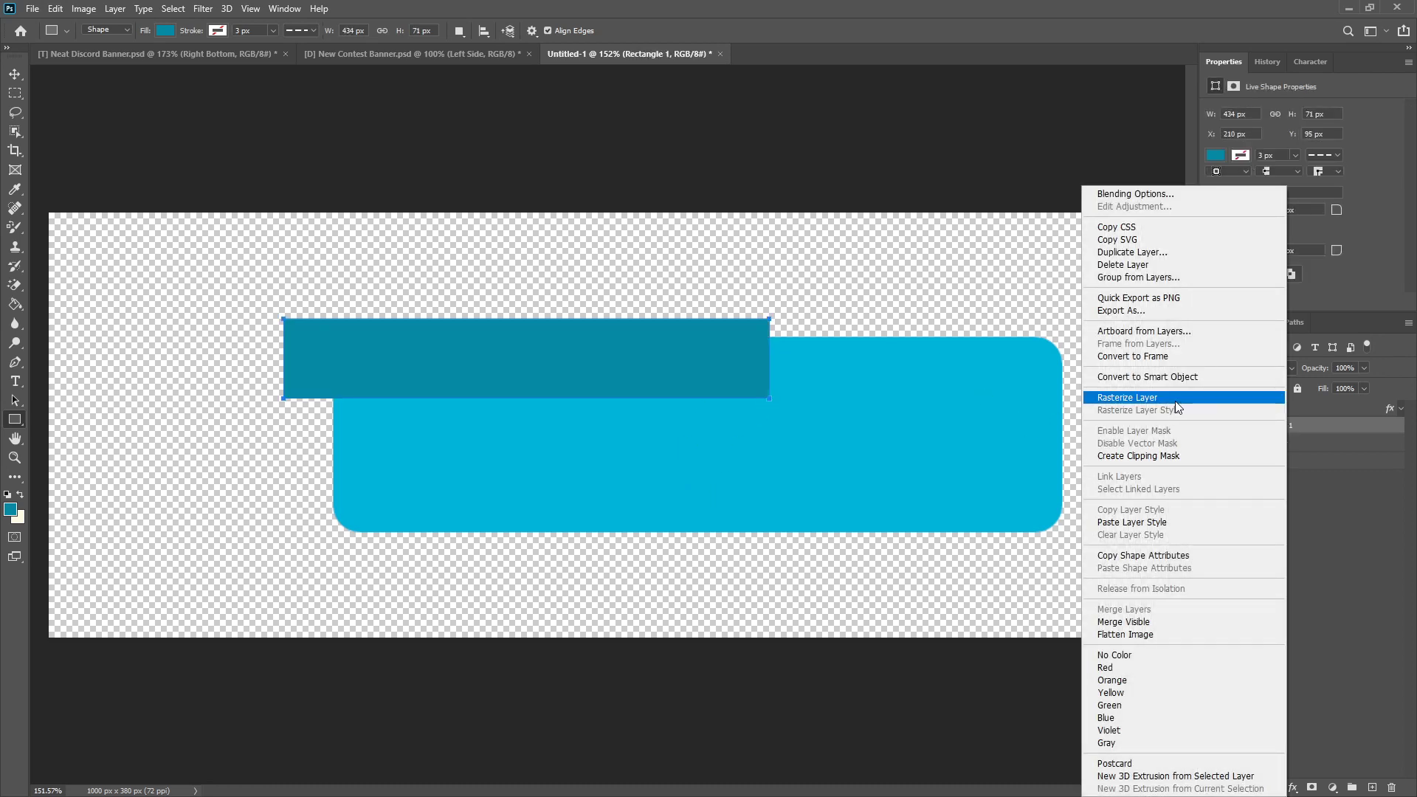
{"action": "left_click", "coordinate": [1174, 402]}
Step: Rotate the rectangle to -60° and position it diagonally across the base's left end
{"action": "key", "text": "ctrl+t"}
{"action": "left_click_drag", "start_coordinate": [813, 294], "coordinate": [444, 321]}
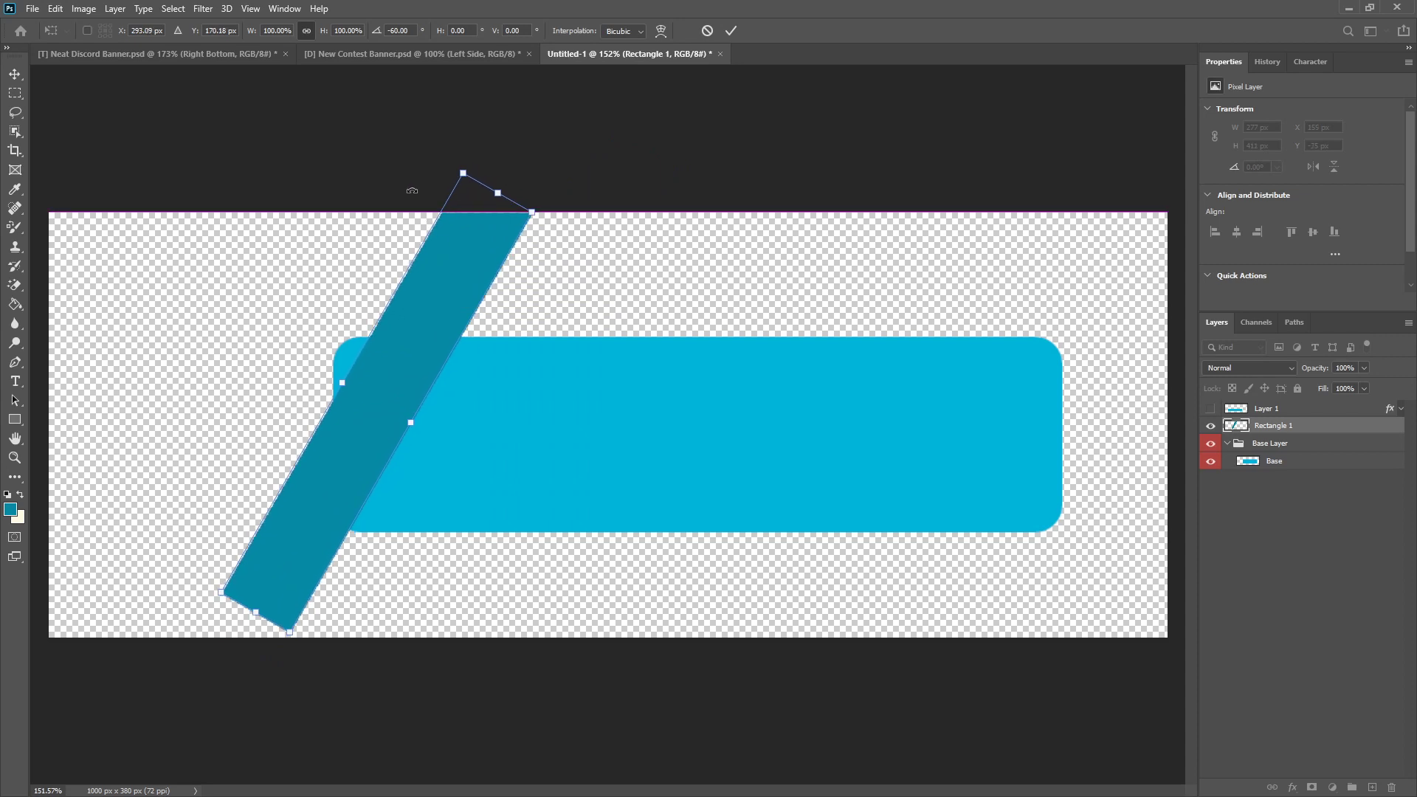
{"action": "left_click_drag", "start_coordinate": [376, 166], "coordinate": [377, 164]}
{"action": "mouse_move", "coordinate": [450, 312]}
{"action": "left_mouse_down"}
{"action": "mouse_move", "coordinate": [409, 311]}
{"action": "mouse_move", "coordinate": [465, 306]}
{"action": "mouse_move", "coordinate": [459, 326]}
{"action": "left_mouse_up"}
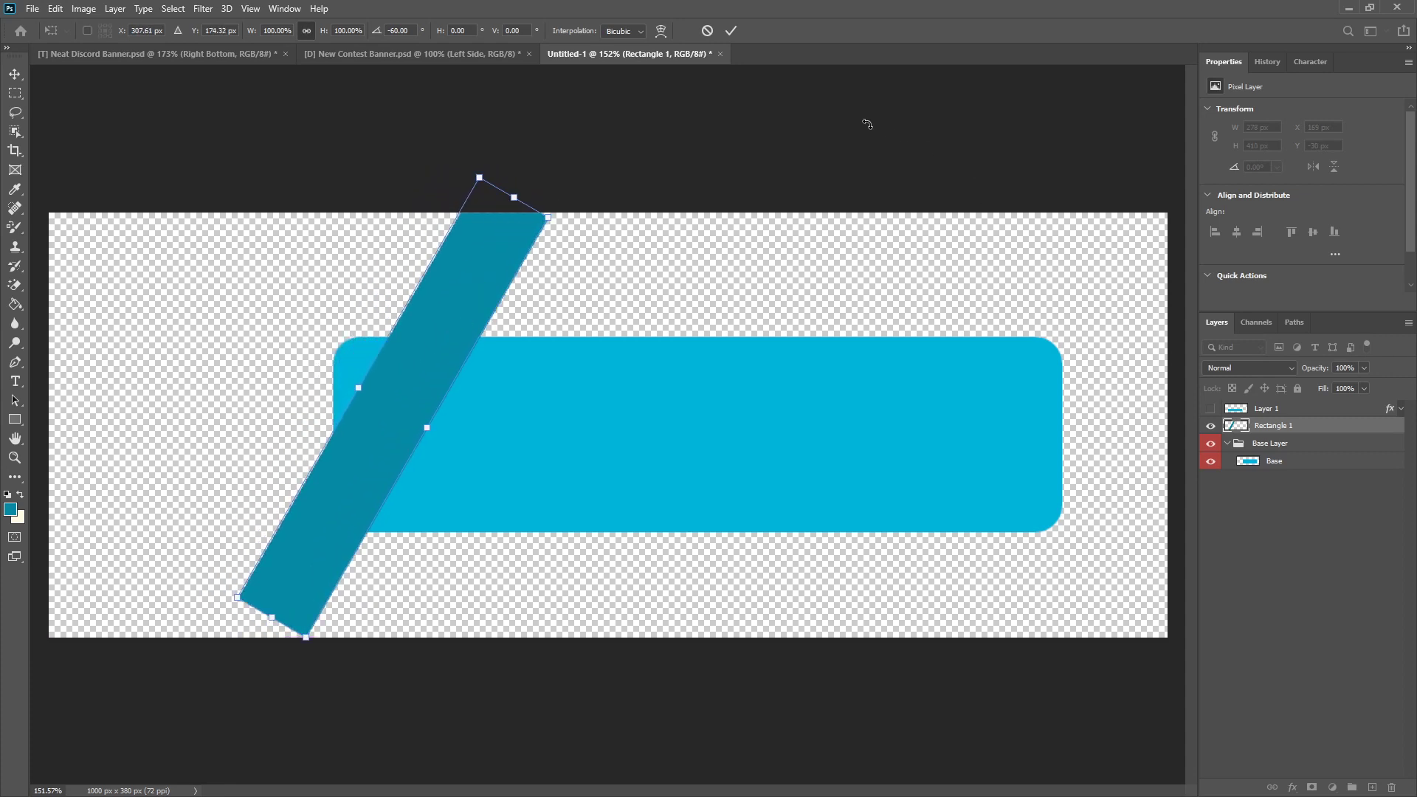
{"action": "left_click", "coordinate": [731, 30]}
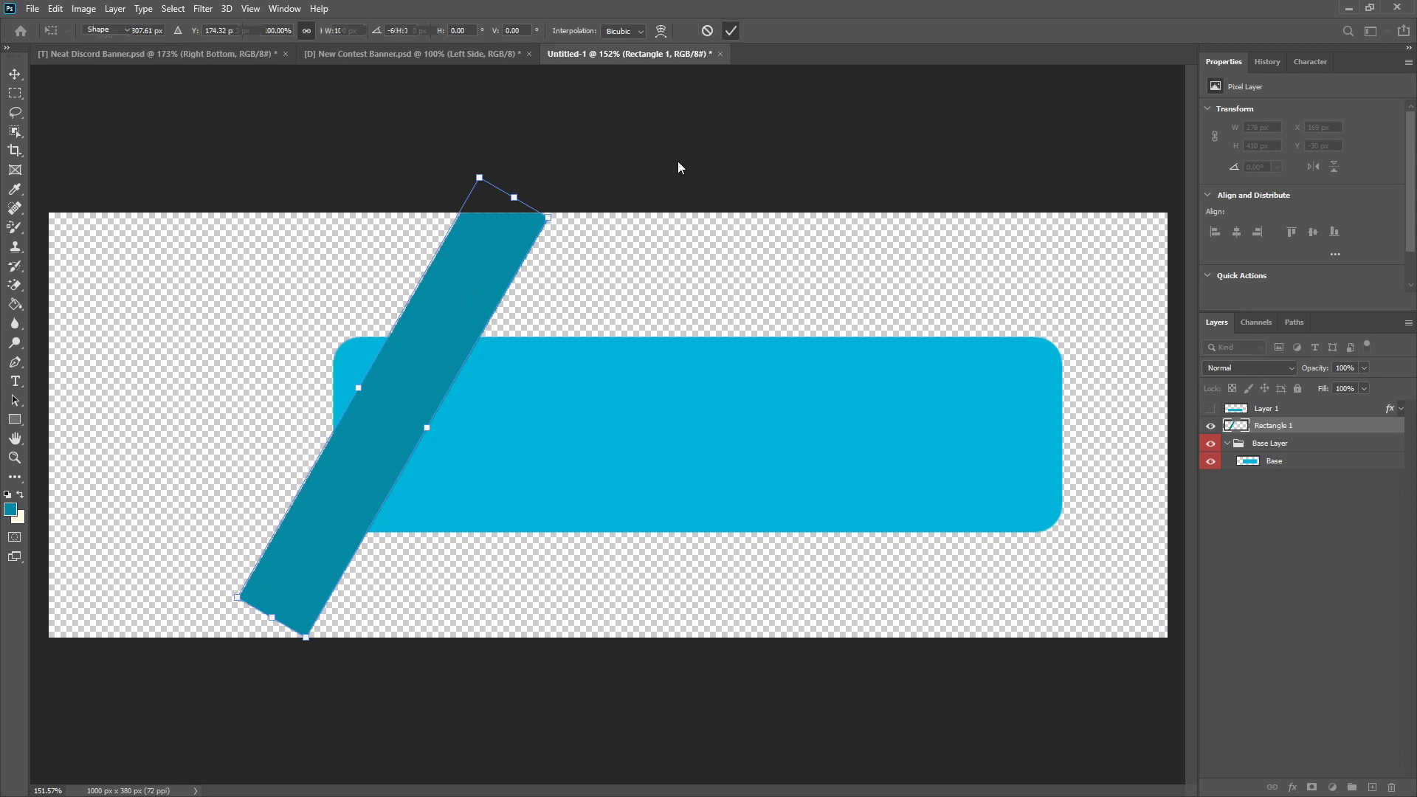
Step: Try rotating the diagonal strip a further -30° so that it stands upright
{"action": "scroll", "coordinate": [569, 330], "scroll_direction": "down", "scroll_amount": 7}
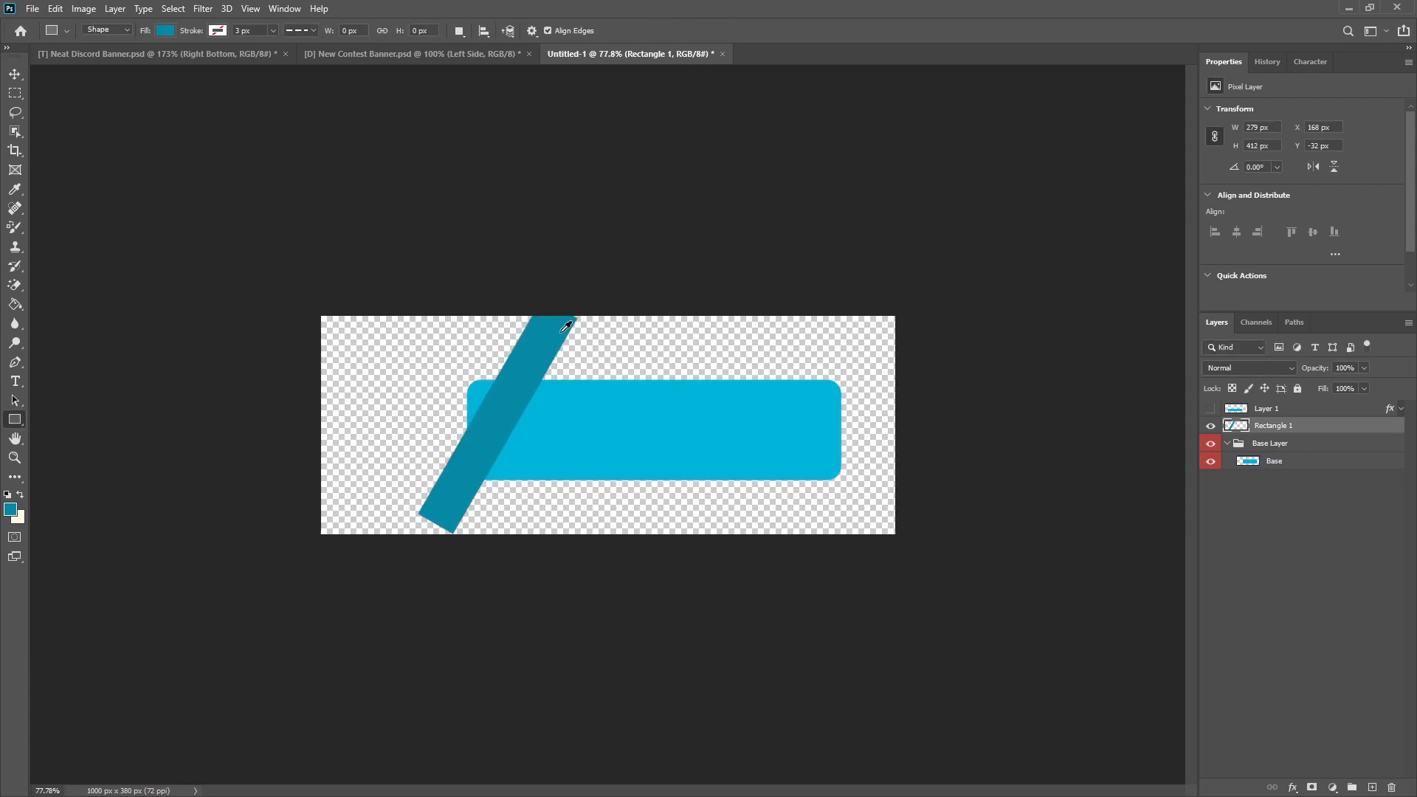
{"action": "scroll", "coordinate": [567, 326], "scroll_direction": "up", "scroll_amount": 6}
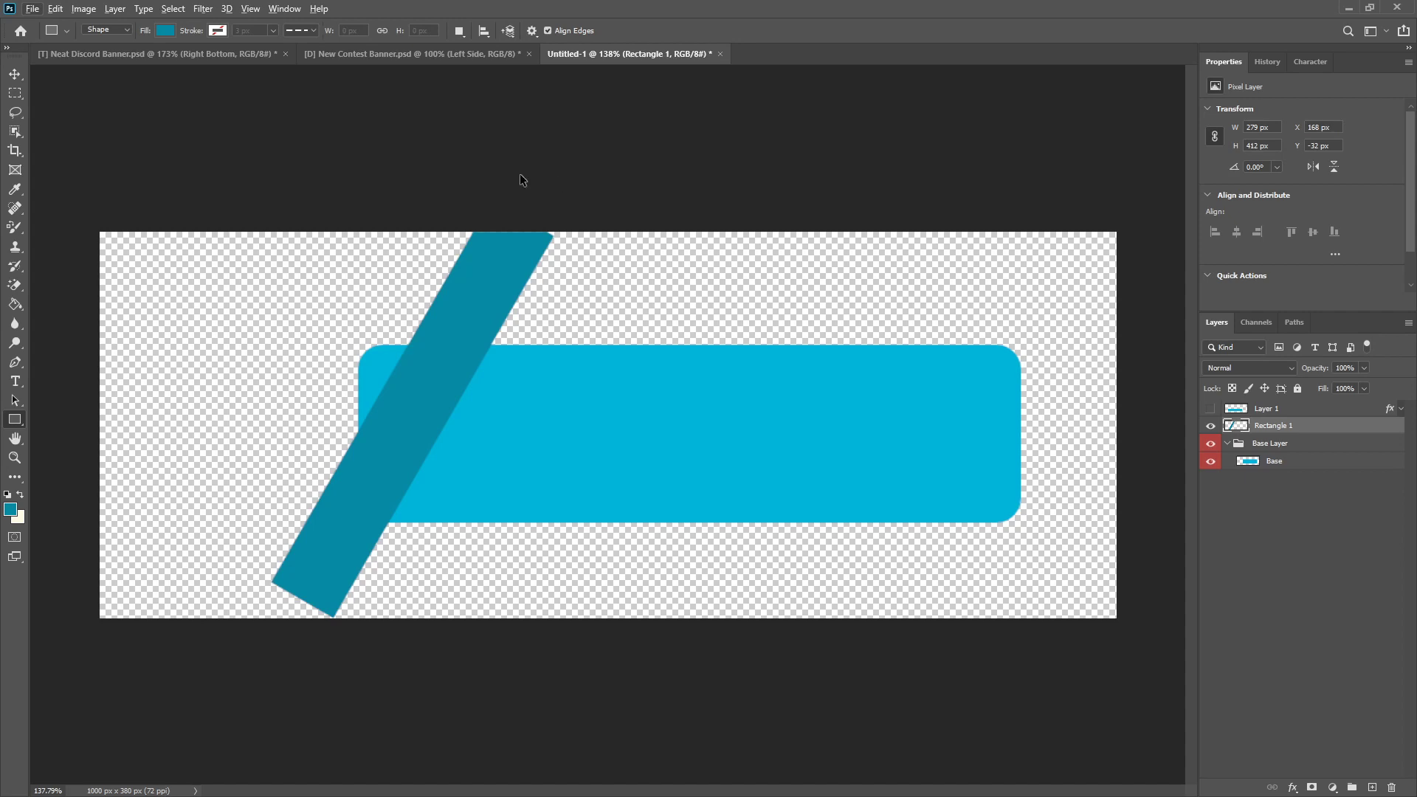
{"action": "key", "text": "ctrl+t"}
{"action": "left_click_drag", "start_coordinate": [506, 174], "coordinate": [422, 146]}
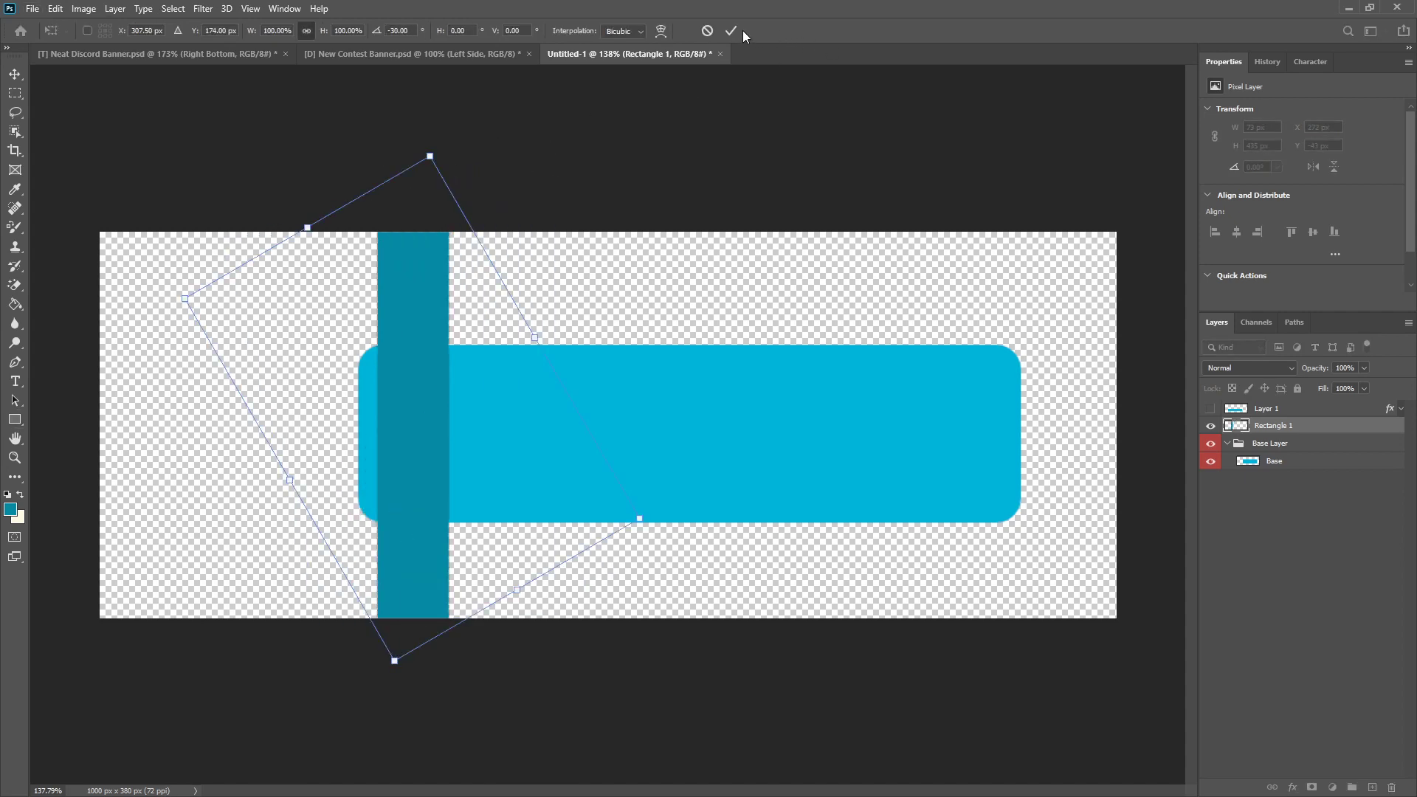
{"action": "key", "text": "Return"}
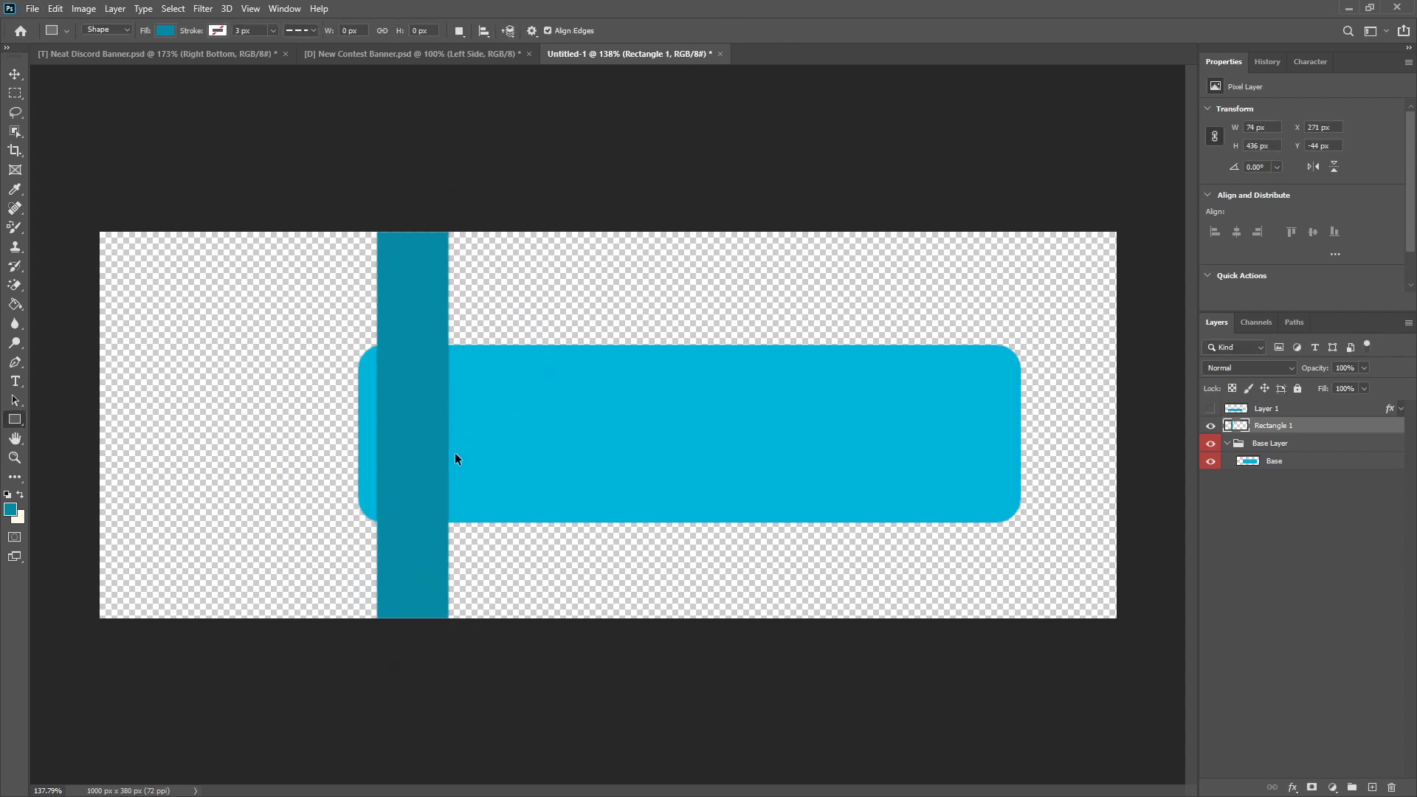
{"action": "key", "text": "ctrl+t"}
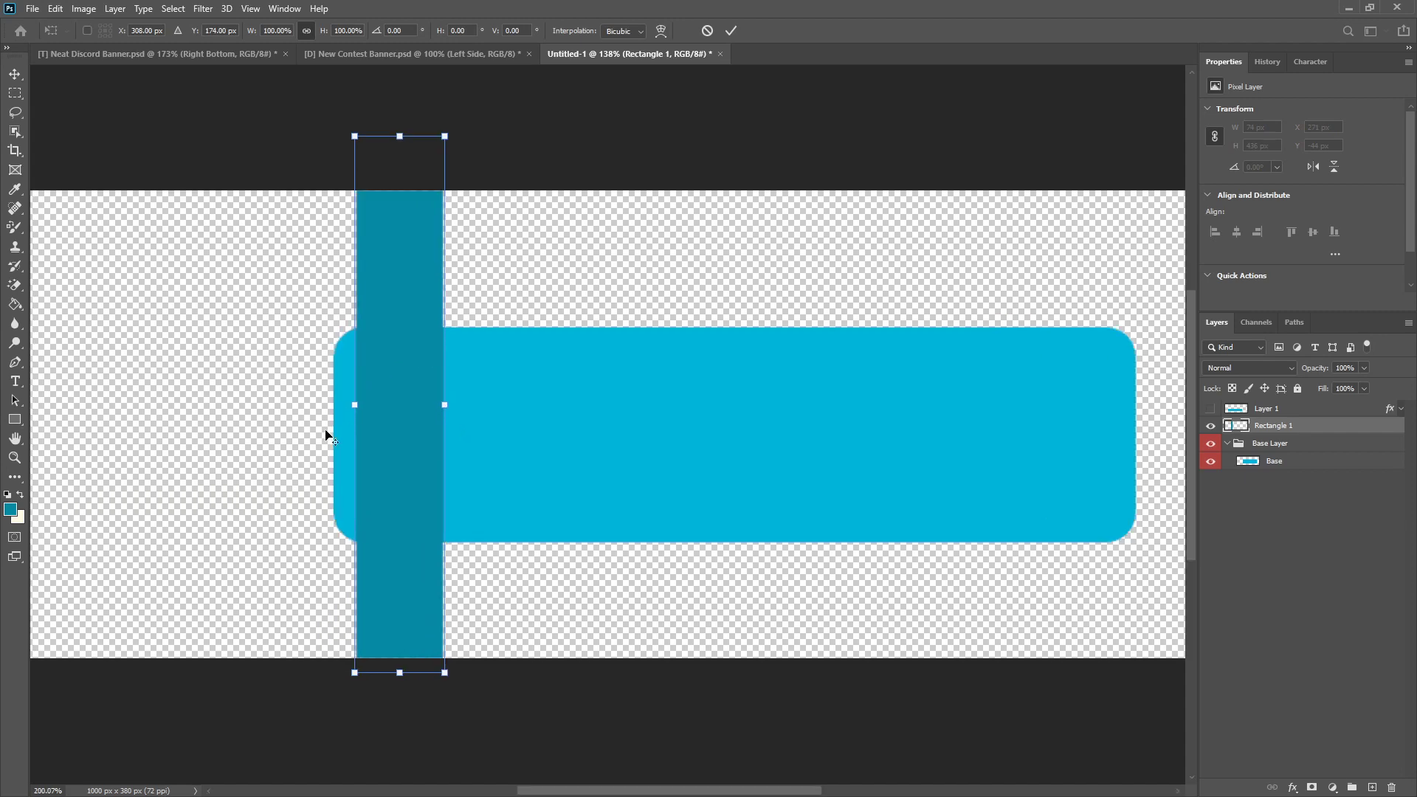
{"action": "scroll", "coordinate": [327, 434], "scroll_direction": "up", "scroll_amount": 3}
{"action": "scroll", "coordinate": [327, 434], "scroll_direction": "down", "scroll_amount": 3}
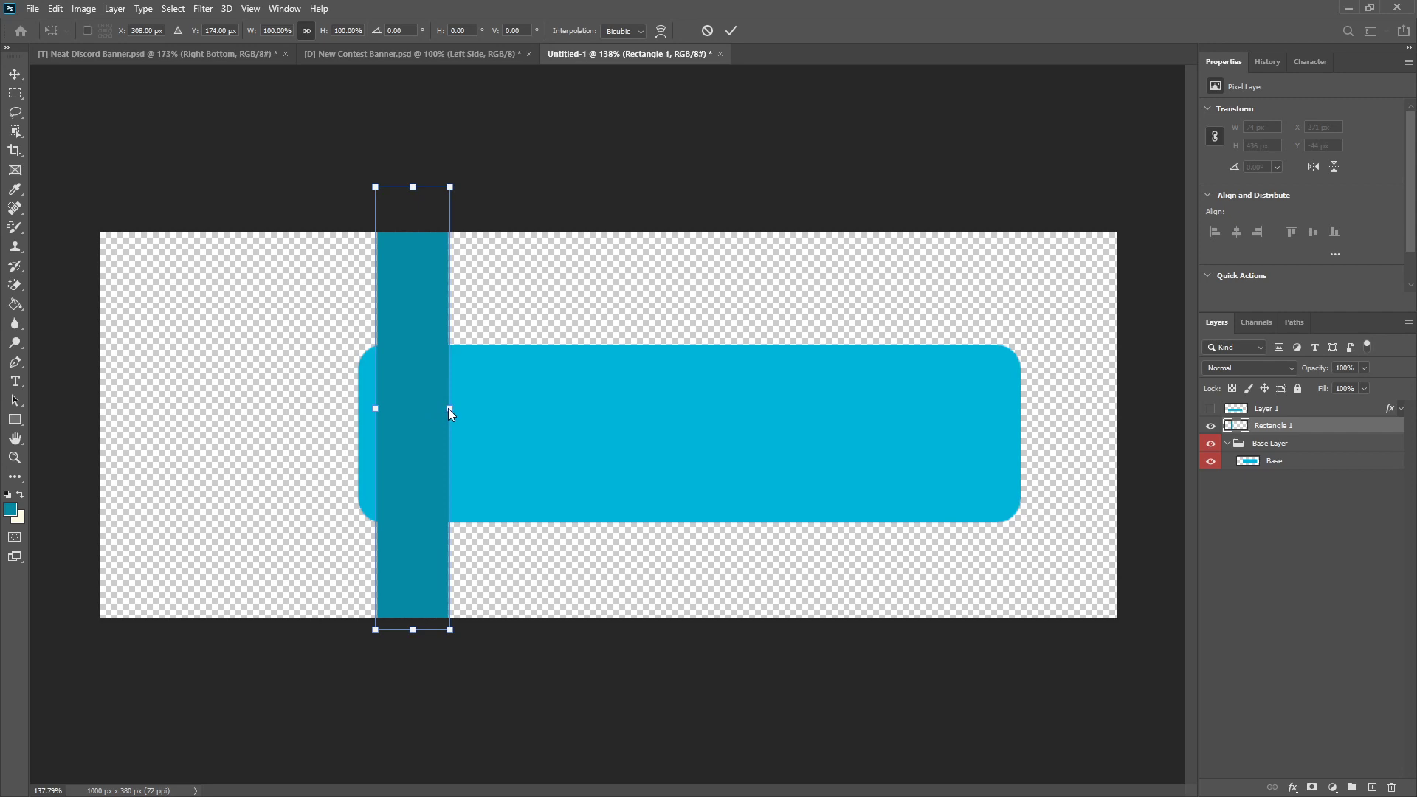
{"action": "left_click", "coordinate": [710, 32]}
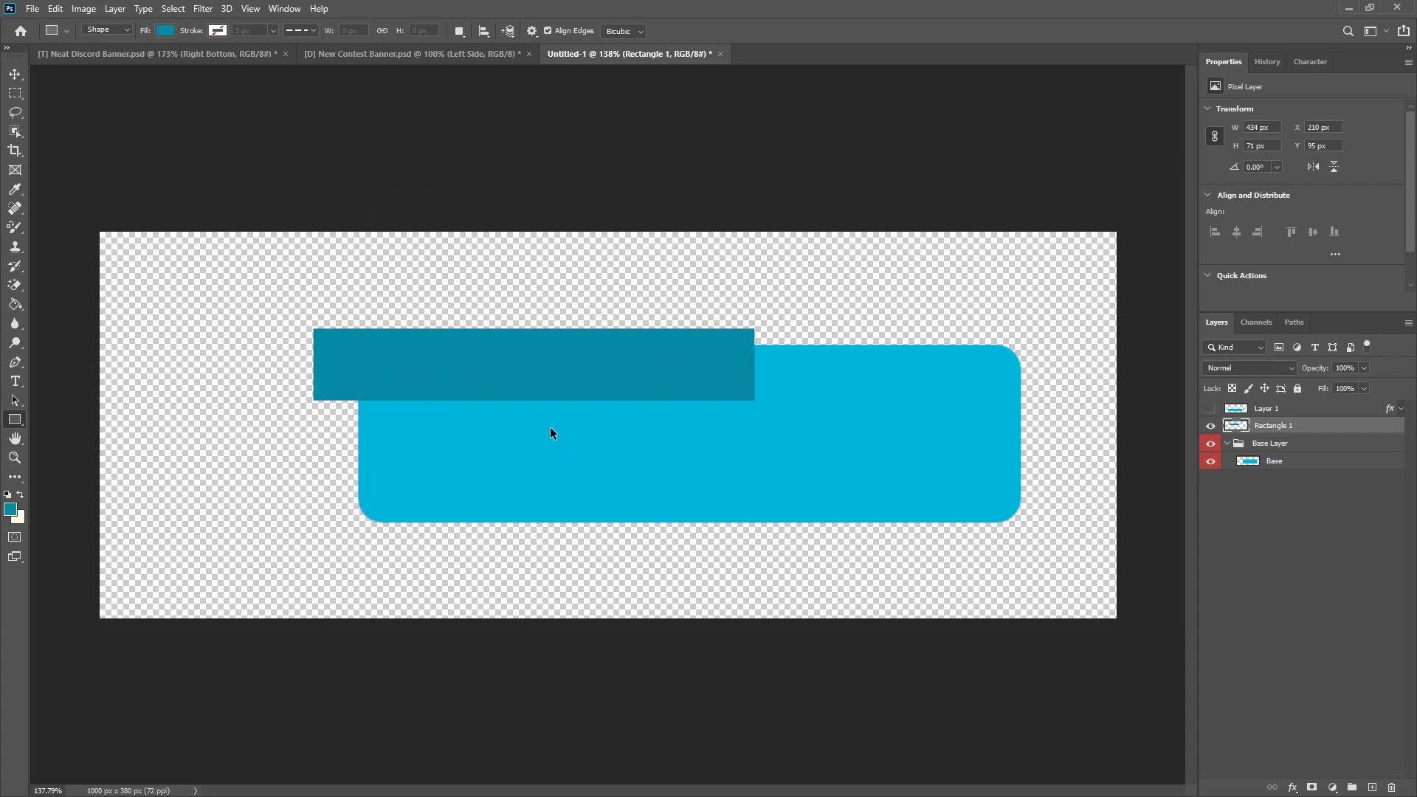
Step: Enlarge the horizontal dark teal rectangle proportionally to about 478 × 78 px
{"action": "key", "text": "ctrl+t"}
{"action": "left_click_drag", "start_coordinate": [534, 401], "coordinate": [534, 408]}
{"action": "left_click", "coordinate": [738, 30]}
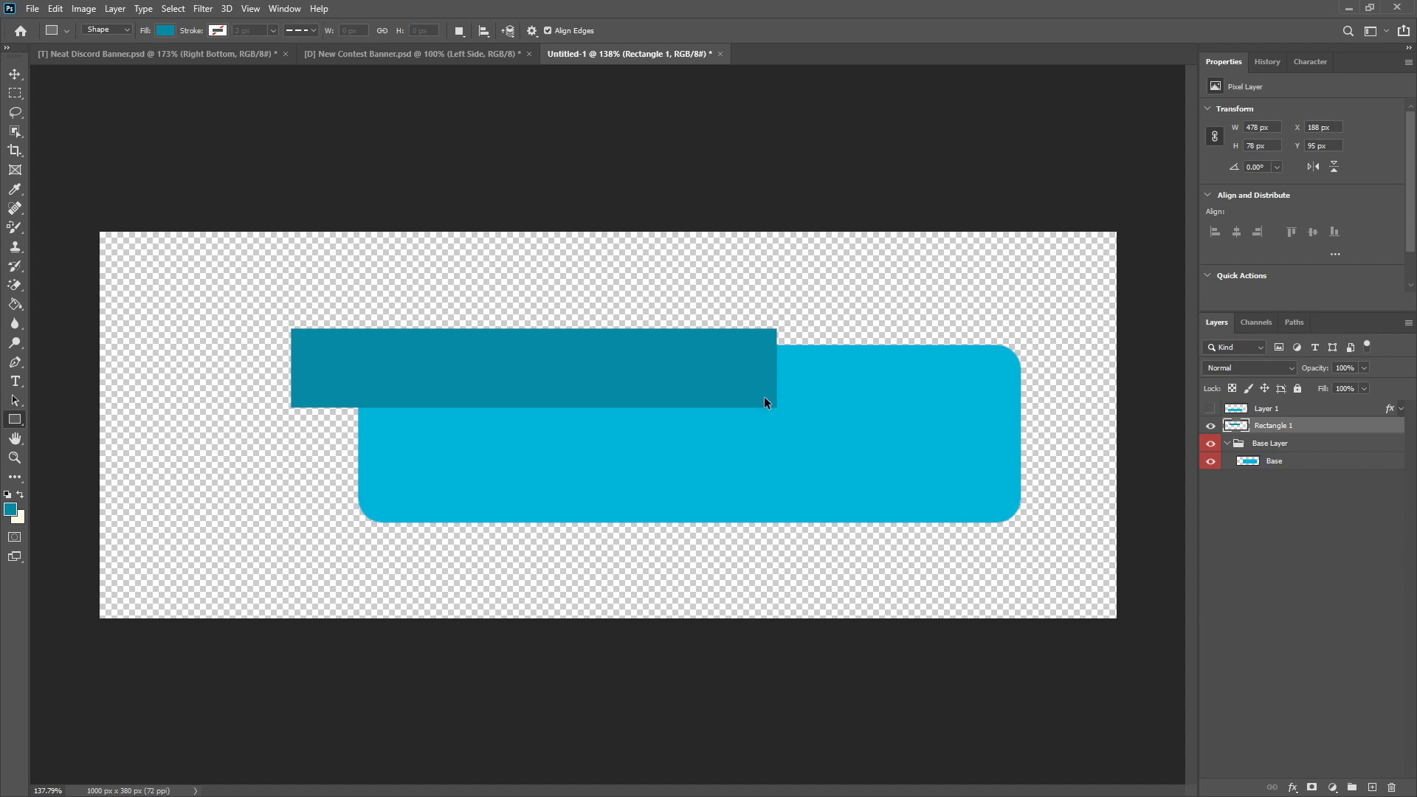
Step: Rotate the enlarged rectangle to -60° and place it diagonally across the base's left end
{"action": "key", "text": "ctrl+t"}
{"action": "left_click_drag", "start_coordinate": [790, 301], "coordinate": [581, 224]}
{"action": "left_click_drag", "start_coordinate": [579, 305], "coordinate": [453, 351]}
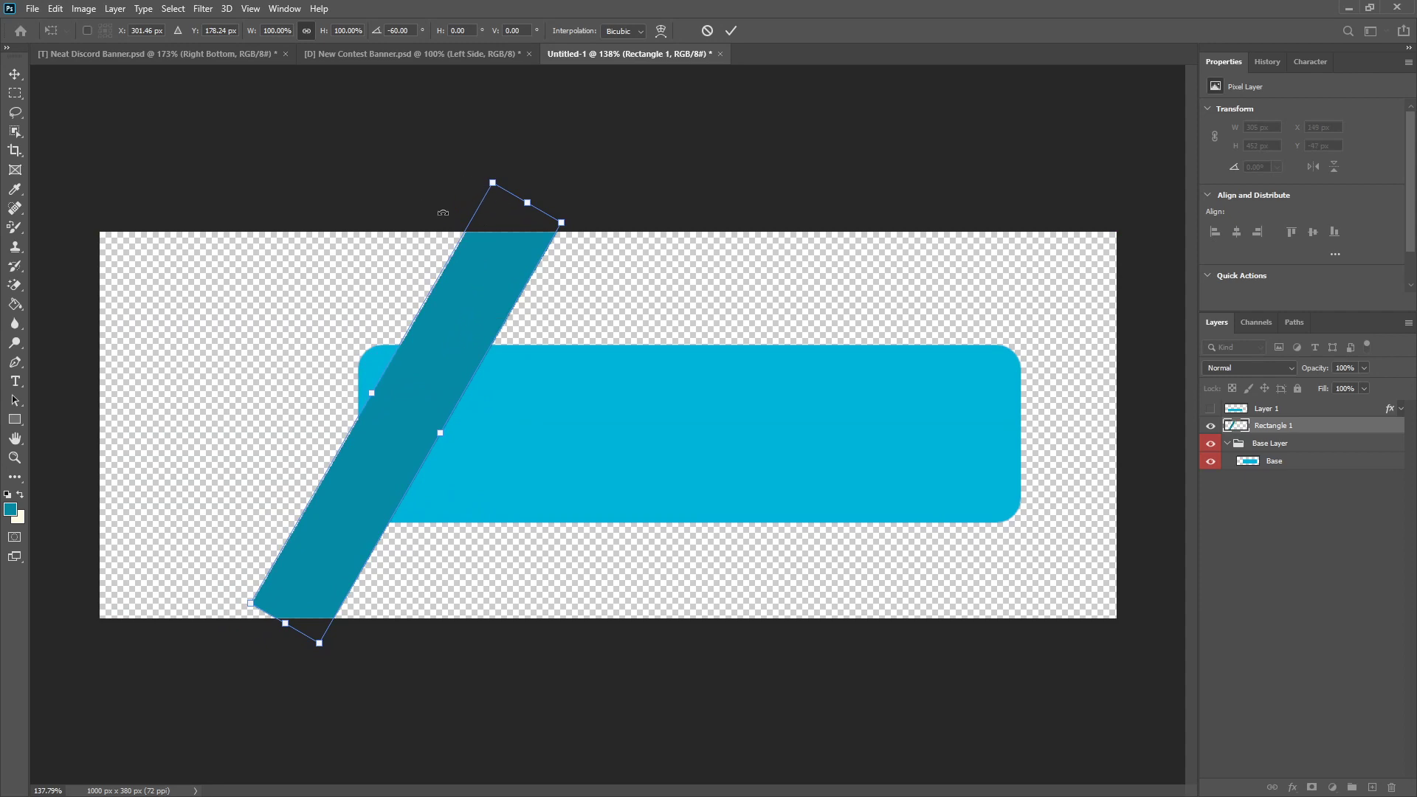
{"action": "left_click", "coordinate": [731, 31]}
Step: Copy the strip's middle section, about 252 × 279 px with horizontal ends, to a new layer and delete the Rectangle 1 layer
{"action": "left_click", "coordinate": [15, 93]}
{"action": "left_click_drag", "start_coordinate": [282, 272], "coordinate": [629, 573]}
{"action": "left_click", "coordinate": [205, 294]}
{"action": "left_click_drag", "start_coordinate": [135, 306], "coordinate": [705, 589]}
{"action": "key", "text": "ctrl+j"}
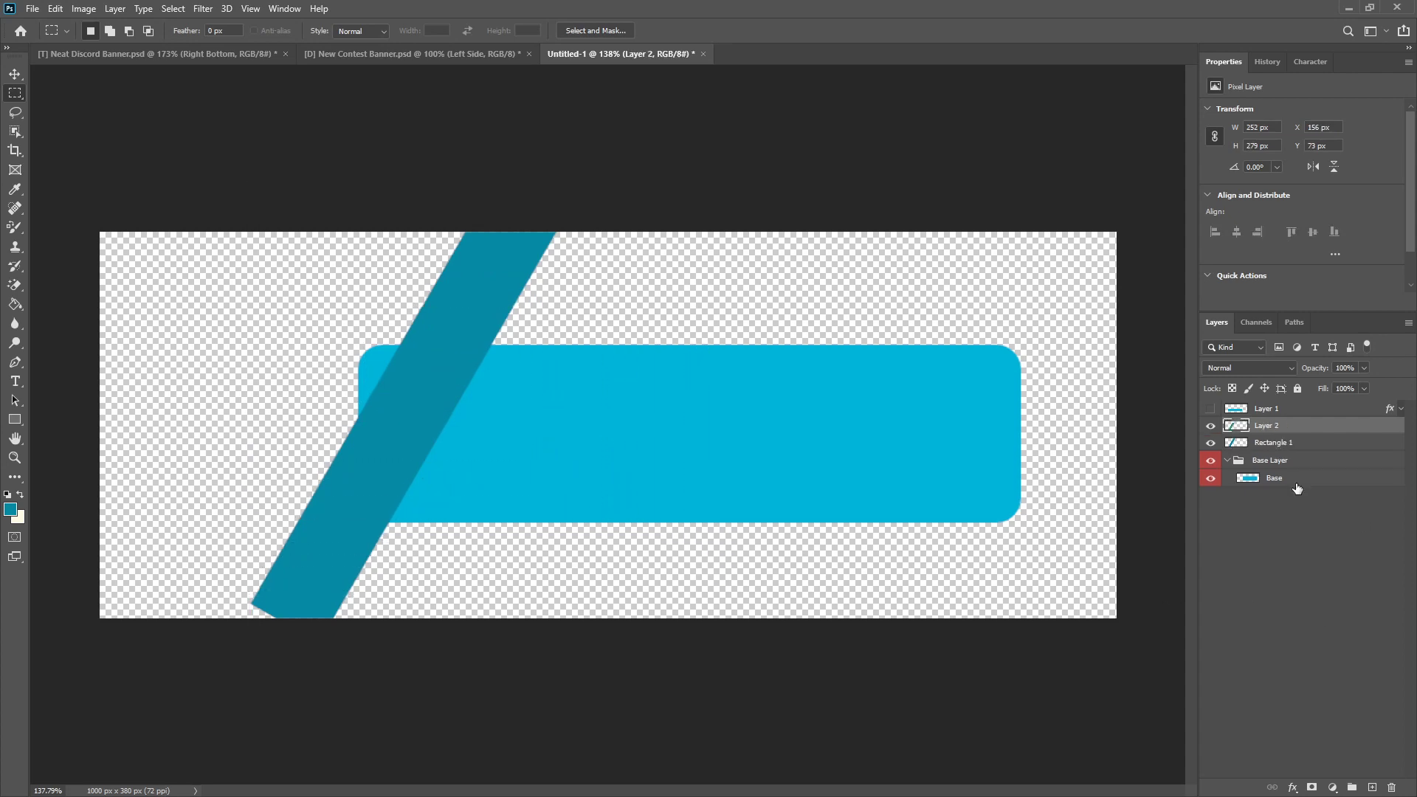
{"action": "left_click", "coordinate": [1290, 442]}
{"action": "key", "text": "Delete"}
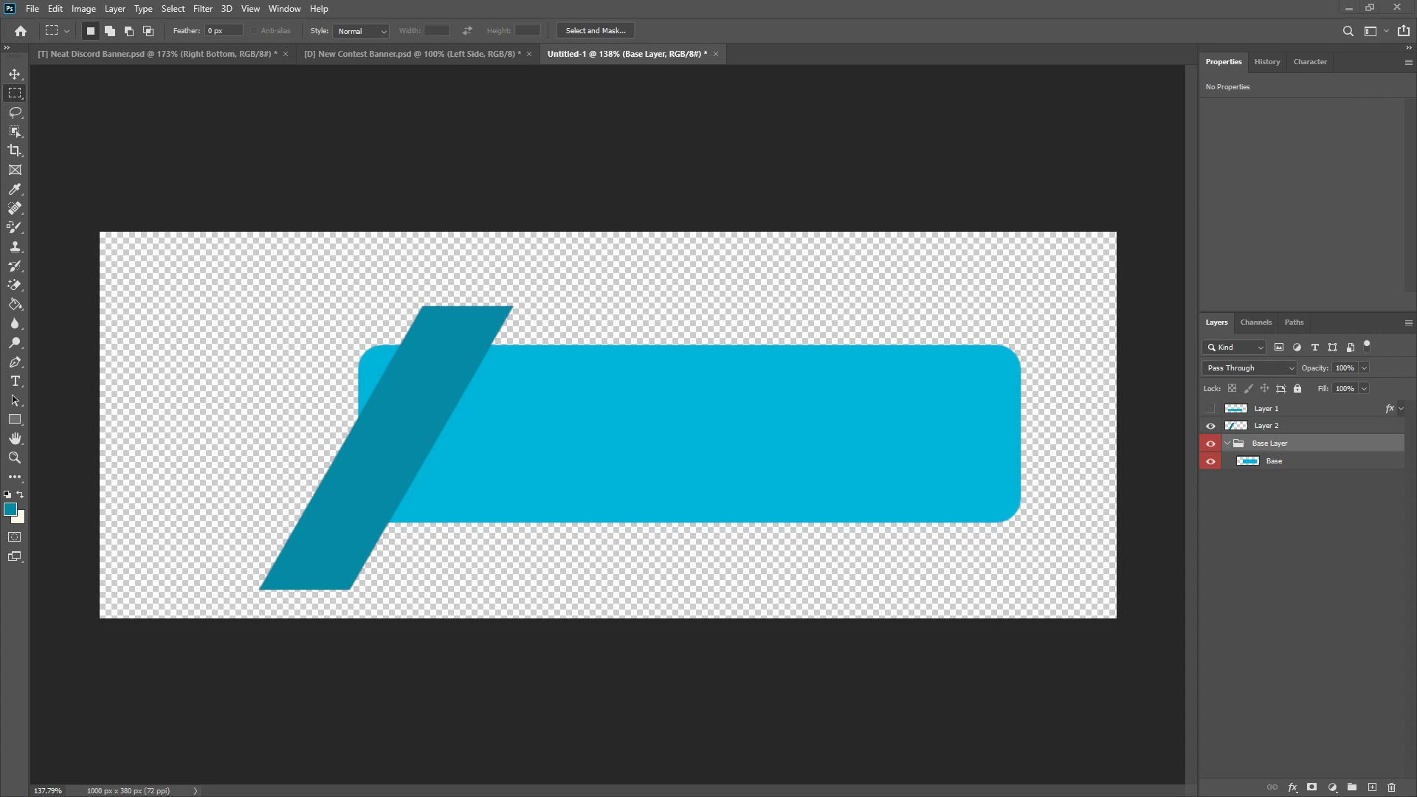
Step: Add a white 4 px outside Stroke effect to the Base layer
{"action": "left_click", "coordinate": [1276, 428]}
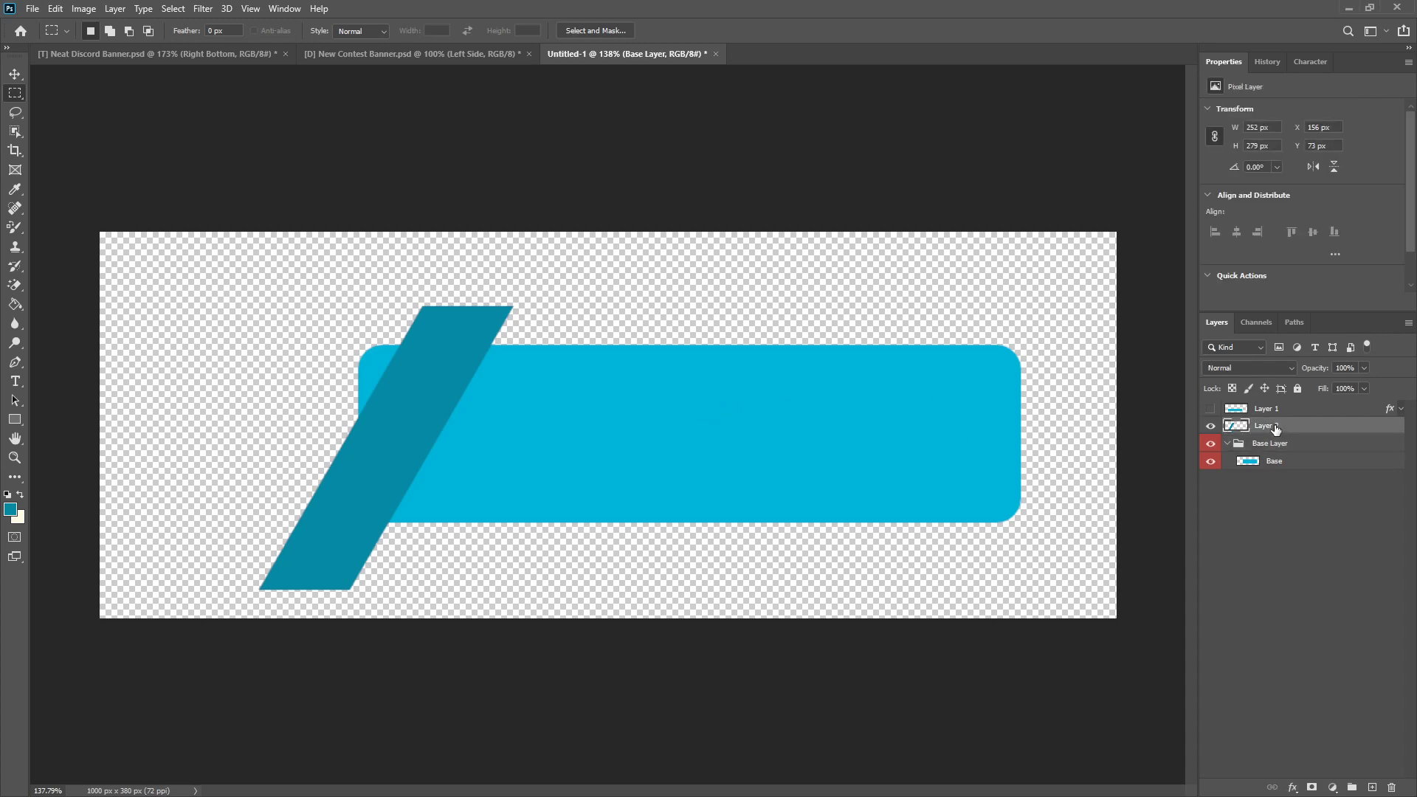
{"action": "scroll", "coordinate": [411, 329], "scroll_direction": "up", "scroll_amount": 5}
{"action": "scroll", "coordinate": [715, 408], "scroll_direction": "down", "scroll_amount": 3}
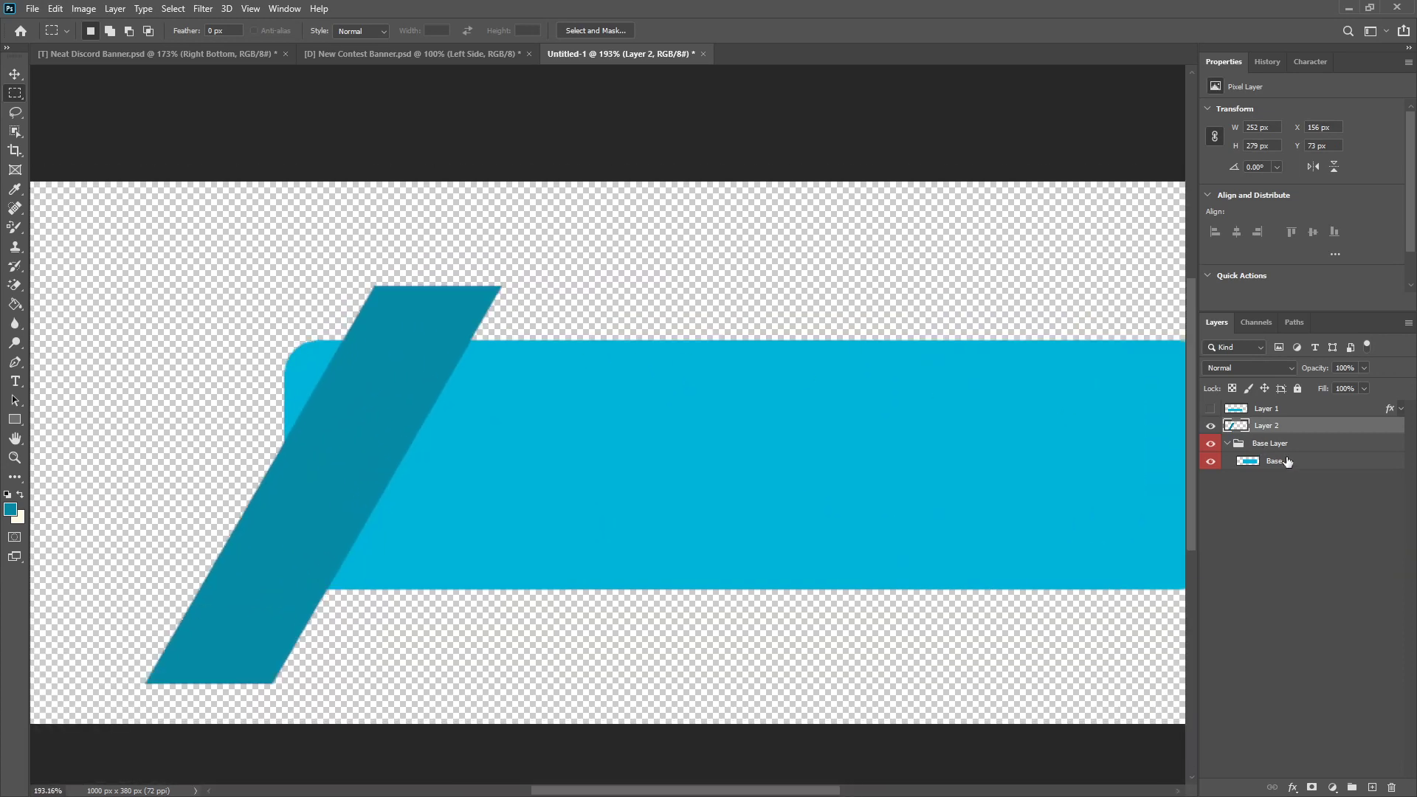
{"action": "left_click", "coordinate": [1281, 465]}
{"action": "right_click", "coordinate": [1281, 465]}
{"action": "left_click", "coordinate": [1184, 197]}
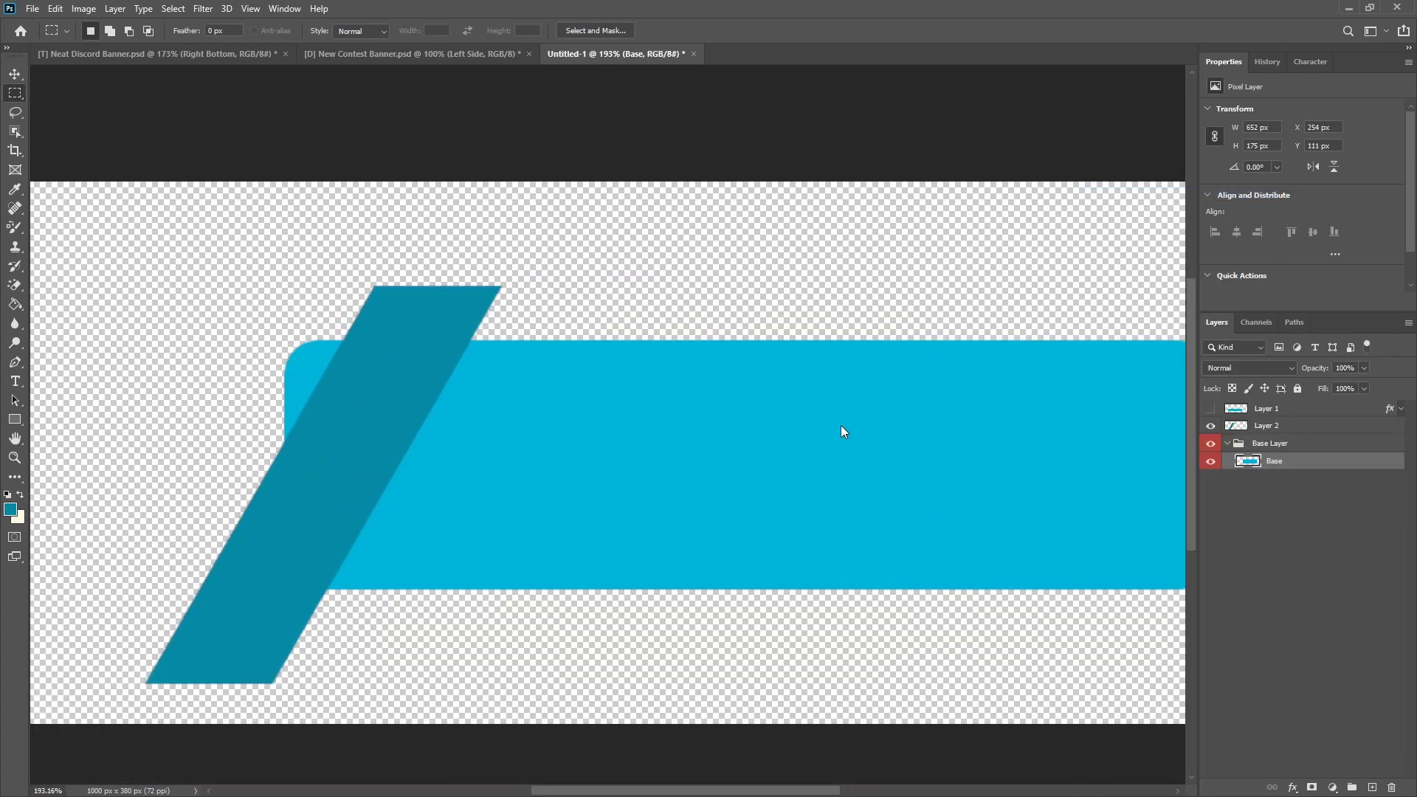
{"action": "left_click", "coordinate": [111, 232]}
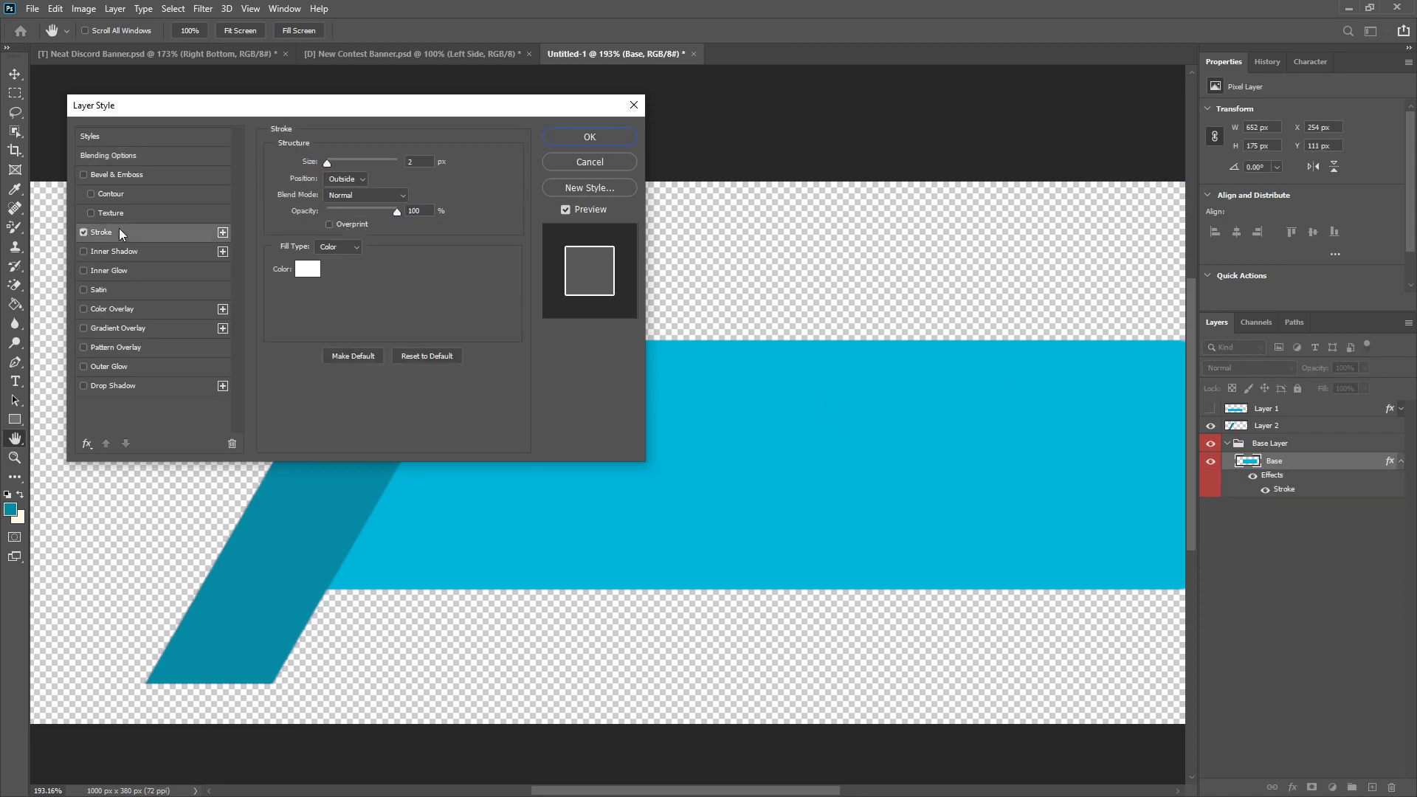
{"action": "double_click", "coordinate": [430, 162]}
{"action": "type", "text": "3"}
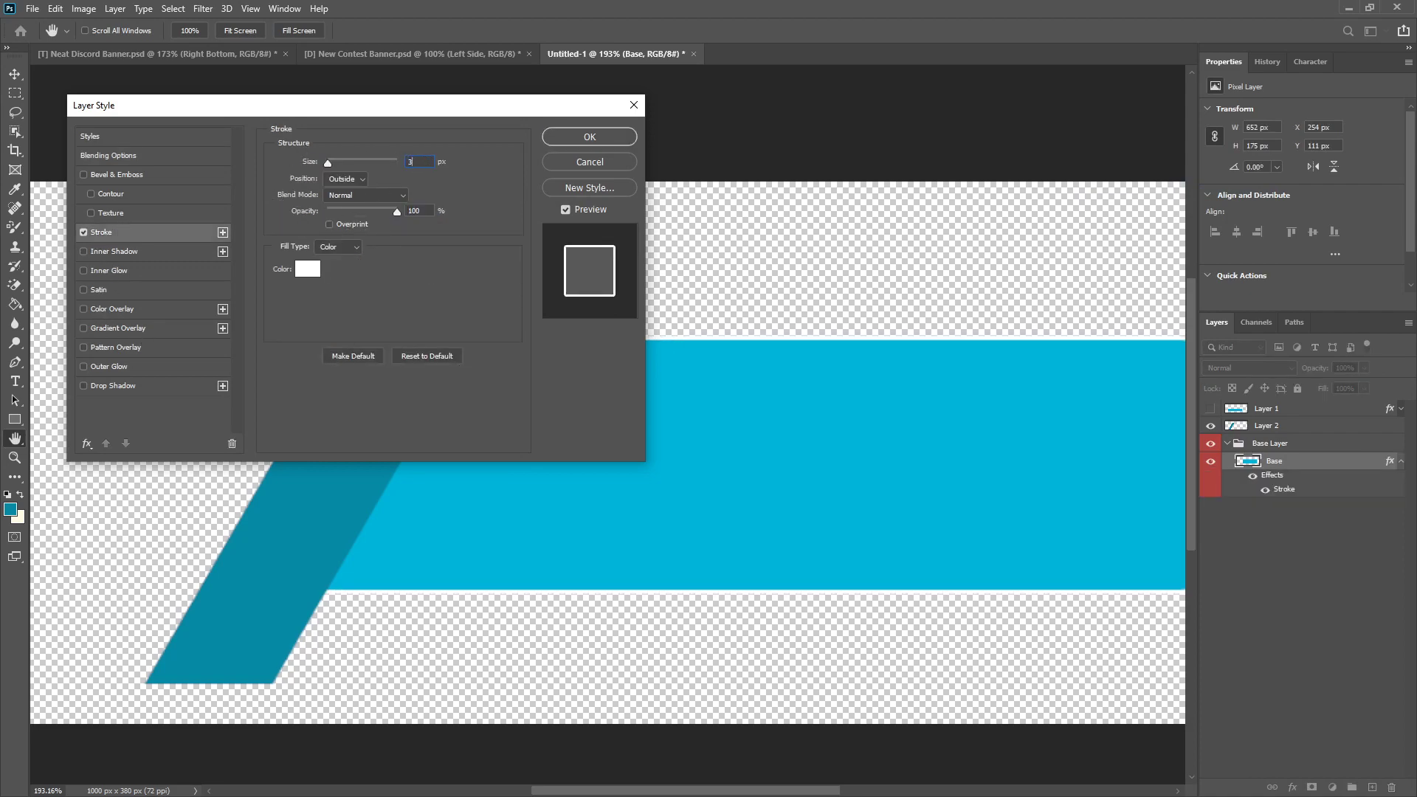
{"action": "key", "text": "Up"}
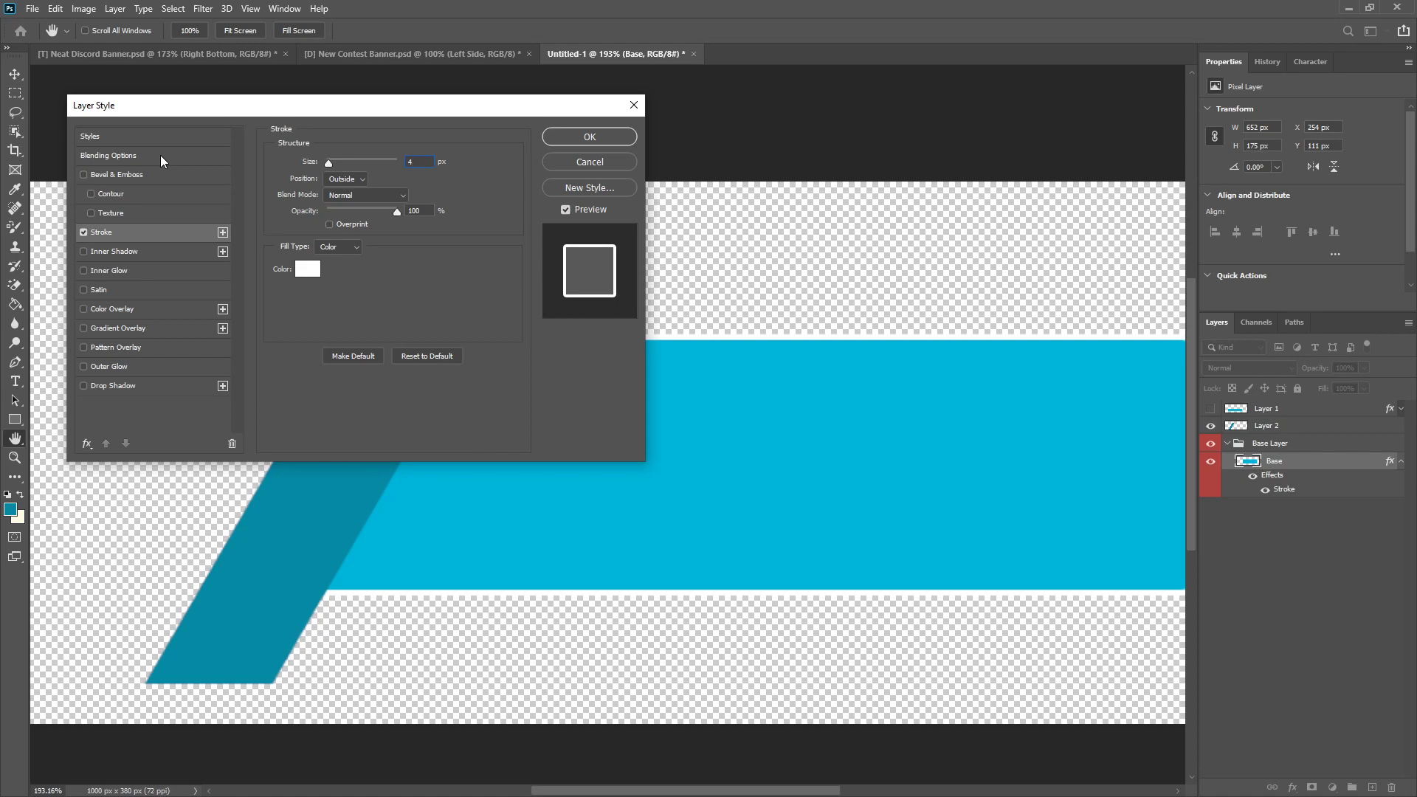
{"action": "left_click", "coordinate": [595, 135]}
Step: Trim off the part of the strip on Layer 2 that extends above the outer edge of the base's white stroke
{"action": "scroll", "coordinate": [487, 361], "scroll_direction": "down", "scroll_amount": 5}
{"action": "scroll", "coordinate": [488, 360], "scroll_direction": "up", "scroll_amount": 6}
{"action": "scroll", "coordinate": [478, 293], "scroll_direction": "up", "scroll_amount": 5}
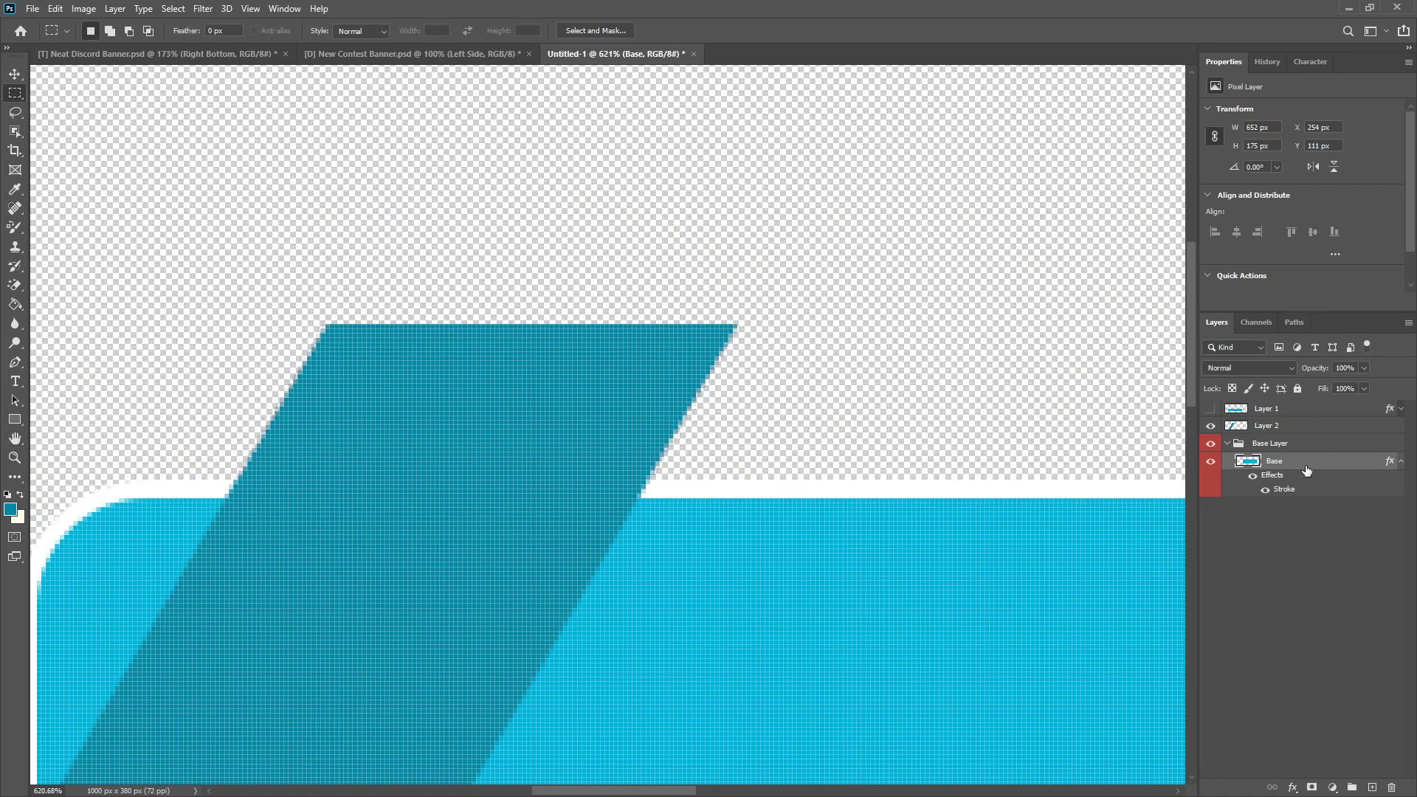
{"action": "left_click", "coordinate": [1279, 431]}
{"action": "left_click_drag", "start_coordinate": [225, 273], "coordinate": [883, 480]}
{"action": "key", "text": "Delete"}
{"action": "key", "text": "ctrl+d"}
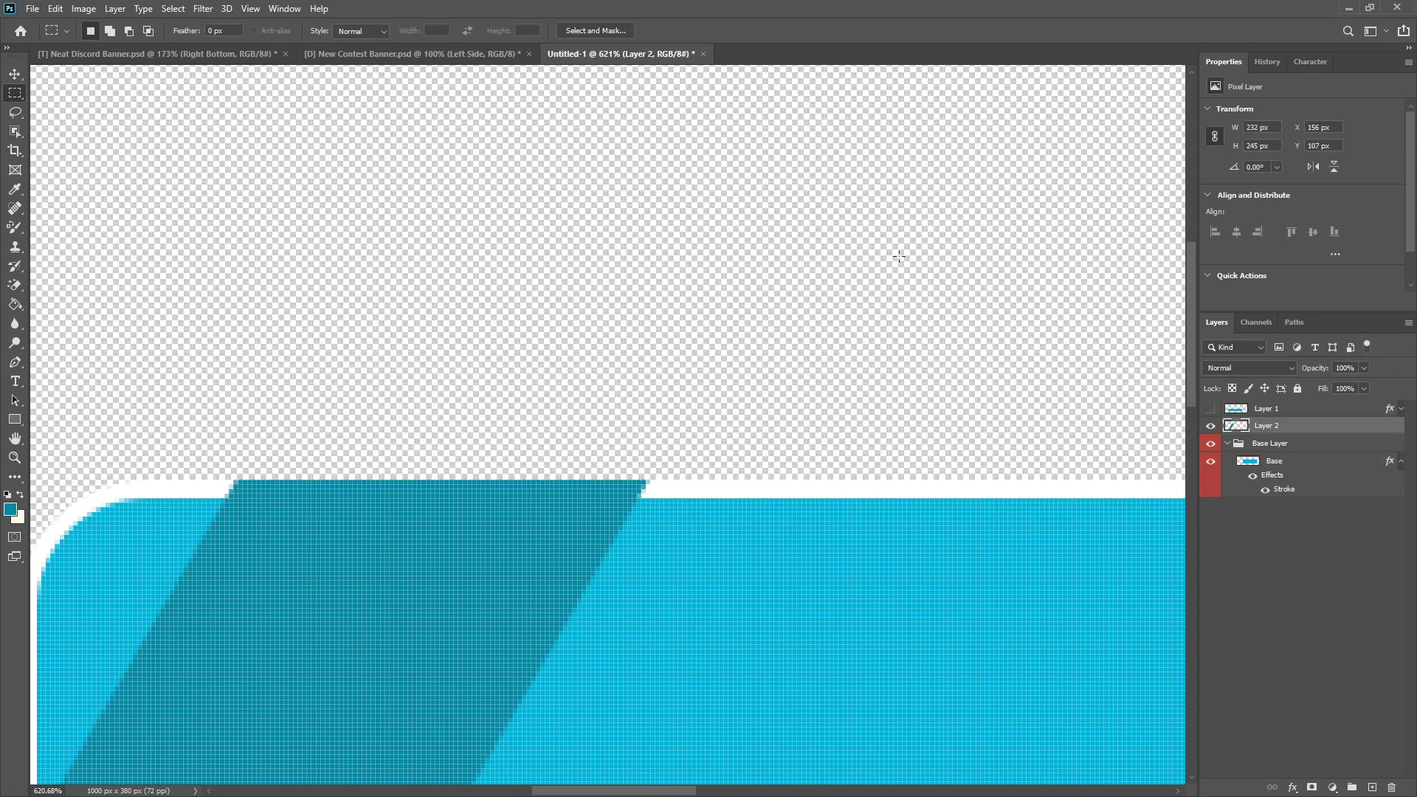
Step: Cut about 20 px off the strip's lower end with a rectangular selection and deselect
{"action": "scroll", "coordinate": [664, 441], "scroll_direction": "down", "scroll_amount": 4}
{"action": "scroll", "coordinate": [566, 610], "scroll_direction": "down", "scroll_amount": 3}
{"action": "scroll", "coordinate": [220, 615], "scroll_direction": "up", "scroll_amount": 3}
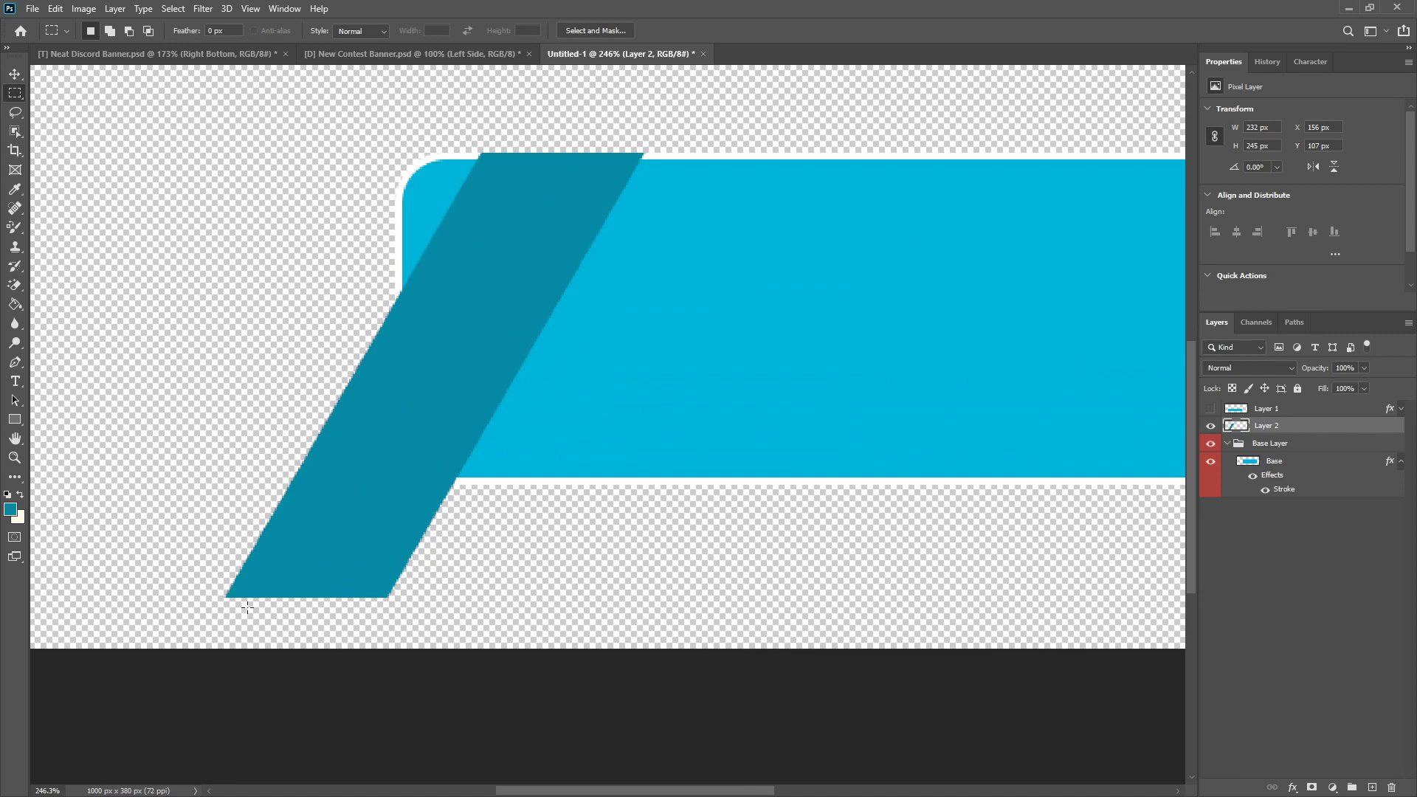
{"action": "scroll", "coordinate": [209, 614], "scroll_direction": "down", "scroll_amount": 3}
{"action": "scroll", "coordinate": [221, 609], "scroll_direction": "up", "scroll_amount": 2}
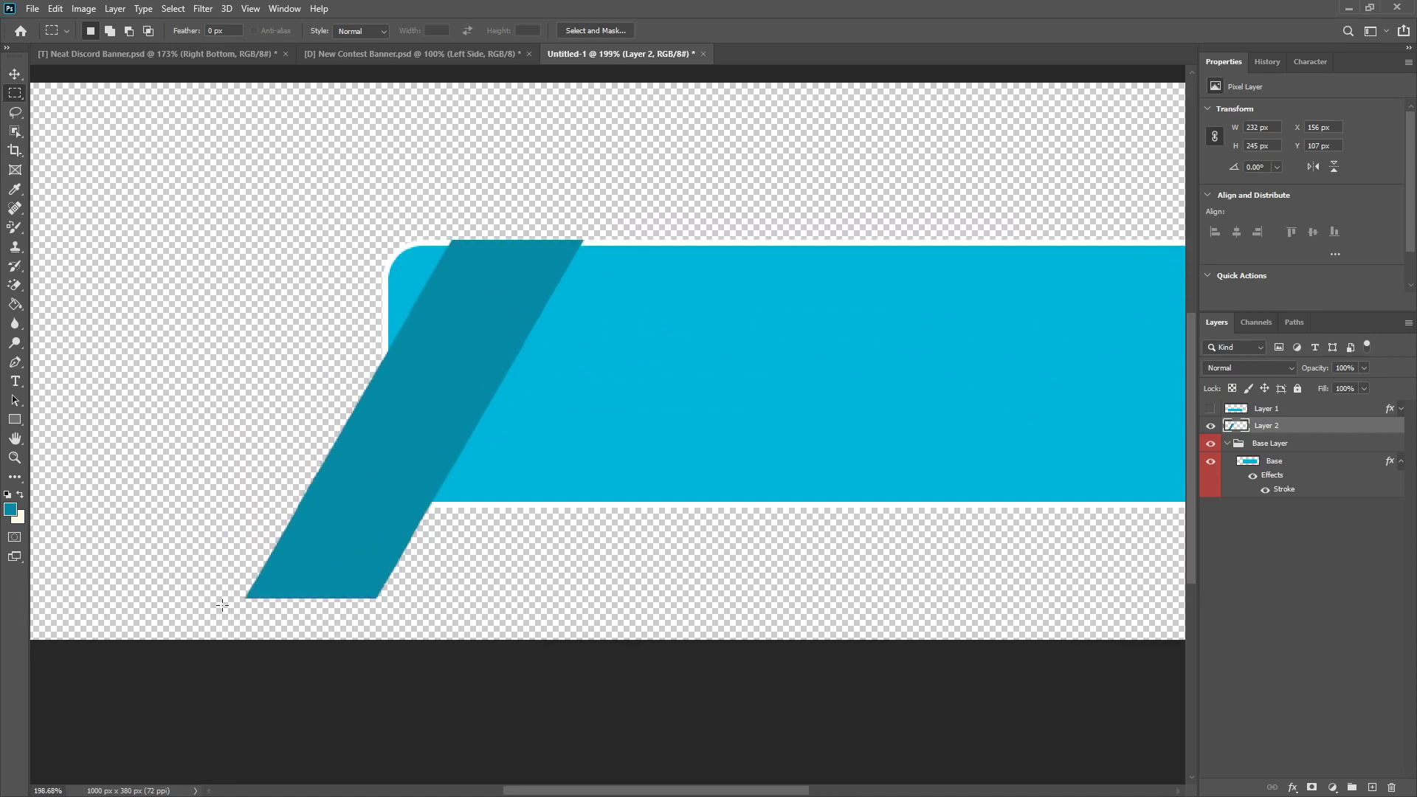
{"action": "scroll", "coordinate": [245, 598], "scroll_direction": "down", "scroll_amount": 1}
{"action": "scroll", "coordinate": [247, 563], "scroll_direction": "up", "scroll_amount": 3}
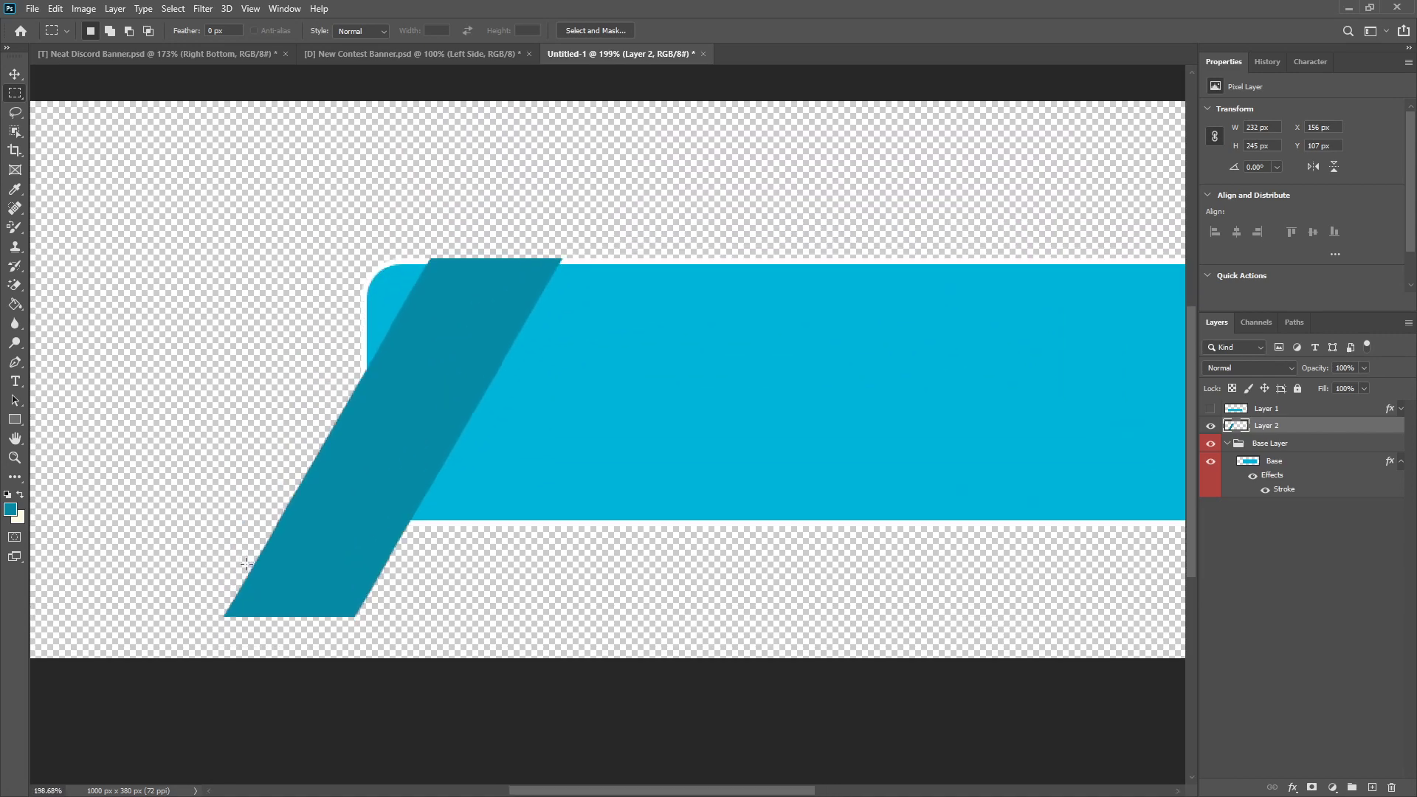
{"action": "left_click_drag", "start_coordinate": [135, 654], "coordinate": [692, 579]}
{"action": "key", "text": "Delete"}
{"action": "key", "text": "ctrl+d"}
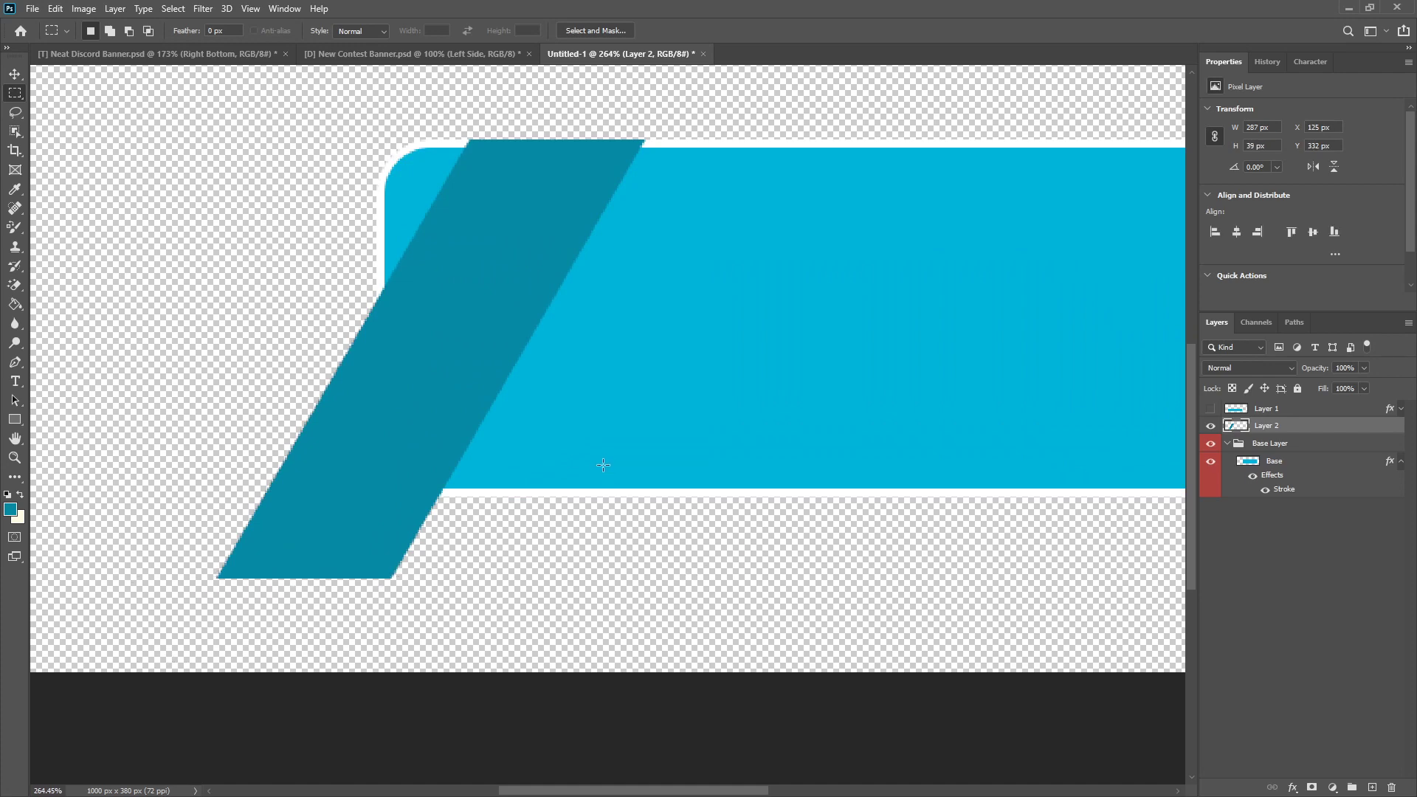
Step: Rename the strip's layer as Ribbon and put it into a new group
{"action": "scroll", "coordinate": [435, 517], "scroll_direction": "down", "scroll_amount": 3}
{"action": "scroll", "coordinate": [384, 622], "scroll_direction": "down", "scroll_amount": 1}
{"action": "scroll", "coordinate": [311, 580], "scroll_direction": "up", "scroll_amount": 2}
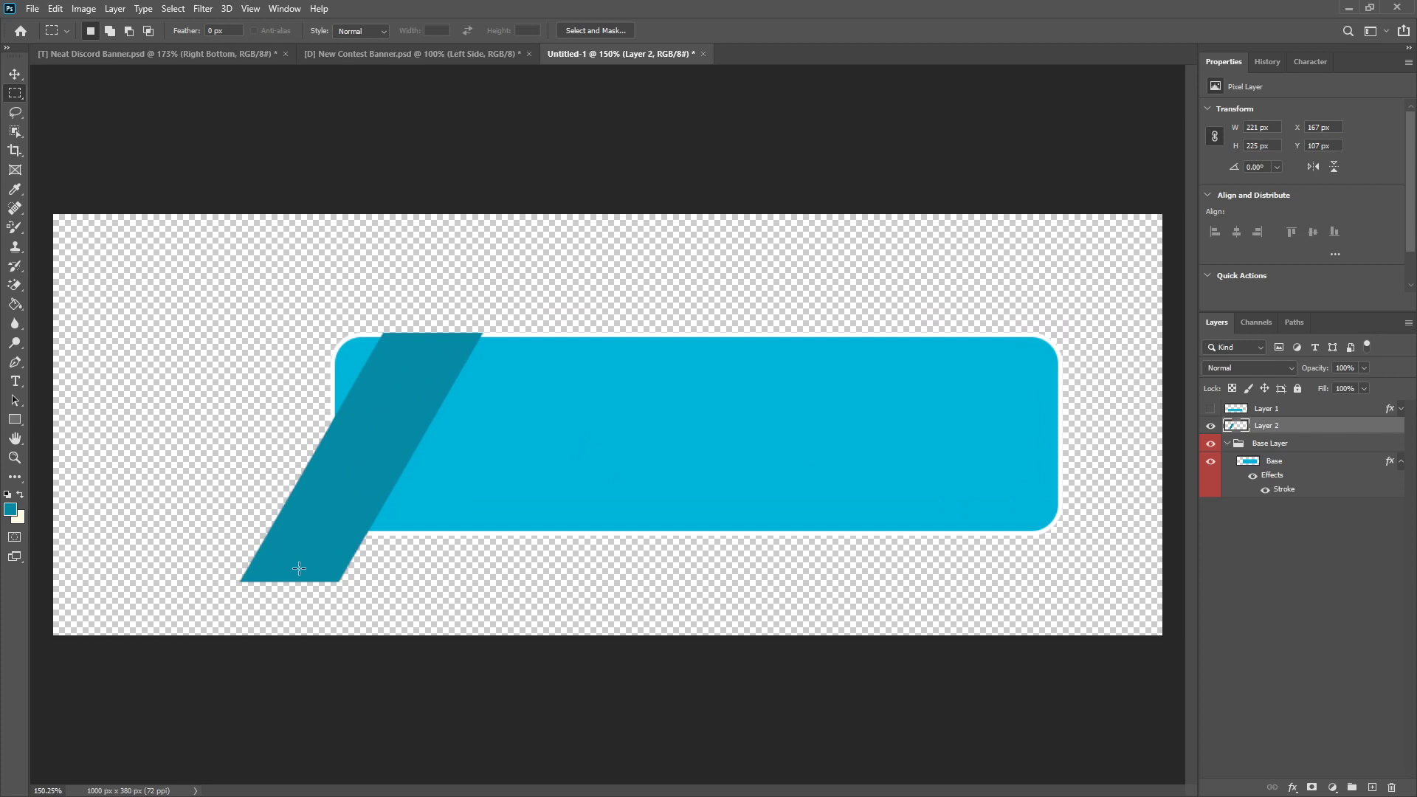
{"action": "scroll", "coordinate": [443, 479], "scroll_direction": "down", "scroll_amount": 2}
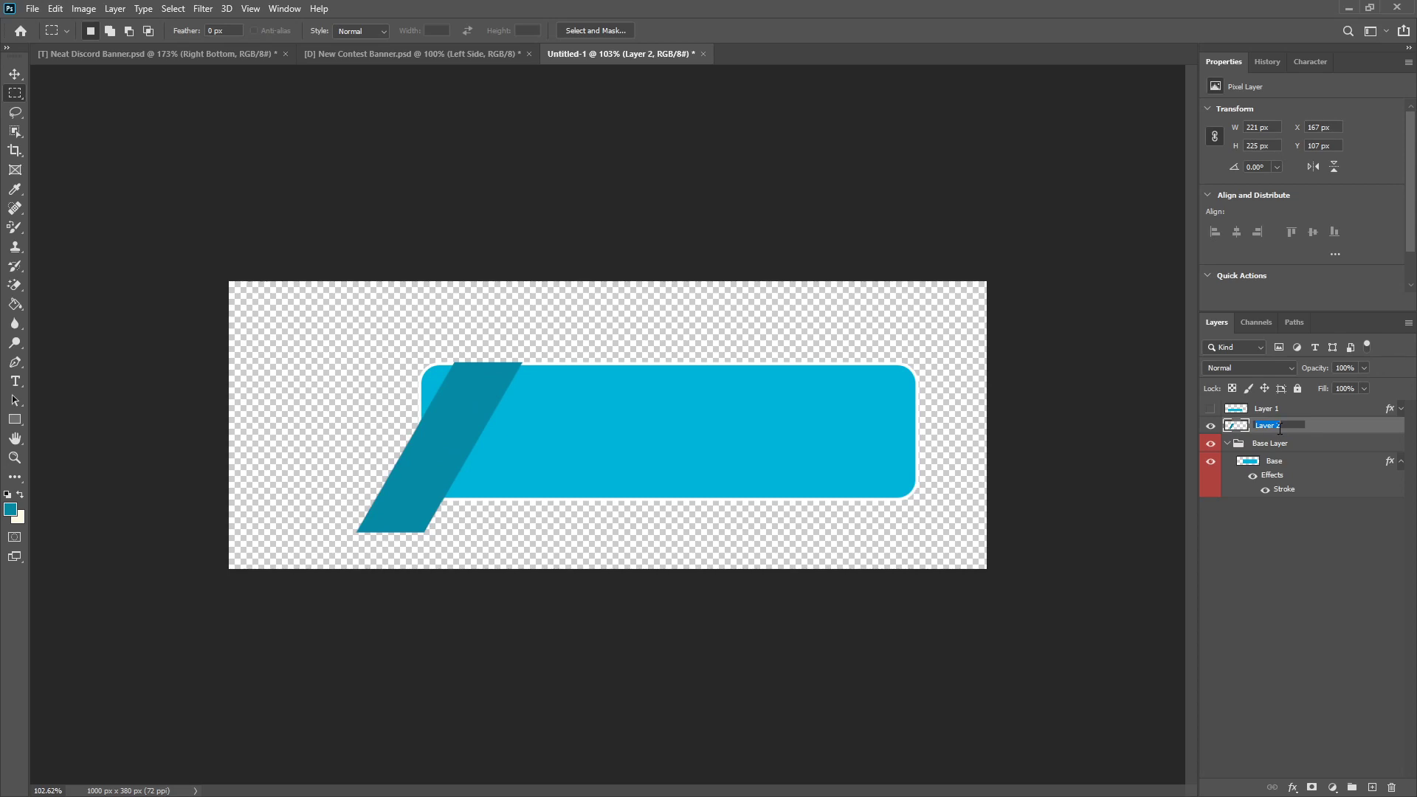
{"action": "key", "text": "Return"}
{"action": "key", "text": "ctrl+g"}
Step: Rename the strip's layer inside the new group as Base
{"action": "left_click", "coordinate": [1283, 444]}
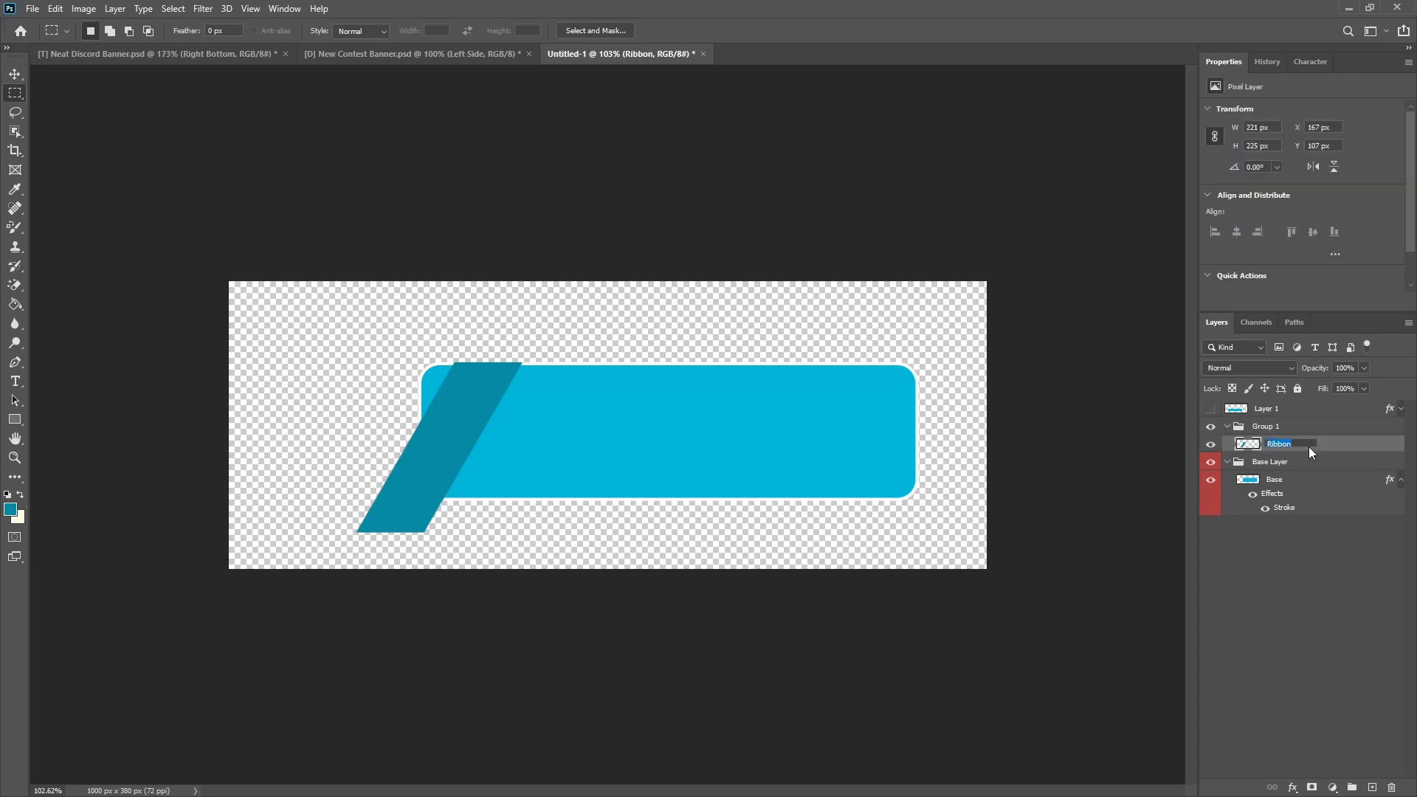
{"action": "double_click", "coordinate": [1303, 444]}
{"action": "type", "text": "Base"}
{"action": "key", "text": "Return"}
Step: Rename the group holding the Ribbon Base layer as Ribbon and give it the orange layer colour
{"action": "left_click", "coordinate": [1257, 428]}
{"action": "double_click", "coordinate": [1257, 426]}
{"action": "type", "text": "R"}
{"action": "key", "text": "Return"}
{"action": "right_click", "coordinate": [1212, 426]}
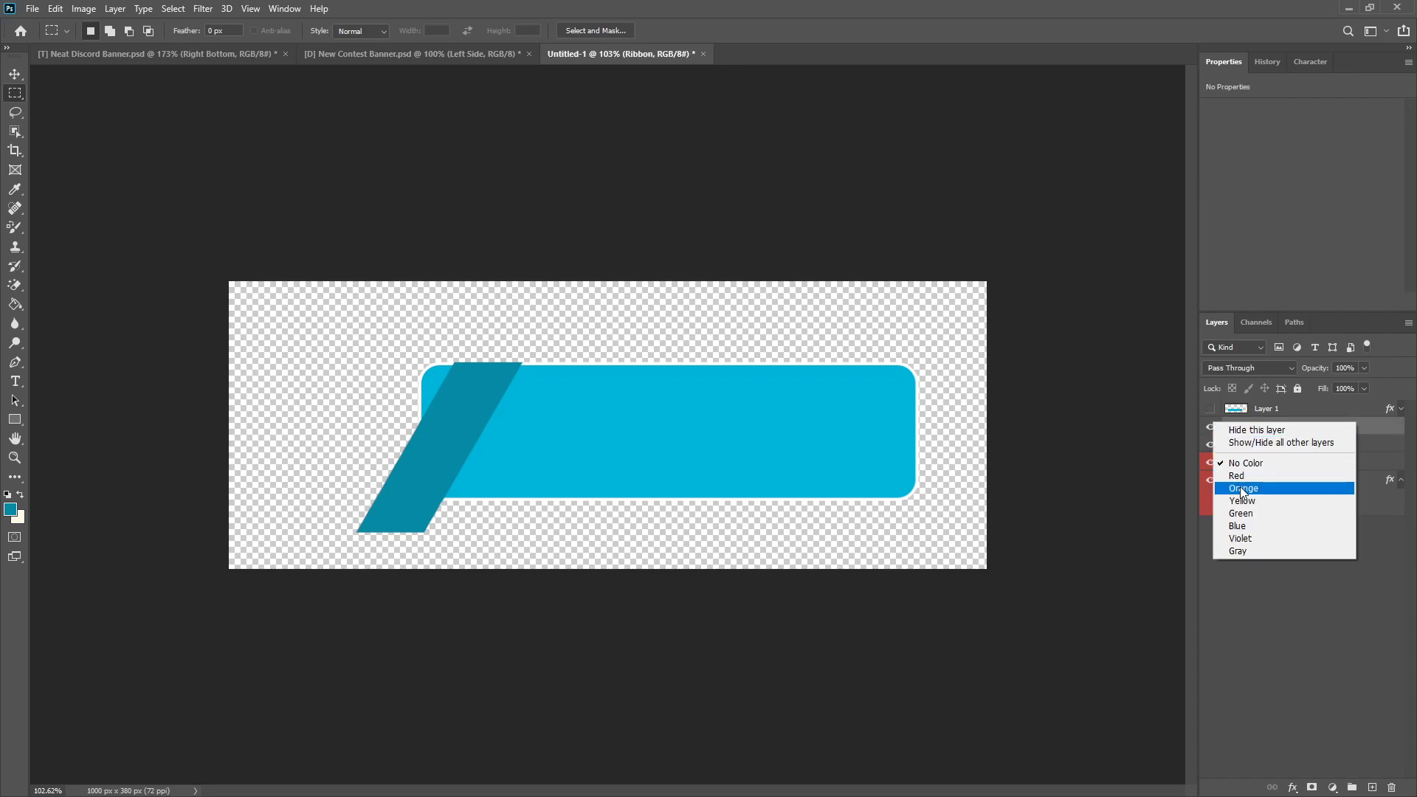
{"action": "left_click", "coordinate": [1243, 488]}
Step: Move Layer 1 between the Ribbon and Base Layer groups and put it into a new group named Left Sticky Outty
{"action": "left_click", "coordinate": [1259, 411]}
{"action": "left_click_drag", "start_coordinate": [1220, 414], "coordinate": [1247, 452]}
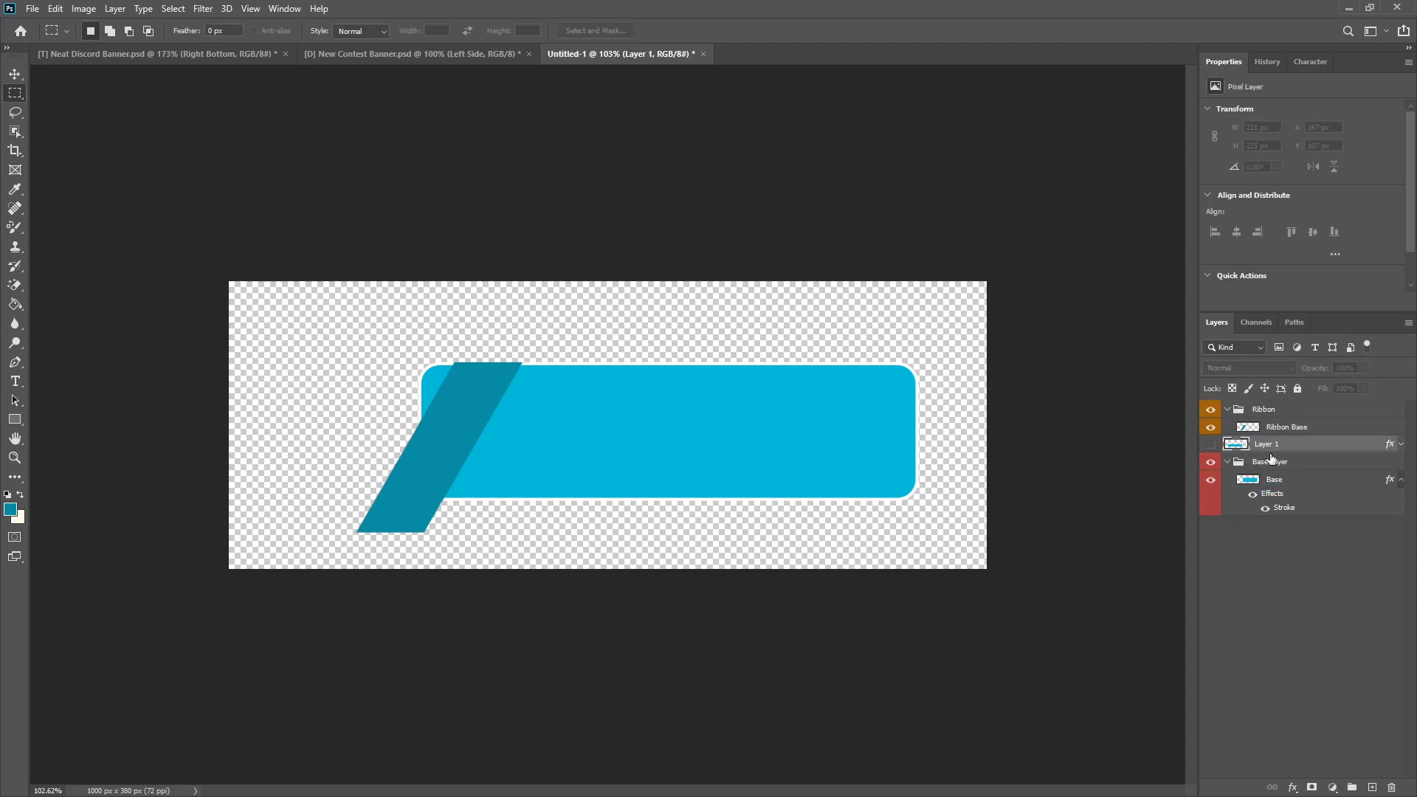
{"action": "key", "text": "ctrl+g"}
{"action": "double_click", "coordinate": [1269, 444]}
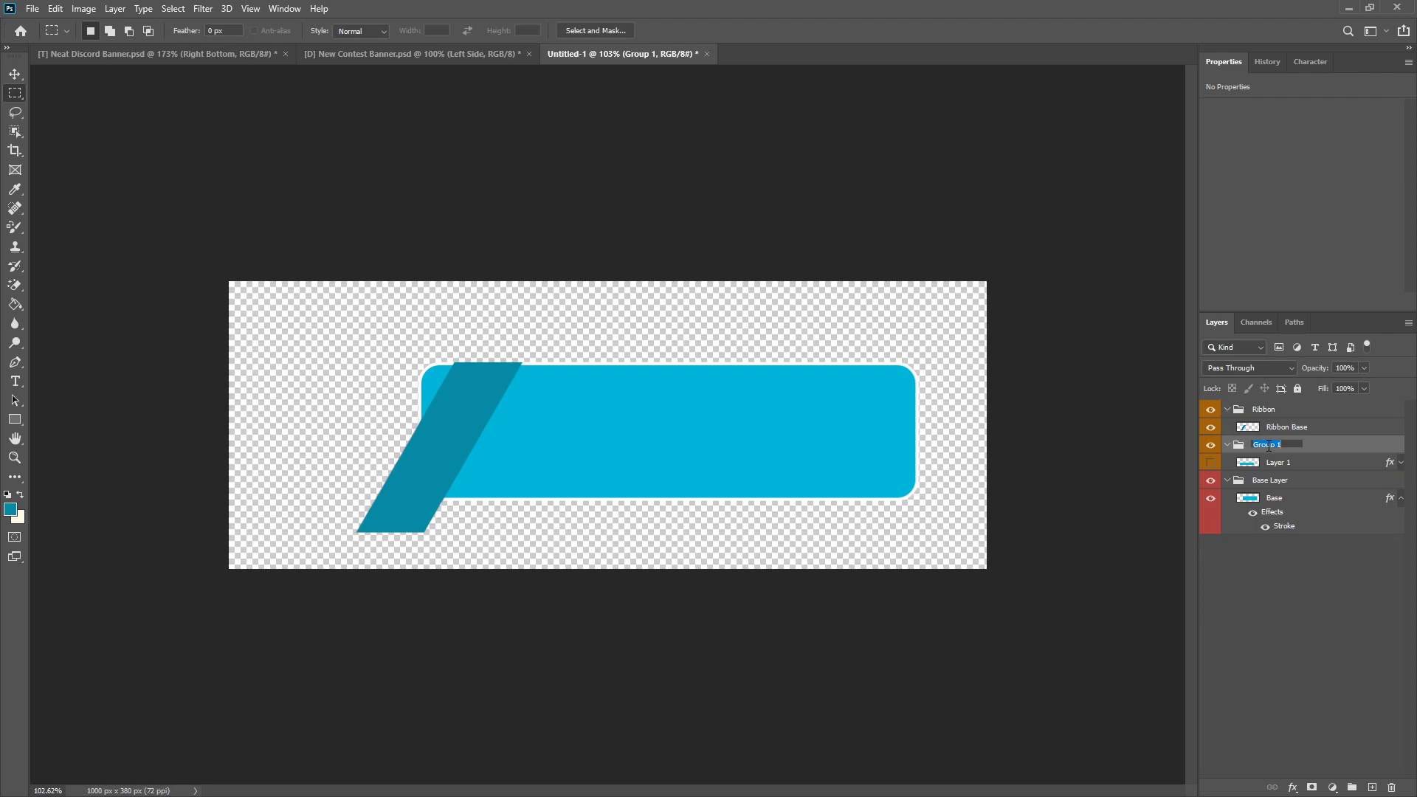
{"action": "type", "text": "Left Sticky Outty"}
{"action": "key", "text": "Return"}
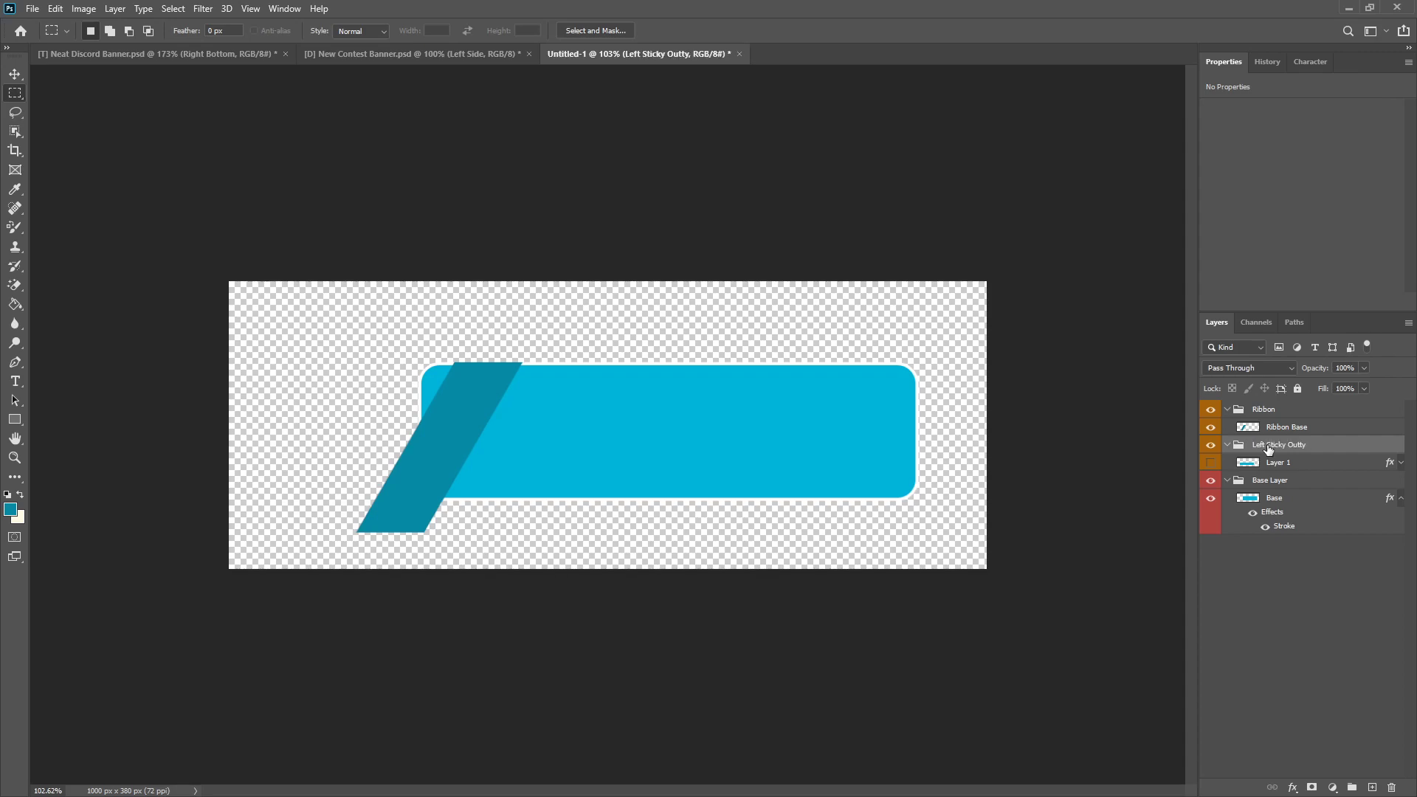
Step: Show Layer 1 and shift its orange bar horizontally to the right by about 10 px
{"action": "left_click", "coordinate": [1215, 463]}
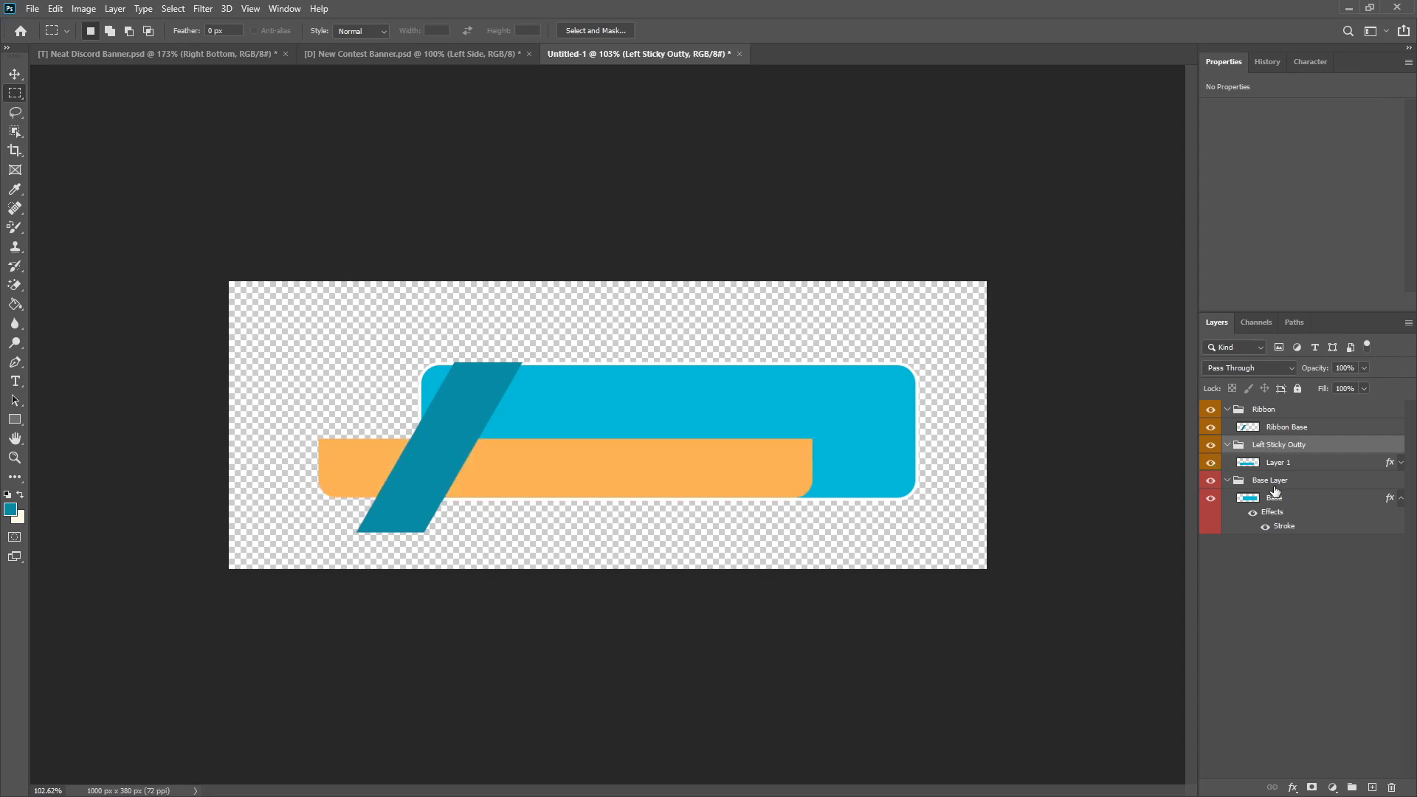
{"action": "left_click", "coordinate": [15, 74]}
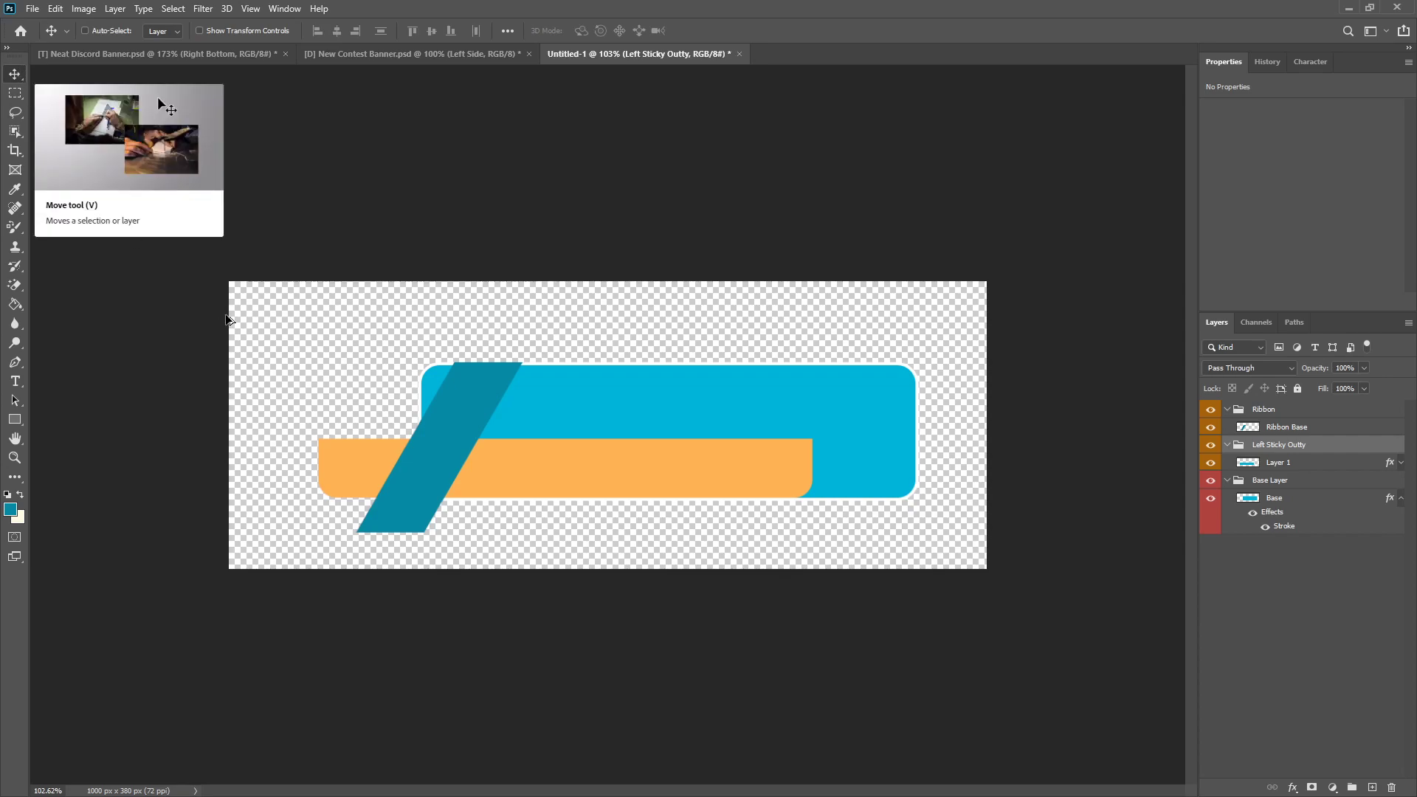
{"action": "key", "text": "ctrl+plus"}
{"action": "left_click_drag", "start_coordinate": [336, 463], "coordinate": [348, 468]}
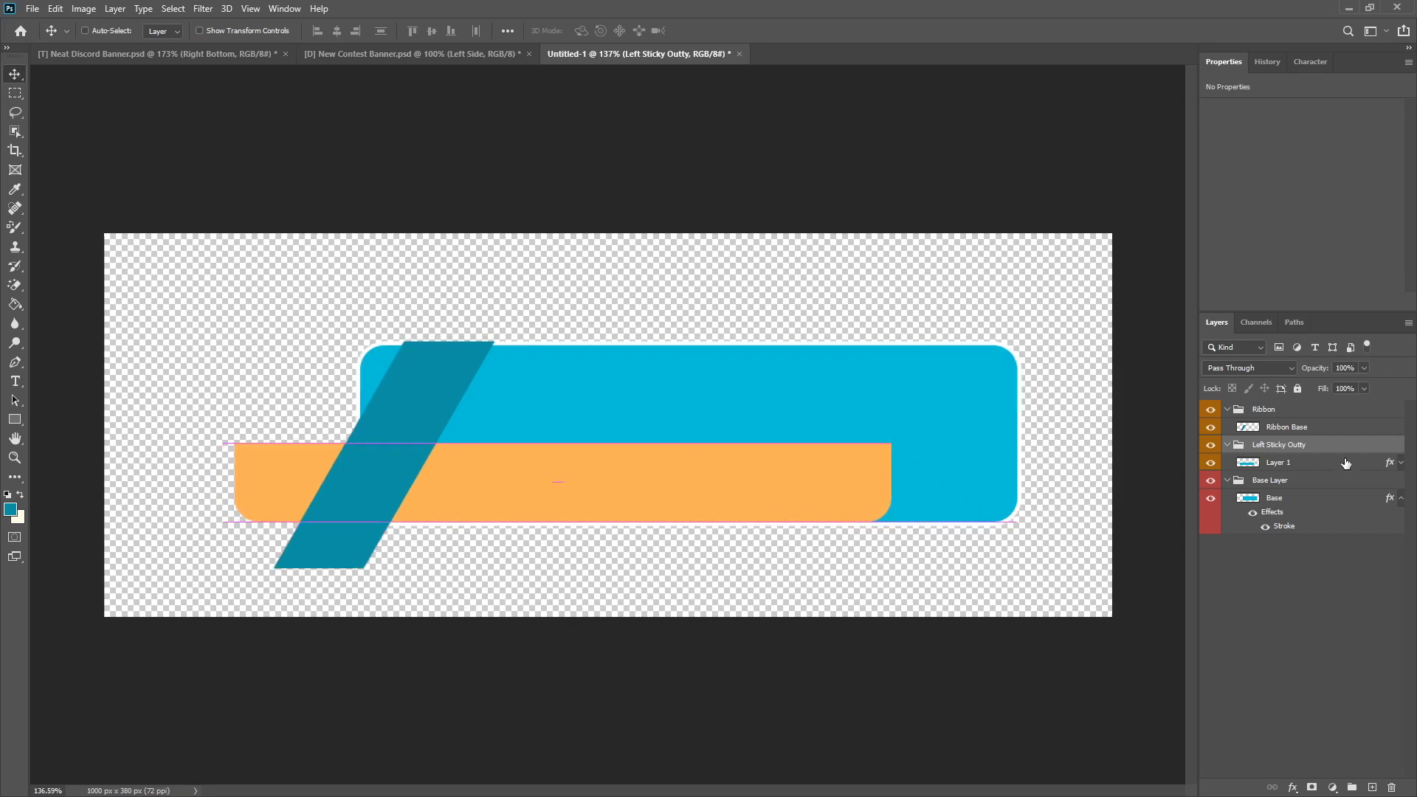
Step: Rasterize the layer style of Layer 1
{"action": "left_click", "coordinate": [1291, 466]}
{"action": "right_click", "coordinate": [1290, 464]}
{"action": "left_click", "coordinate": [1163, 410]}
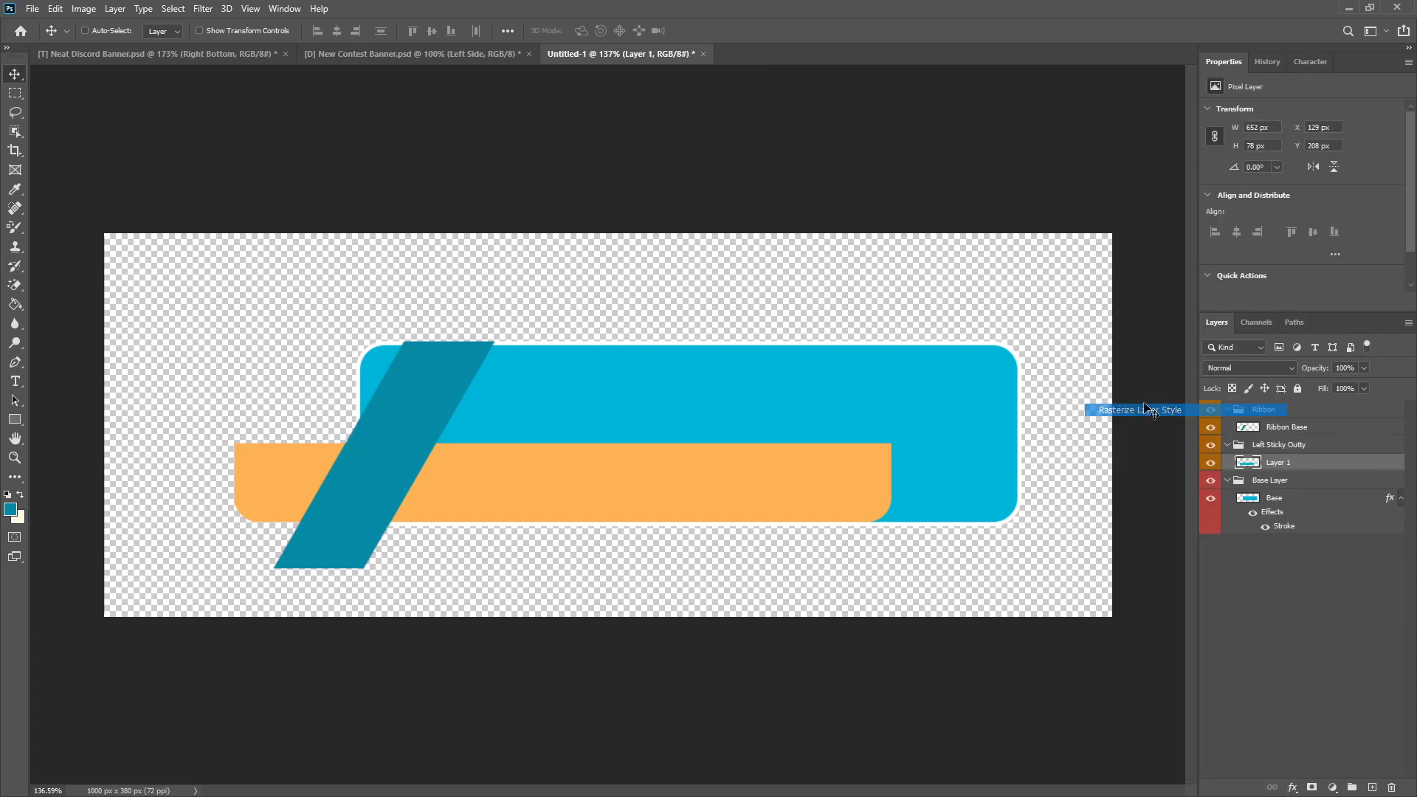
{"action": "left_click", "coordinate": [15, 362]}
{"action": "scroll", "coordinate": [189, 590], "scroll_direction": "up", "scroll_amount": 5}
{"action": "scroll", "coordinate": [401, 319], "scroll_direction": "up", "scroll_amount": 3}
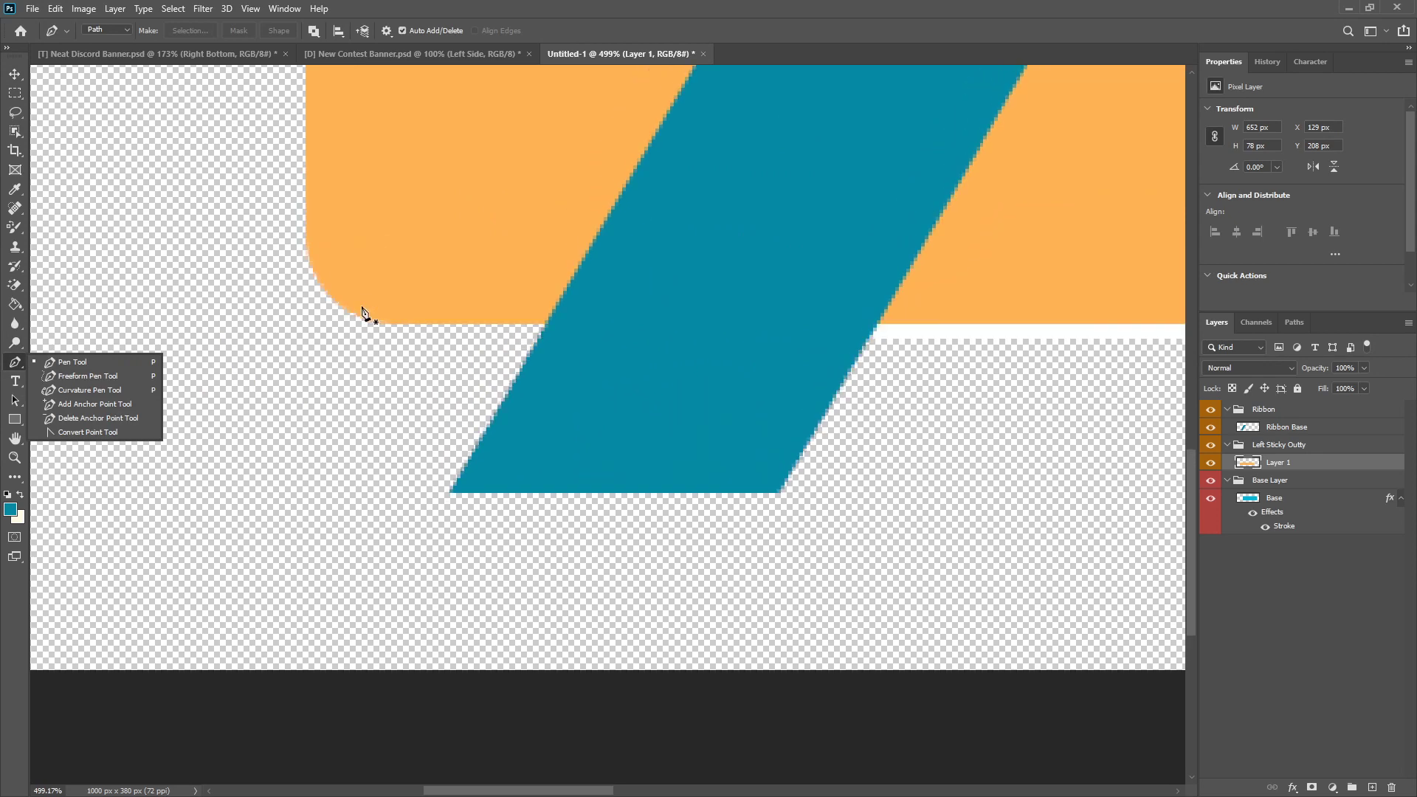
{"action": "scroll", "coordinate": [327, 238], "scroll_direction": "up", "scroll_amount": 2}
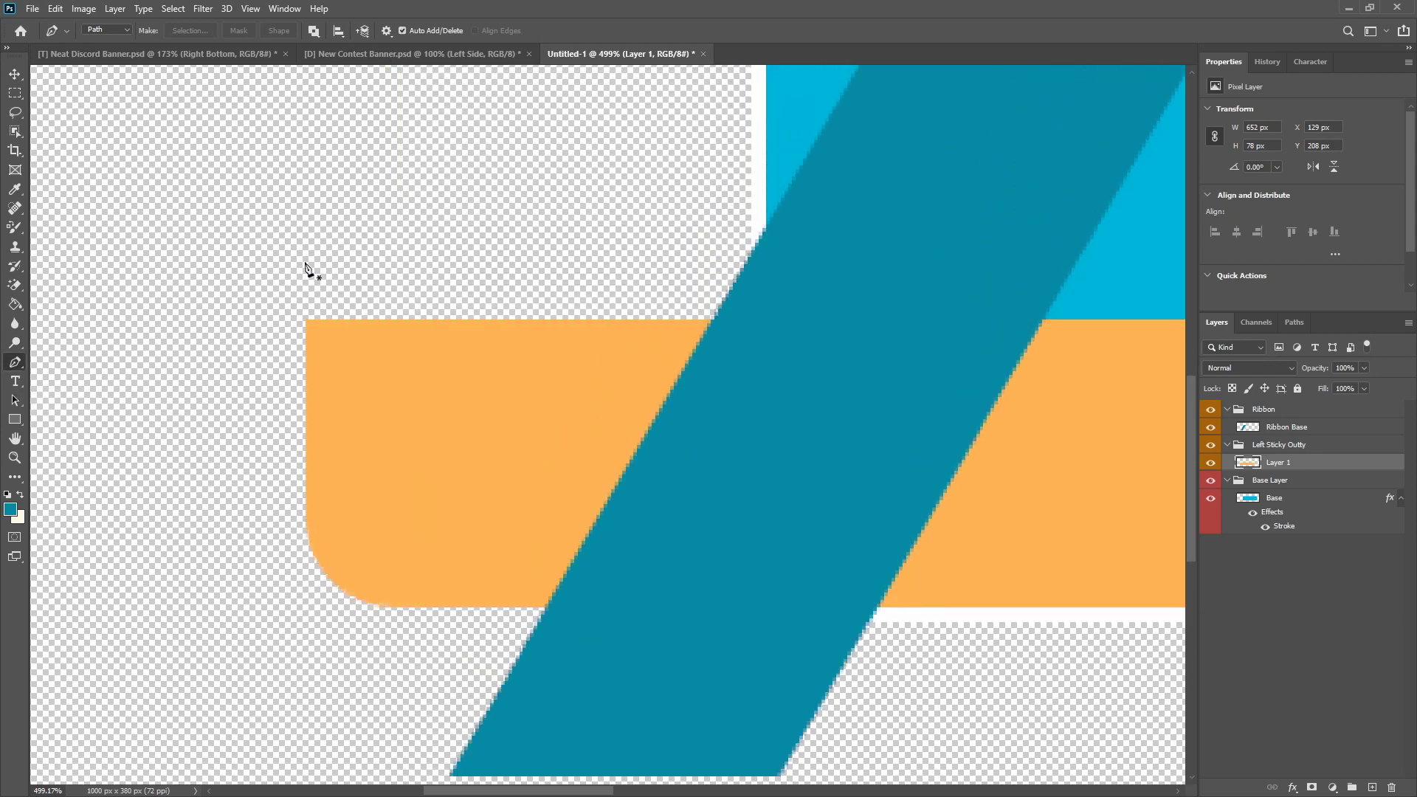
{"action": "scroll", "coordinate": [316, 315], "scroll_direction": "up", "scroll_amount": 4}
{"action": "left_click", "coordinate": [319, 361]}
{"action": "scroll", "coordinate": [531, 545], "scroll_direction": "down", "scroll_amount": 4}
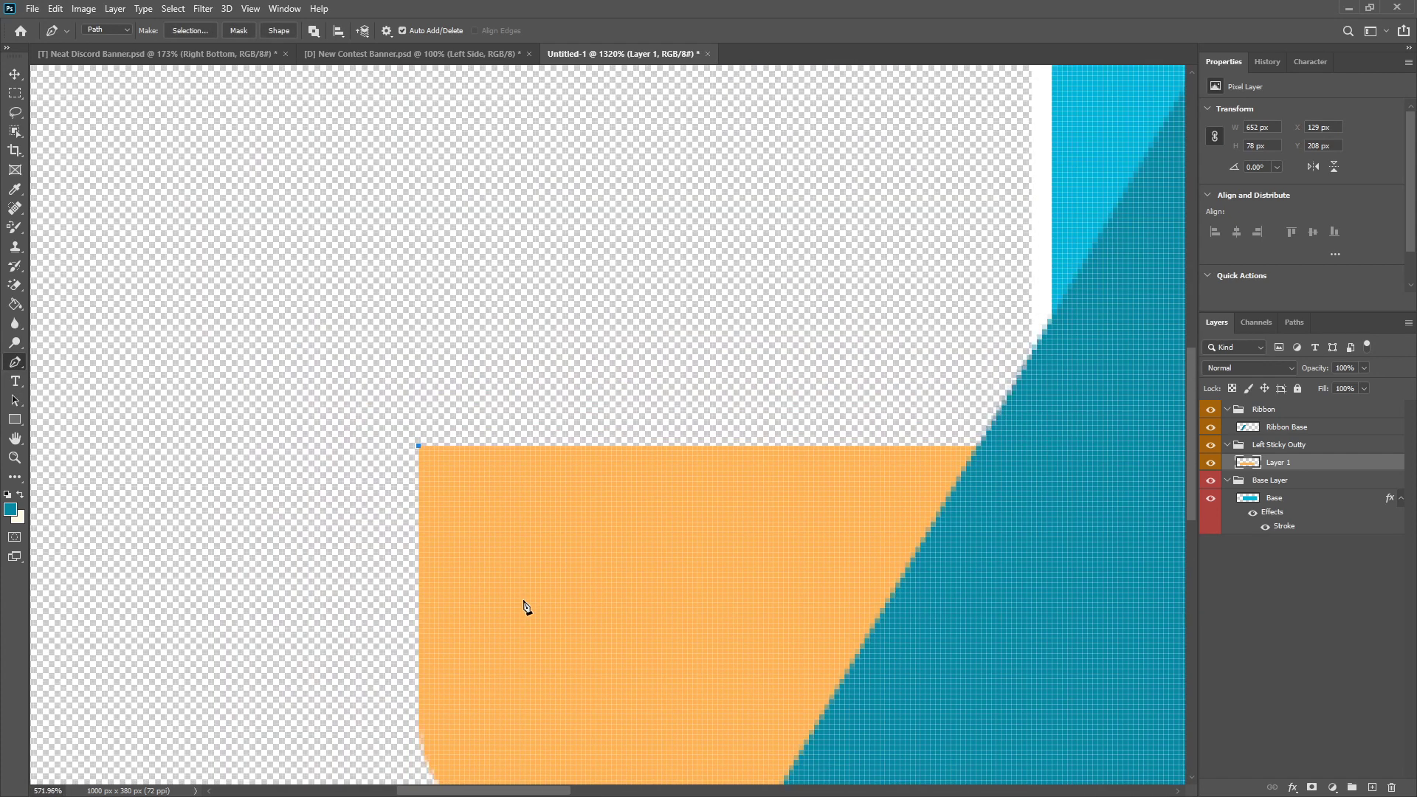
{"action": "scroll", "coordinate": [615, 671], "scroll_direction": "down", "scroll_amount": 3}
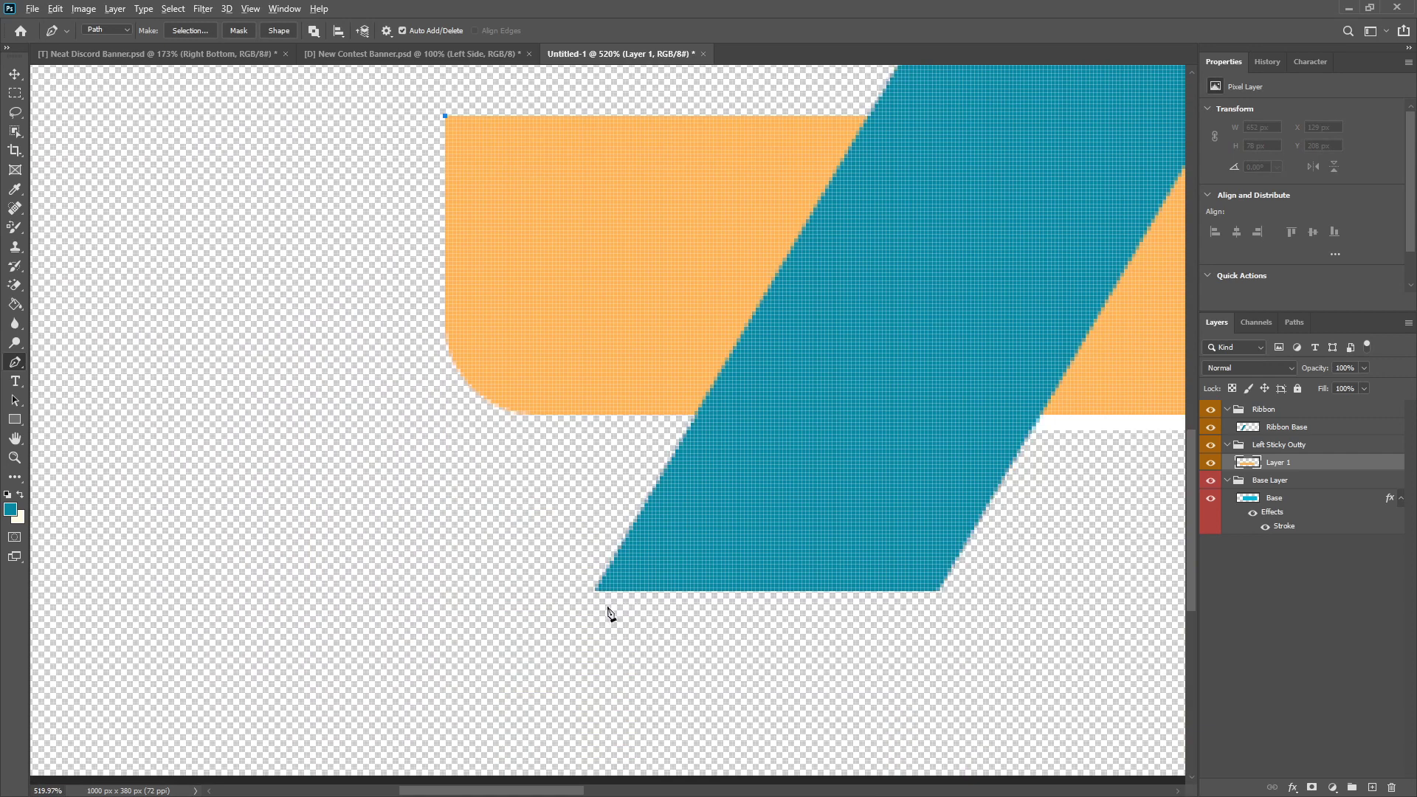
{"action": "left_click", "coordinate": [598, 591]}
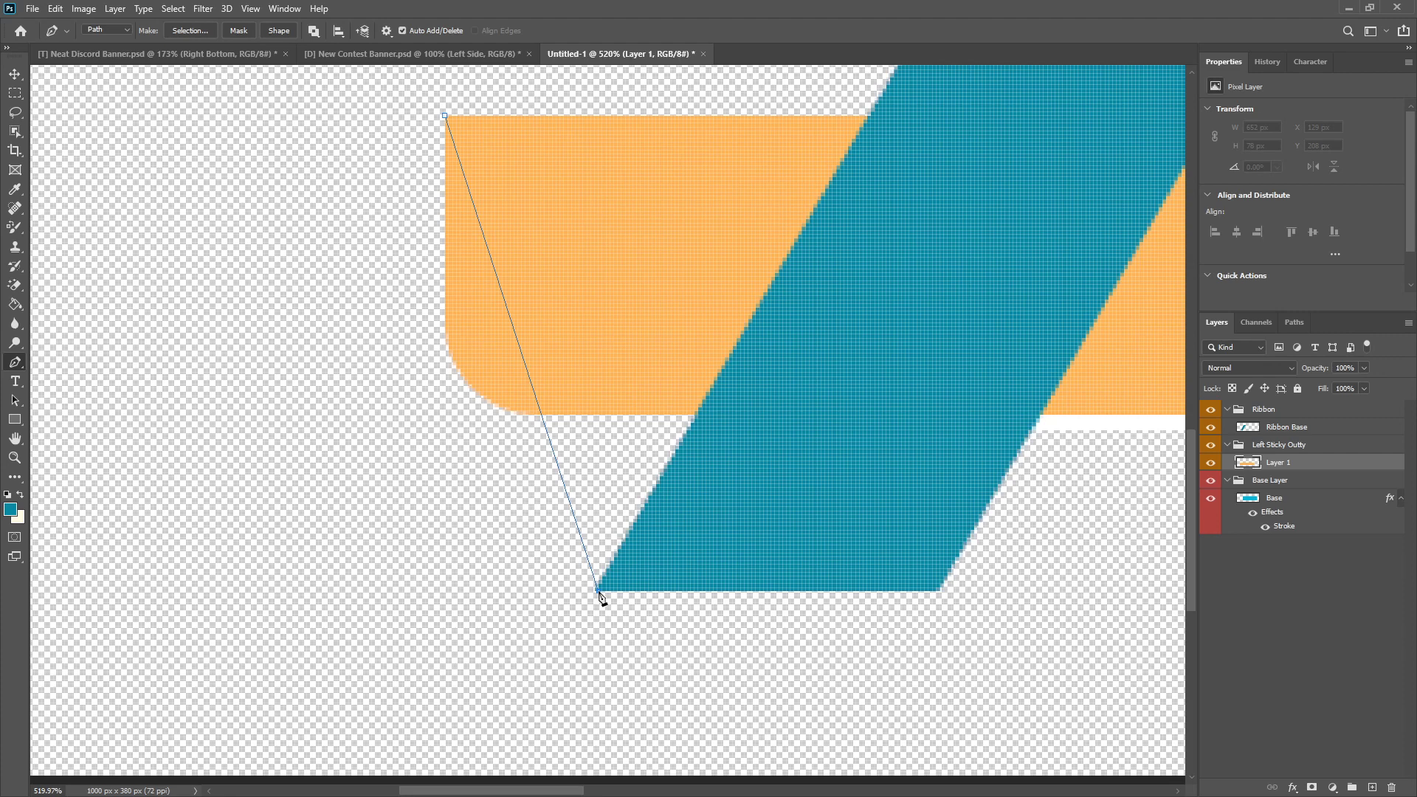
{"action": "key", "text": "ctrl+z"}
{"action": "key", "text": "ctrl+z"}
Step: Move the orange bar on Layer 1 horizontally left to X 110 px
{"action": "left_click", "coordinate": [7, 78]}
{"action": "left_click_drag", "start_coordinate": [668, 301], "coordinate": [591, 290]}
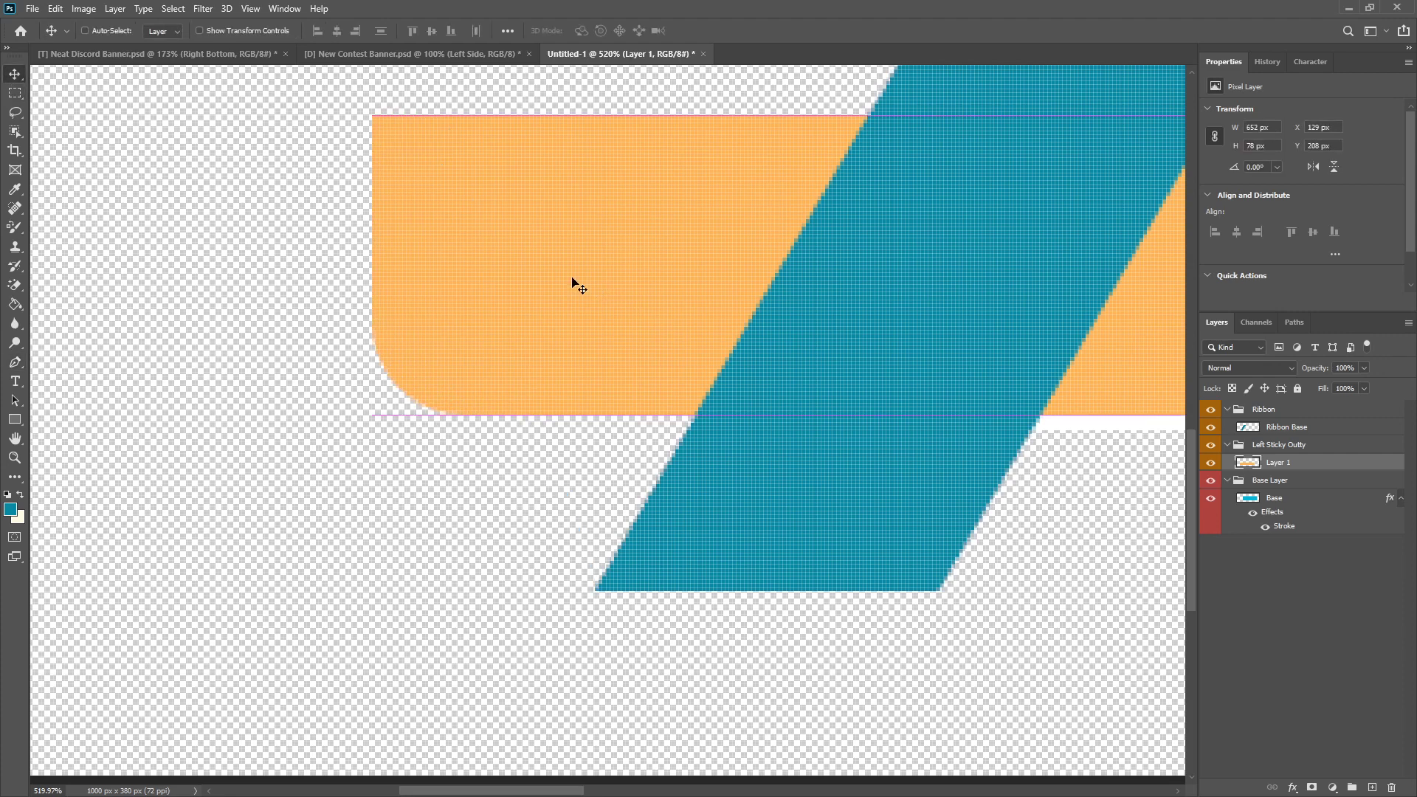
Step: Draw a closed Pen path from the orange bar's upper-left corner to the ribbon's lower-left tip and around the bar's rounded end
{"action": "left_click", "coordinate": [18, 359]}
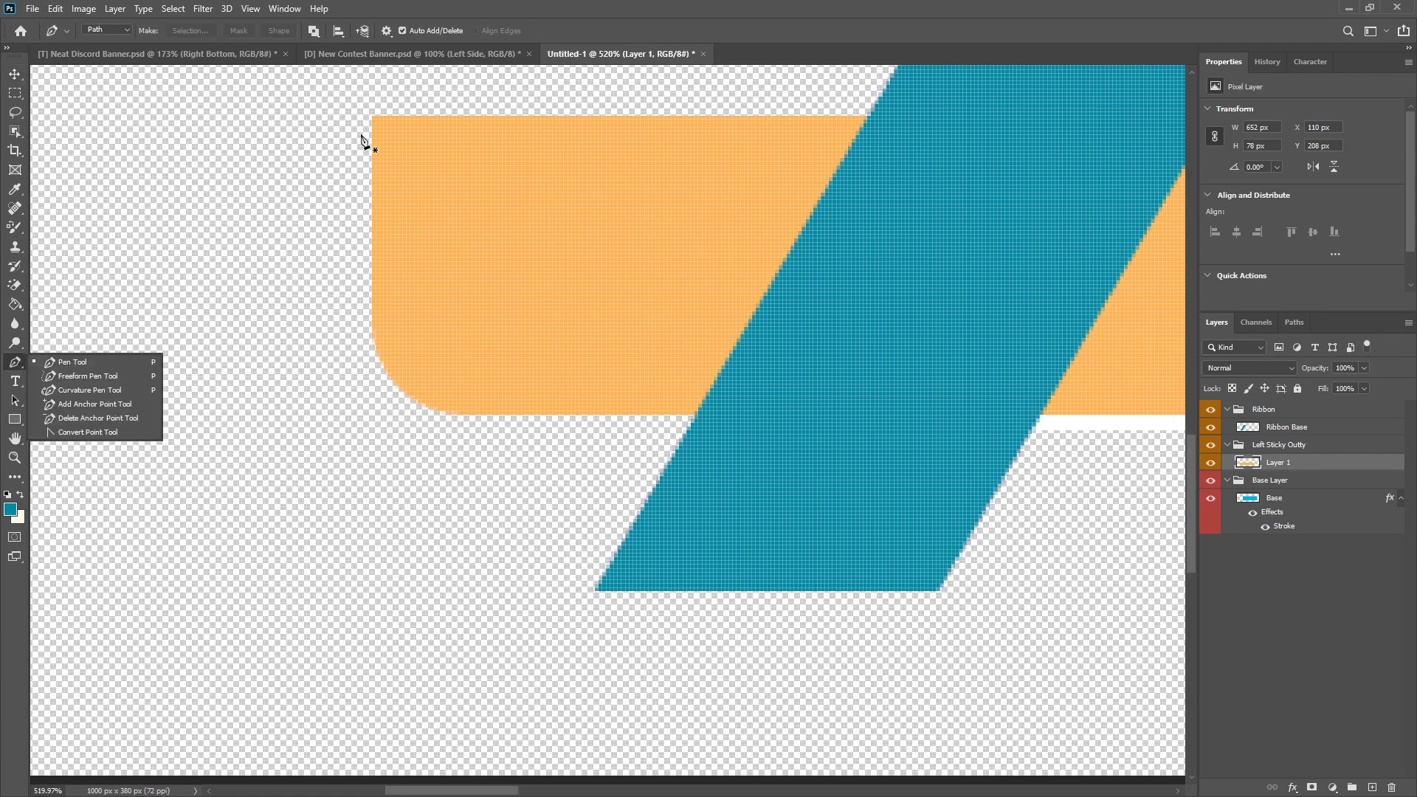
{"action": "scroll", "coordinate": [374, 120], "scroll_direction": "up", "scroll_amount": 7}
{"action": "left_click", "coordinate": [14, 361]}
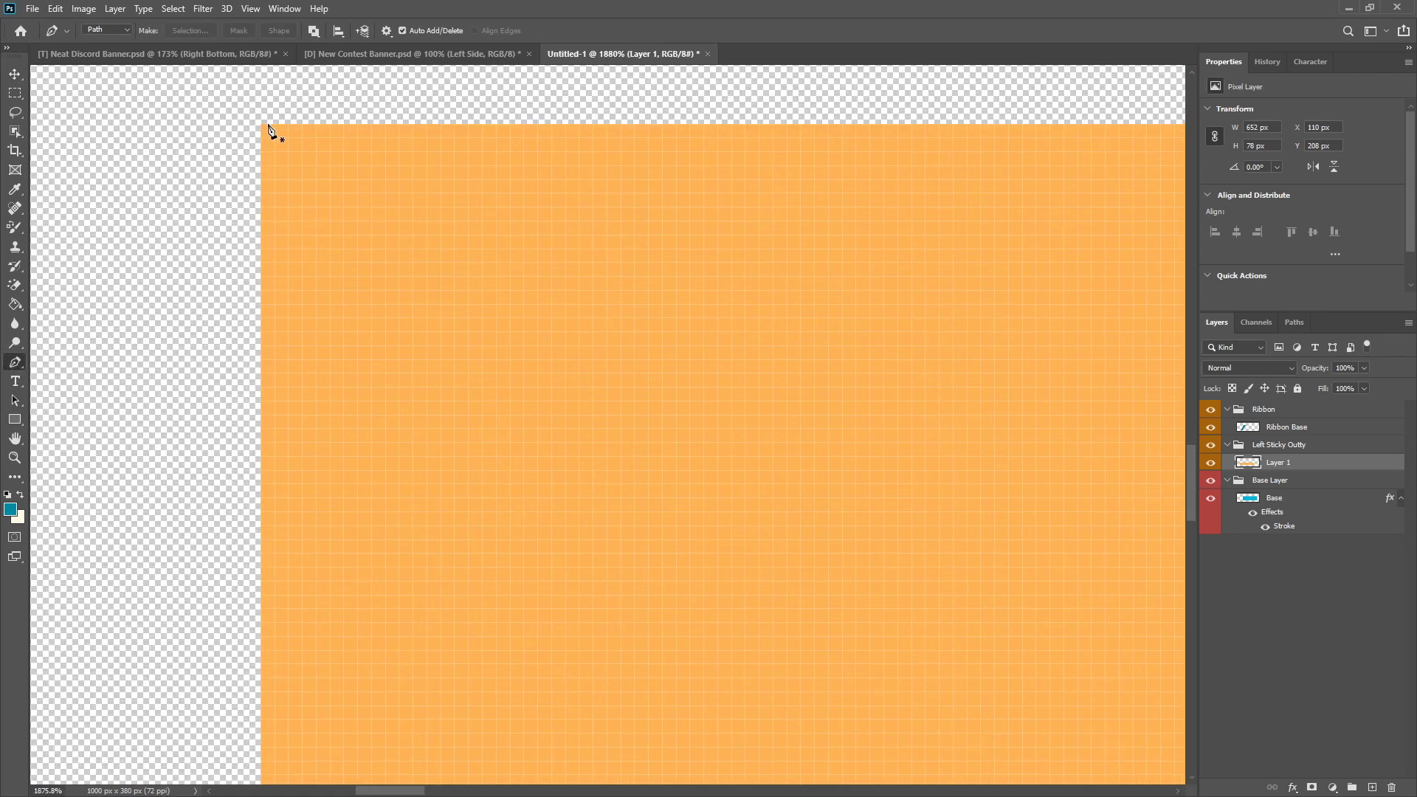
{"action": "left_click", "coordinate": [262, 125]}
{"action": "scroll", "coordinate": [483, 454], "scroll_direction": "down", "scroll_amount": 2}
{"action": "scroll", "coordinate": [519, 555], "scroll_direction": "up", "scroll_amount": 5}
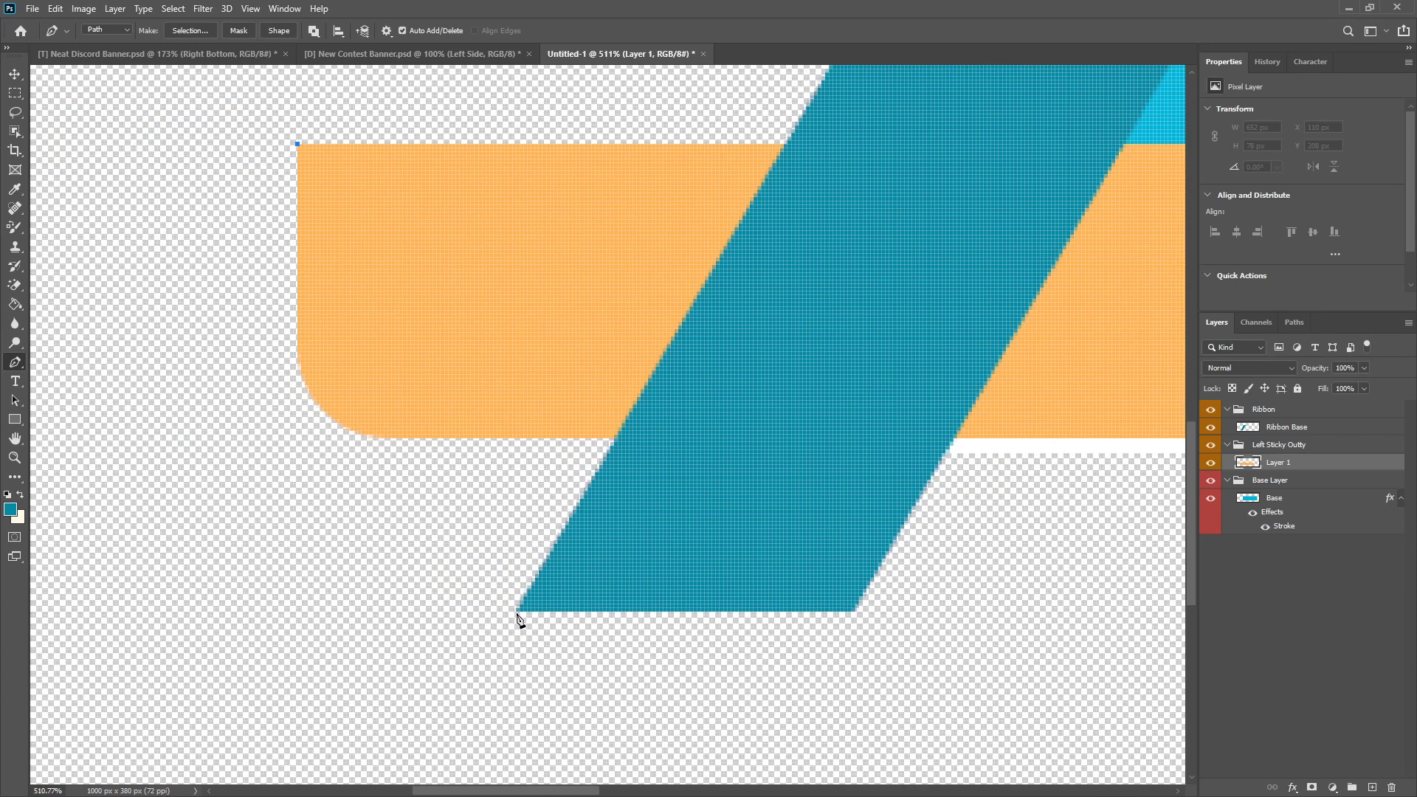
{"action": "left_click", "coordinate": [518, 611]}
{"action": "left_click", "coordinate": [184, 585]}
{"action": "left_click_drag", "start_coordinate": [210, 158], "coordinate": [301, 148]}
{"action": "left_click", "coordinate": [298, 144]}
Step: Turn the path into a selection with 0 px feather, delete the enclosed end of the orange bar and deselect
{"action": "right_click", "coordinate": [282, 235]}
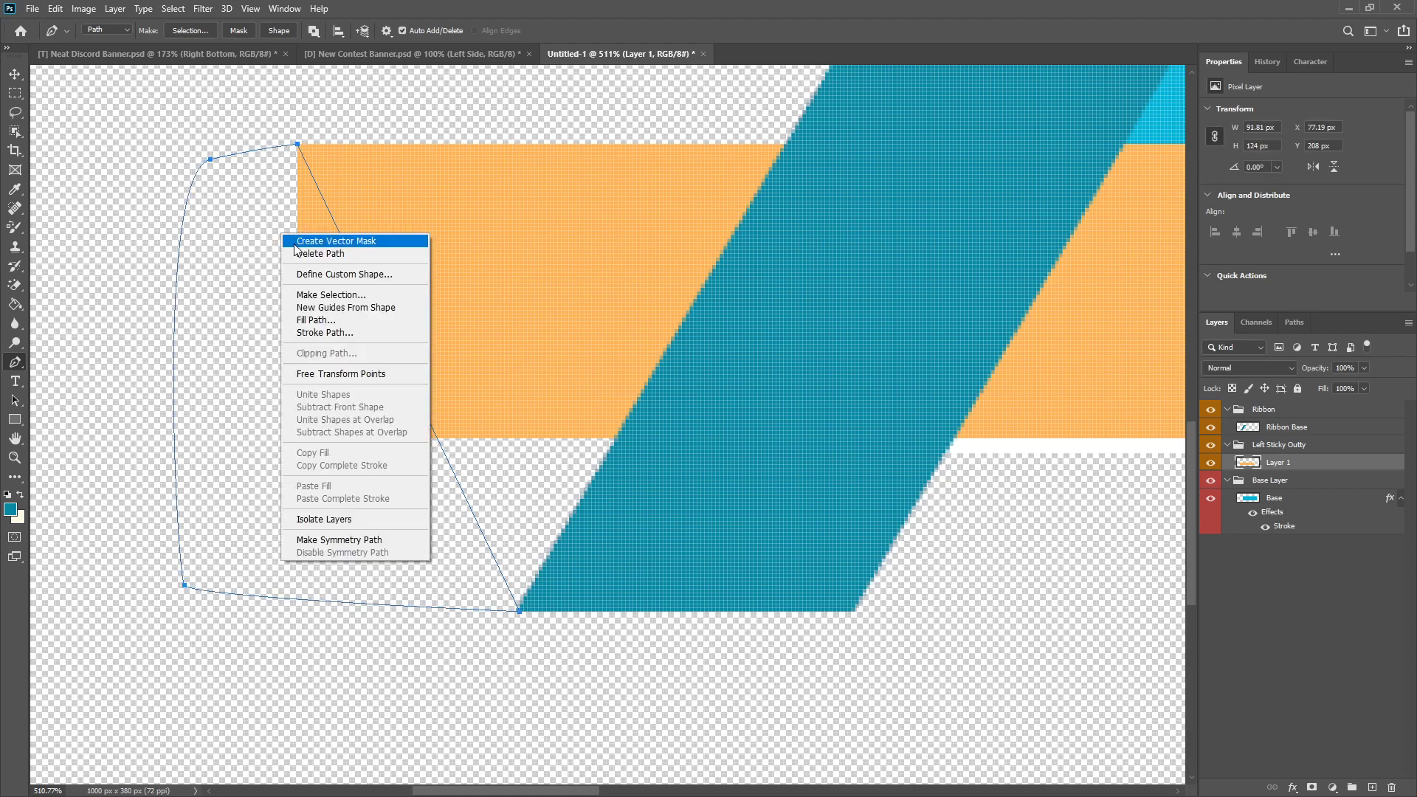
{"action": "left_click", "coordinate": [339, 295]}
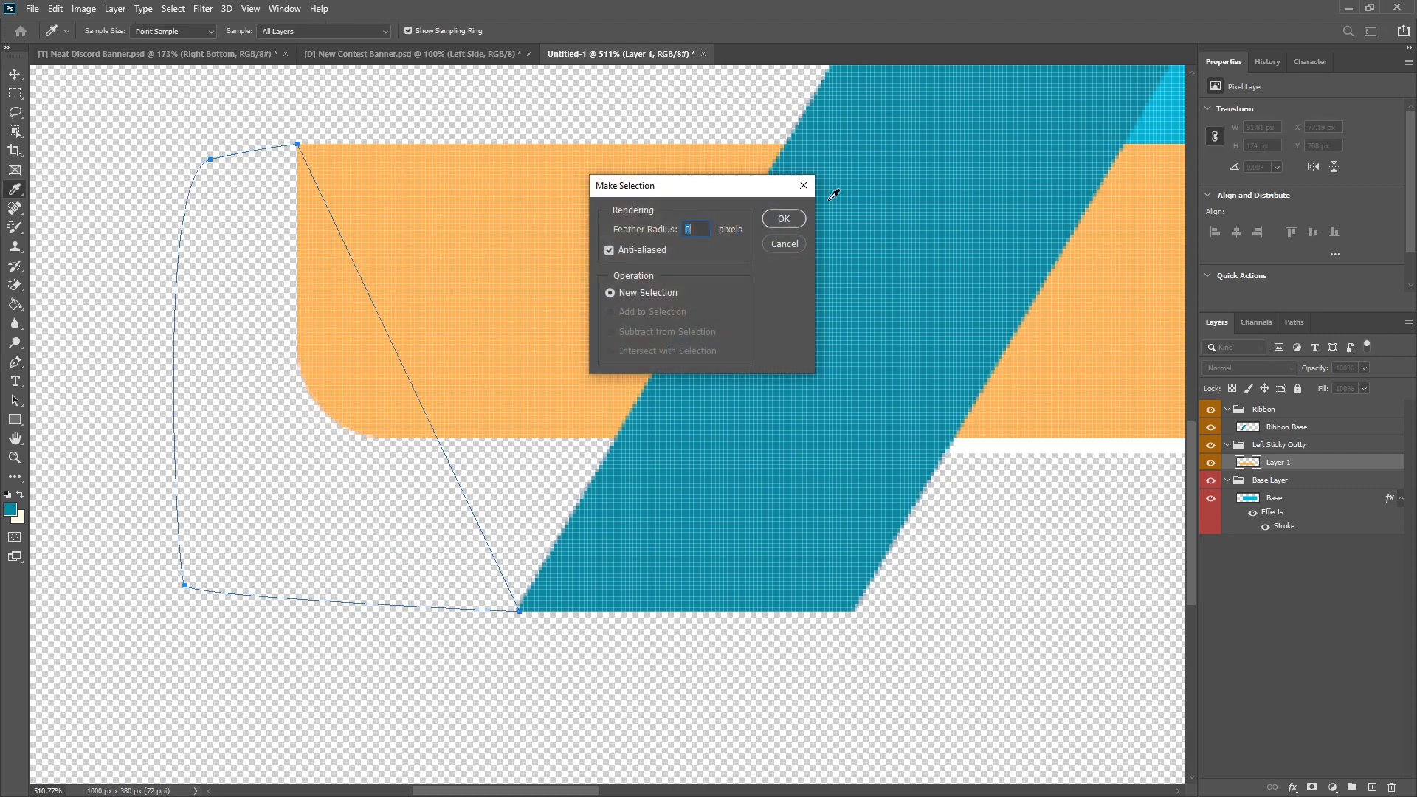
{"action": "left_click", "coordinate": [795, 220]}
{"action": "key", "text": "Delete"}
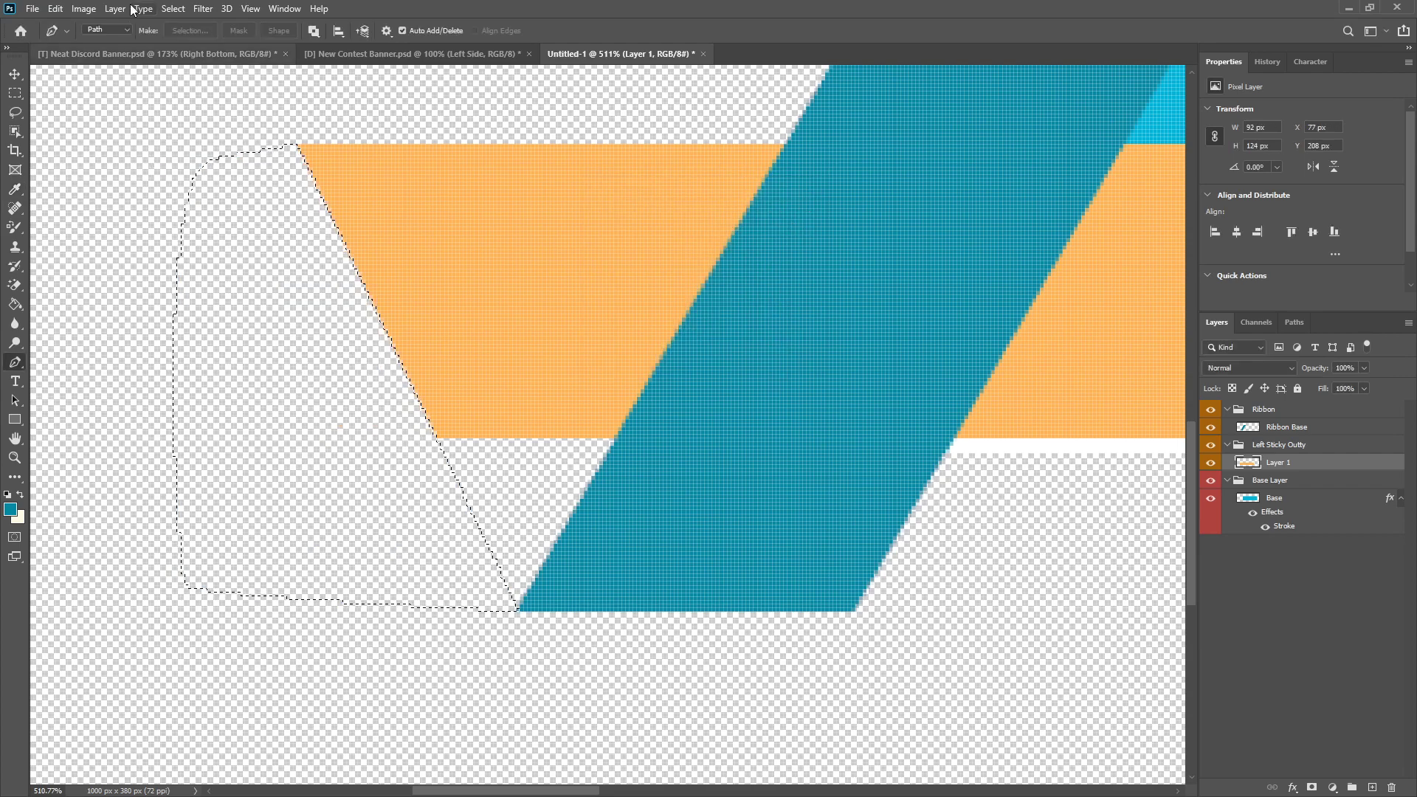
{"action": "left_click", "coordinate": [14, 93]}
{"action": "right_click", "coordinate": [315, 307]}
{"action": "left_click", "coordinate": [340, 315]}
{"action": "scroll", "coordinate": [269, 522], "scroll_direction": "down", "scroll_amount": 5}
{"action": "scroll", "coordinate": [269, 521], "scroll_direction": "up", "scroll_amount": 3}
{"action": "scroll", "coordinate": [265, 524], "scroll_direction": "down", "scroll_amount": 3}
{"action": "scroll", "coordinate": [286, 490], "scroll_direction": "up", "scroll_amount": 3}
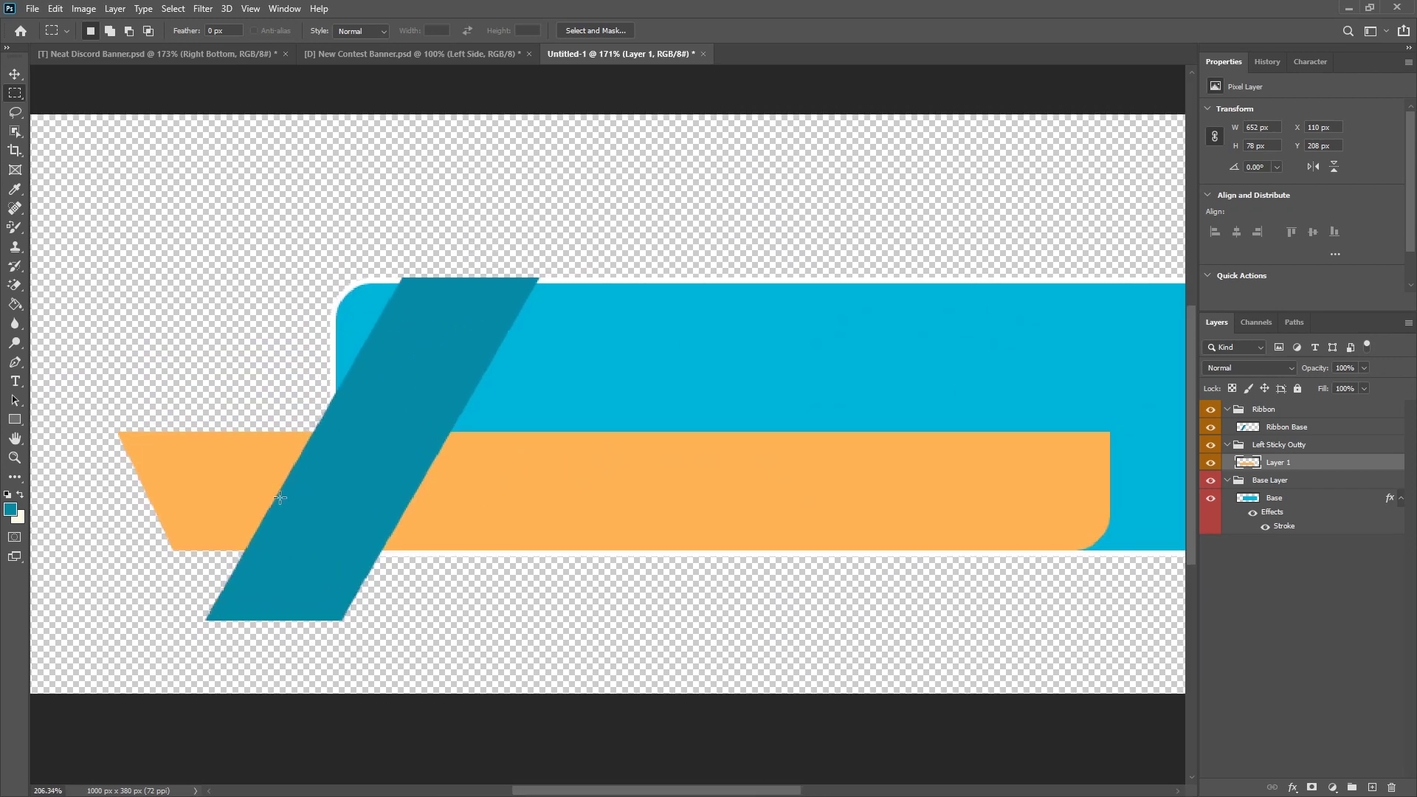
Step: Rasterize the layer style of Base and delete its upper-left corner protruding beyond the ribbon with a rectangular selection, then deselect
{"action": "left_click", "coordinate": [1275, 497]}
{"action": "right_click", "coordinate": [1275, 497]}
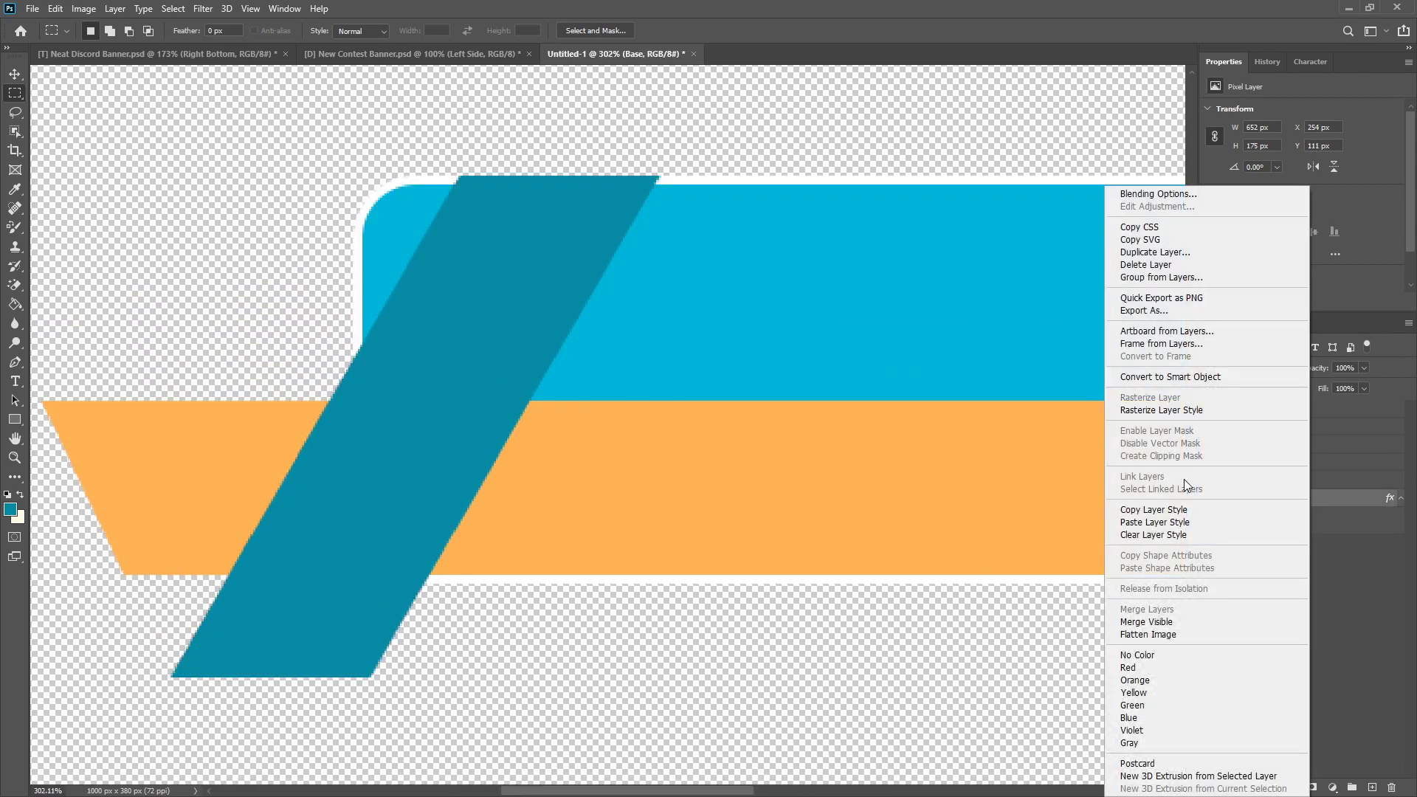
{"action": "left_click", "coordinate": [1190, 407]}
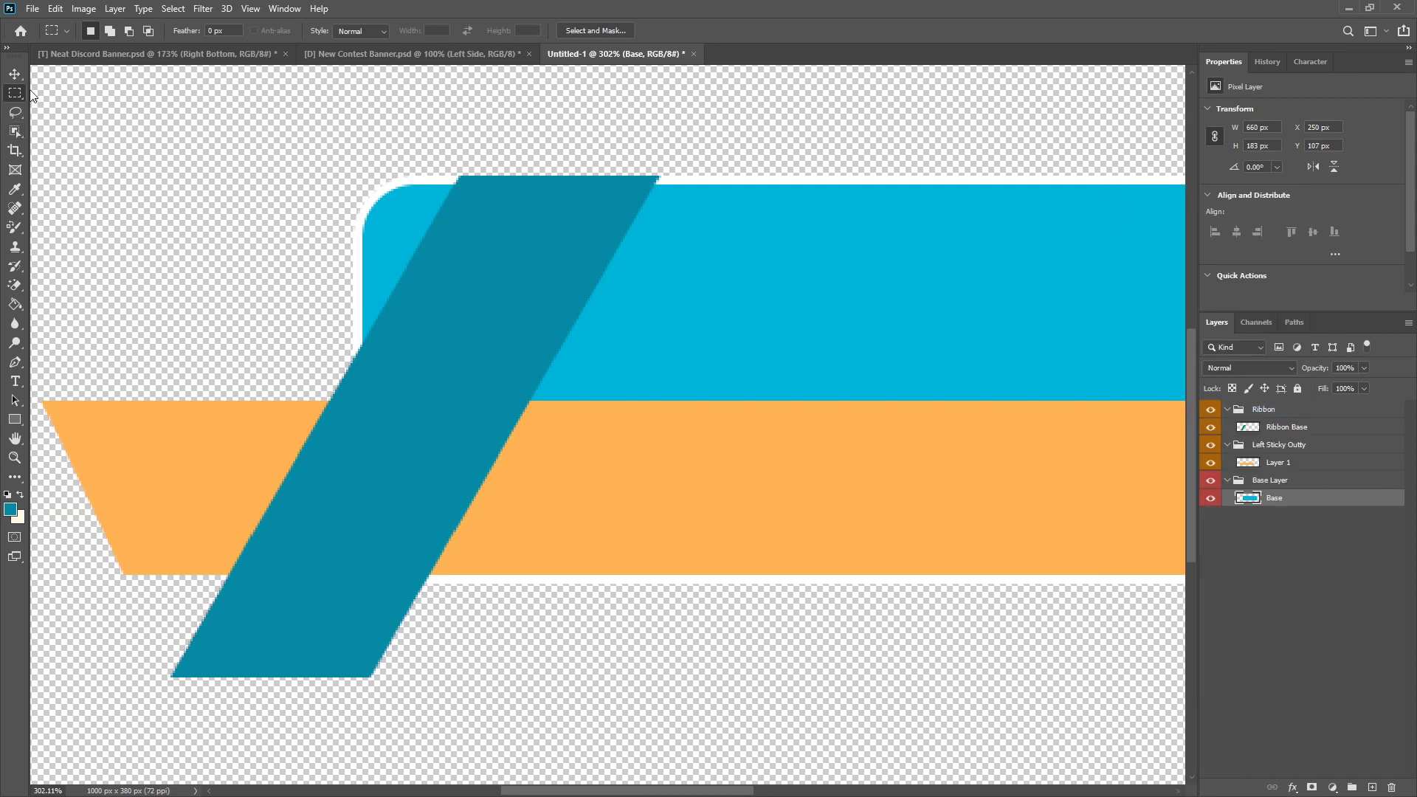
{"action": "left_click_drag", "start_coordinate": [280, 146], "coordinate": [478, 406]}
{"action": "key", "text": "Delete"}
{"action": "key", "text": "ctrl+d"}
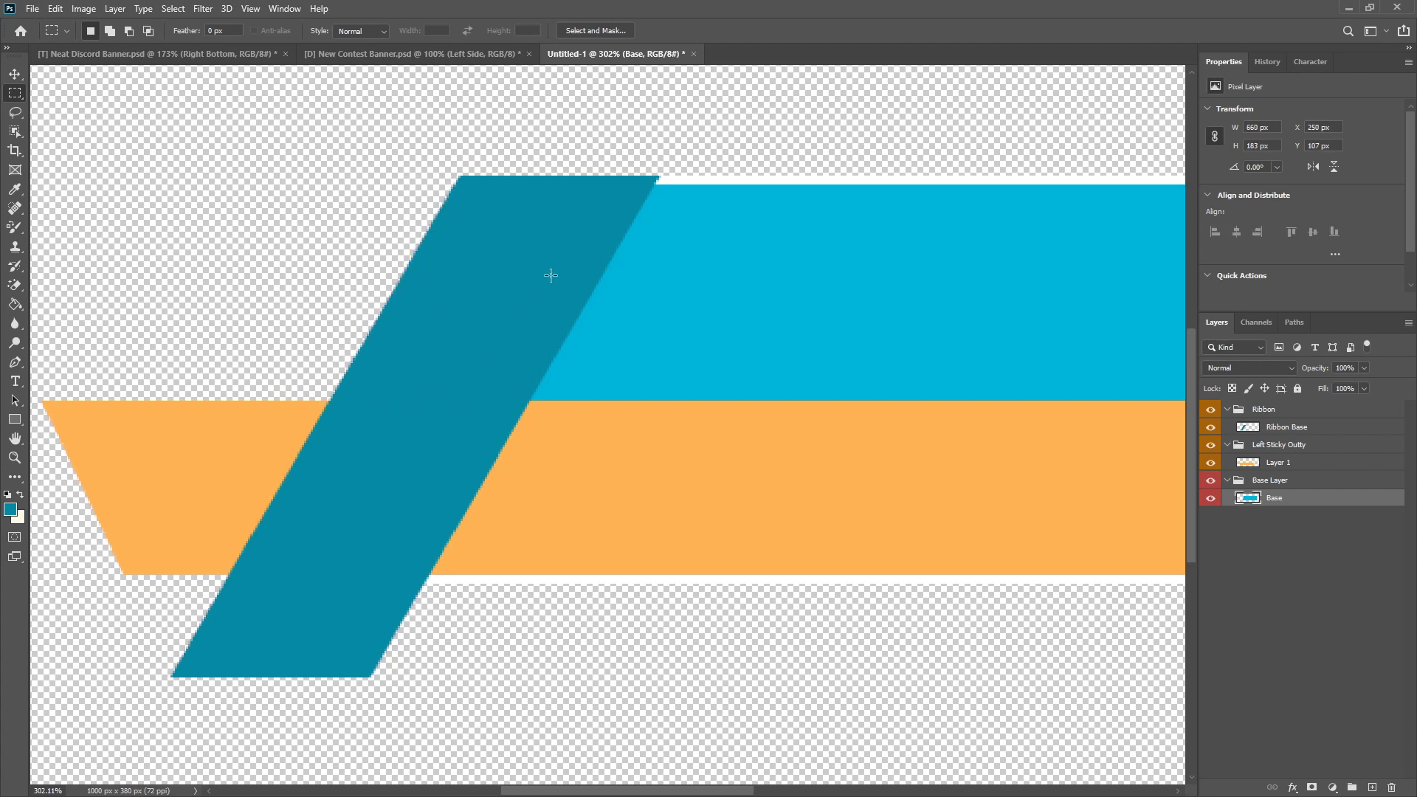
{"action": "scroll", "coordinate": [502, 376], "scroll_direction": "down", "scroll_amount": 13}
{"action": "scroll", "coordinate": [310, 454], "scroll_direction": "up", "scroll_amount": 3}
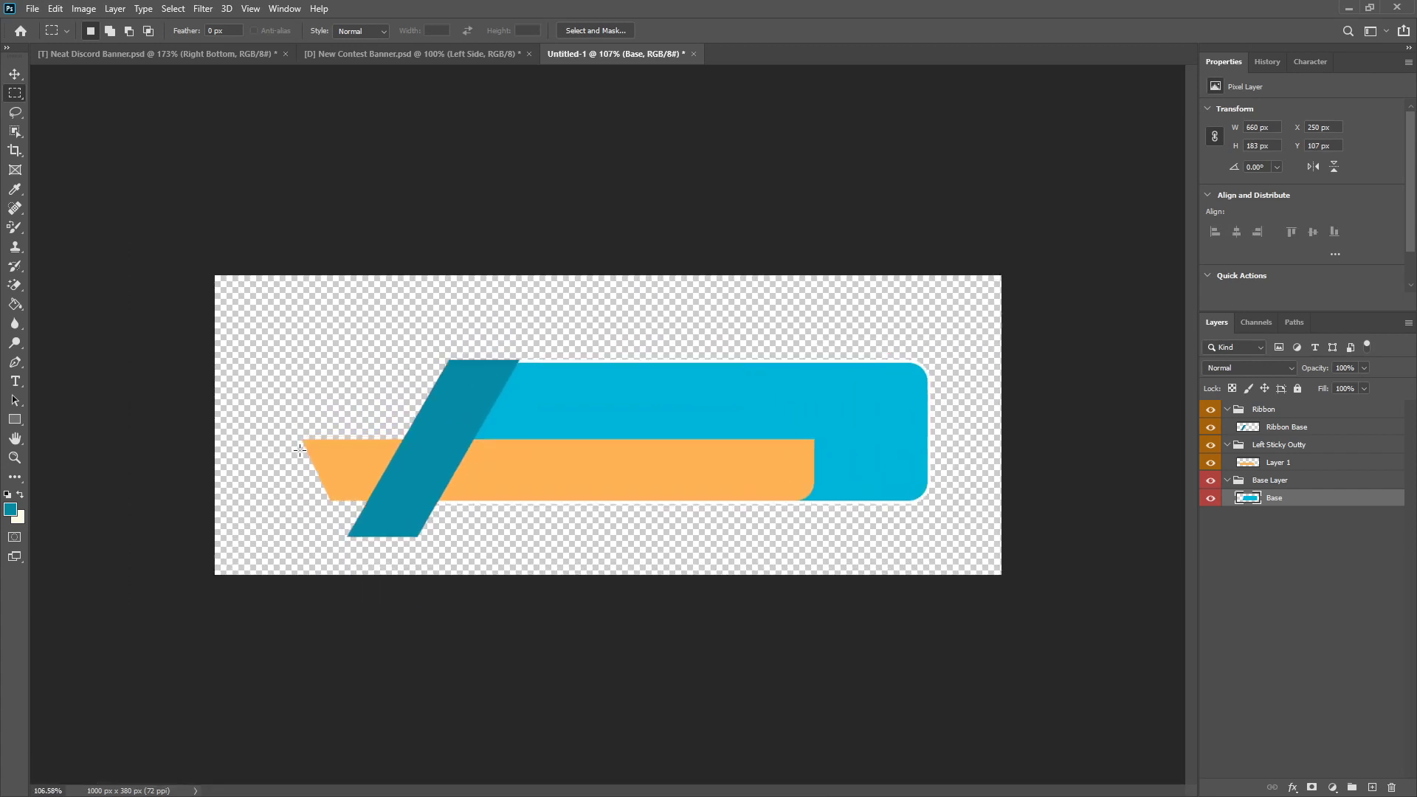
Step: Delete the part of Layer 1's orange bar right of the ribbon using a rectangular selection of about 540 × 201 px, and deselect
{"action": "key", "text": "ctrl+0"}
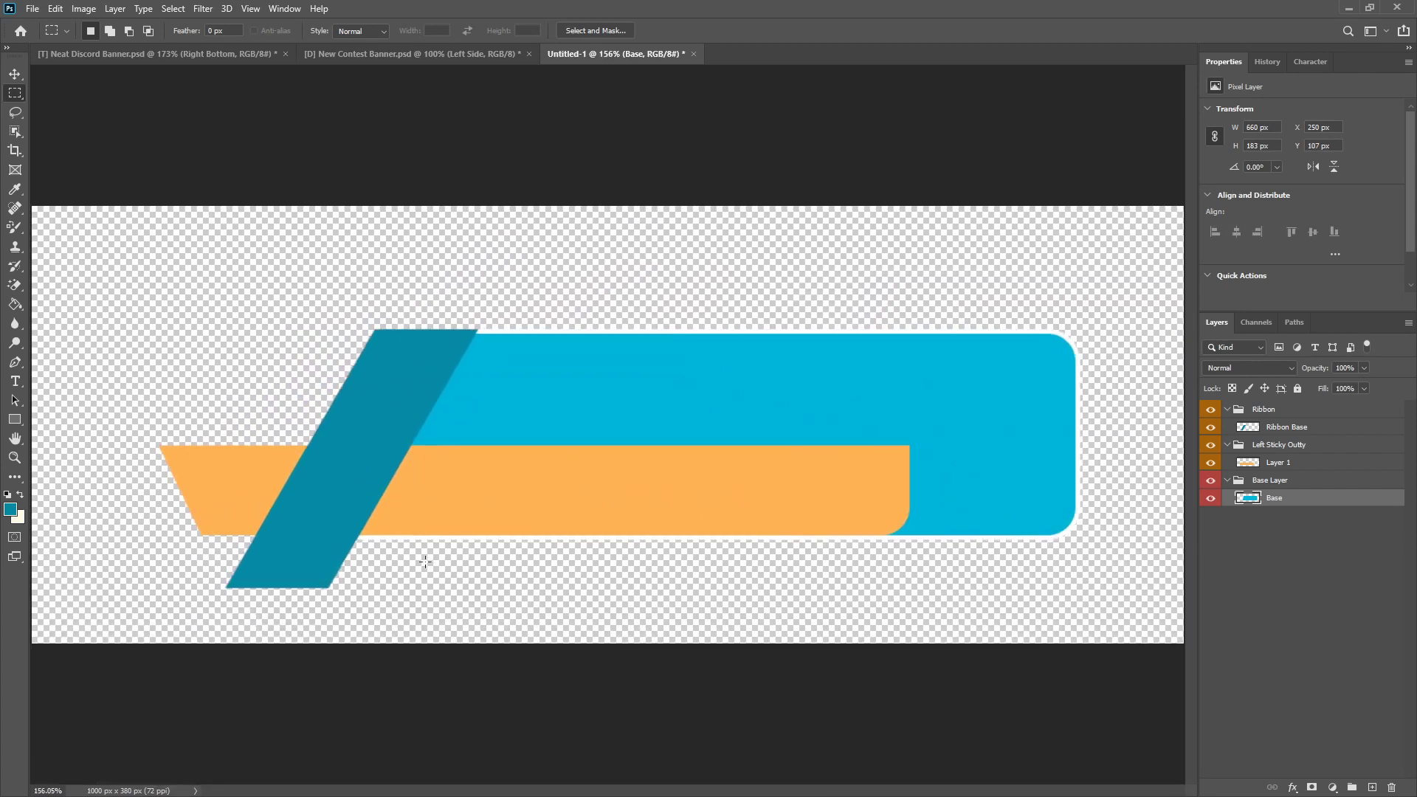
{"action": "left_click", "coordinate": [1285, 462]}
{"action": "left_click_drag", "start_coordinate": [981, 411], "coordinate": [377, 676]}
{"action": "key", "text": "Delete"}
{"action": "key", "text": "ctrl+d"}
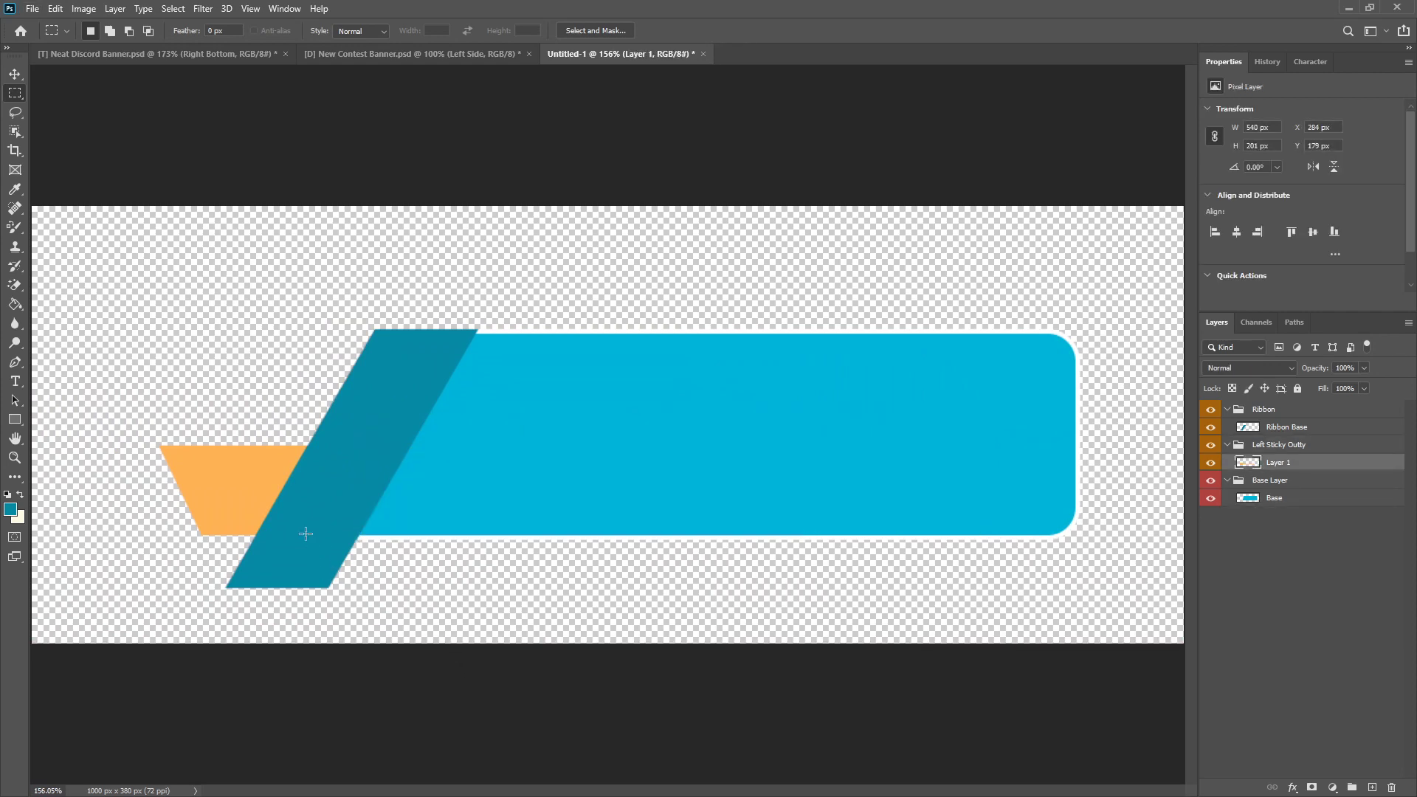
Step: Draw a Pen path under the ribbon's slanted left edge and around the remaining hidden end of the orange piece
{"action": "left_click", "coordinate": [14, 112]}
{"action": "scroll", "coordinate": [269, 498], "scroll_direction": "up", "scroll_amount": 5}
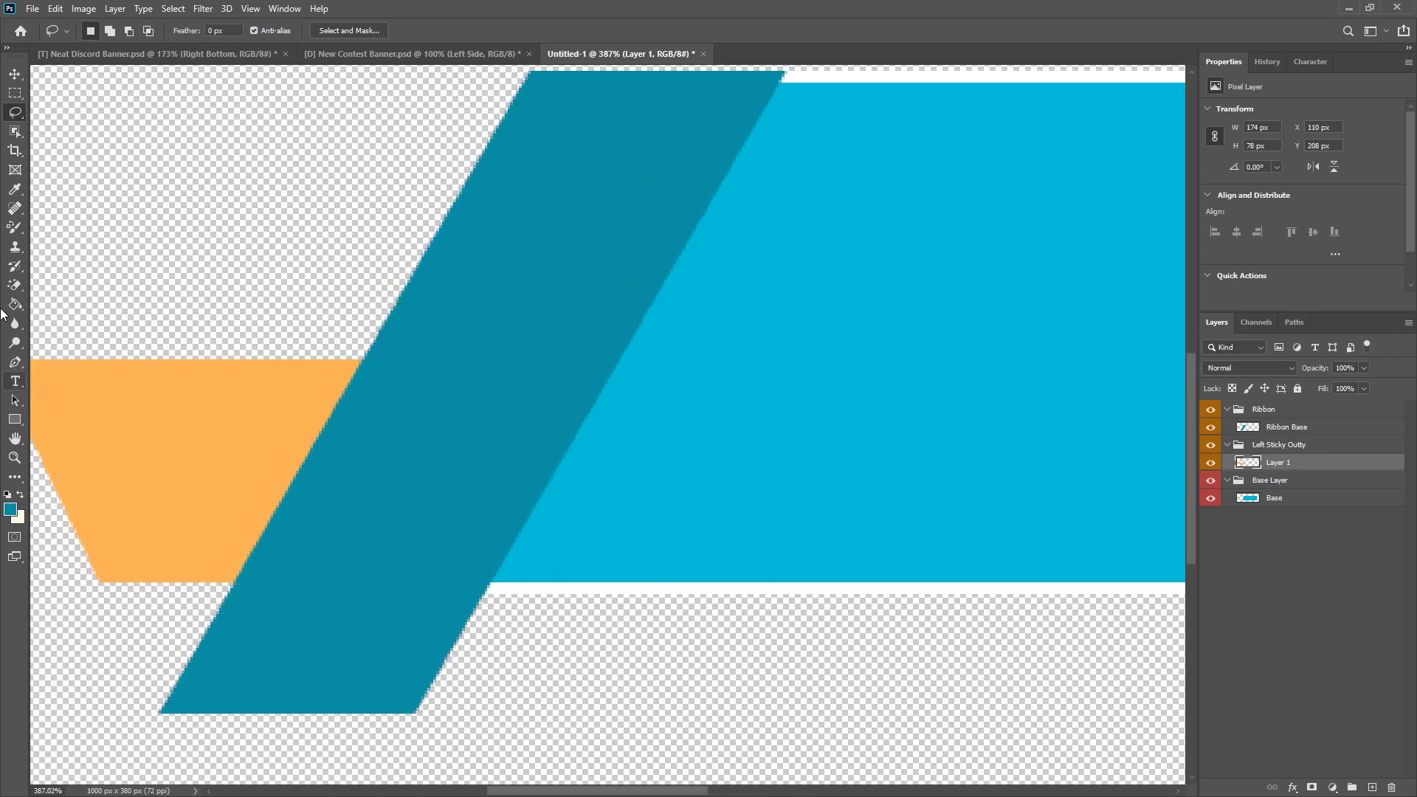
{"action": "key", "text": "p"}
{"action": "left_click", "coordinate": [240, 598]}
{"action": "left_click", "coordinate": [824, 320]}
{"action": "left_click_drag", "start_coordinate": [619, 679], "coordinate": [520, 678]}
{"action": "left_click_drag", "start_coordinate": [296, 688], "coordinate": [264, 615]}
{"action": "left_click", "coordinate": [238, 600]}
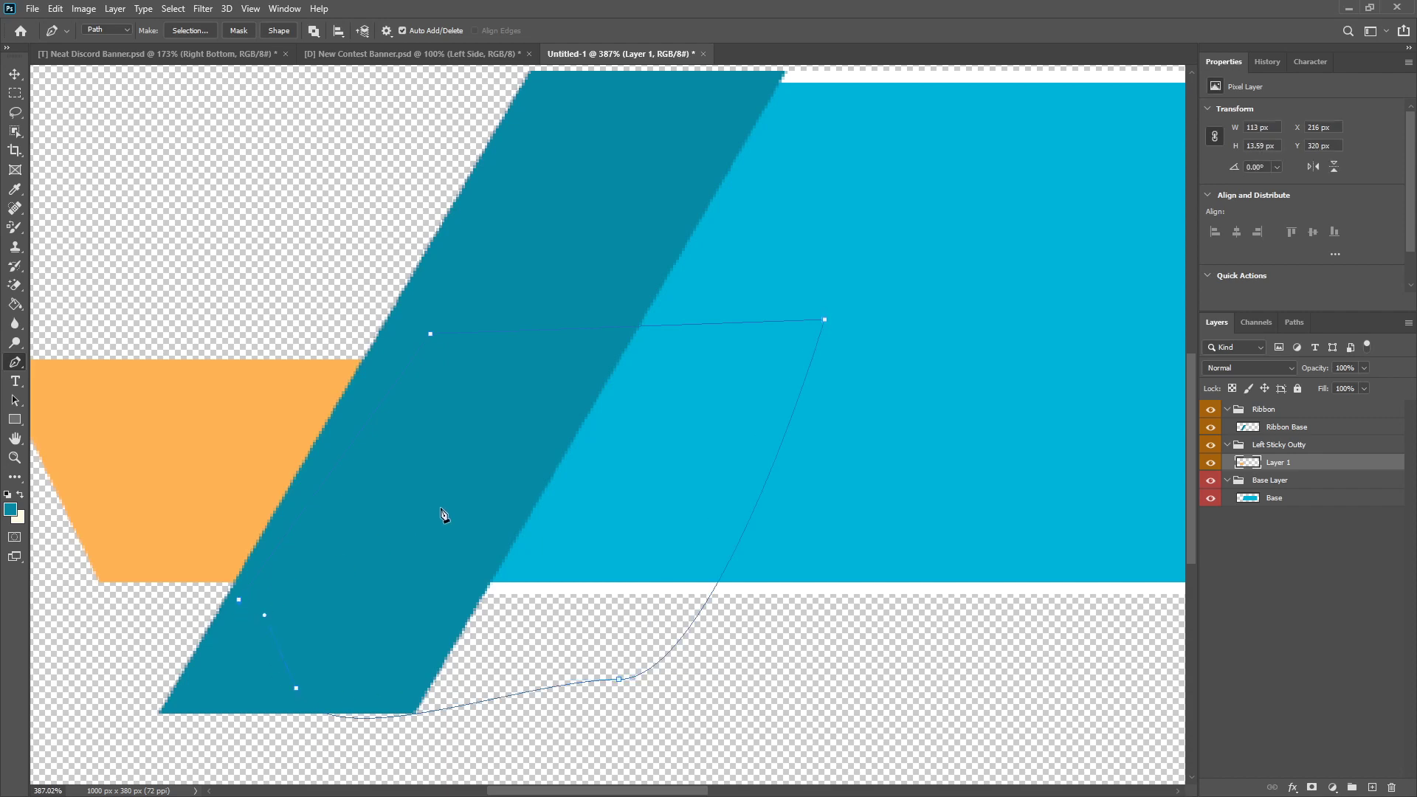
Step: Convert the path beneath the ribbon to a selection with 0 px feather, delete the enclosed part of Layer 1 and deselect
{"action": "right_click", "coordinate": [444, 515]}
{"action": "left_click", "coordinate": [494, 243]}
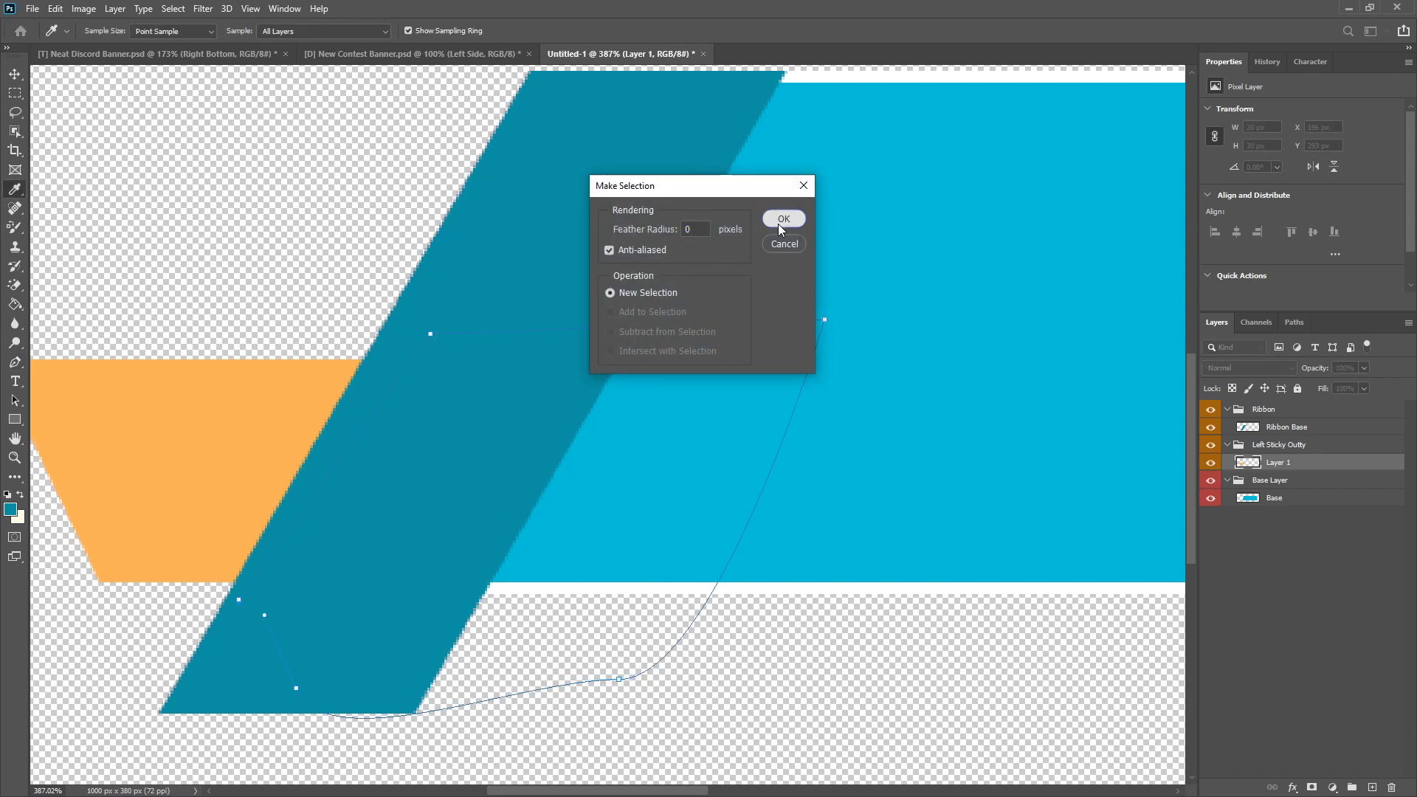
{"action": "left_click", "coordinate": [783, 219]}
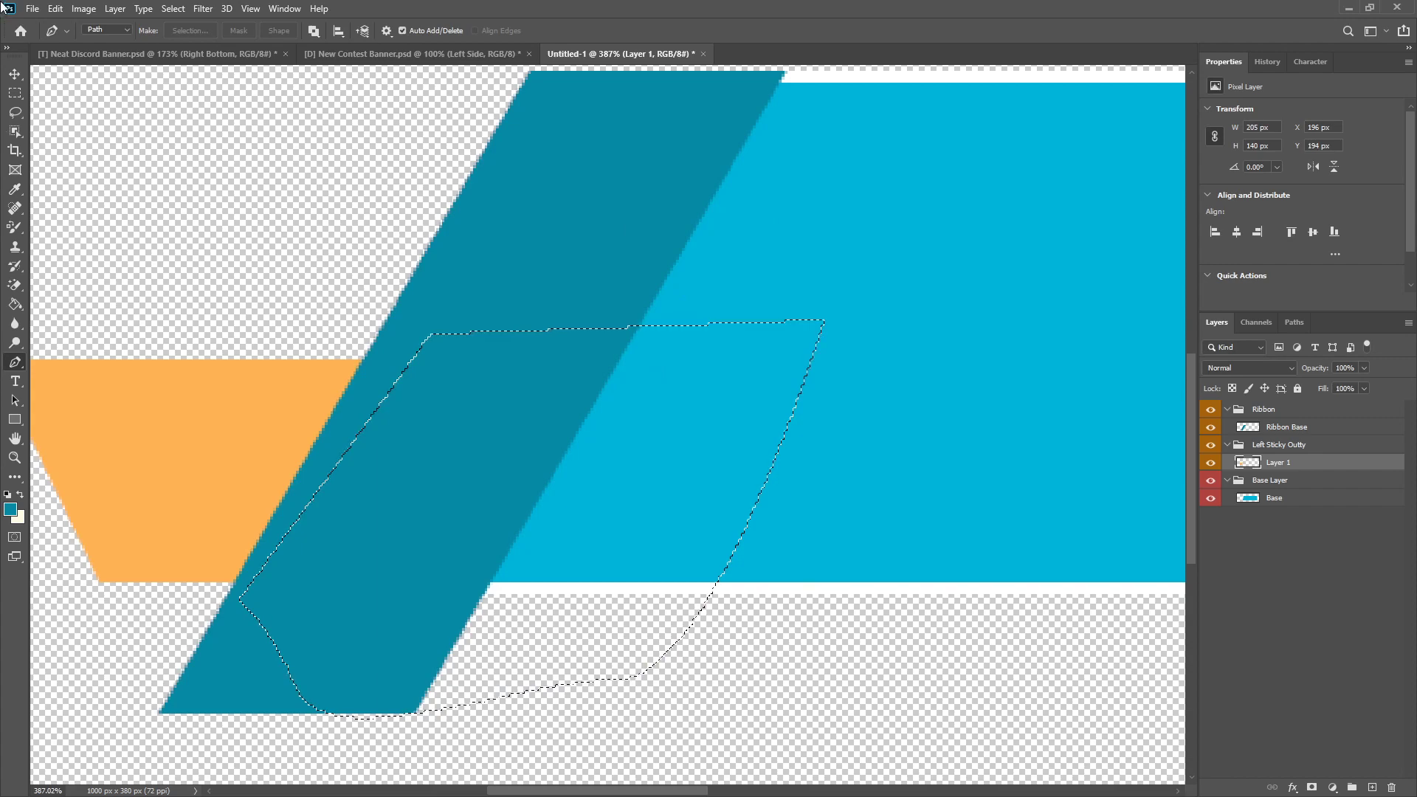
{"action": "left_click", "coordinate": [17, 94]}
{"action": "right_click", "coordinate": [416, 235]}
{"action": "left_click", "coordinate": [456, 242]}
{"action": "scroll", "coordinate": [438, 426], "scroll_direction": "down", "scroll_amount": 4}
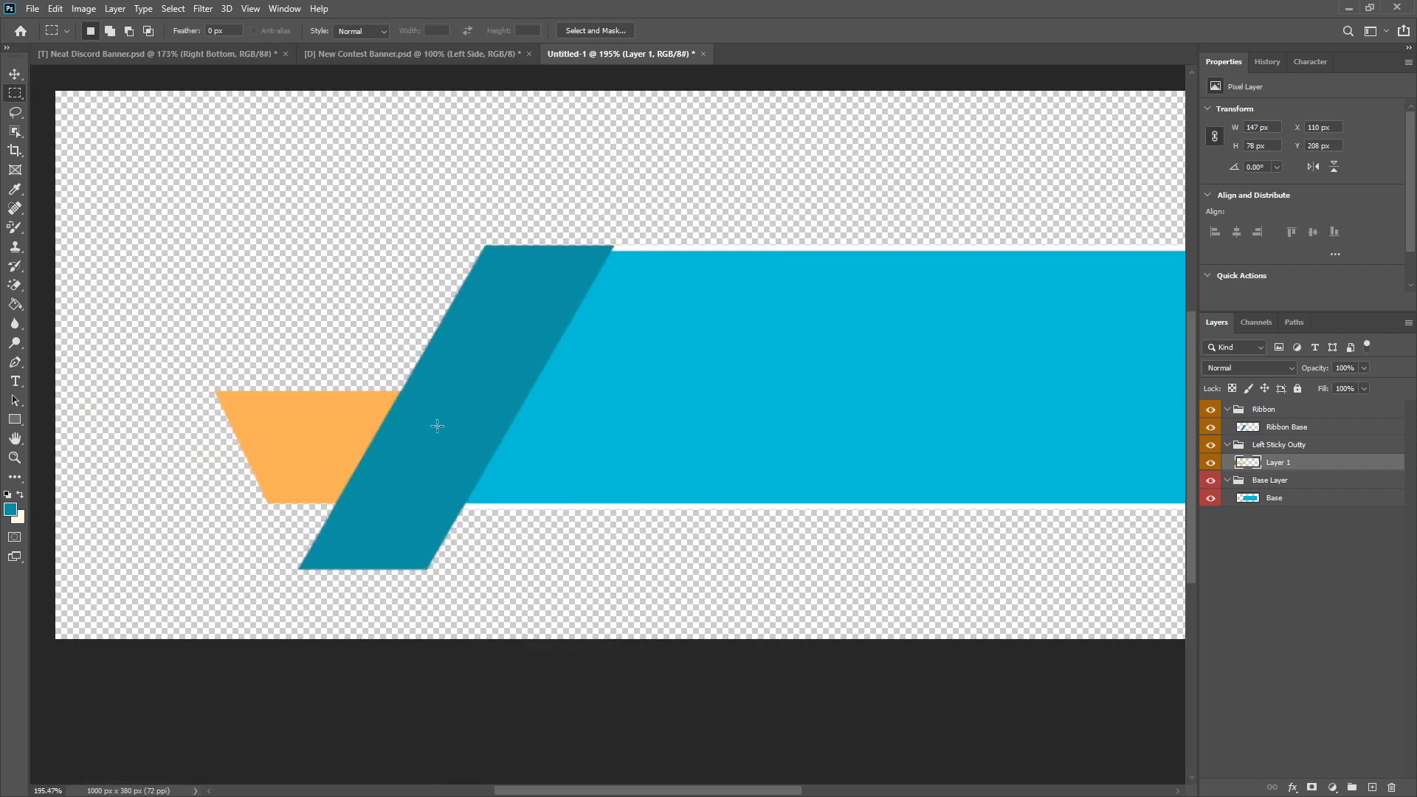
{"action": "scroll", "coordinate": [438, 426], "scroll_direction": "down", "scroll_amount": 2}
{"action": "scroll", "coordinate": [438, 426], "scroll_direction": "up", "scroll_amount": 5}
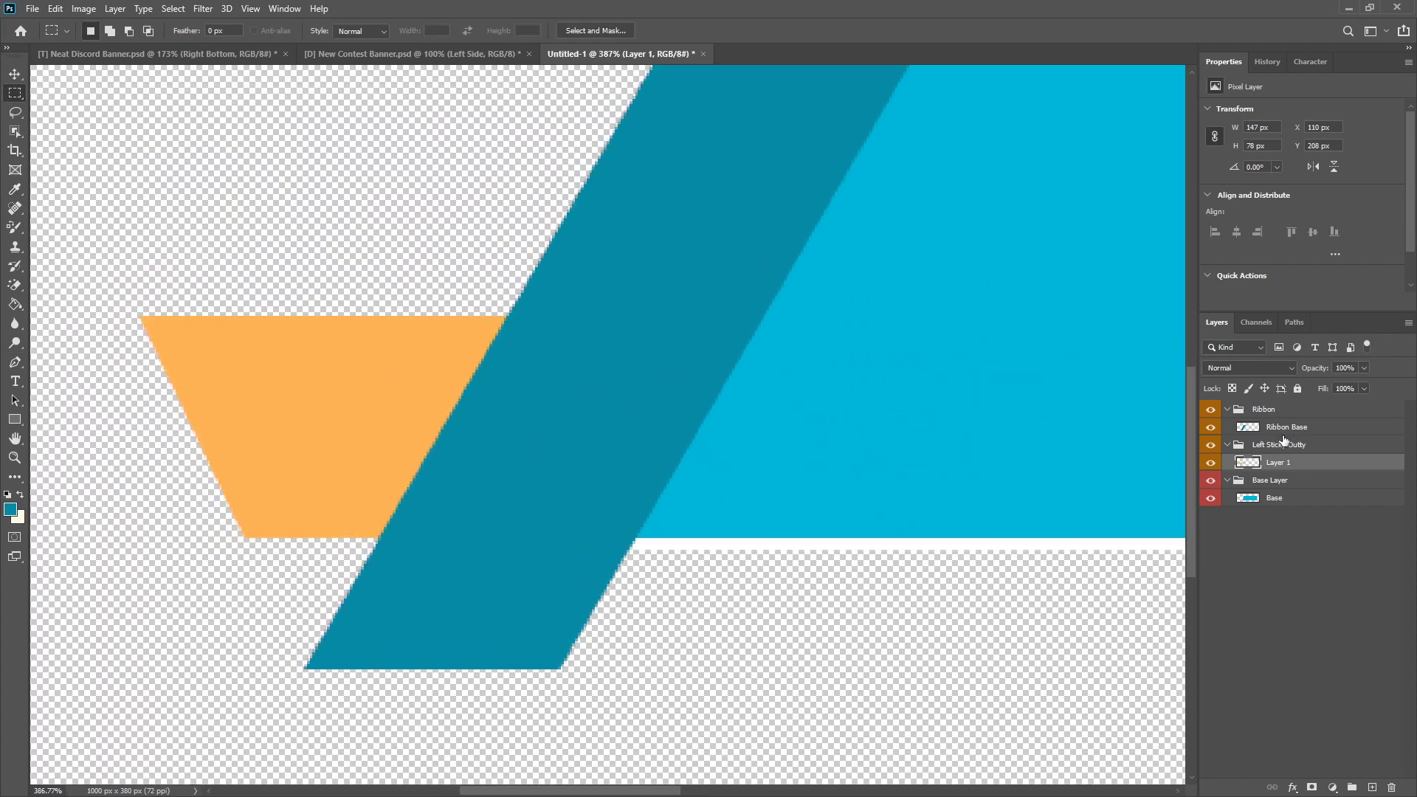
Step: Select the Ribbon Base layer and switch to the Neat Discord Banner document to examine the finished ribbon and left piece
{"action": "left_click", "coordinate": [1285, 432]}
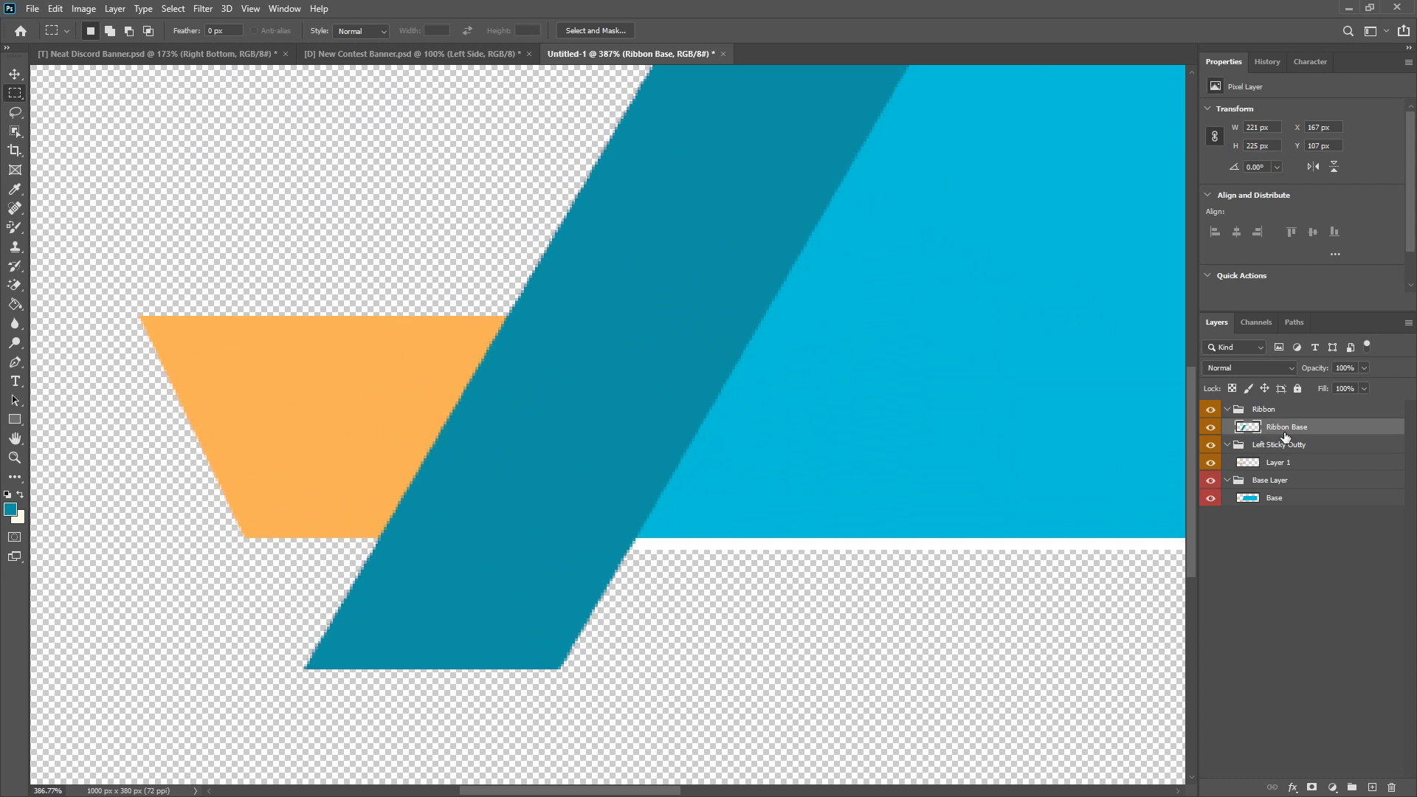
{"action": "left_click", "coordinate": [141, 50]}
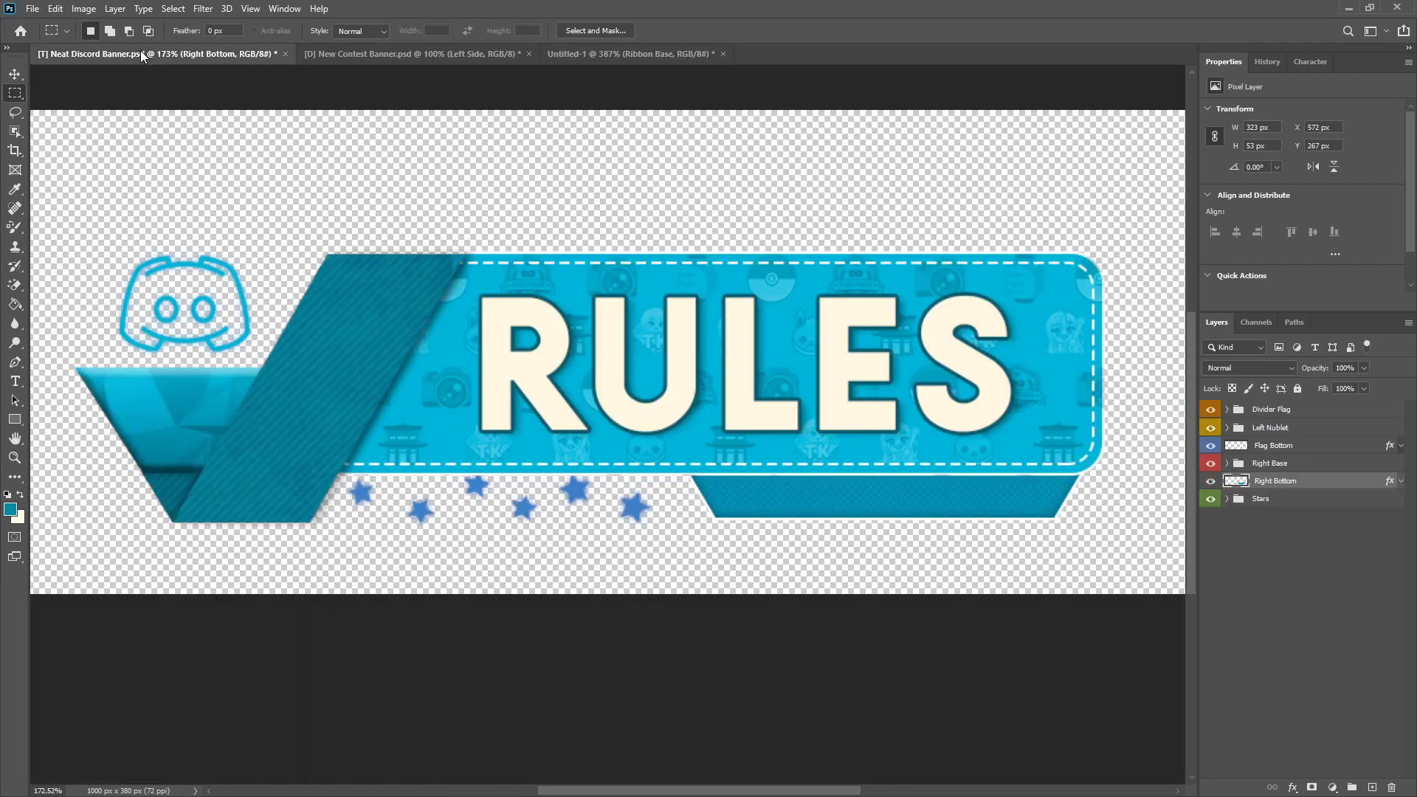
Step: Return to the Untitled-1 document, fit the canvas in view and check the foreground colour's values in the Color Picker
{"action": "left_click", "coordinate": [591, 54]}
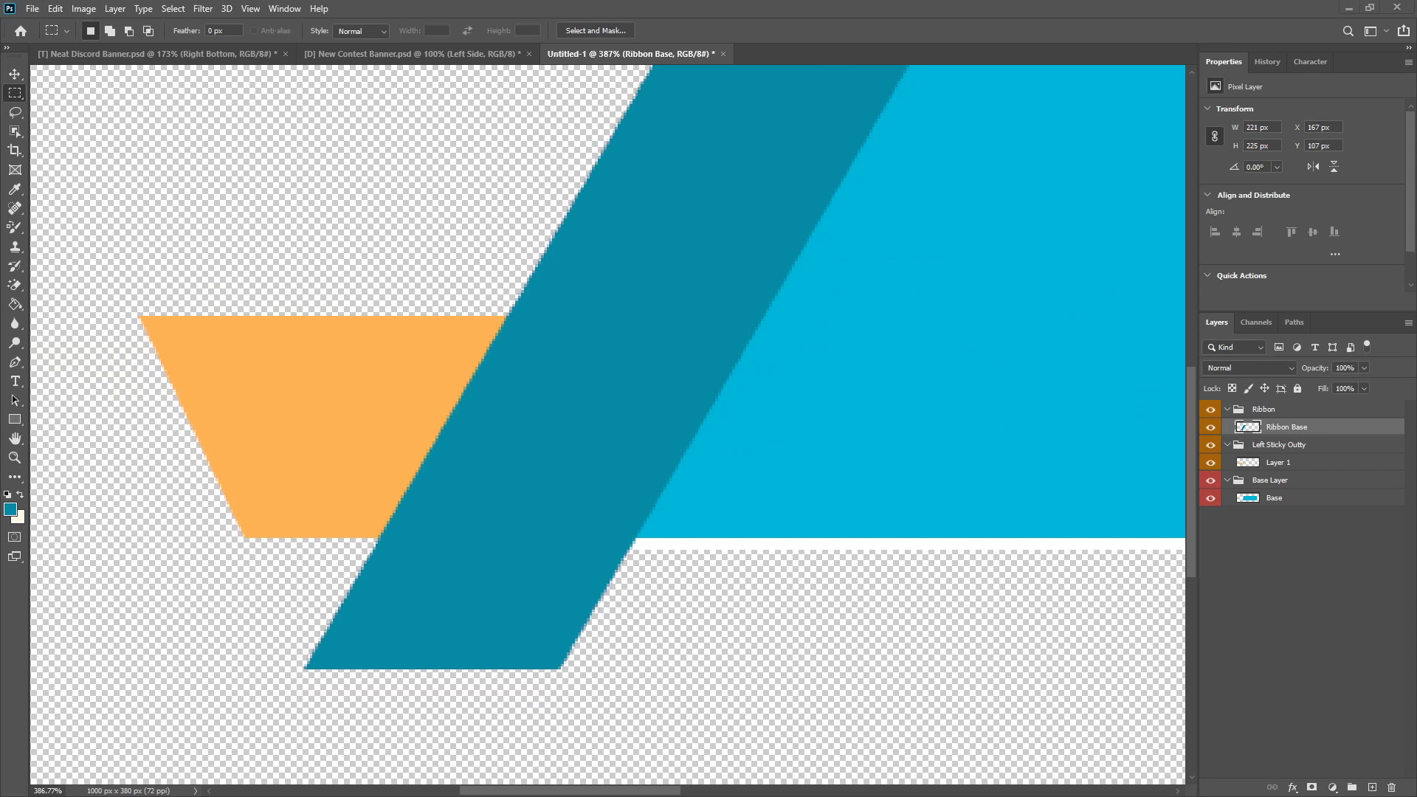
{"action": "key", "text": "ctrl+0"}
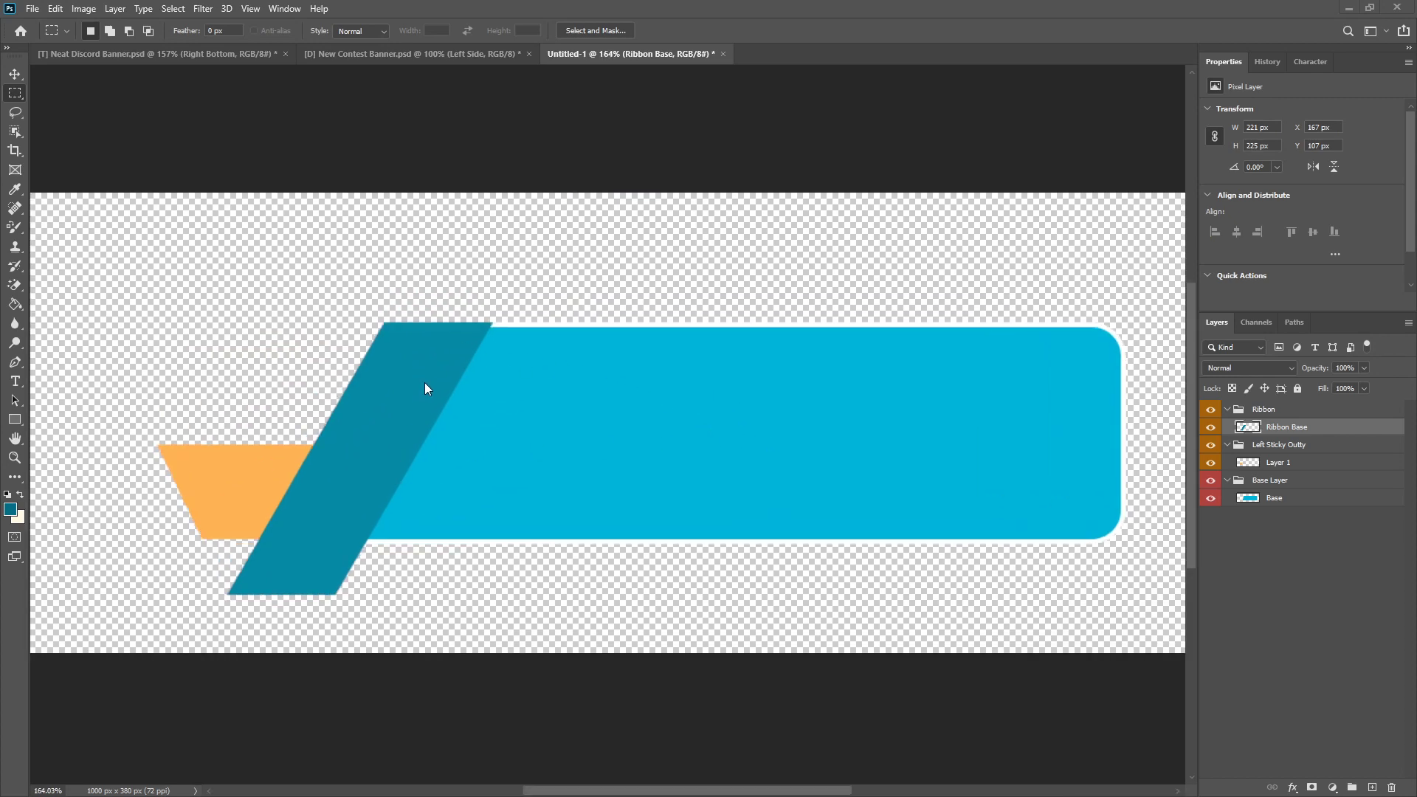
{"action": "left_click", "coordinate": [12, 509]}
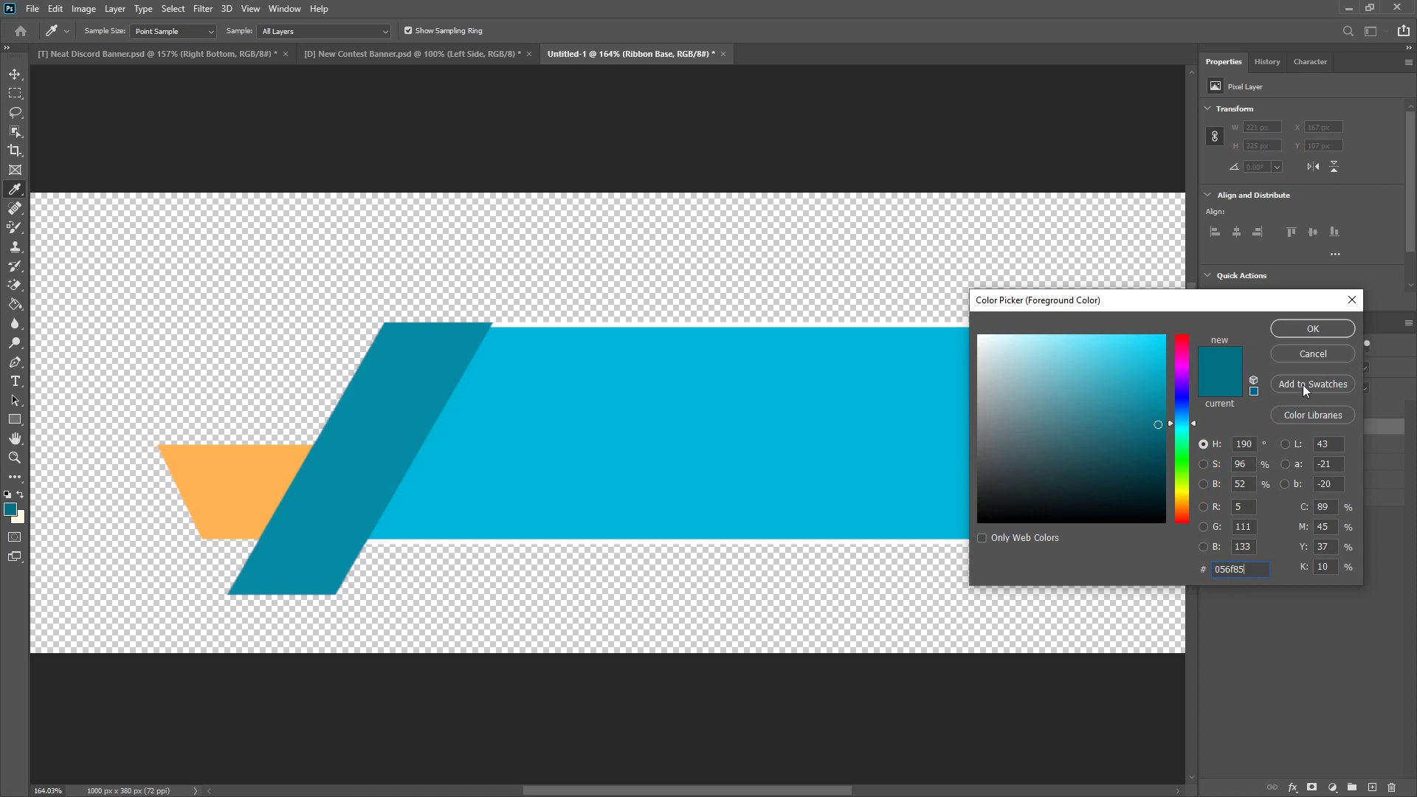
{"action": "left_click", "coordinate": [1317, 361]}
{"action": "scroll", "coordinate": [278, 538], "scroll_direction": "up", "scroll_amount": 6}
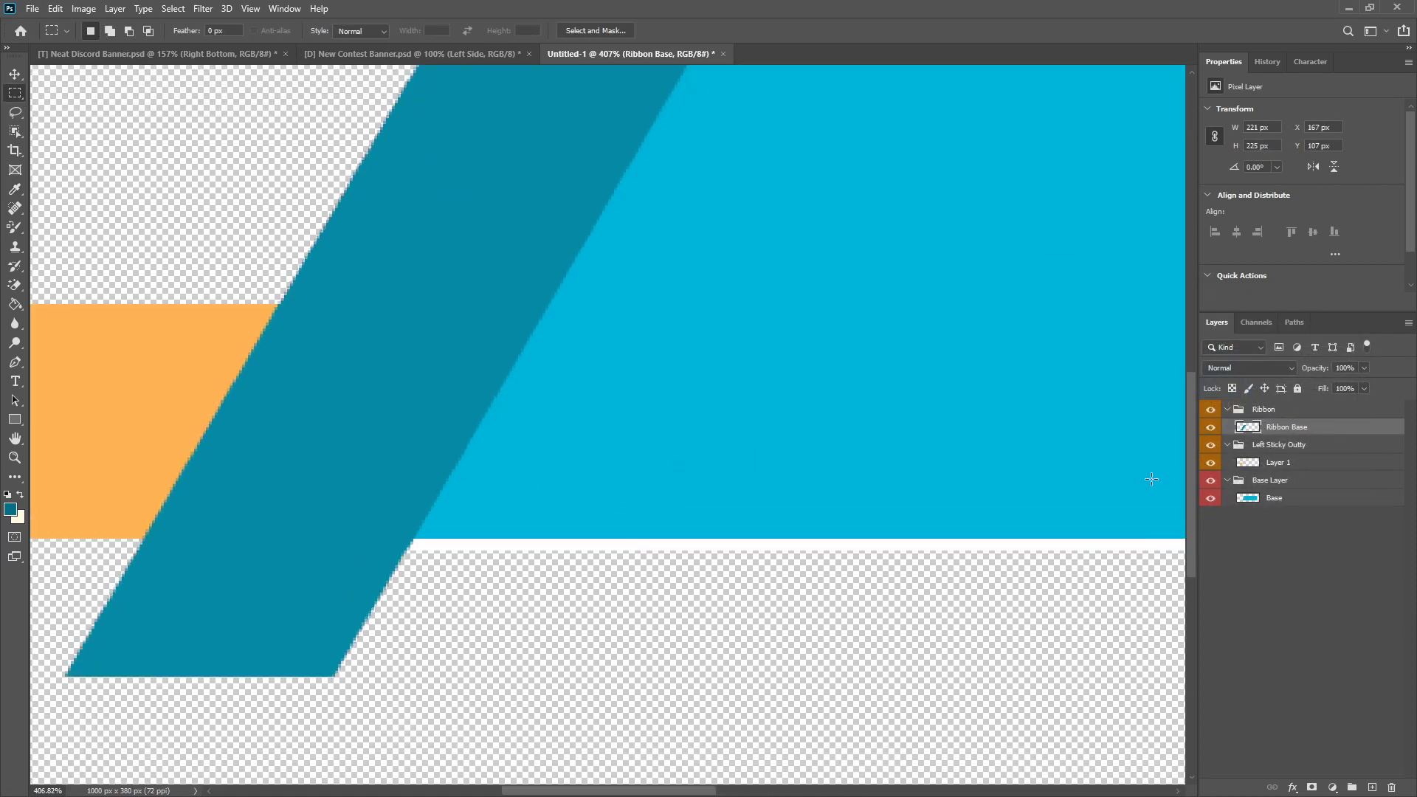
Step: Add a new empty layer inside the Base Layer group
{"action": "left_click", "coordinate": [1298, 446]}
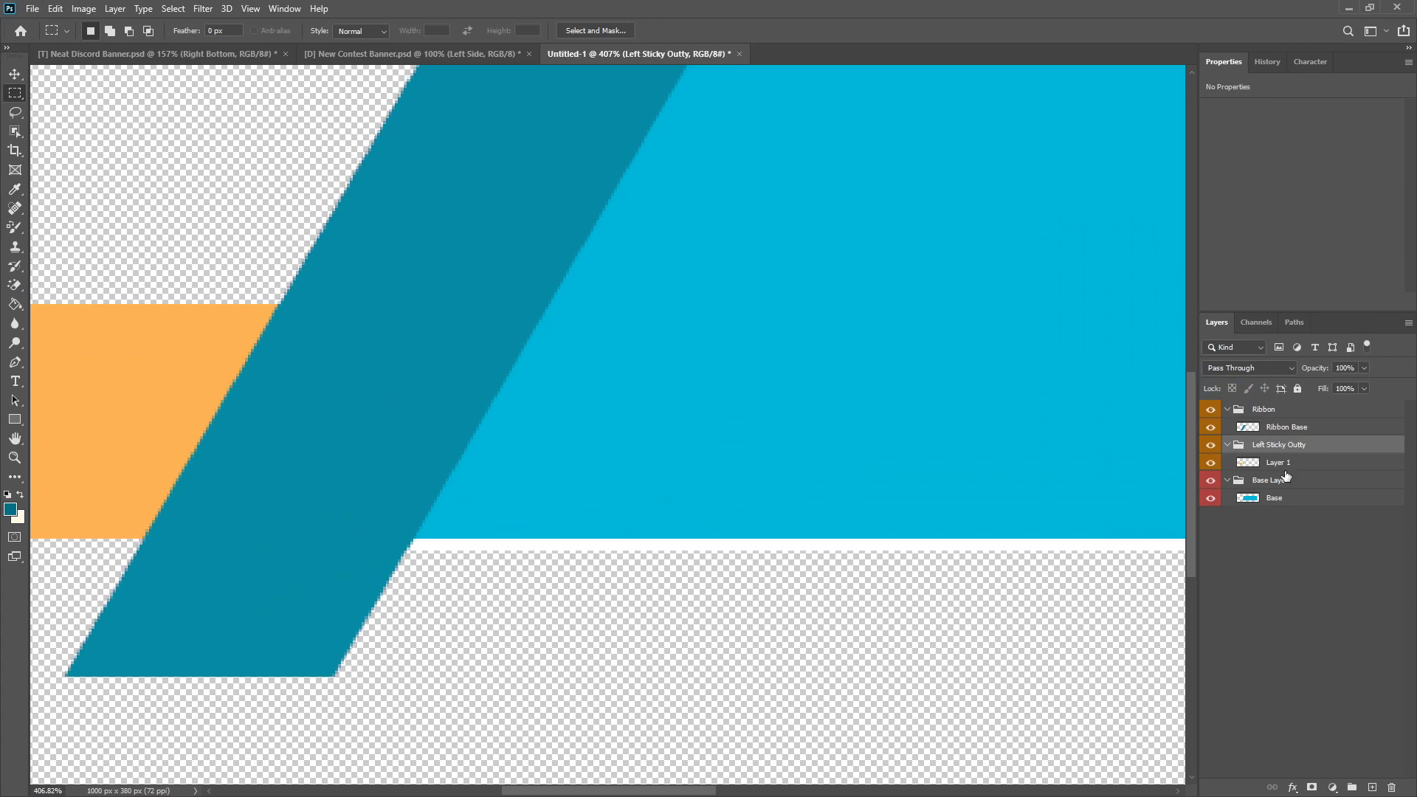
{"action": "left_click", "coordinate": [1283, 481]}
{"action": "left_click", "coordinate": [1373, 787]}
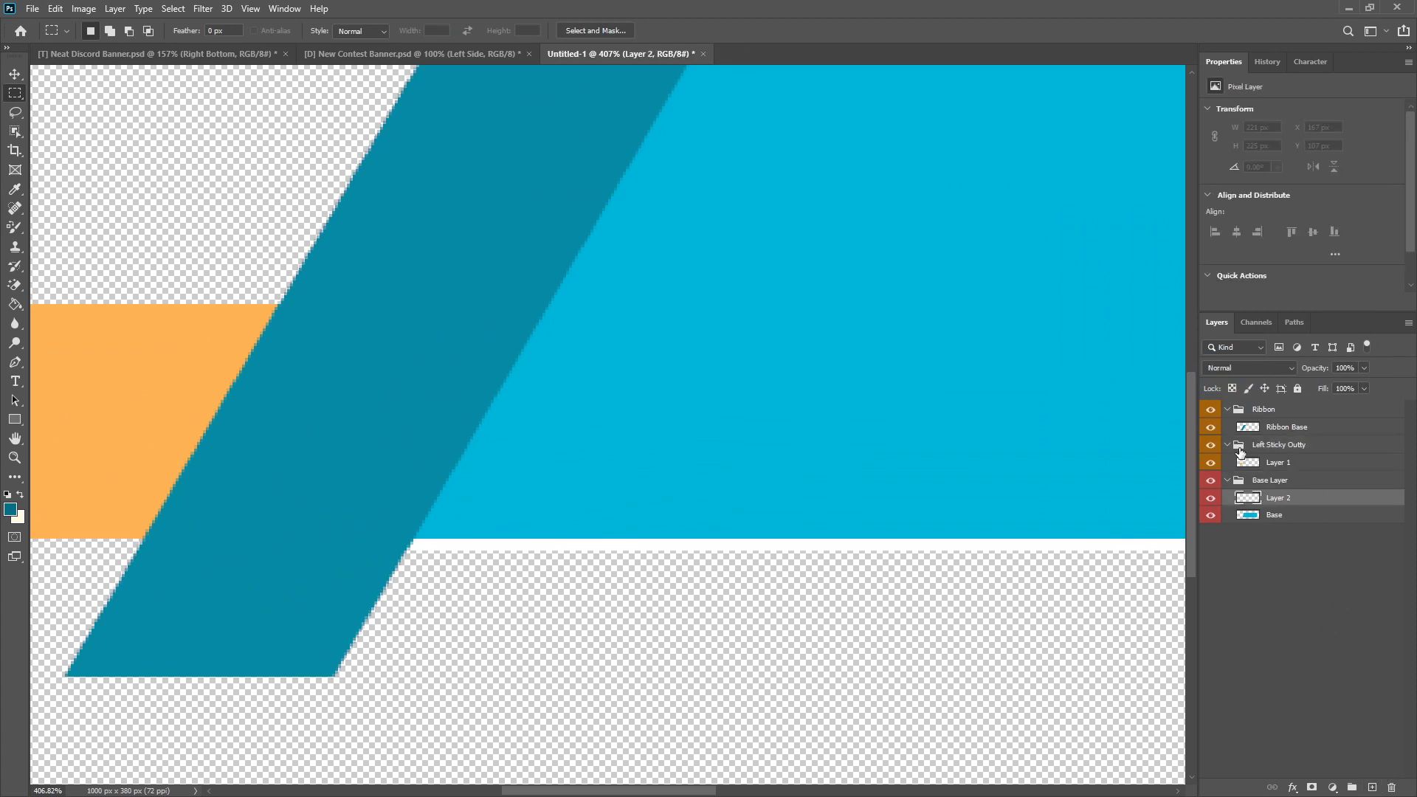
Step: Change the colour label of the Left Sticky Outty group to green
{"action": "right_click", "coordinate": [1210, 448]}
{"action": "left_click", "coordinate": [1245, 531]}
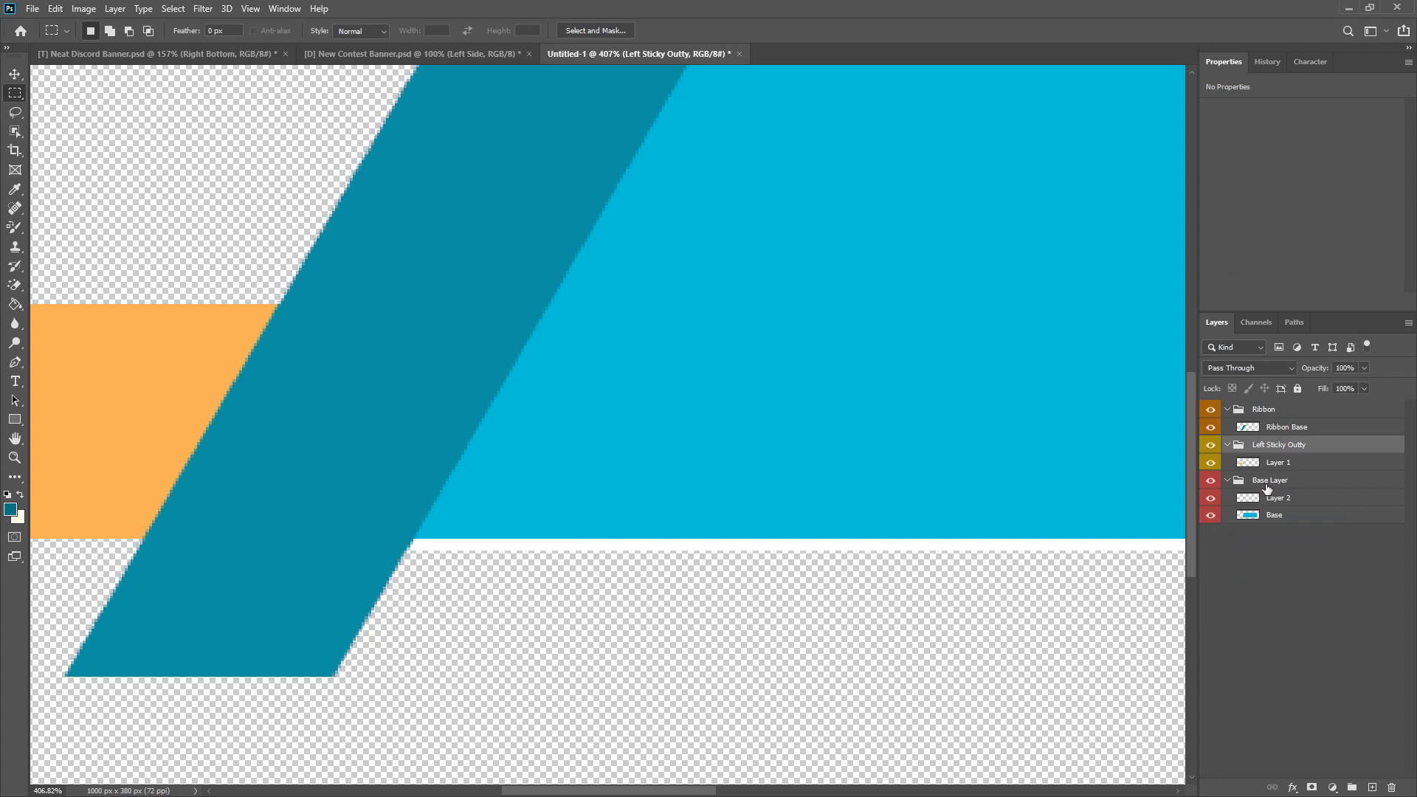
{"action": "right_click", "coordinate": [1209, 447]}
{"action": "left_click", "coordinate": [1248, 541]}
Step: Move Layer 2 out of the Base Layer group to just above it and give it a blue colour label
{"action": "left_click", "coordinate": [1287, 487]}
{"action": "left_click", "coordinate": [1278, 466]}
{"action": "left_click", "coordinate": [1271, 483]}
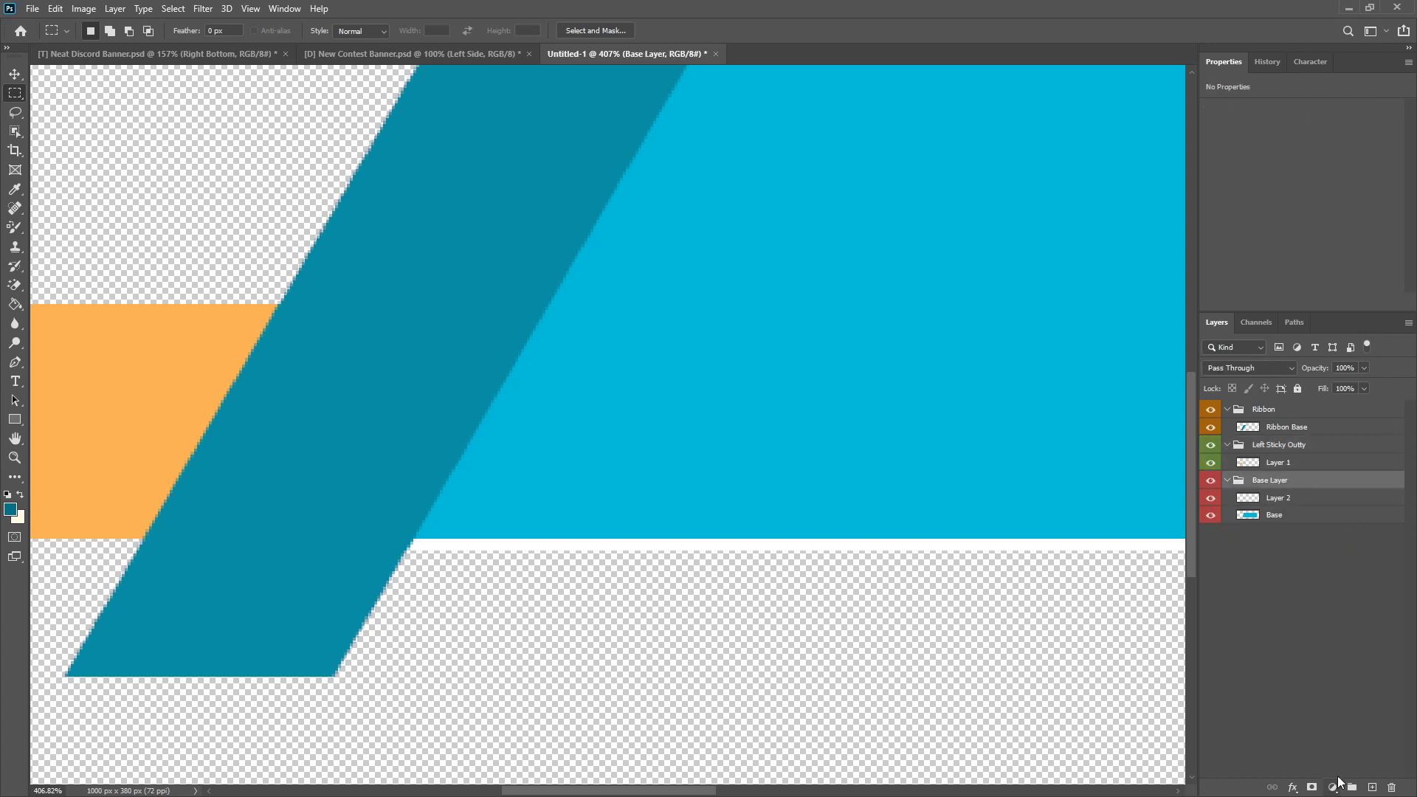
{"action": "left_click_drag", "start_coordinate": [1284, 502], "coordinate": [1219, 483]}
{"action": "right_click", "coordinate": [1219, 484]}
{"action": "left_click", "coordinate": [1249, 591]}
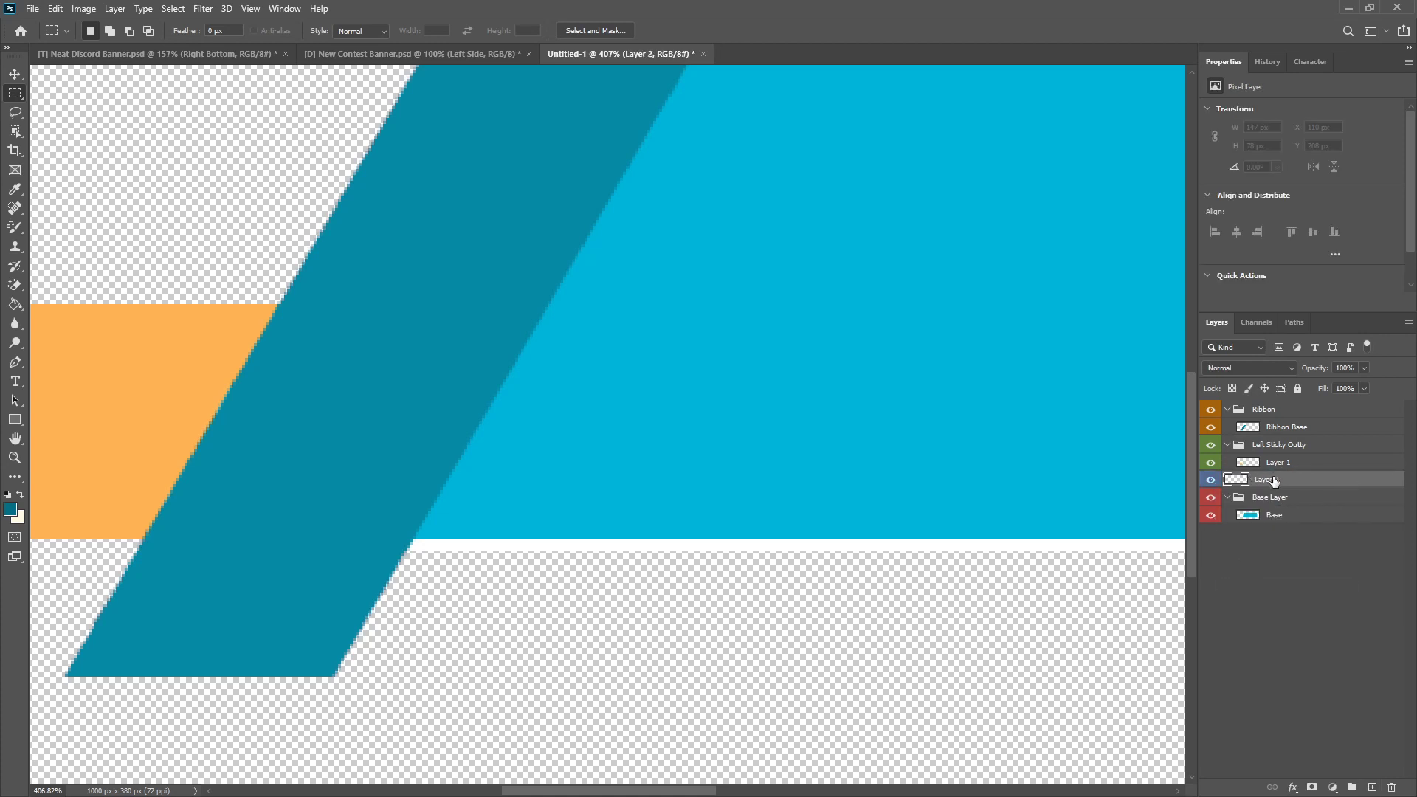
Step: Start a Pen path on Layer 2 from the orange piece's lower-left corner to the ribbon's lower-left tip
{"action": "scroll", "coordinate": [231, 677], "scroll_direction": "down", "scroll_amount": 2}
{"action": "scroll", "coordinate": [29, 650], "scroll_direction": "up", "scroll_amount": 4}
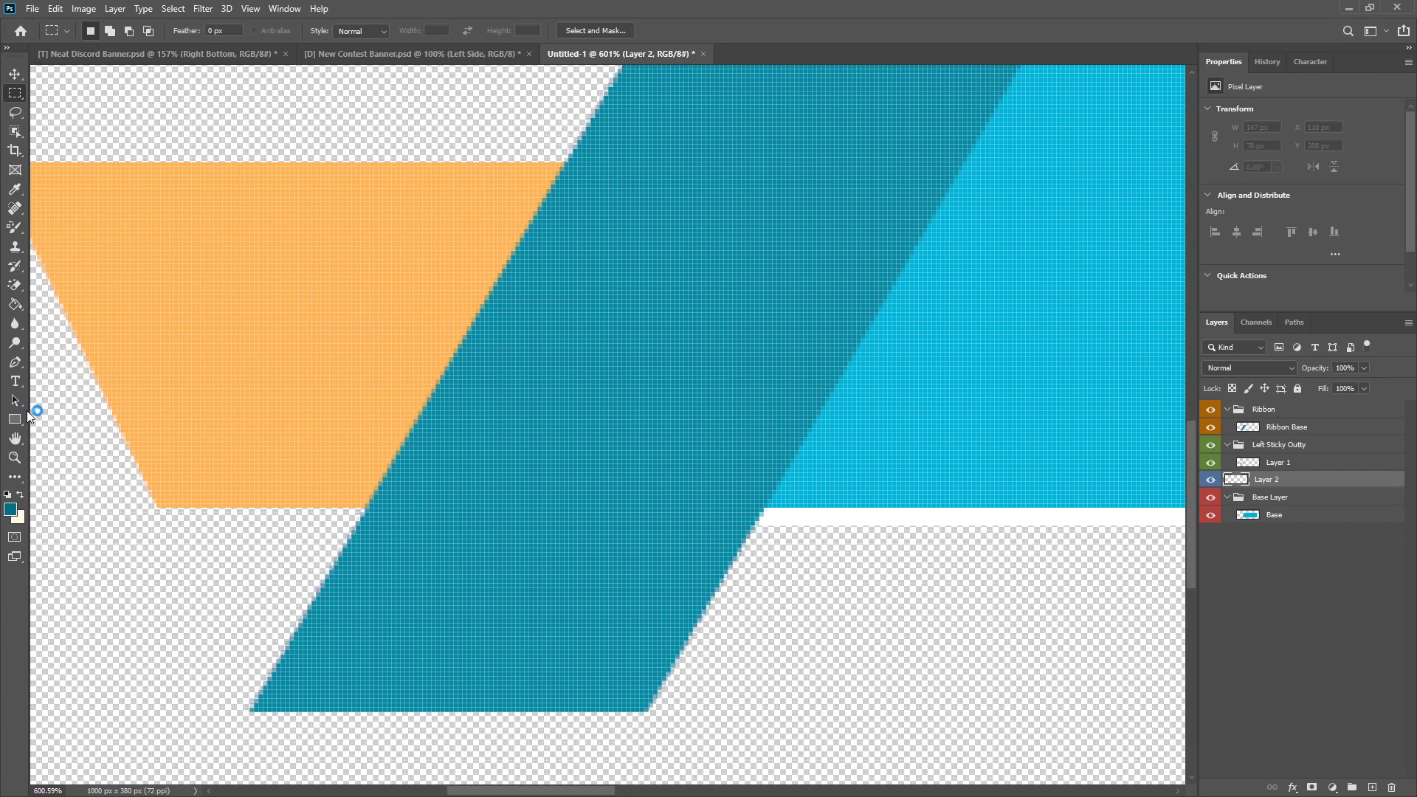
{"action": "left_click", "coordinate": [14, 369]}
{"action": "scroll", "coordinate": [147, 603], "scroll_direction": "up", "scroll_amount": 2}
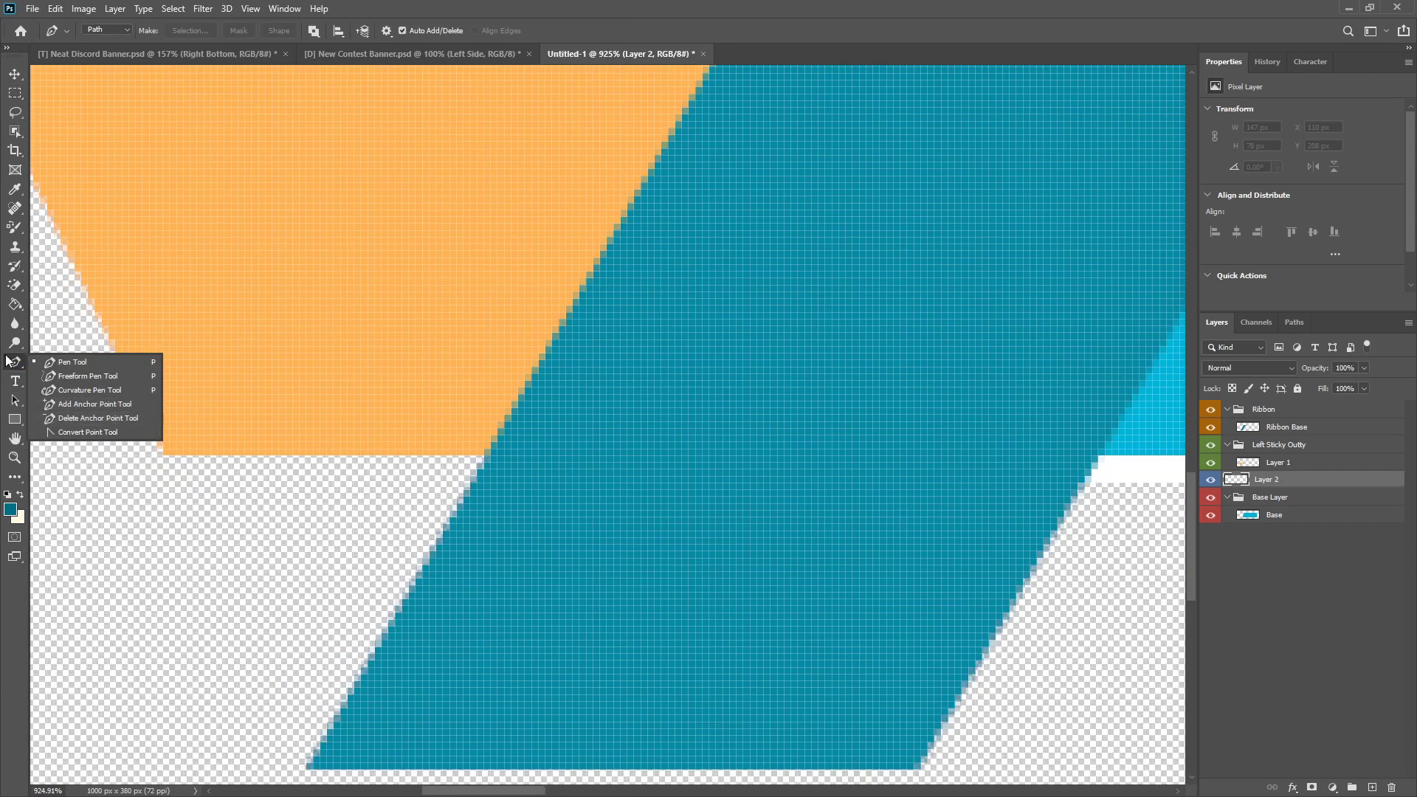
{"action": "left_click", "coordinate": [10, 364]}
{"action": "scroll", "coordinate": [153, 443], "scroll_direction": "up", "scroll_amount": 2}
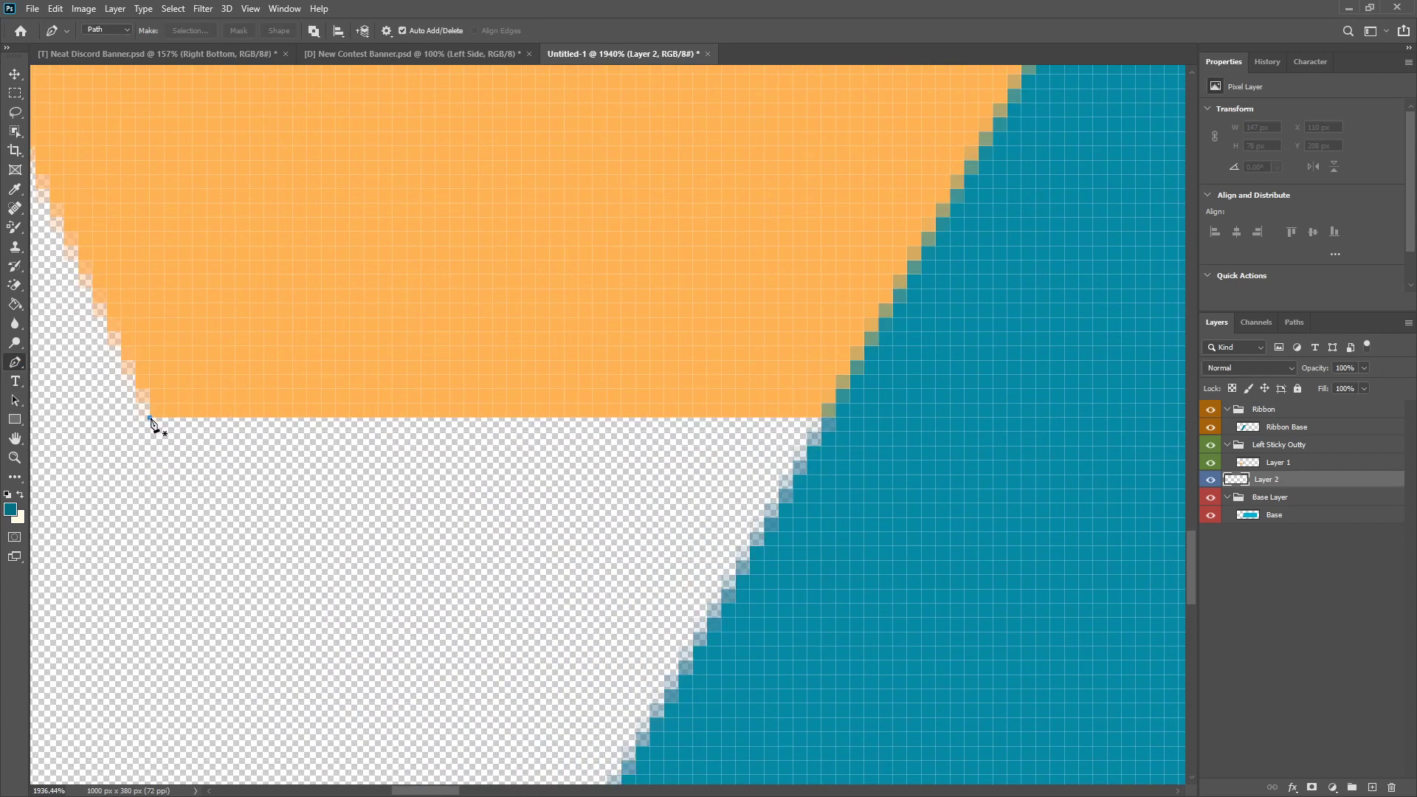
{"action": "left_click", "coordinate": [150, 419]}
{"action": "scroll", "coordinate": [222, 657], "scroll_direction": "down", "scroll_amount": 3}
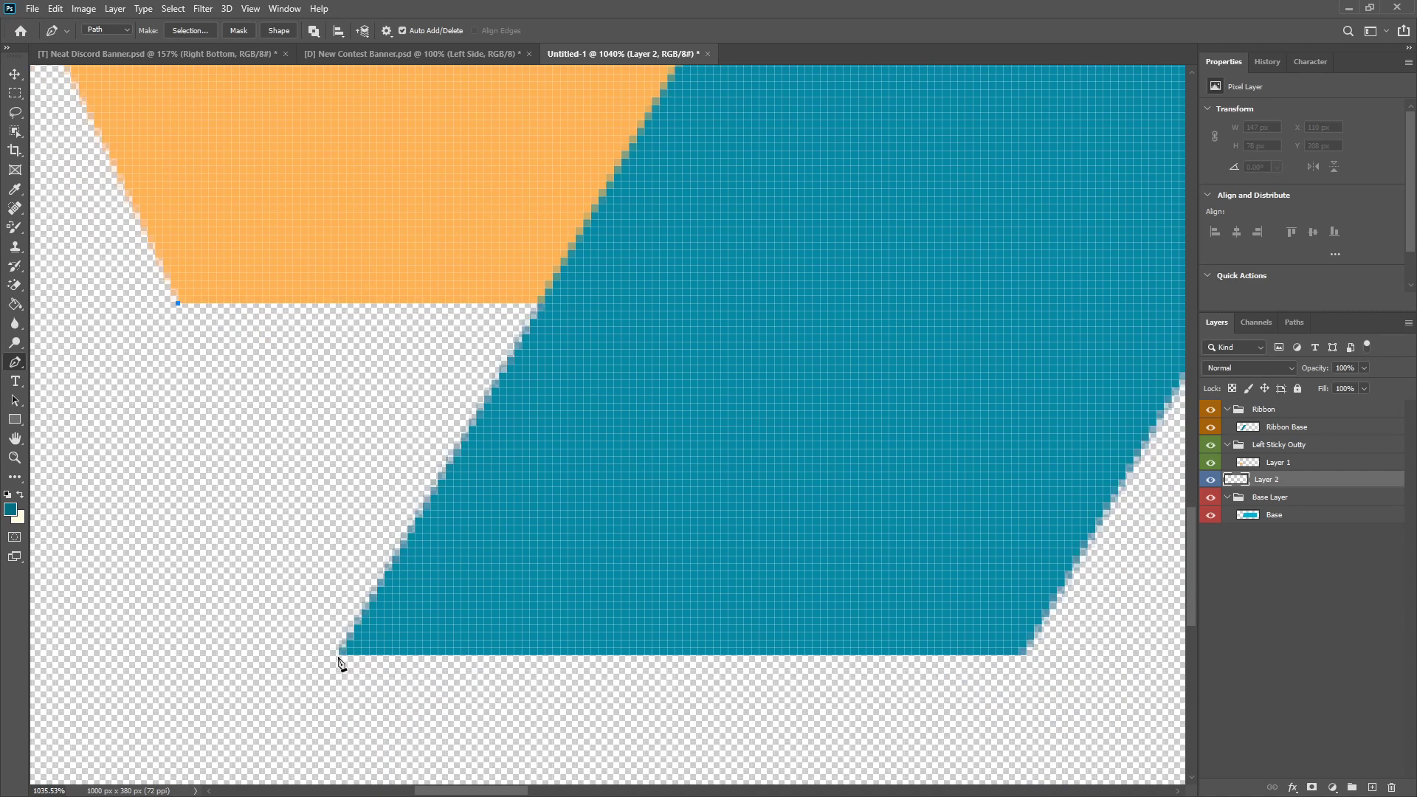
{"action": "left_click", "coordinate": [339, 654]}
{"action": "left_click", "coordinate": [553, 273]}
{"action": "left_click", "coordinate": [300, 265]}
{"action": "left_click", "coordinate": [179, 303]}
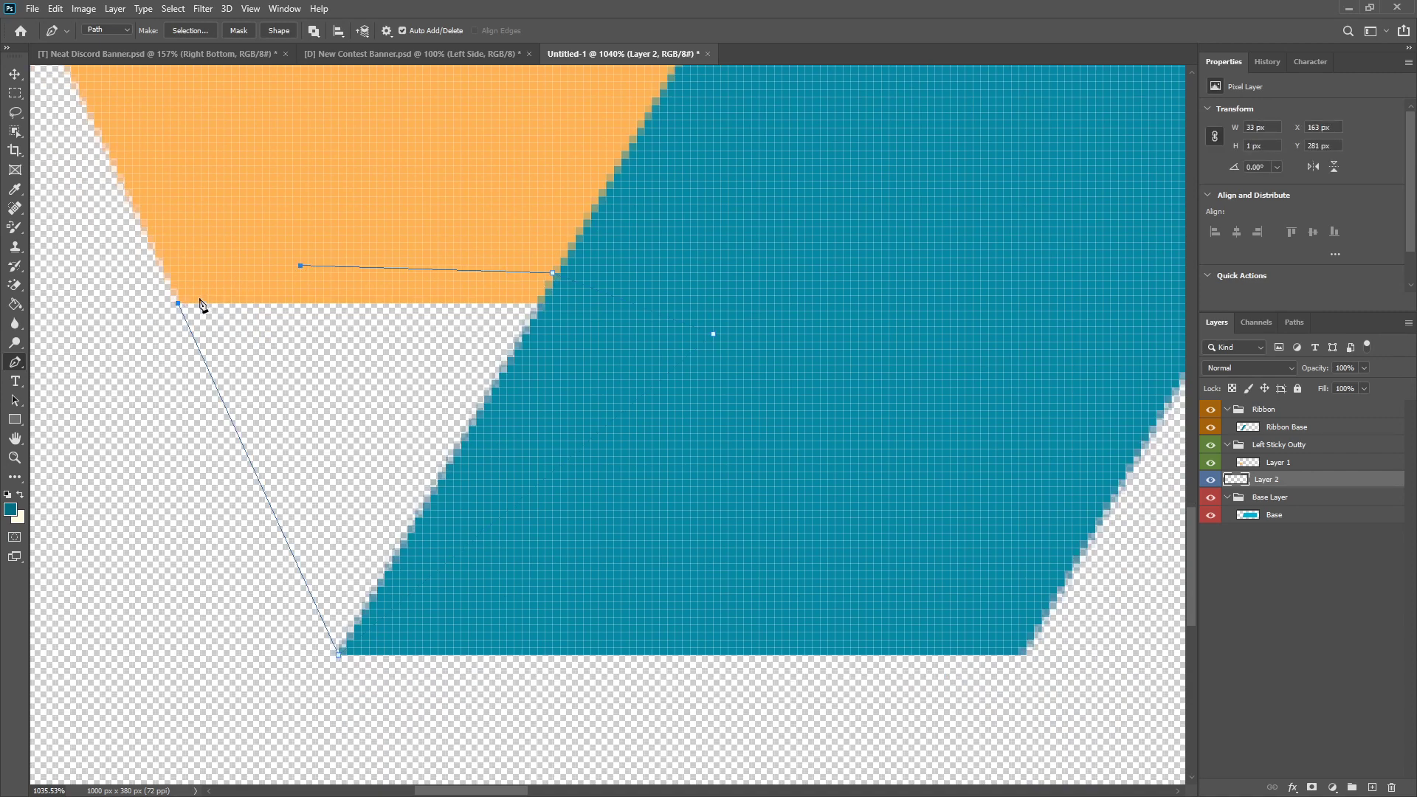
{"action": "key", "text": "ctrl+z"}
{"action": "left_click", "coordinate": [676, 294]}
{"action": "key", "text": "ctrl+z"}
Step: Close the path beneath the ribbon along the orange piece's lower edge and convert it to an anti-aliased new selection with 0 px feather
{"action": "left_click", "coordinate": [691, 303]}
{"action": "left_click", "coordinate": [285, 303]}
{"action": "left_click", "coordinate": [179, 304]}
{"action": "right_click", "coordinate": [307, 361]}
{"action": "left_click", "coordinate": [356, 422]}
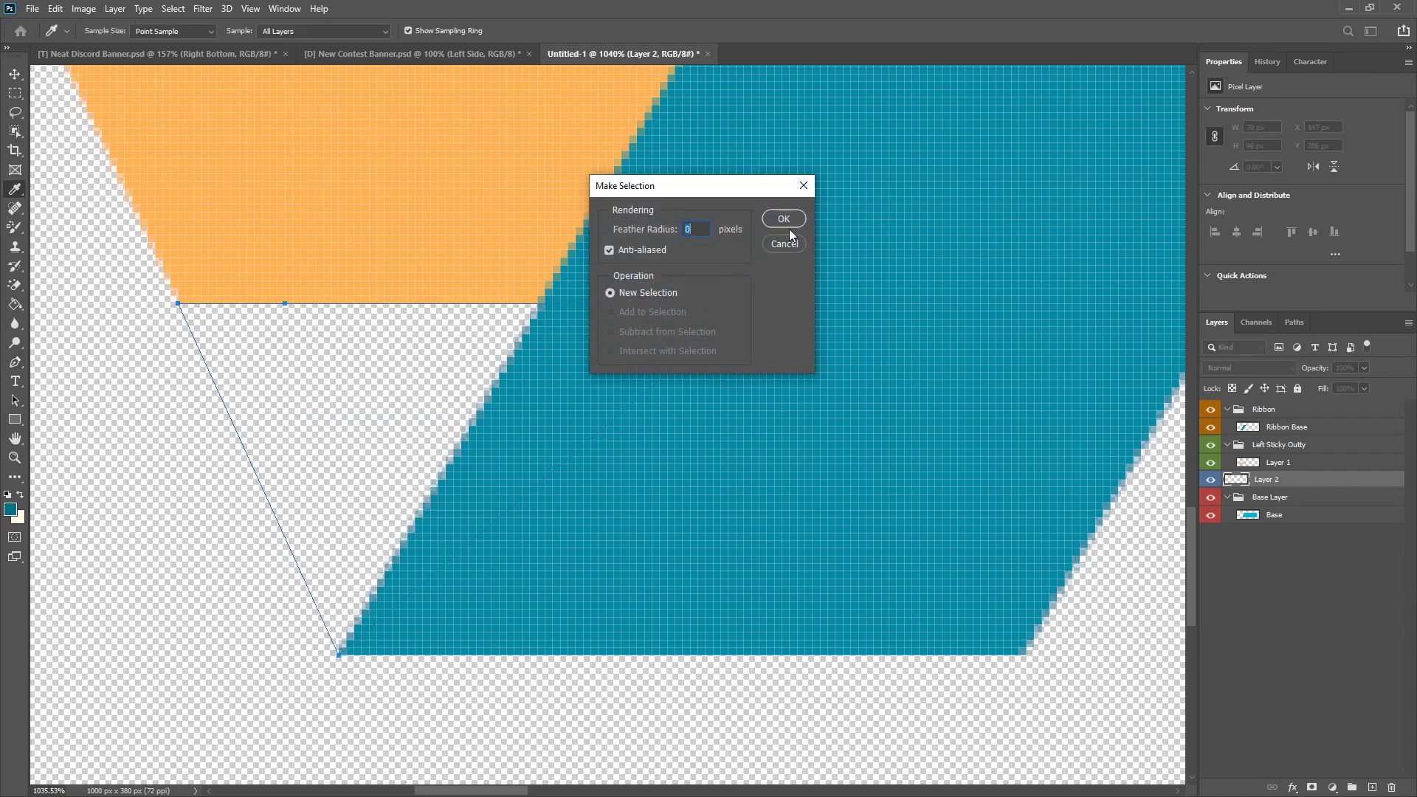
{"action": "left_click", "coordinate": [775, 220]}
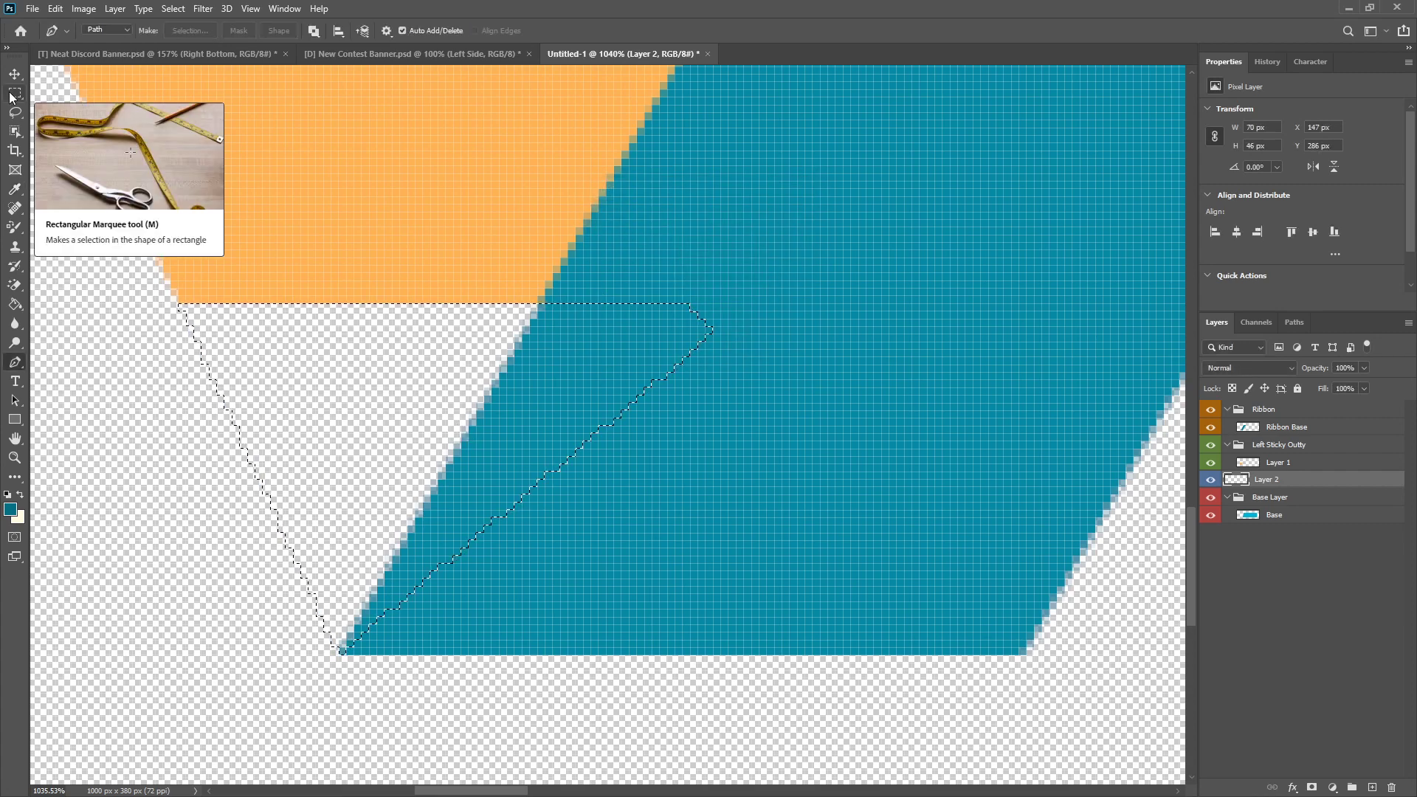
Step: Fill the selection on Layer 2 with the dark teal 056f85 in Normal mode at 100% opacity, and deselect
{"action": "key", "text": "shift+F5"}
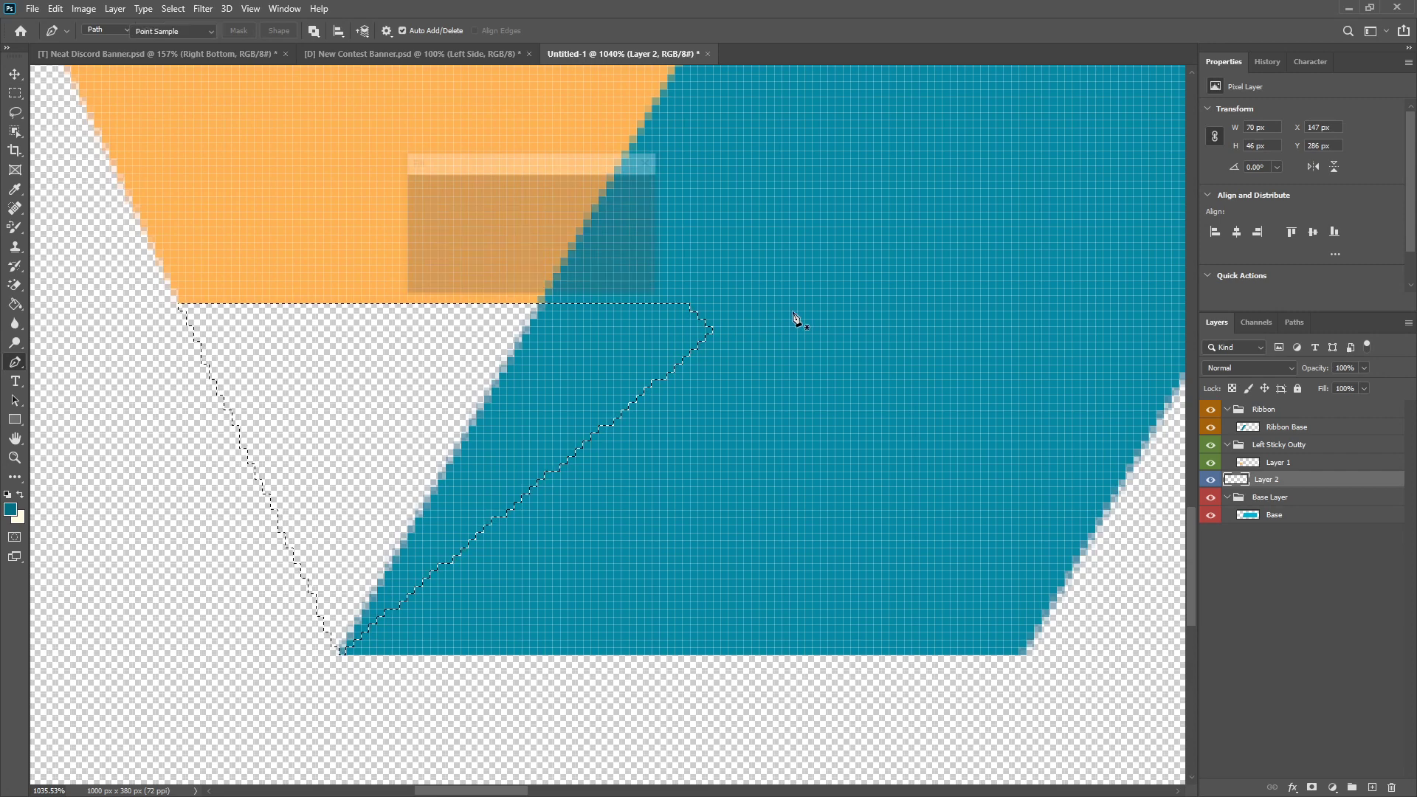
{"action": "left_click", "coordinate": [534, 189]}
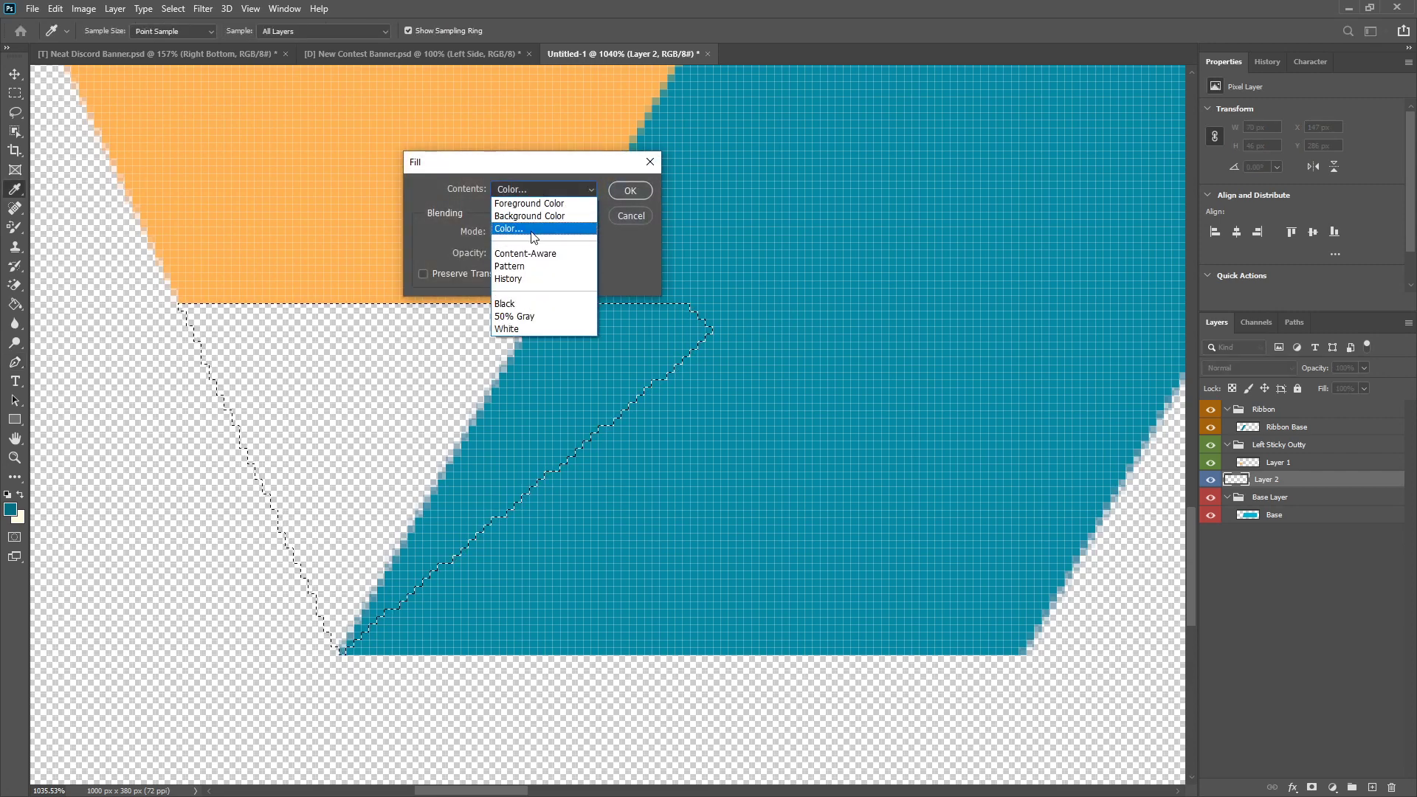
{"action": "left_click", "coordinate": [524, 221]}
{"action": "left_click", "coordinate": [13, 507]}
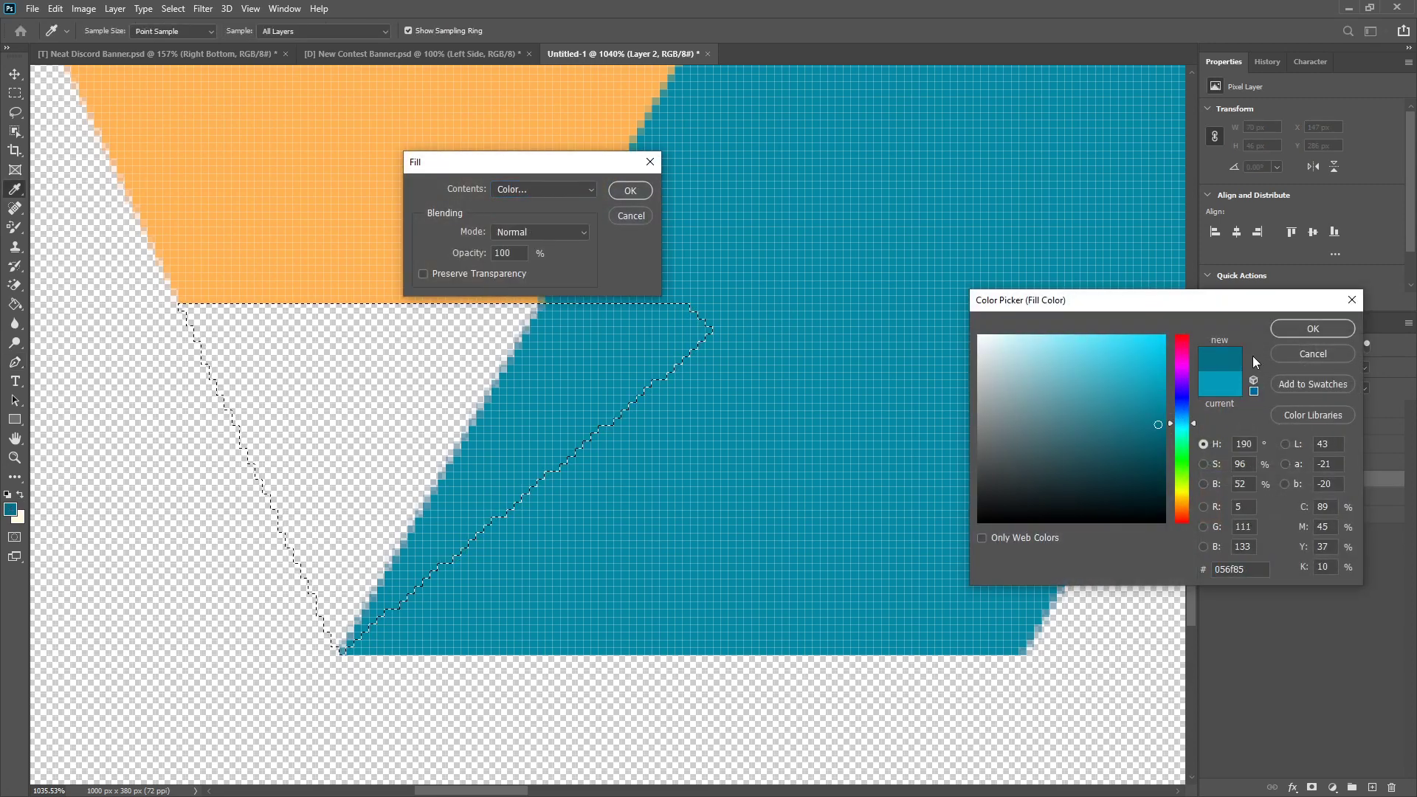
{"action": "left_click", "coordinate": [1312, 329]}
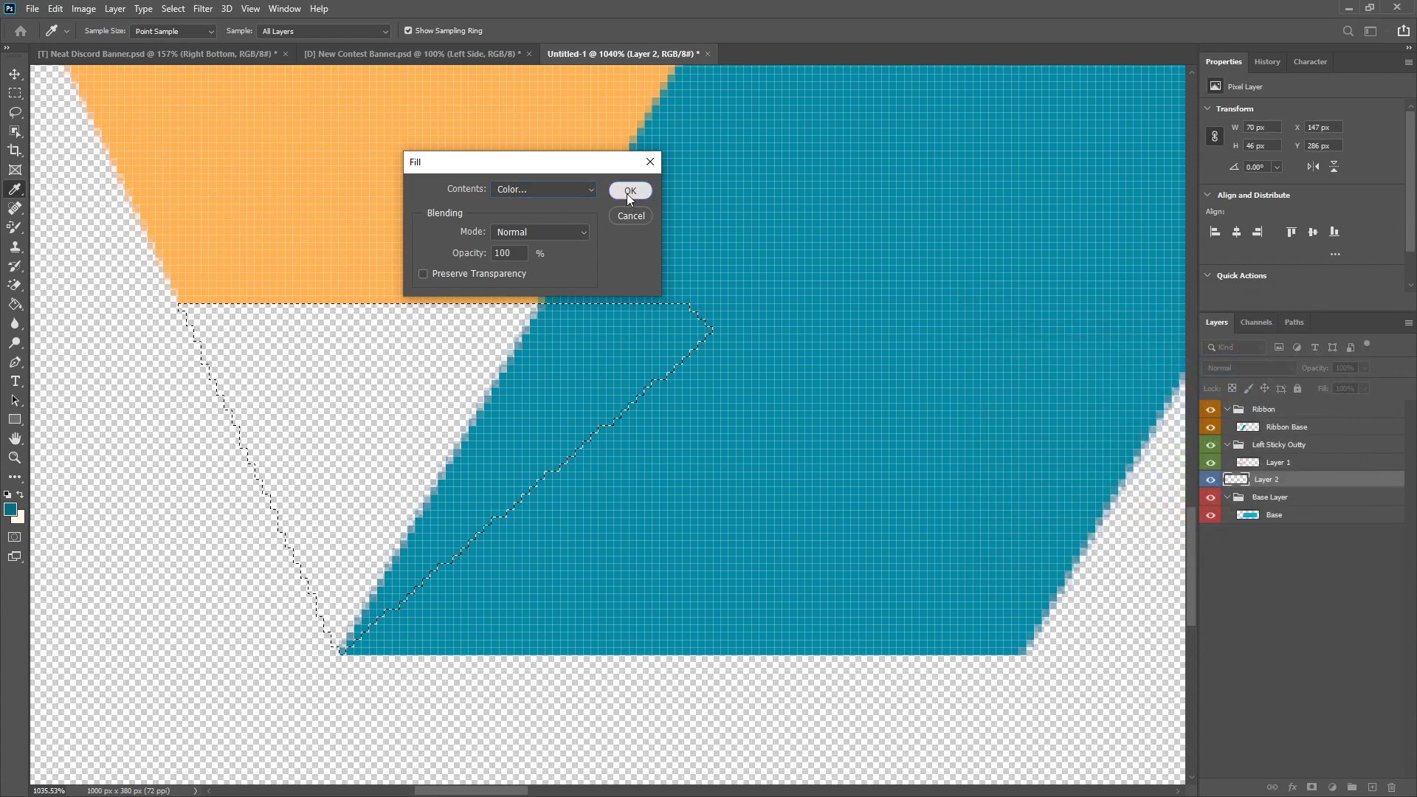
{"action": "left_click", "coordinate": [629, 192]}
{"action": "key", "text": "m"}
{"action": "right_click", "coordinate": [361, 370]}
{"action": "left_click", "coordinate": [380, 379]}
Step: Examine the whole banner, including the dark fold beside the ribbon and the rounded right end of the base
{"action": "scroll", "coordinate": [348, 618], "scroll_direction": "down", "scroll_amount": 6}
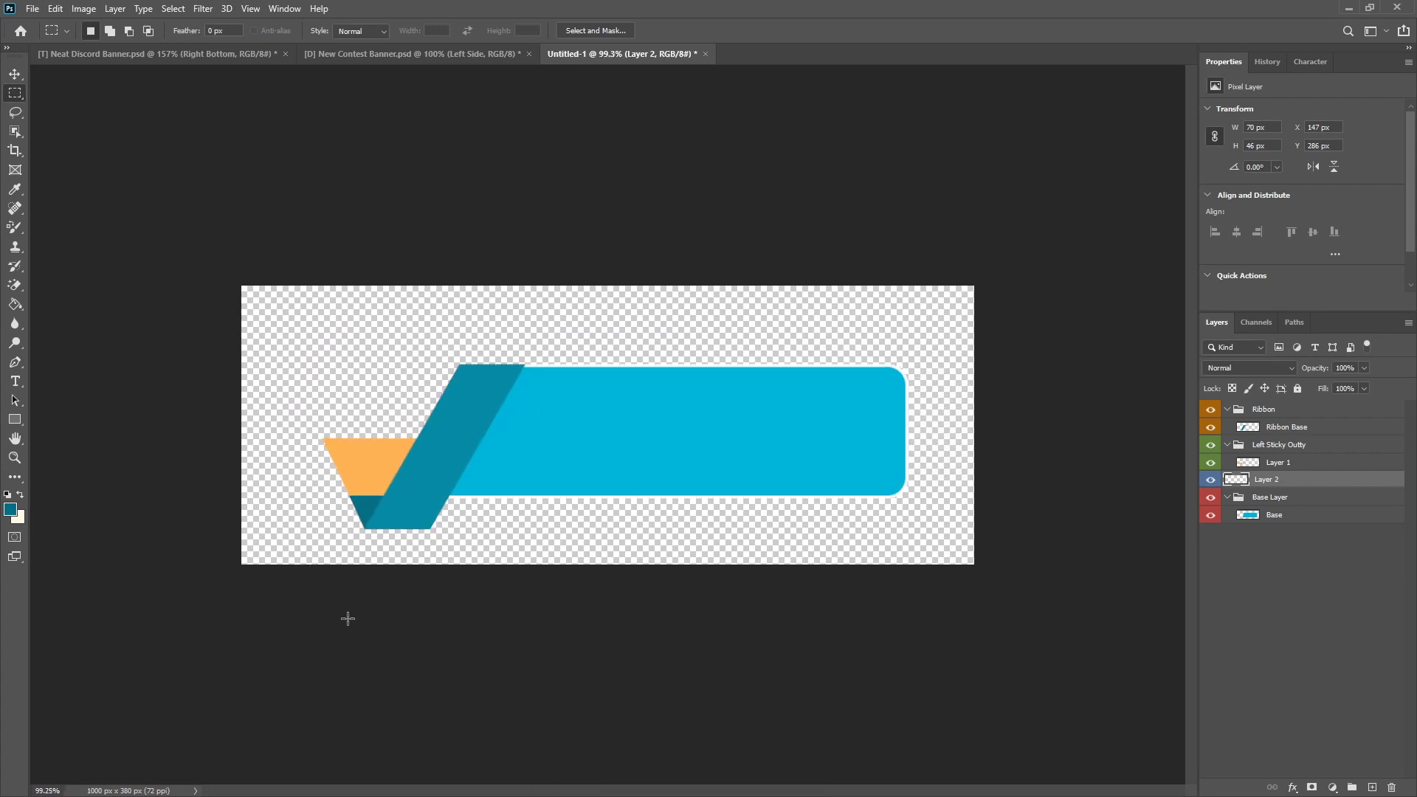
{"action": "scroll", "coordinate": [266, 468], "scroll_direction": "up", "scroll_amount": 5}
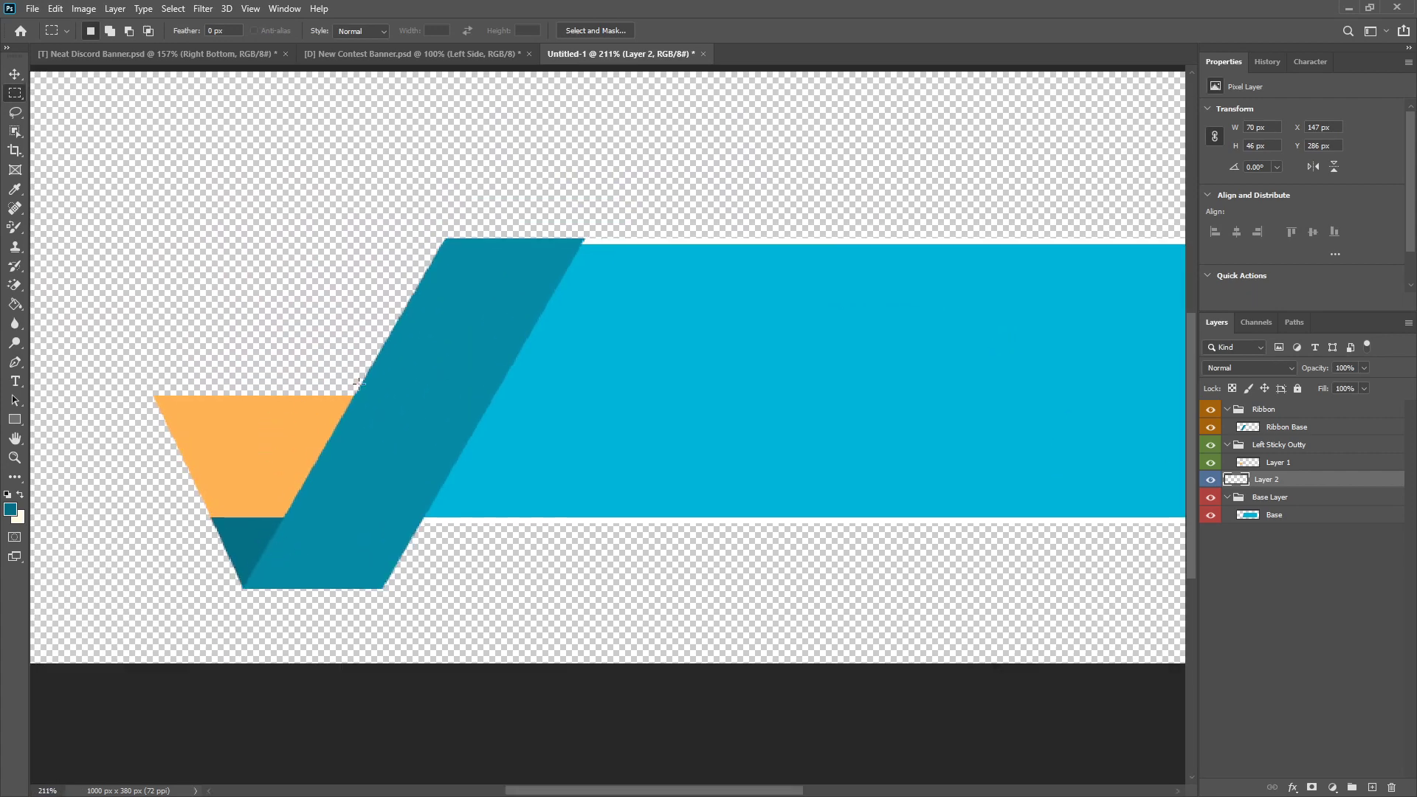
{"action": "scroll", "coordinate": [355, 564], "scroll_direction": "down", "scroll_amount": 5}
{"action": "scroll", "coordinate": [310, 623], "scroll_direction": "up", "scroll_amount": 3}
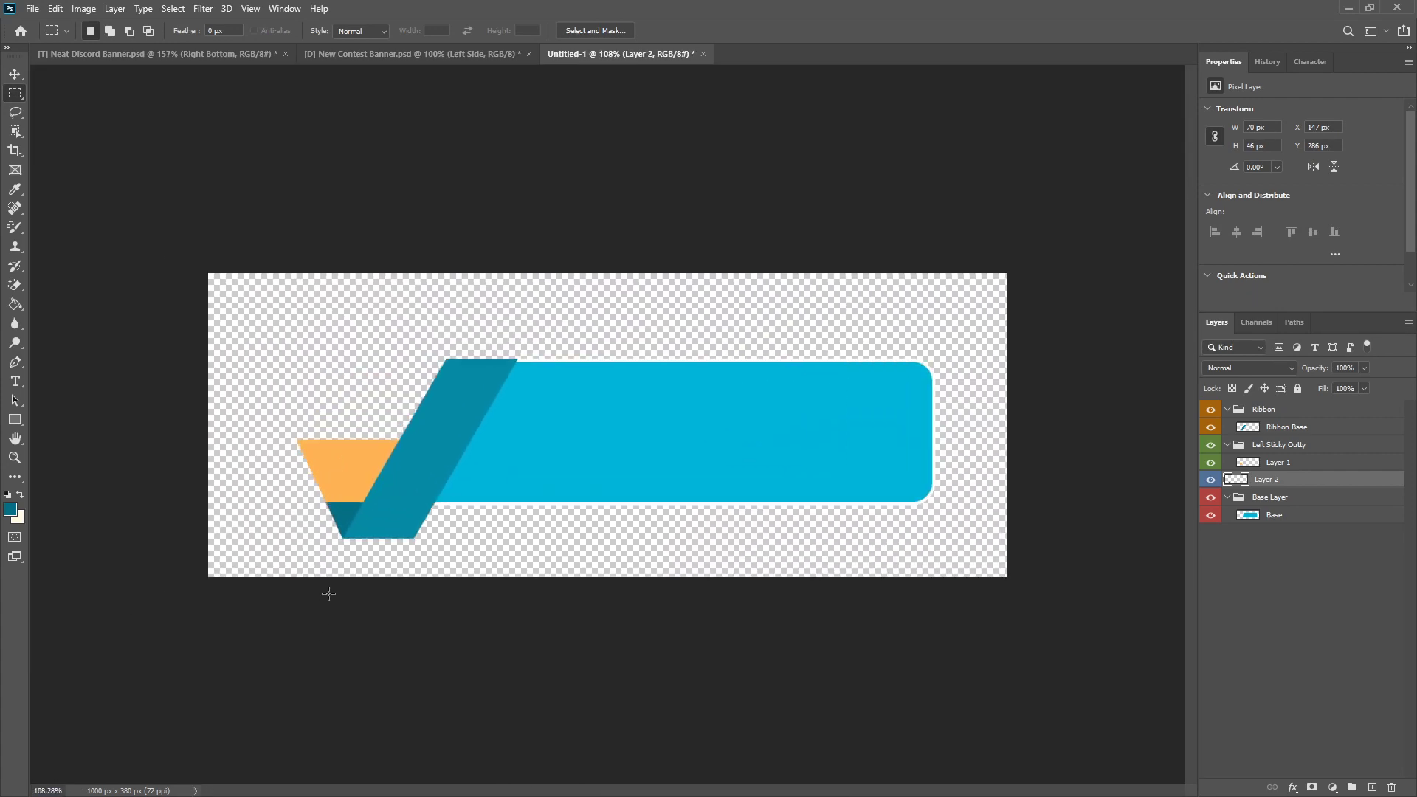
{"action": "scroll", "coordinate": [821, 618], "scroll_direction": "up", "scroll_amount": 3}
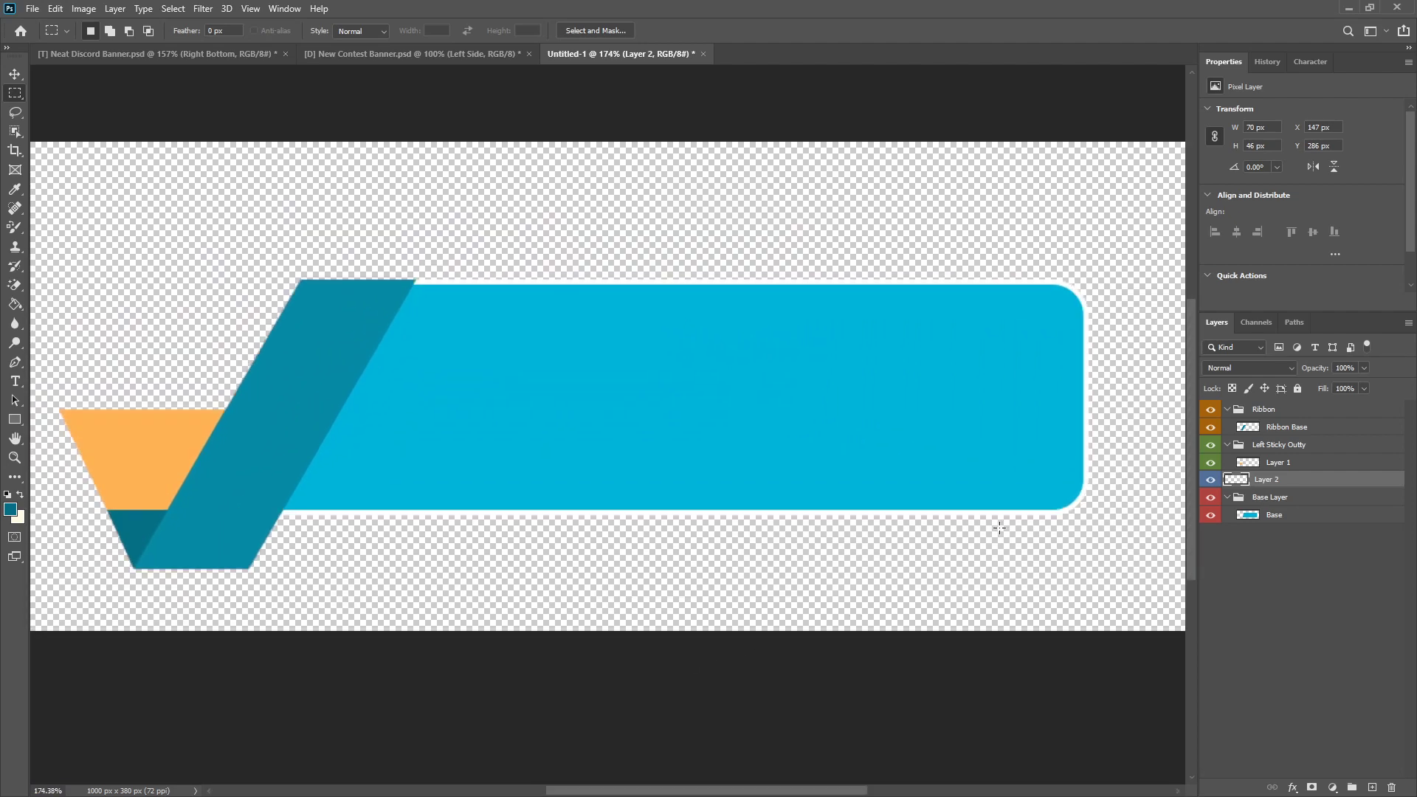
{"action": "scroll", "coordinate": [886, 519], "scroll_direction": "down", "scroll_amount": 6}
{"action": "scroll", "coordinate": [738, 539], "scroll_direction": "up", "scroll_amount": 6}
{"action": "scroll", "coordinate": [541, 282], "scroll_direction": "down", "scroll_amount": 3}
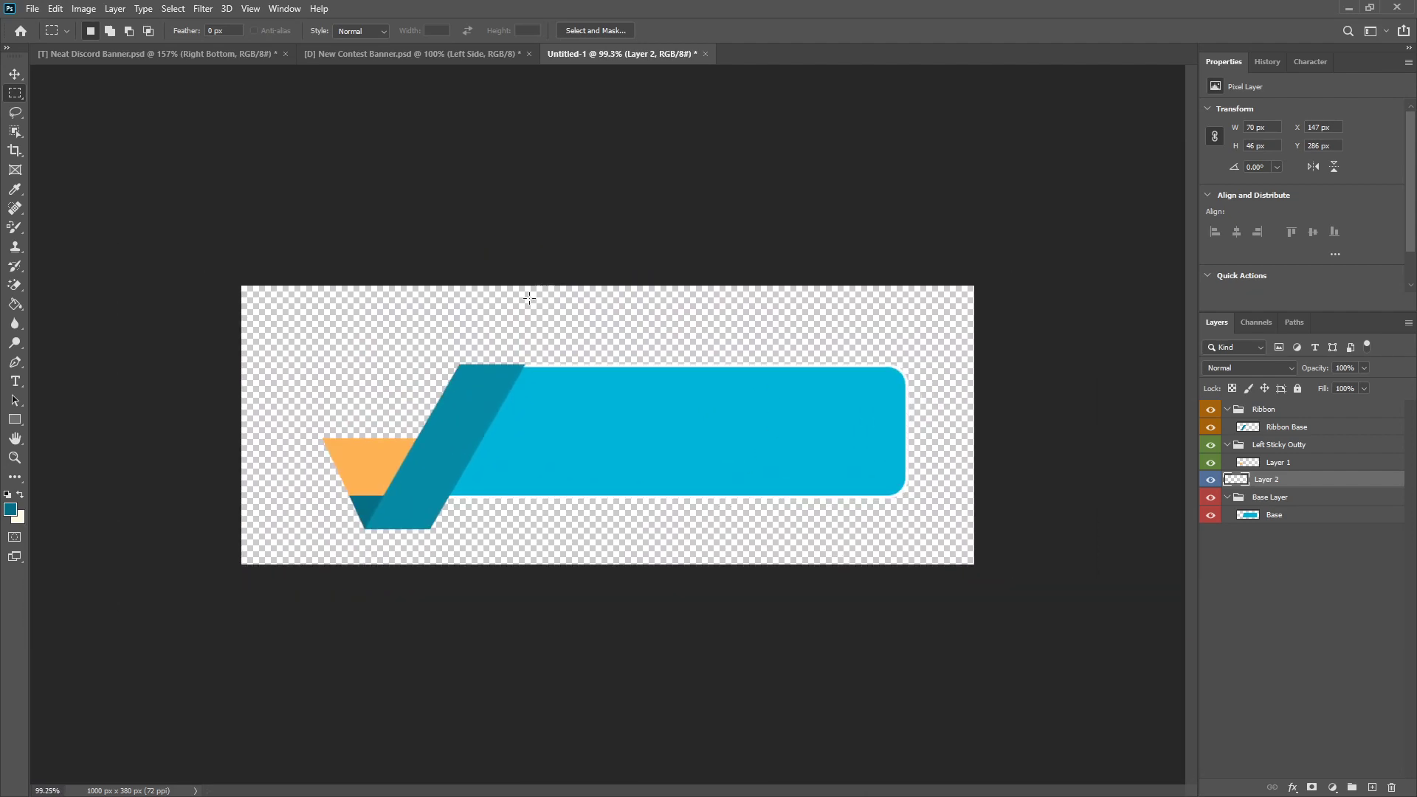
{"action": "key", "text": "alt"}
{"action": "scroll", "coordinate": [846, 410], "scroll_direction": "up", "scroll_amount": 3}
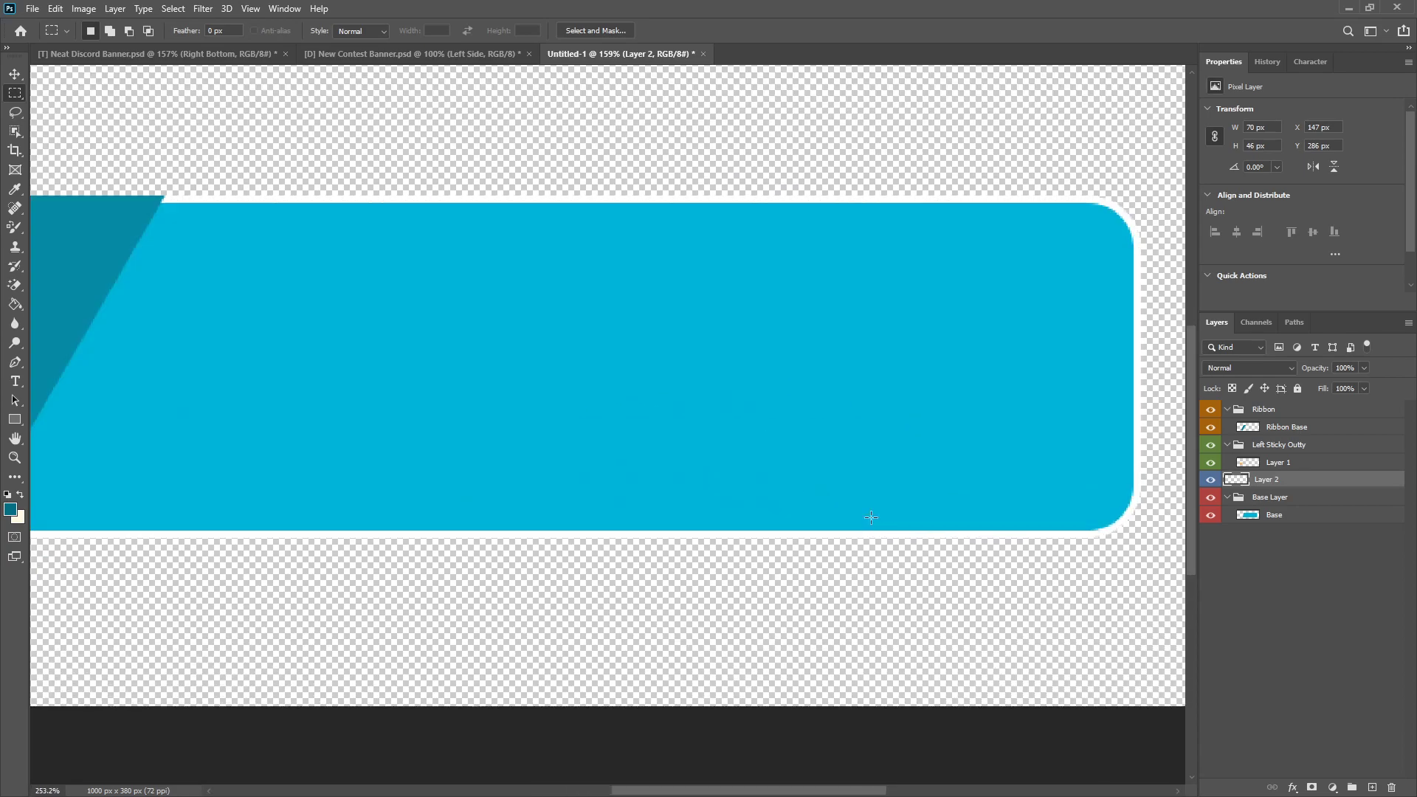
{"action": "scroll", "coordinate": [857, 566], "scroll_direction": "down", "scroll_amount": 2}
Step: Rename Layer 2, which holds the dark fold, to Nublet
{"action": "double_click", "coordinate": [1270, 481]}
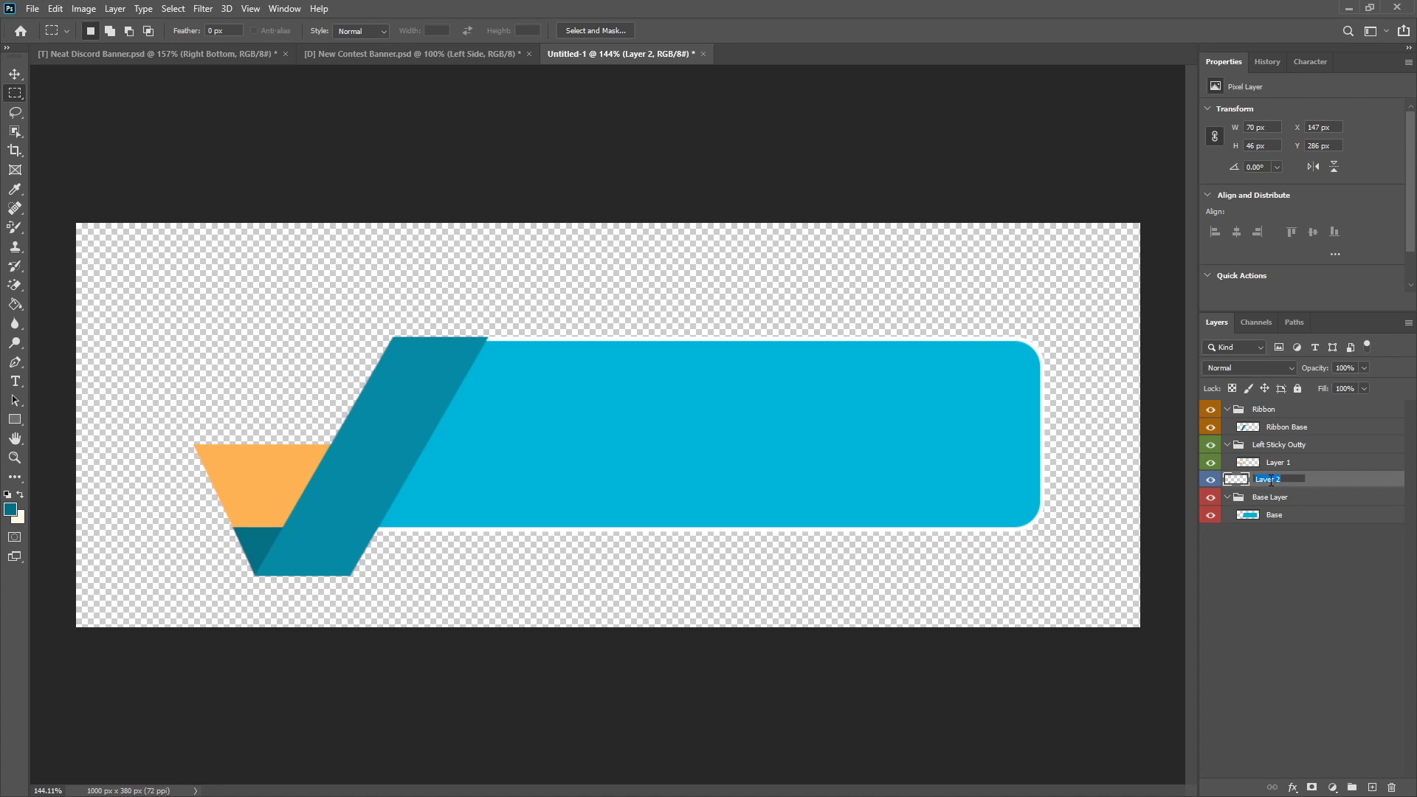
{"action": "key", "text": "Return"}
{"action": "scroll", "coordinate": [584, 486], "scroll_direction": "down", "scroll_amount": 2}
{"action": "scroll", "coordinate": [584, 486], "scroll_direction": "up", "scroll_amount": 2}
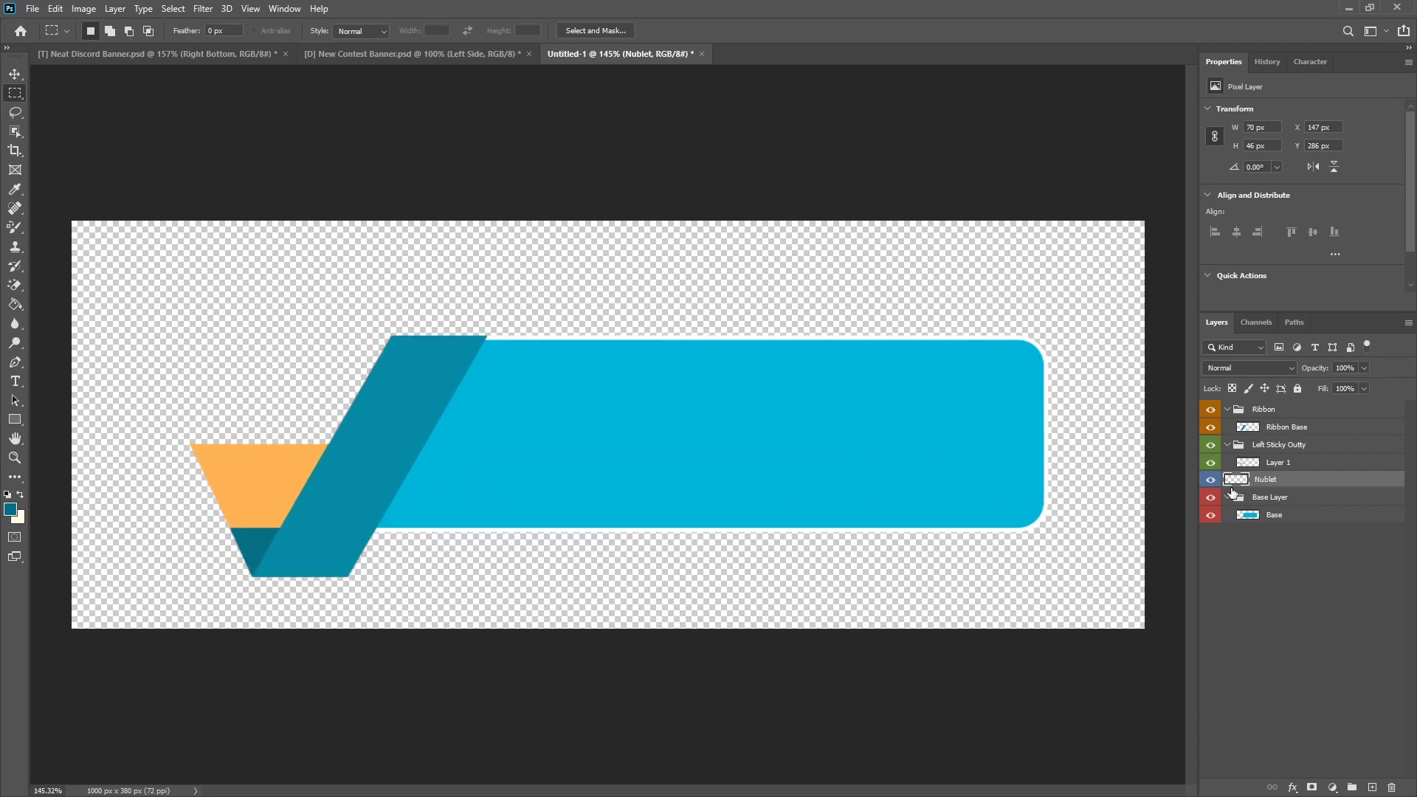
Step: Collapse the Base Layer group, add a new layer and place it below that group
{"action": "left_click", "coordinate": [1228, 498]}
{"action": "left_click", "coordinate": [1285, 499]}
{"action": "left_click", "coordinate": [1373, 787]}
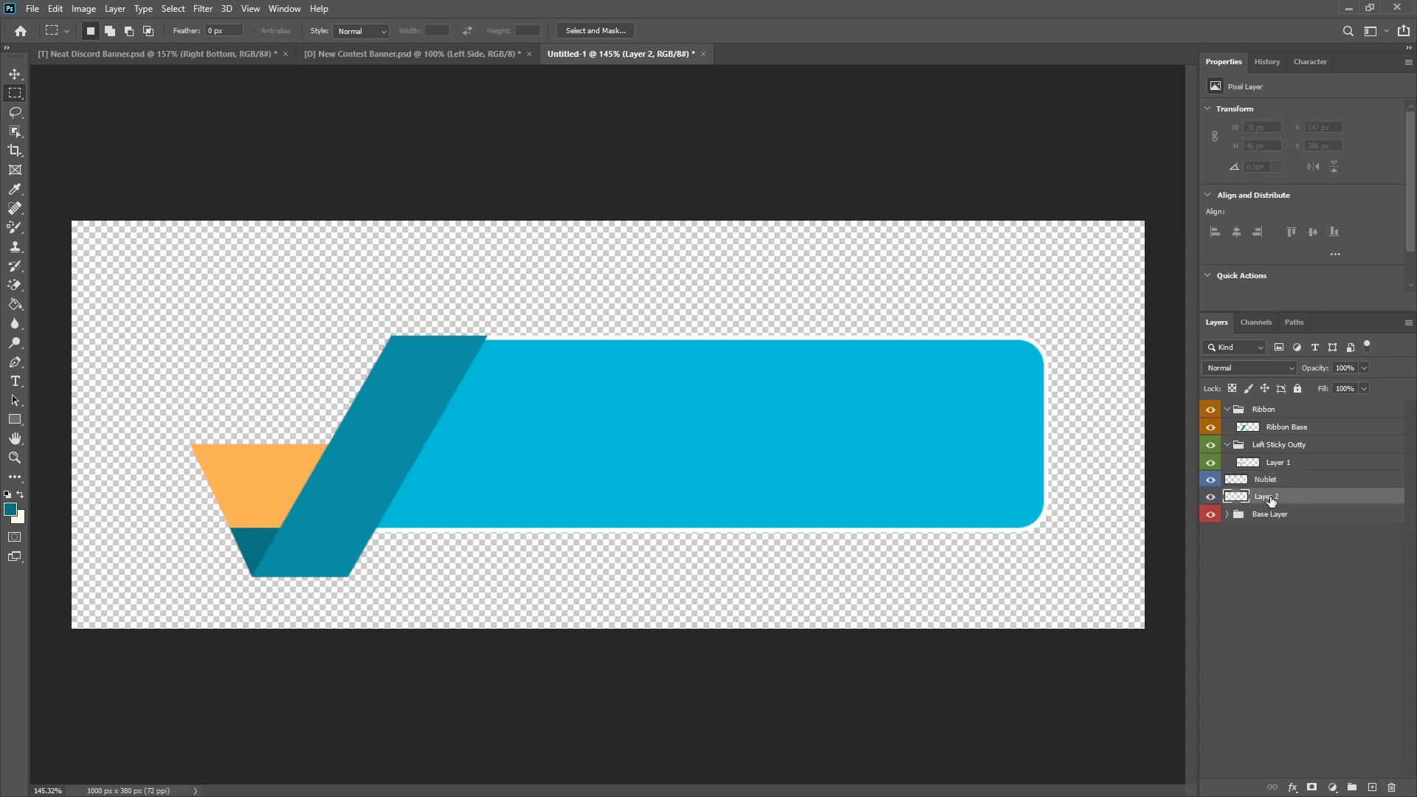
{"action": "left_click_drag", "start_coordinate": [1270, 502], "coordinate": [1257, 516]}
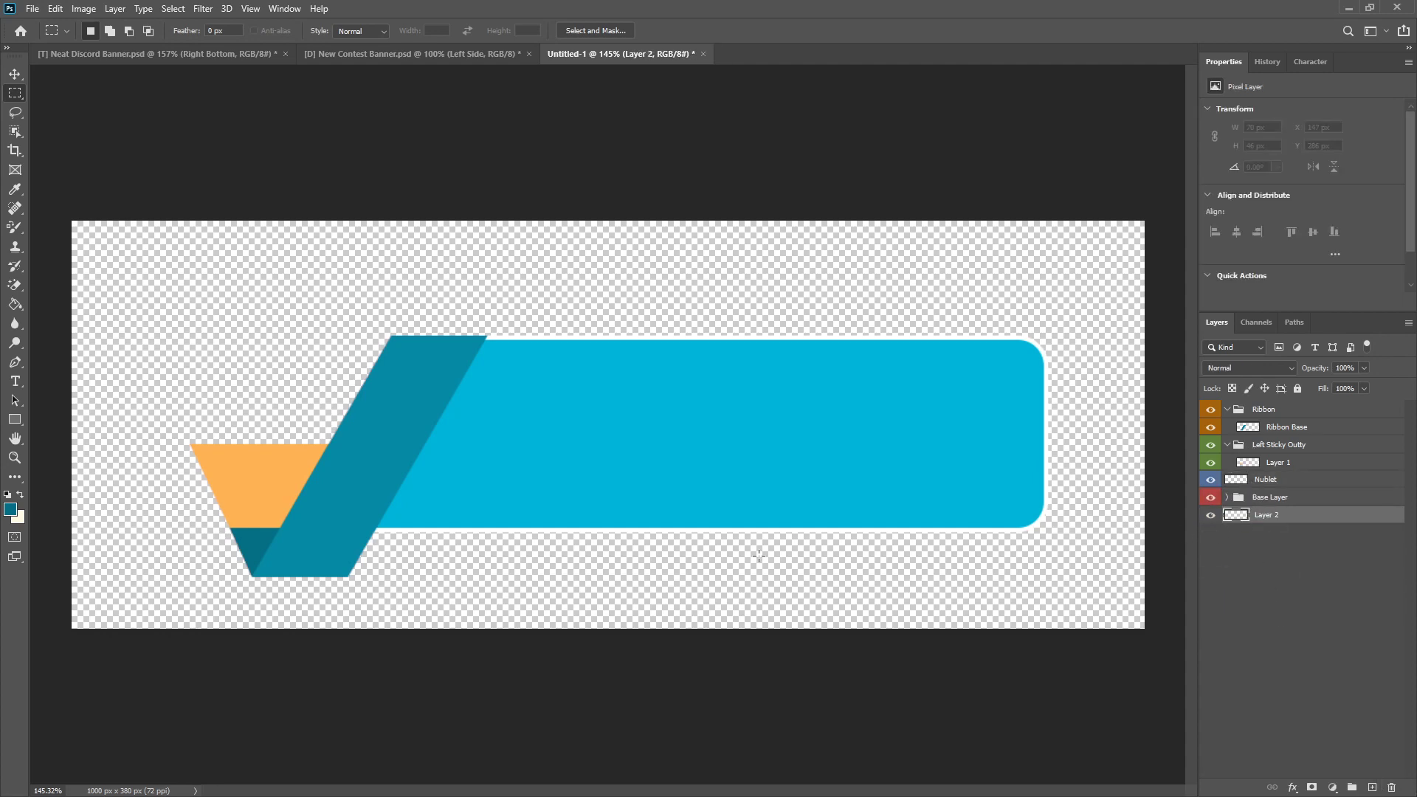
Step: Sample the base's blue 00b4d9 and set the foreground colour to a slightly darker shade of it
{"action": "key", "text": "i"}
{"action": "left_click", "coordinate": [680, 401]}
{"action": "left_click", "coordinate": [10, 509]}
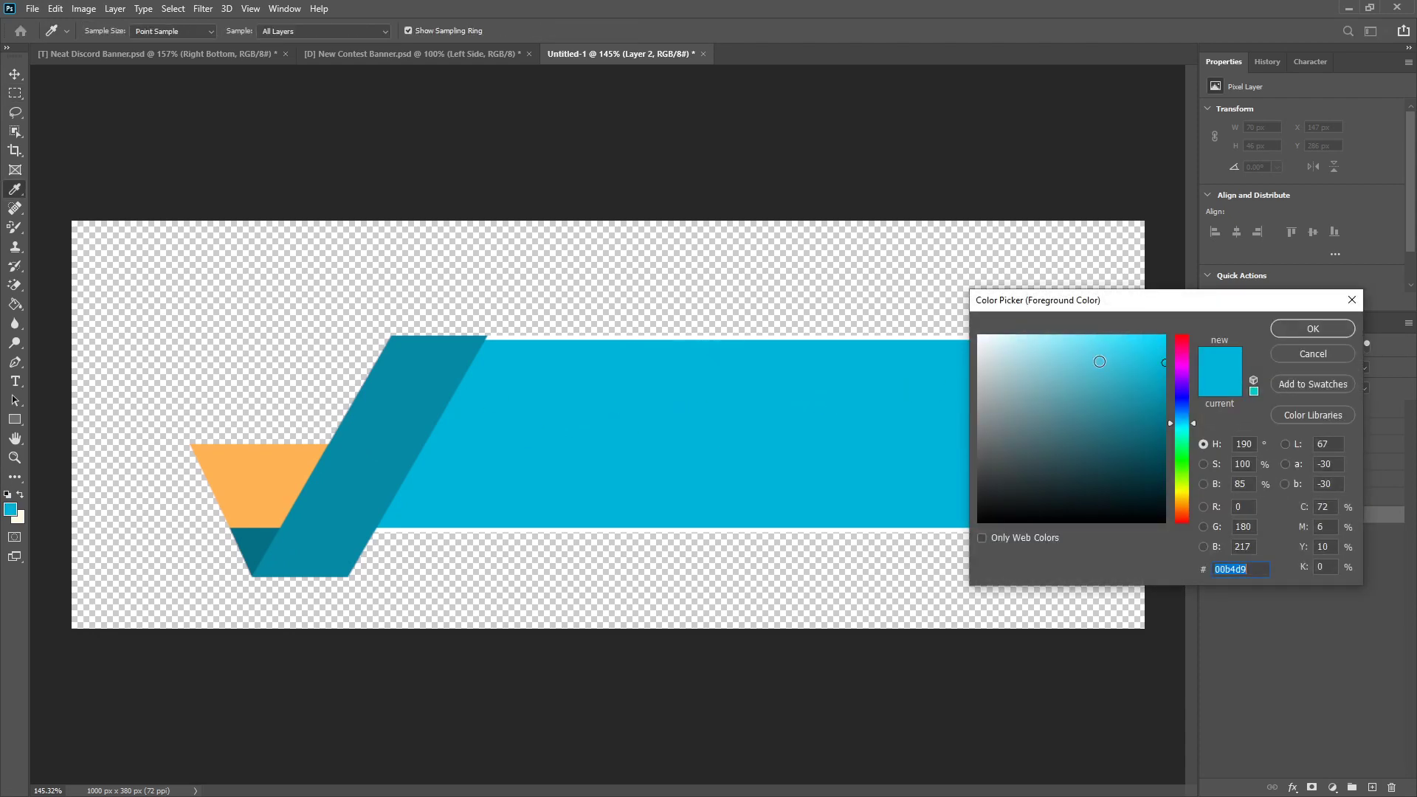
{"action": "left_click", "coordinate": [1162, 381]}
{"action": "left_click", "coordinate": [1281, 329]}
{"action": "key", "text": "m"}
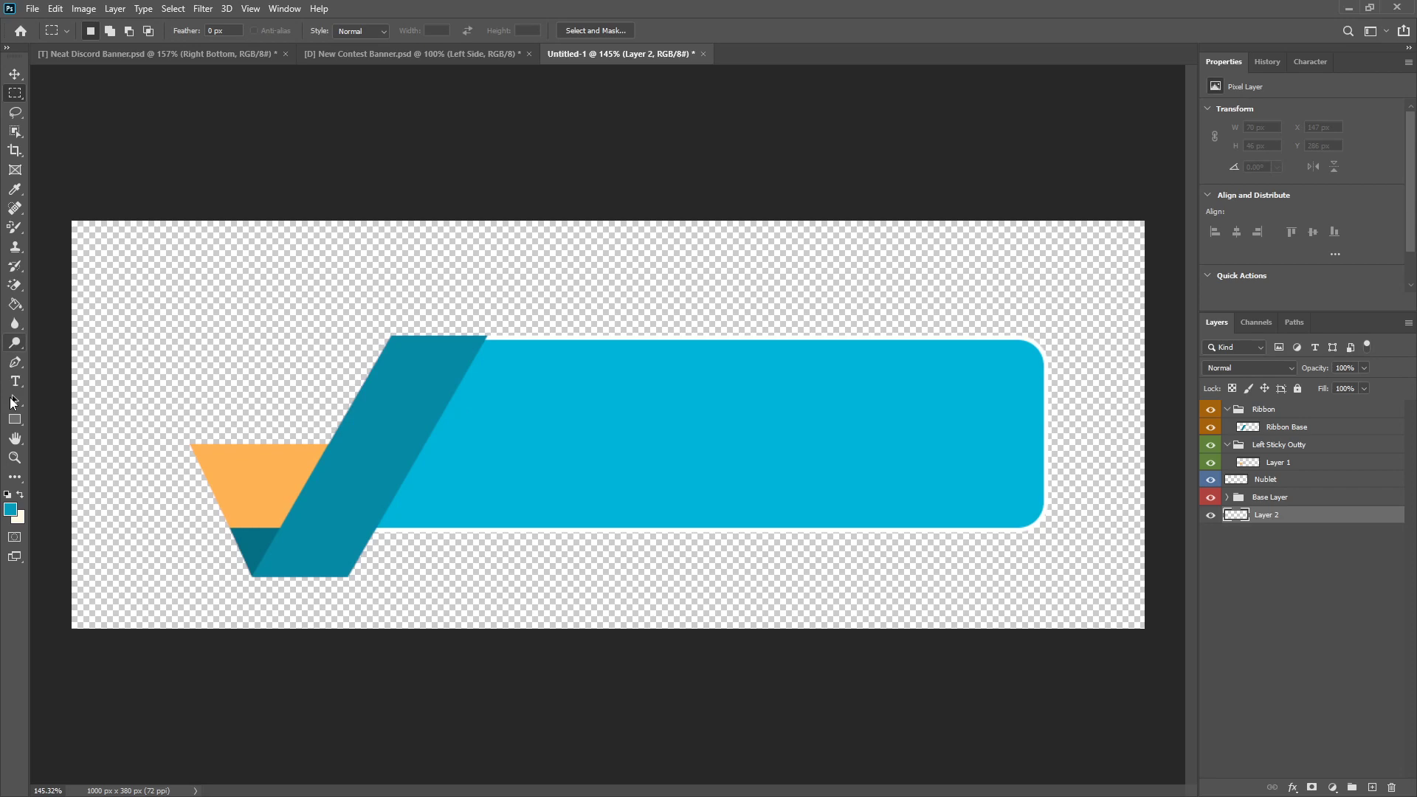
Step: Draw a closed Pen path along the base's lower edge, about 307 × 34 px with a slanted left end, and make it a selection
{"action": "left_click", "coordinate": [18, 366]}
{"action": "scroll", "coordinate": [179, 589], "scroll_direction": "up", "scroll_amount": 3}
{"action": "scroll", "coordinate": [179, 588], "scroll_direction": "up", "scroll_amount": 5}
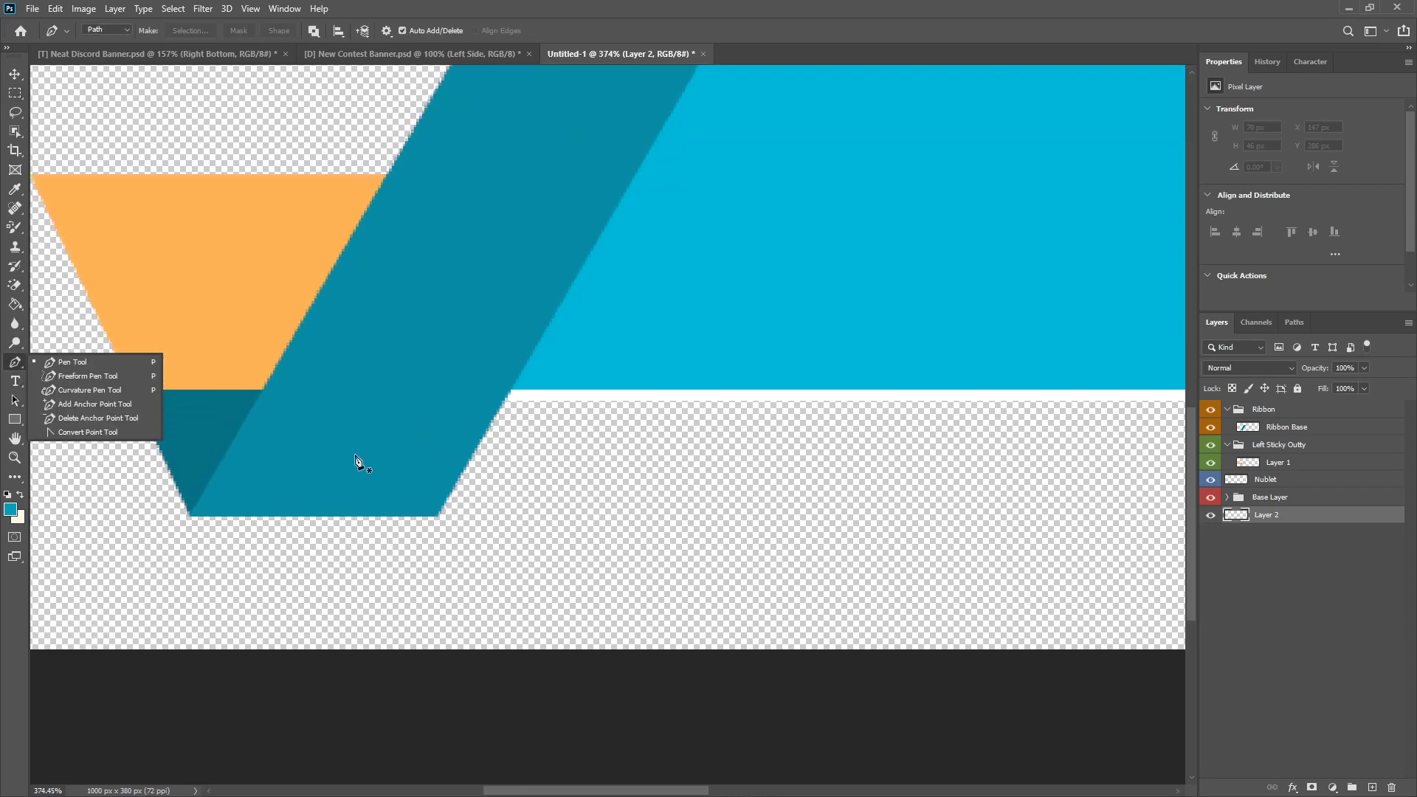
{"action": "left_click", "coordinate": [7, 367]}
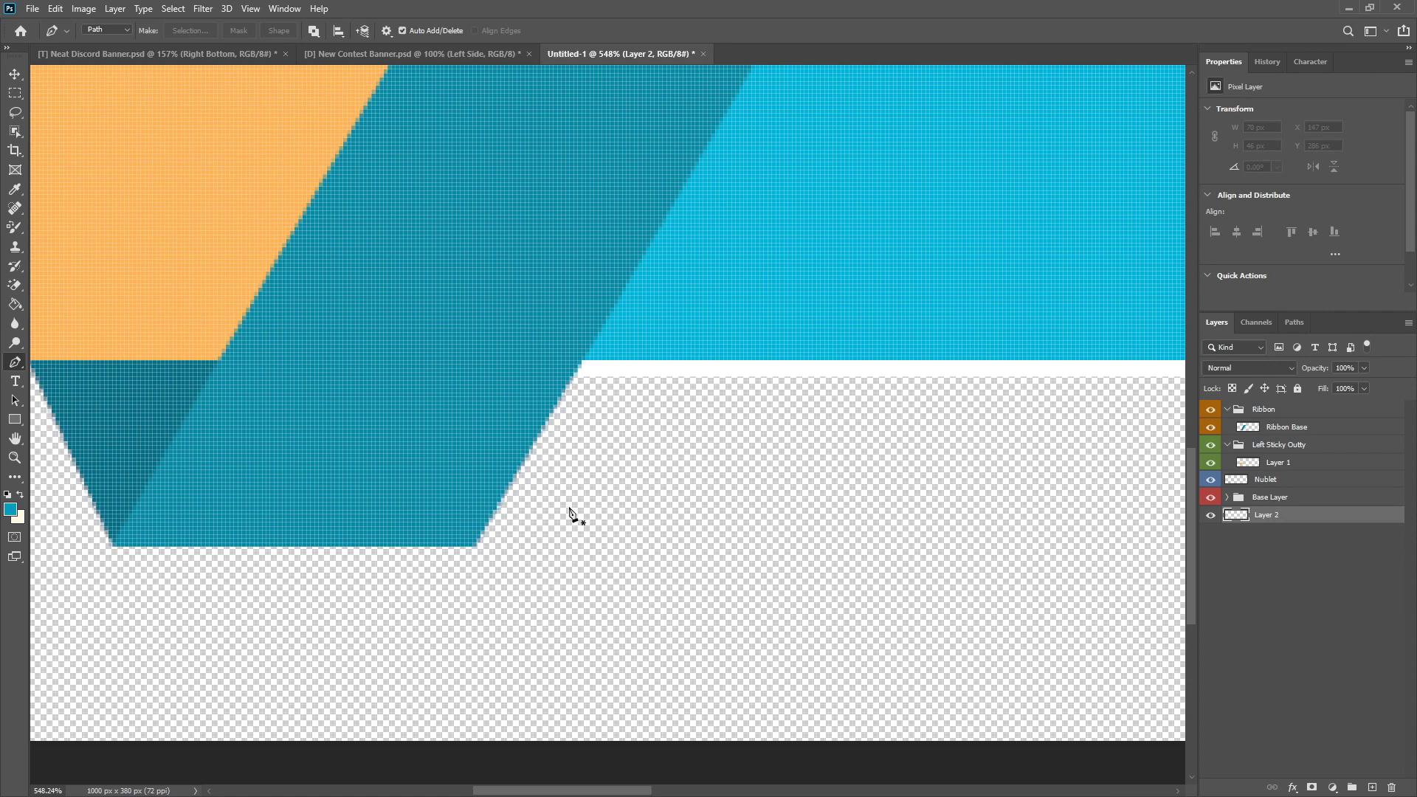
{"action": "scroll", "coordinate": [288, 415], "scroll_direction": "up", "scroll_amount": 2}
{"action": "scroll", "coordinate": [288, 415], "scroll_direction": "up", "scroll_amount": 1}
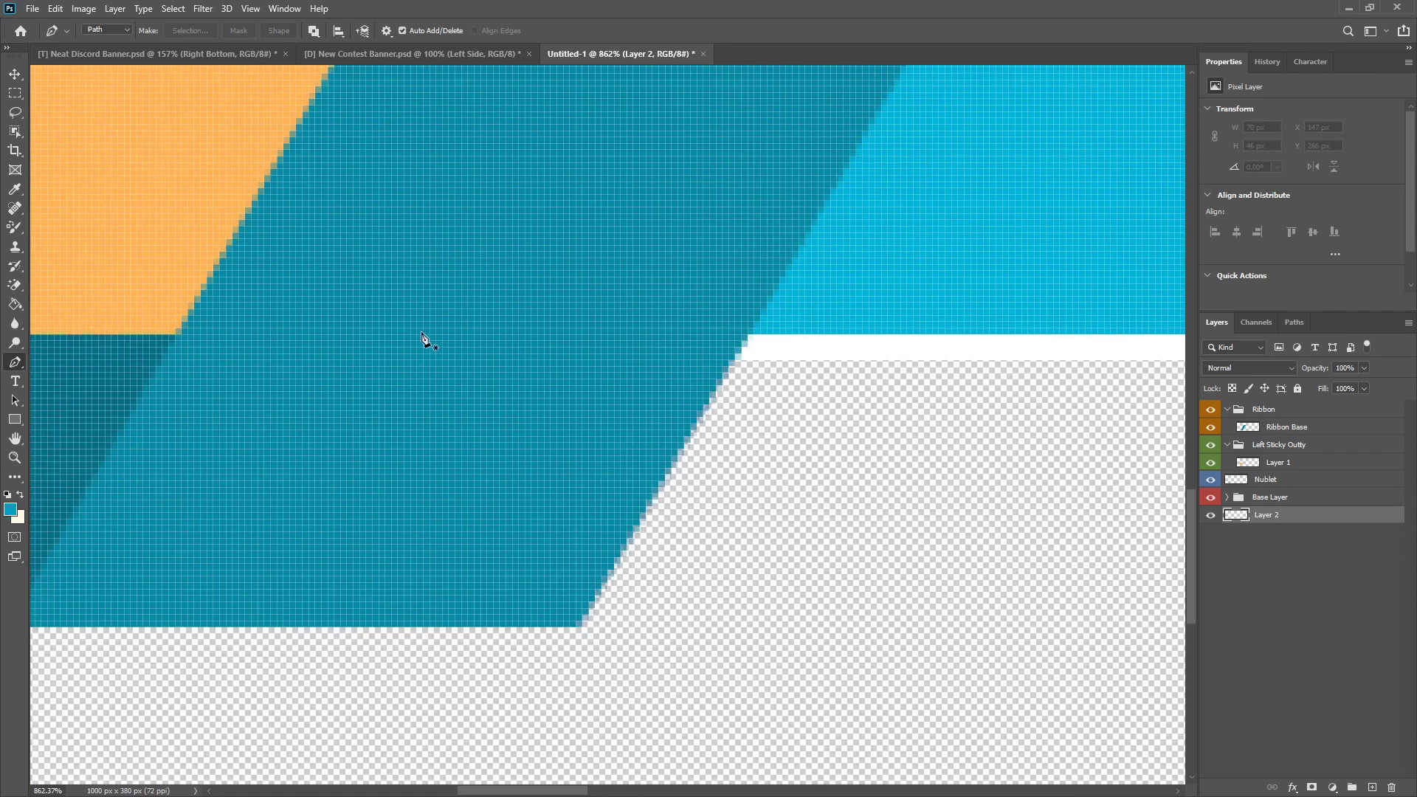
{"action": "left_click", "coordinate": [181, 322]}
{"action": "left_click", "coordinate": [314, 539]}
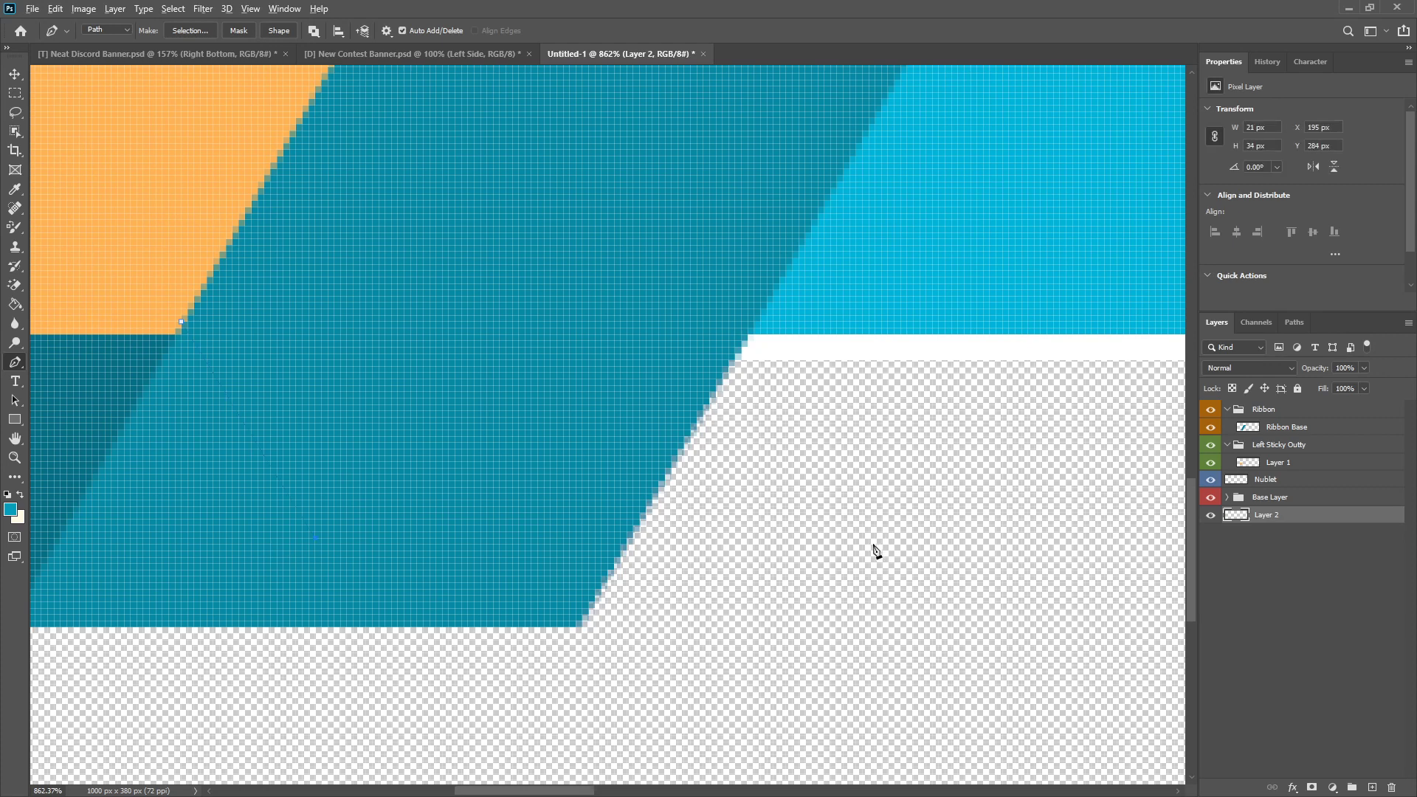
{"action": "scroll", "coordinate": [879, 548], "scroll_direction": "down", "scroll_amount": 20}
{"action": "scroll", "coordinate": [551, 521], "scroll_direction": "up", "scroll_amount": 6}
{"action": "left_click", "coordinate": [628, 595], "text": "shift"}
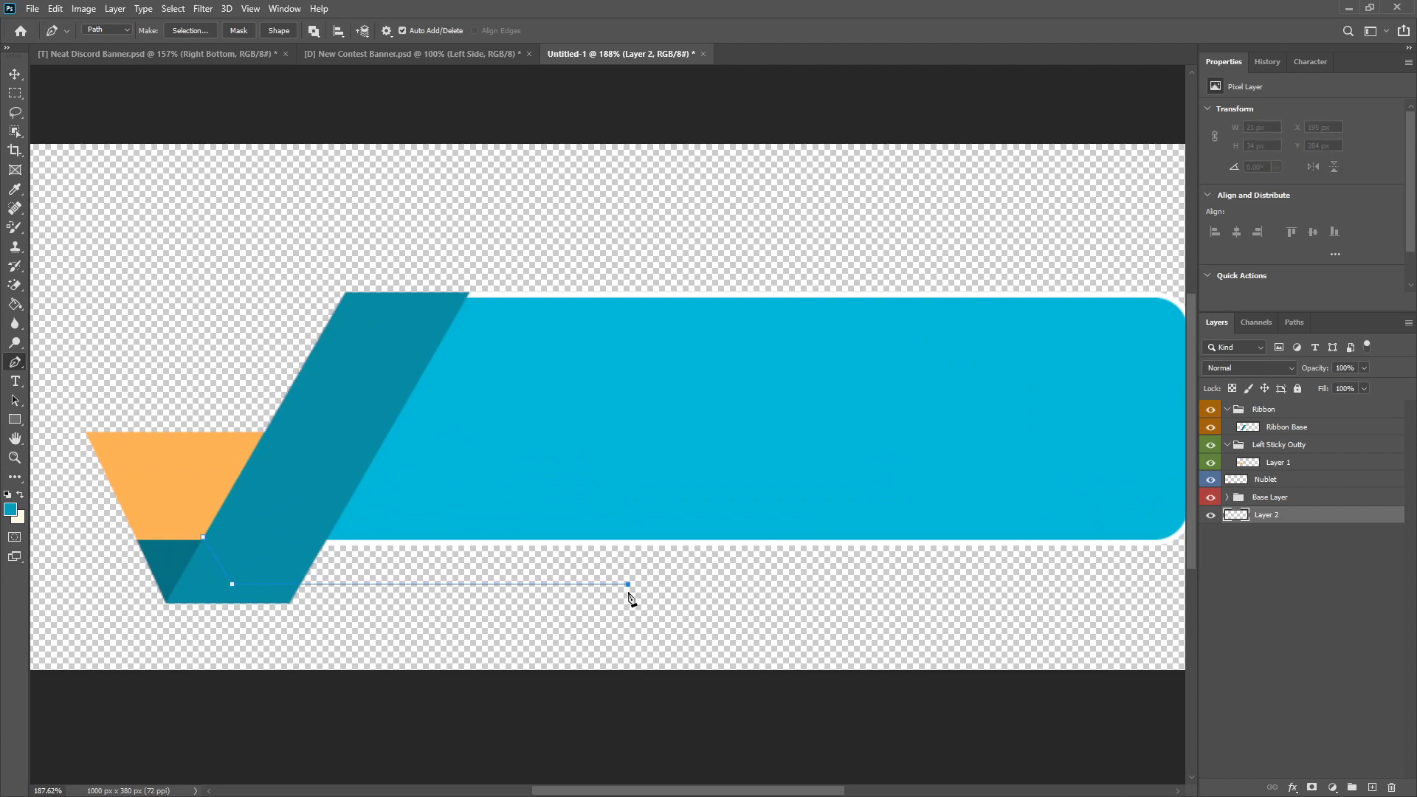
{"action": "left_click", "coordinate": [625, 540], "text": "shift"}
{"action": "left_click", "coordinate": [203, 538]}
{"action": "right_click", "coordinate": [452, 580]}
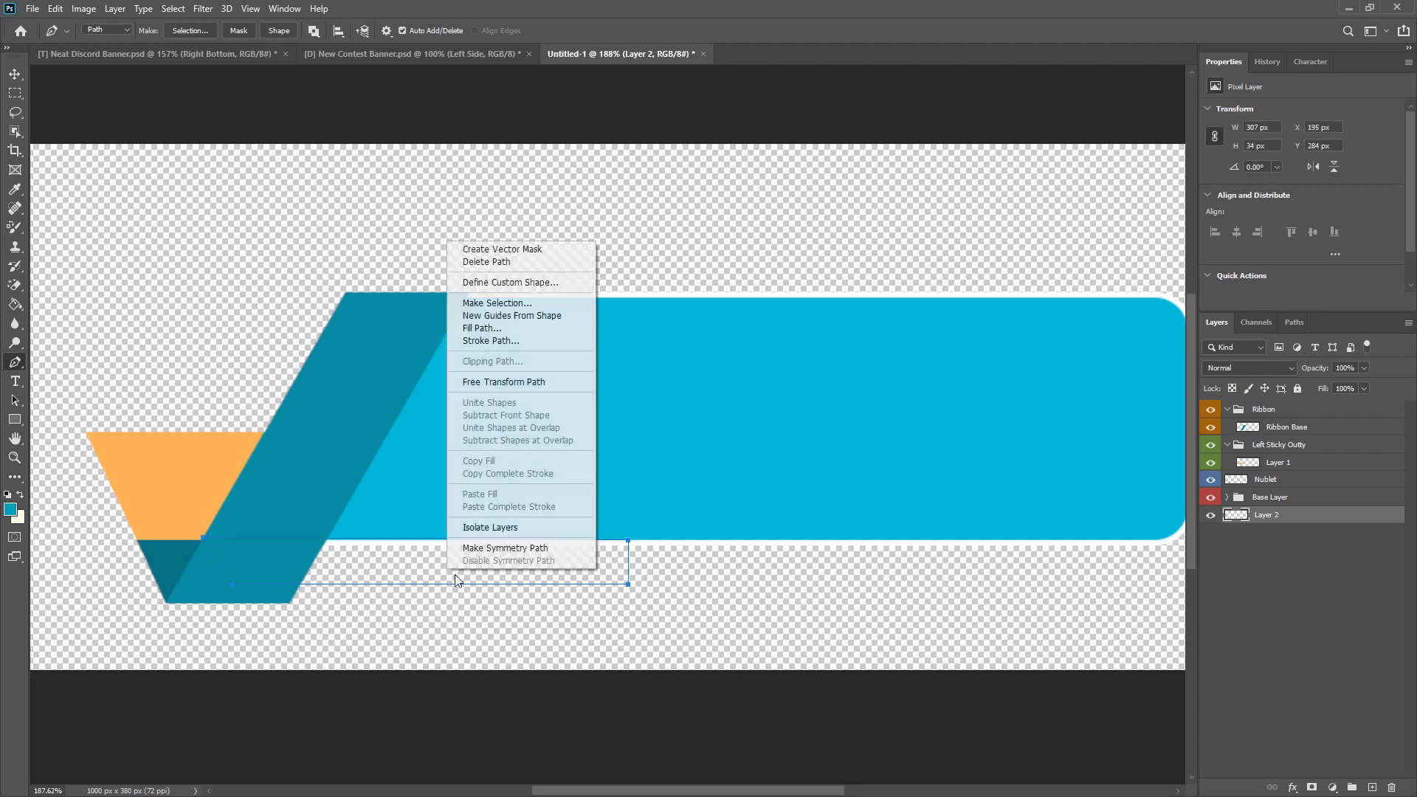
{"action": "left_click", "coordinate": [502, 302]}
{"action": "left_click", "coordinate": [785, 218]}
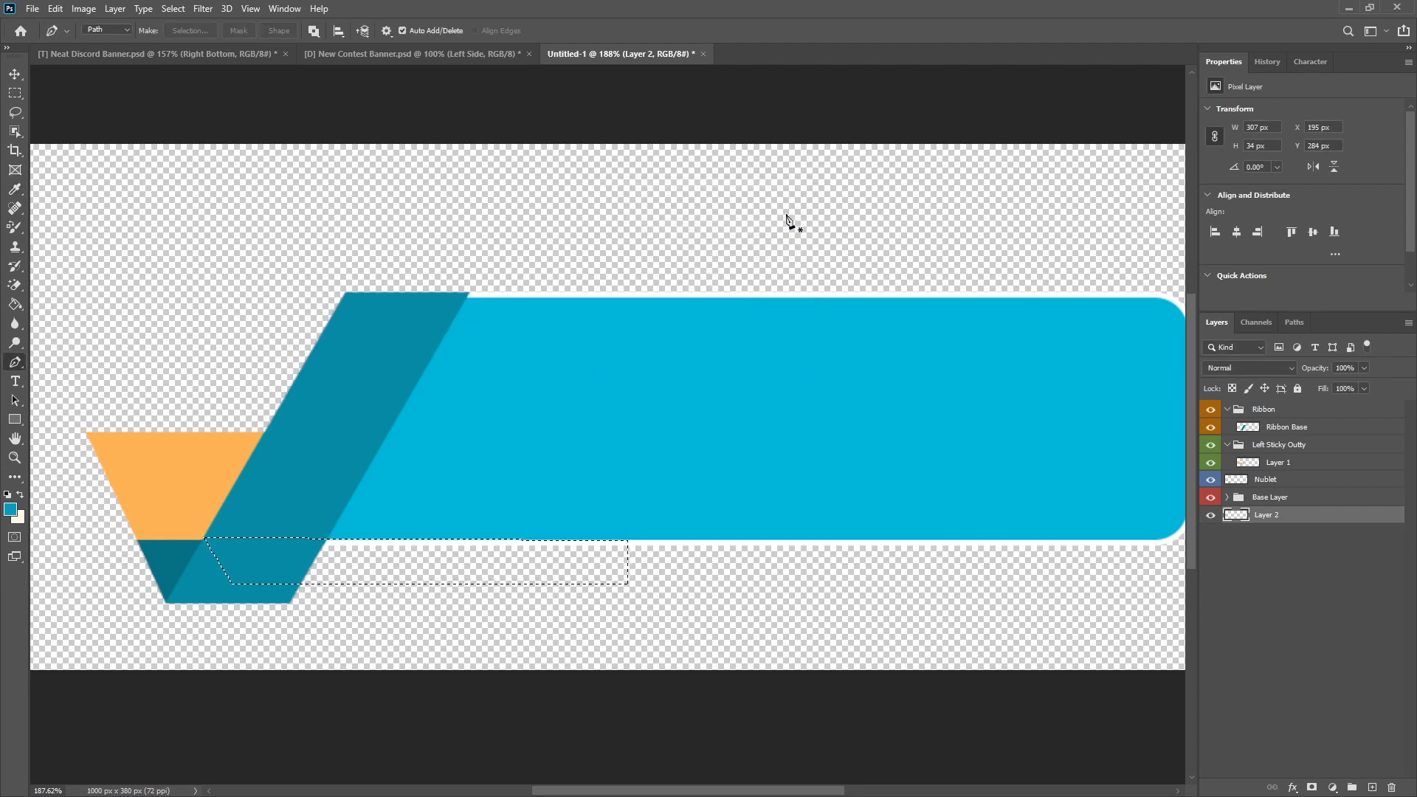
Step: Fill the strip selection with the darker blue of the foreground colour and deselect
{"action": "key", "text": "shift+F5"}
{"action": "left_click", "coordinate": [533, 190]}
{"action": "left_click", "coordinate": [517, 225]}
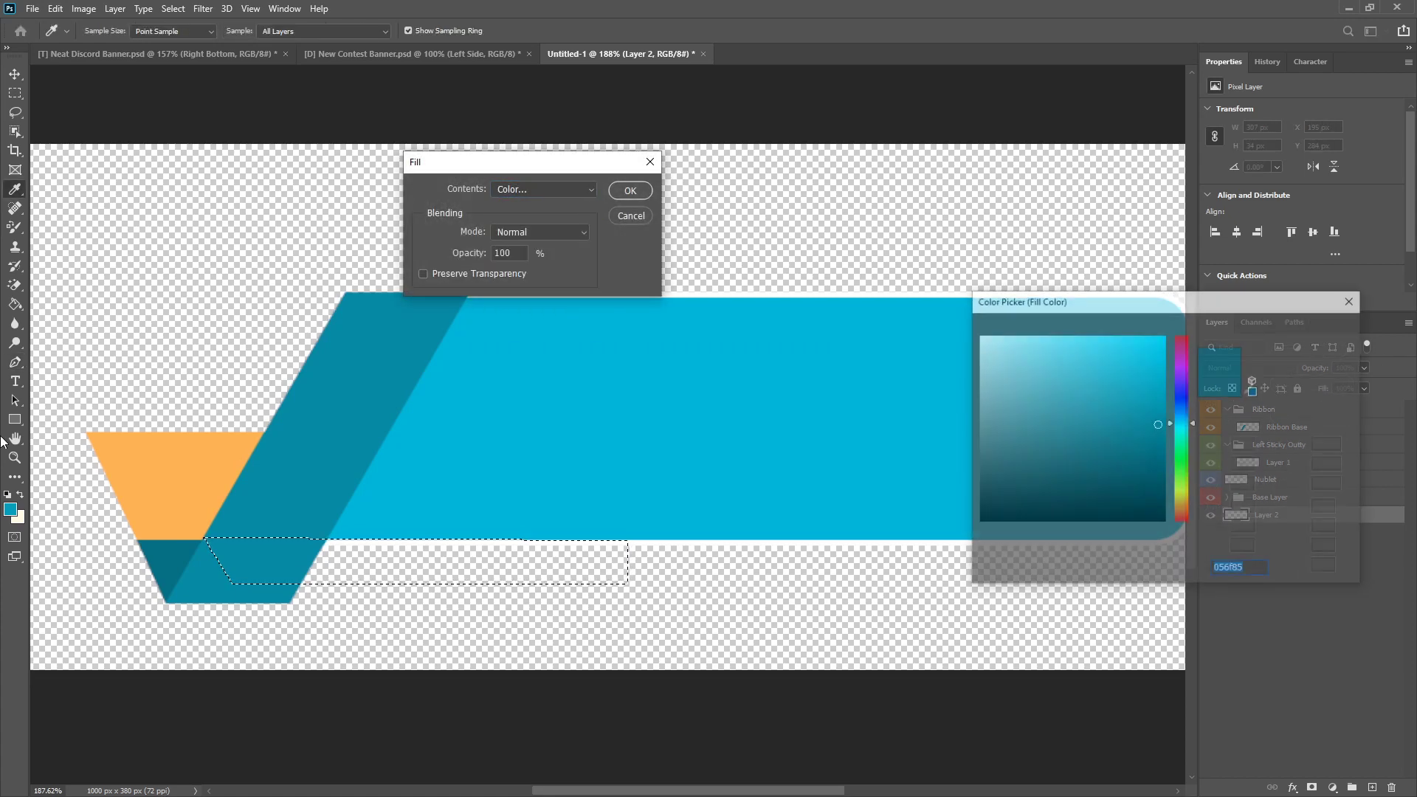
{"action": "left_click", "coordinate": [1297, 325]}
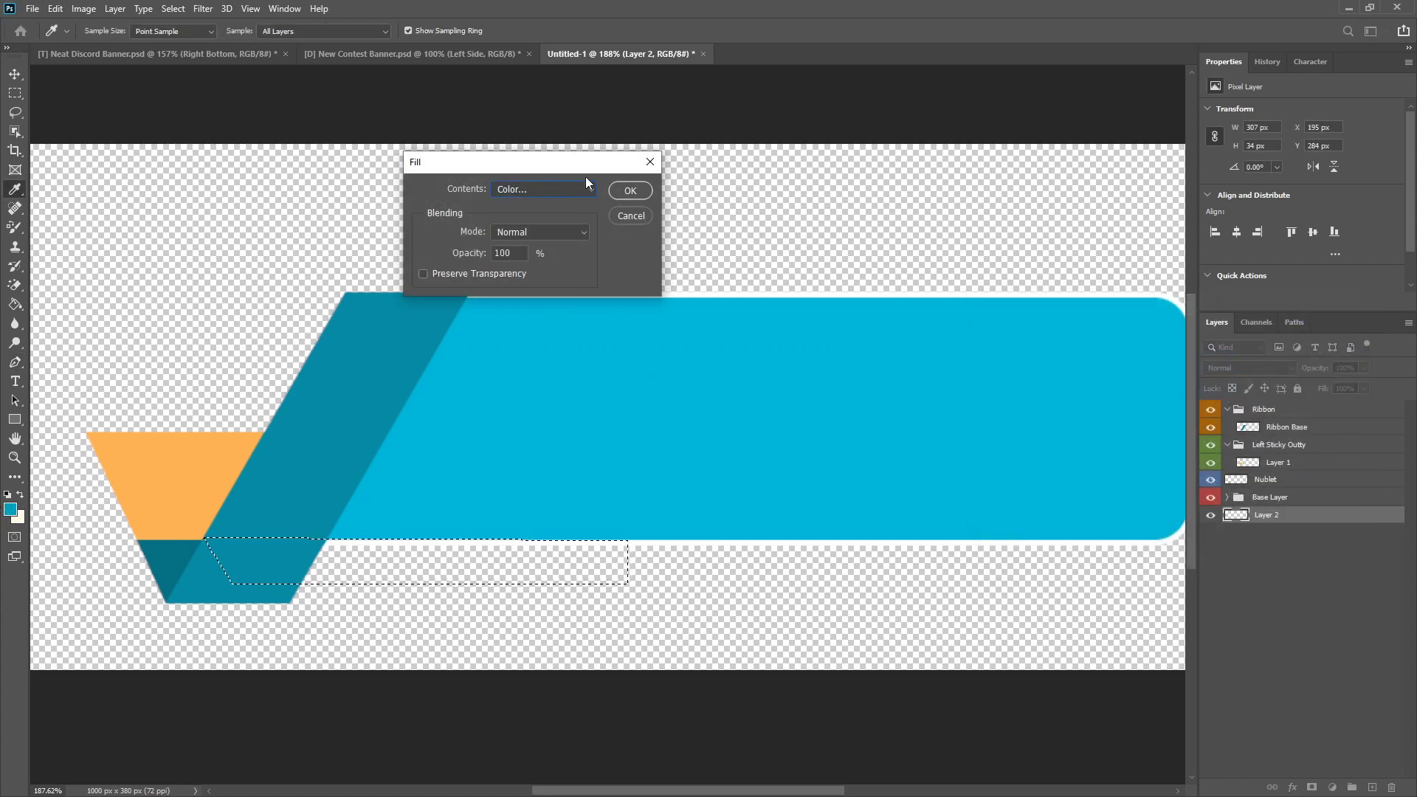
{"action": "left_click", "coordinate": [630, 191]}
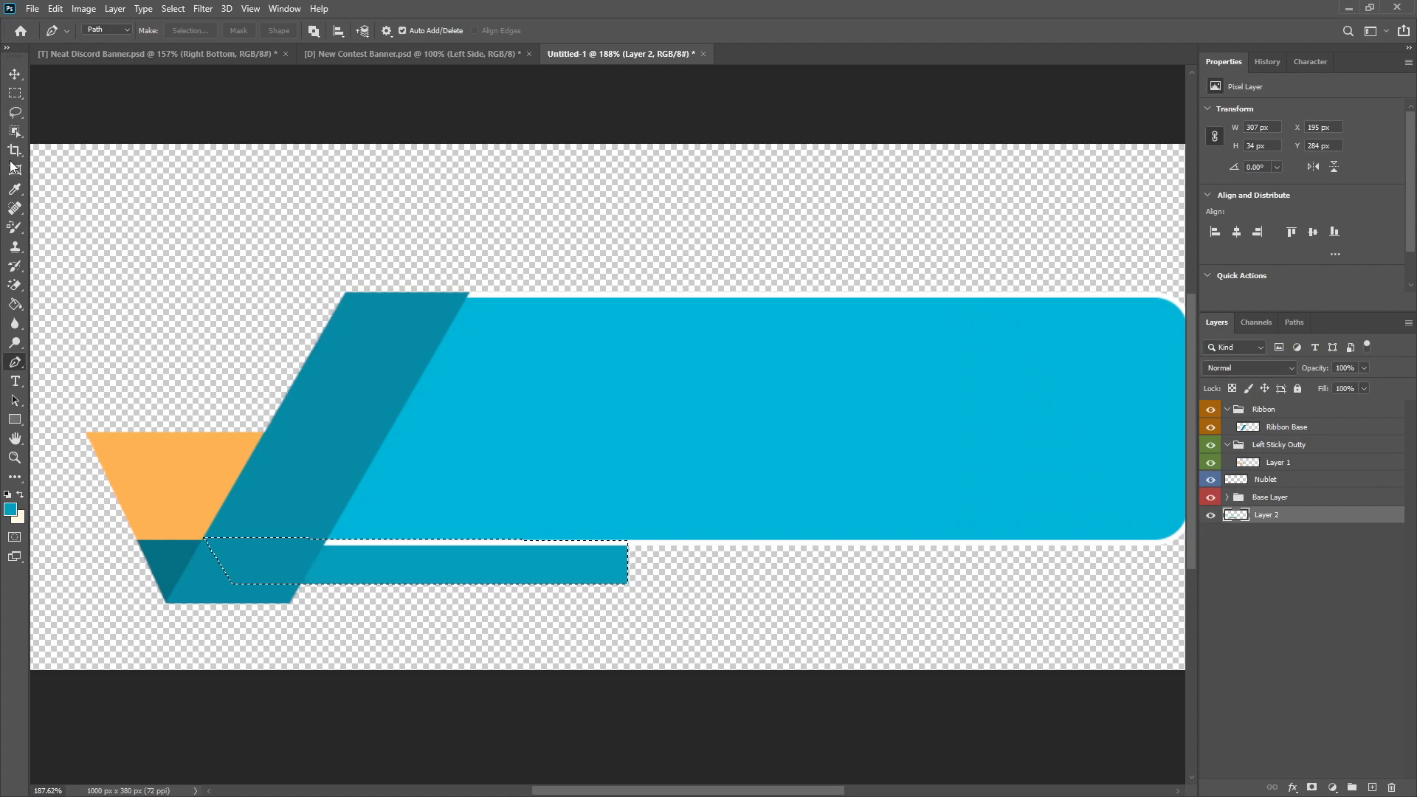
{"action": "left_click", "coordinate": [14, 93]}
{"action": "left_click", "coordinate": [464, 406]}
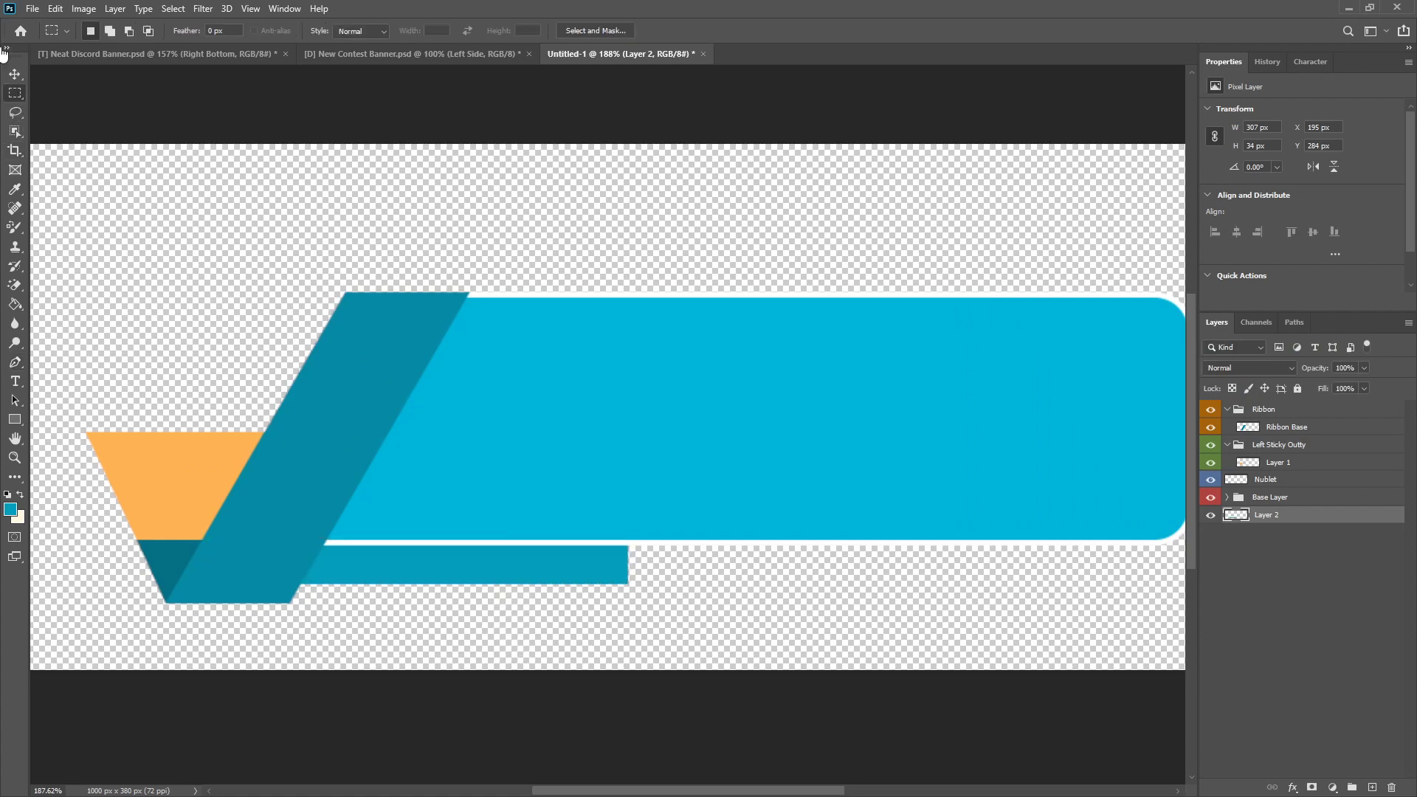
Step: Move the strip out from behind the ribbon to the right half of the base, at about X 544 px
{"action": "left_click", "coordinate": [15, 74]}
{"action": "left_click_drag", "start_coordinate": [468, 560], "coordinate": [461, 592]}
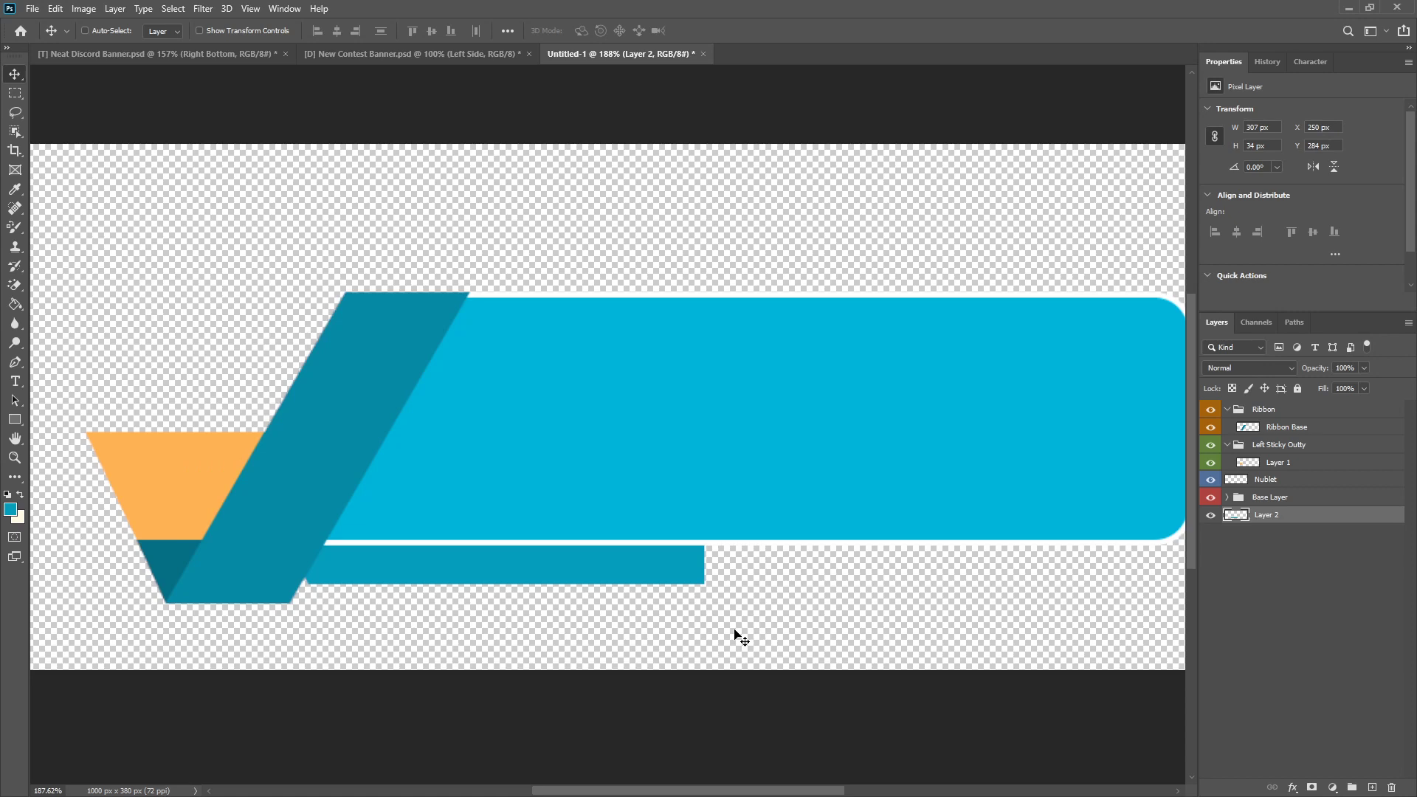
{"action": "scroll", "coordinate": [663, 558], "scroll_direction": "down", "scroll_amount": 11}
{"action": "scroll", "coordinate": [530, 533], "scroll_direction": "up", "scroll_amount": 5}
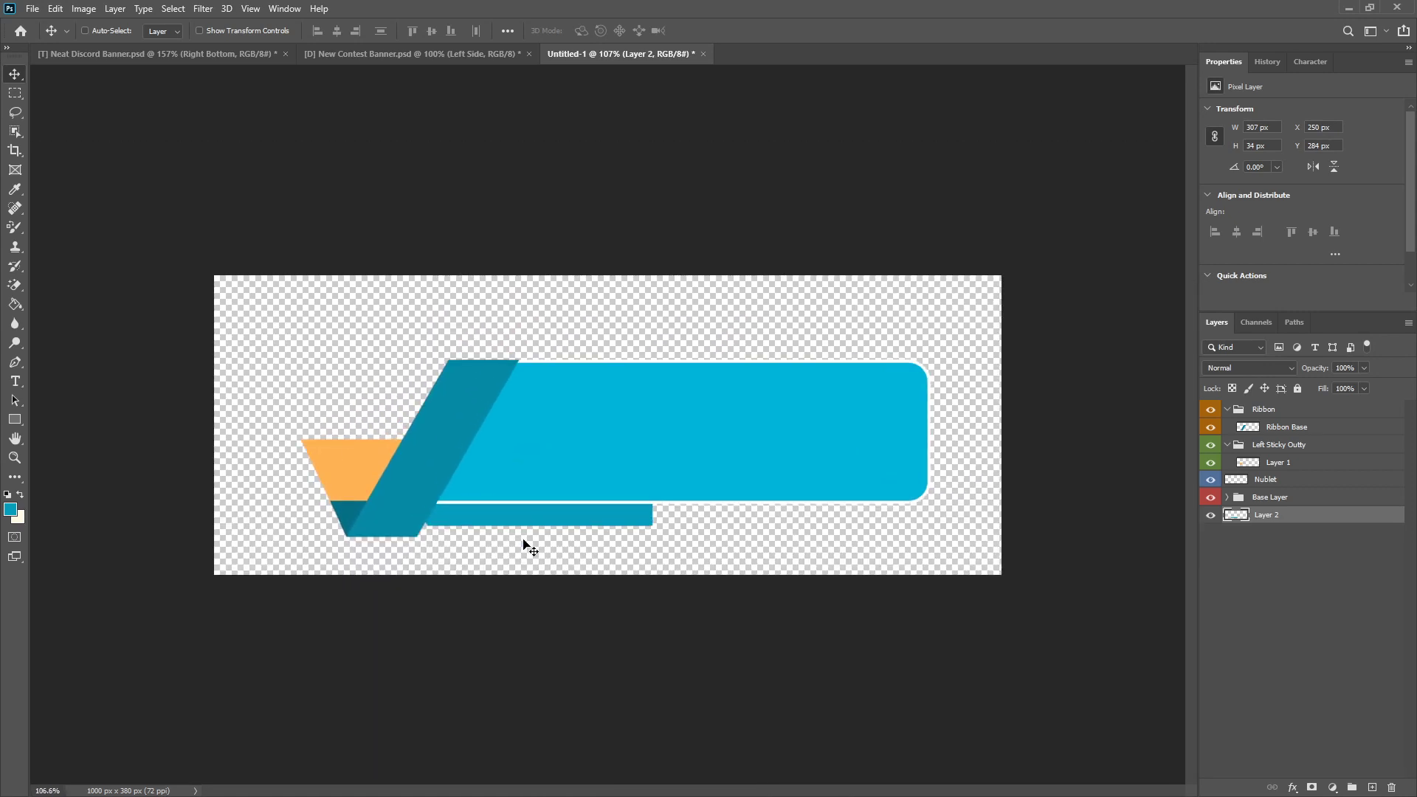
{"action": "scroll", "coordinate": [623, 538], "scroll_direction": "up", "scroll_amount": 2}
{"action": "scroll", "coordinate": [623, 563], "scroll_direction": "down", "scroll_amount": 2}
{"action": "scroll", "coordinate": [528, 528], "scroll_direction": "up", "scroll_amount": 1}
{"action": "left_click_drag", "start_coordinate": [528, 529], "coordinate": [775, 541]}
{"action": "scroll", "coordinate": [685, 551], "scroll_direction": "up", "scroll_amount": 5}
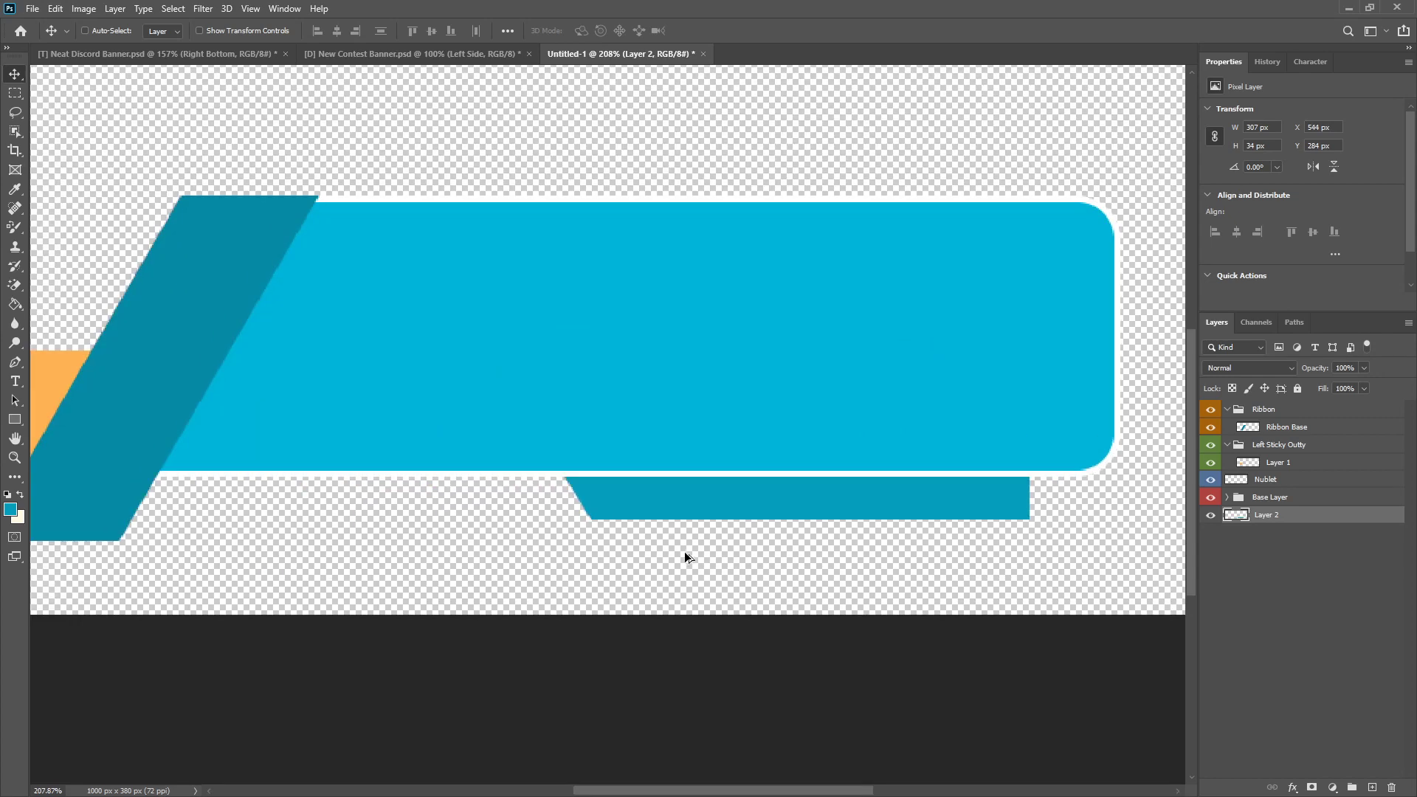
Step: Align the strip's top edge with the bottom of the base's white outline, at Y 289 px
{"action": "mouse_move", "coordinate": [599, 445]}
{"action": "left_mouse_down"}
{"action": "mouse_move", "coordinate": [600, 483]}
{"action": "mouse_move", "coordinate": [604, 470]}
{"action": "left_mouse_up"}
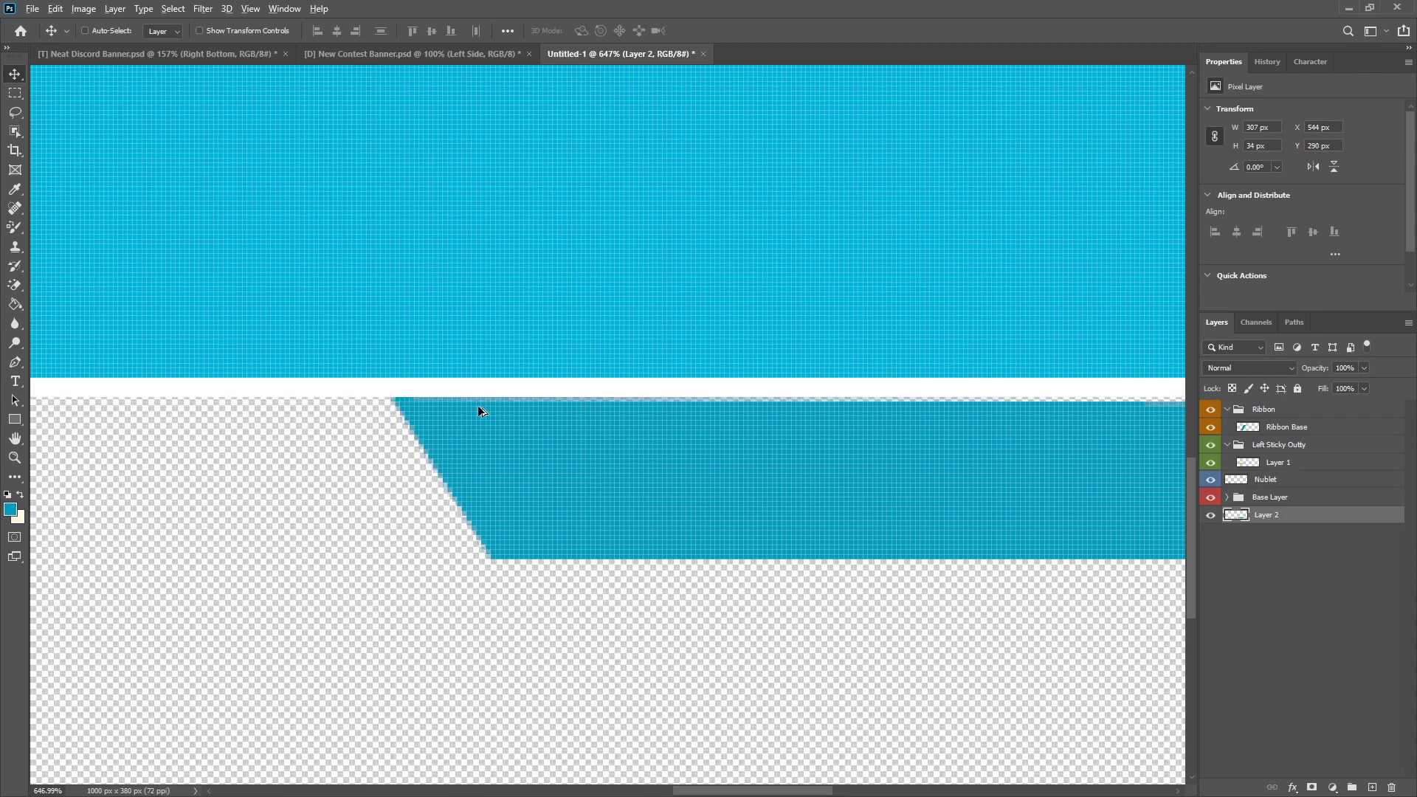
{"action": "scroll", "coordinate": [269, 371], "scroll_direction": "up", "scroll_amount": 5}
{"action": "left_click_drag", "start_coordinate": [398, 484], "coordinate": [405, 463]}
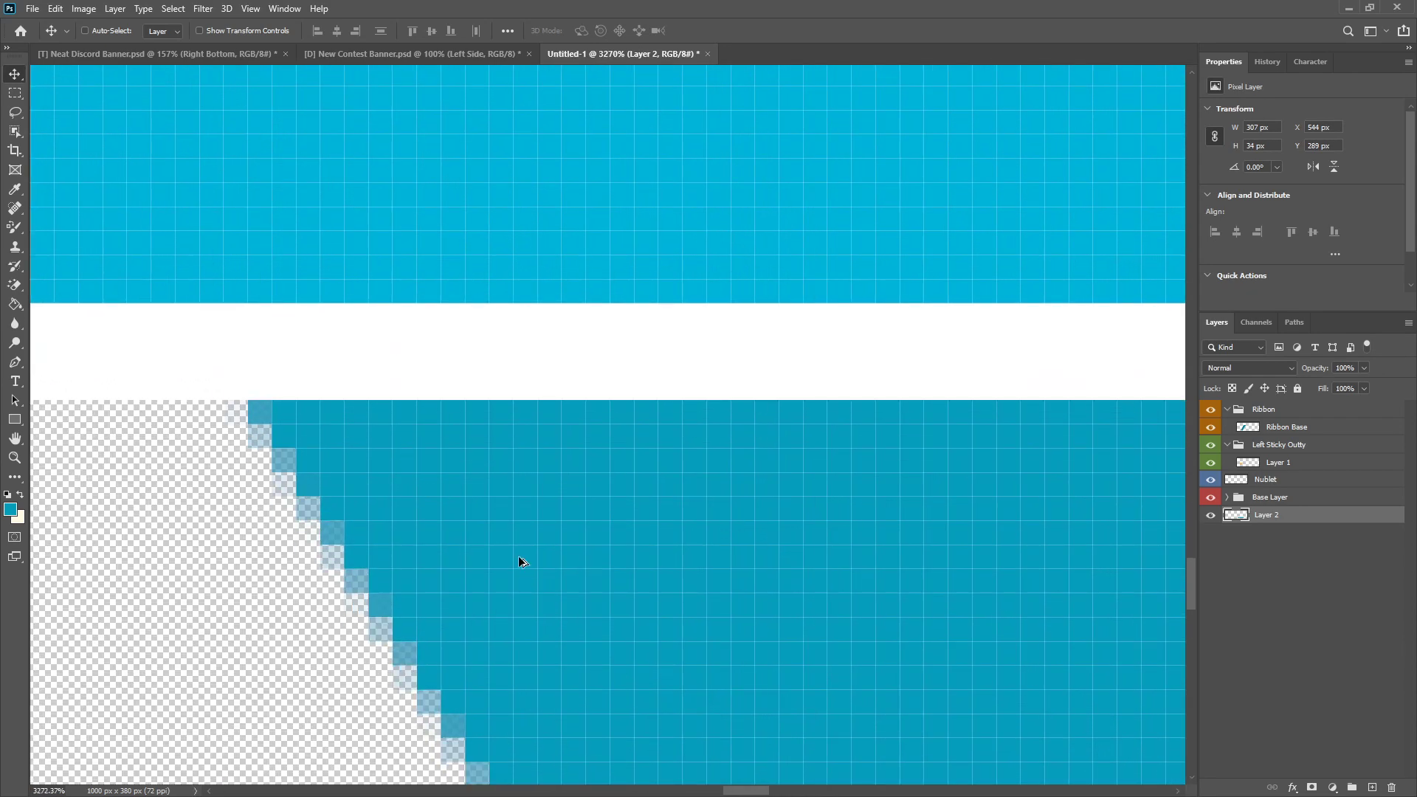
{"action": "scroll", "coordinate": [522, 564], "scroll_direction": "down", "scroll_amount": 10}
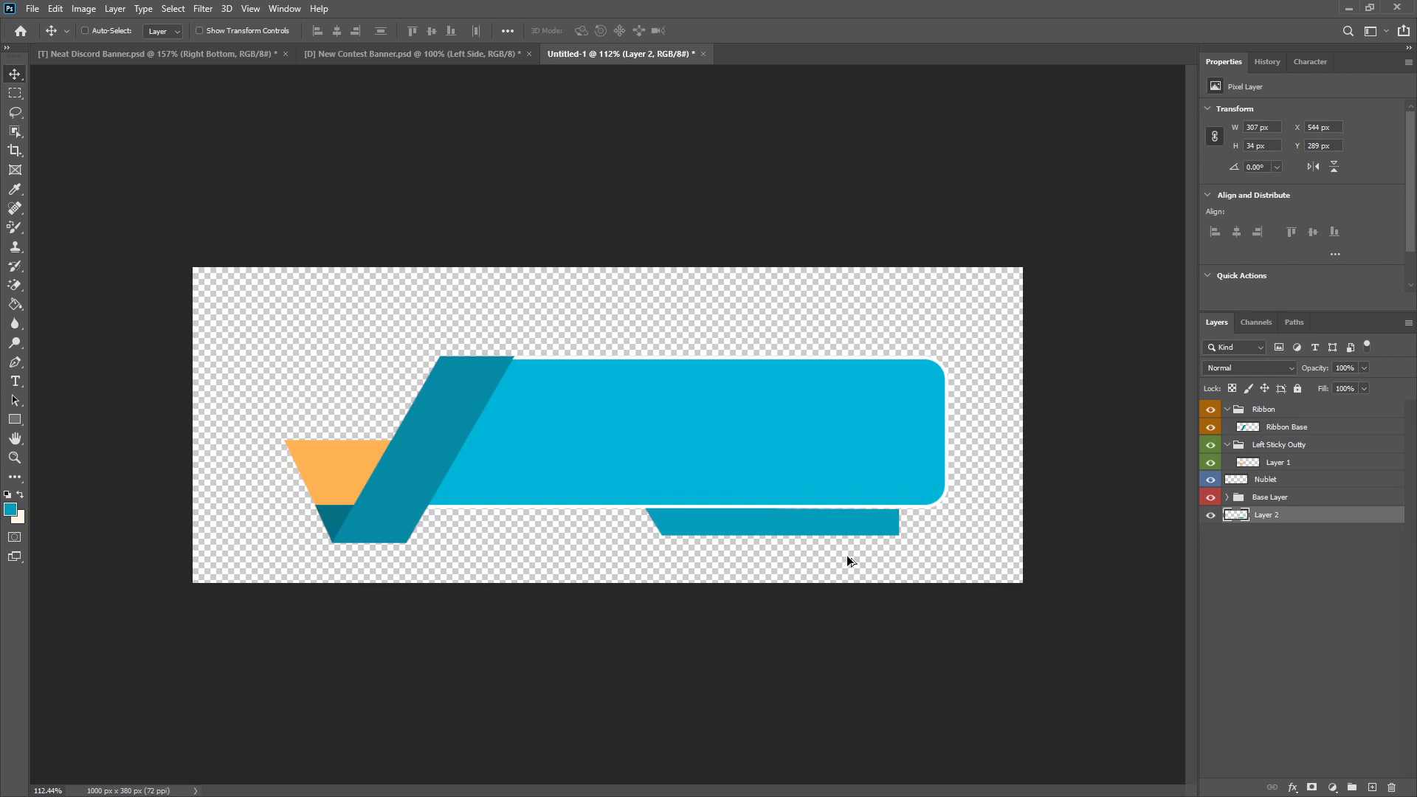
Step: Select an area of about 188 × 4 px along the strip's faint upper edge, fill it with the same blue and deselect
{"action": "scroll", "coordinate": [841, 561], "scroll_direction": "up", "scroll_amount": 5}
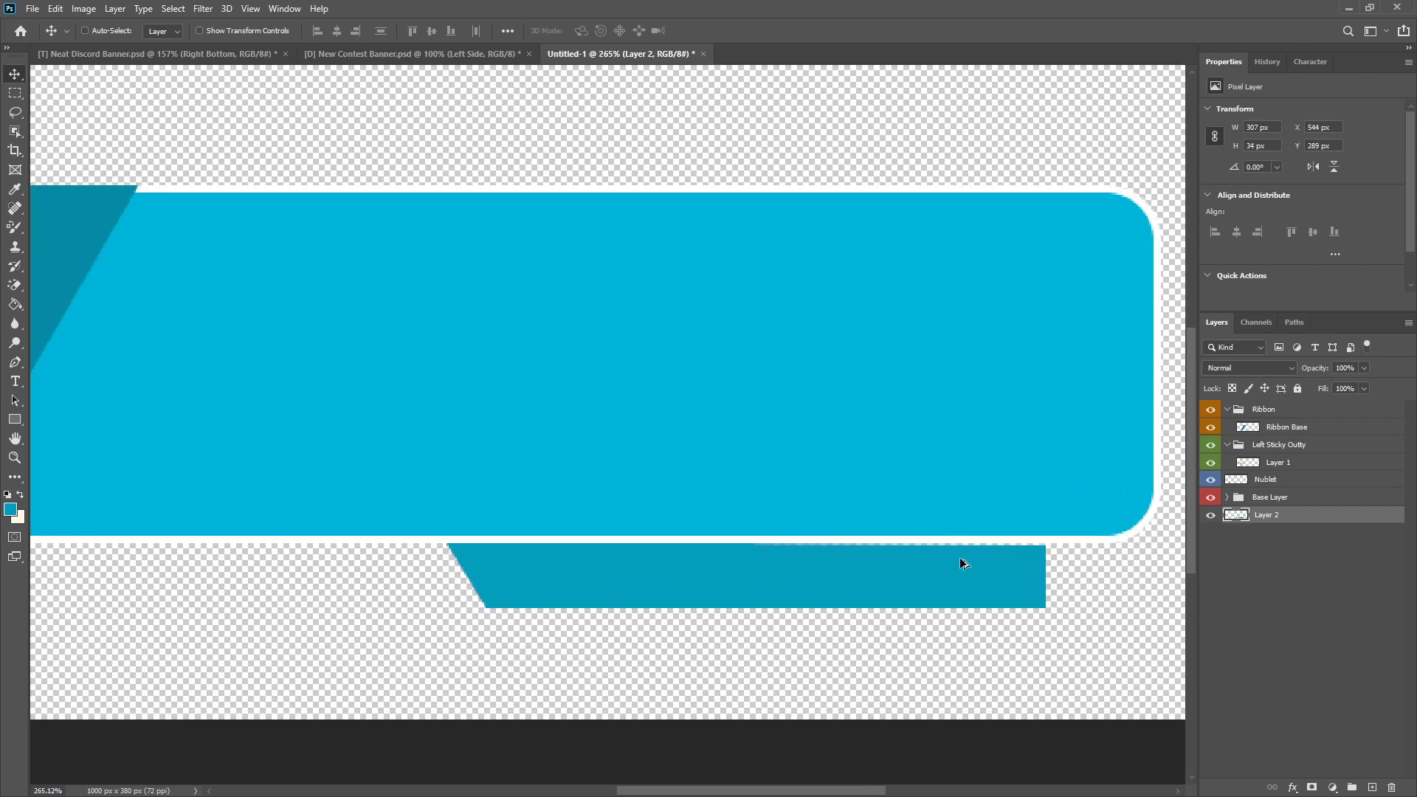
{"action": "scroll", "coordinate": [1060, 553], "scroll_direction": "up", "scroll_amount": 5}
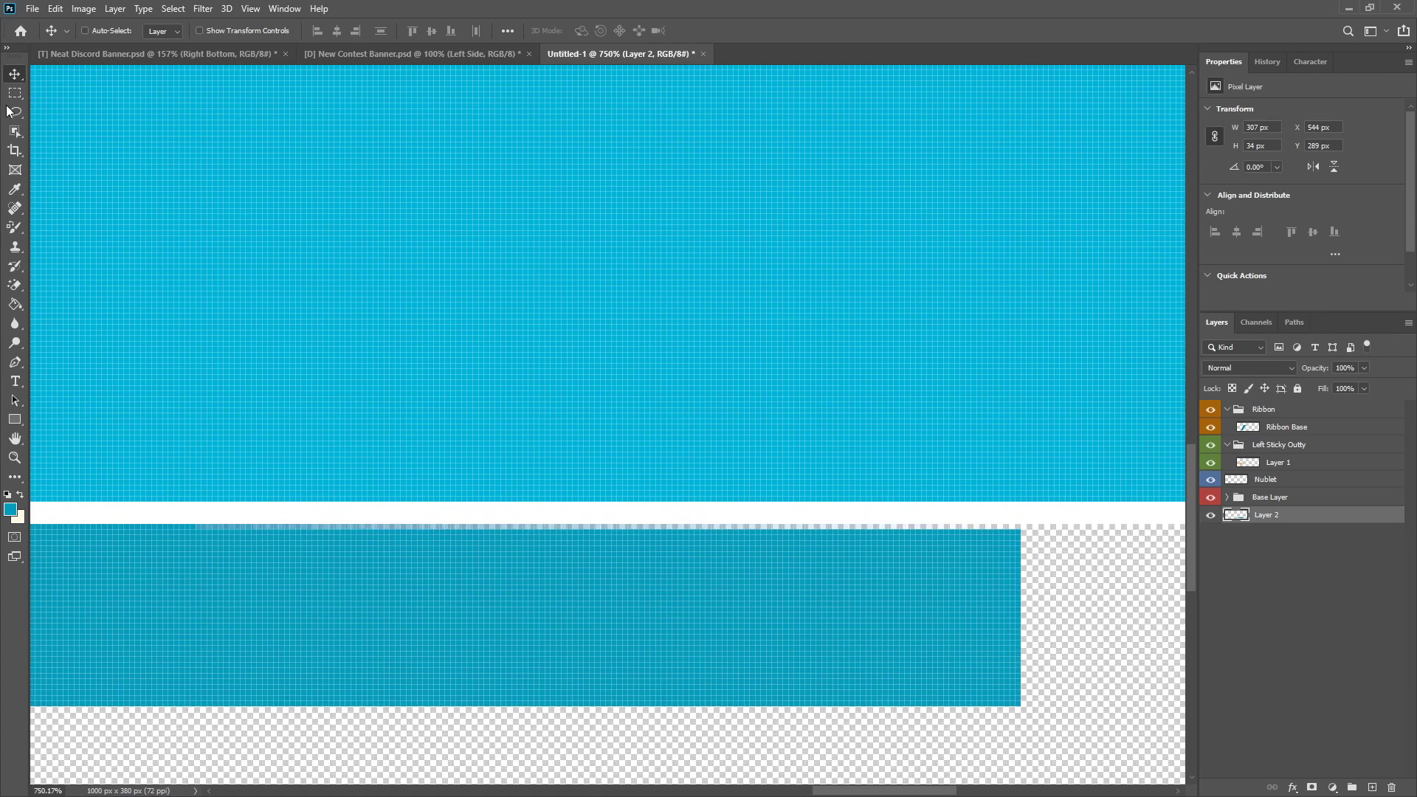
{"action": "key", "text": "m"}
{"action": "scroll", "coordinate": [1059, 538], "scroll_direction": "up", "scroll_amount": 4}
{"action": "left_click_drag", "start_coordinate": [1017, 537], "coordinate": [326, 578]}
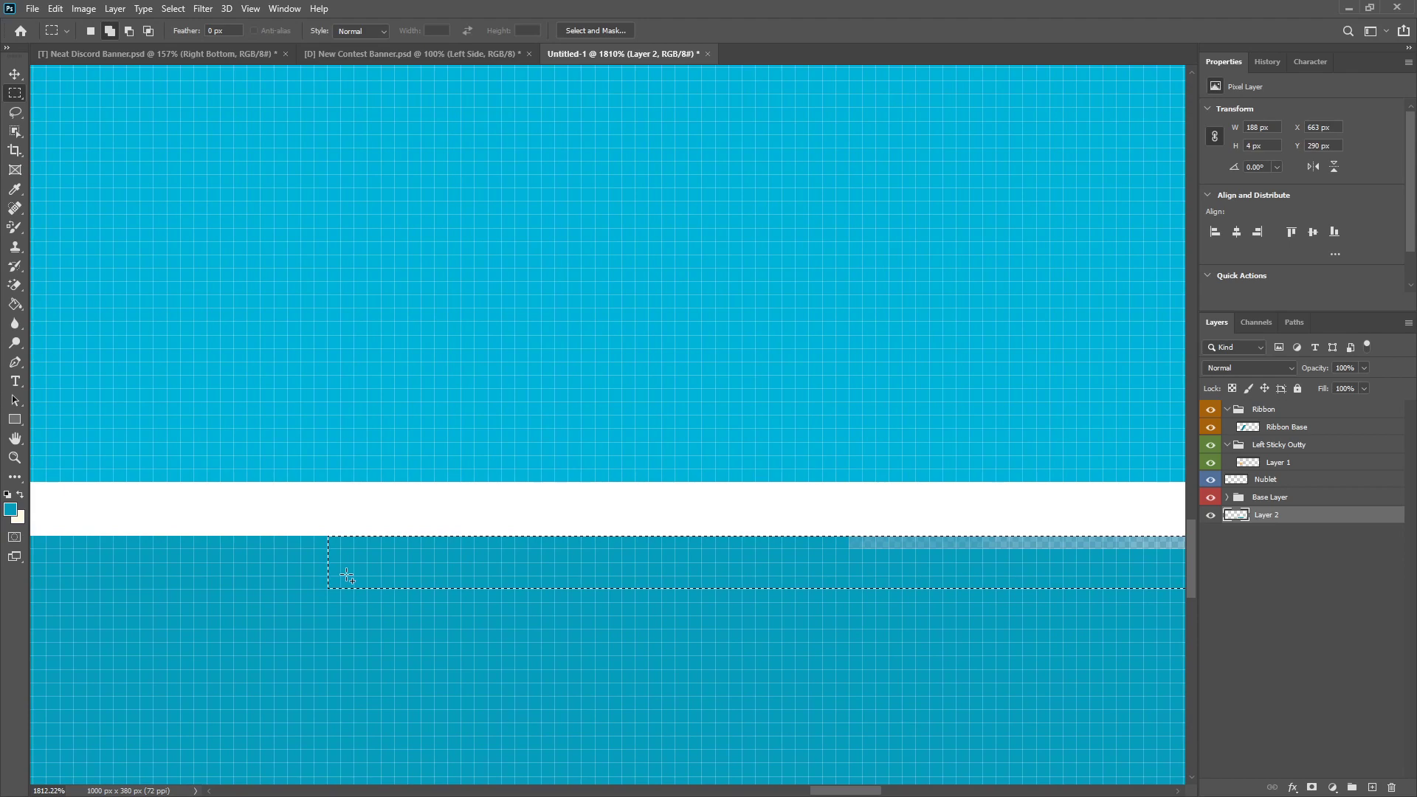
{"action": "key", "text": "shift+BackSpace"}
{"action": "left_click", "coordinate": [628, 189]}
{"action": "right_click", "coordinate": [284, 276]}
{"action": "left_click", "coordinate": [310, 280]}
Step: Select the slanted left end of the strip on Layer 2 and copy it to a new layer
{"action": "scroll", "coordinate": [315, 478], "scroll_direction": "down", "scroll_amount": 8}
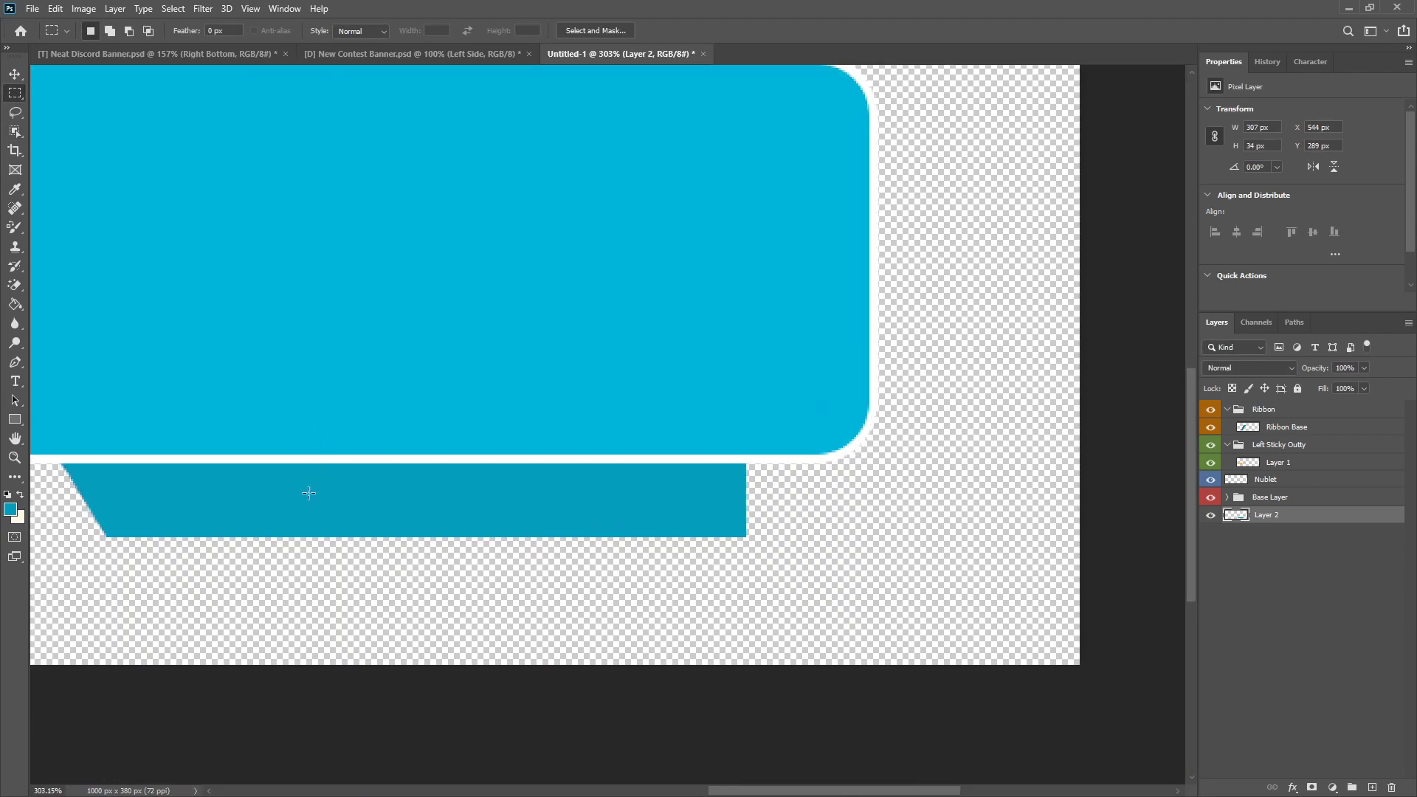
{"action": "scroll", "coordinate": [316, 478], "scroll_direction": "down", "scroll_amount": 5}
{"action": "scroll", "coordinate": [1034, 561], "scroll_direction": "up", "scroll_amount": 3}
{"action": "scroll", "coordinate": [1034, 561], "scroll_direction": "down", "scroll_amount": 2}
{"action": "scroll", "coordinate": [984, 558], "scroll_direction": "up", "scroll_amount": 2}
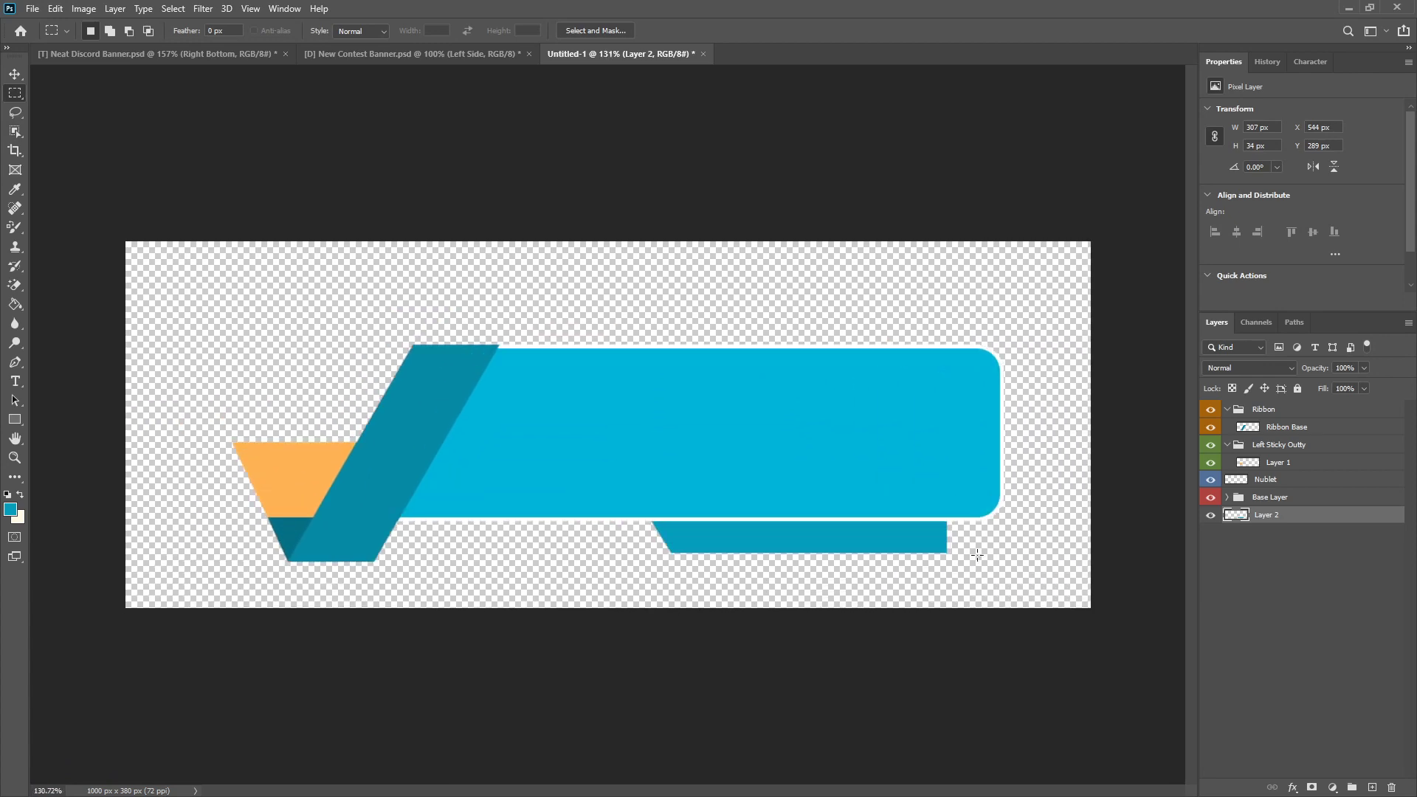
{"action": "scroll", "coordinate": [965, 532], "scroll_direction": "up", "scroll_amount": 2}
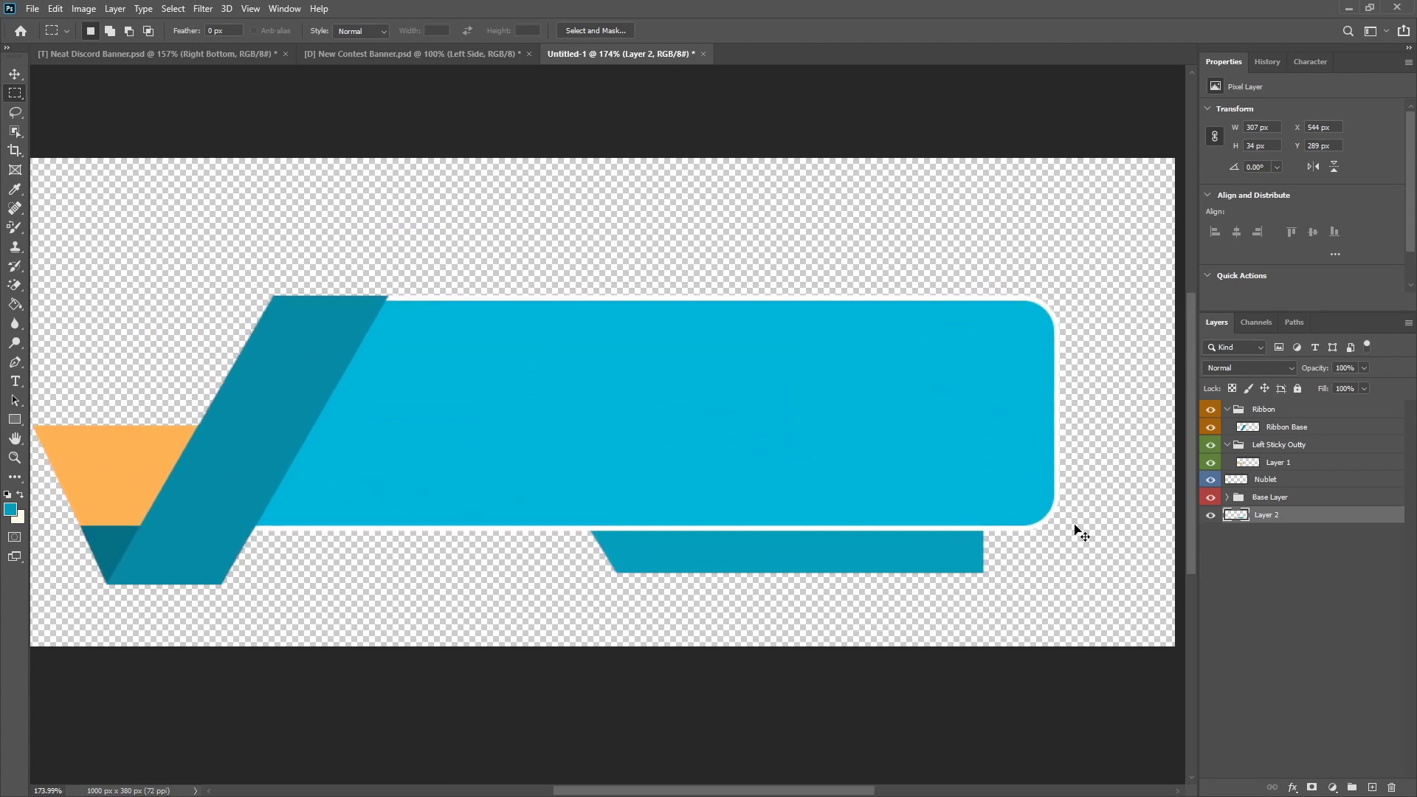
{"action": "left_click_drag", "start_coordinate": [567, 509], "coordinate": [672, 598]}
{"action": "key", "text": "ctrl+j"}
Step: Mirror the copied end horizontally and move it to the strip's right end, at about X 819 px
{"action": "key", "text": "ctrl+t"}
{"action": "left_click", "coordinate": [266, 33]}
{"action": "type", "text": "-"}
{"action": "key", "text": "Return"}
{"action": "left_click", "coordinate": [727, 30]}
{"action": "key", "text": "v"}
{"action": "left_click_drag", "start_coordinate": [611, 541], "coordinate": [956, 556]}
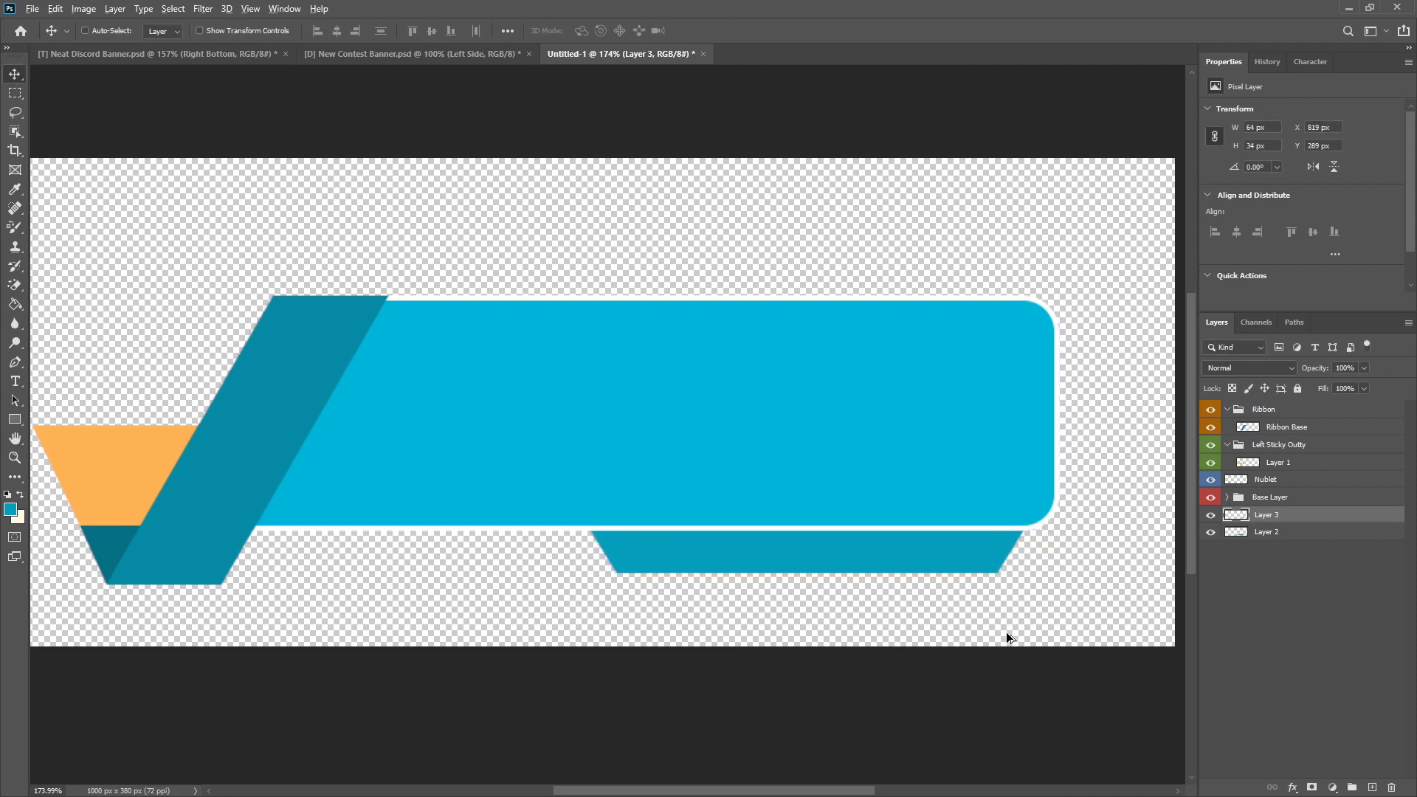
Step: Merge Layer 3 with Layer 2 so the strip and its mirrored end form one layer
{"action": "scroll", "coordinate": [1008, 629], "scroll_direction": "down", "scroll_amount": 3}
{"action": "scroll", "coordinate": [1052, 594], "scroll_direction": "up", "scroll_amount": 2}
{"action": "scroll", "coordinate": [1065, 589], "scroll_direction": "up", "scroll_amount": 2}
{"action": "scroll", "coordinate": [1034, 588], "scroll_direction": "down", "scroll_amount": 3}
{"action": "scroll", "coordinate": [1006, 604], "scroll_direction": "up", "scroll_amount": 2}
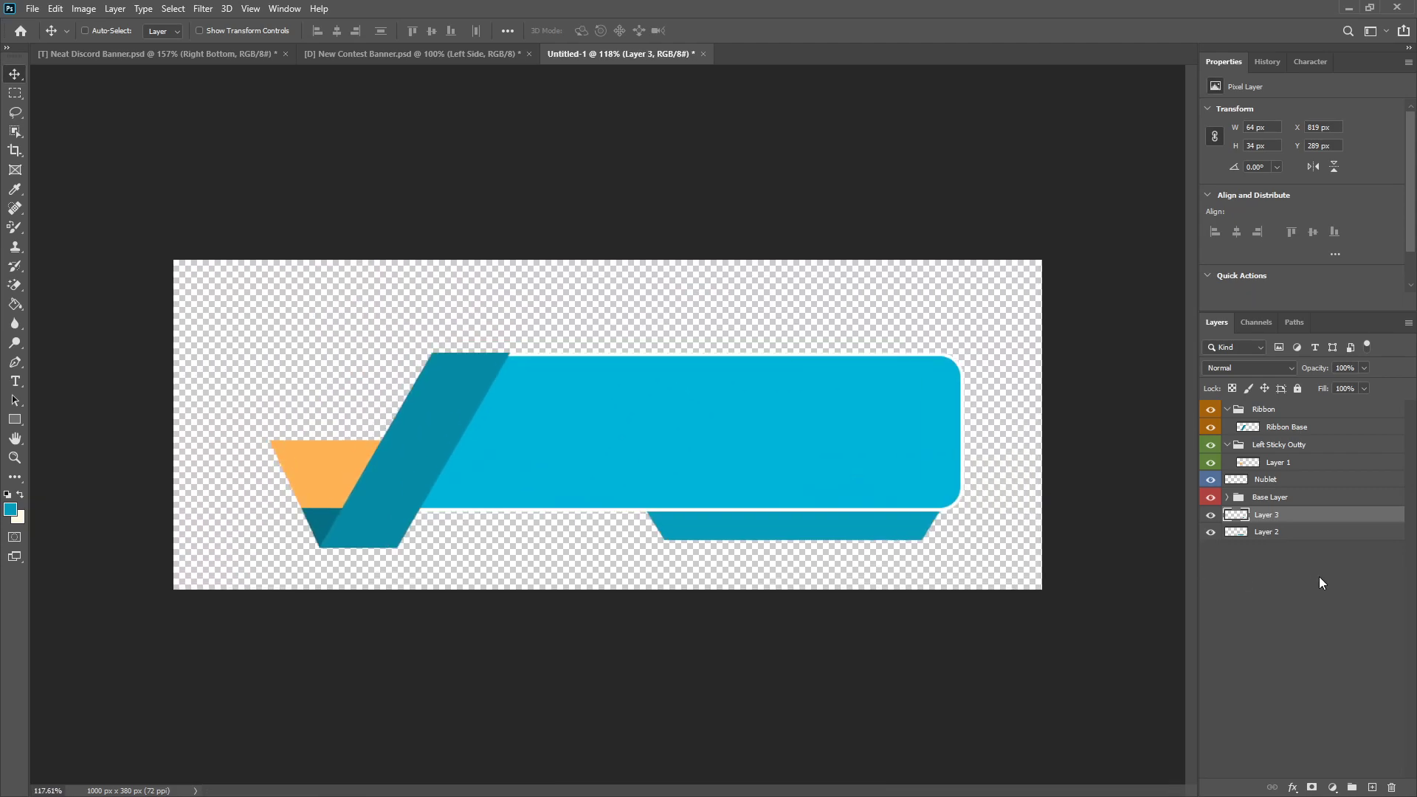
{"action": "left_click", "coordinate": [1288, 532], "text": "shift"}
{"action": "right_click", "coordinate": [1288, 531]}
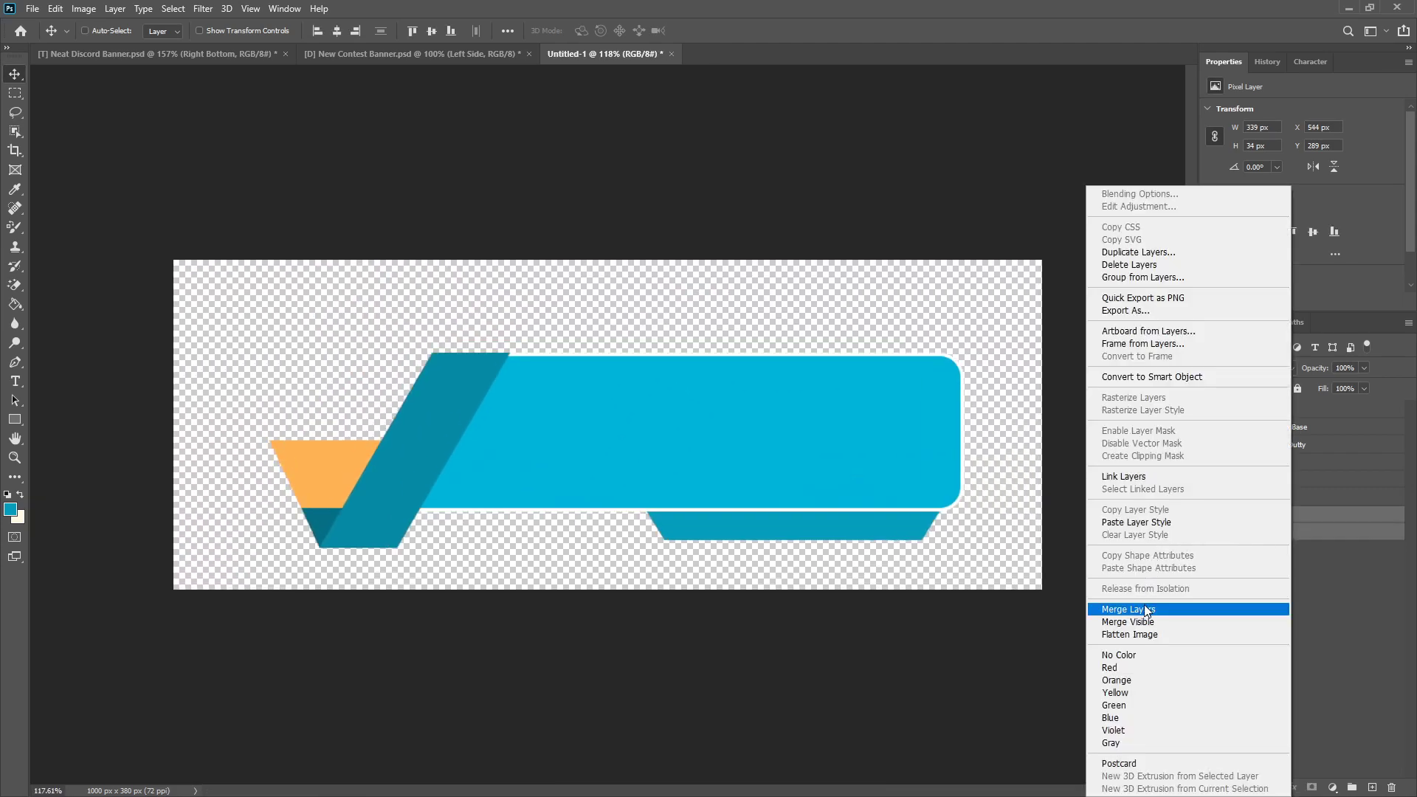
{"action": "left_click", "coordinate": [1115, 609]}
Step: Shift the merged strip slightly to the right under the base, to X 547 px
{"action": "scroll", "coordinate": [1056, 539], "scroll_direction": "up", "scroll_amount": 6}
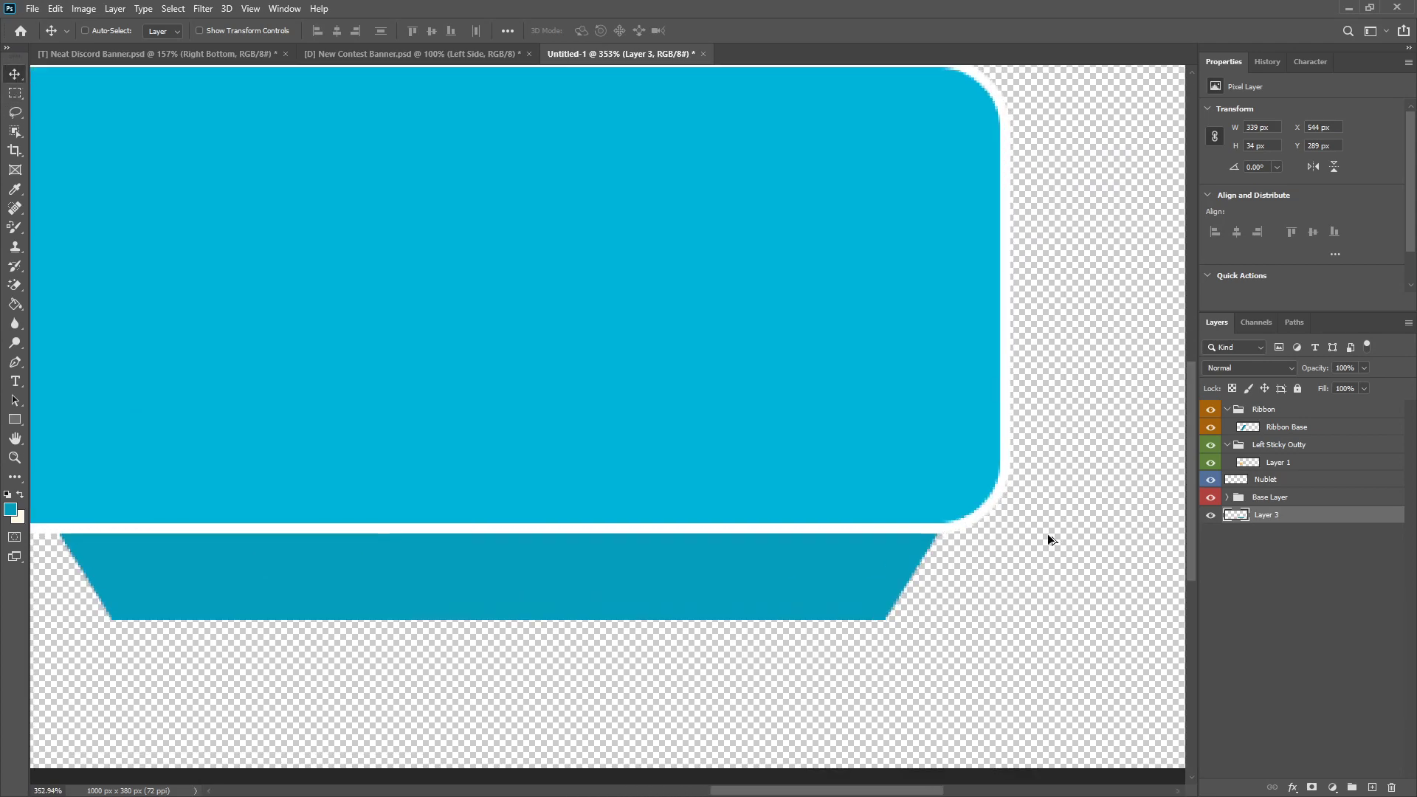
{"action": "left_click_drag", "start_coordinate": [831, 597], "coordinate": [860, 594]}
{"action": "scroll", "coordinate": [864, 602], "scroll_direction": "down", "scroll_amount": 6}
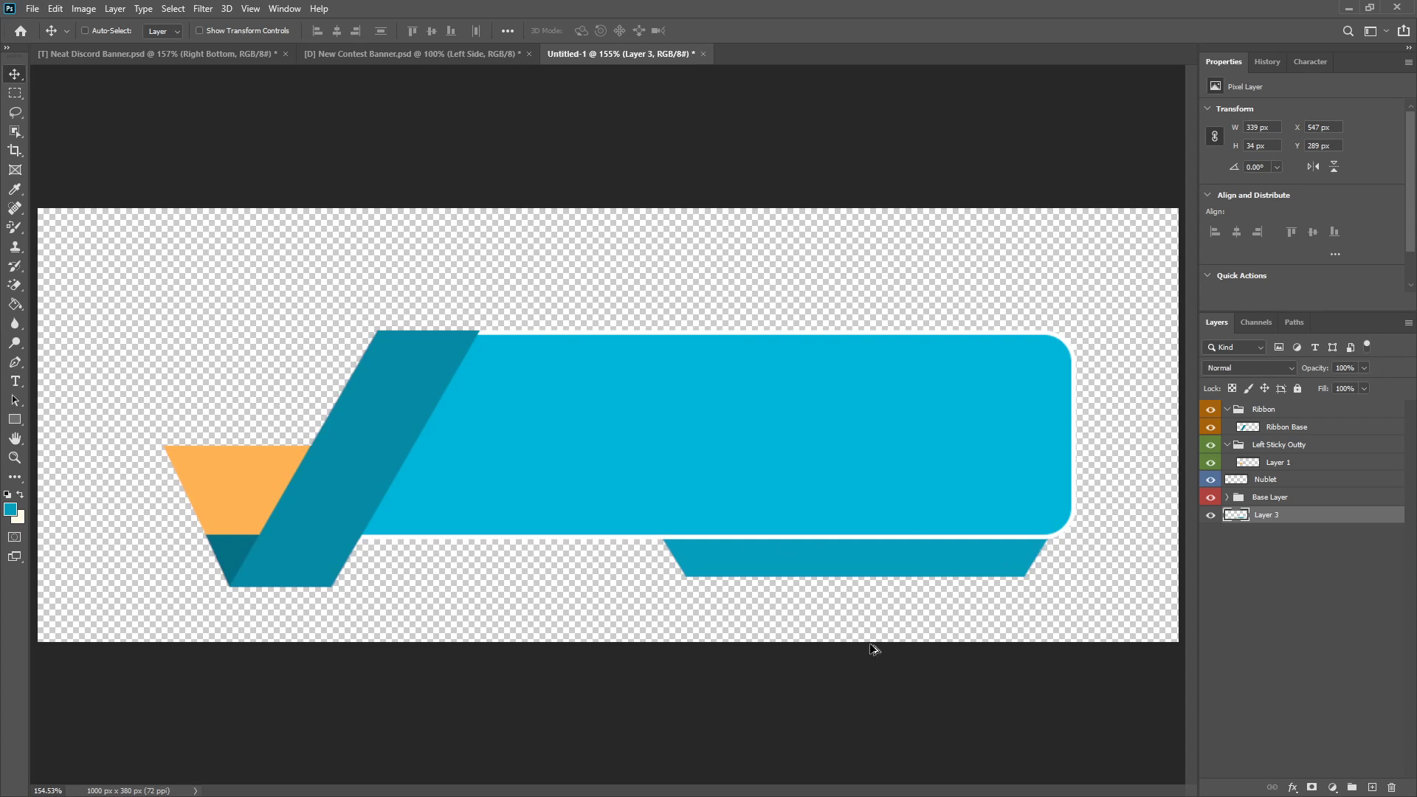
{"action": "scroll", "coordinate": [1008, 583], "scroll_direction": "down", "scroll_amount": 2}
{"action": "scroll", "coordinate": [797, 604], "scroll_direction": "up", "scroll_amount": 1}
Step: Add a white 4 px outside stroke to the strip on Layer 3
{"action": "right_click", "coordinate": [1277, 512]}
{"action": "left_click", "coordinate": [1149, 197]}
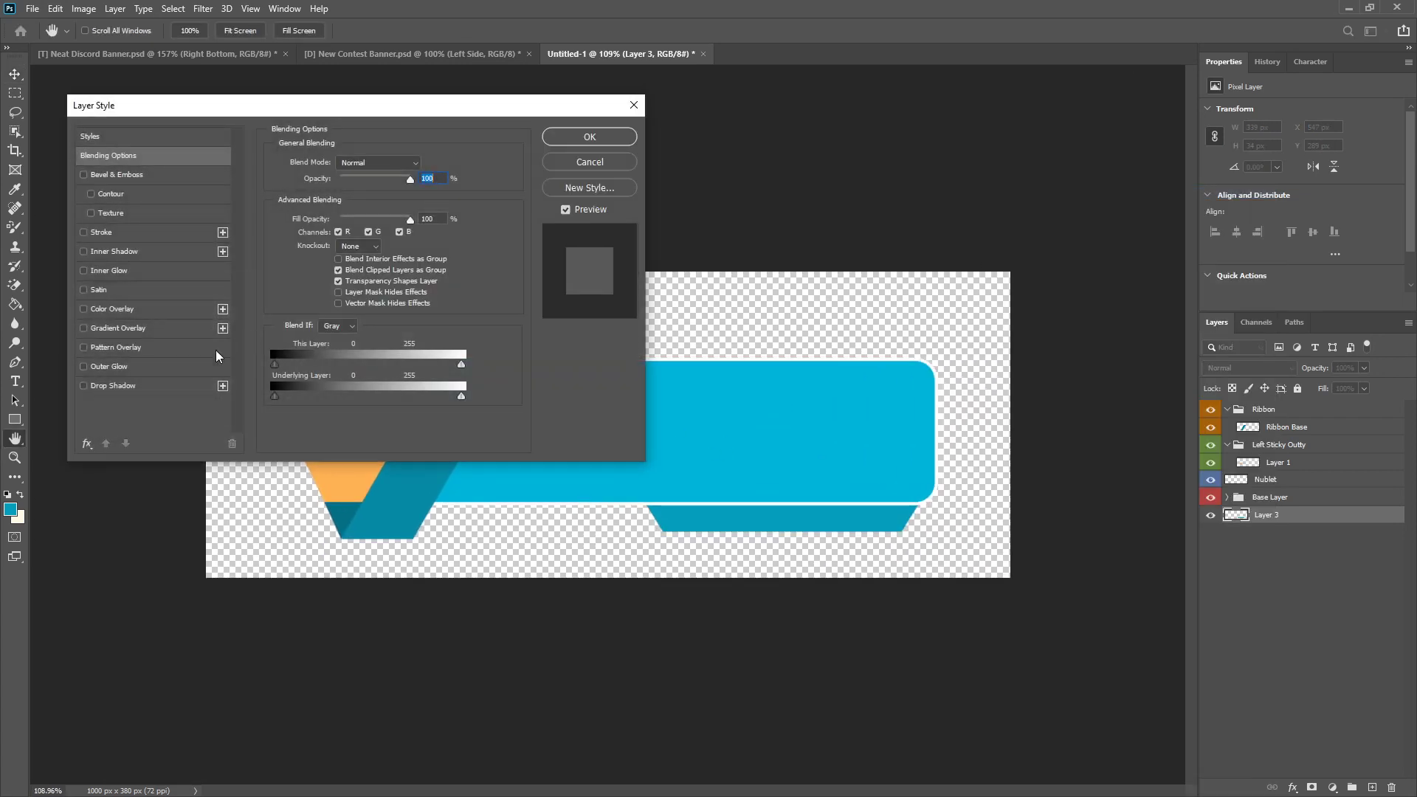
{"action": "left_click", "coordinate": [84, 233]}
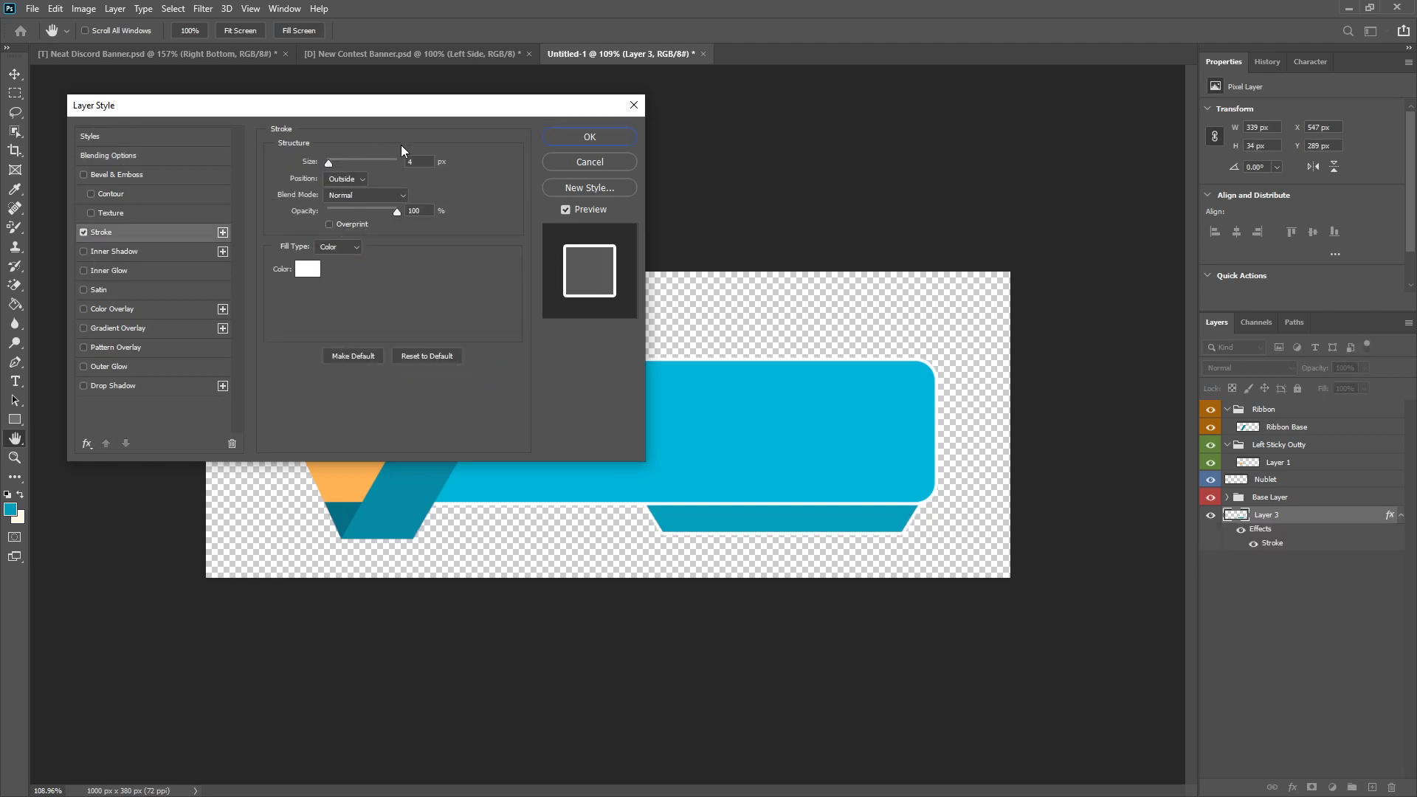
{"action": "left_click", "coordinate": [415, 163]}
{"action": "left_click", "coordinate": [599, 145]}
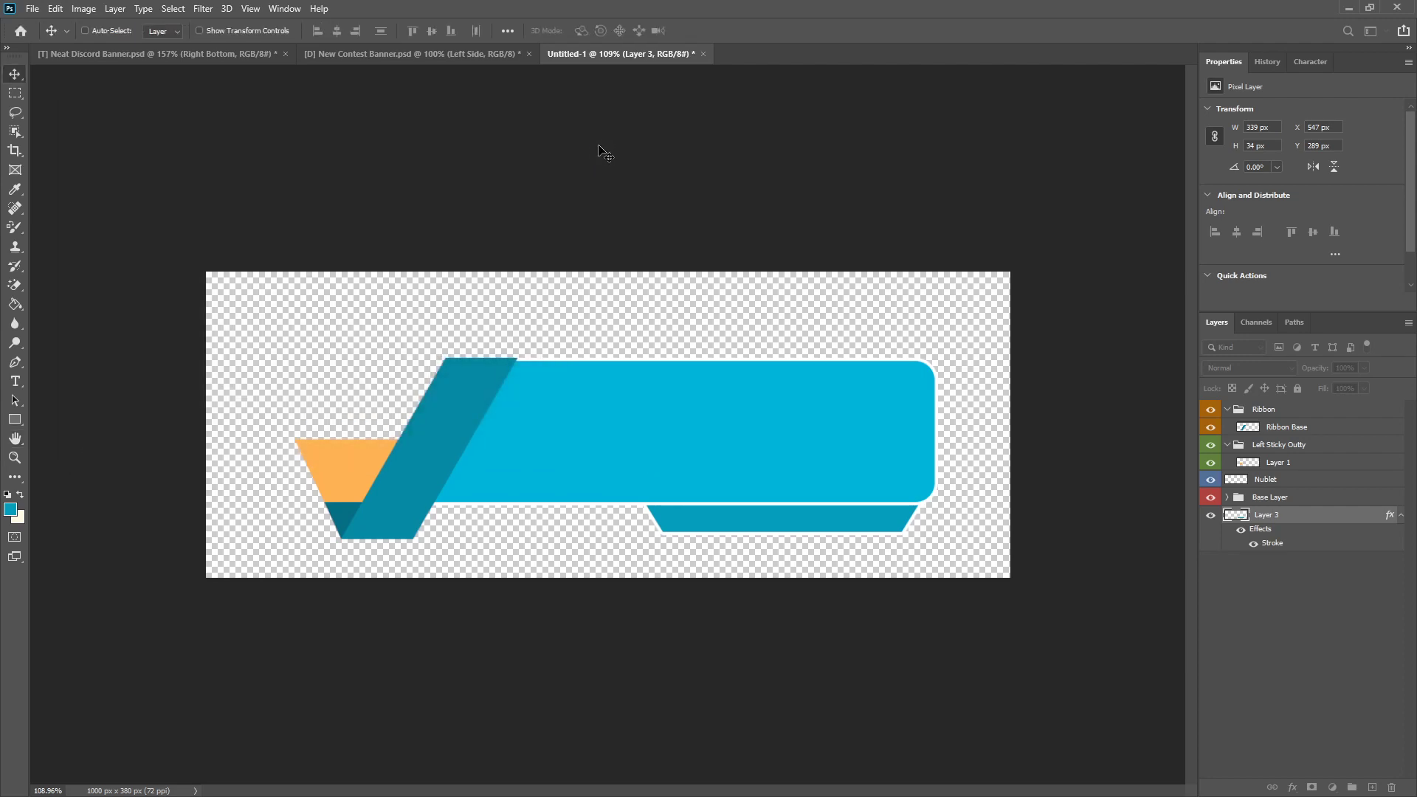
Step: Collapse the effects list of Layer 3 and rename the layer to Hanging Thing
{"action": "scroll", "coordinate": [435, 436], "scroll_direction": "down", "scroll_amount": 3}
{"action": "scroll", "coordinate": [409, 462], "scroll_direction": "up", "scroll_amount": 3}
{"action": "scroll", "coordinate": [408, 462], "scroll_direction": "down", "scroll_amount": 3}
{"action": "scroll", "coordinate": [409, 462], "scroll_direction": "up", "scroll_amount": 3}
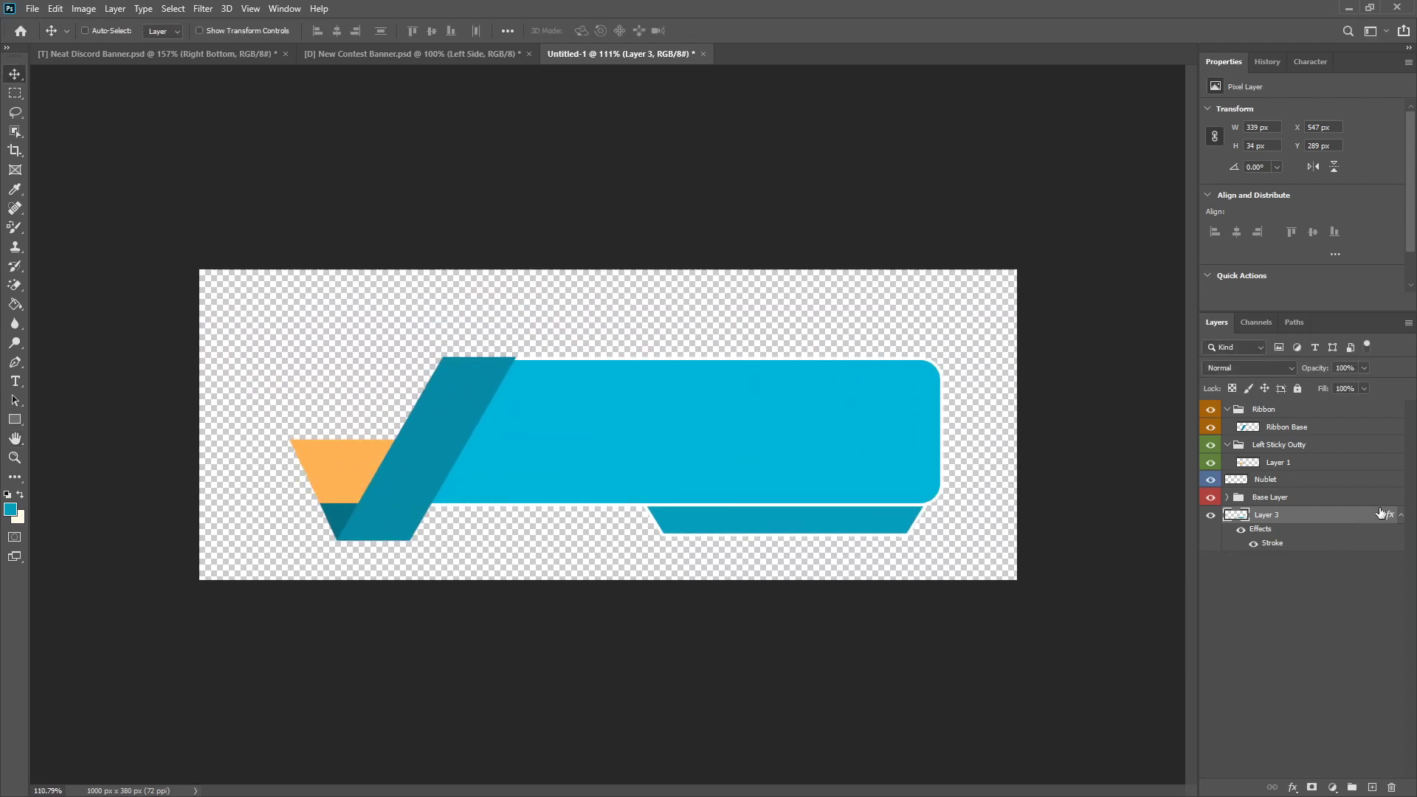
{"action": "left_click", "coordinate": [1399, 517]}
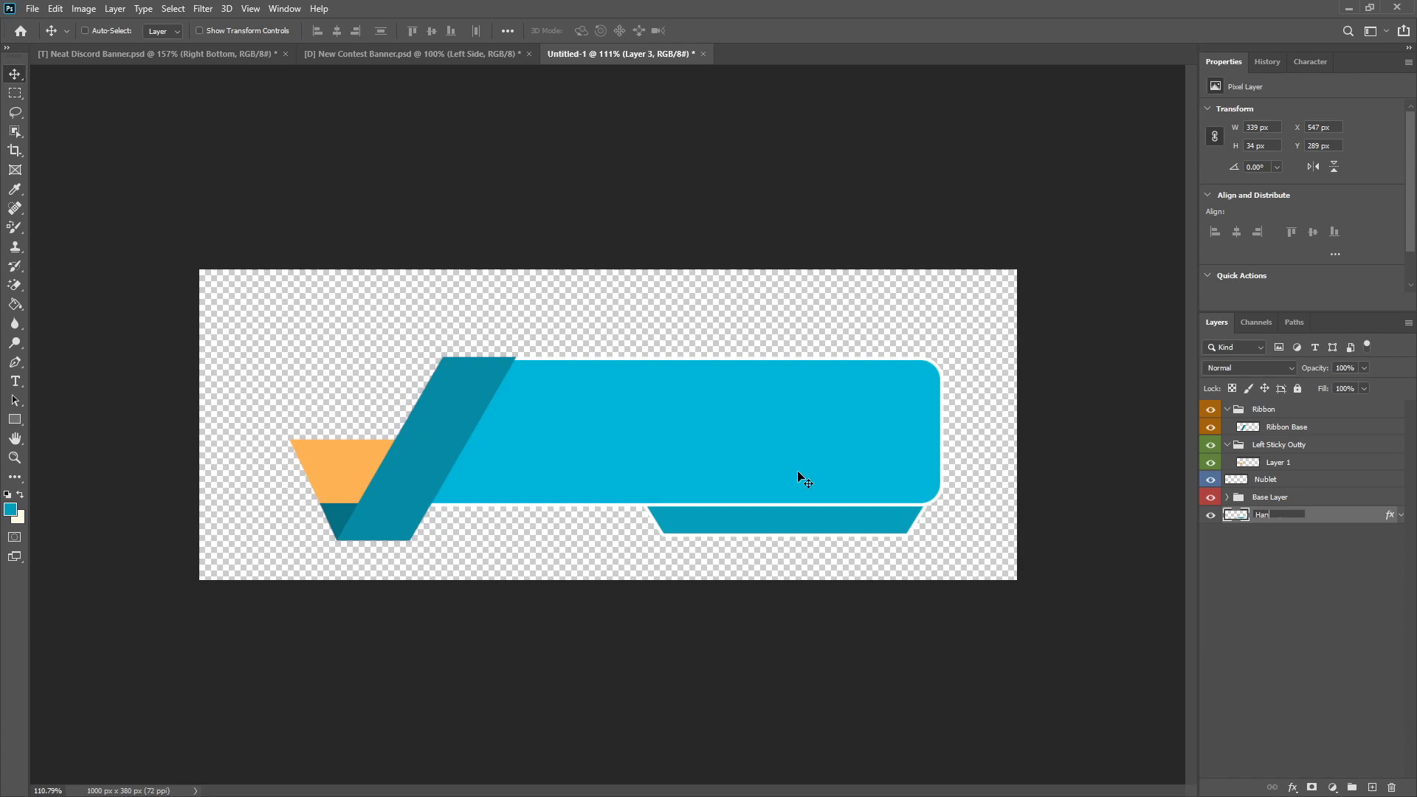
{"action": "type", "text": "ing Th"}
{"action": "key", "text": "Return"}
Step: Look over the open discord-logoo.png, abstract-1846853_960_720.jpg and blue_green_low_poly_wallpaper images
{"action": "scroll", "coordinate": [823, 414], "scroll_direction": "down", "scroll_amount": 3}
{"action": "scroll", "coordinate": [525, 436], "scroll_direction": "up", "scroll_amount": 3}
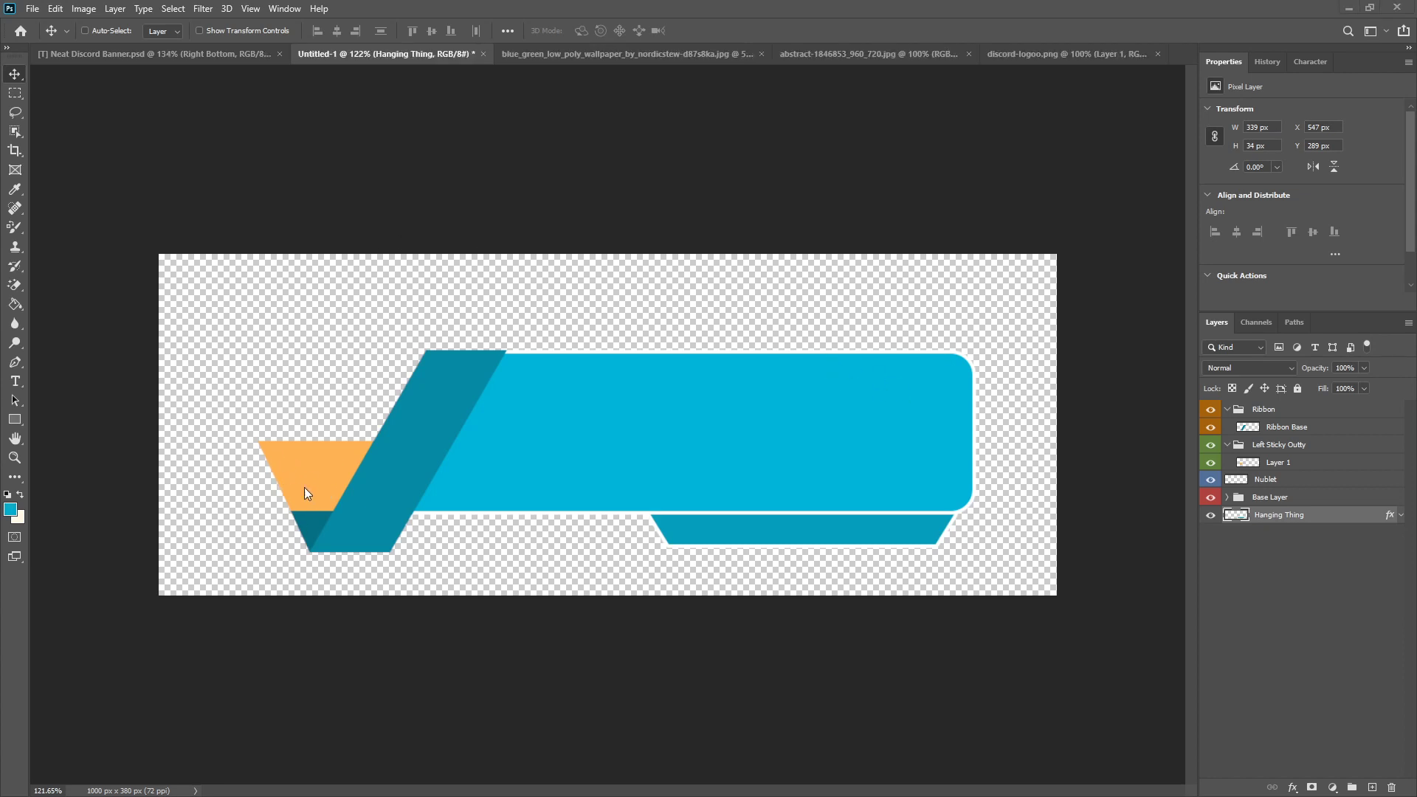
{"action": "left_click", "coordinate": [1018, 54]}
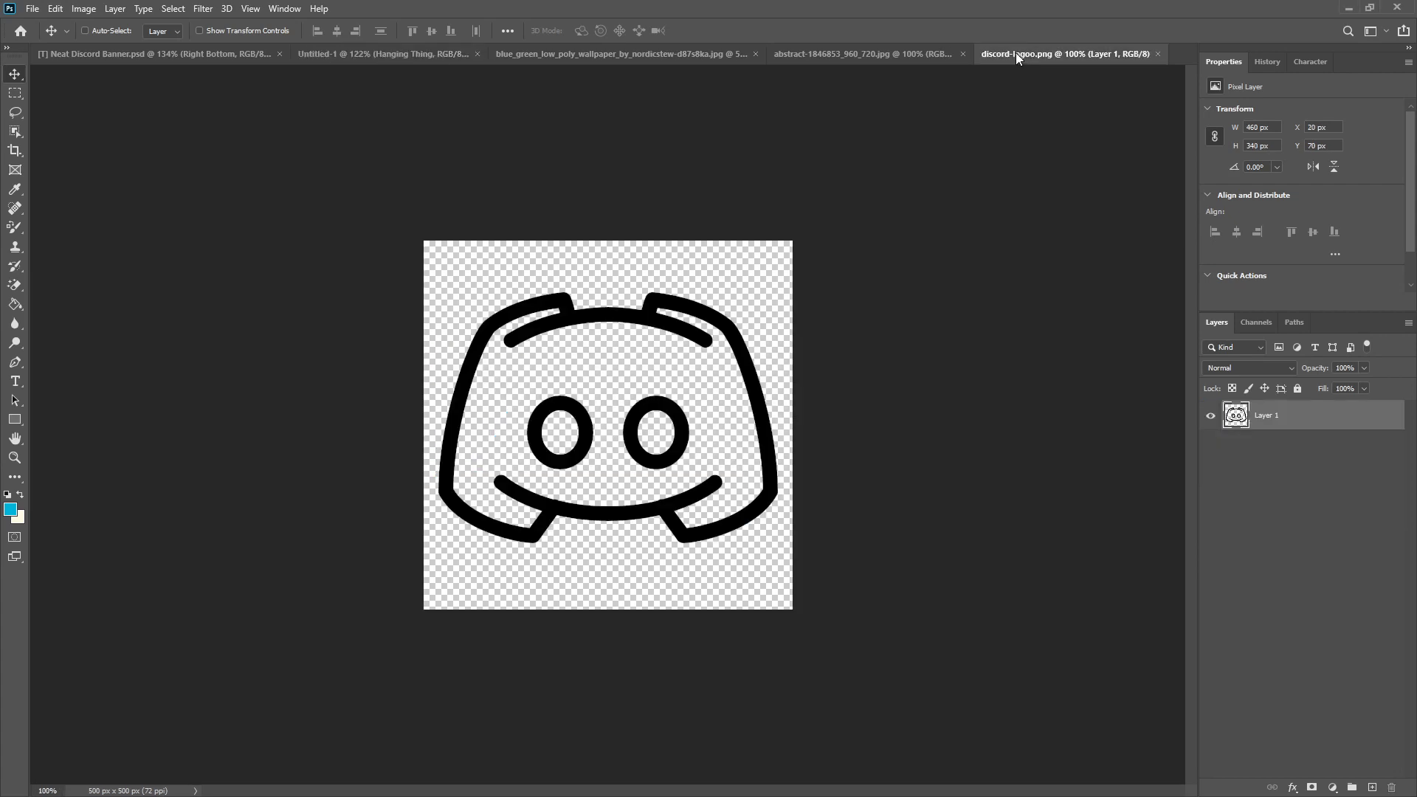
{"action": "left_click", "coordinate": [834, 54]}
{"action": "left_click", "coordinate": [556, 54]}
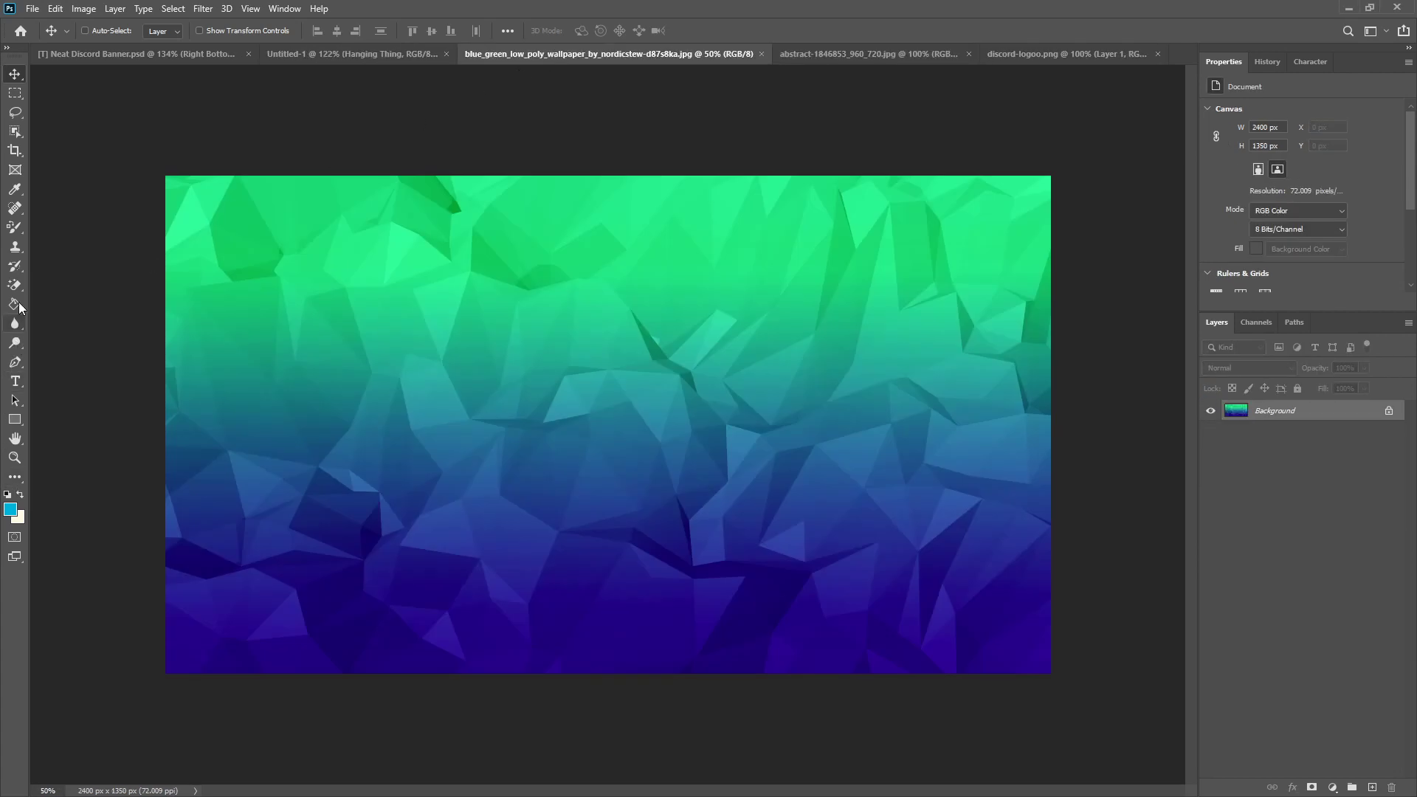
Step: Recolor the whole blue-green low poly wallpaper with the light blue foreground color using the Color Replacement Tool in Color mode, including leftover green spots
{"action": "left_click", "coordinate": [14, 228]}
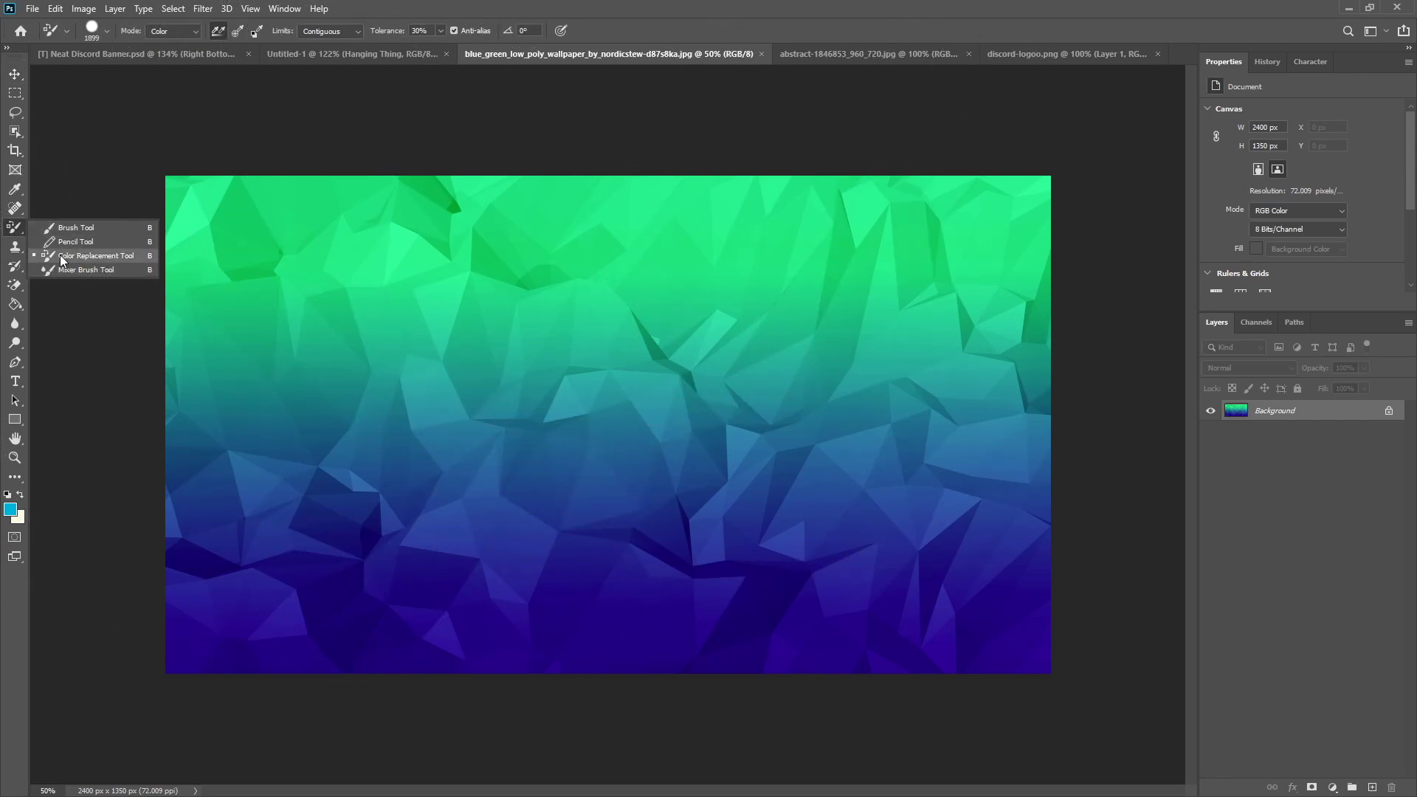
{"action": "left_click", "coordinate": [10, 229]}
{"action": "left_click", "coordinate": [10, 229]}
{"action": "left_click", "coordinate": [10, 229]}
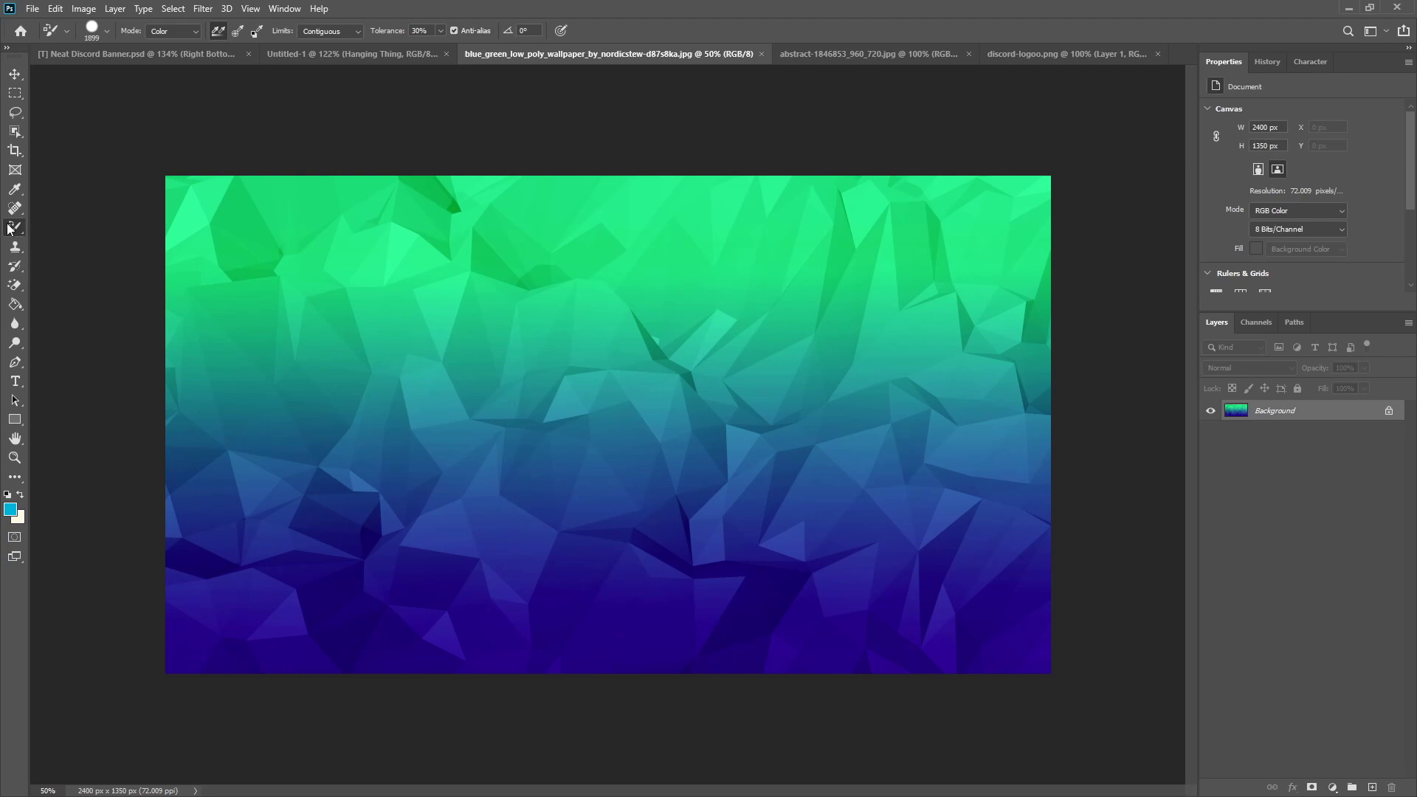
{"action": "right_click", "coordinate": [10, 229]}
{"action": "left_click", "coordinate": [100, 256]}
{"action": "scroll", "coordinate": [564, 510], "scroll_direction": "down", "scroll_amount": 7}
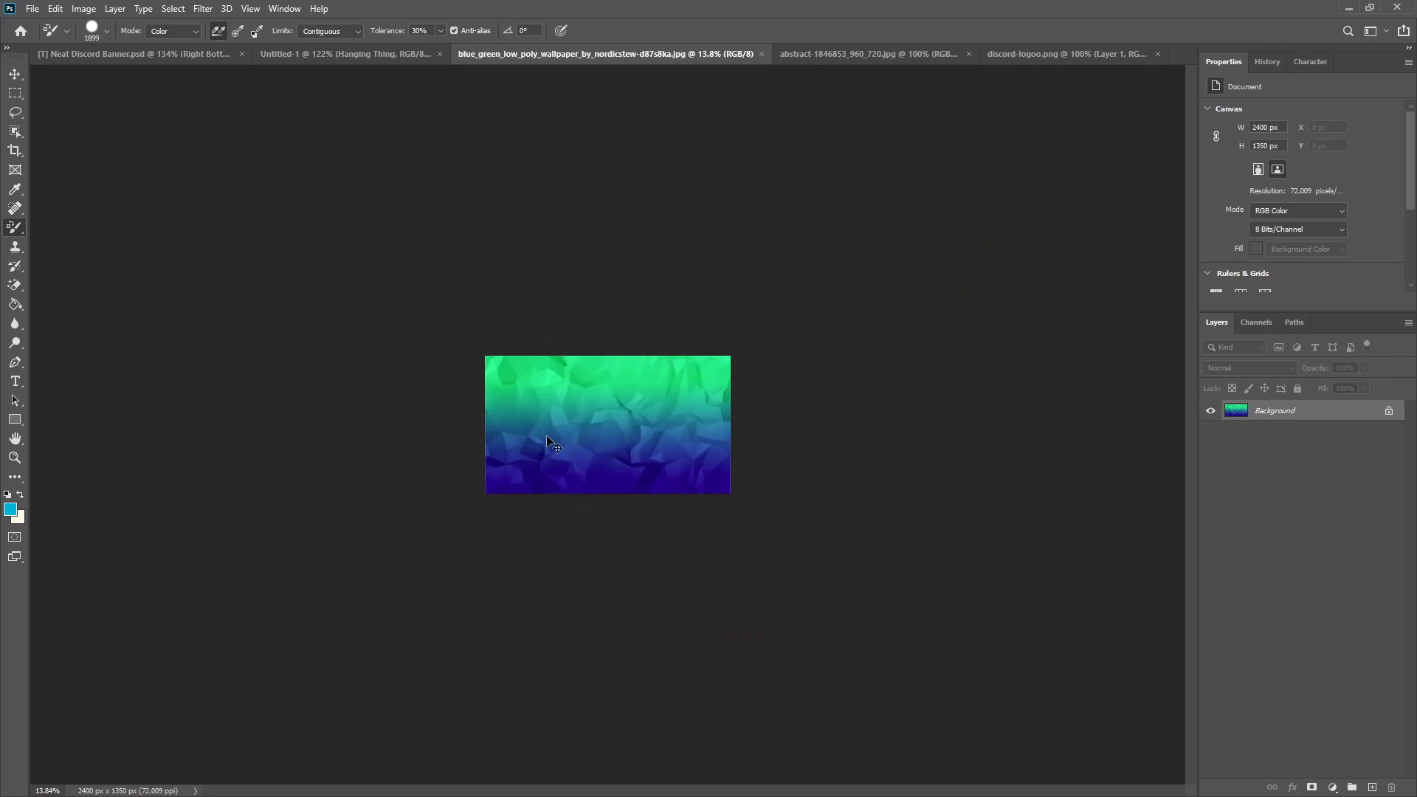
{"action": "mouse_move", "coordinate": [538, 434]}
{"action": "left_mouse_down"}
{"action": "mouse_move", "coordinate": [658, 429]}
{"action": "mouse_move", "coordinate": [450, 436]}
{"action": "mouse_move", "coordinate": [838, 428]}
{"action": "mouse_move", "coordinate": [502, 437]}
{"action": "mouse_move", "coordinate": [667, 450]}
{"action": "mouse_move", "coordinate": [472, 462]}
{"action": "mouse_move", "coordinate": [841, 465]}
{"action": "mouse_move", "coordinate": [632, 423]}
{"action": "left_mouse_up"}
{"action": "scroll", "coordinate": [632, 423], "scroll_direction": "up", "scroll_amount": 5}
{"action": "mouse_move", "coordinate": [770, 508]}
{"action": "left_mouse_down"}
{"action": "mouse_move", "coordinate": [748, 407]}
{"action": "mouse_move", "coordinate": [781, 333]}
{"action": "mouse_move", "coordinate": [197, 345]}
{"action": "mouse_move", "coordinate": [457, 385]}
{"action": "left_mouse_up"}
{"action": "scroll", "coordinate": [516, 396], "scroll_direction": "up", "scroll_amount": 4}
{"action": "mouse_move", "coordinate": [614, 339]}
{"action": "left_mouse_down"}
{"action": "mouse_move", "coordinate": [306, 339]}
{"action": "mouse_move", "coordinate": [53, 375]}
{"action": "left_mouse_up"}
{"action": "left_click_drag", "start_coordinate": [642, 412], "coordinate": [578, 412]}
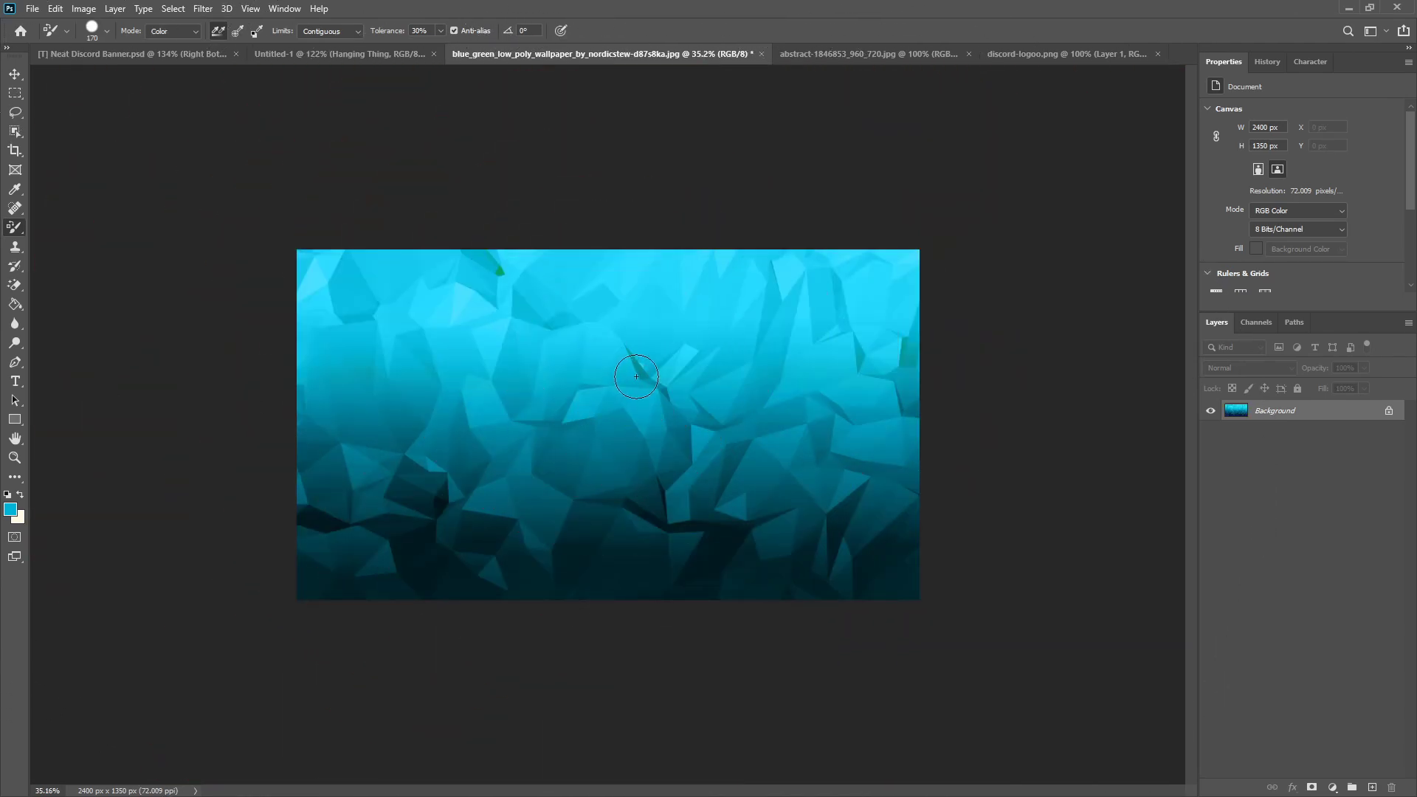
{"action": "left_click_drag", "start_coordinate": [917, 332], "coordinate": [906, 369]}
{"action": "mouse_move", "coordinate": [502, 269]}
{"action": "left_mouse_down"}
{"action": "mouse_move", "coordinate": [527, 272]}
{"action": "mouse_move", "coordinate": [514, 270]}
{"action": "mouse_move", "coordinate": [507, 292]}
{"action": "mouse_move", "coordinate": [503, 266]}
{"action": "left_mouse_up"}
Step: Copy the recolored wallpaper into the Untitled-1 banner and place it above Layer 1 in the Left Sticky Outty group
{"action": "left_click", "coordinate": [14, 75]}
{"action": "left_click_drag", "start_coordinate": [719, 364], "coordinate": [376, 502]}
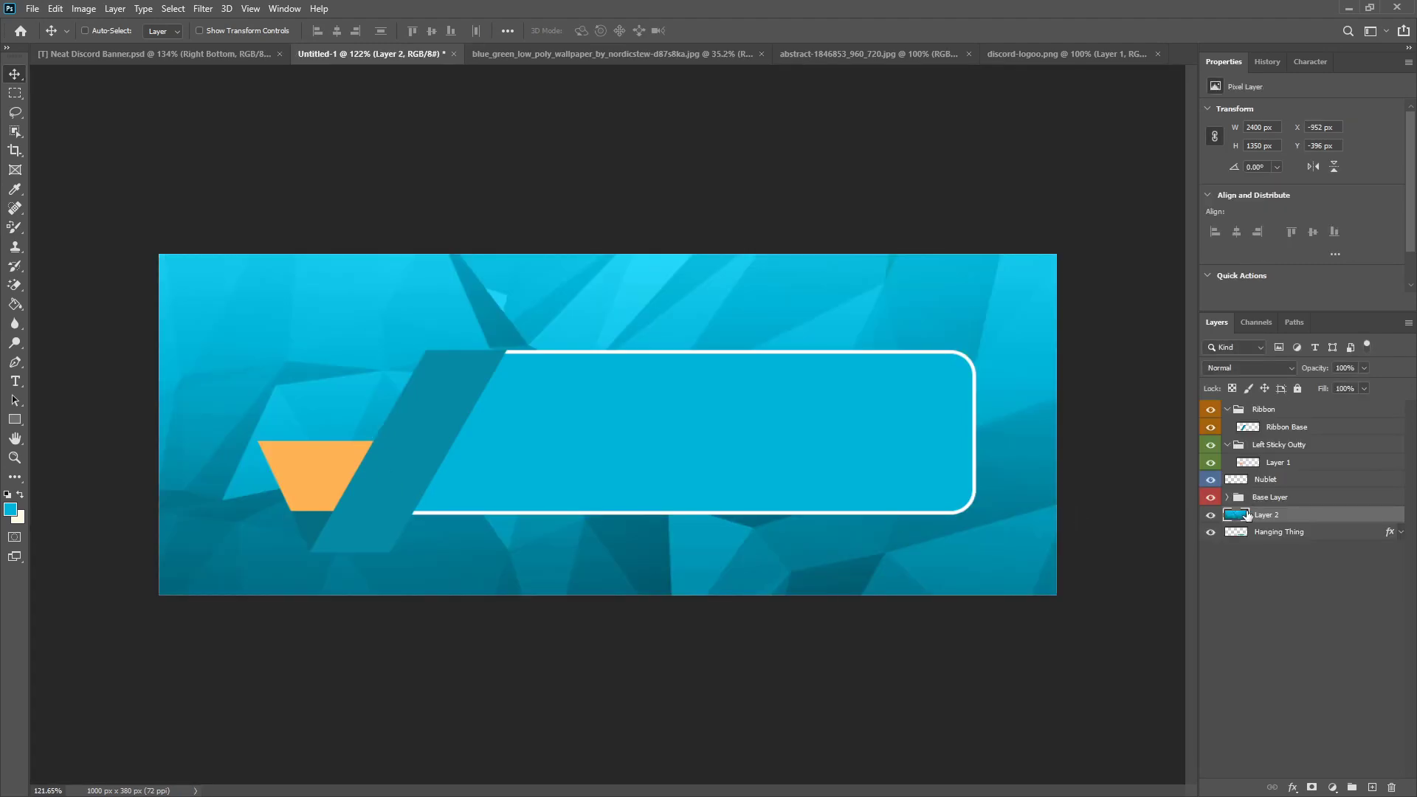
{"action": "left_click_drag", "start_coordinate": [1286, 521], "coordinate": [1288, 461]}
Step: Close the low poly wallpaper document without saving its changes
{"action": "left_click", "coordinate": [599, 56]}
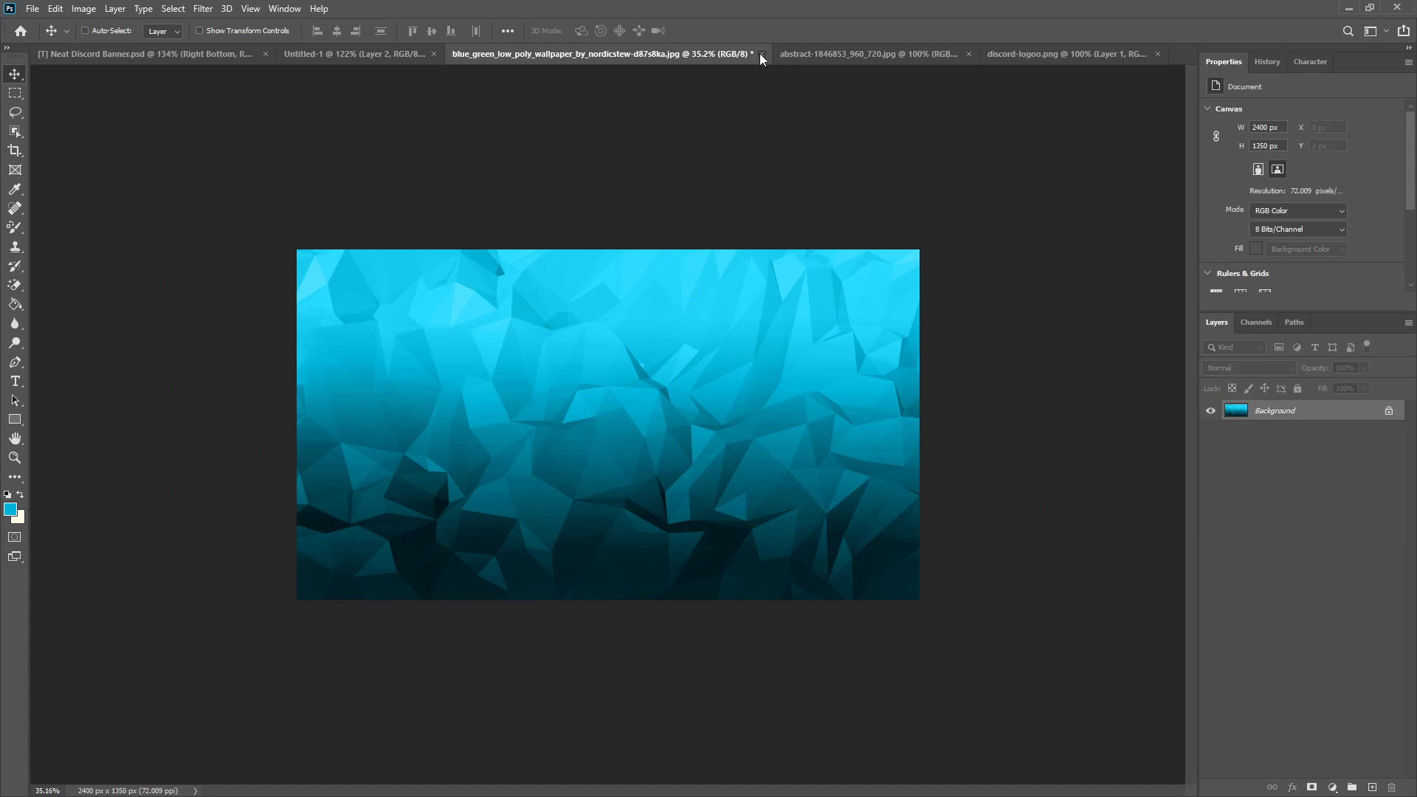
{"action": "left_click", "coordinate": [760, 53]}
{"action": "left_click", "coordinate": [703, 302]}
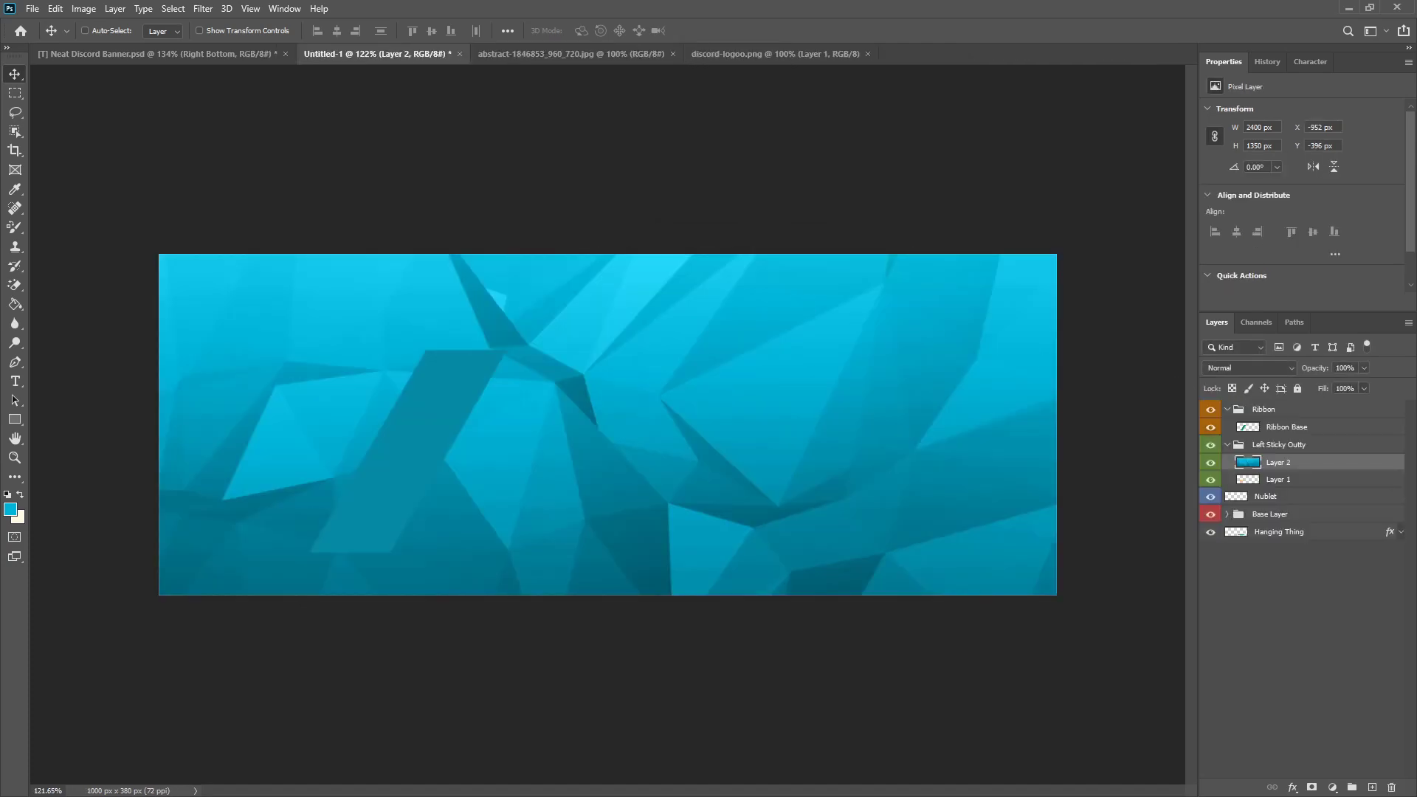
Step: Hide Layer 2 and add an inner Bevel & Emboss with 95% depth and 8 px size to the orange Layer 1
{"action": "scroll", "coordinate": [891, 505], "scroll_direction": "down", "scroll_amount": 7}
{"action": "scroll", "coordinate": [680, 533], "scroll_direction": "up", "scroll_amount": 4}
{"action": "left_click", "coordinate": [1210, 464]}
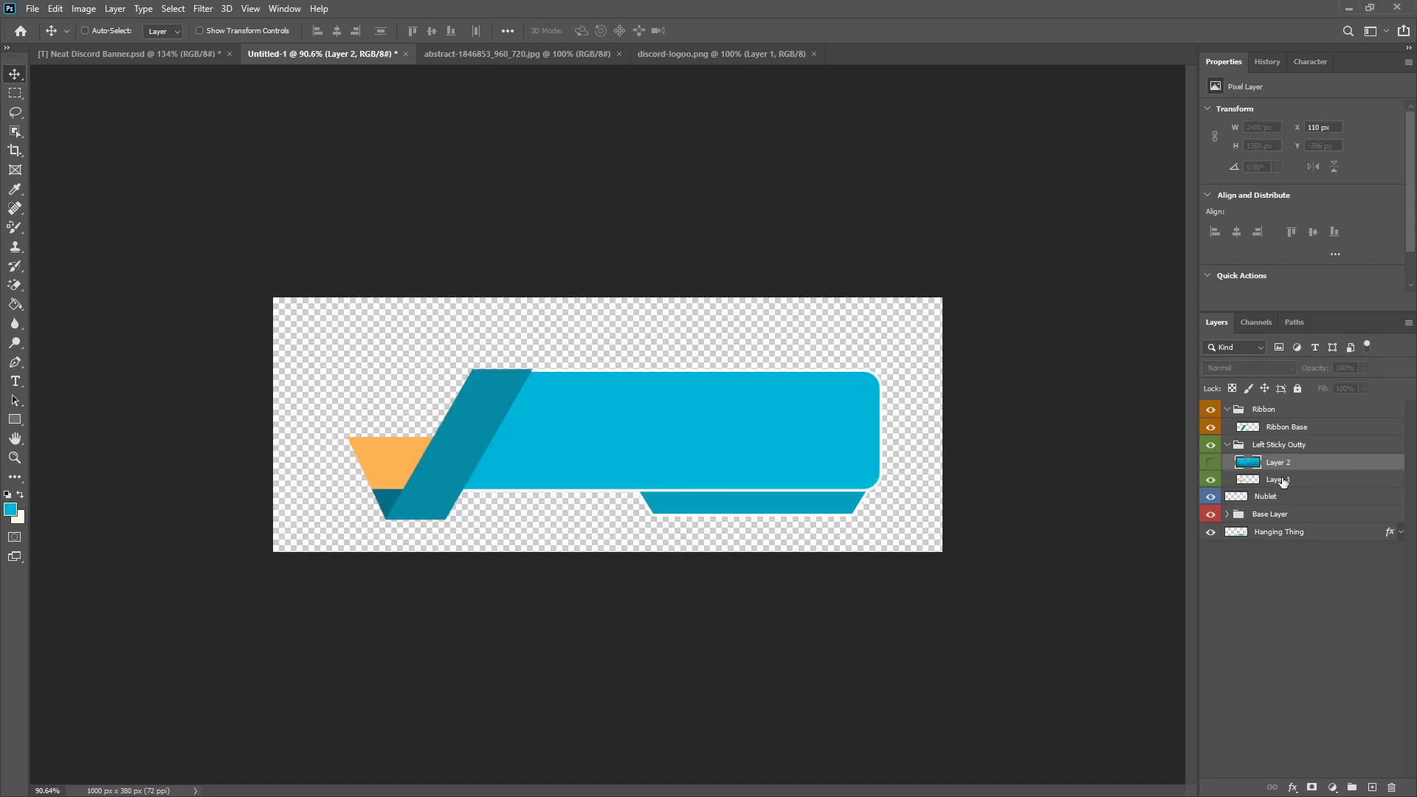
{"action": "right_click", "coordinate": [1282, 480]}
{"action": "left_click", "coordinate": [1172, 195]}
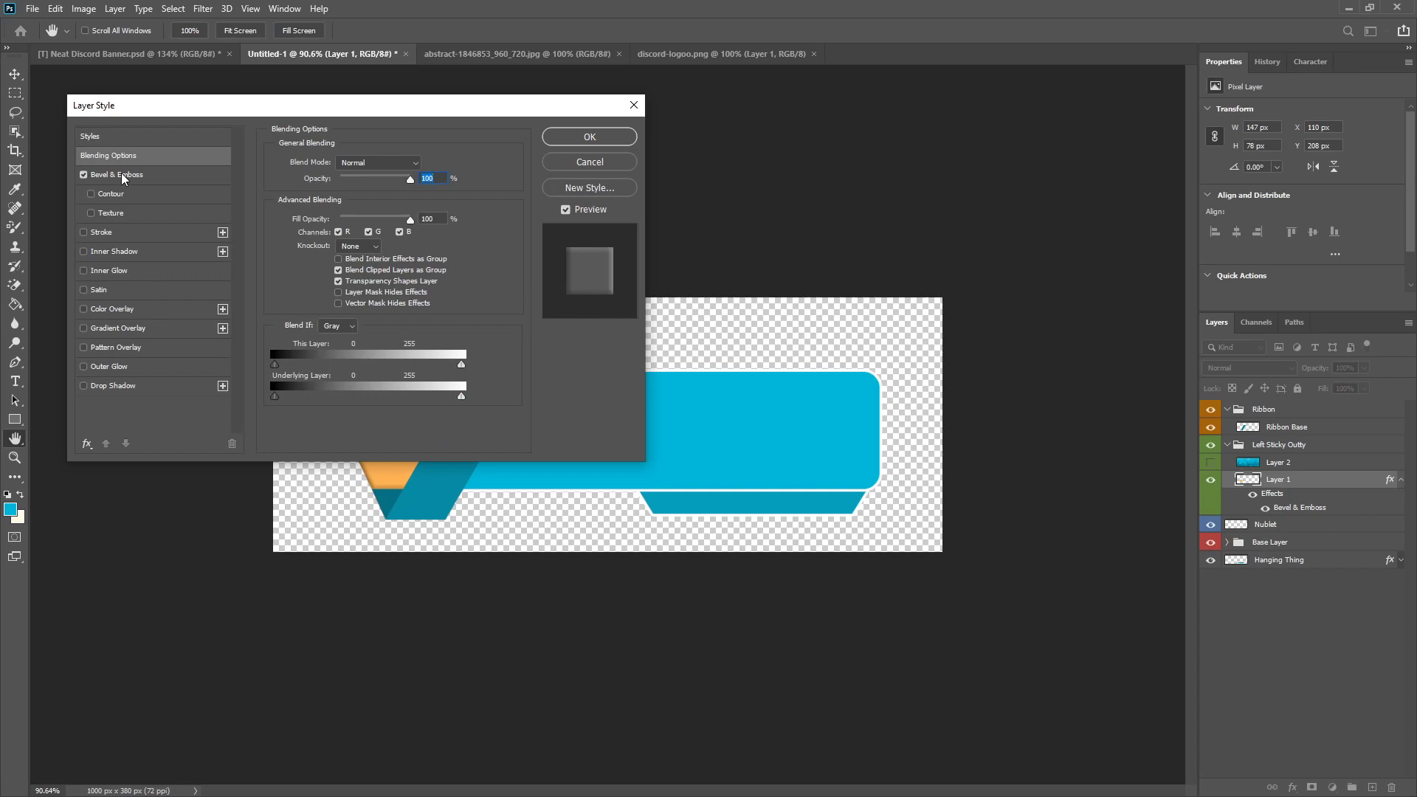
{"action": "left_click", "coordinate": [124, 178]}
{"action": "double_click", "coordinate": [415, 194]}
{"action": "type", "text": "95"}
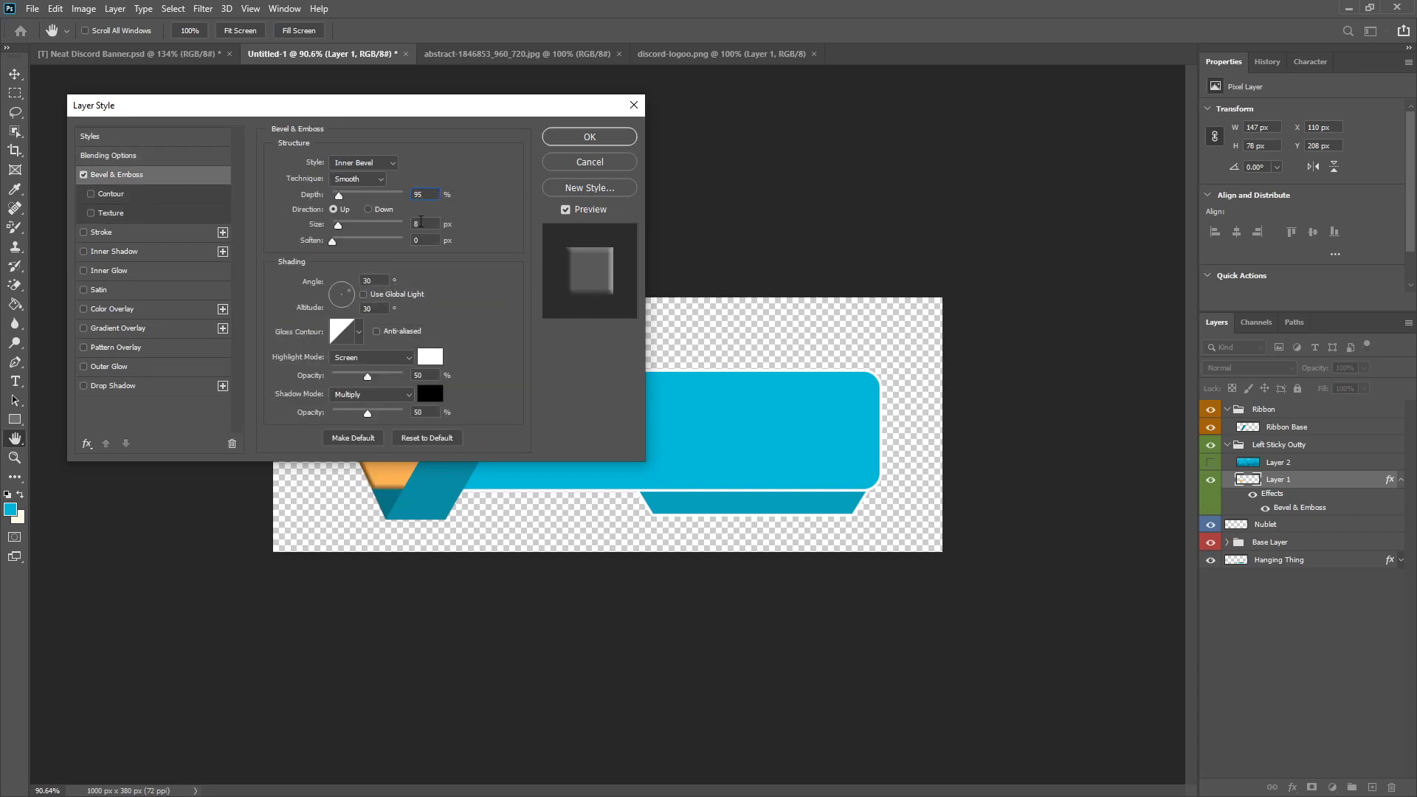
{"action": "left_click_drag", "start_coordinate": [387, 116], "coordinate": [908, 168]}
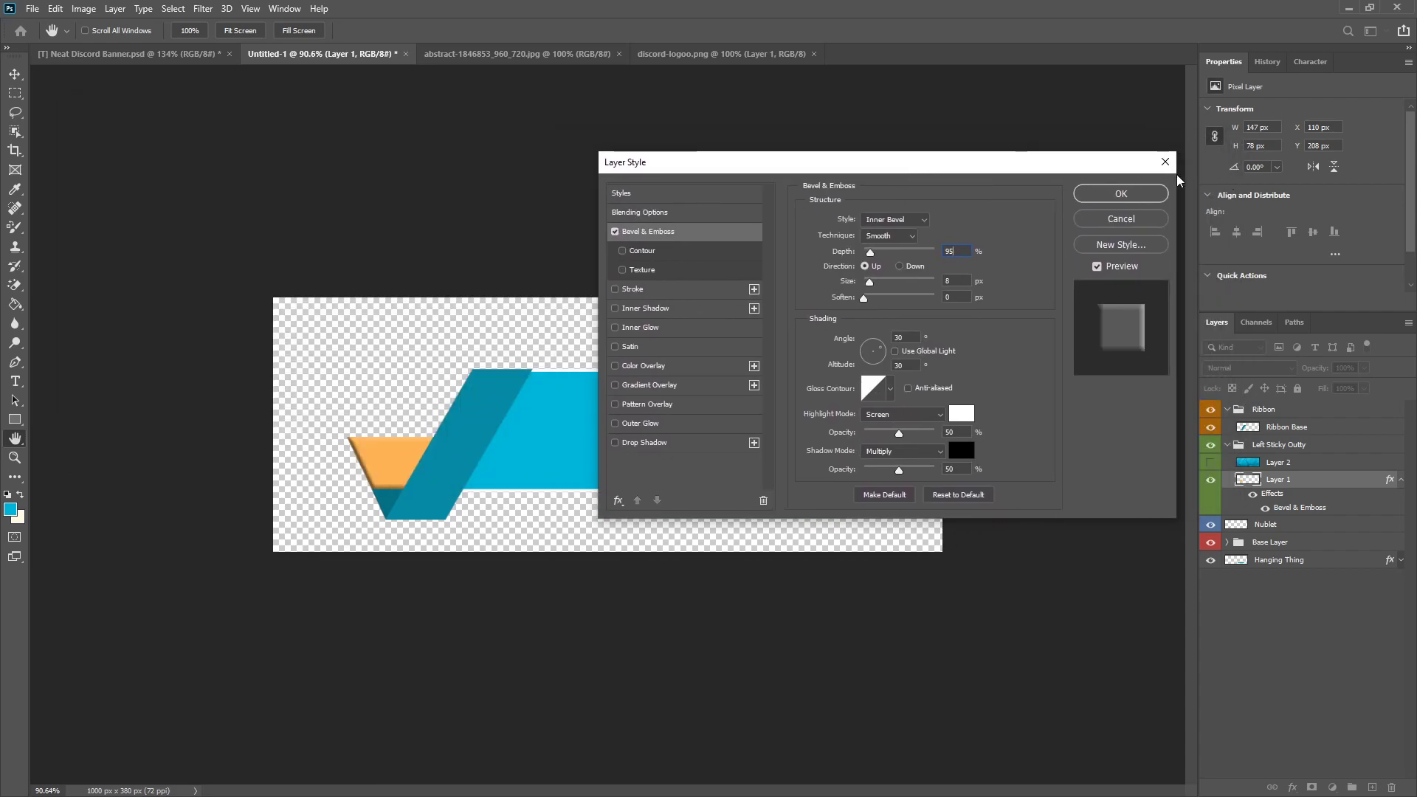
{"action": "left_click", "coordinate": [1128, 193]}
Step: Show the Layer 2 texture again, collapse Layer 1's effects list and clip the texture to Layer 1
{"action": "left_click", "coordinate": [1246, 464]}
{"action": "left_click", "coordinate": [1211, 462]}
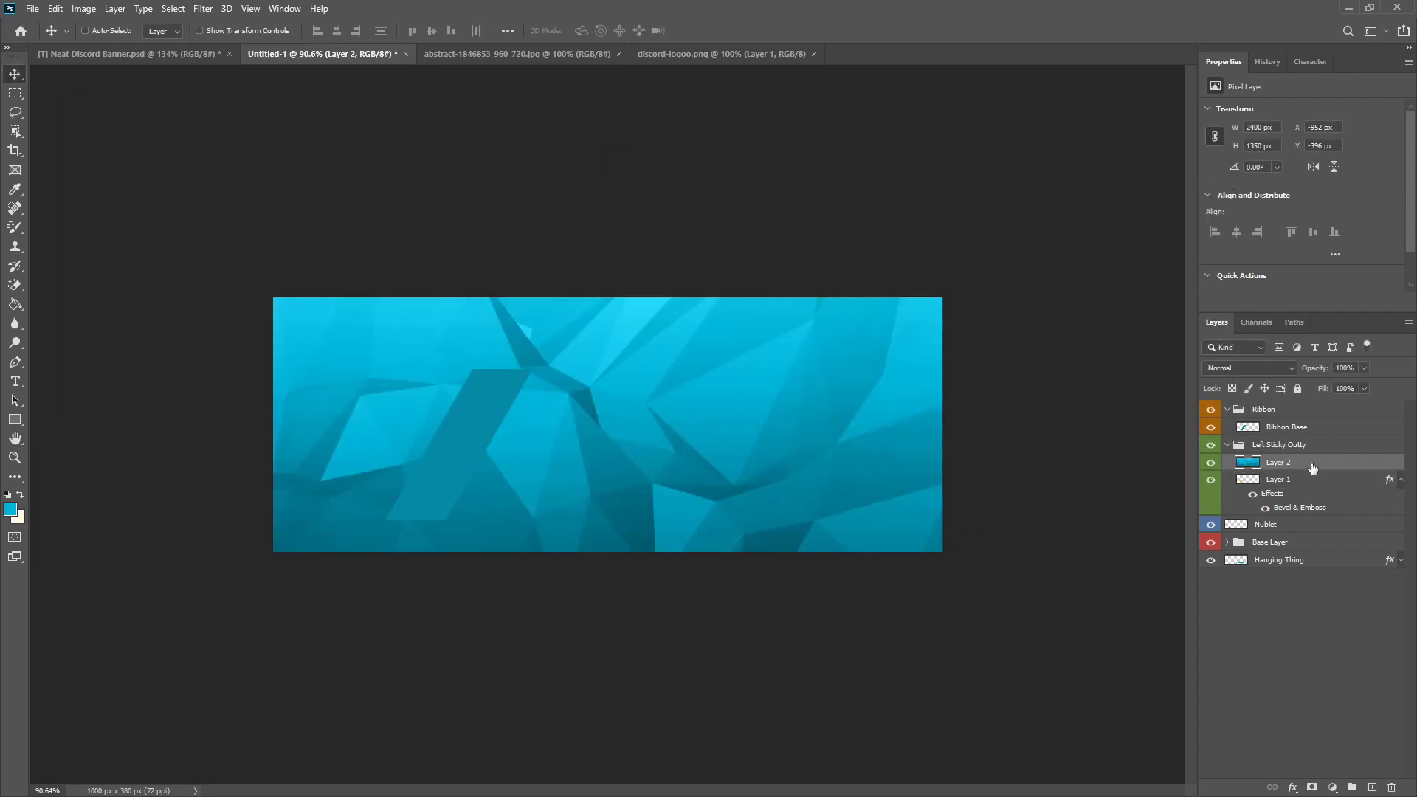
{"action": "left_click", "coordinate": [1398, 480]}
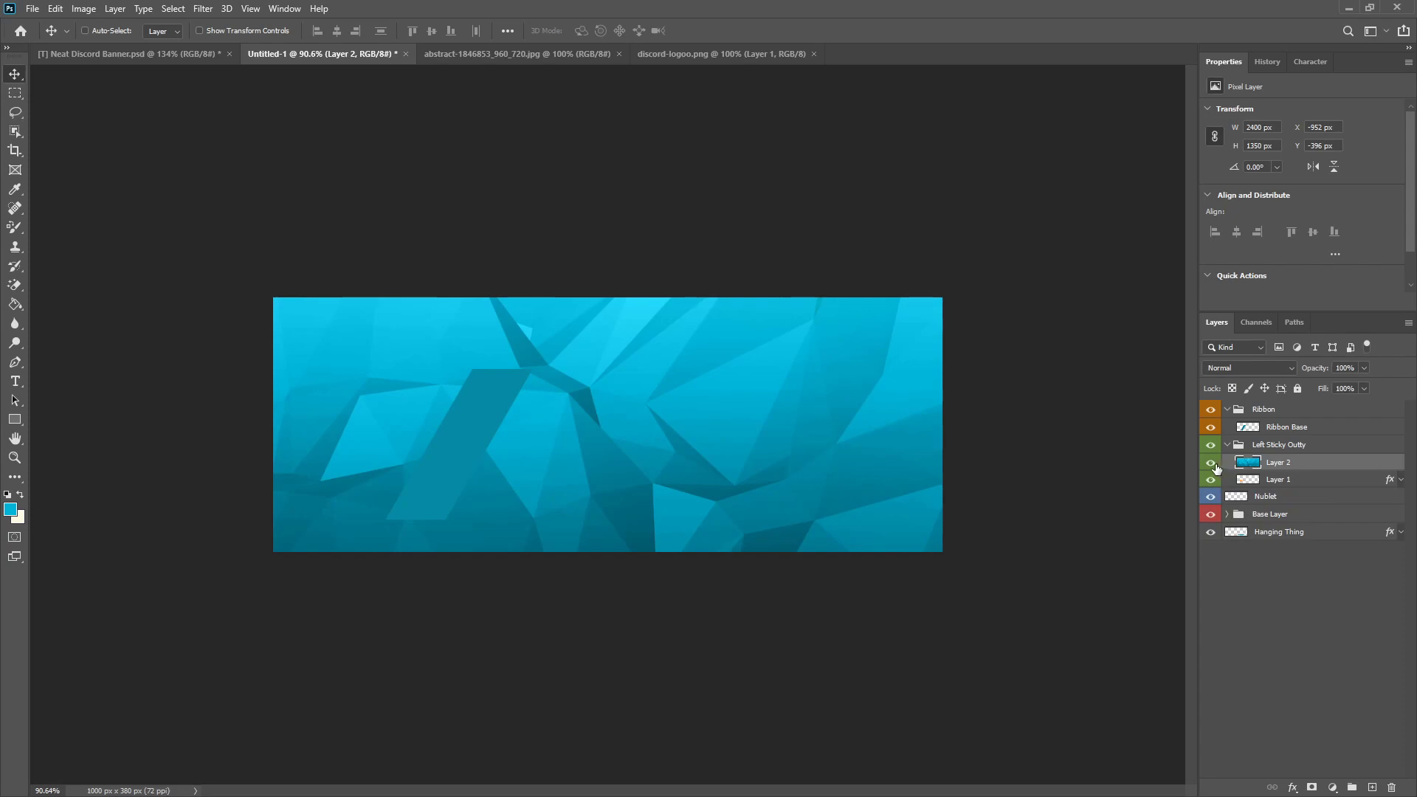
{"action": "left_click", "coordinate": [1212, 462]}
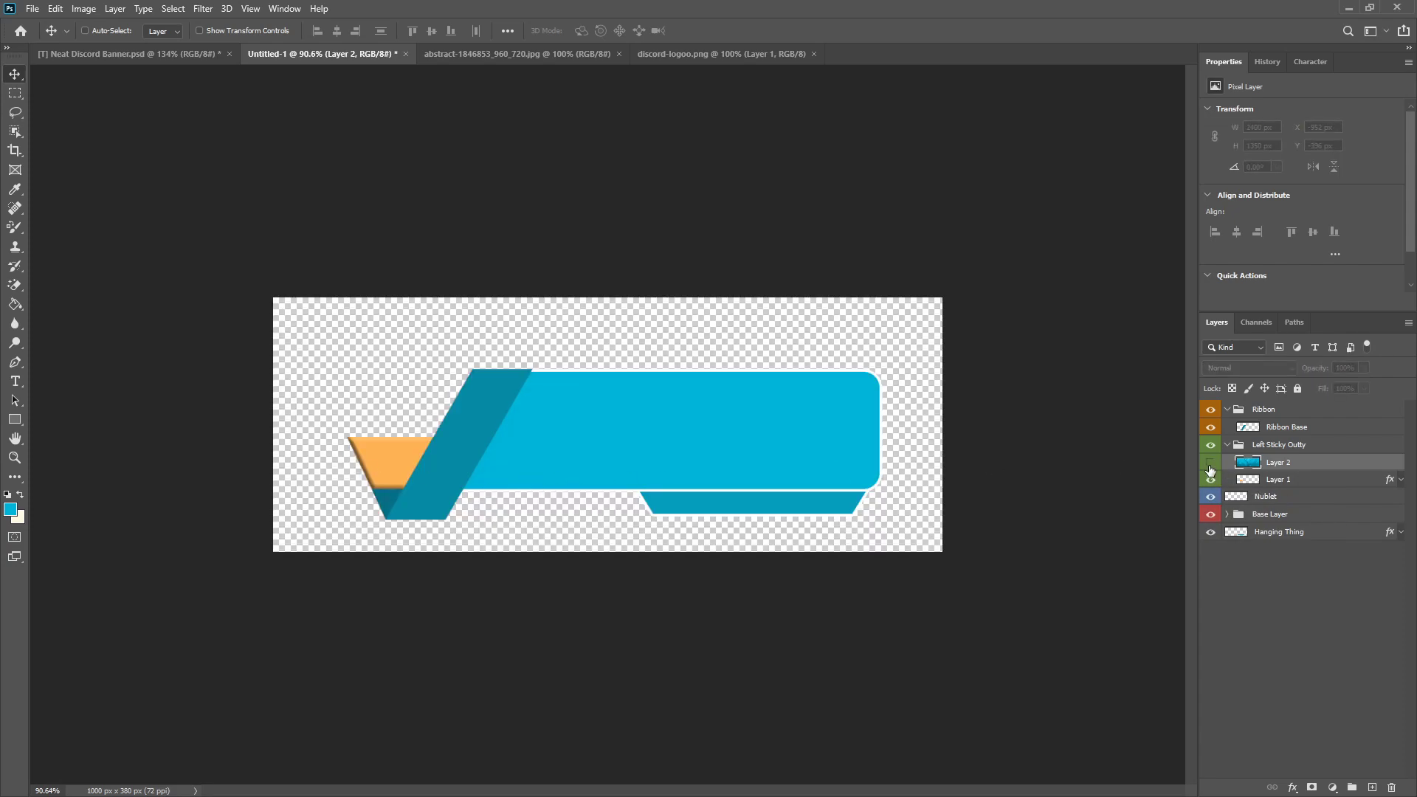
{"action": "left_click", "coordinate": [1211, 463]}
{"action": "right_click", "coordinate": [1297, 467]}
{"action": "left_click", "coordinate": [1129, 456]}
Step: Scale the clipped Layer 2 texture to about 25% and position it over the left flap
{"action": "key", "text": "ctrl+t"}
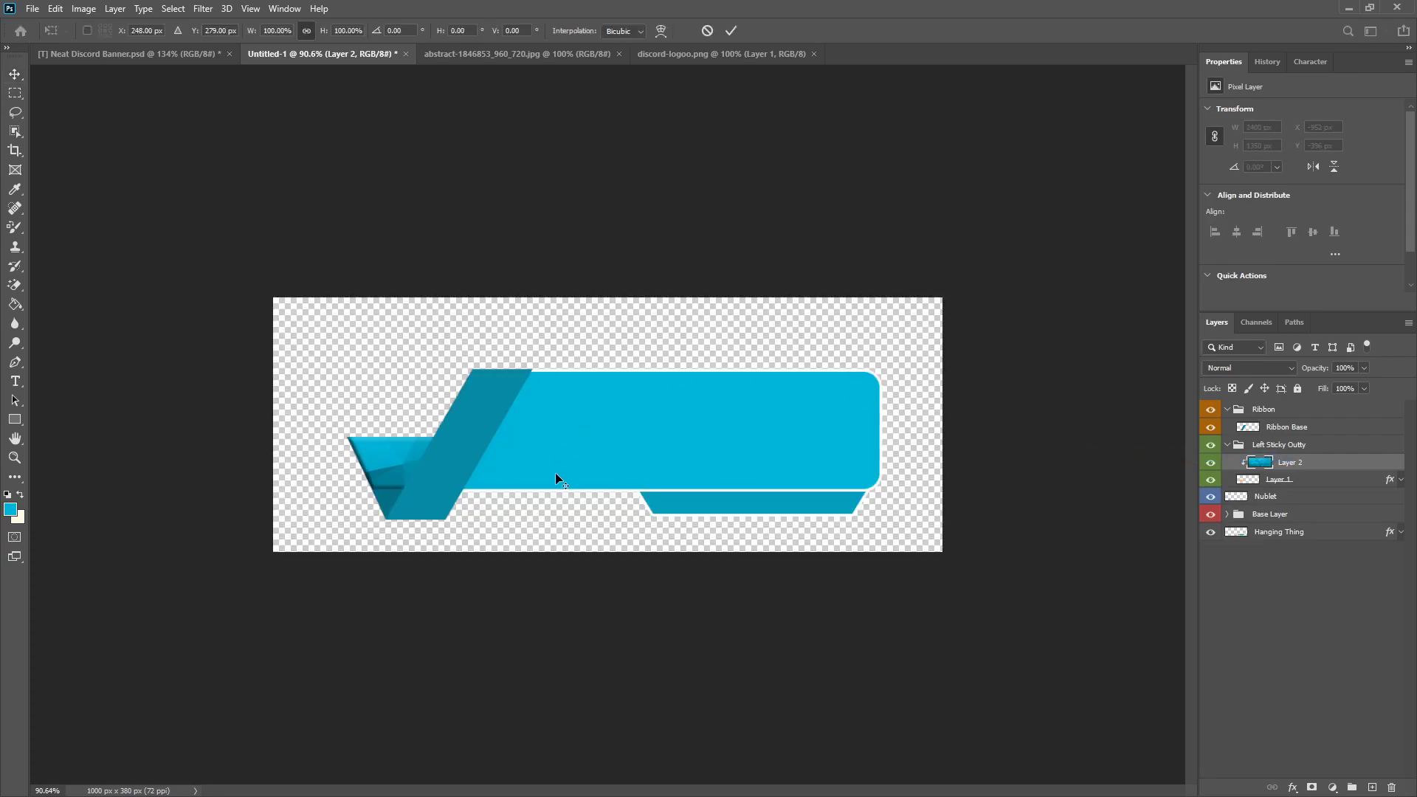
{"action": "scroll", "coordinate": [556, 468], "scroll_direction": "down", "scroll_amount": 7}
{"action": "left_click_drag", "start_coordinate": [735, 346], "coordinate": [539, 428]}
{"action": "scroll", "coordinate": [448, 422], "scroll_direction": "up", "scroll_amount": 4}
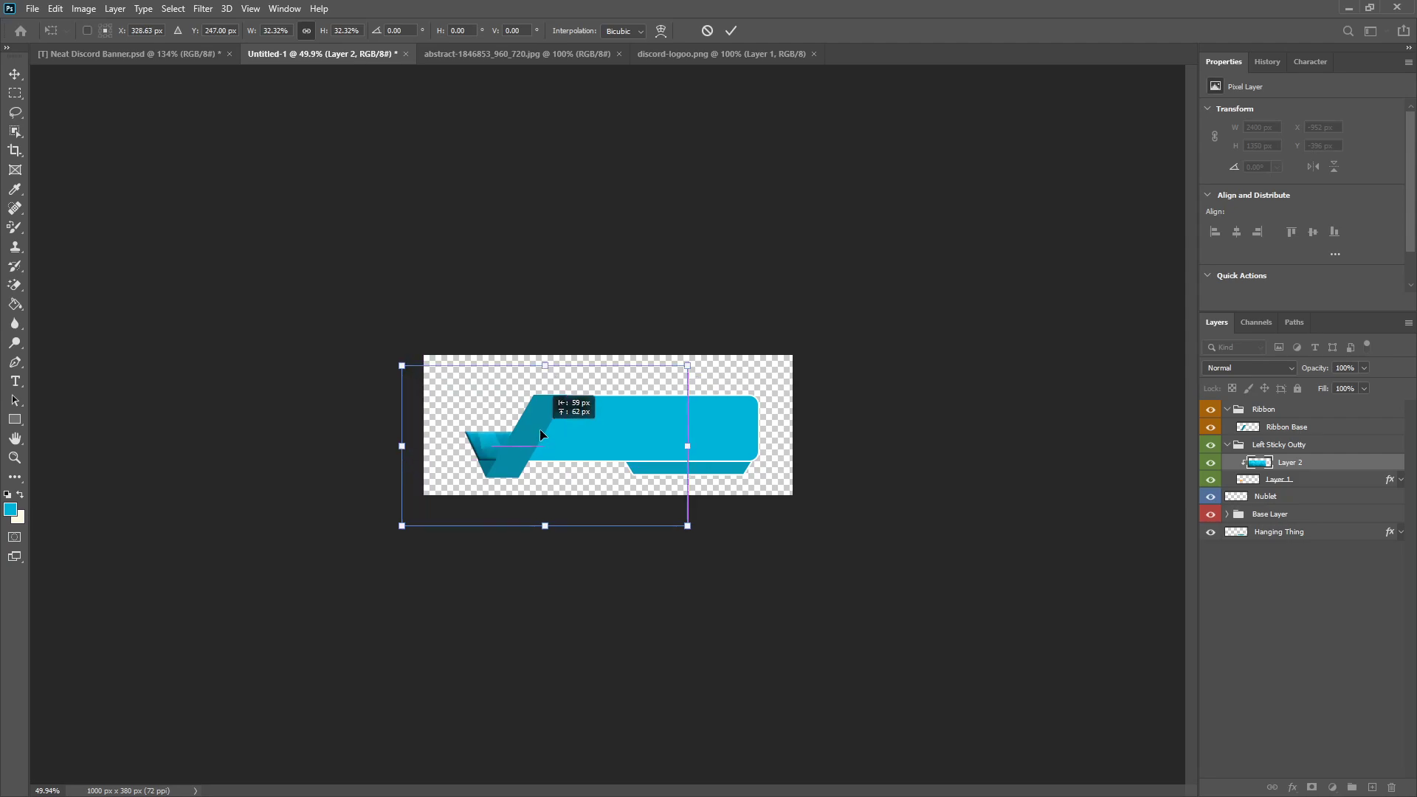
{"action": "scroll", "coordinate": [484, 449], "scroll_direction": "up", "scroll_amount": 2}
{"action": "left_click_drag", "start_coordinate": [737, 313], "coordinate": [597, 394]}
{"action": "left_click_drag", "start_coordinate": [580, 463], "coordinate": [508, 487]}
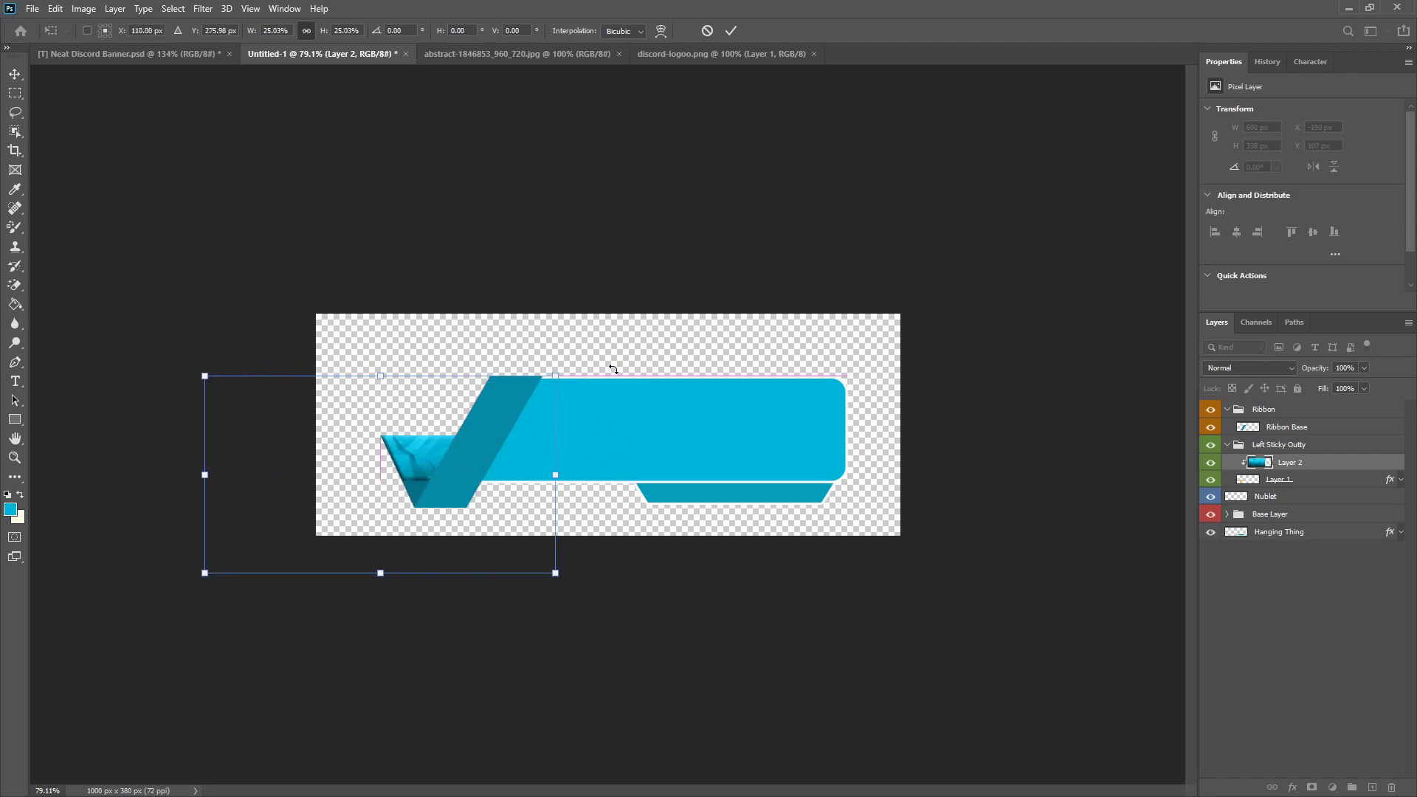
{"action": "left_click", "coordinate": [730, 30]}
Step: Shift the texture slightly to X -180 px, Y 102 px and collapse the Left Sticky Outty group
{"action": "scroll", "coordinate": [321, 435], "scroll_direction": "up", "scroll_amount": 4}
{"action": "left_click_drag", "start_coordinate": [235, 516], "coordinate": [252, 508]}
{"action": "scroll", "coordinate": [252, 507], "scroll_direction": "down", "scroll_amount": 15}
{"action": "scroll", "coordinate": [273, 516], "scroll_direction": "up", "scroll_amount": 7}
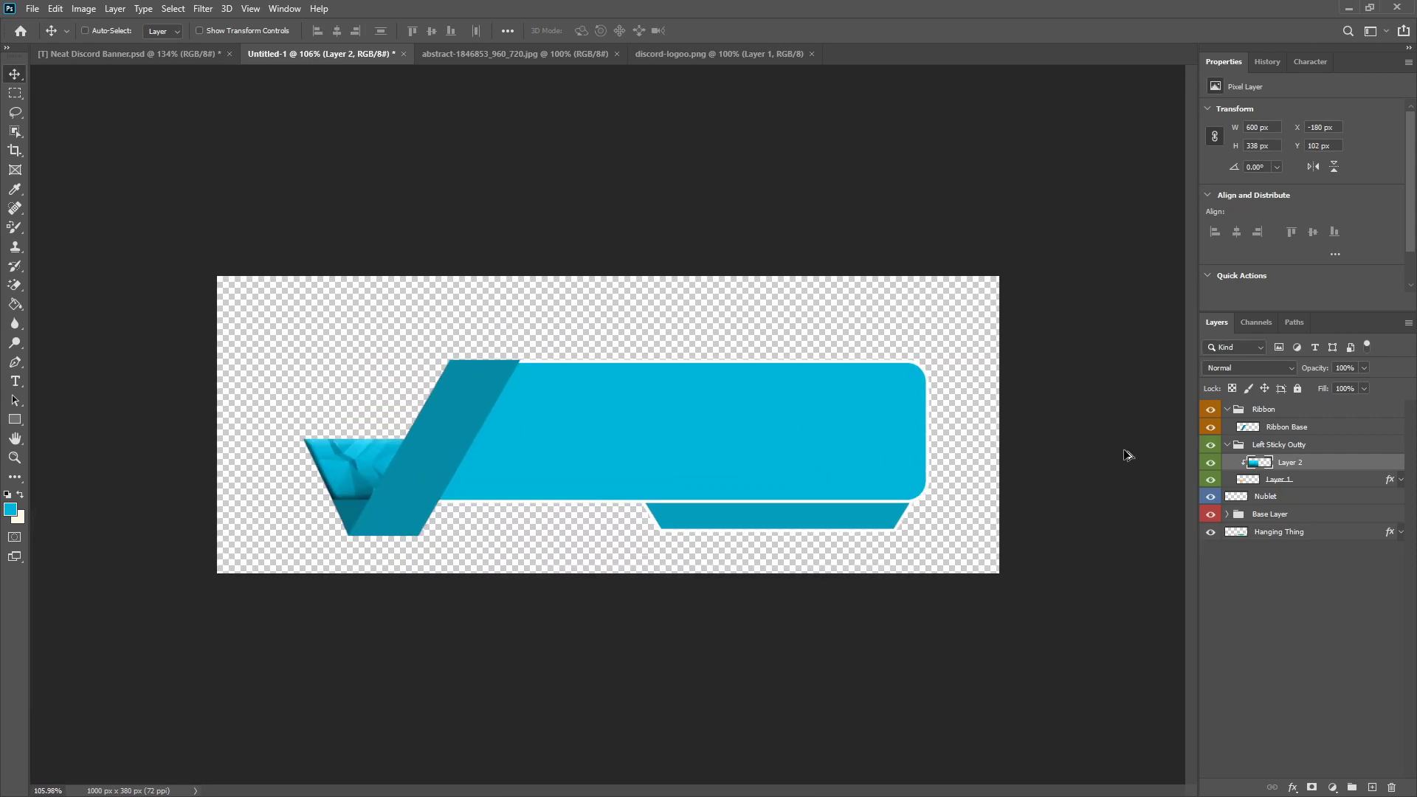
{"action": "left_click", "coordinate": [1228, 444]}
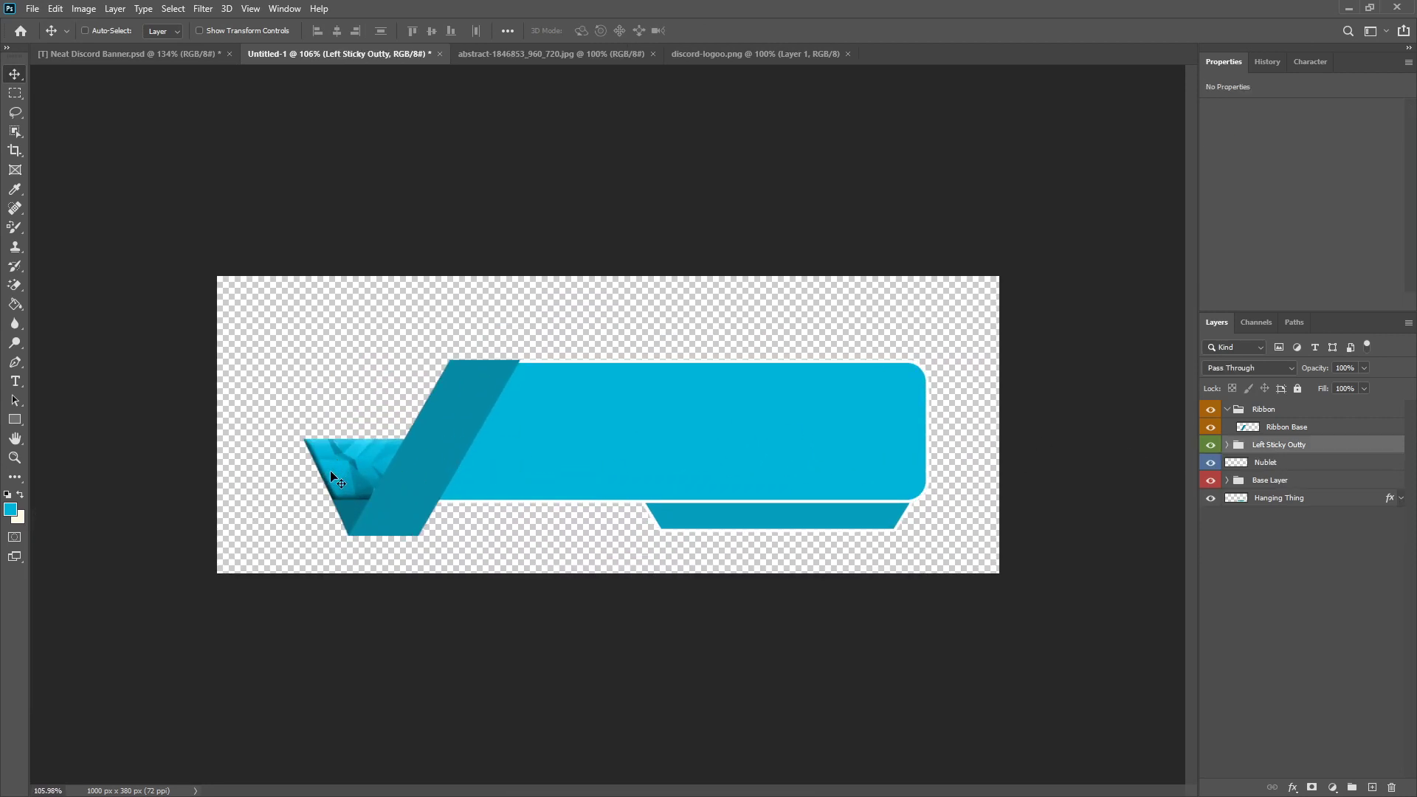
Step: Copy the Discord logo from discord-logoo.png into the banner and scale it to about 22.74% above the left flap
{"action": "left_click", "coordinate": [759, 53]}
{"action": "left_click_drag", "start_coordinate": [565, 334], "coordinate": [366, 385]}
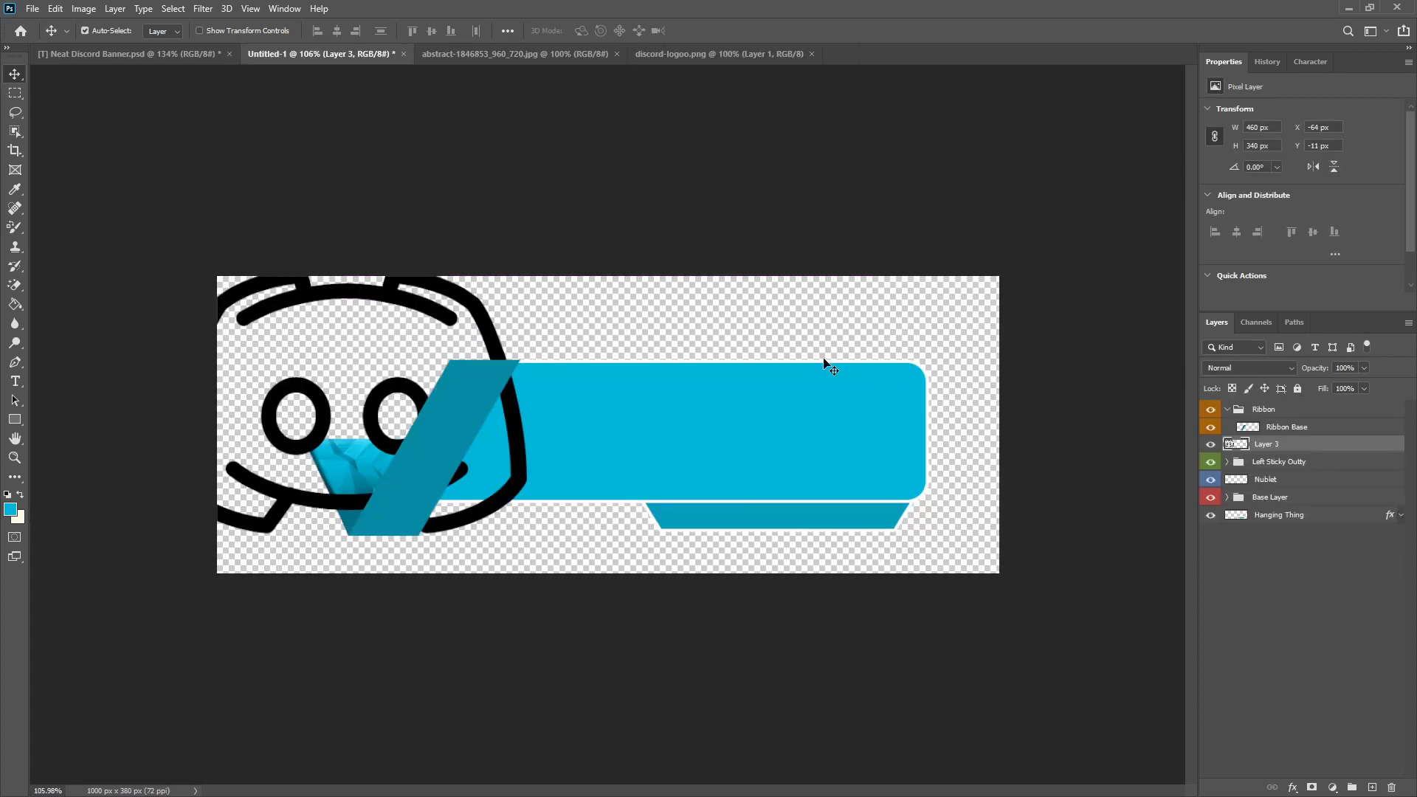
{"action": "key", "text": "ctrl+t"}
{"action": "left_click_drag", "start_coordinate": [525, 266], "coordinate": [301, 434]}
{"action": "left_click_drag", "start_coordinate": [246, 489], "coordinate": [389, 374]}
{"action": "scroll", "coordinate": [389, 375], "scroll_direction": "up", "scroll_amount": 5}
{"action": "left_click_drag", "start_coordinate": [381, 242], "coordinate": [313, 297]}
{"action": "left_click_drag", "start_coordinate": [251, 361], "coordinate": [266, 375]}
{"action": "left_click_drag", "start_coordinate": [327, 311], "coordinate": [305, 327]}
{"action": "left_click_drag", "start_coordinate": [259, 373], "coordinate": [267, 373]}
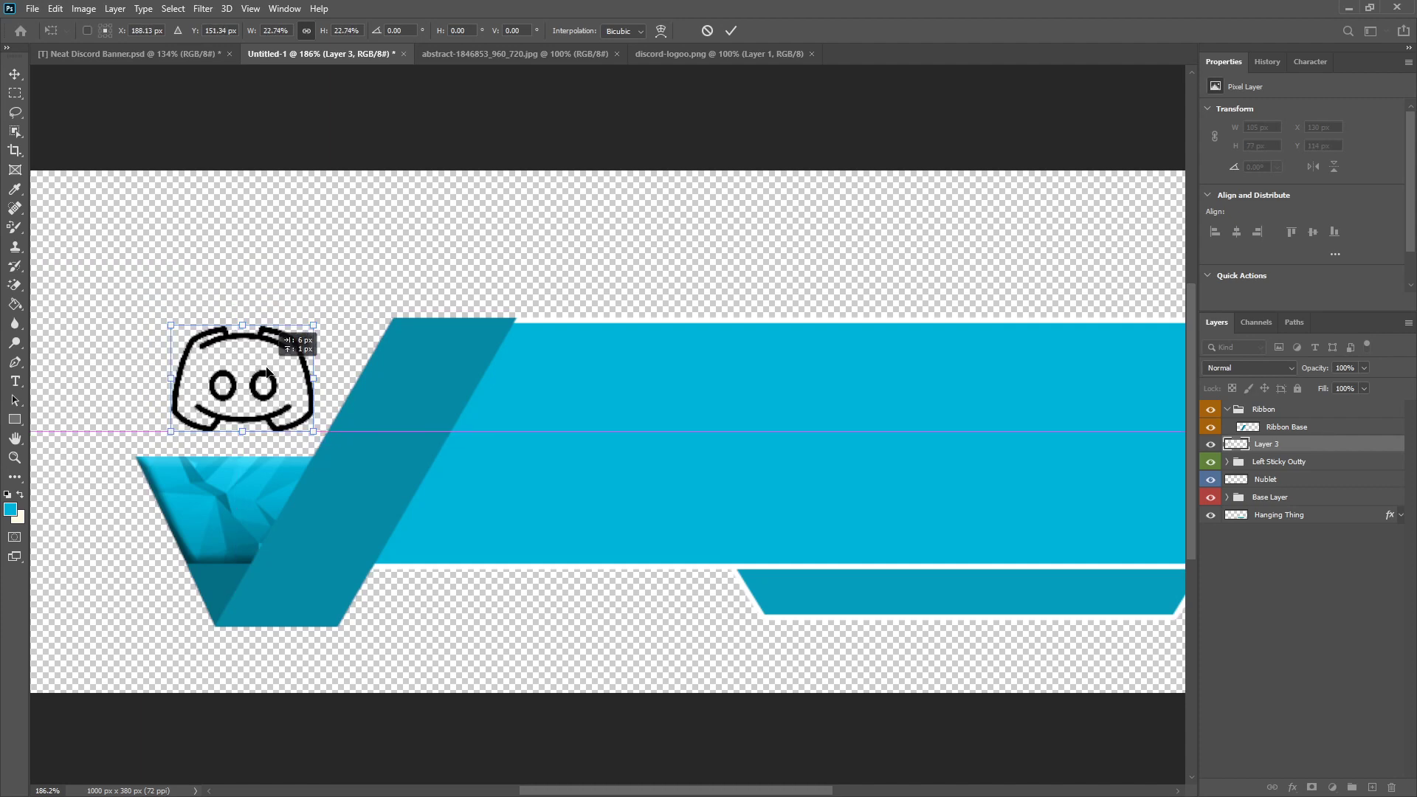
{"action": "scroll", "coordinate": [445, 426], "scroll_direction": "down", "scroll_amount": 5}
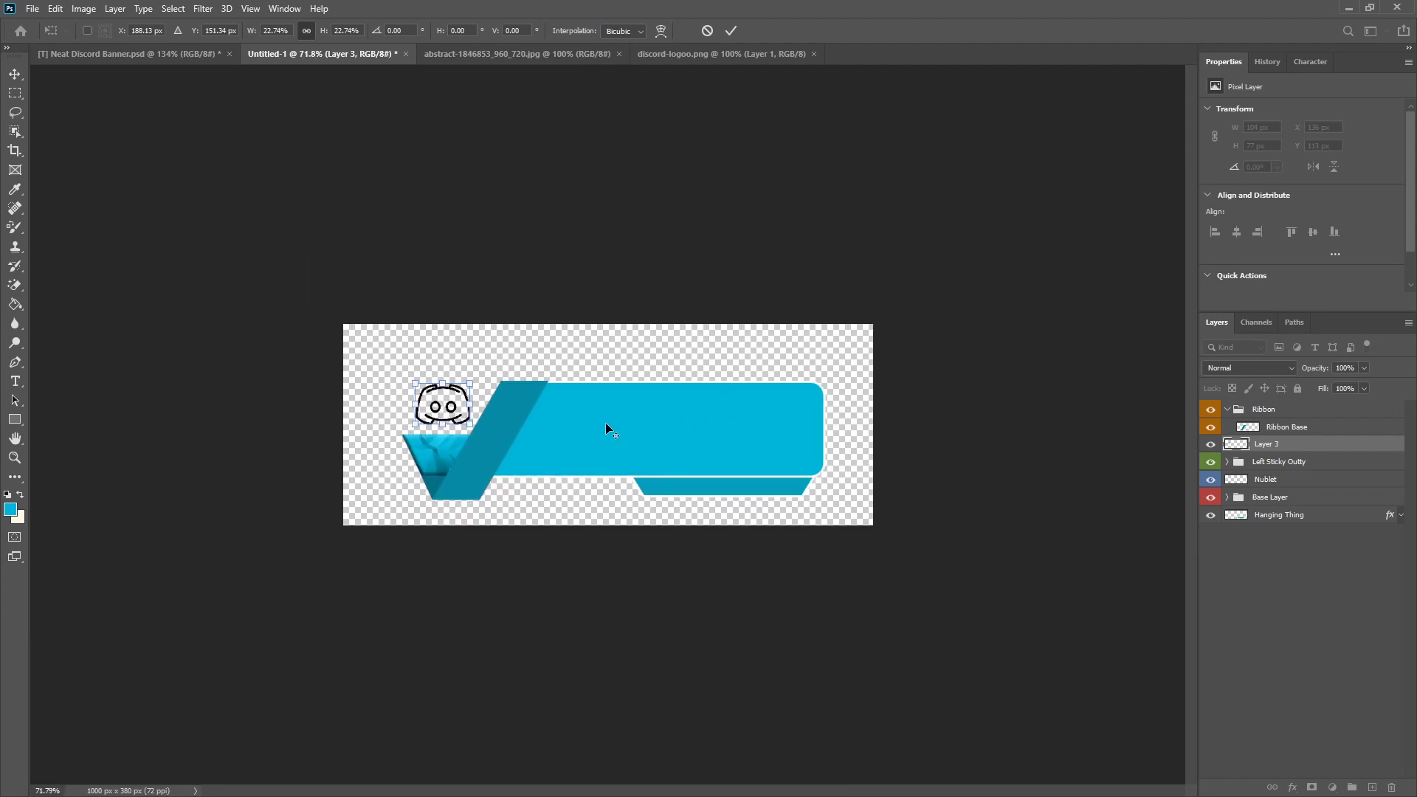
{"action": "scroll", "coordinate": [450, 405], "scroll_direction": "up", "scroll_amount": 8}
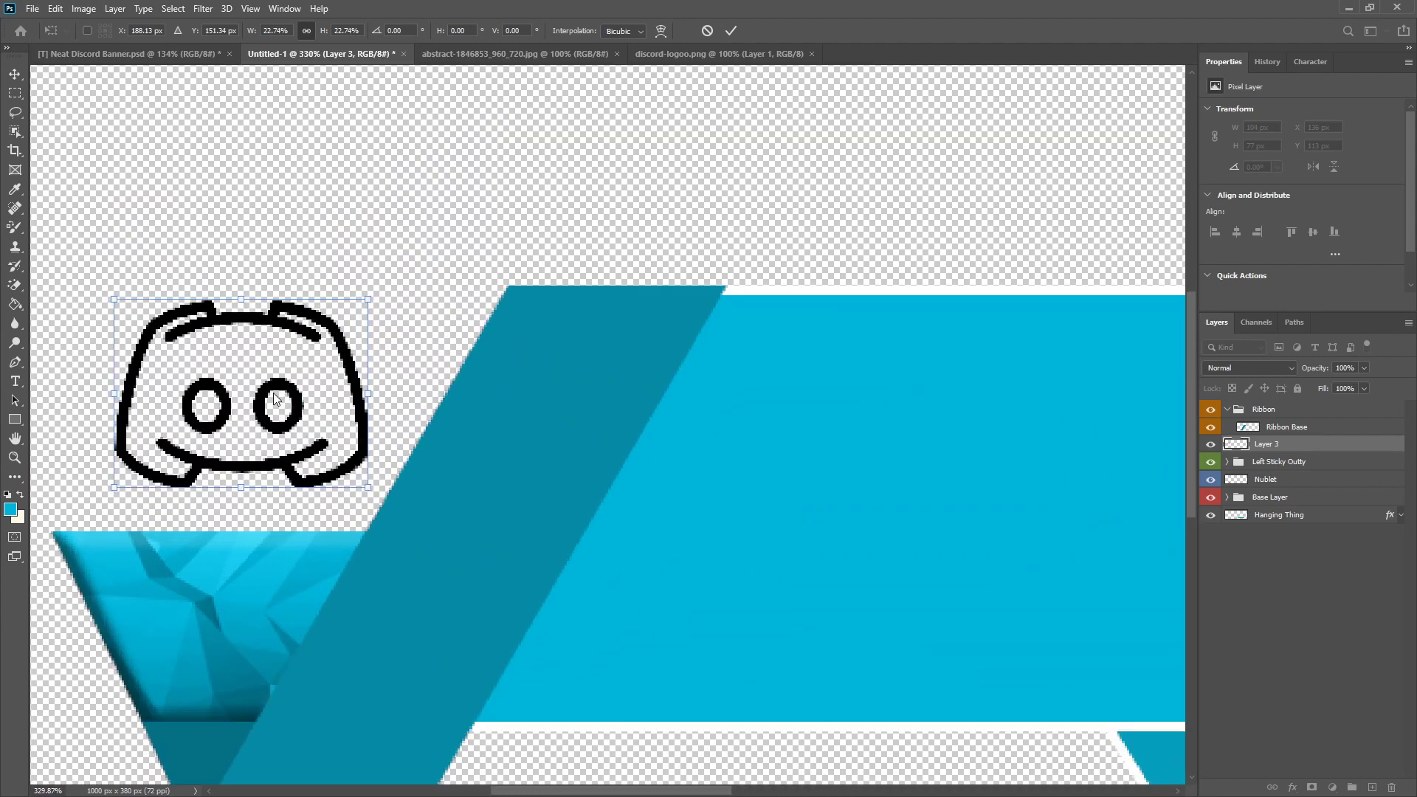
Step: Fine-tune the Discord logo to about 108 × 80 px at X 132 px, Y 110 px and apply the transform
{"action": "mouse_move", "coordinate": [367, 294]}
{"action": "left_mouse_down"}
{"action": "mouse_move", "coordinate": [347, 303]}
{"action": "mouse_move", "coordinate": [372, 304]}
{"action": "mouse_move", "coordinate": [360, 305]}
{"action": "left_mouse_up"}
{"action": "left_click_drag", "start_coordinate": [301, 392], "coordinate": [311, 390]}
{"action": "scroll", "coordinate": [314, 389], "scroll_direction": "down", "scroll_amount": 3}
{"action": "scroll", "coordinate": [311, 389], "scroll_direction": "down", "scroll_amount": 2}
{"action": "scroll", "coordinate": [288, 384], "scroll_direction": "up", "scroll_amount": 5}
{"action": "left_click_drag", "start_coordinate": [165, 304], "coordinate": [148, 295]}
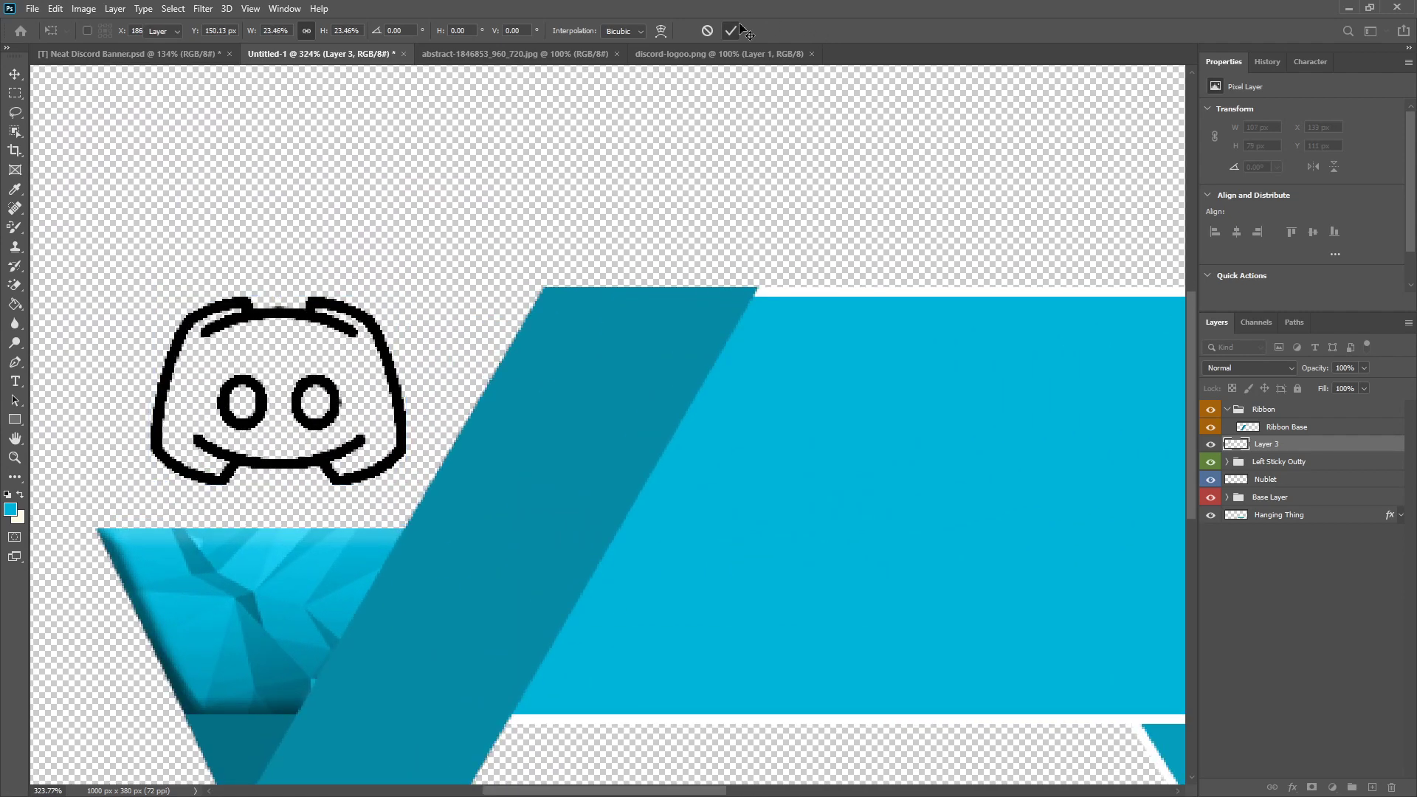
{"action": "left_click", "coordinate": [740, 30]}
{"action": "scroll", "coordinate": [471, 352], "scroll_direction": "down", "scroll_amount": 6}
{"action": "scroll", "coordinate": [471, 401], "scroll_direction": "up", "scroll_amount": 1}
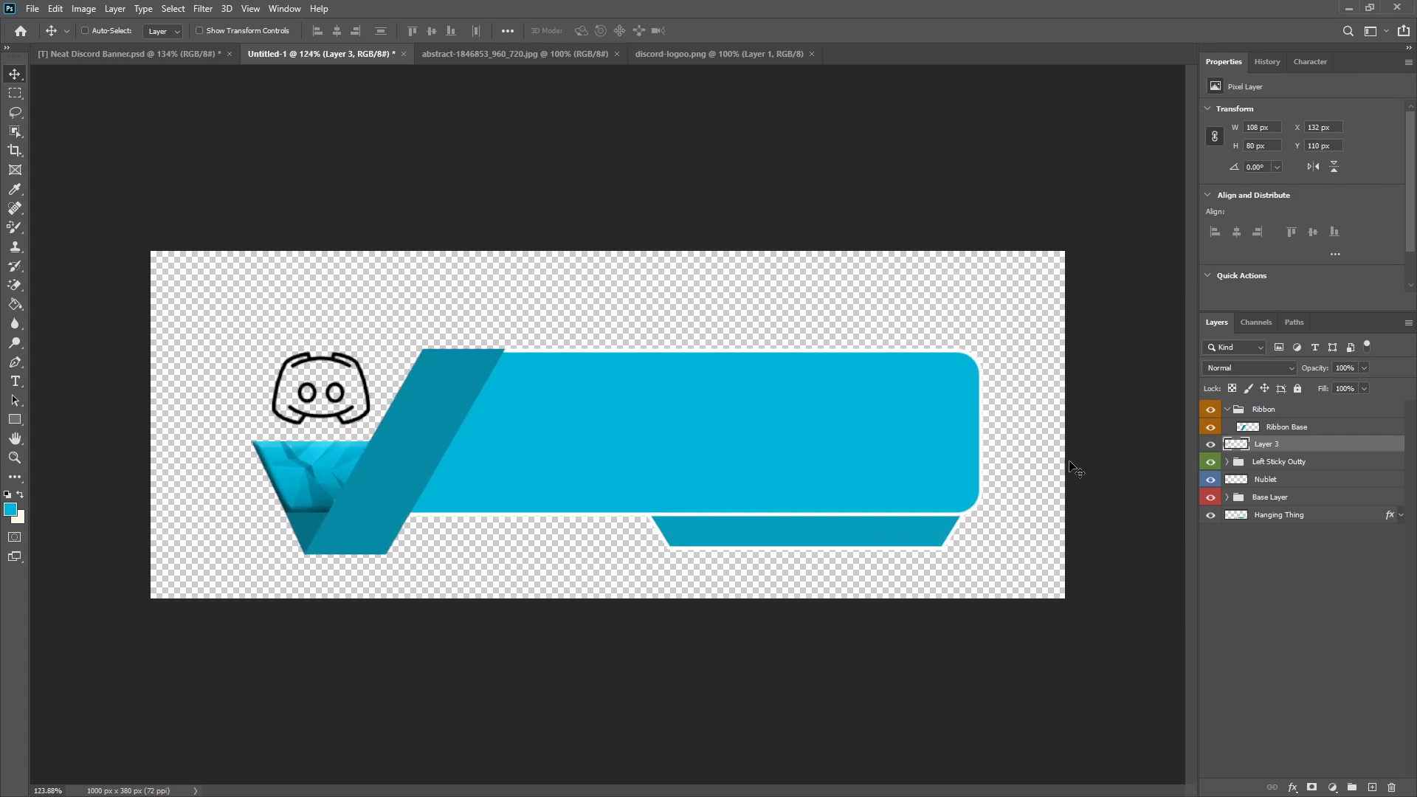
Step: Add a Color Overlay in the foreground blue 00b4d9 to the Discord logo on Layer 3
{"action": "right_click", "coordinate": [1284, 444]}
{"action": "left_click", "coordinate": [1147, 189]}
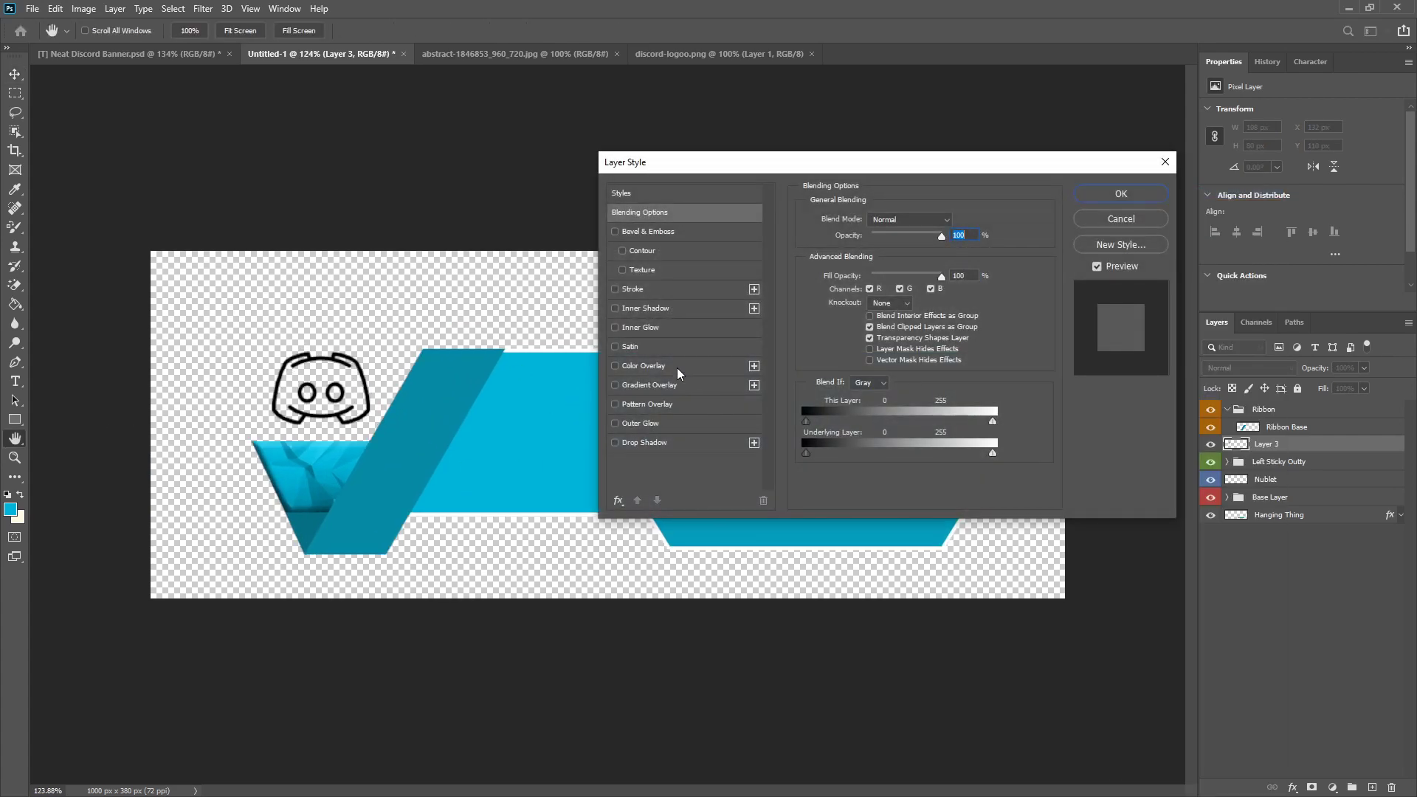
{"action": "left_click", "coordinate": [657, 366]}
{"action": "left_click", "coordinate": [965, 216]}
{"action": "left_click", "coordinate": [11, 509]}
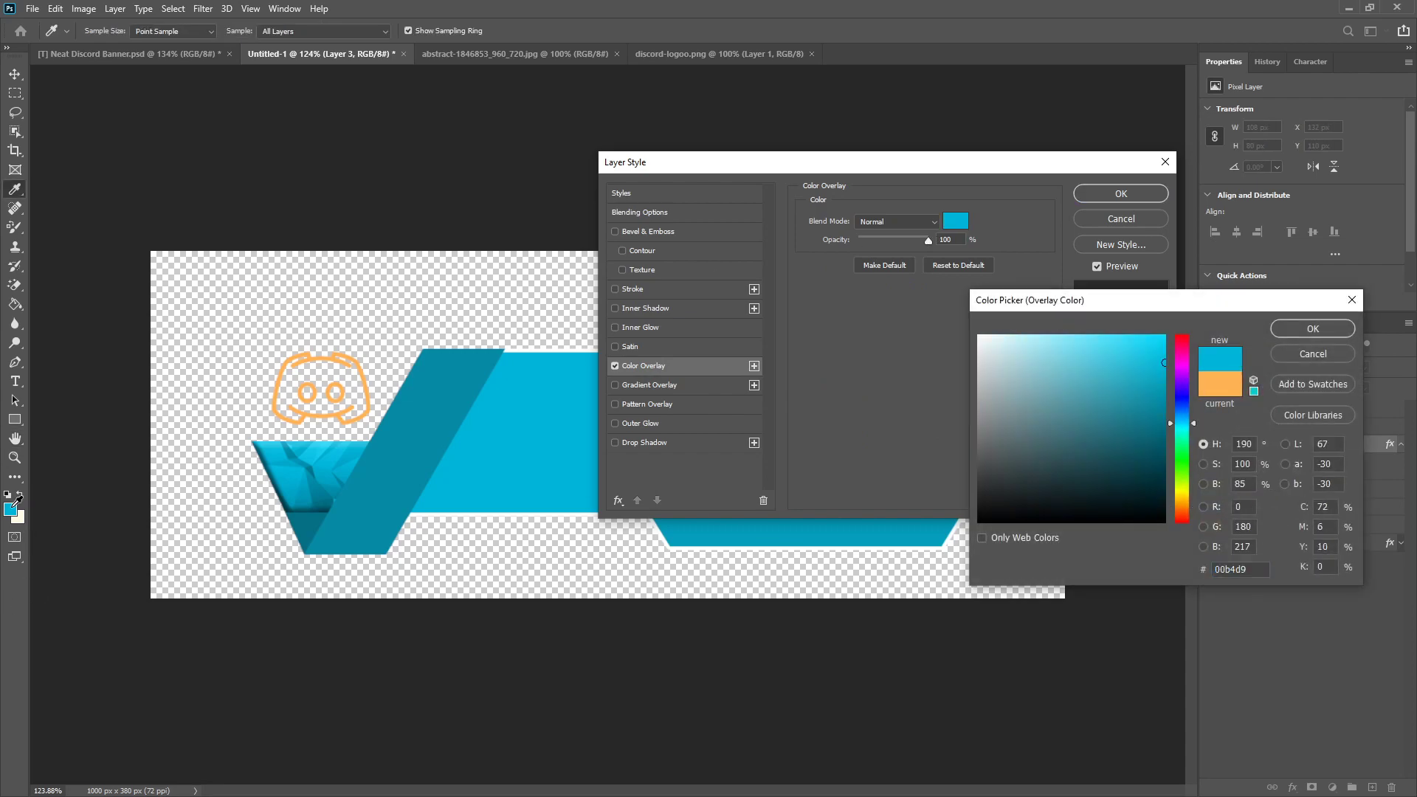
{"action": "left_click", "coordinate": [1324, 330]}
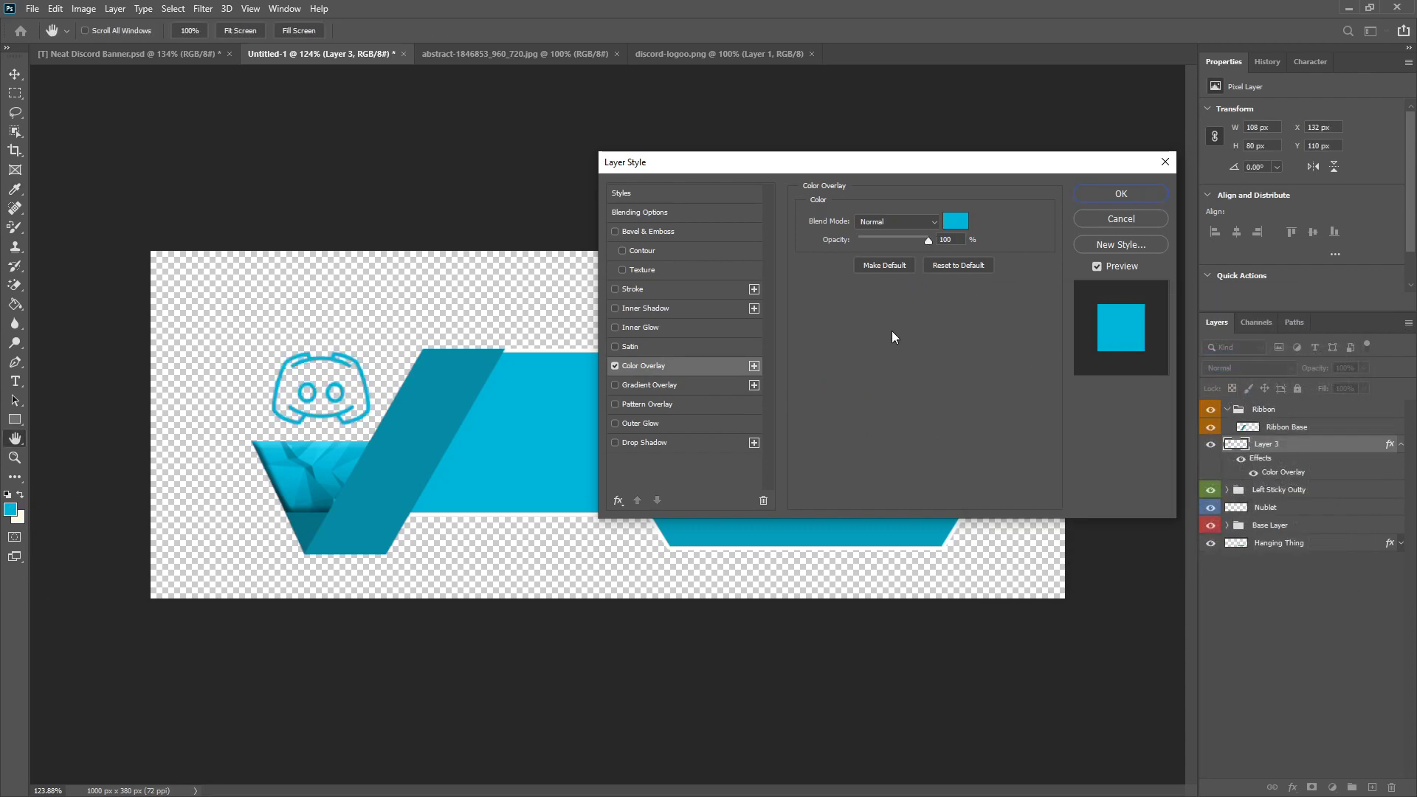
Step: Add an Outer Glow in the foreground blue 00b4d9 to the Discord logo on Layer 3
{"action": "left_click", "coordinate": [614, 424]}
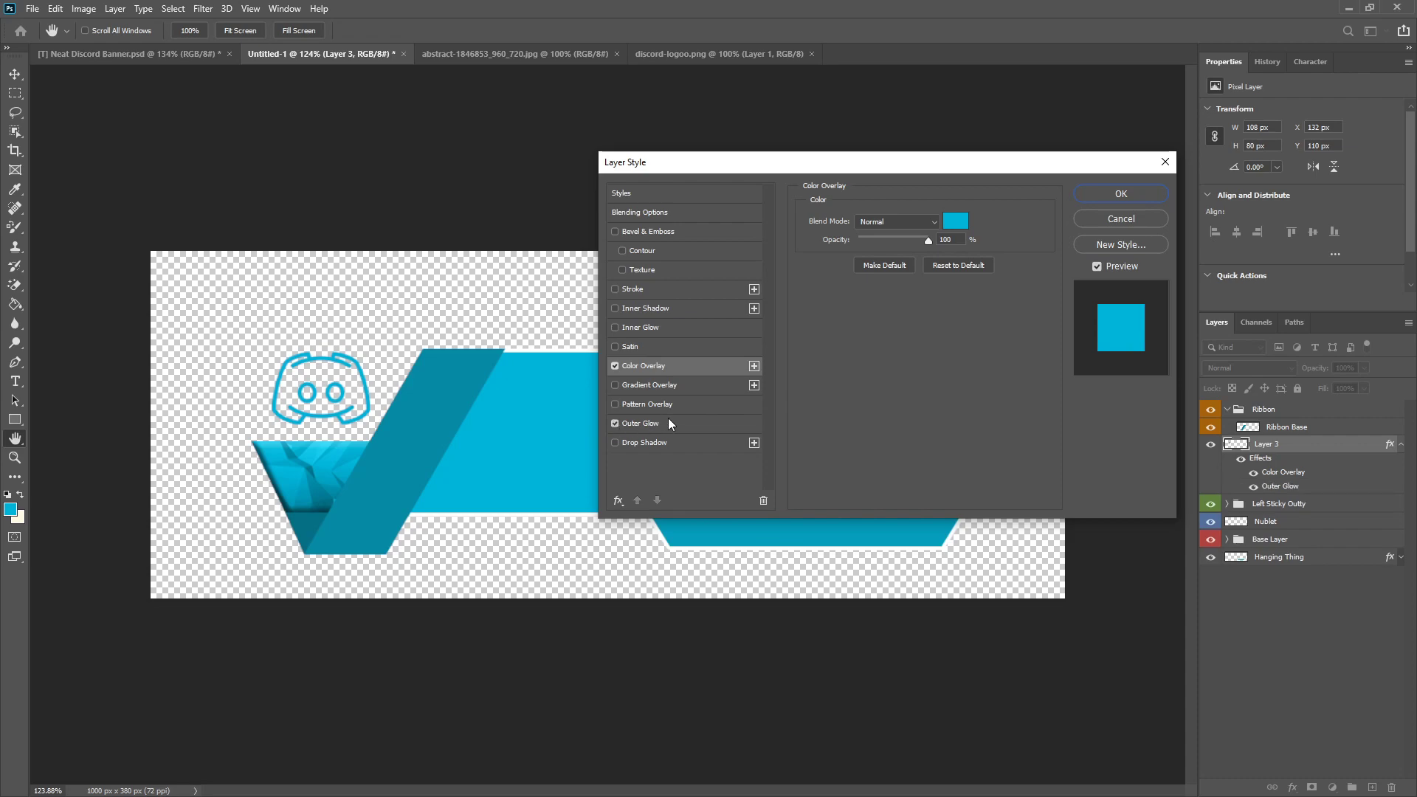
{"action": "left_click", "coordinate": [840, 273]}
{"action": "left_click", "coordinate": [11, 510]}
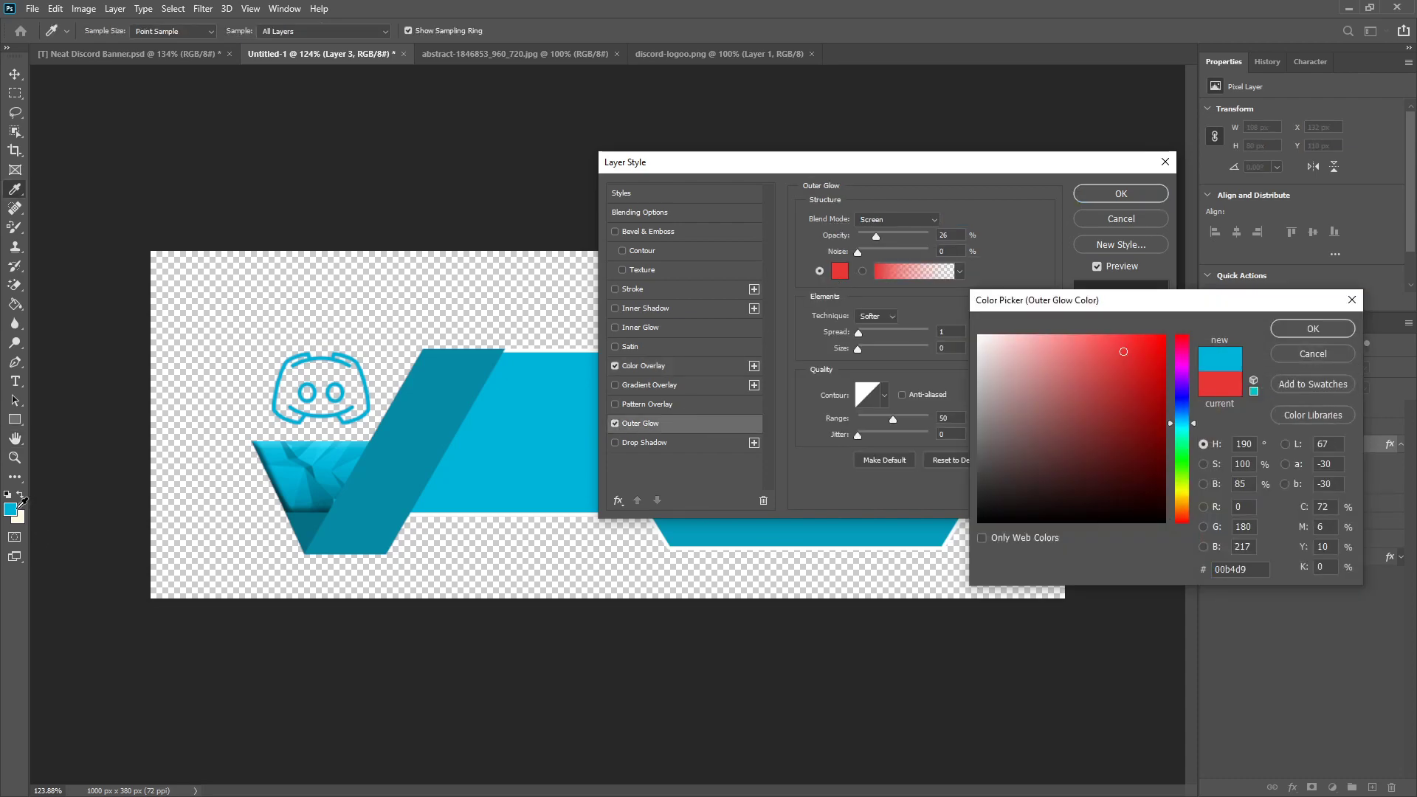
{"action": "left_click", "coordinate": [1313, 330]}
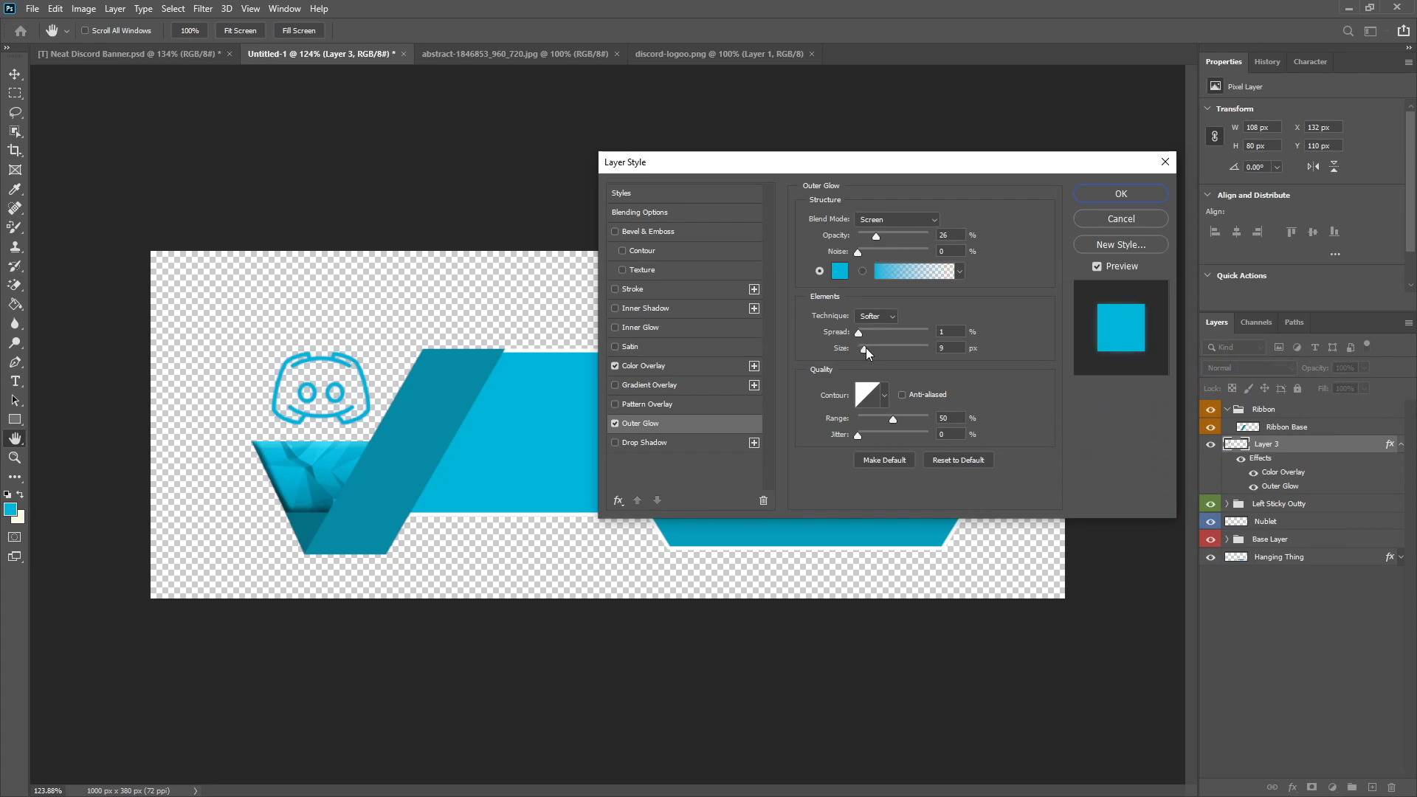
Step: Set the logo's Outer Glow to 39% opacity, 11% spread and 6 px size, and apply the layer style
{"action": "left_click_drag", "start_coordinate": [867, 348], "coordinate": [859, 344]}
{"action": "left_click", "coordinate": [867, 332]}
{"action": "left_click_drag", "start_coordinate": [878, 236], "coordinate": [886, 239]}
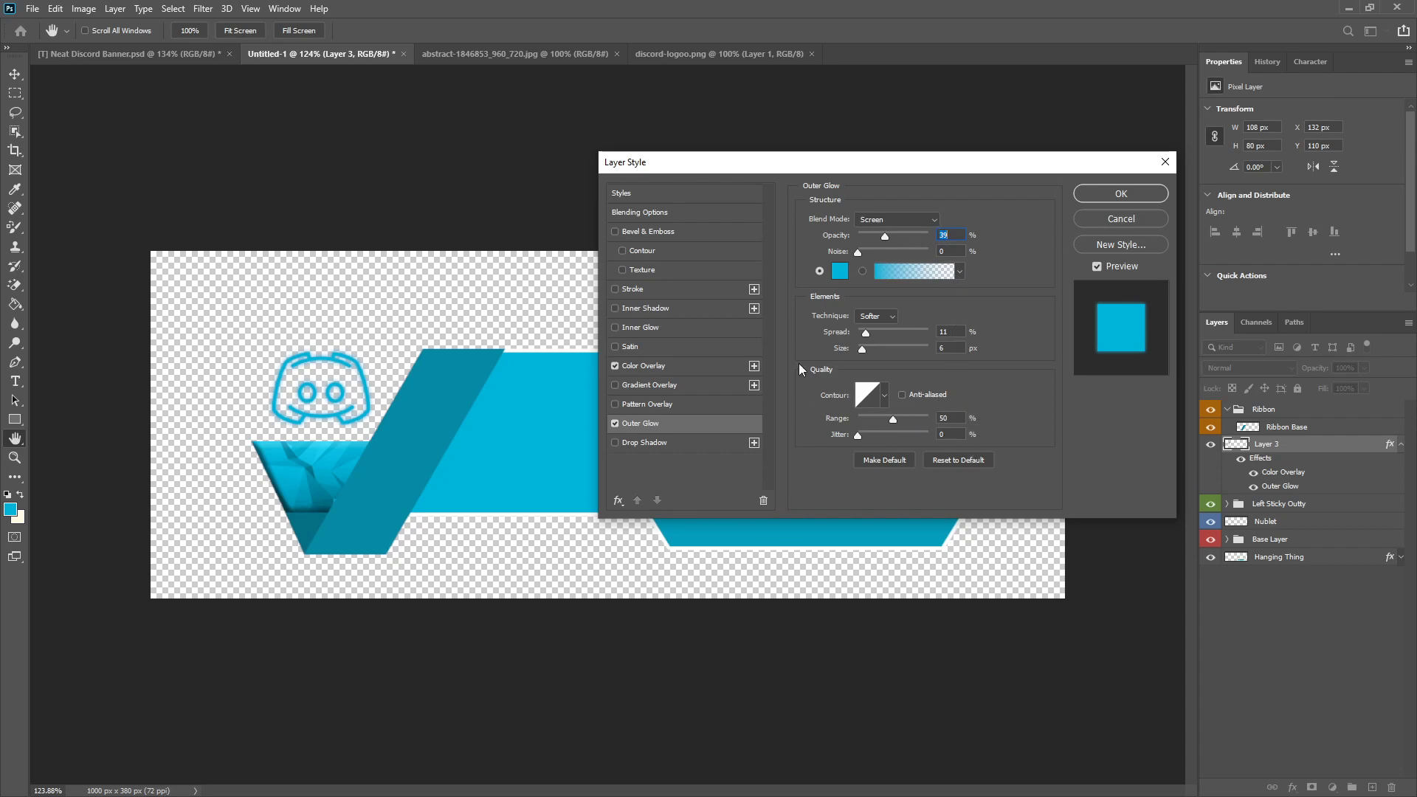
{"action": "left_click", "coordinate": [684, 366]}
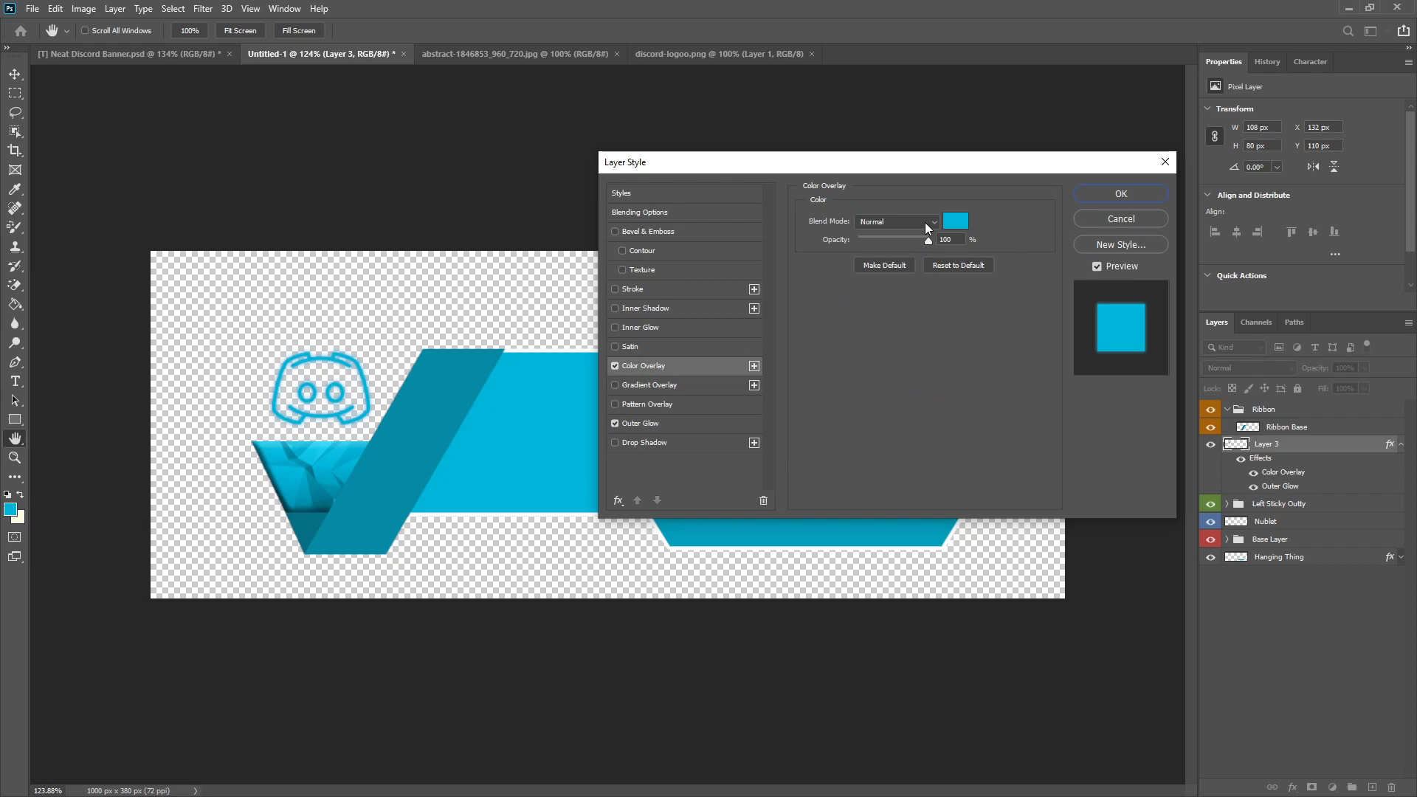
{"action": "left_click", "coordinate": [1121, 193]}
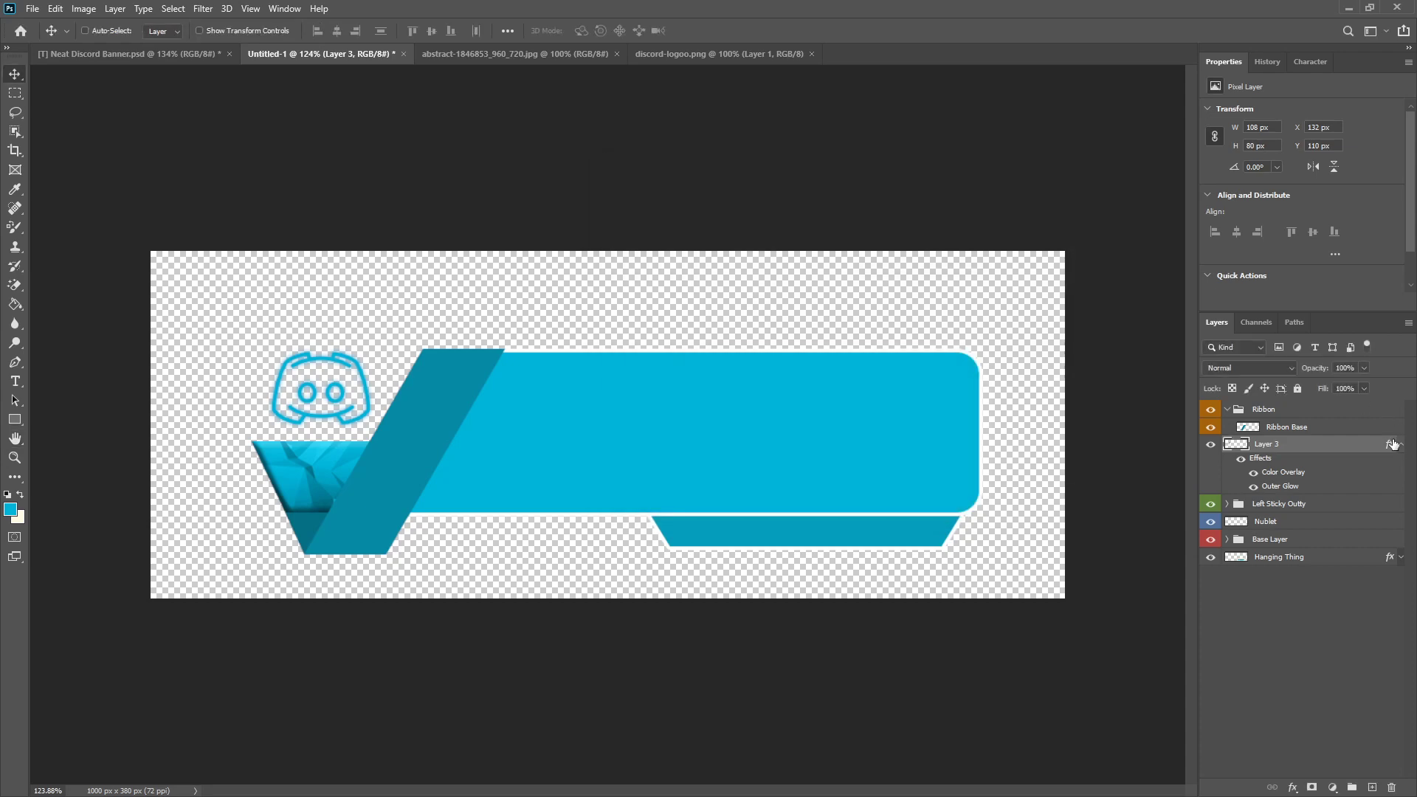
Step: Rename Layer 3 as Discord Logo with its effects collapsed, and move it into the Left Sticky Outty group
{"action": "left_click", "coordinate": [1402, 444]}
{"action": "double_click", "coordinate": [1264, 450]}
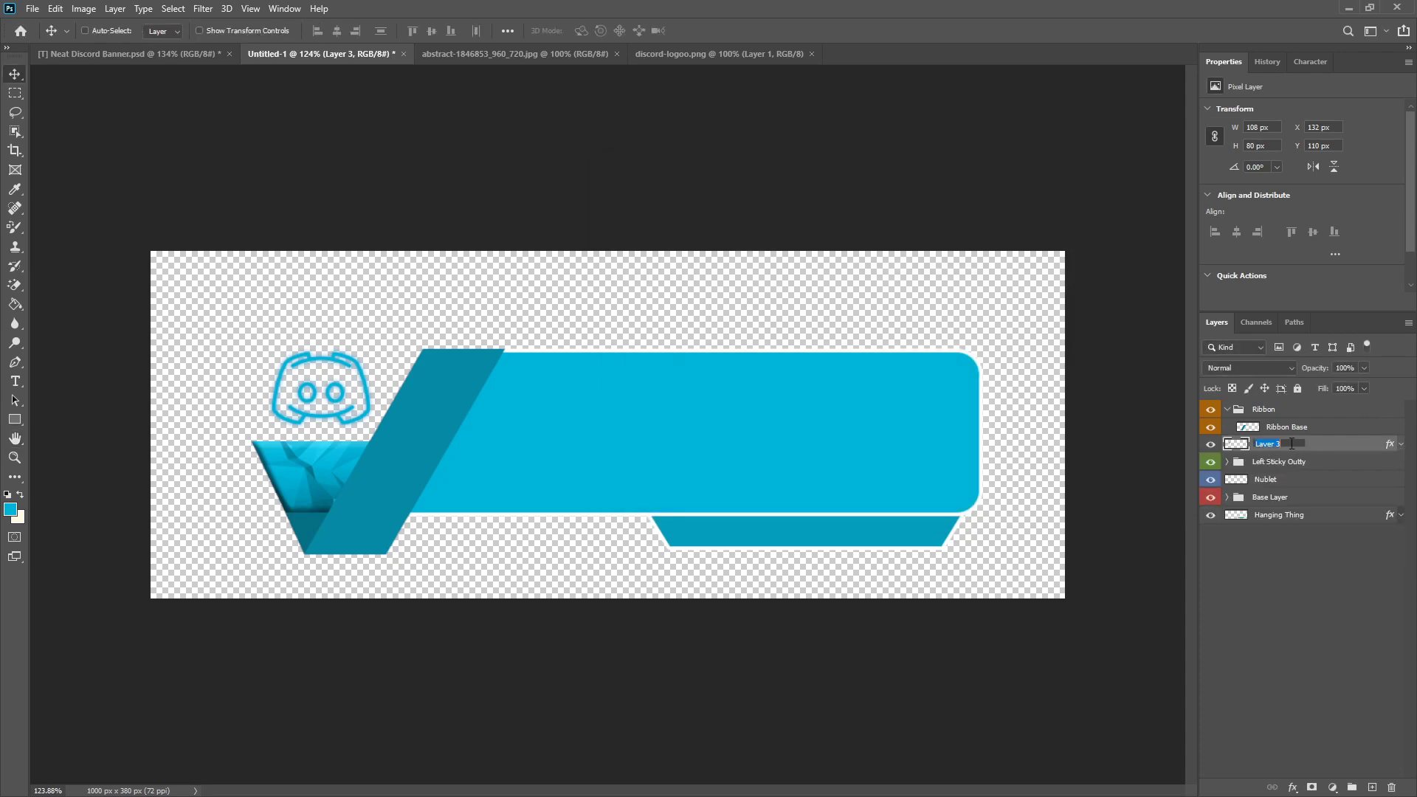
{"action": "type", "text": "Discord Logo"}
{"action": "key", "text": "Return"}
{"action": "left_click_drag", "start_coordinate": [1291, 447], "coordinate": [1277, 463]}
{"action": "left_click", "coordinate": [1232, 446]}
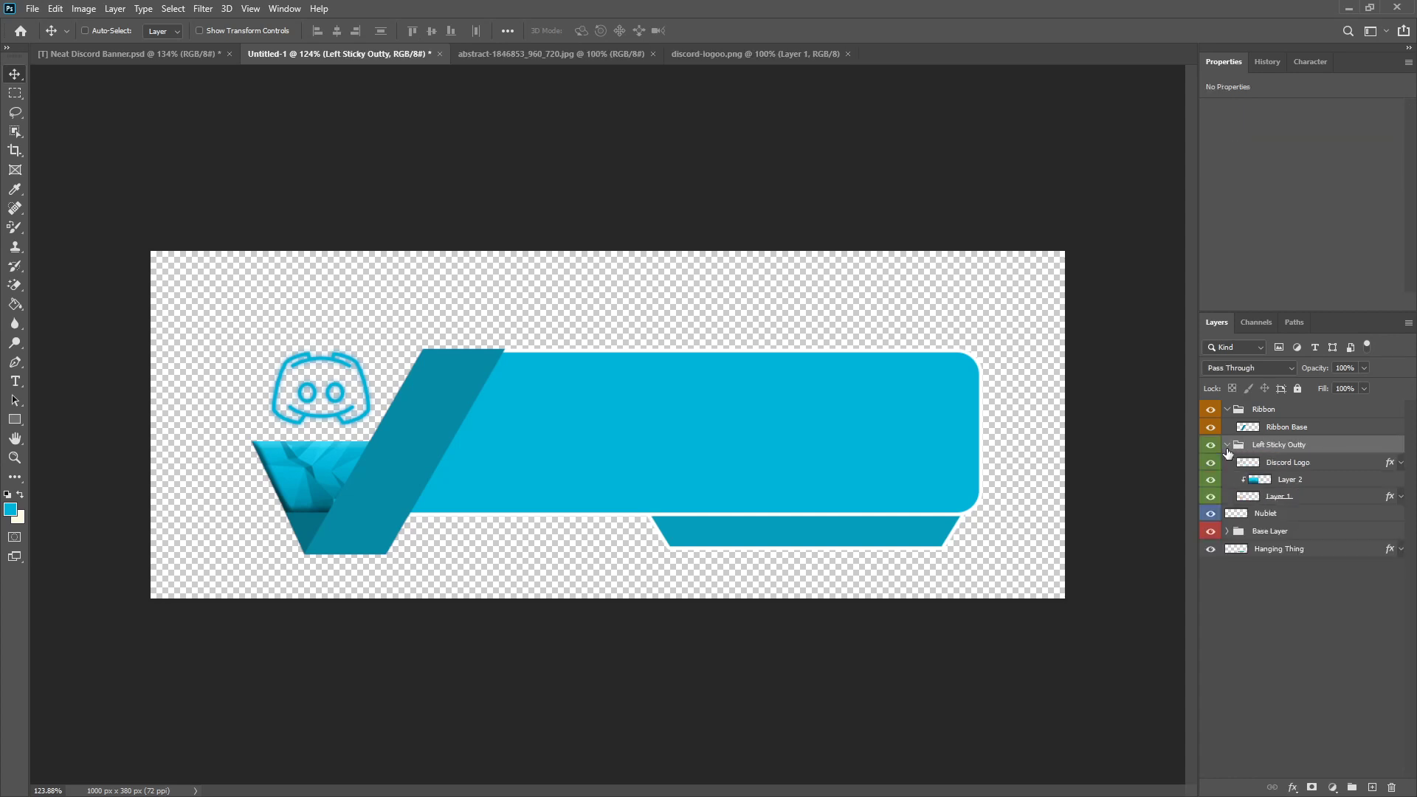
Step: Rename Layer 1 in the Left Sticky Outty group as Baser, then collapse the group and deselect all layers
{"action": "left_click", "coordinate": [1282, 464]}
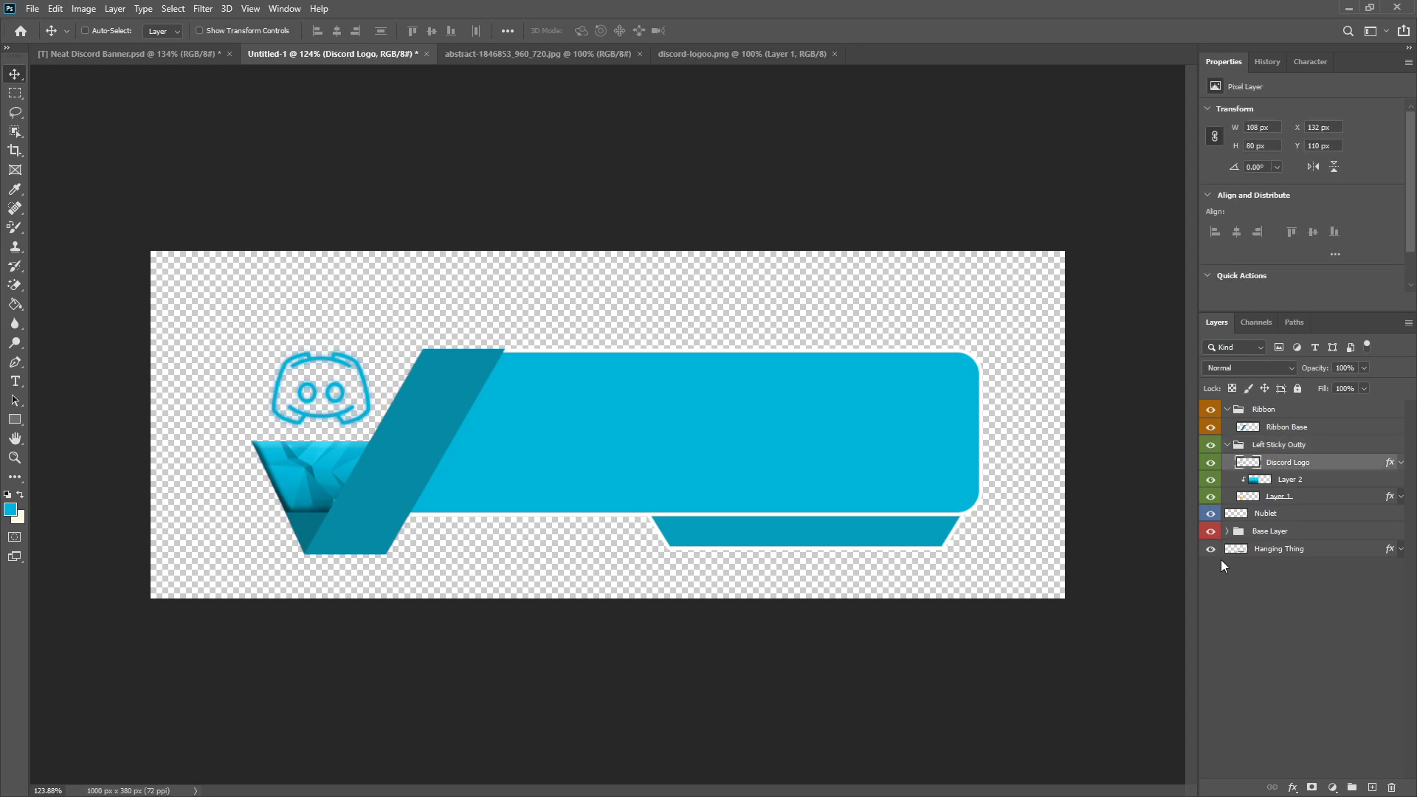
{"action": "left_click", "coordinate": [1281, 496]}
{"action": "double_click", "coordinate": [1286, 497]}
{"action": "type", "text": "Baser"}
{"action": "key", "text": "Return"}
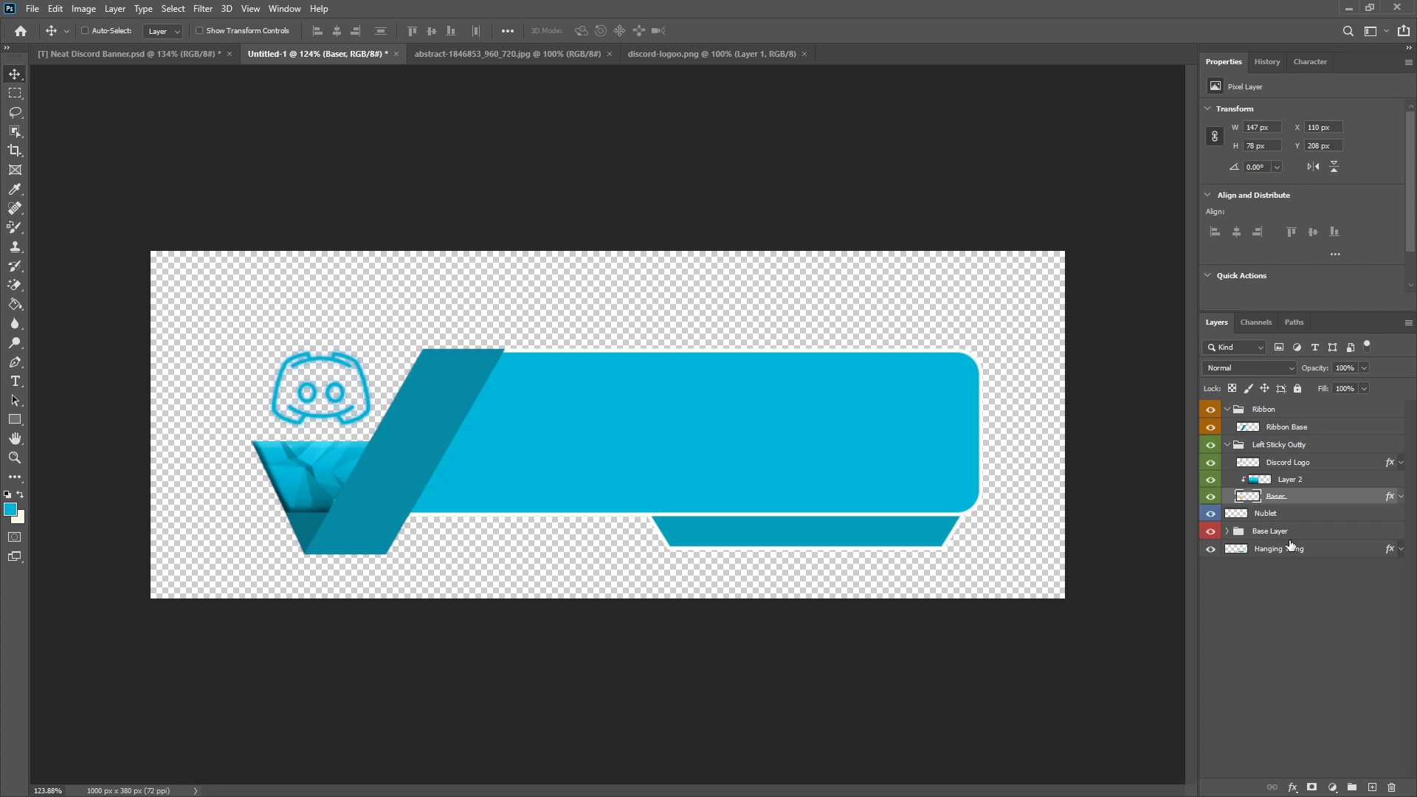
{"action": "left_click", "coordinate": [1227, 444]}
{"action": "left_click", "coordinate": [1251, 631]}
{"action": "key", "text": "ctrl+minus"}
{"action": "scroll", "coordinate": [456, 461], "scroll_direction": "down", "scroll_amount": 5}
{"action": "scroll", "coordinate": [451, 449], "scroll_direction": "up", "scroll_amount": 7}
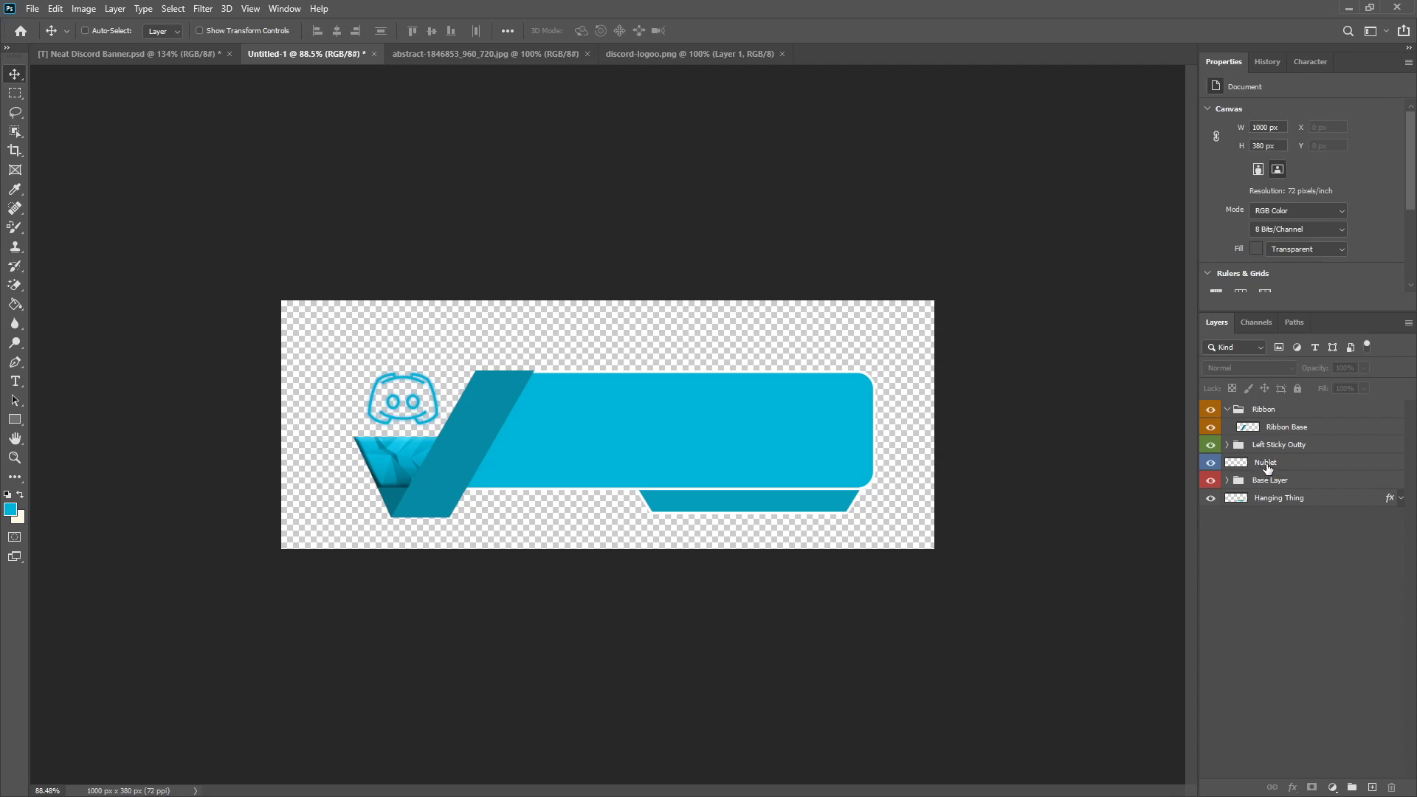
{"action": "left_click", "coordinate": [1210, 463]}
{"action": "left_click", "coordinate": [1211, 462]}
{"action": "right_click", "coordinate": [1264, 428]}
{"action": "left_click", "coordinate": [1155, 193]}
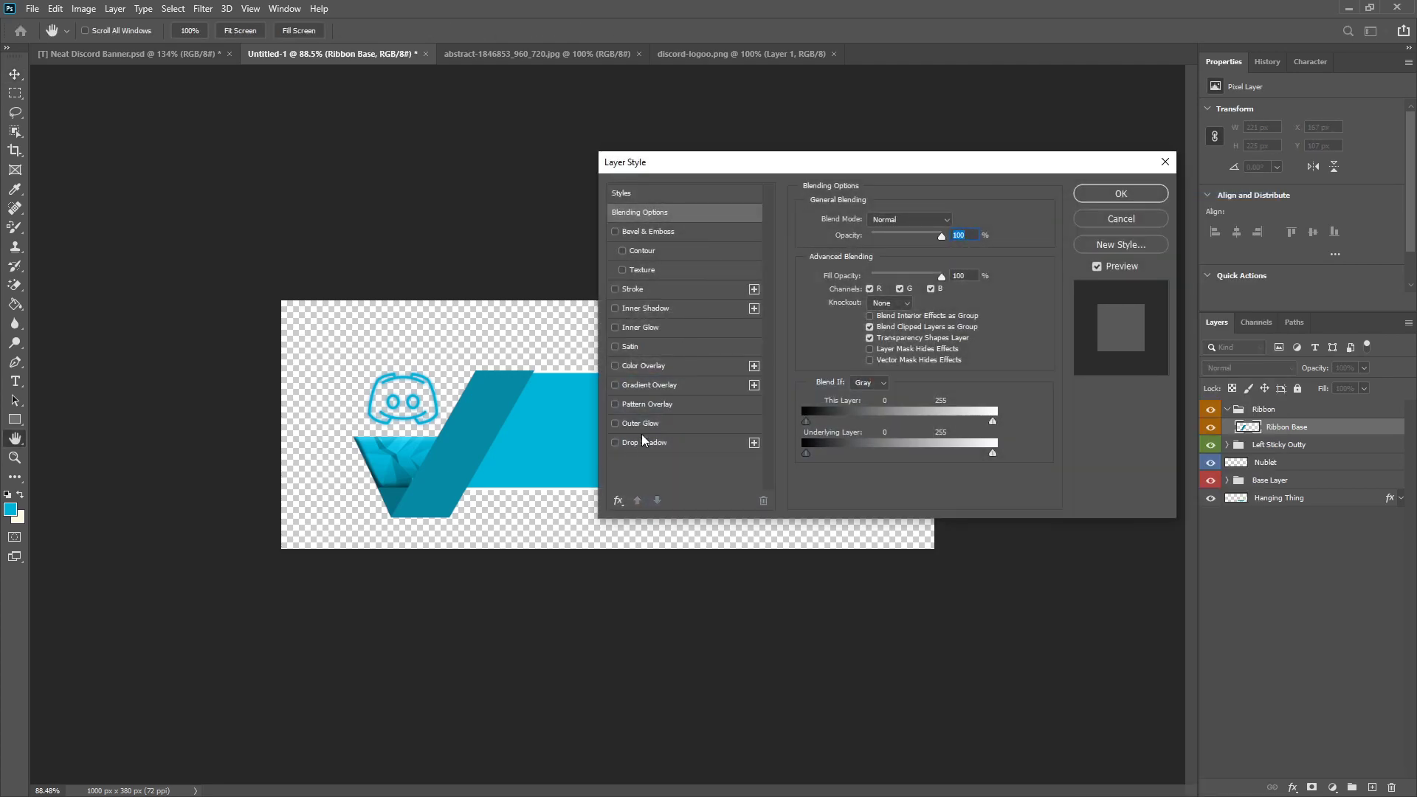
{"action": "left_click", "coordinate": [624, 405]}
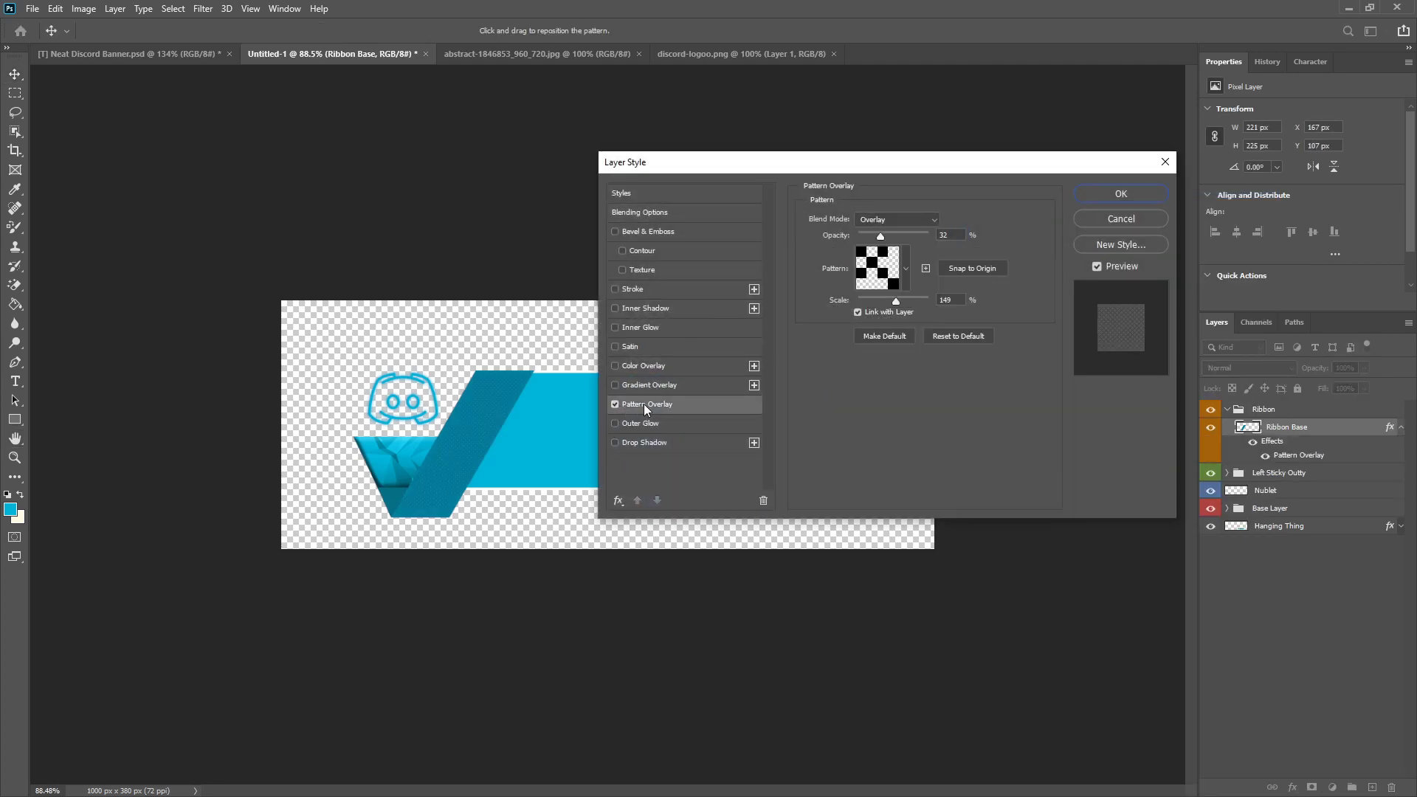
{"action": "left_click", "coordinate": [1119, 219]}
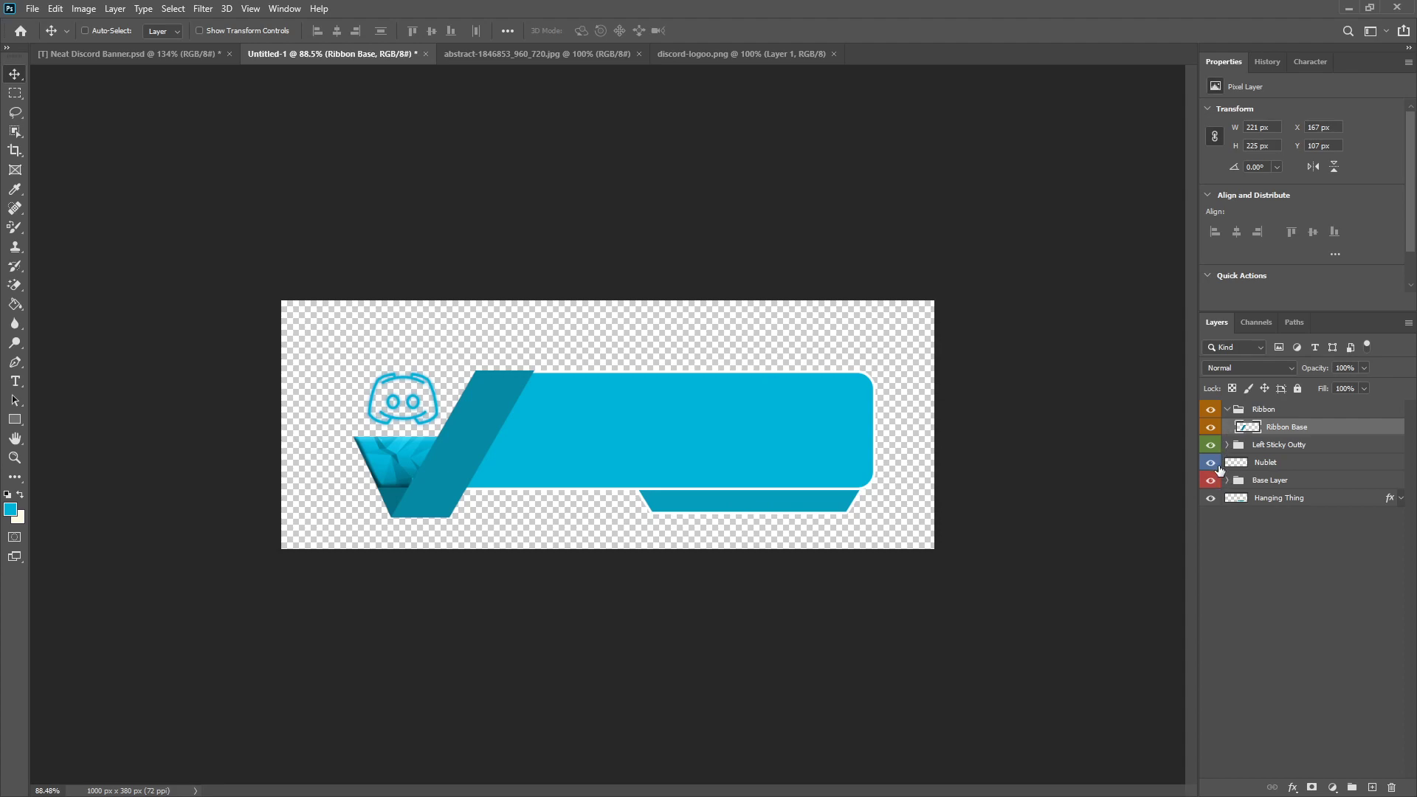
Step: Add a Pattern Overlay to the Hanging Thing layer in Overlay mode at 32% opacity and 149% scale
{"action": "right_click", "coordinate": [1261, 503]}
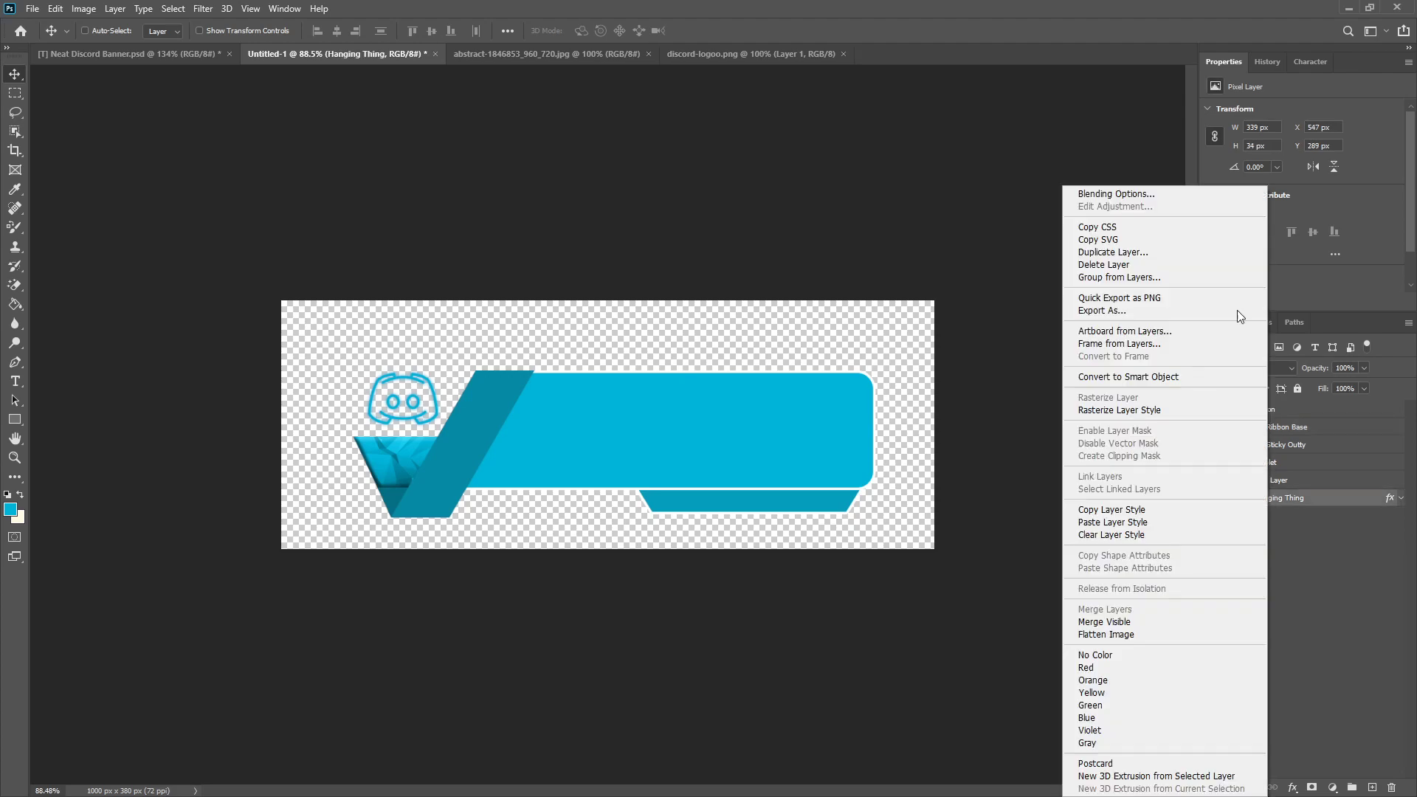
{"action": "key", "text": "Escape"}
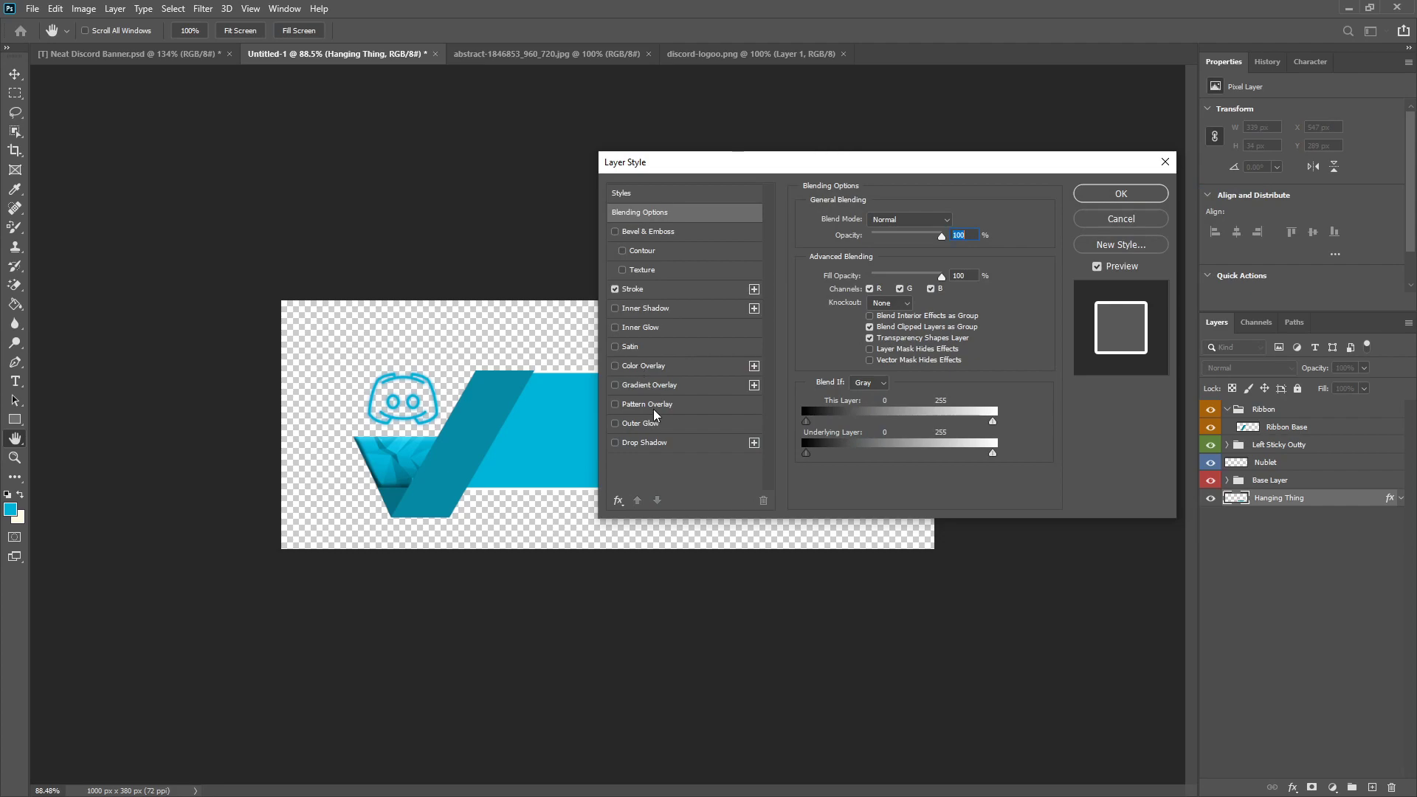
{"action": "left_click", "coordinate": [647, 405]}
{"action": "left_click_drag", "start_coordinate": [919, 174], "coordinate": [361, 164]}
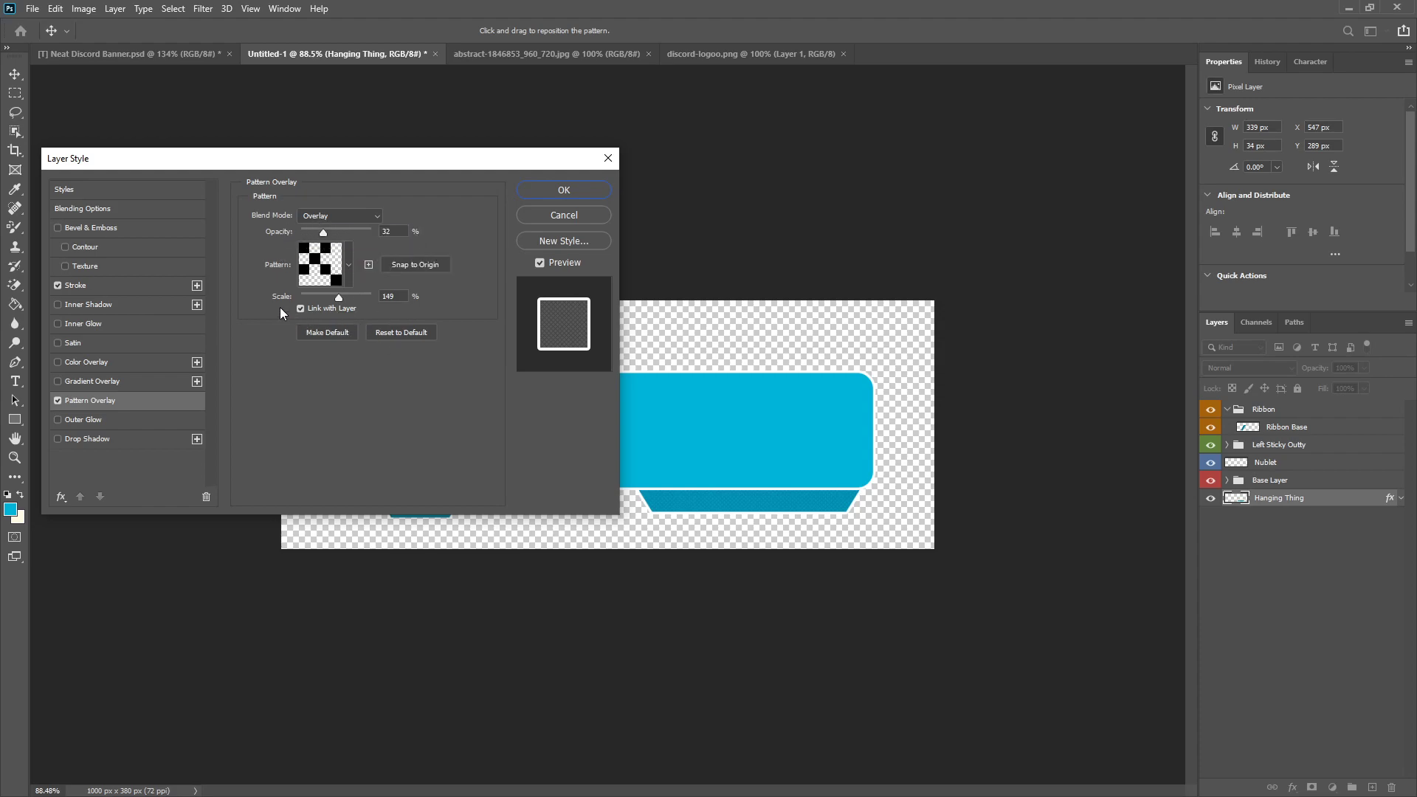
{"action": "left_click", "coordinate": [547, 189]}
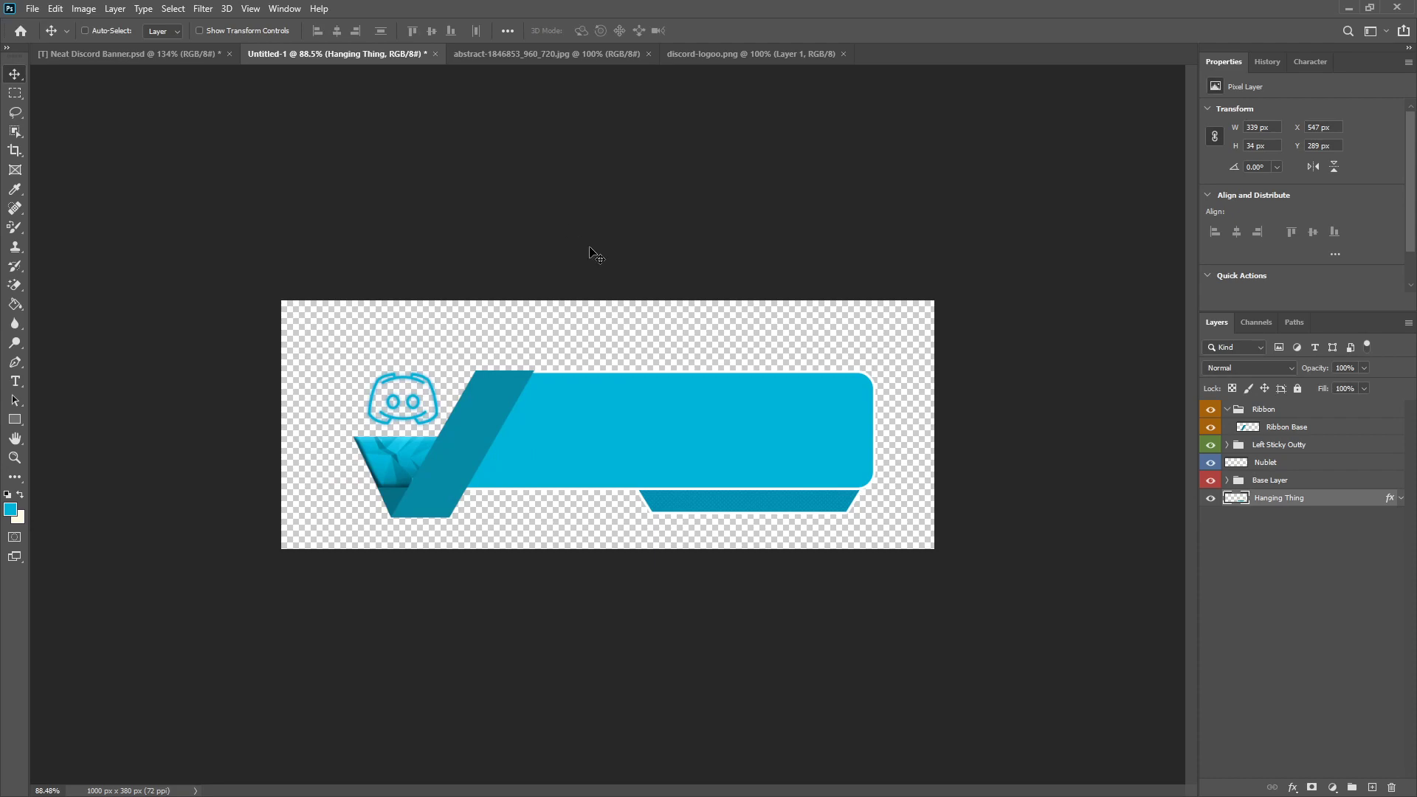
Step: Add a black Multiply Inner Shadow to Hanging Thing at 46% opacity, 90° angle, 1 px distance and 10 px size
{"action": "right_click", "coordinate": [1292, 525]}
{"action": "left_click", "coordinate": [1159, 166]}
{"action": "left_click_drag", "start_coordinate": [411, 158], "coordinate": [400, 134]}
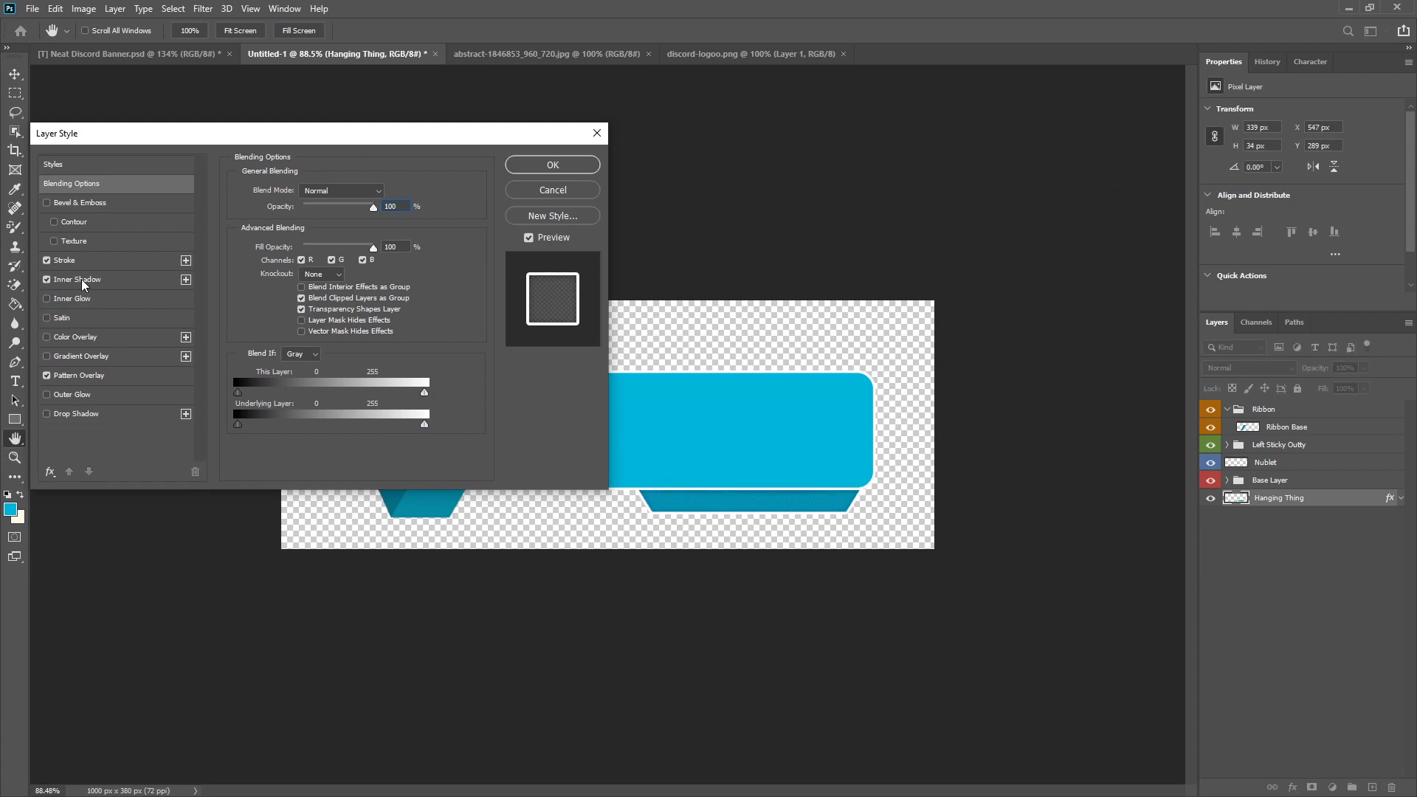
{"action": "left_click", "coordinate": [47, 280]}
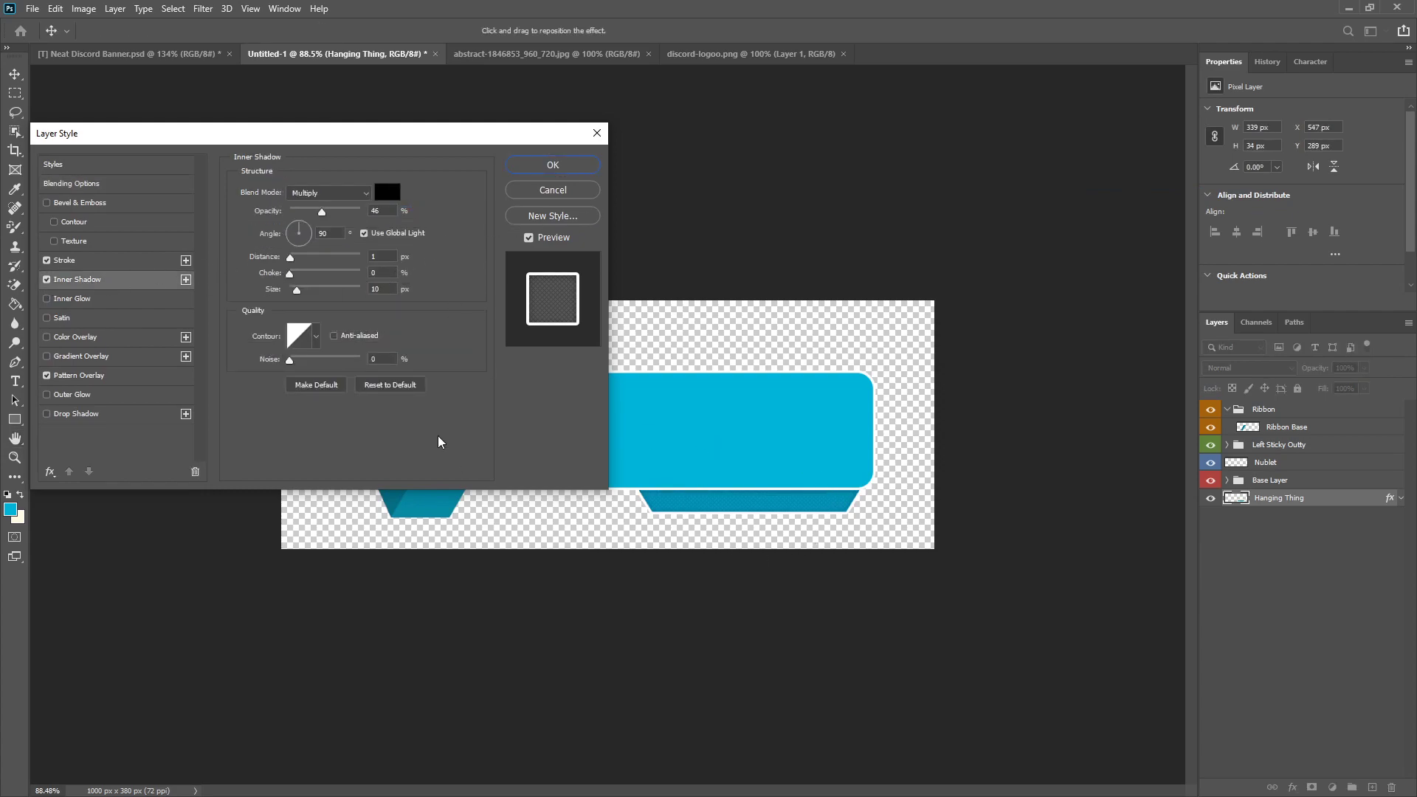
{"action": "left_click", "coordinate": [553, 166]}
Step: Examine the hanging shape's pattern and shading up close and against the rest of the banner
{"action": "scroll", "coordinate": [643, 452], "scroll_direction": "down", "scroll_amount": 5}
{"action": "scroll", "coordinate": [590, 481], "scroll_direction": "up", "scroll_amount": 7}
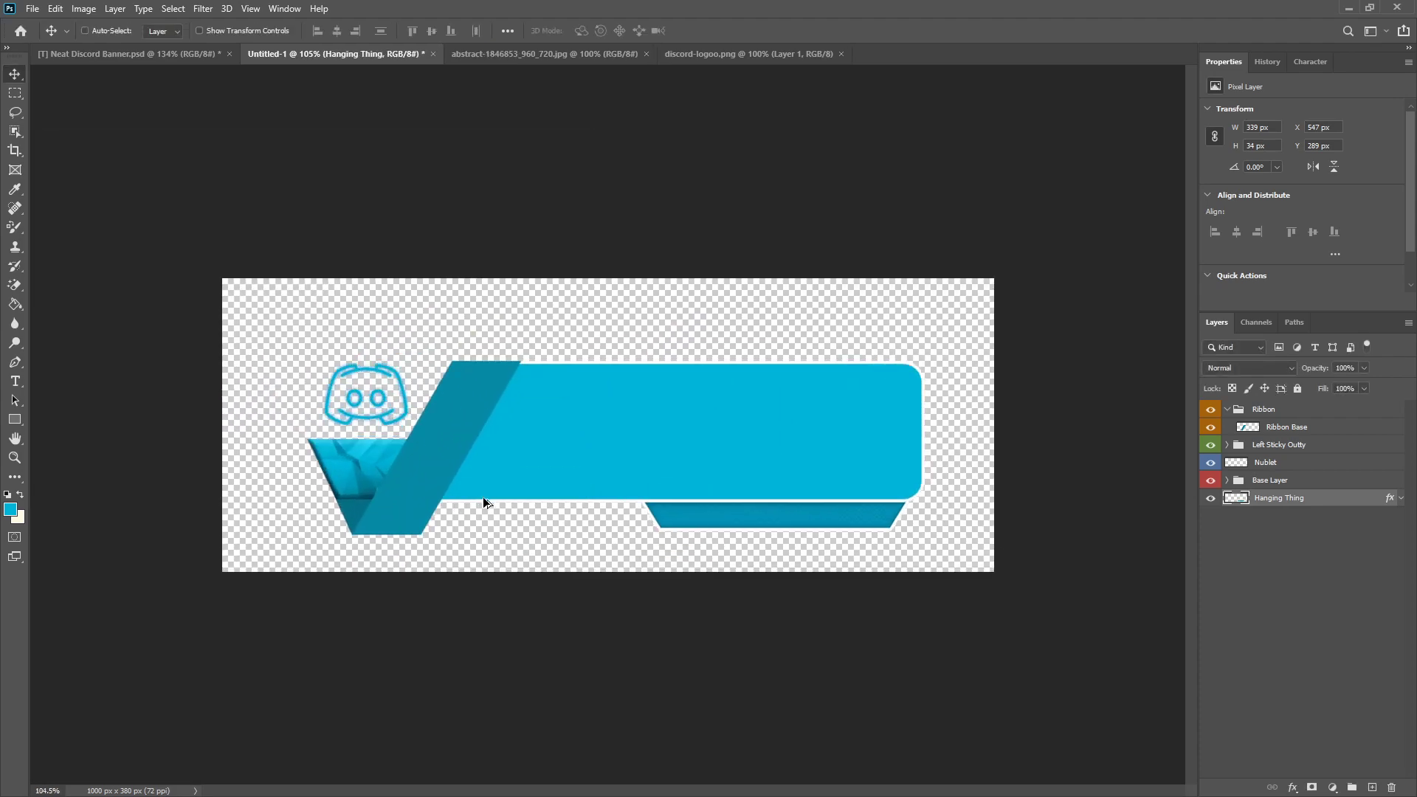
{"action": "scroll", "coordinate": [458, 496], "scroll_direction": "down", "scroll_amount": 4}
{"action": "scroll", "coordinate": [329, 500], "scroll_direction": "up", "scroll_amount": 6}
{"action": "scroll", "coordinate": [329, 499], "scroll_direction": "down", "scroll_amount": 2}
{"action": "scroll", "coordinate": [275, 534], "scroll_direction": "up", "scroll_amount": 4}
{"action": "scroll", "coordinate": [234, 516], "scroll_direction": "down", "scroll_amount": 4}
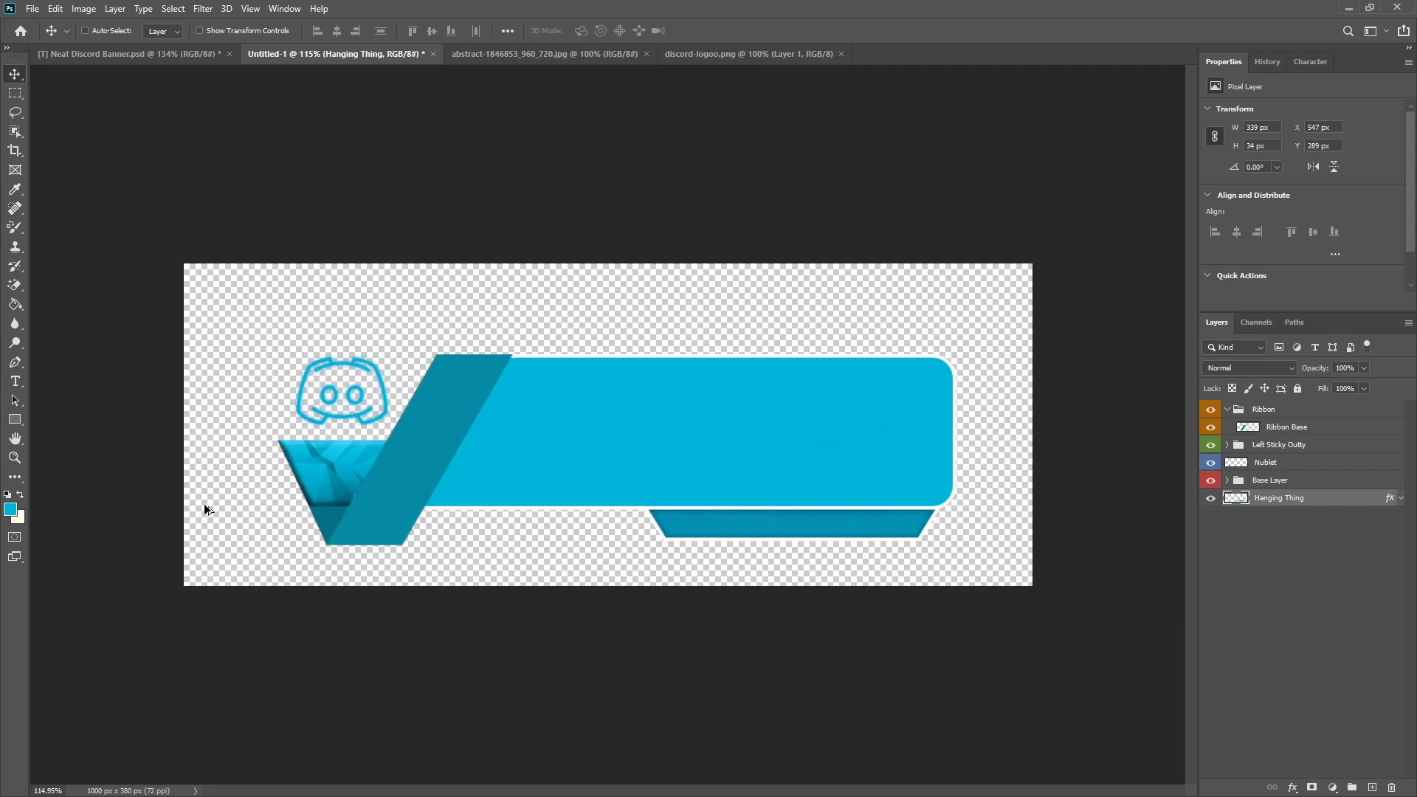
{"action": "scroll", "coordinate": [204, 507], "scroll_direction": "up", "scroll_amount": 5}
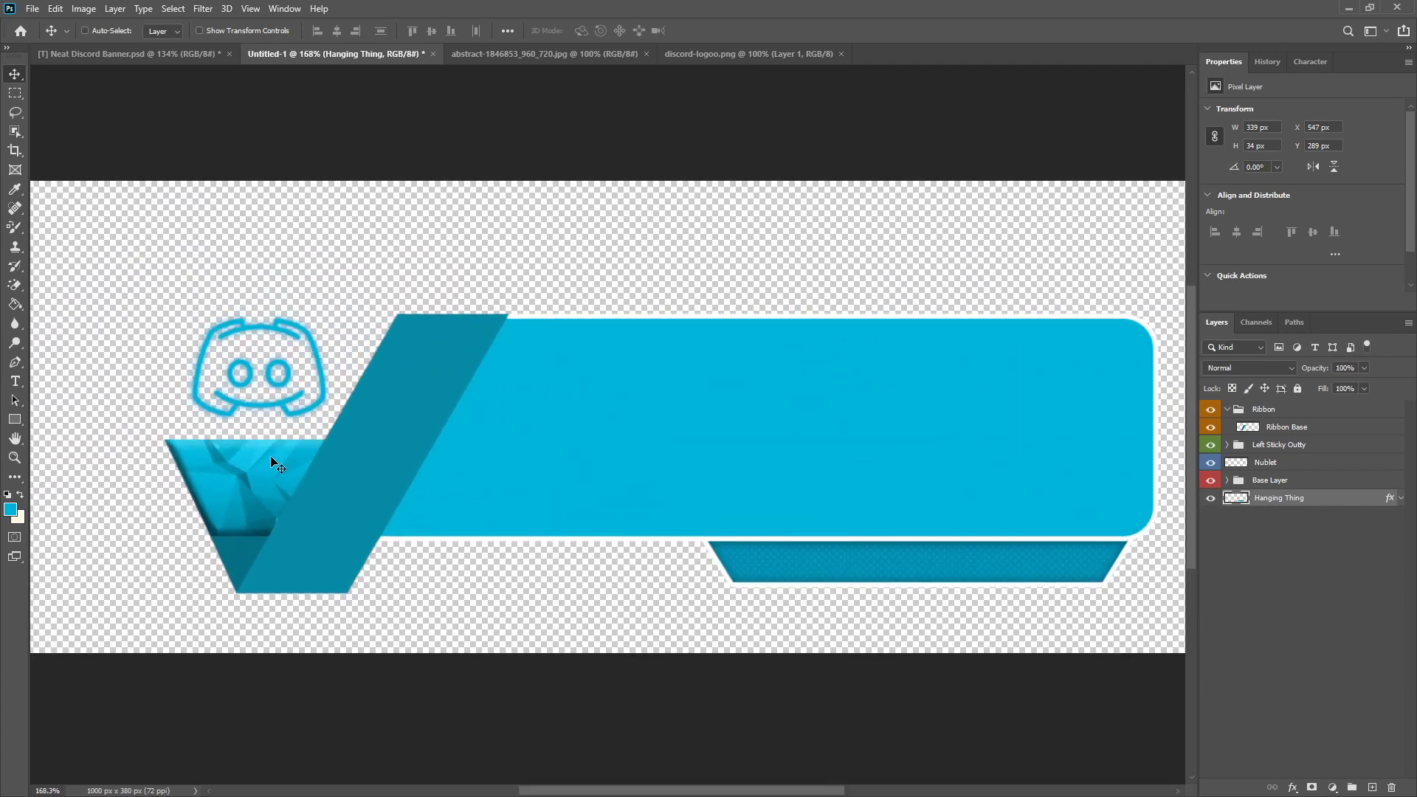
{"action": "scroll", "coordinate": [241, 473], "scroll_direction": "down", "scroll_amount": 5}
{"action": "scroll", "coordinate": [605, 499], "scroll_direction": "up", "scroll_amount": 4}
Step: Color-label the Hanging Thing layer violet and select the Nublet layer
{"action": "right_click", "coordinate": [1206, 496]}
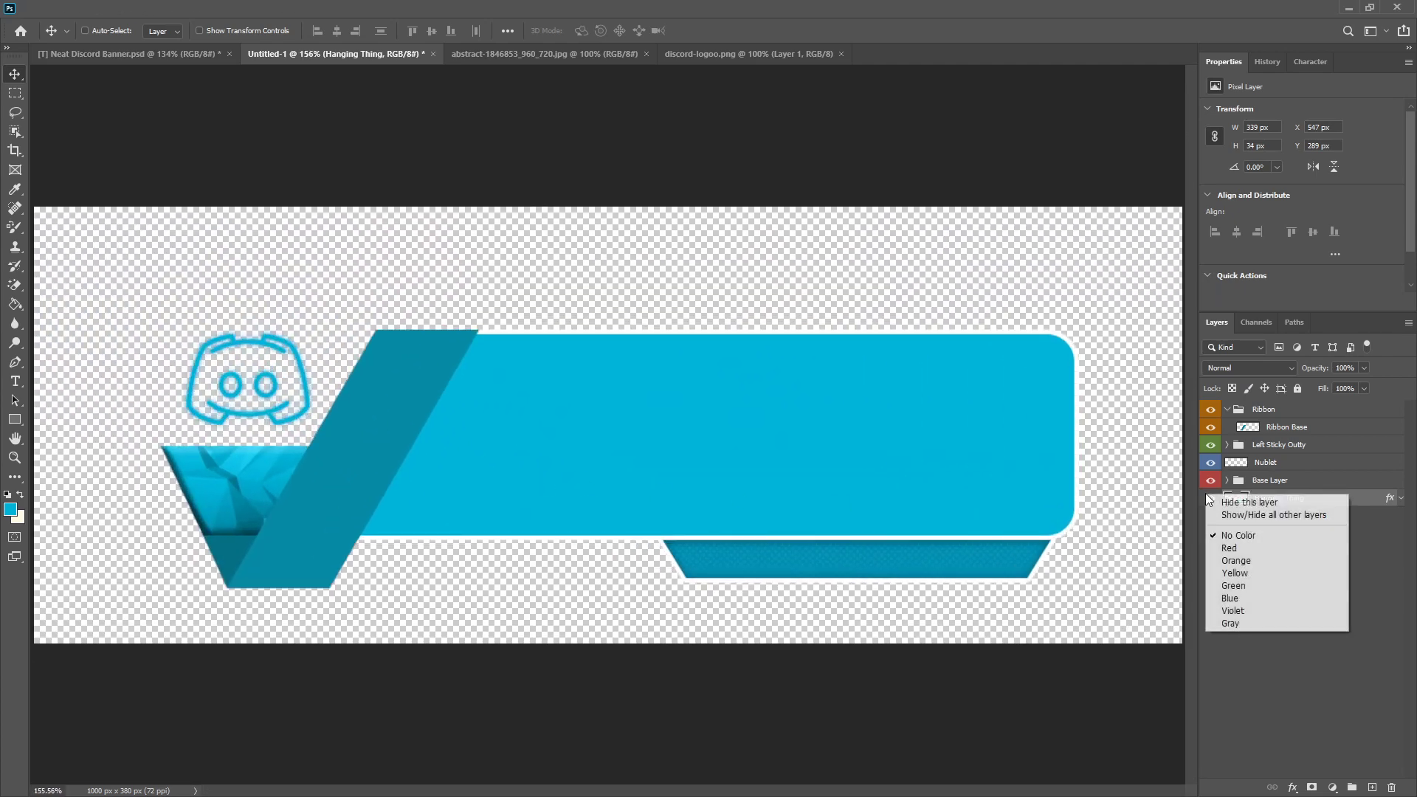
{"action": "left_click", "coordinate": [1255, 610]}
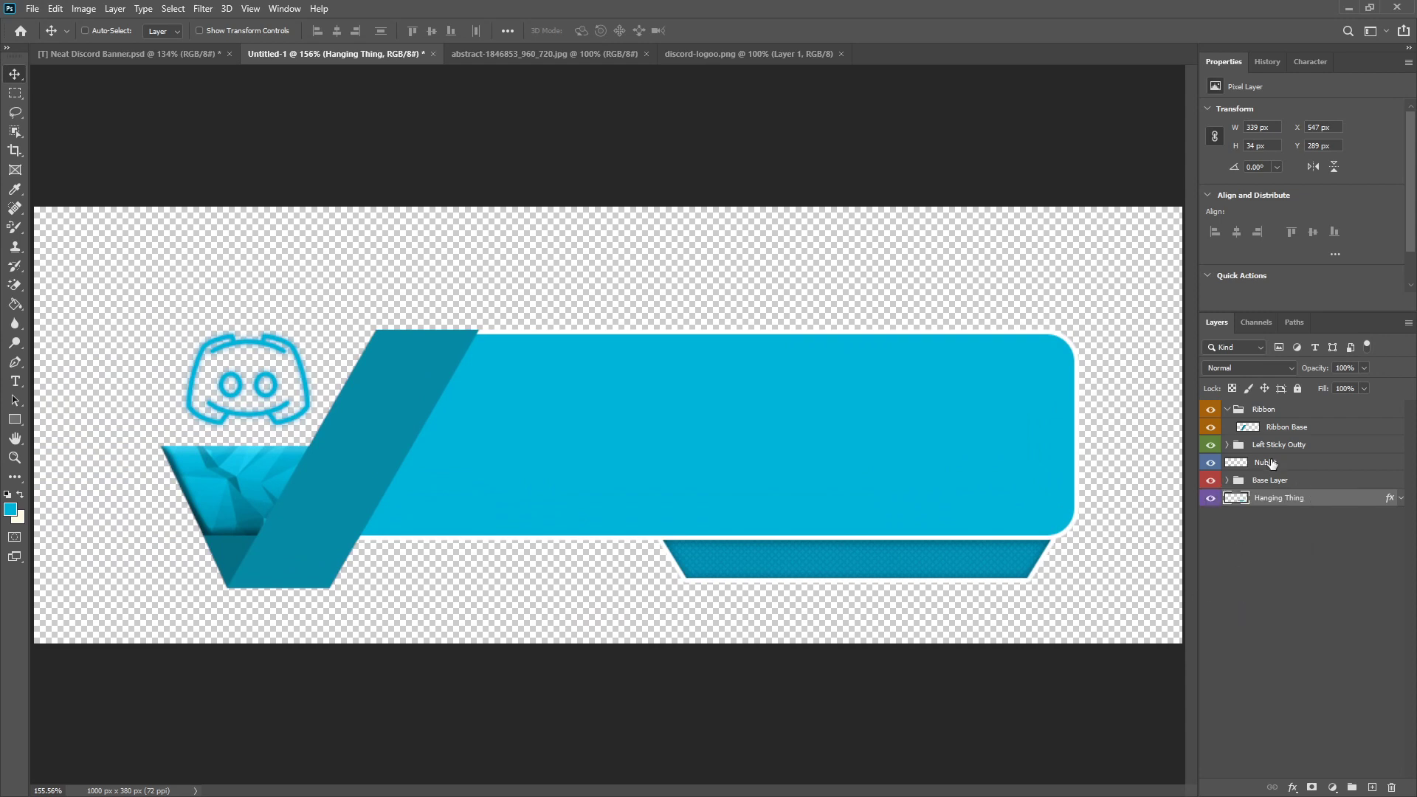
{"action": "left_click", "coordinate": [1271, 464]}
Step: Add a Pattern Overlay to the Ribbon Base layer using a diagonal line pattern from the line-pixel-patterns set
{"action": "right_click", "coordinate": [1279, 425]}
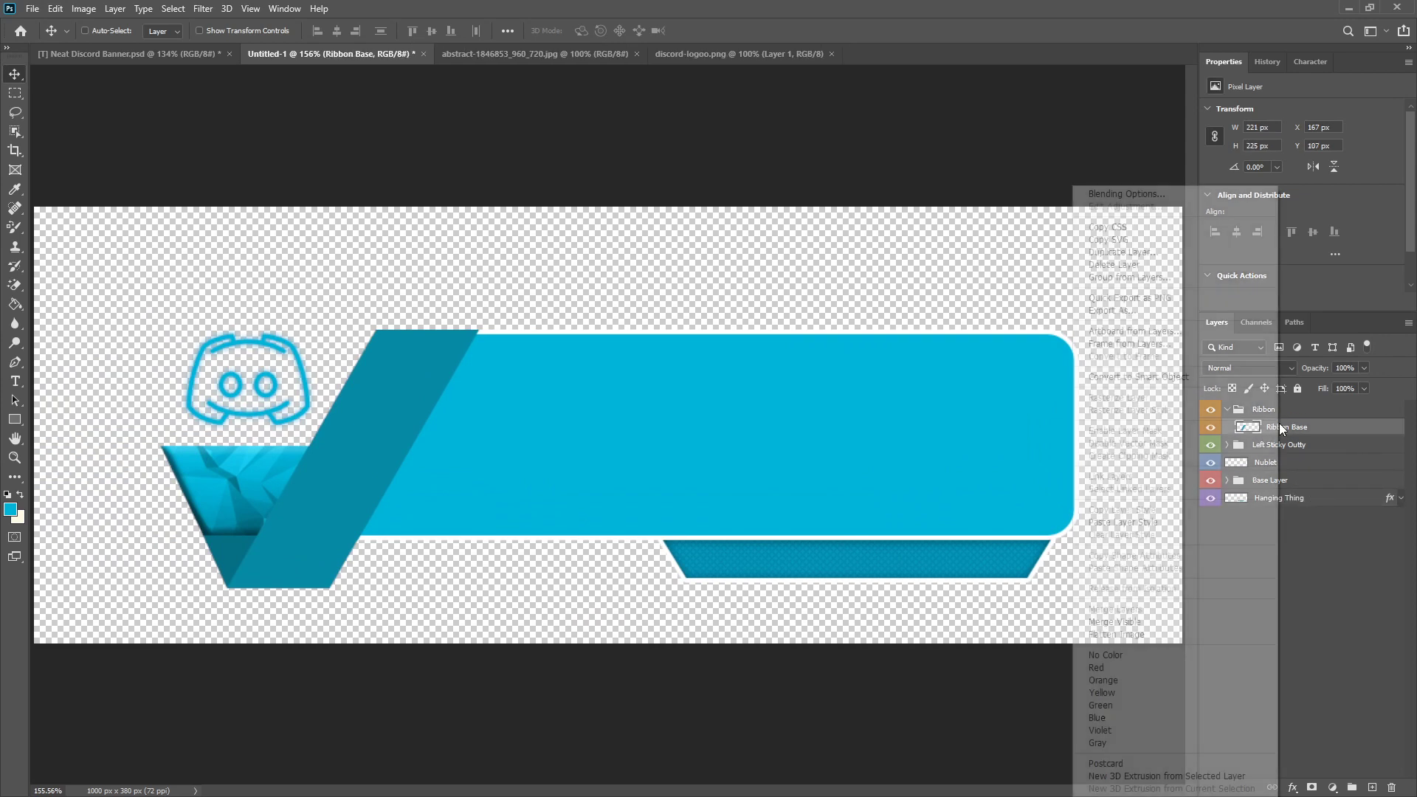
{"action": "key", "text": "Escape"}
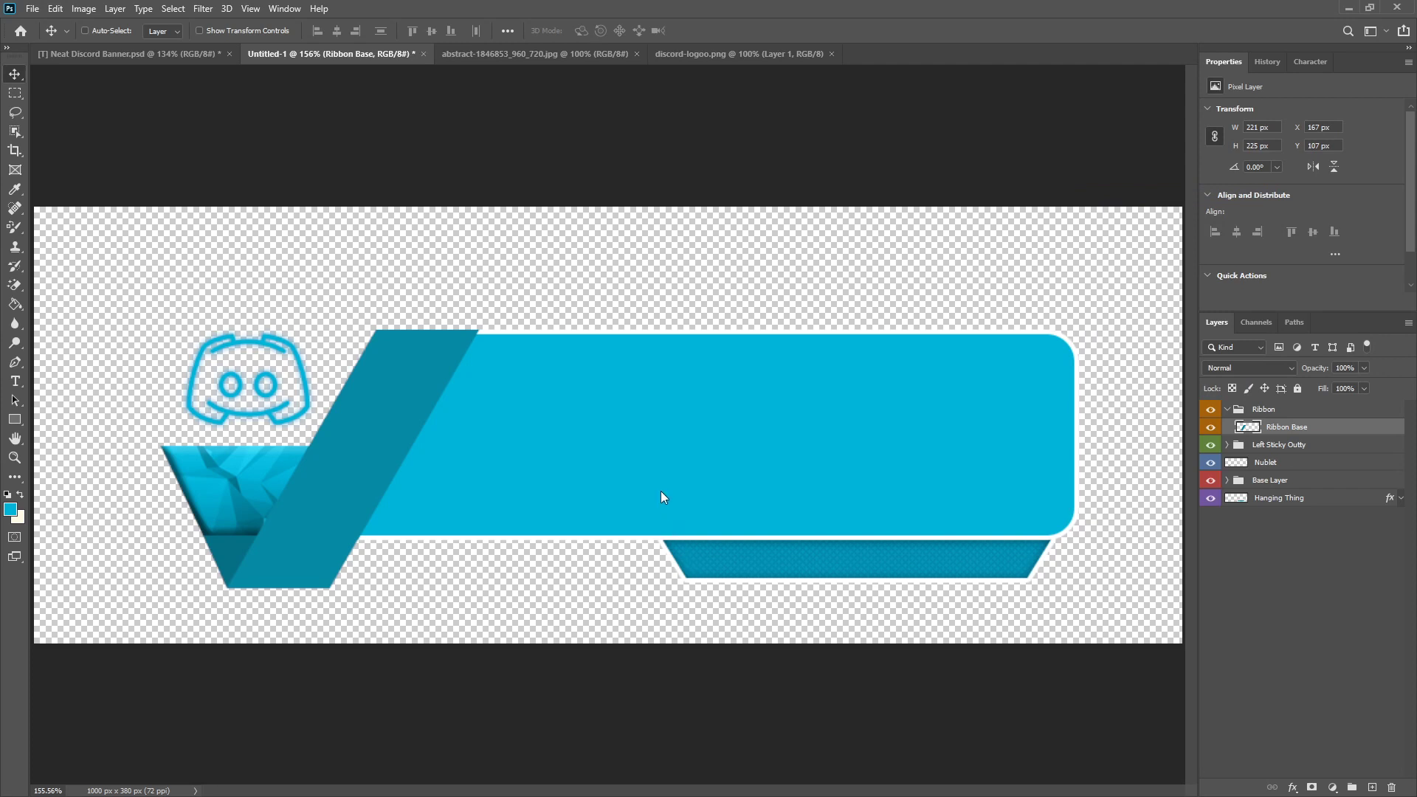
{"action": "left_click_drag", "start_coordinate": [358, 138], "coordinate": [1123, 208]}
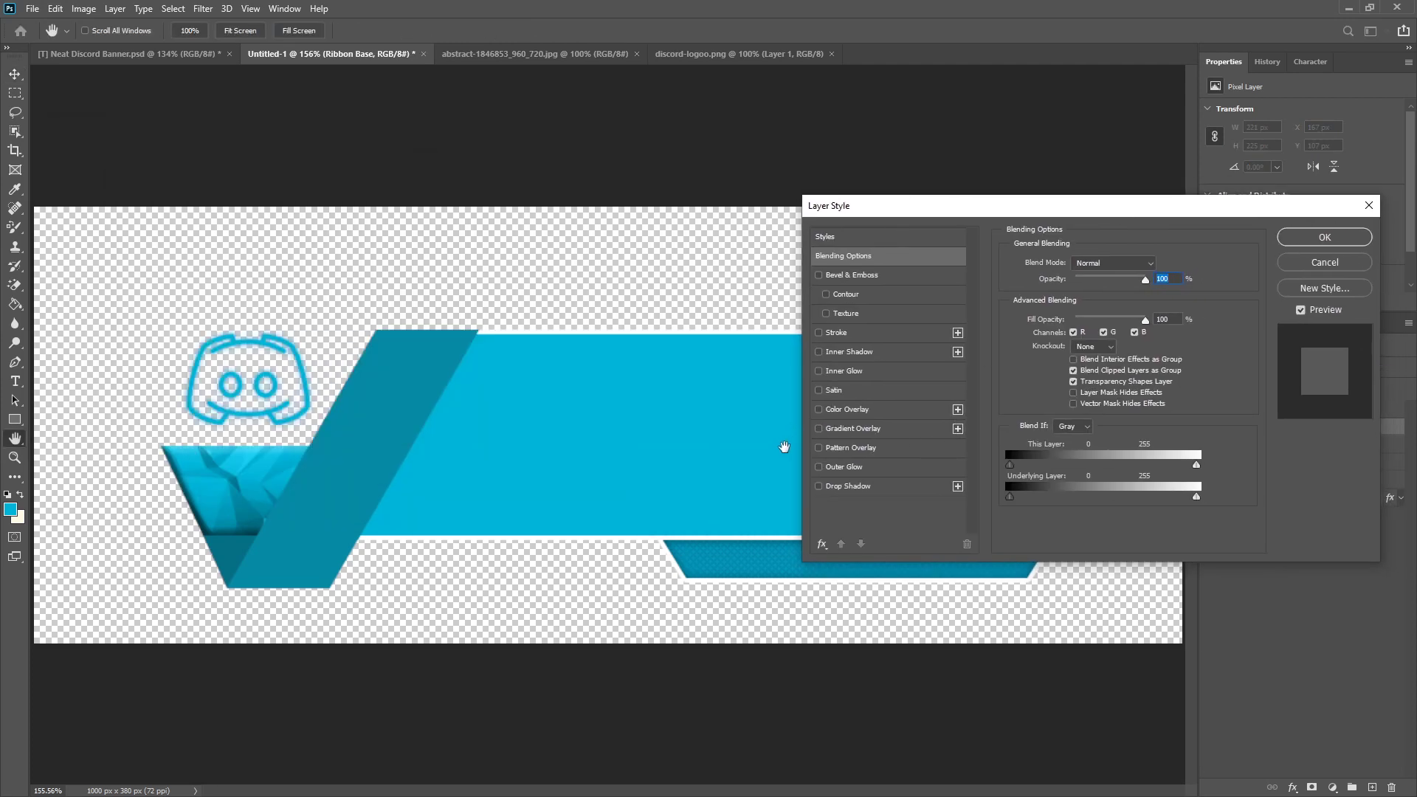
{"action": "left_click", "coordinate": [848, 447]}
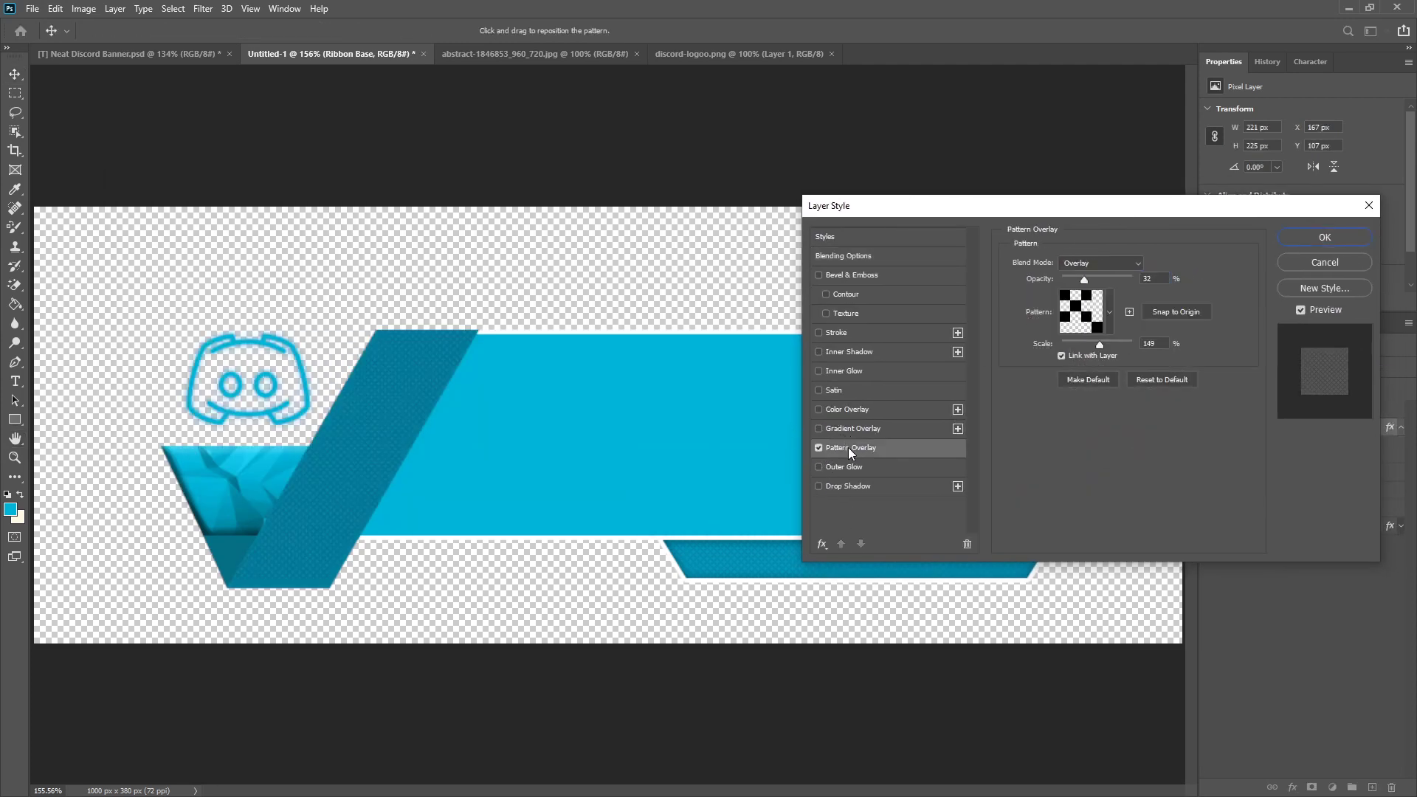
{"action": "left_click", "coordinate": [1109, 311]}
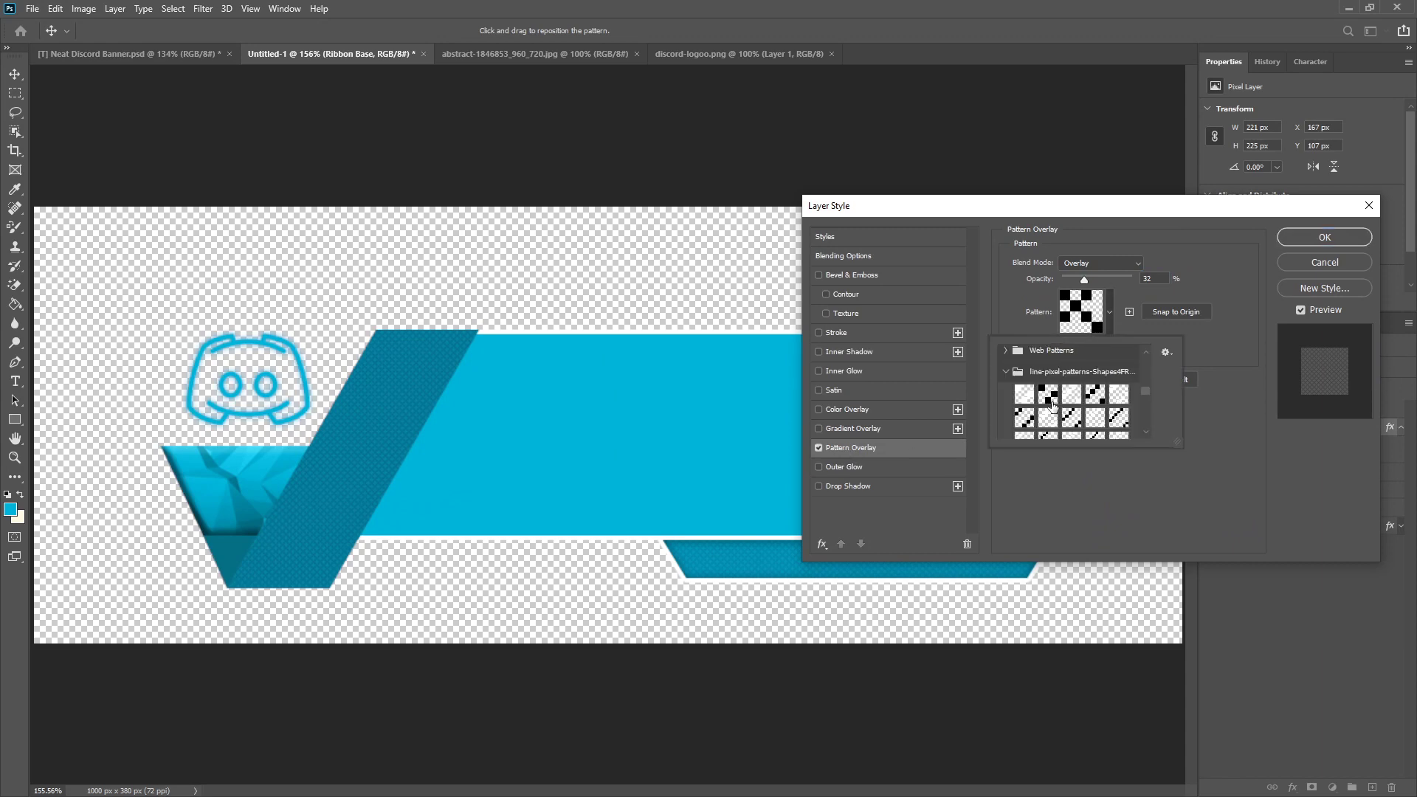
{"action": "scroll", "coordinate": [1097, 419], "scroll_direction": "down", "scroll_amount": 2}
{"action": "scroll", "coordinate": [1098, 420], "scroll_direction": "up", "scroll_amount": 4}
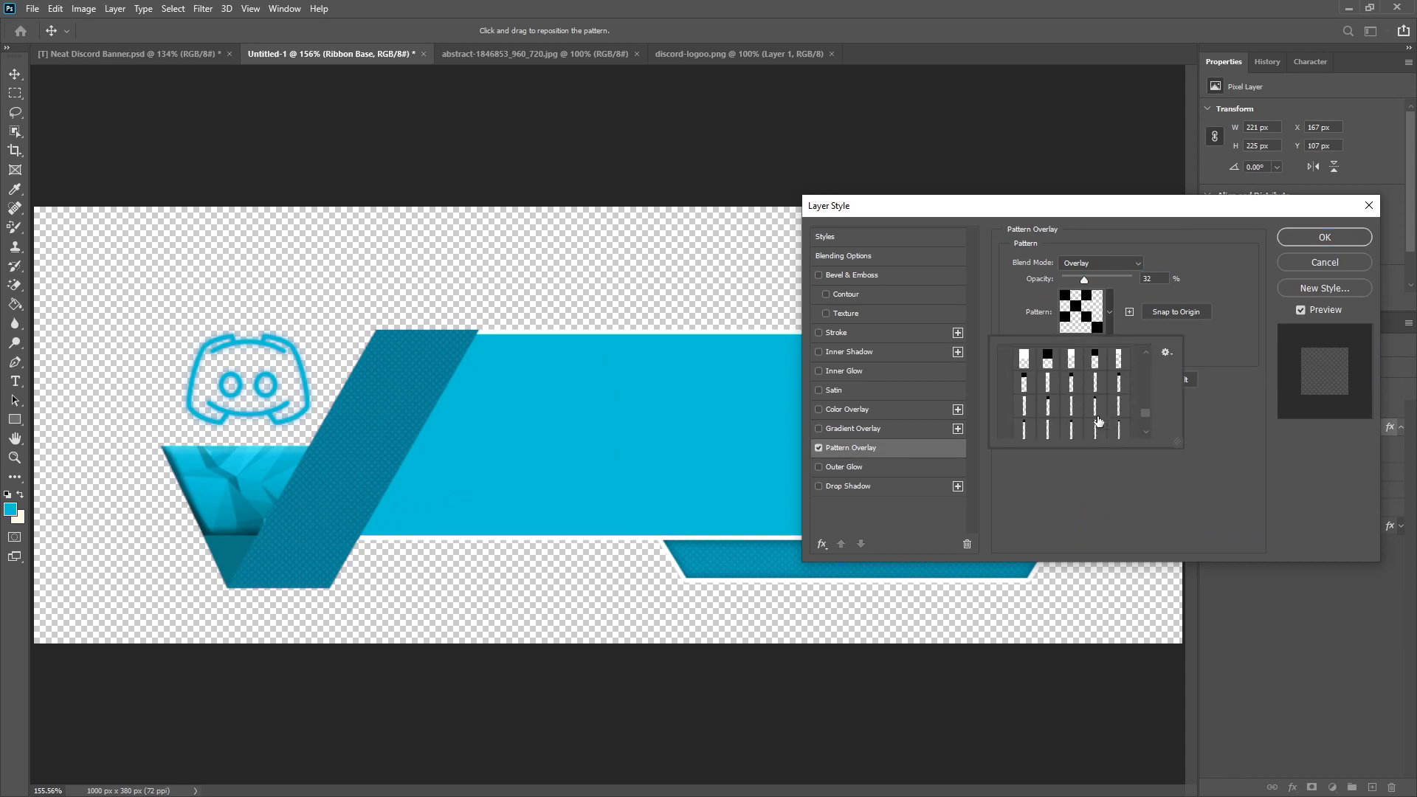
{"action": "scroll", "coordinate": [1100, 421], "scroll_direction": "up", "scroll_amount": 1}
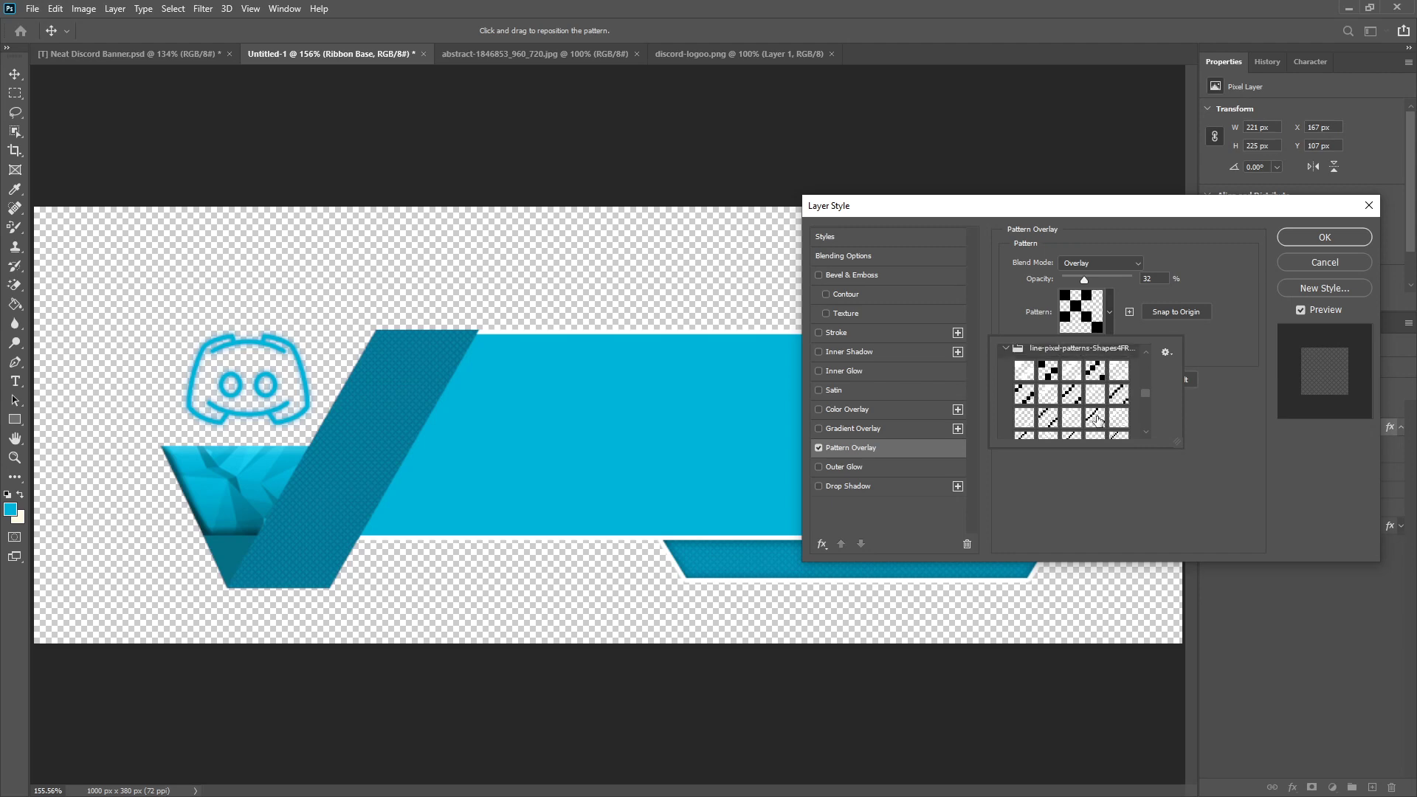
{"action": "left_click", "coordinate": [1067, 397]}
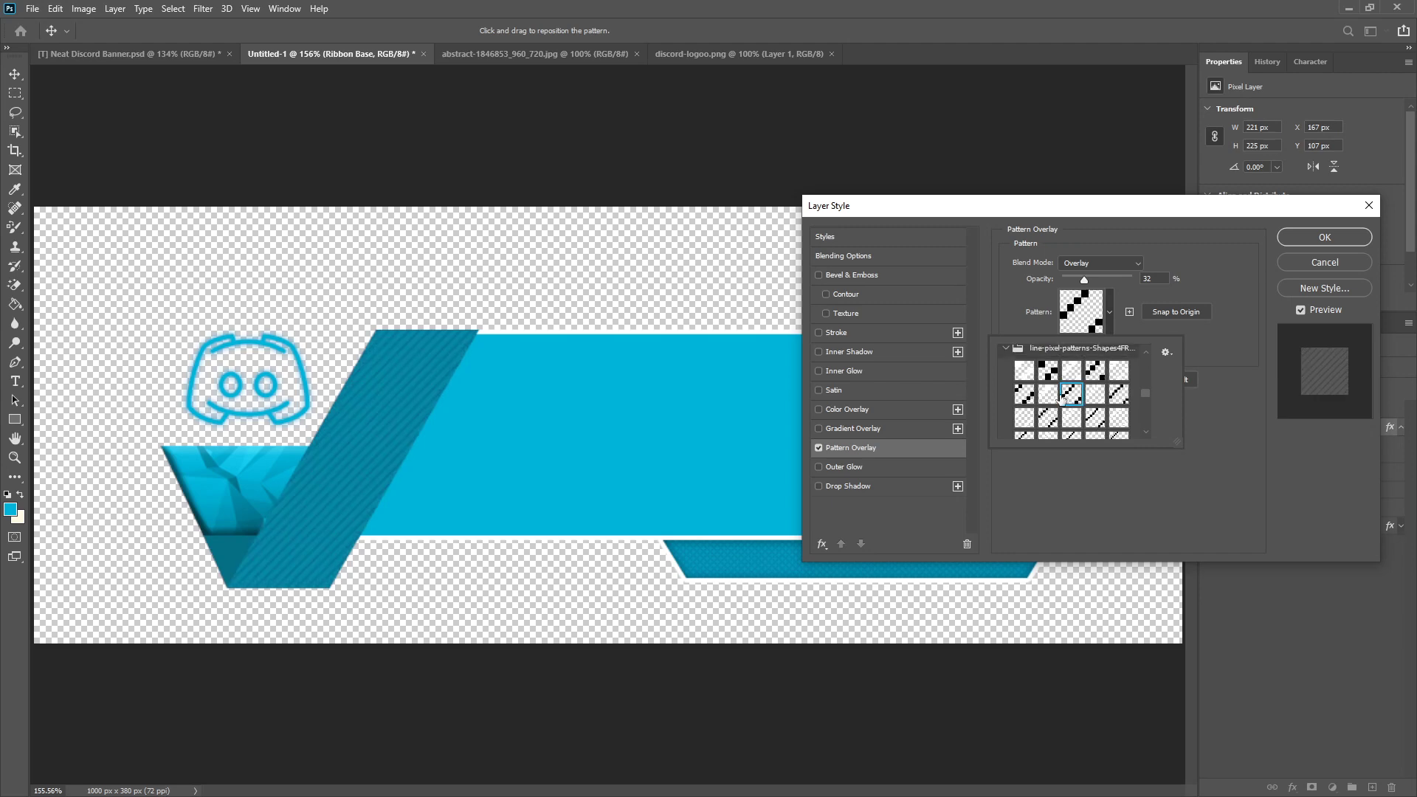
{"action": "double_click", "coordinate": [1062, 399]}
Step: Set the Ribbon Base pattern's scale to 101% and opacity to about 34%, and apply the layer style
{"action": "left_click_drag", "start_coordinate": [1095, 347], "coordinate": [1099, 349]}
{"action": "left_click", "coordinate": [1100, 347]}
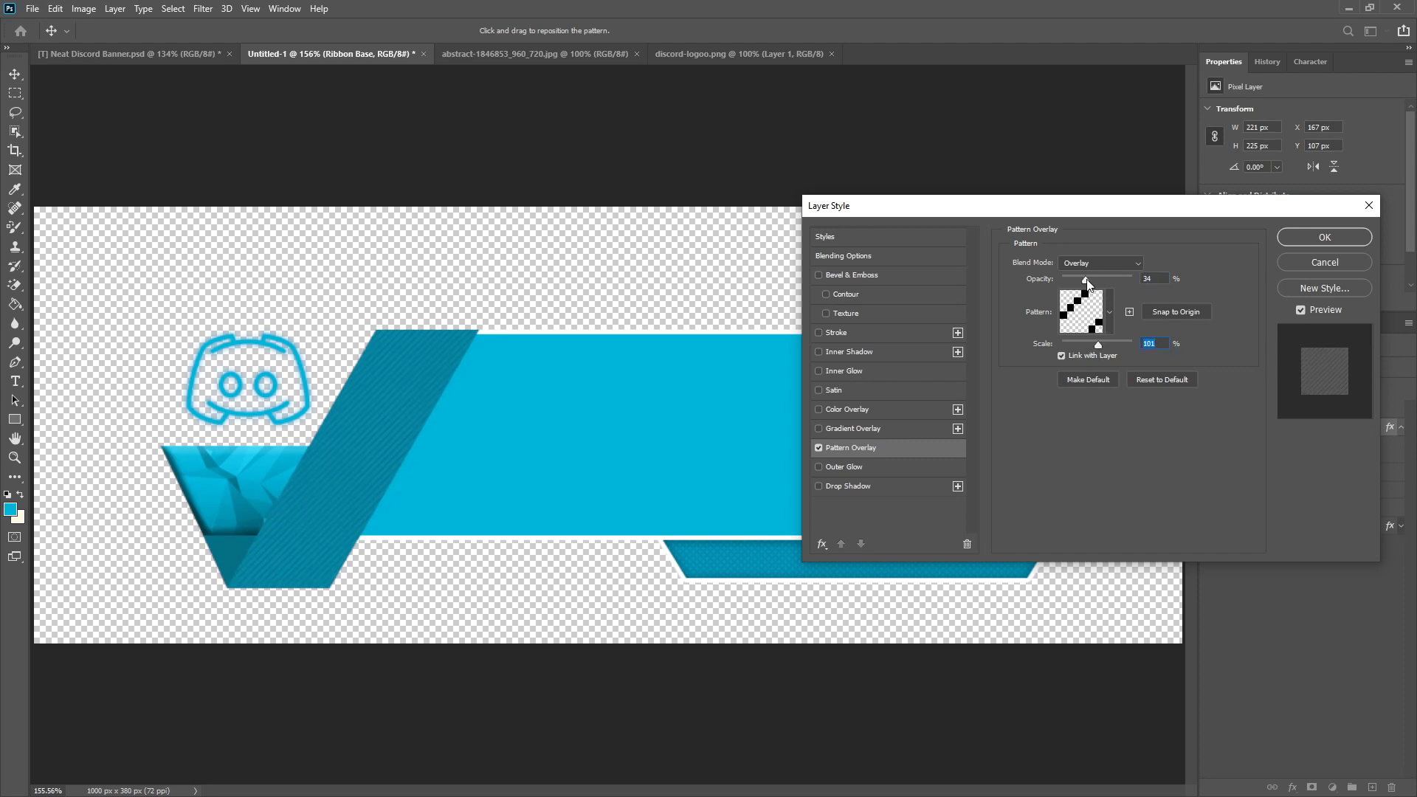
{"action": "left_click", "coordinate": [1086, 279]}
{"action": "left_click", "coordinate": [1294, 240]}
Step: Copy the Ribbon Base layer style onto the Nublet layer and collapse Nublet's effects list
{"action": "right_click", "coordinate": [1336, 427]}
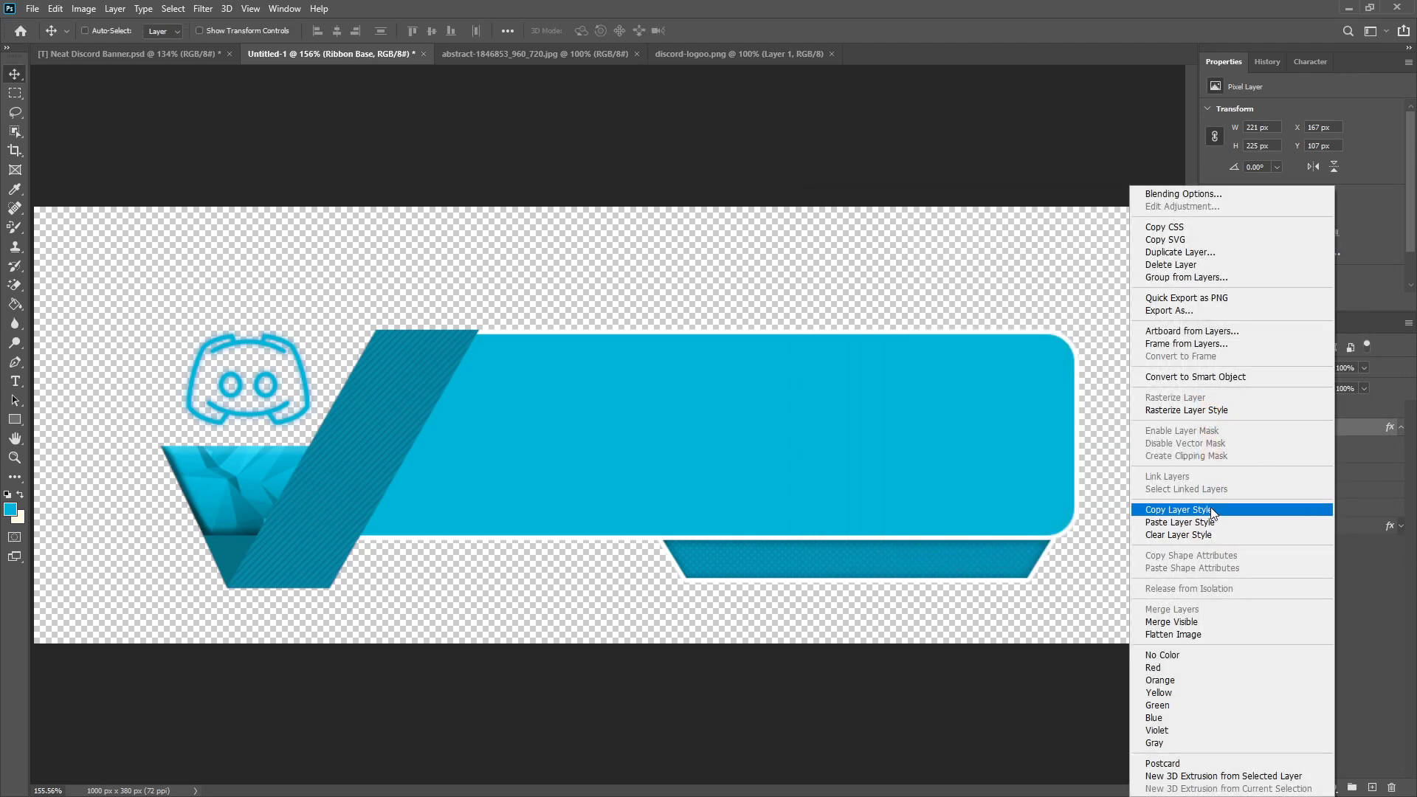
{"action": "left_click", "coordinate": [1212, 512]}
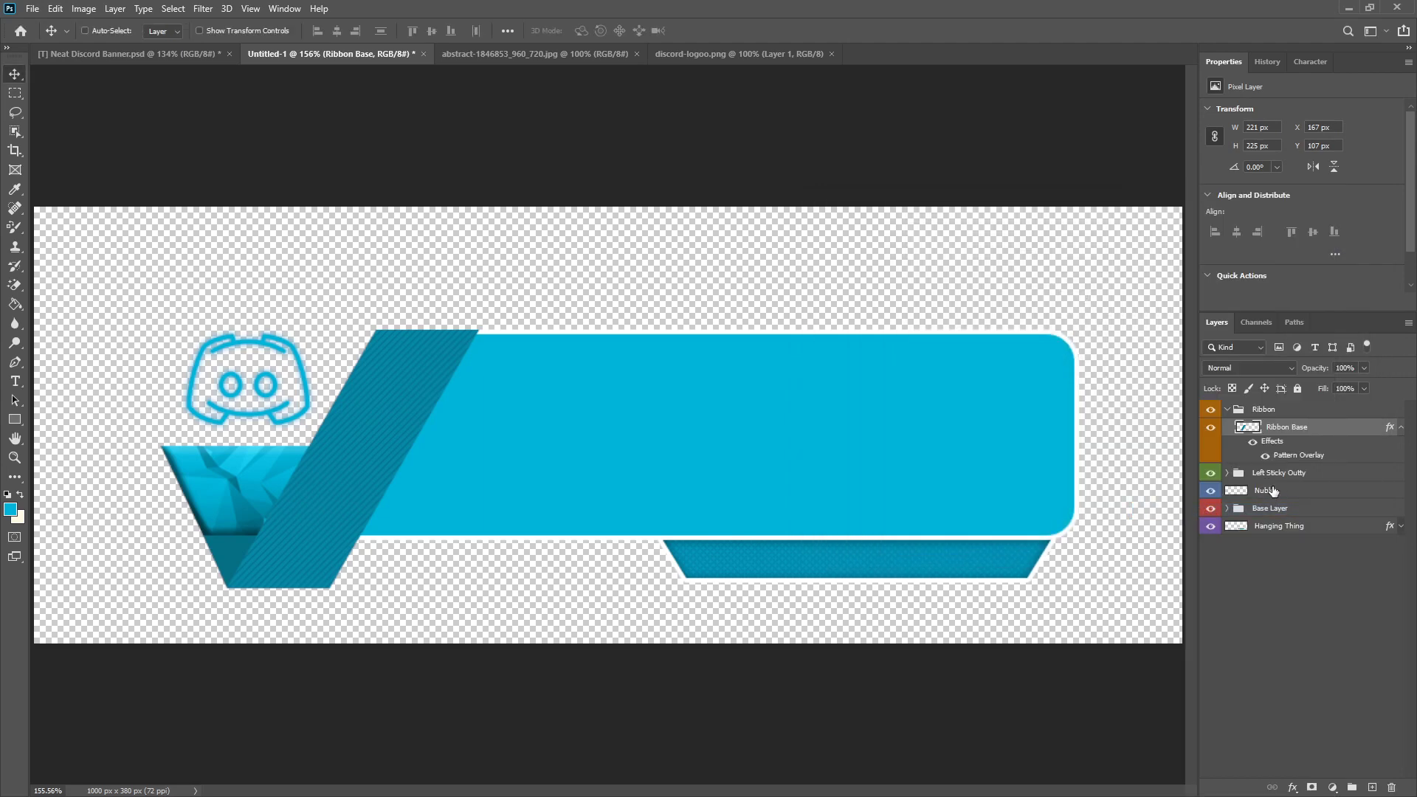
{"action": "right_click", "coordinate": [1274, 489]}
{"action": "left_click", "coordinate": [1148, 523]}
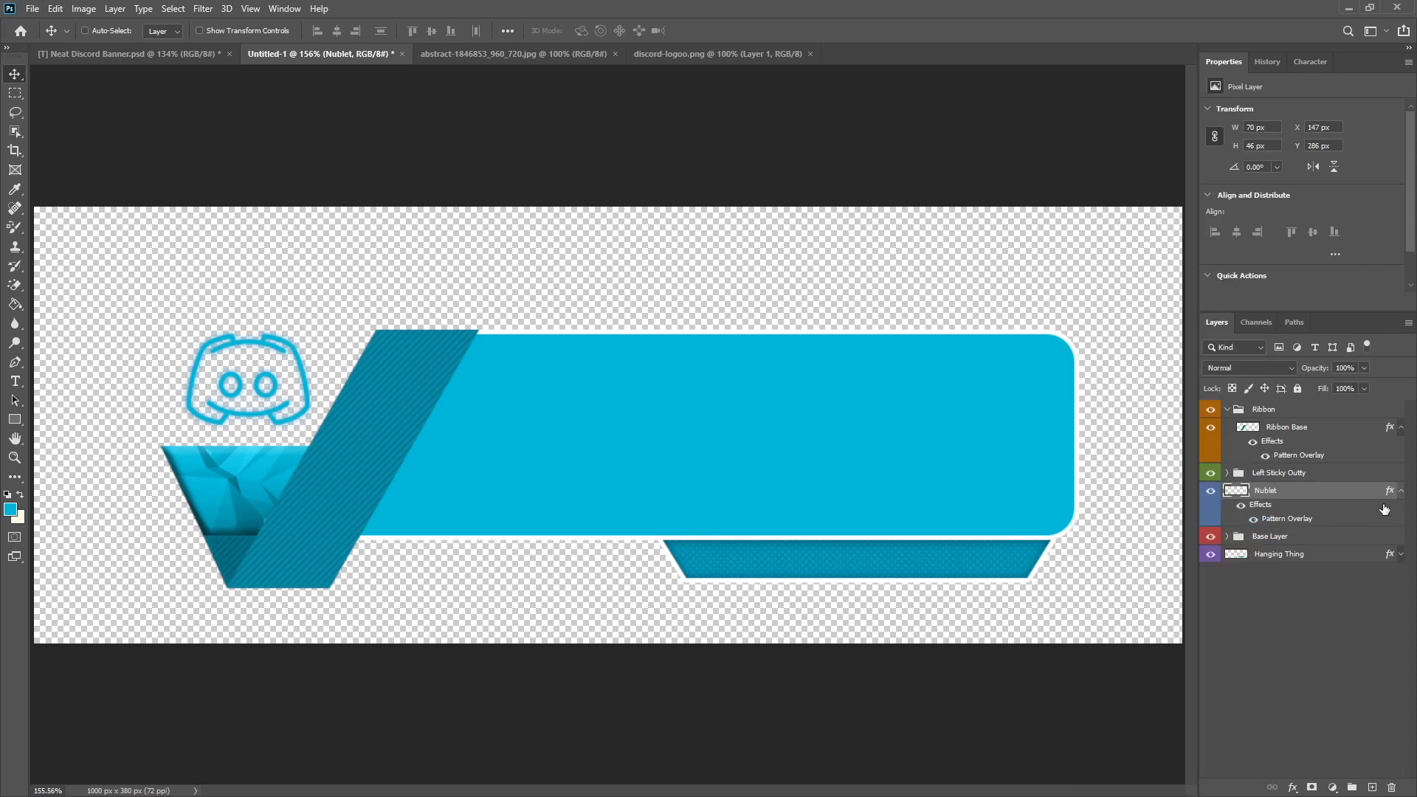
{"action": "left_click", "coordinate": [1399, 492]}
Step: Add a Drop Shadow to the Ribbon Base layer and set its angle to 180°
{"action": "right_click", "coordinate": [1322, 422]}
{"action": "left_click", "coordinate": [1032, 315]}
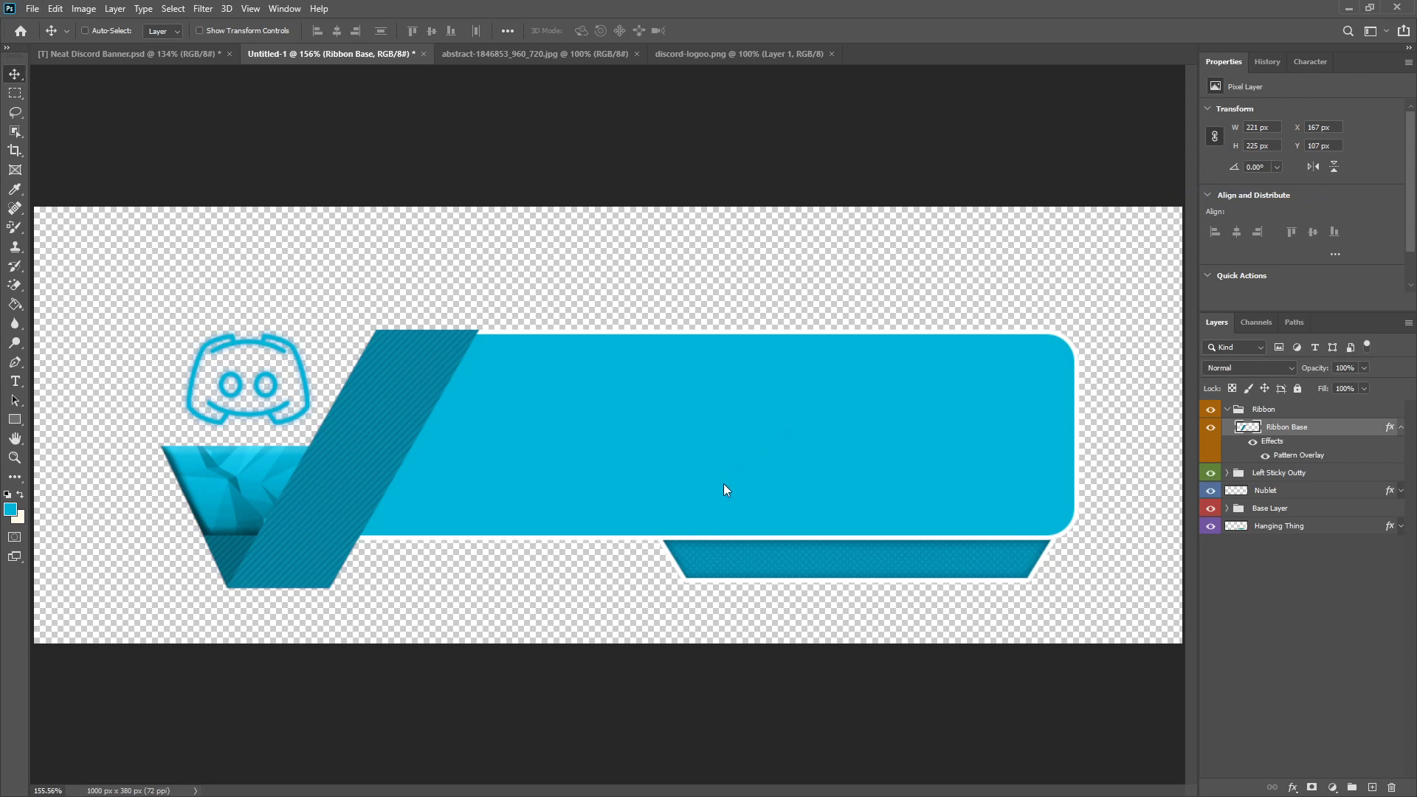
{"action": "left_click", "coordinate": [849, 486]}
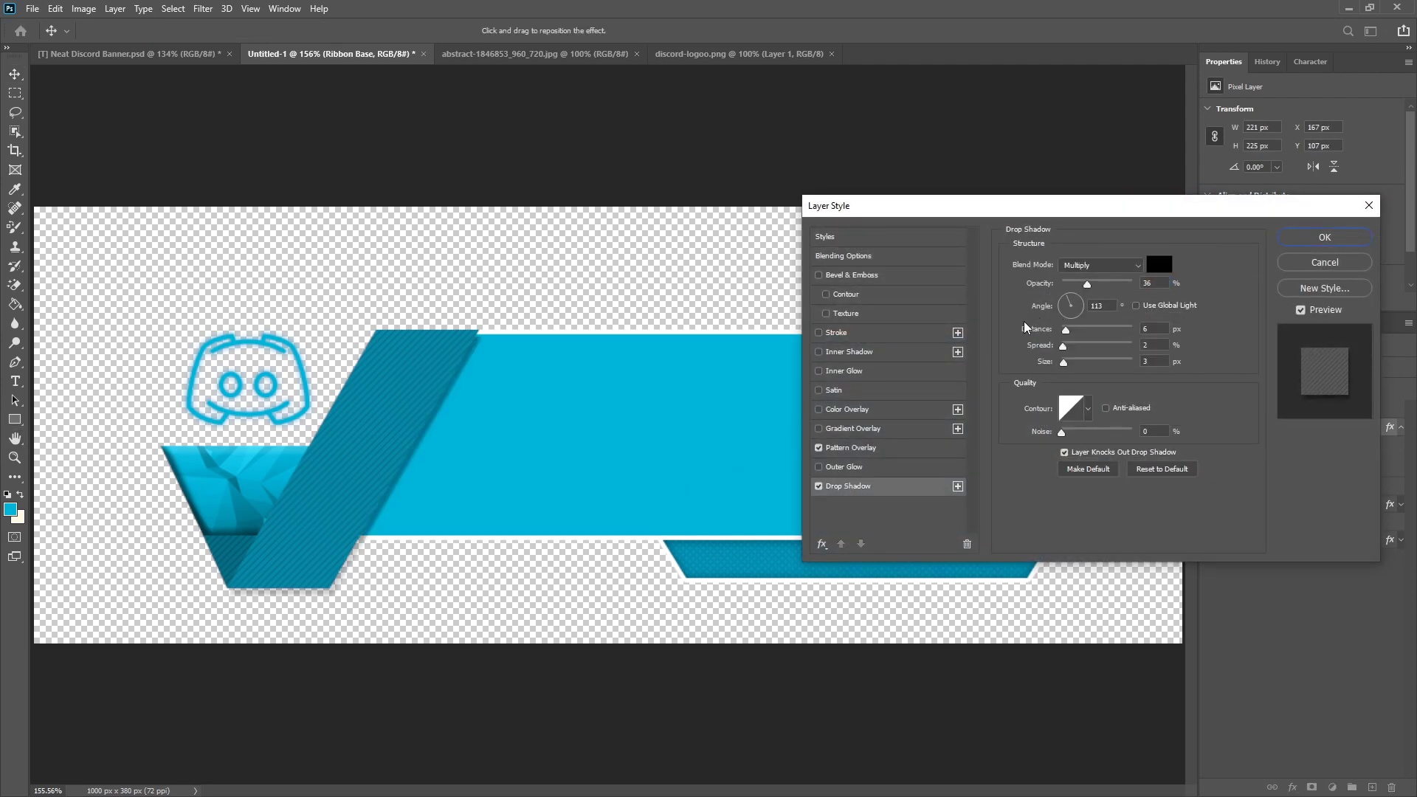
{"action": "left_click_drag", "start_coordinate": [1056, 314], "coordinate": [1062, 311]}
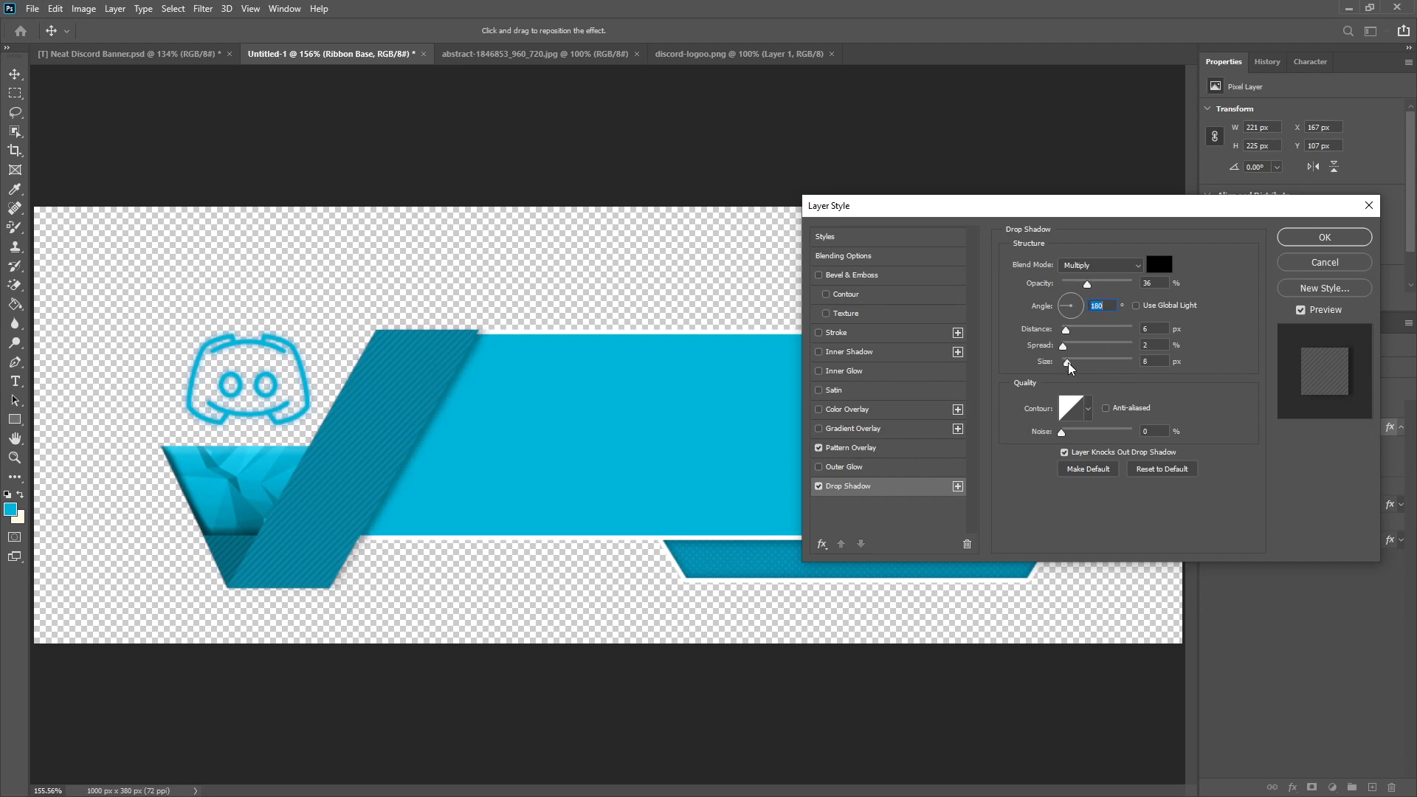
Step: Refine the Ribbon Base drop shadow to 39% opacity and 6 px size, and apply the layer style
{"action": "left_click_drag", "start_coordinate": [1068, 363], "coordinate": [1066, 363]}
{"action": "left_click", "coordinate": [1093, 282]}
{"action": "left_click", "coordinate": [1069, 334]}
{"action": "left_click", "coordinate": [1343, 240]}
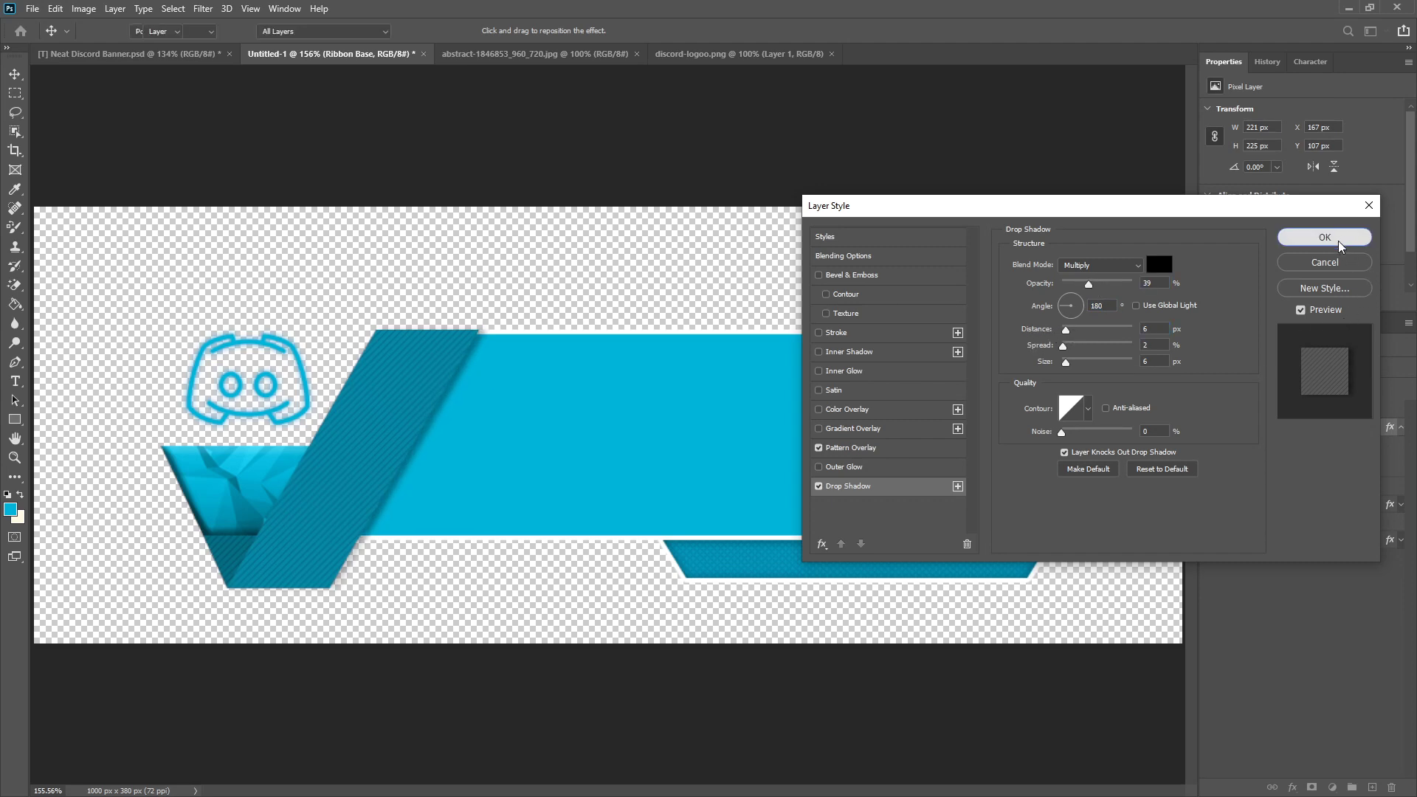
Step: Review the Drop Shadow settings of the Ribbon Base layer and close its layer style
{"action": "scroll", "coordinate": [560, 588], "scroll_direction": "down", "scroll_amount": 6}
{"action": "scroll", "coordinate": [411, 553], "scroll_direction": "up", "scroll_amount": 4}
{"action": "right_click", "coordinate": [1311, 432]}
{"action": "left_click", "coordinate": [1181, 195]}
{"action": "right_click", "coordinate": [1322, 433]}
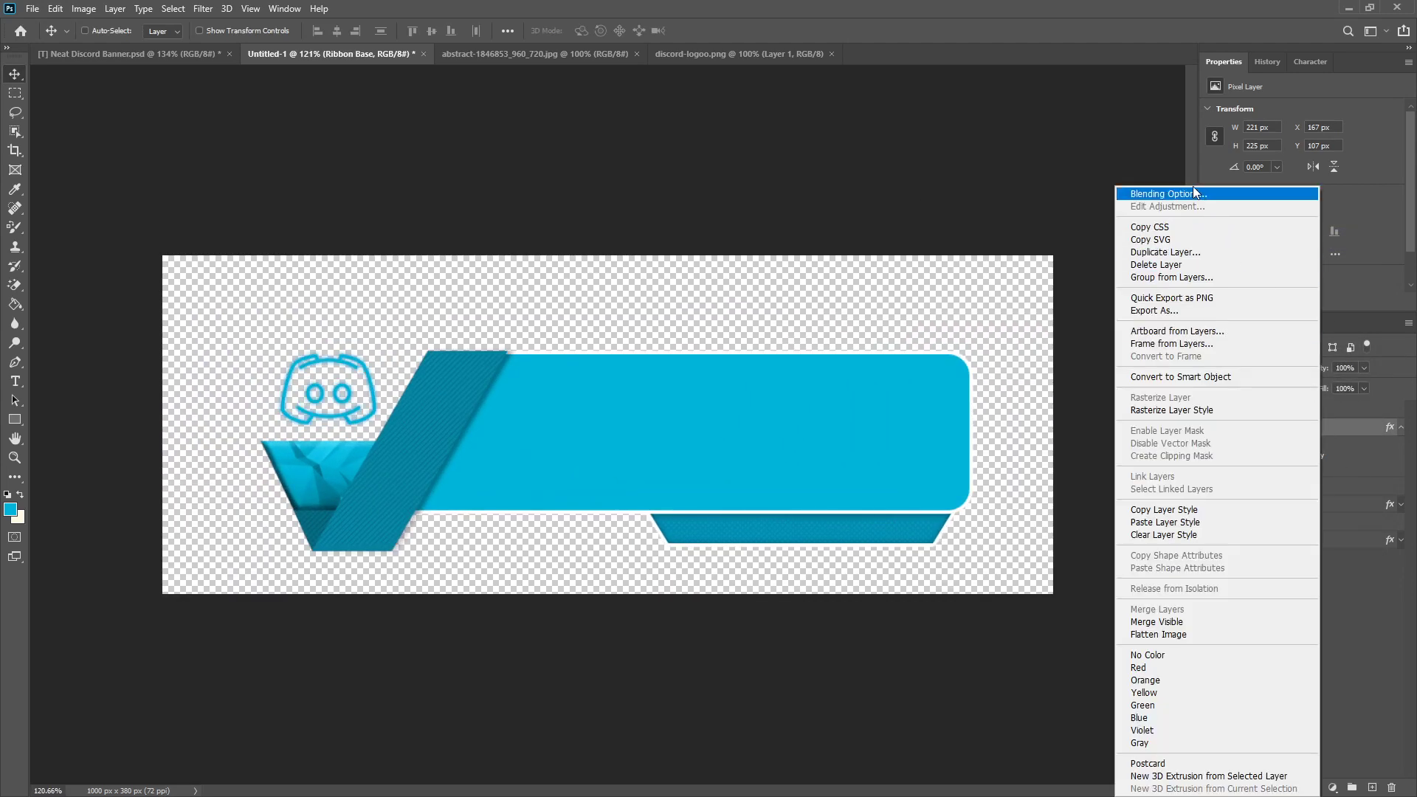
{"action": "left_click", "coordinate": [1187, 194]}
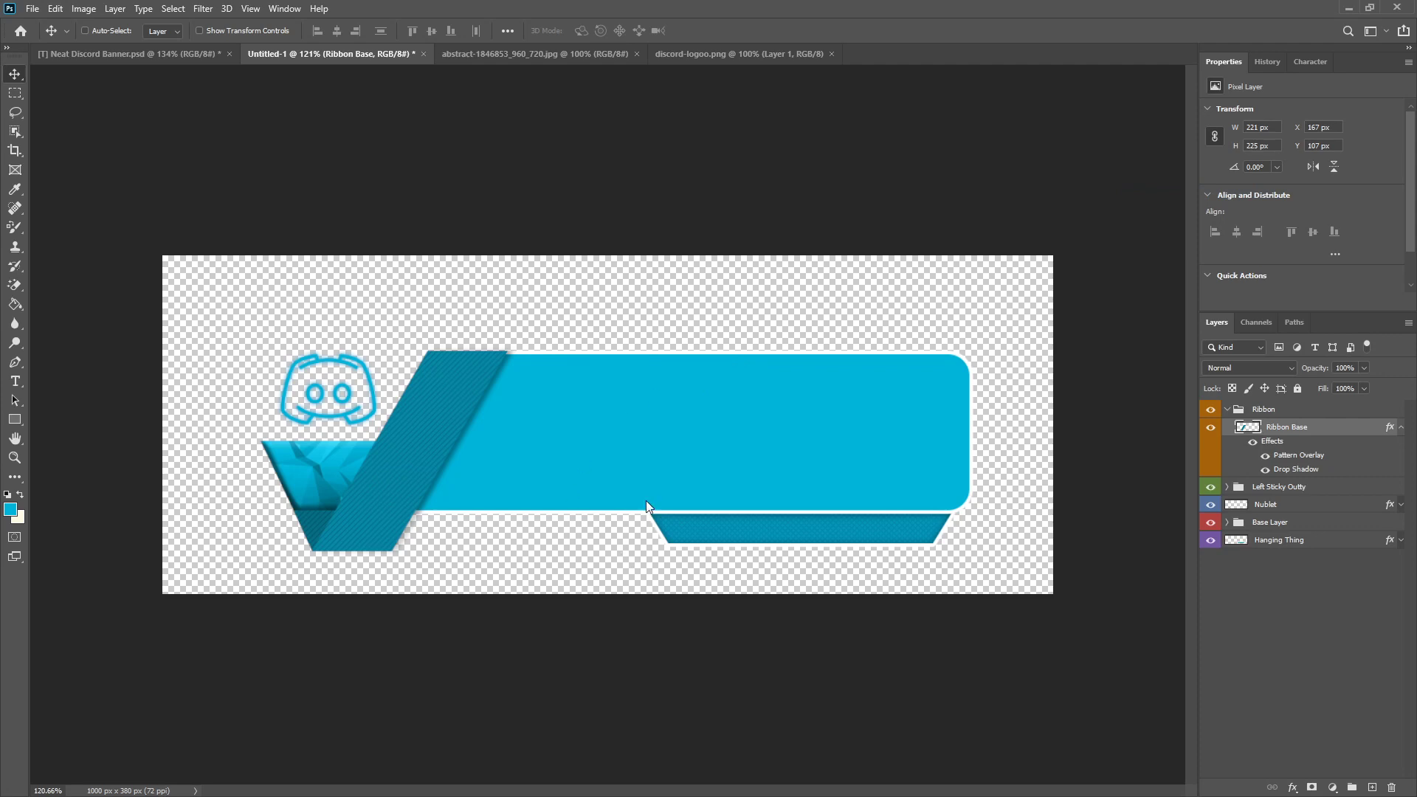
{"action": "left_click", "coordinate": [855, 490]}
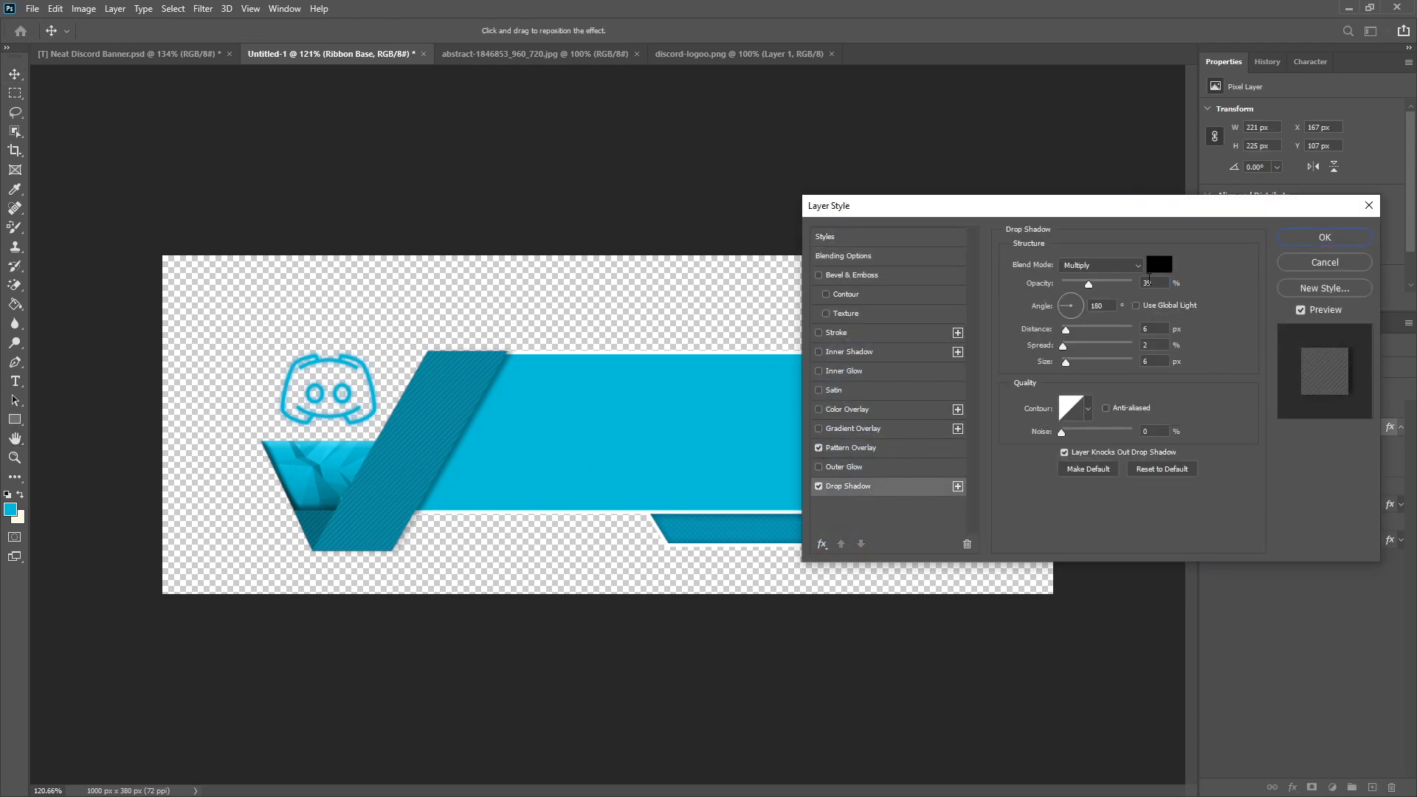
{"action": "left_click", "coordinate": [1325, 237]}
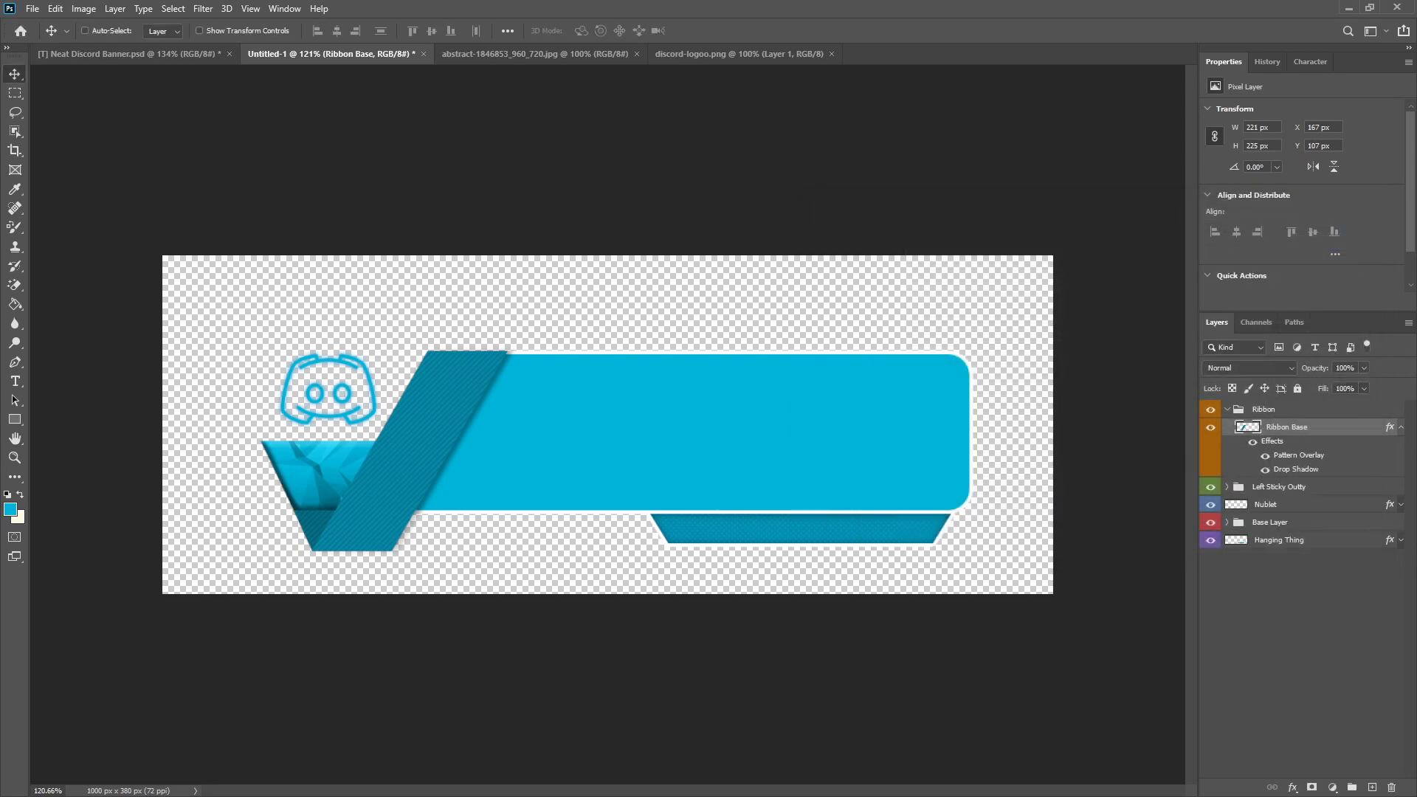
Step: Collapse the Ribbon Base effects list and deselect all layers
{"action": "left_click", "coordinate": [1402, 428]}
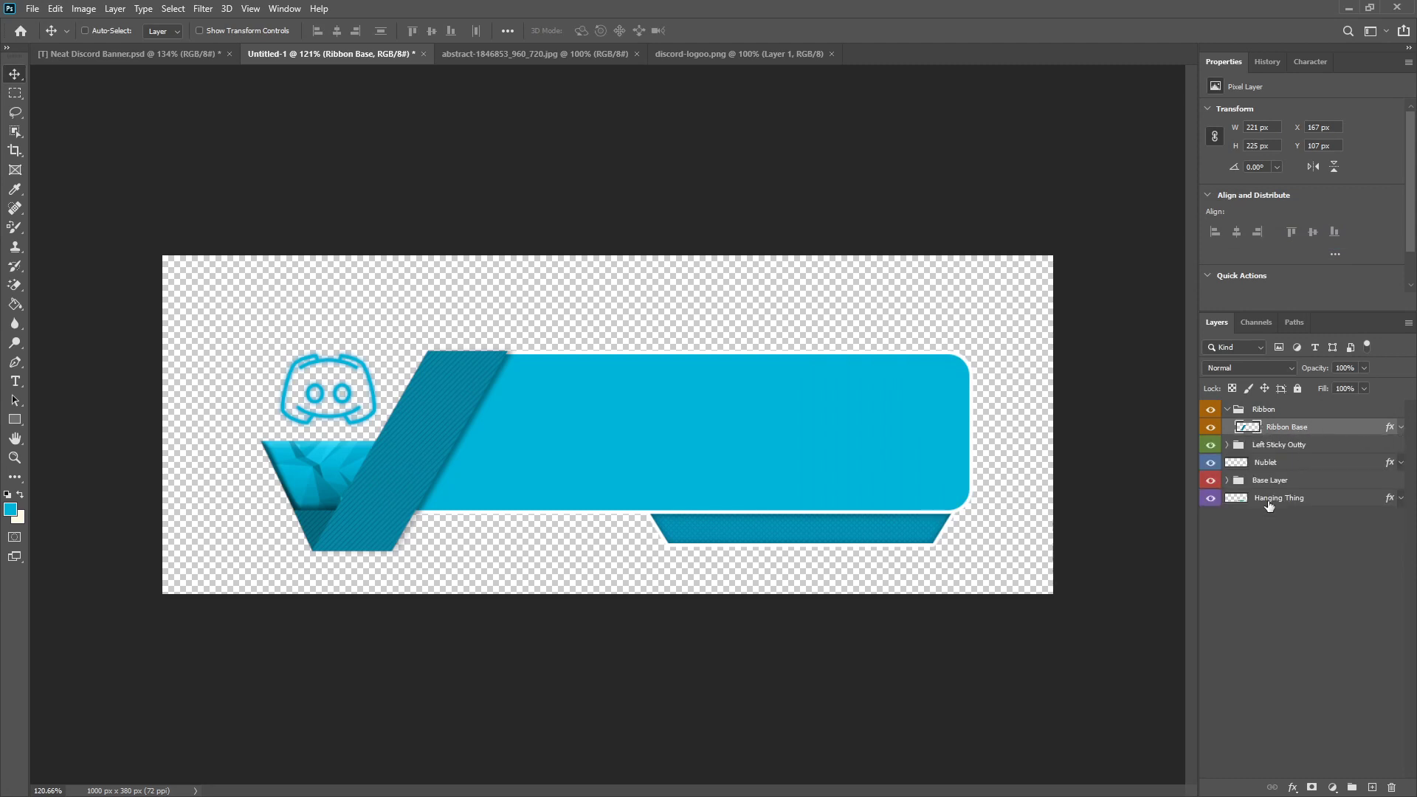
{"action": "left_click", "coordinate": [1286, 583]}
{"action": "scroll", "coordinate": [464, 549], "scroll_direction": "down", "scroll_amount": 4}
{"action": "scroll", "coordinate": [464, 548], "scroll_direction": "up", "scroll_amount": 3}
{"action": "scroll", "coordinate": [386, 500], "scroll_direction": "down", "scroll_amount": 1}
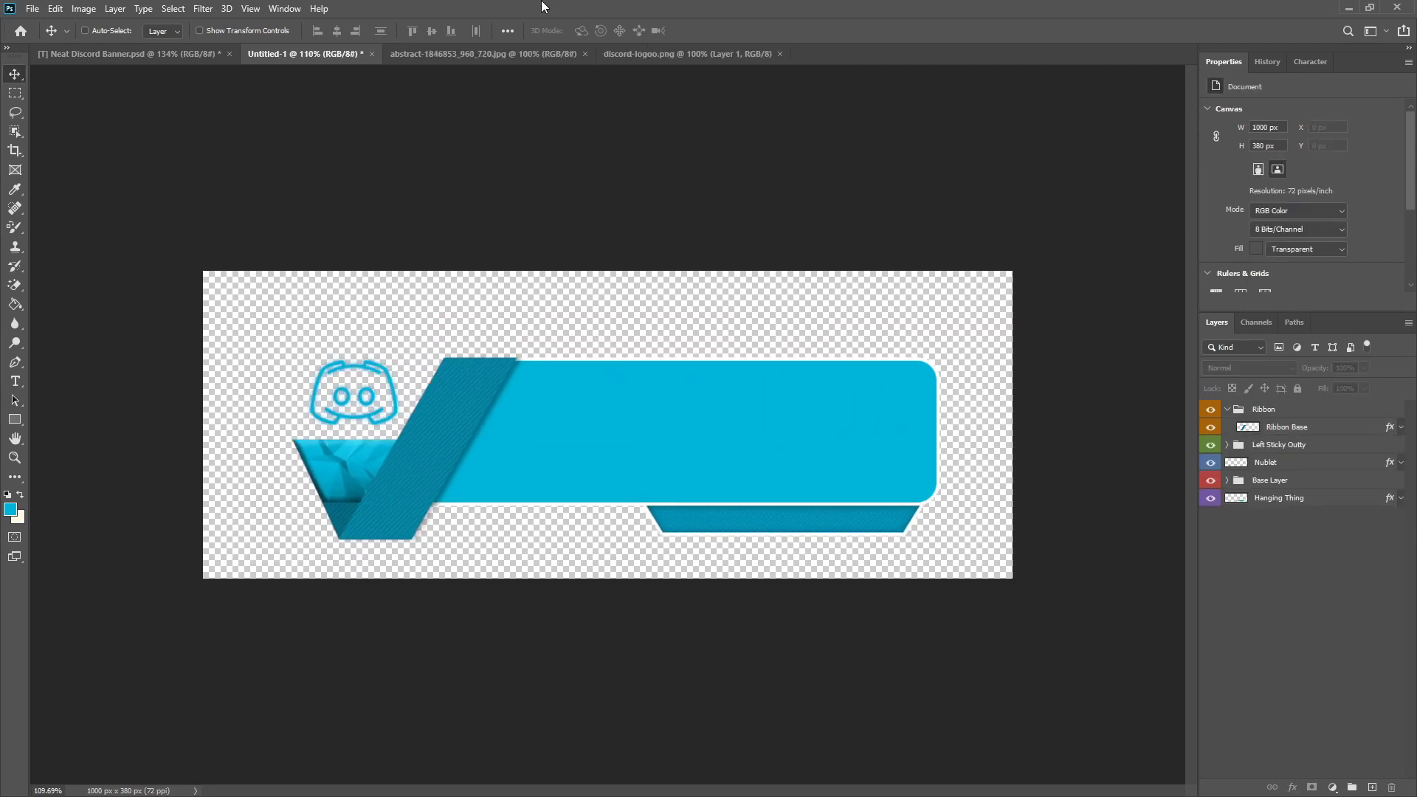
Step: Close the discord-logoo.png document and bring up the abstract-1846853_960_720.jpg texture
{"action": "left_click", "coordinate": [494, 60]}
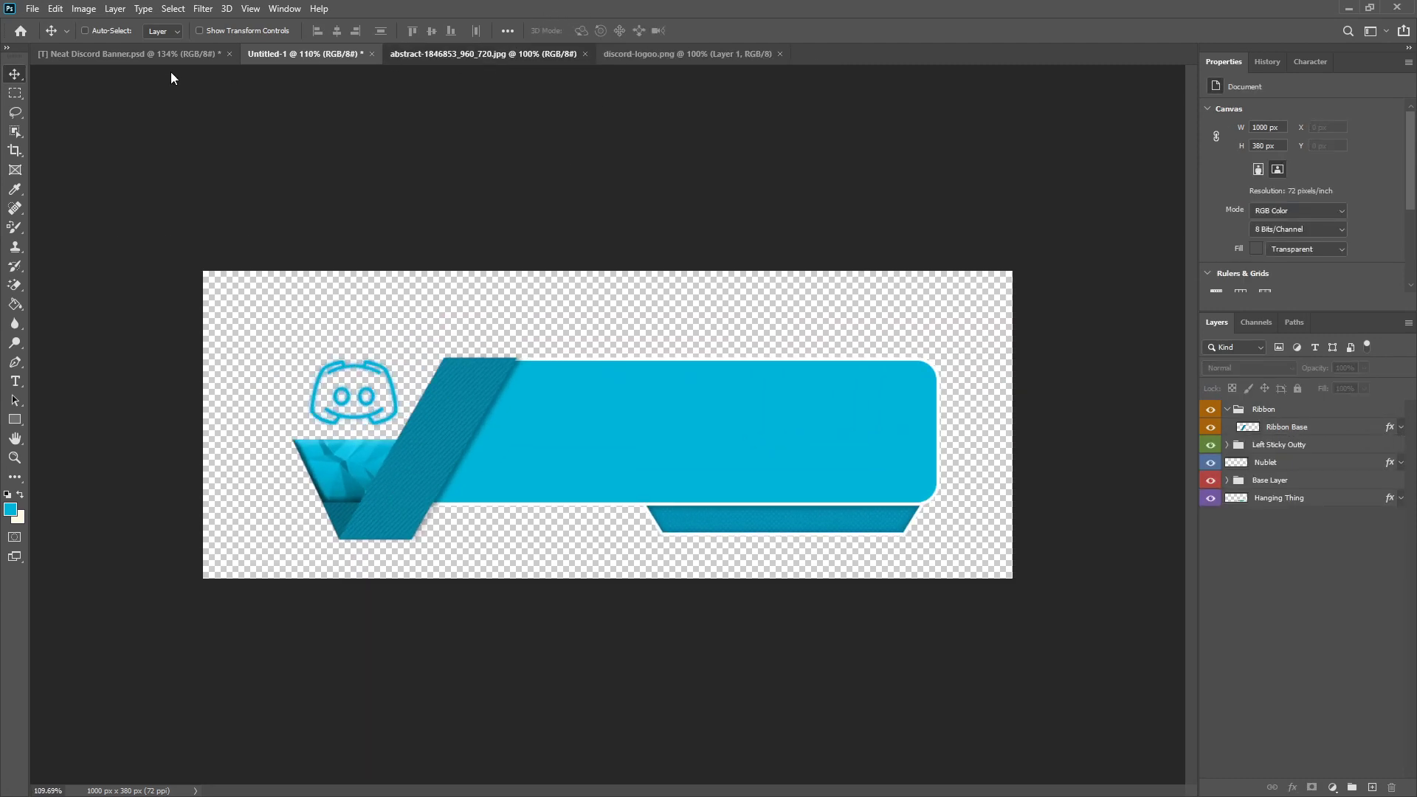
{"action": "left_click", "coordinate": [785, 58]}
{"action": "left_click", "coordinate": [782, 54]}
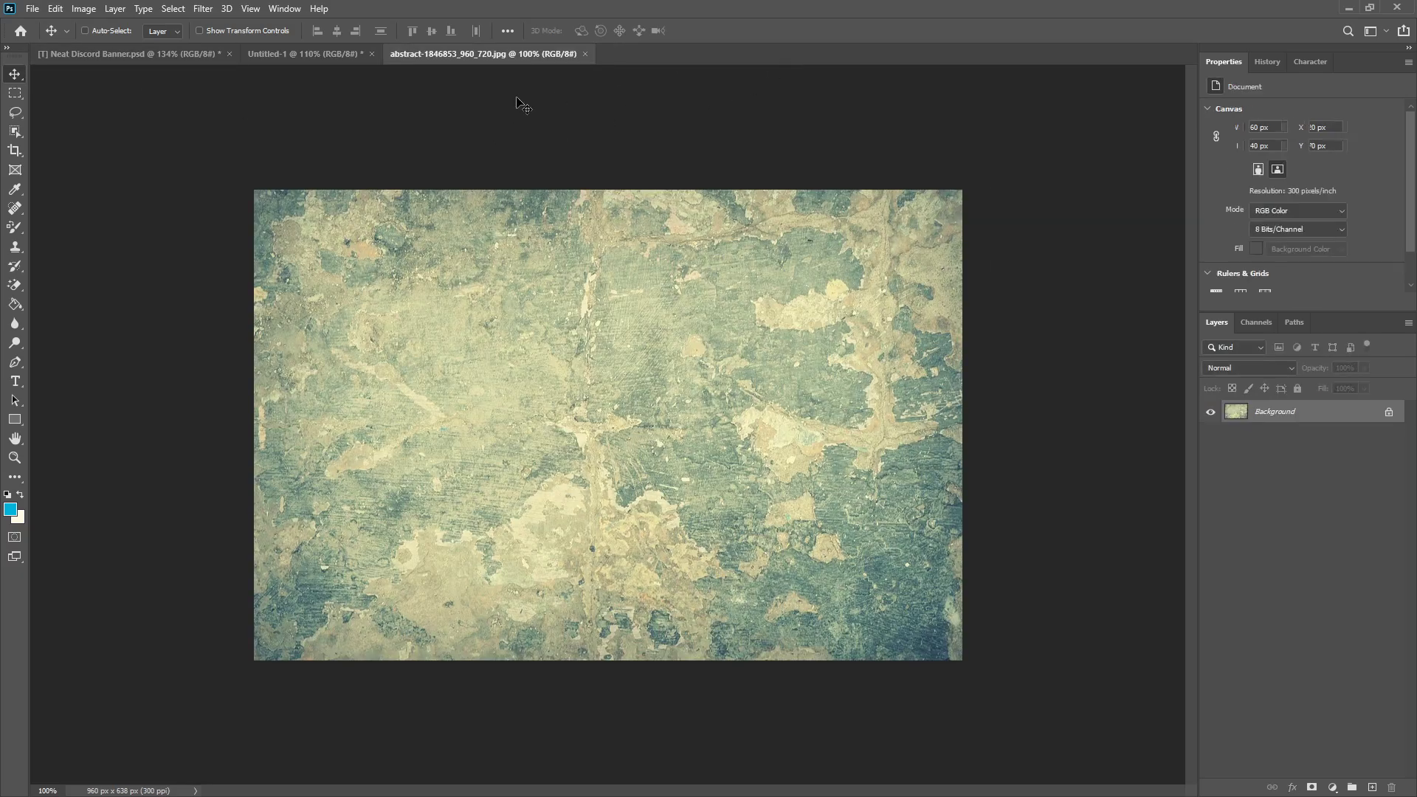
Step: Bring the abstract texture image into the banner document and scale it to about 41.9% so it covers the ribbon
{"action": "left_click_drag", "start_coordinate": [295, 58], "coordinate": [487, 462]}
{"action": "key", "text": "ctrl+t"}
{"action": "left_click_drag", "start_coordinate": [869, 200], "coordinate": [502, 444]}
{"action": "left_click_drag", "start_coordinate": [348, 518], "coordinate": [521, 373]}
{"action": "left_click_drag", "start_coordinate": [674, 301], "coordinate": [566, 380]}
{"action": "left_click_drag", "start_coordinate": [411, 500], "coordinate": [425, 473]}
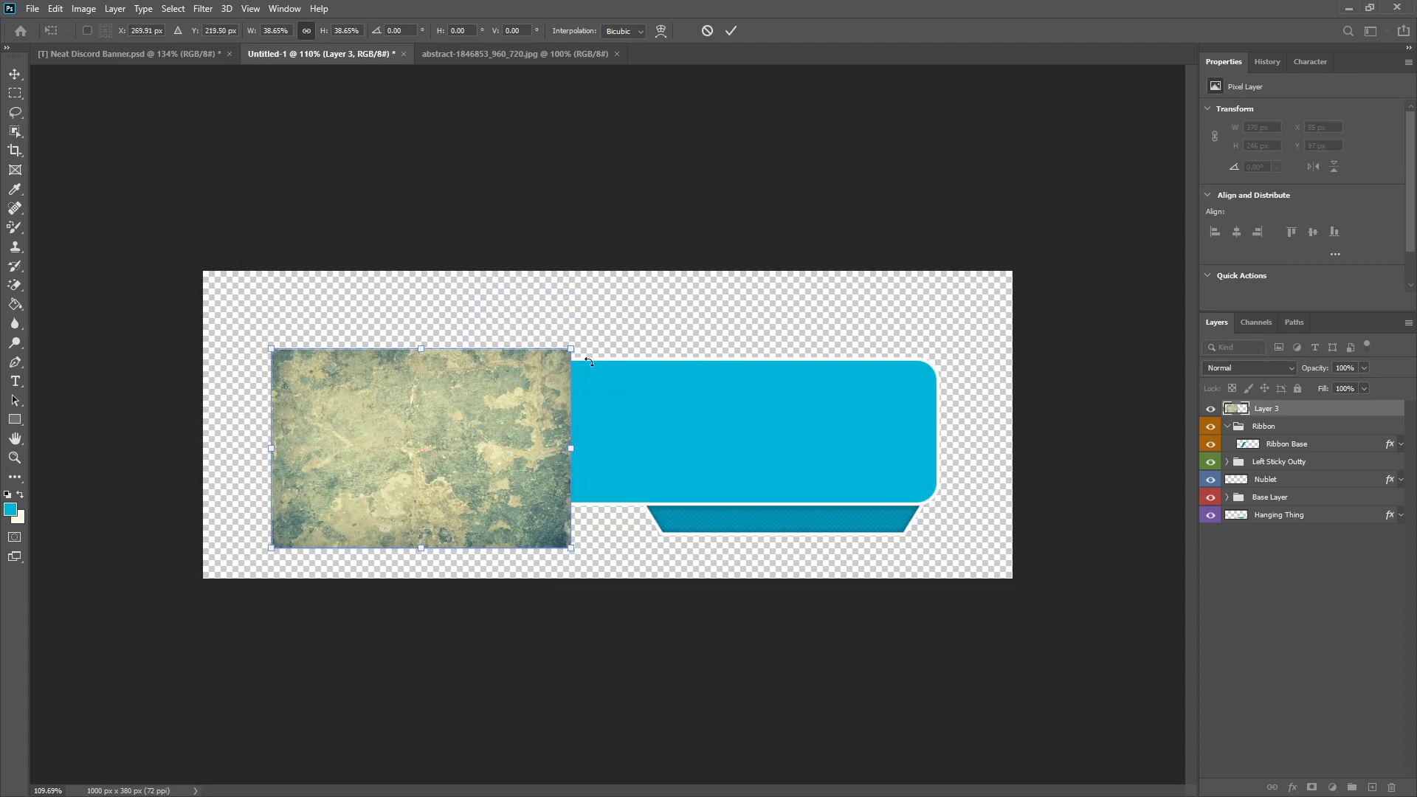
{"action": "left_click_drag", "start_coordinate": [572, 347], "coordinate": [595, 331]}
{"action": "left_click_drag", "start_coordinate": [518, 398], "coordinate": [512, 405]}
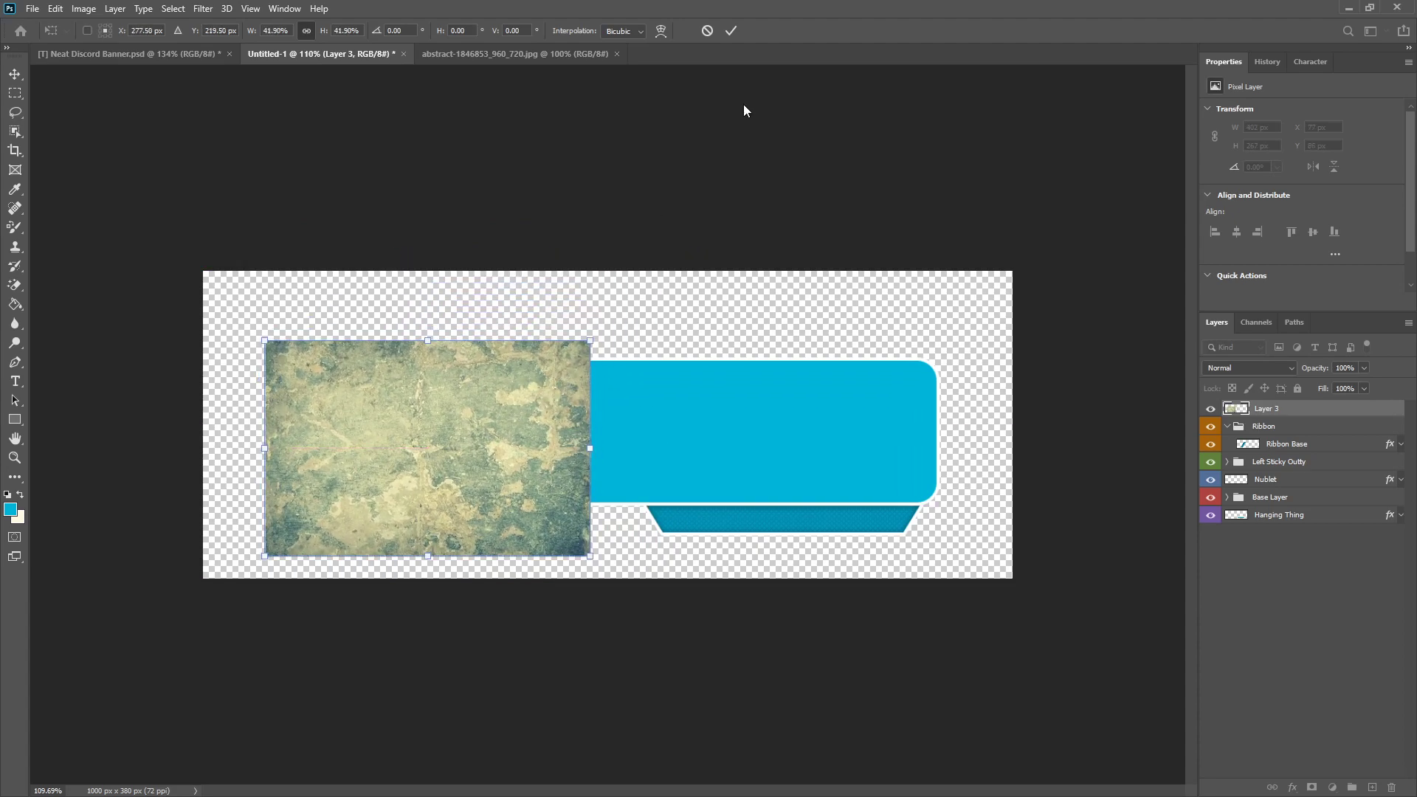
{"action": "left_click", "coordinate": [733, 35]}
Step: Move the texture layer into the Ribbon group above Ribbon Base and clip it to Ribbon Base
{"action": "mouse_move", "coordinate": [1267, 409]}
{"action": "left_mouse_down"}
{"action": "mouse_move", "coordinate": [1286, 439]}
{"action": "mouse_move", "coordinate": [1285, 425]}
{"action": "left_mouse_up"}
{"action": "right_click", "coordinate": [1286, 427]}
{"action": "left_click", "coordinate": [1176, 464]}
Step: Set the texture layer's blend mode to Color Burn and its opacity to about 22%, leaving no layer selected
{"action": "left_click", "coordinate": [1293, 369]}
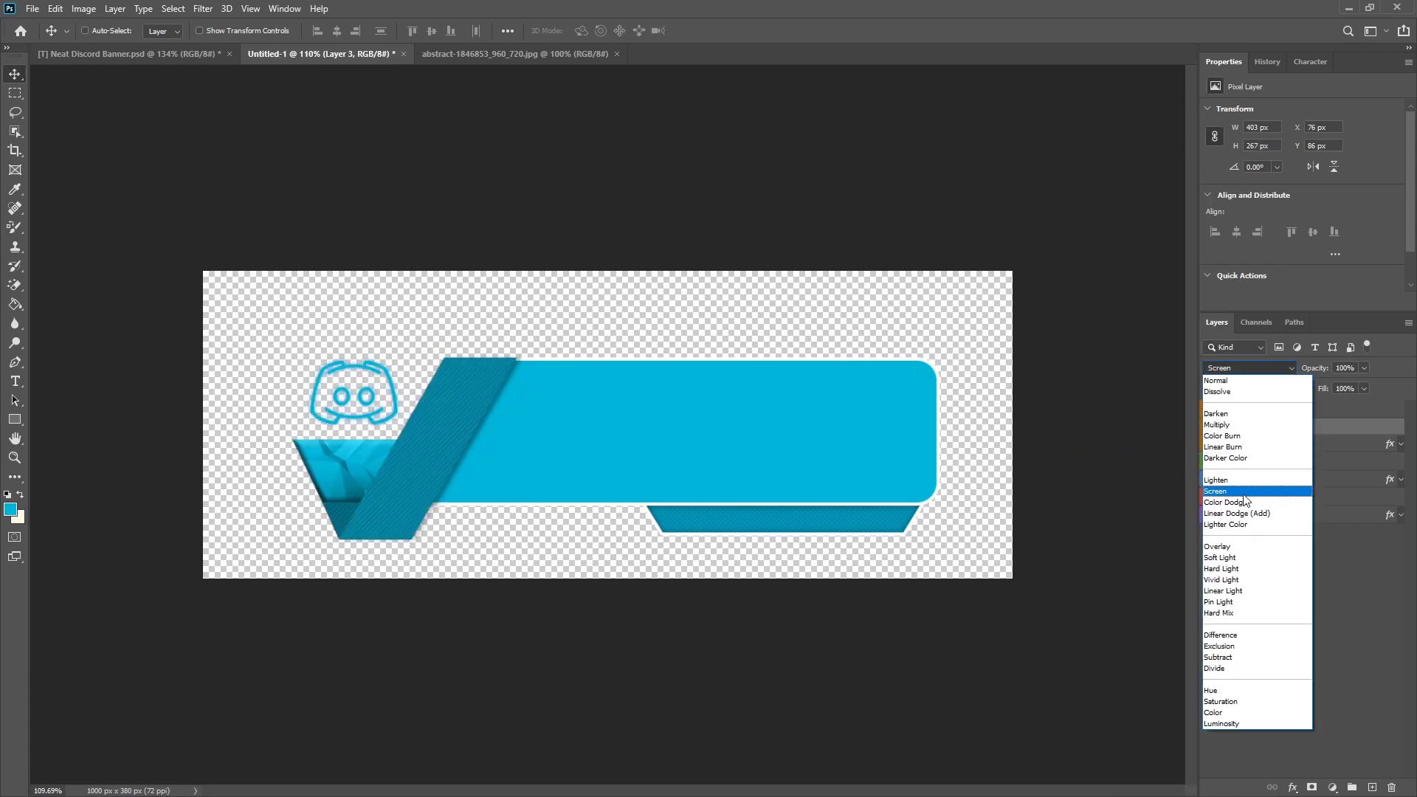
{"action": "left_click", "coordinate": [1245, 436]}
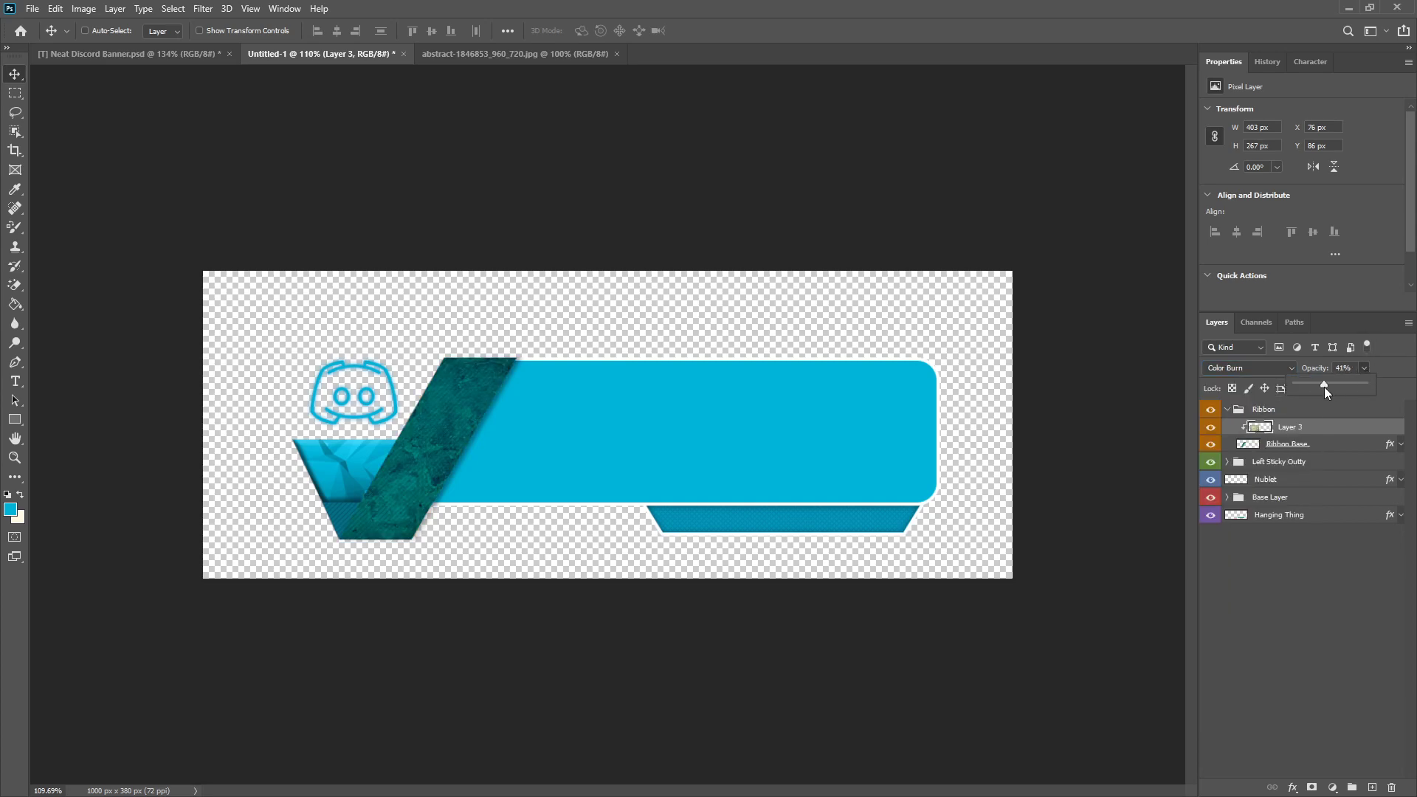
{"action": "left_click_drag", "start_coordinate": [1324, 386], "coordinate": [1314, 385]}
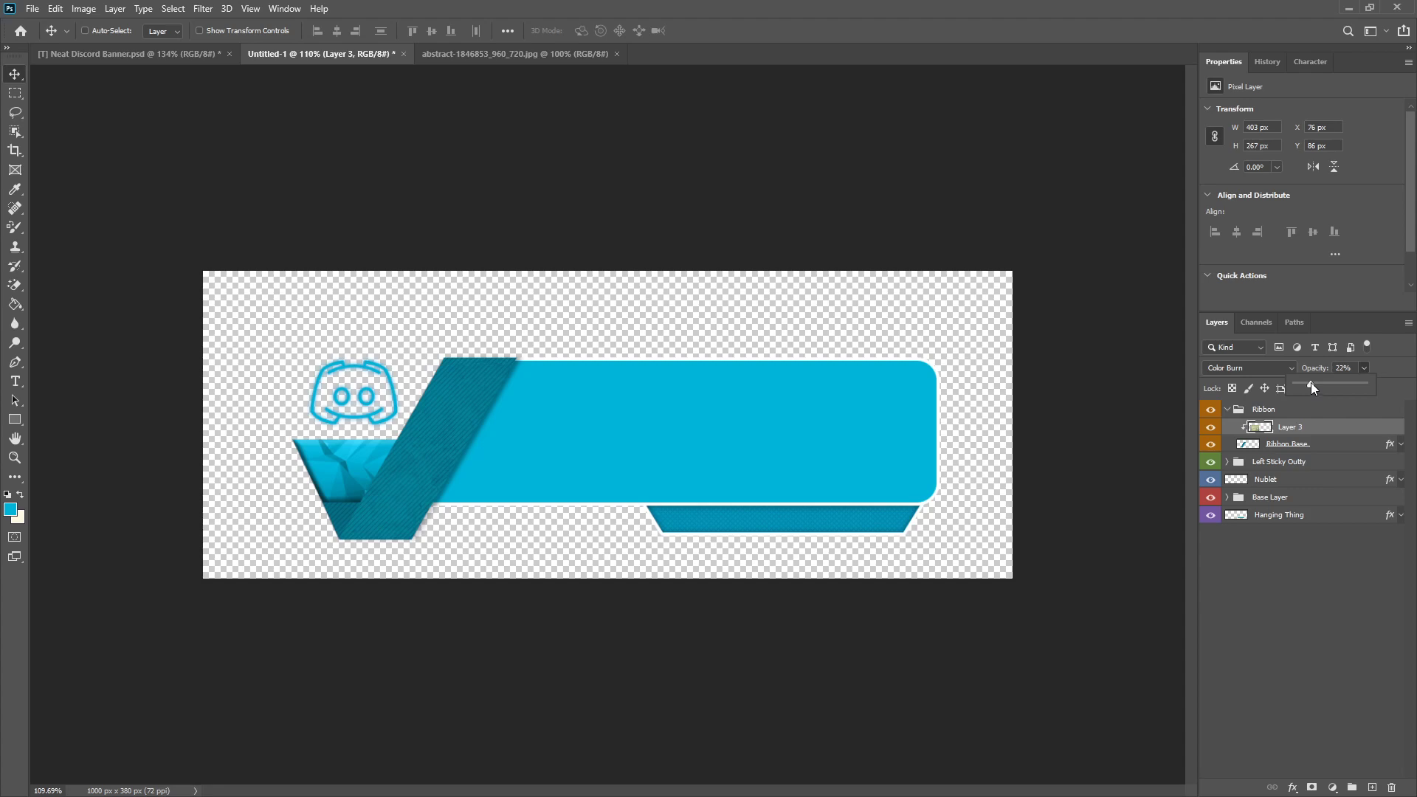
{"action": "left_click", "coordinate": [1326, 565]}
Step: Examine the ribbon's texture, pattern and shadow up close and across the whole banner, including the fold beside the Nublet
{"action": "scroll", "coordinate": [542, 513], "scroll_direction": "down", "scroll_amount": 3}
{"action": "scroll", "coordinate": [495, 491], "scroll_direction": "up", "scroll_amount": 6}
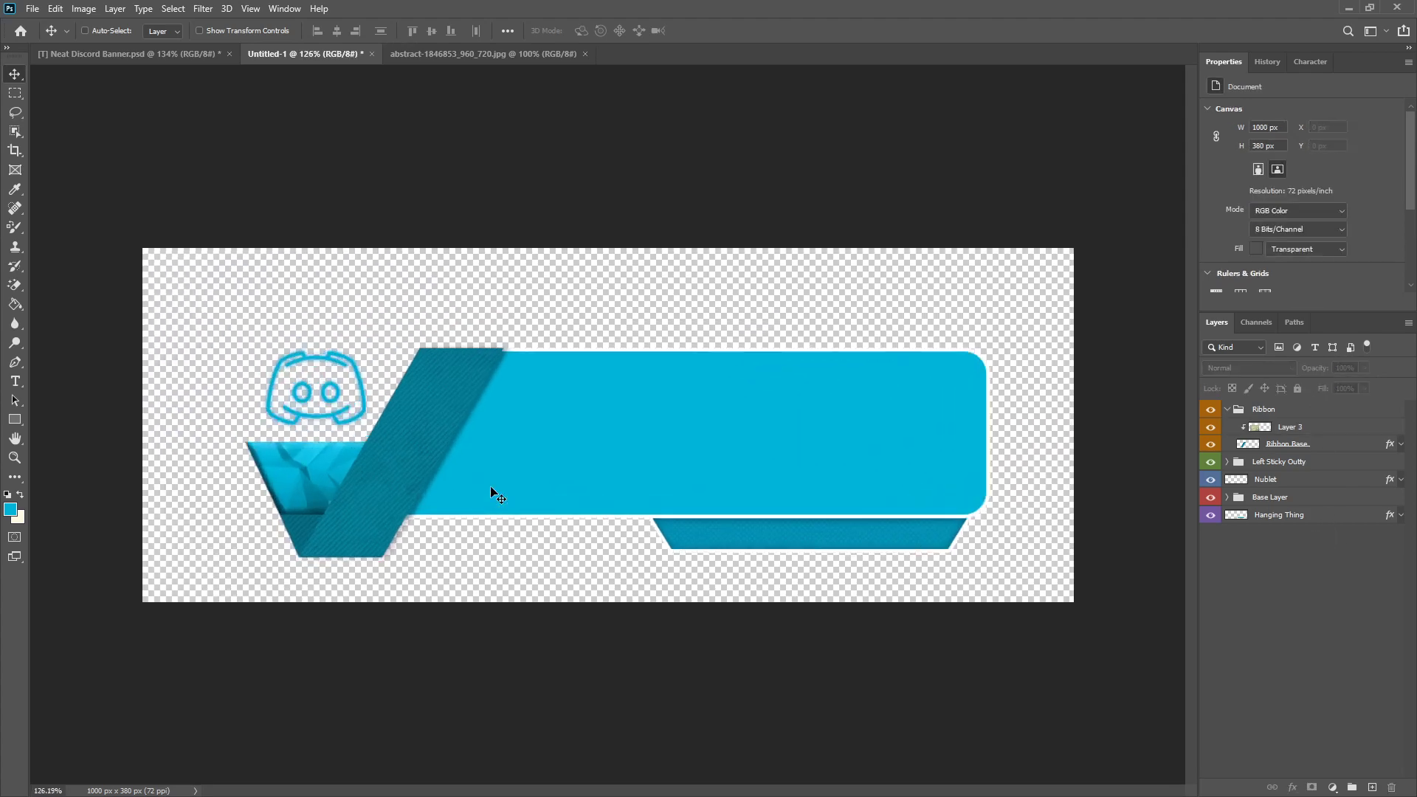
{"action": "scroll", "coordinate": [301, 531], "scroll_direction": "down", "scroll_amount": 3}
{"action": "scroll", "coordinate": [264, 576], "scroll_direction": "up", "scroll_amount": 3}
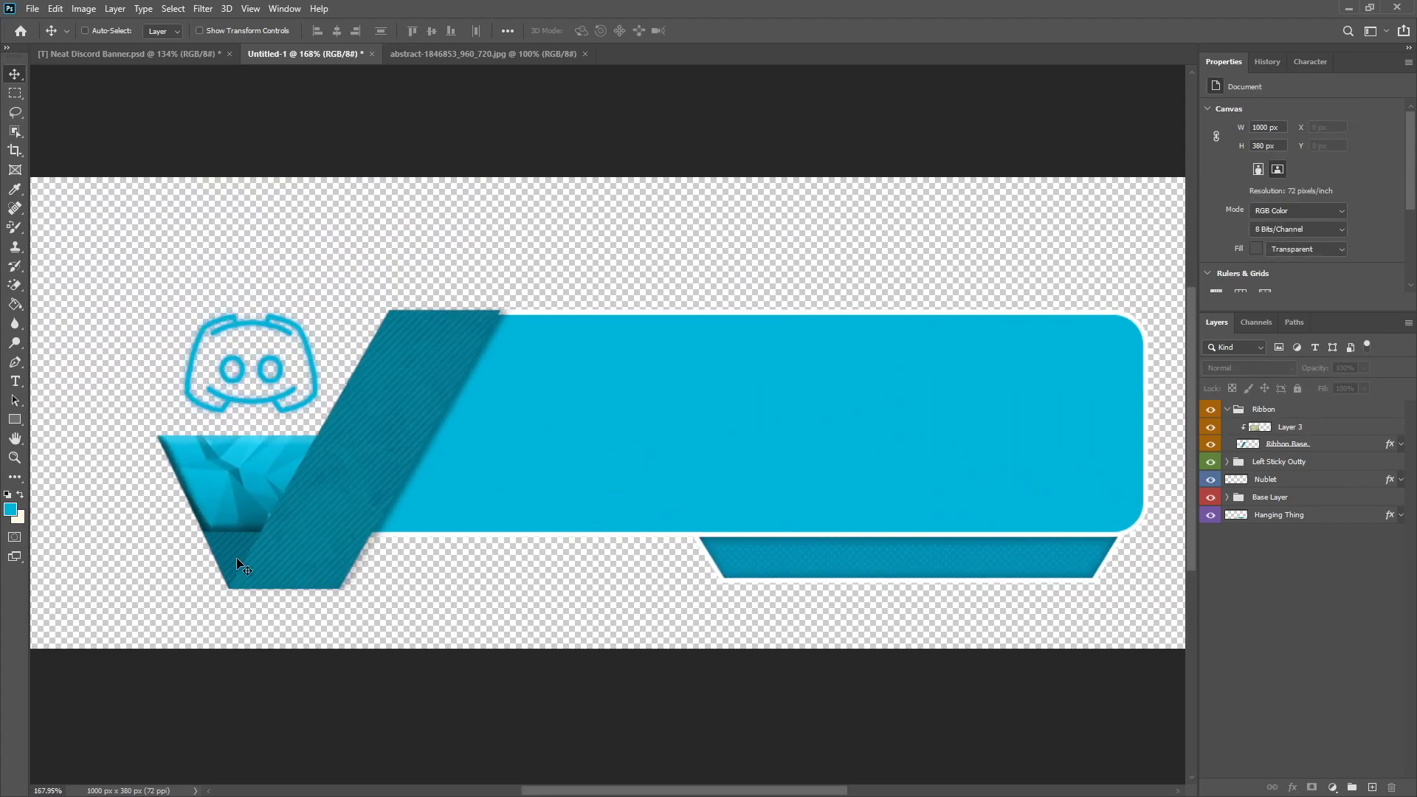
{"action": "scroll", "coordinate": [228, 548], "scroll_direction": "down", "scroll_amount": 3}
{"action": "scroll", "coordinate": [232, 573], "scroll_direction": "up", "scroll_amount": 3}
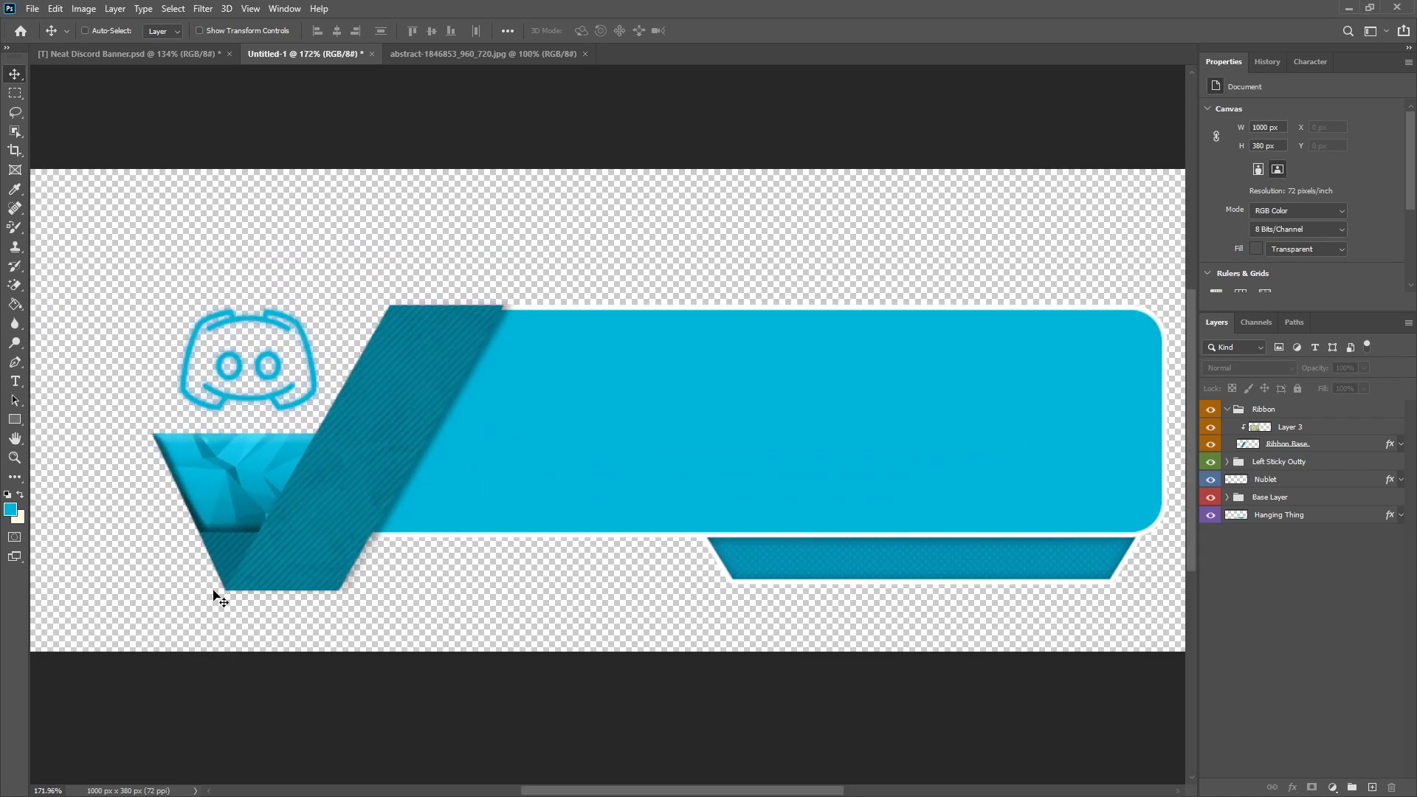
{"action": "scroll", "coordinate": [177, 598], "scroll_direction": "up", "scroll_amount": 4}
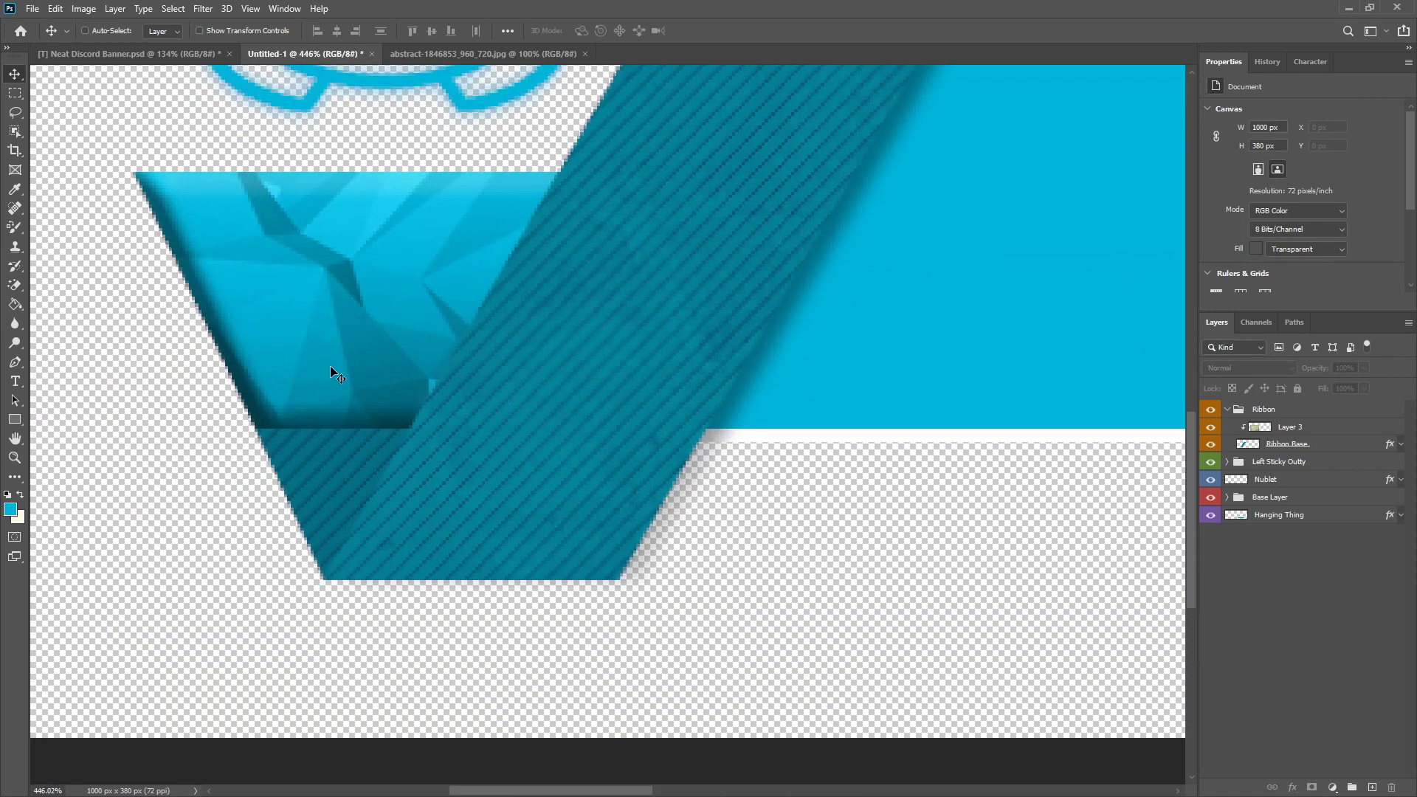
{"action": "scroll", "coordinate": [294, 538], "scroll_direction": "down", "scroll_amount": 5}
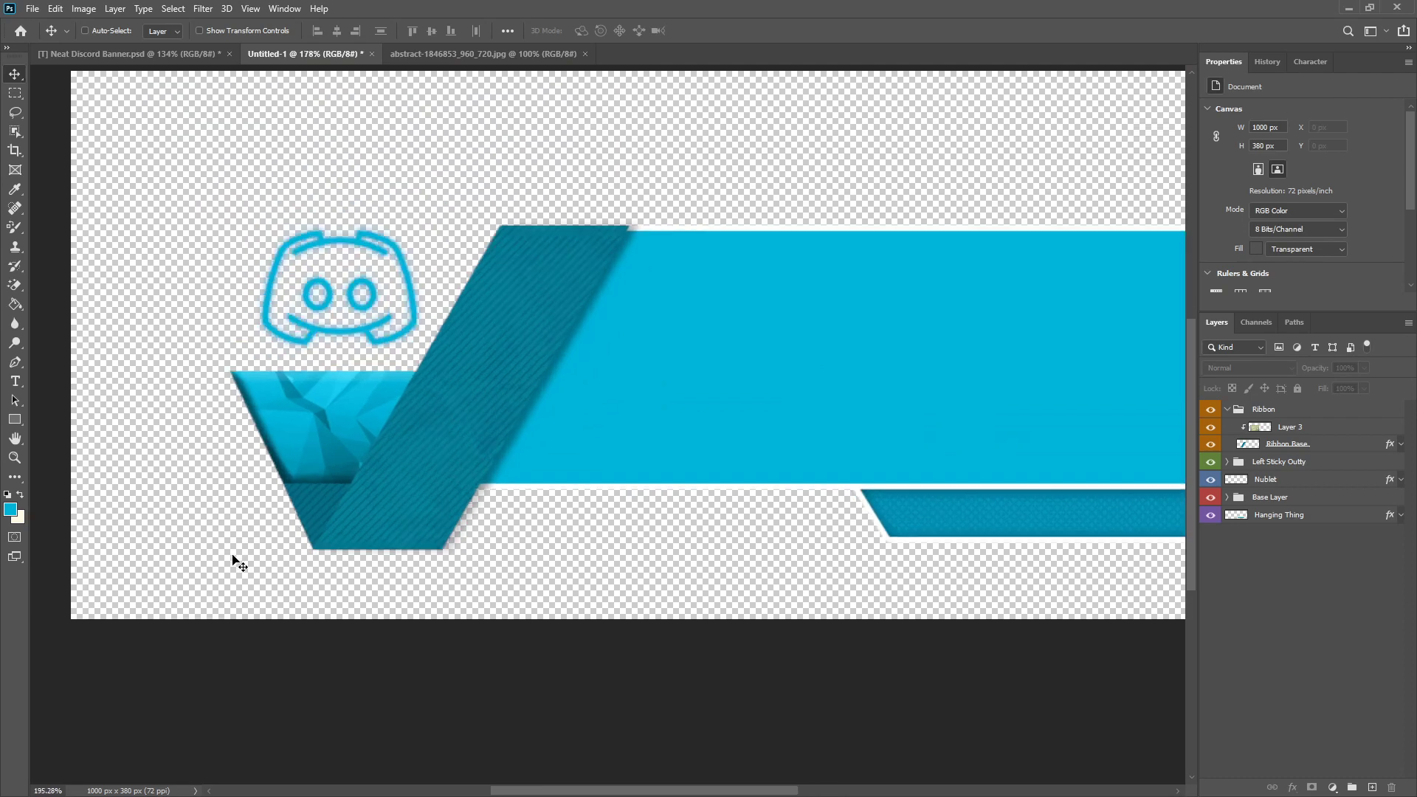
{"action": "scroll", "coordinate": [187, 548], "scroll_direction": "up", "scroll_amount": 3}
{"action": "scroll", "coordinate": [294, 573], "scroll_direction": "down", "scroll_amount": 3}
{"action": "scroll", "coordinate": [917, 547], "scroll_direction": "up", "scroll_amount": 2}
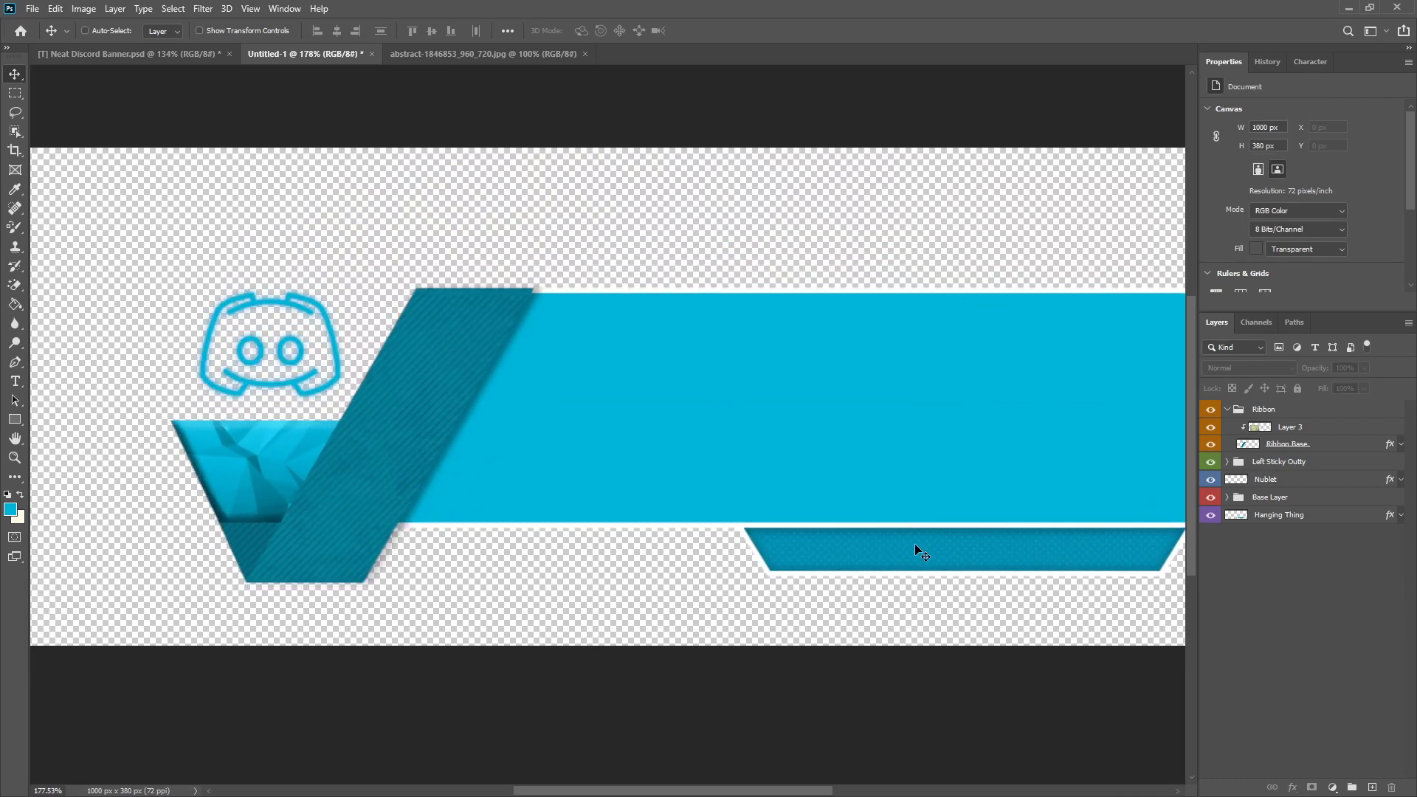
Step: Add an Inner Shadow to the Nublet layer without global light, with 33% choke and 5 px size
{"action": "left_click", "coordinate": [1266, 519]}
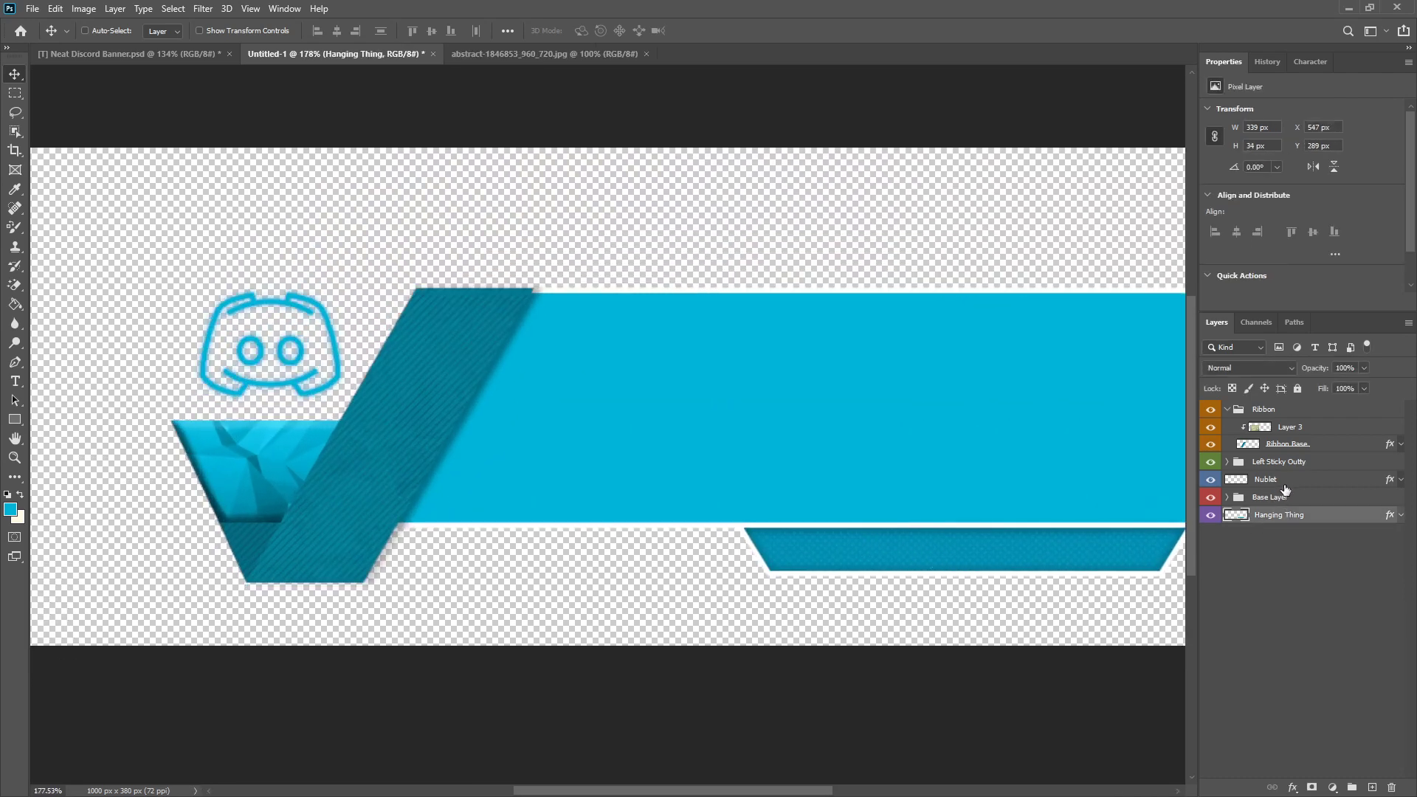
{"action": "right_click", "coordinate": [1284, 483]}
{"action": "left_click", "coordinate": [1125, 194]}
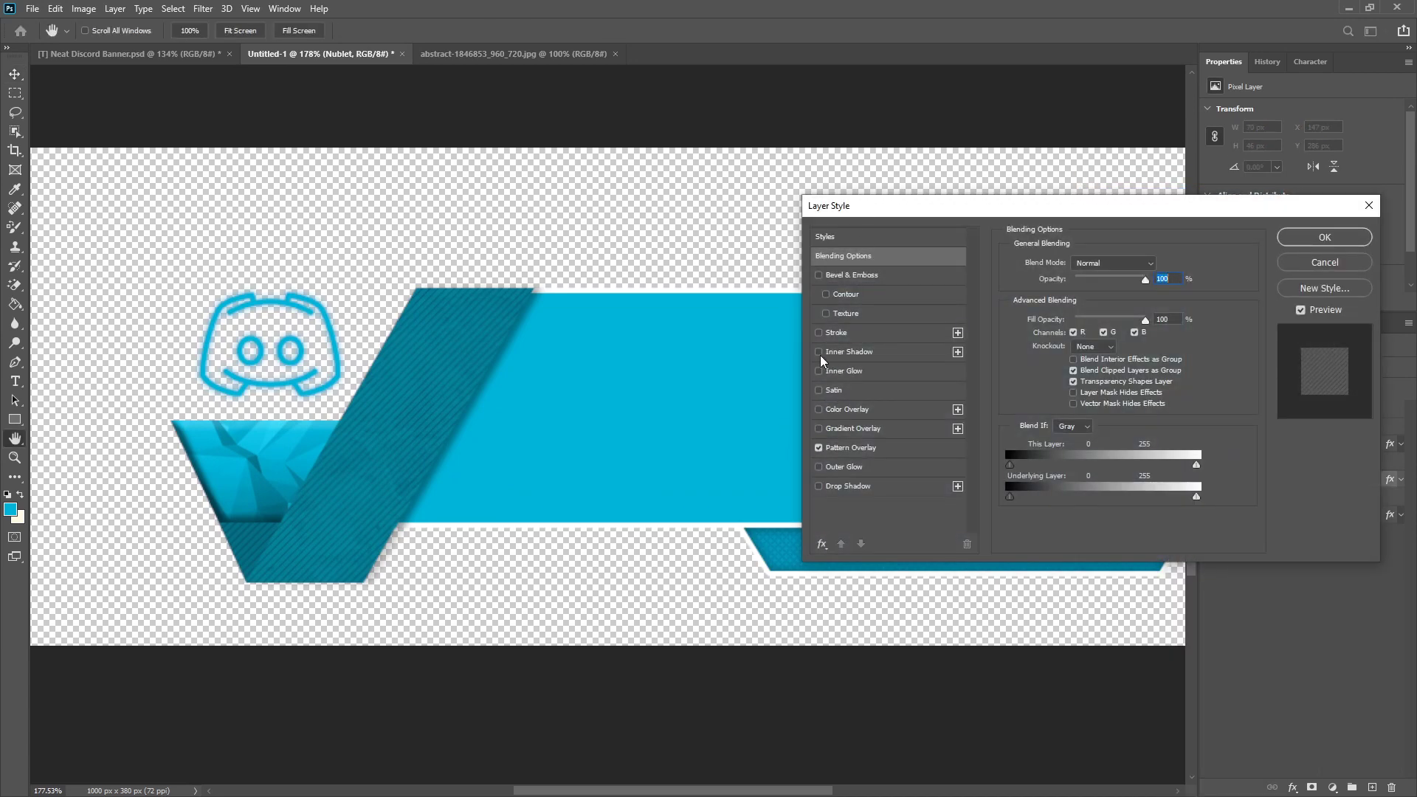
{"action": "left_click", "coordinate": [849, 352]}
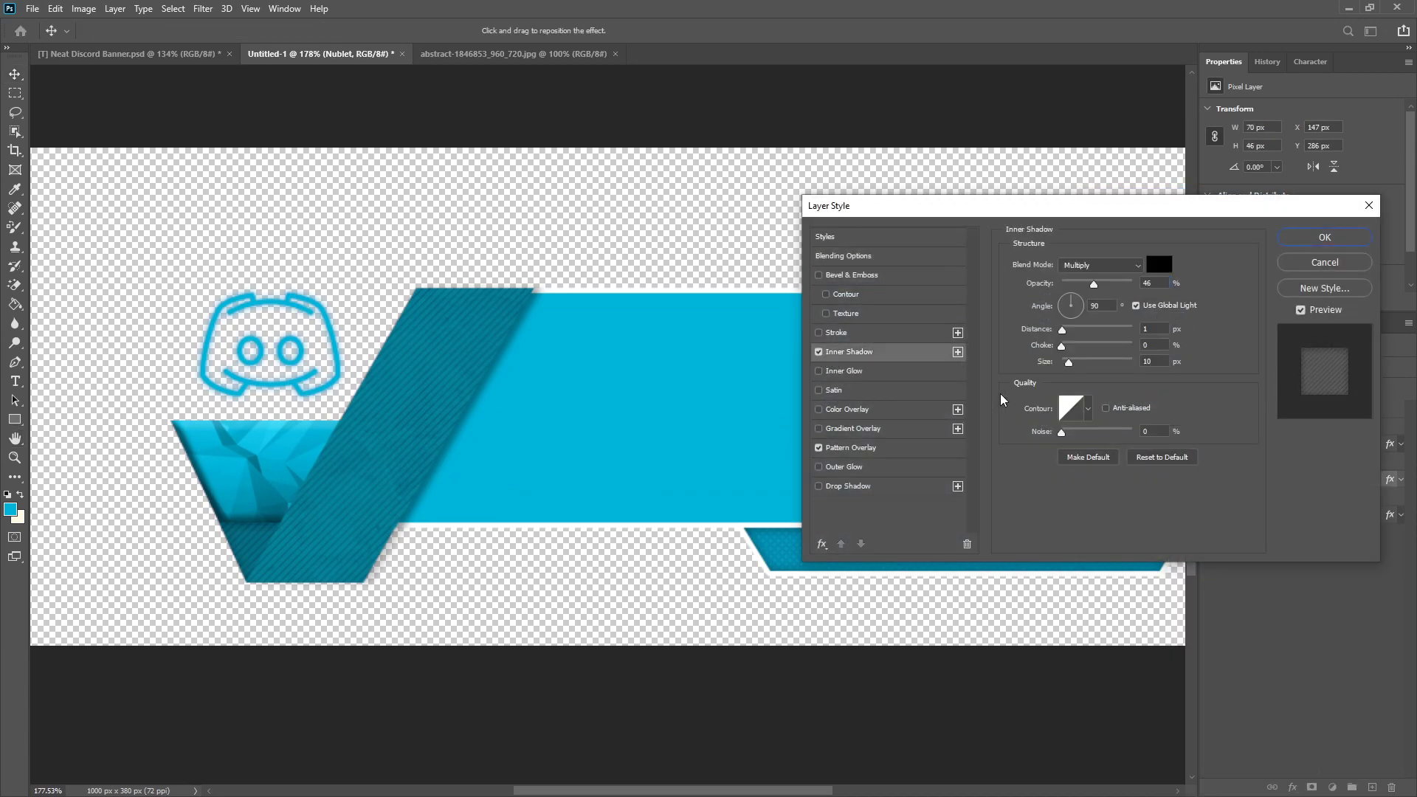
{"action": "left_click", "coordinate": [1144, 310]}
{"action": "left_click_drag", "start_coordinate": [1068, 362], "coordinate": [1090, 358]}
{"action": "left_click", "coordinate": [1085, 349]}
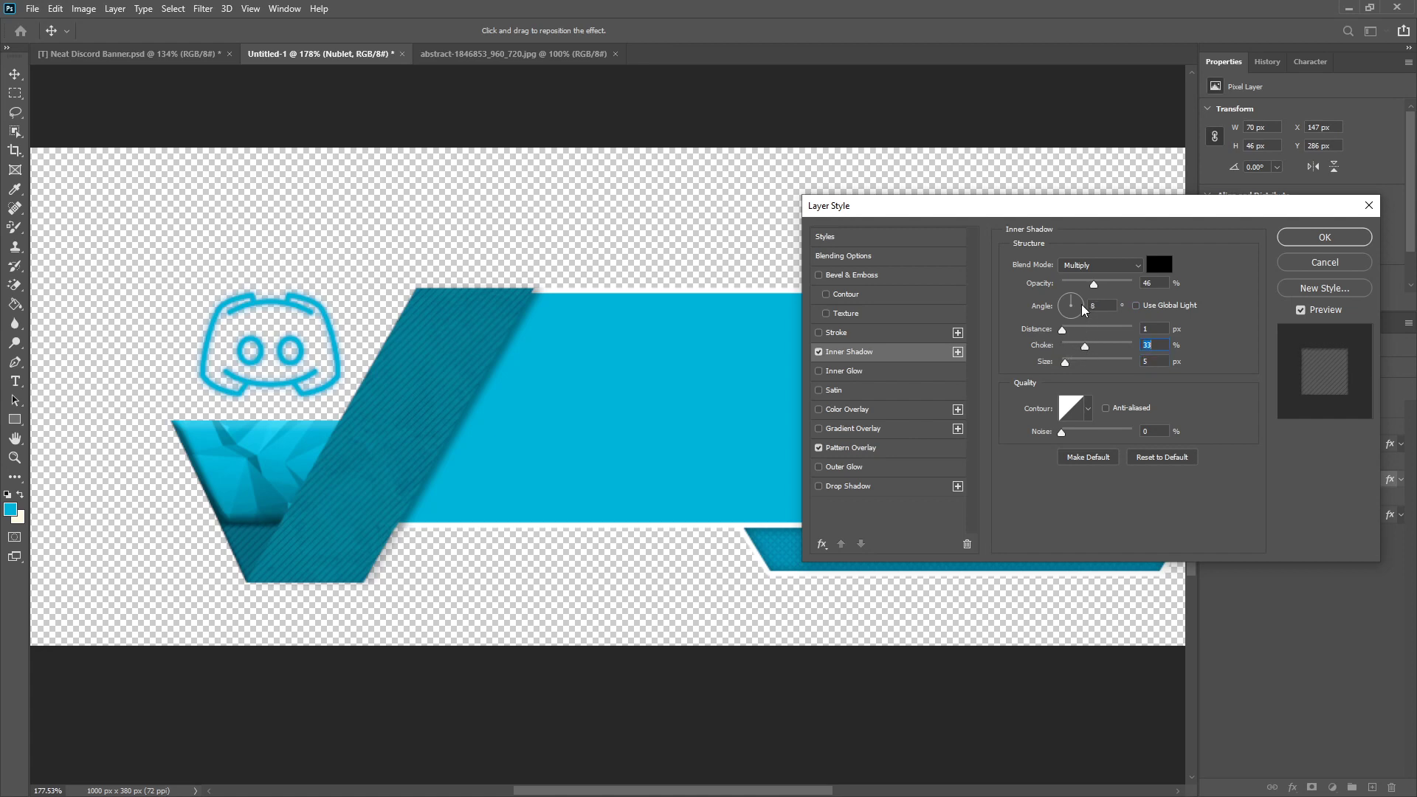
Step: Adjust the angle and distance of the Nublet's inner shadow and apply the layer style
{"action": "left_click", "coordinate": [1060, 306]}
{"action": "left_click", "coordinate": [1084, 314]}
{"action": "left_click_drag", "start_coordinate": [1063, 336], "coordinate": [1064, 330]}
{"action": "left_click", "coordinate": [1083, 310]}
{"action": "left_click_drag", "start_coordinate": [1083, 308], "coordinate": [1069, 331]}
{"action": "left_click", "coordinate": [1071, 336]}
{"action": "left_click", "coordinate": [1319, 238]}
Step: Draw a closed Pen path along the ribbon's lower-left edge, enclosing the part of the Nublet hidden behind the ribbon
{"action": "scroll", "coordinate": [380, 520], "scroll_direction": "up", "scroll_amount": 5}
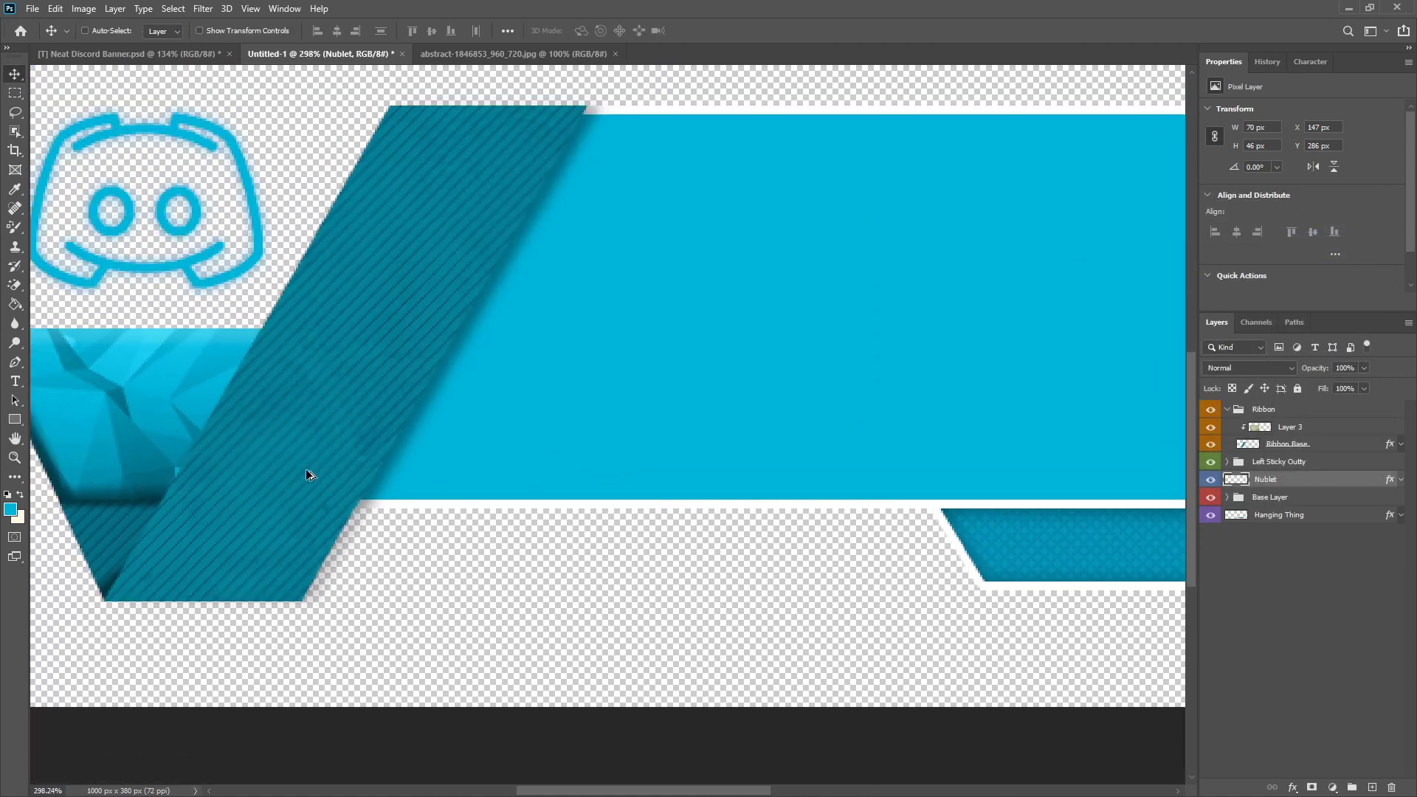
{"action": "scroll", "coordinate": [61, 603], "scroll_direction": "up", "scroll_amount": 10}
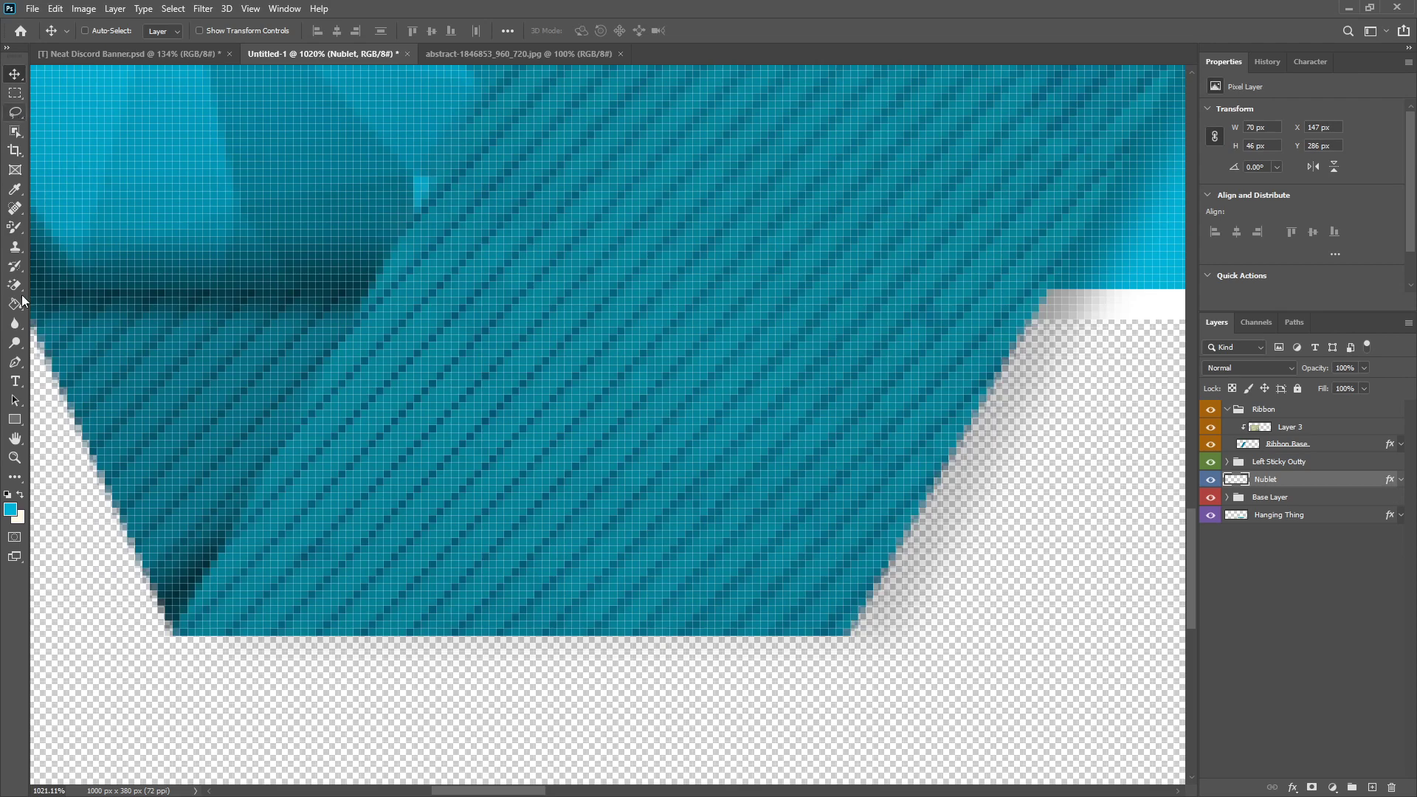
{"action": "left_click", "coordinate": [14, 361]}
{"action": "scroll", "coordinate": [117, 525], "scroll_direction": "down", "scroll_amount": 3}
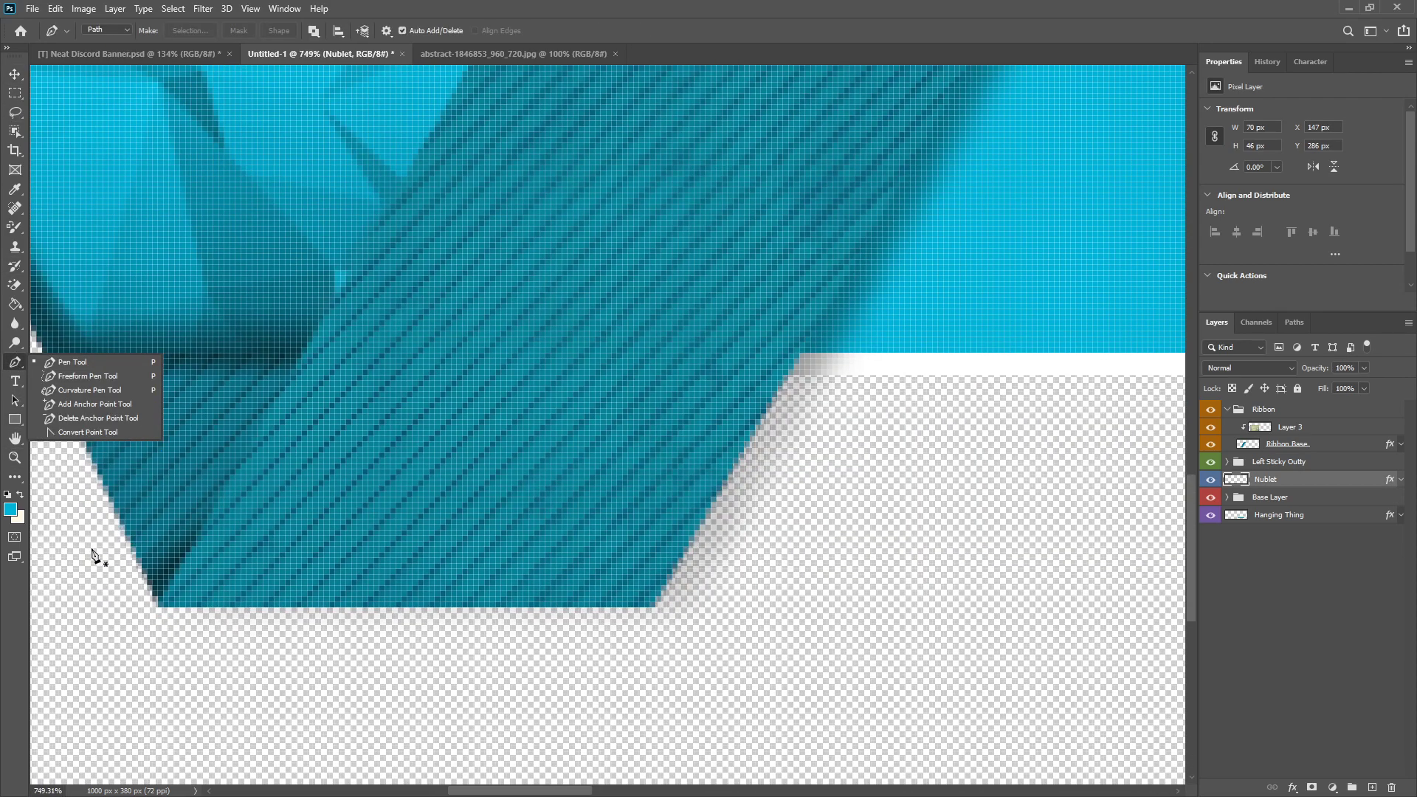
{"action": "scroll", "coordinate": [126, 610], "scroll_direction": "up", "scroll_amount": 6}
{"action": "left_click", "coordinate": [287, 673]}
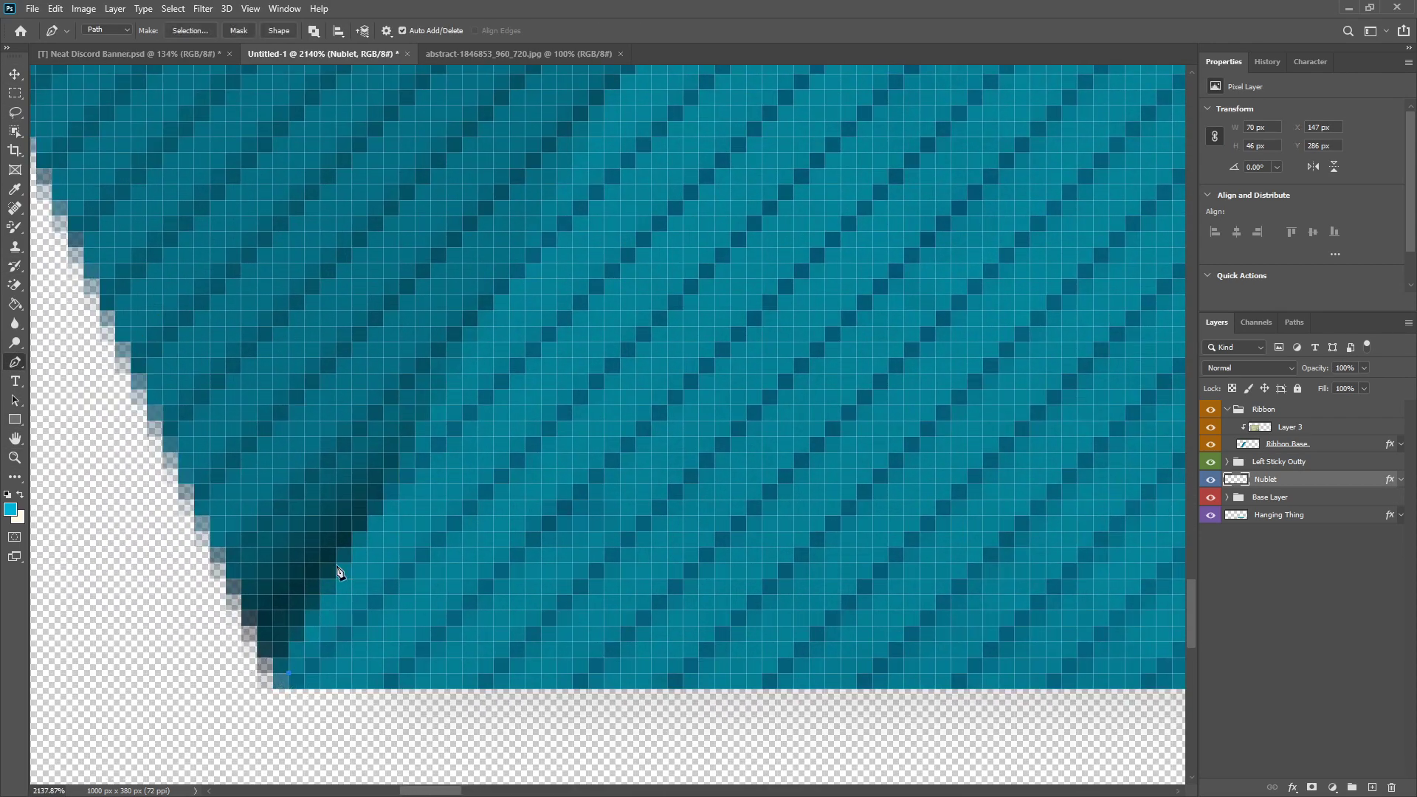
{"action": "scroll", "coordinate": [338, 572], "scroll_direction": "down", "scroll_amount": 8}
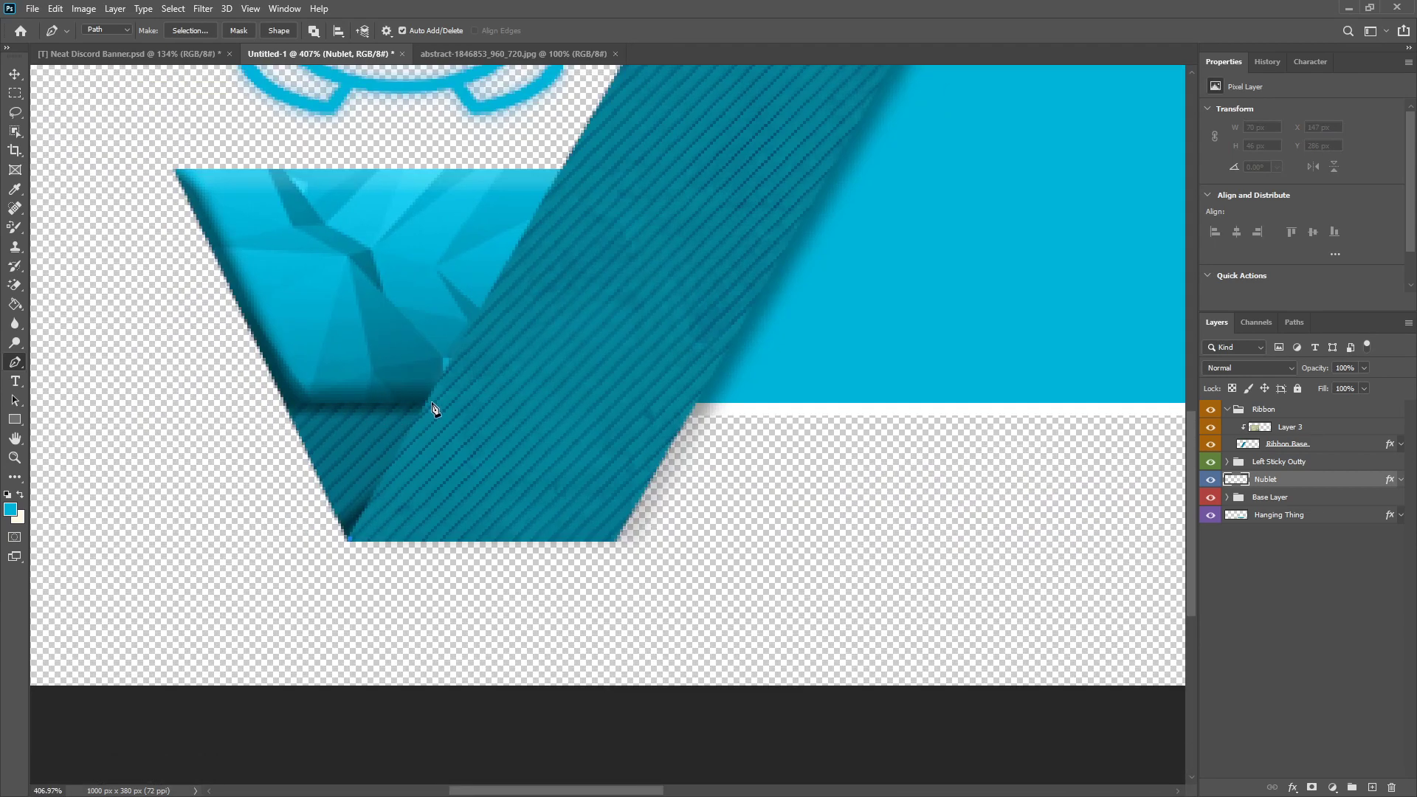
{"action": "left_click", "coordinate": [434, 406]}
{"action": "left_click", "coordinate": [328, 331]}
{"action": "left_click", "coordinate": [632, 313]}
{"action": "left_click", "coordinate": [697, 598]}
{"action": "left_click", "coordinate": [383, 612]}
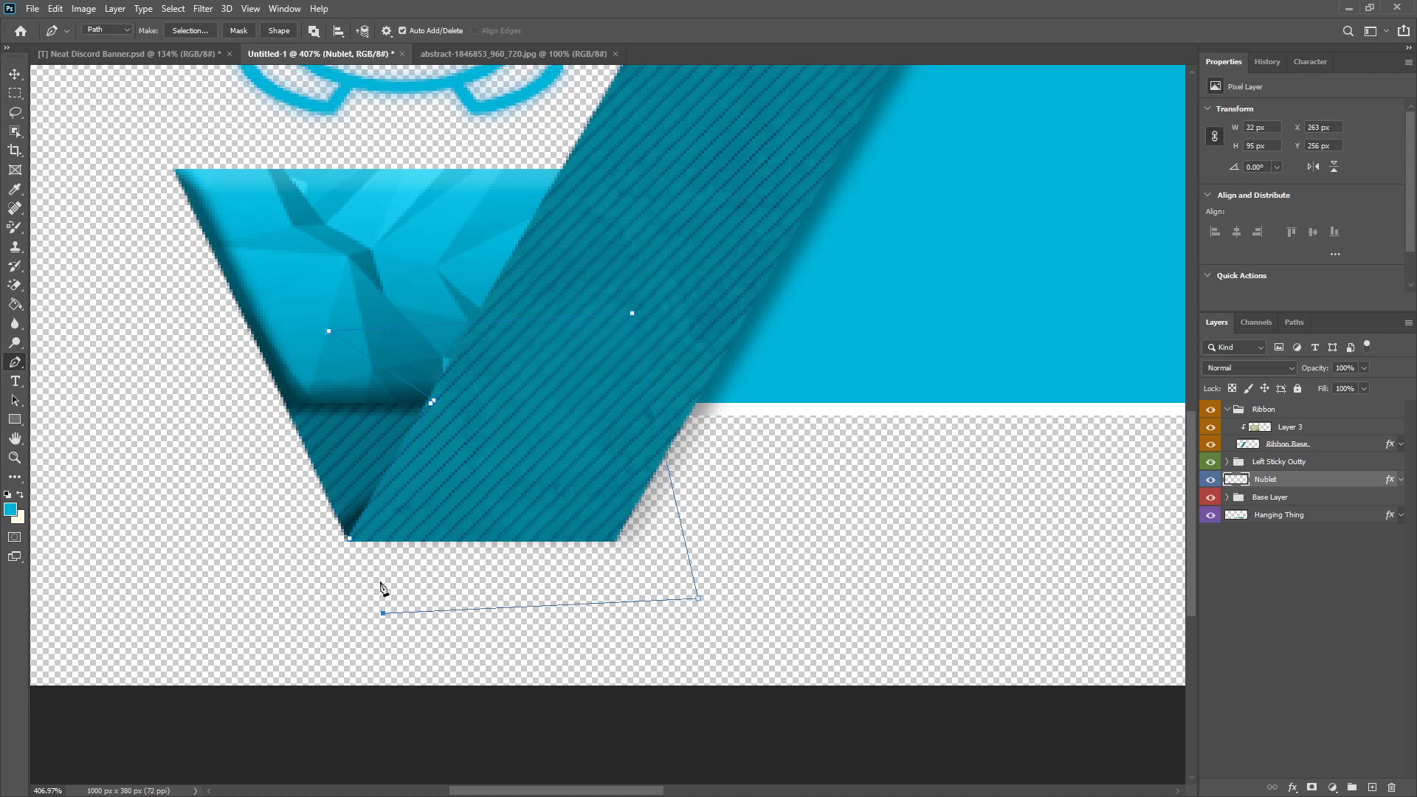
{"action": "left_click", "coordinate": [350, 540]}
Step: Convert the path to a selection, delete that area from the Nublet layer, deselect, and check the fold
{"action": "right_click", "coordinate": [482, 486]}
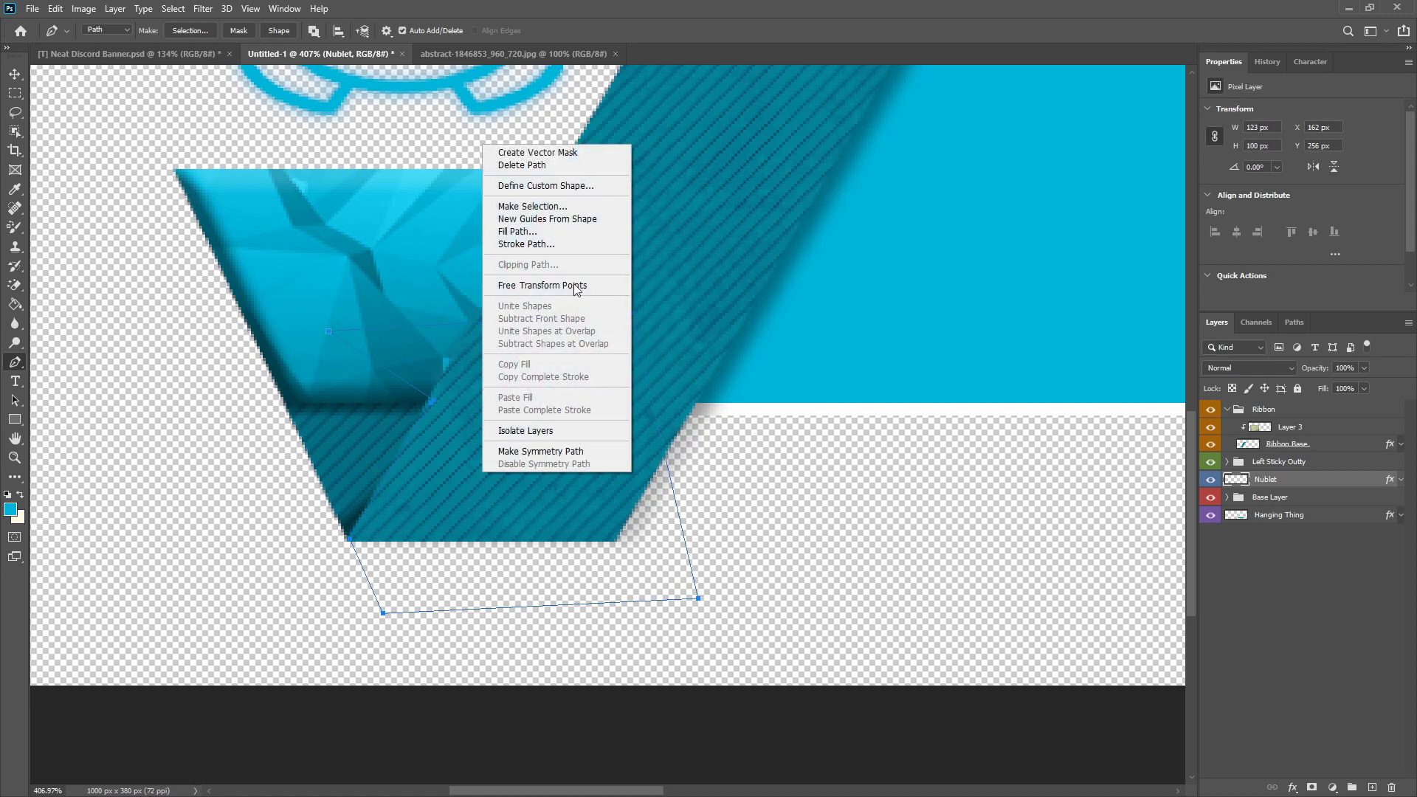
{"action": "left_click", "coordinate": [539, 207]}
{"action": "left_click", "coordinate": [781, 219]}
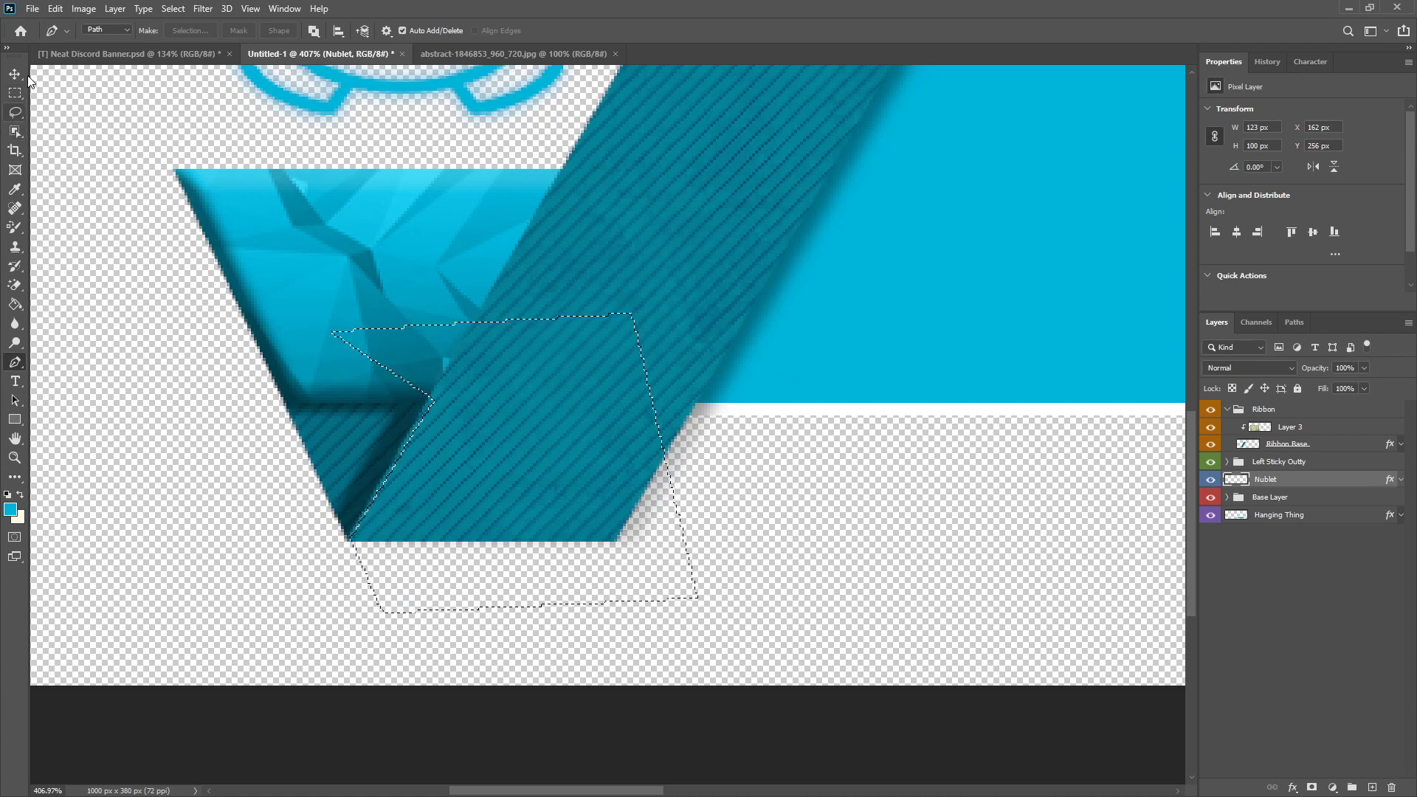
{"action": "left_click", "coordinate": [15, 93]}
{"action": "right_click", "coordinate": [550, 375]}
{"action": "left_click", "coordinate": [572, 384]}
{"action": "scroll", "coordinate": [215, 490], "scroll_direction": "down", "scroll_amount": 6}
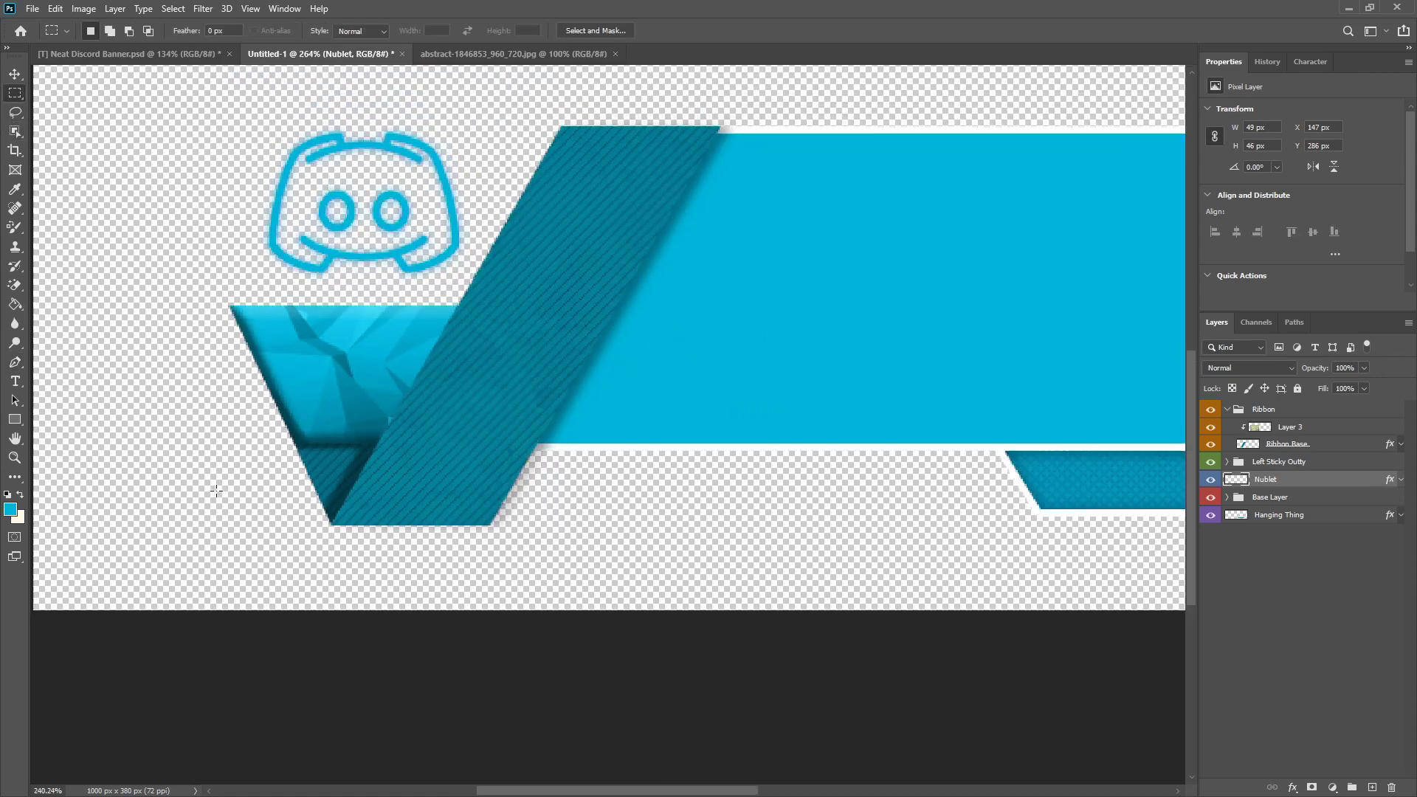
{"action": "scroll", "coordinate": [120, 577], "scroll_direction": "up", "scroll_amount": 4}
{"action": "scroll", "coordinate": [247, 579], "scroll_direction": "up", "scroll_amount": 4}
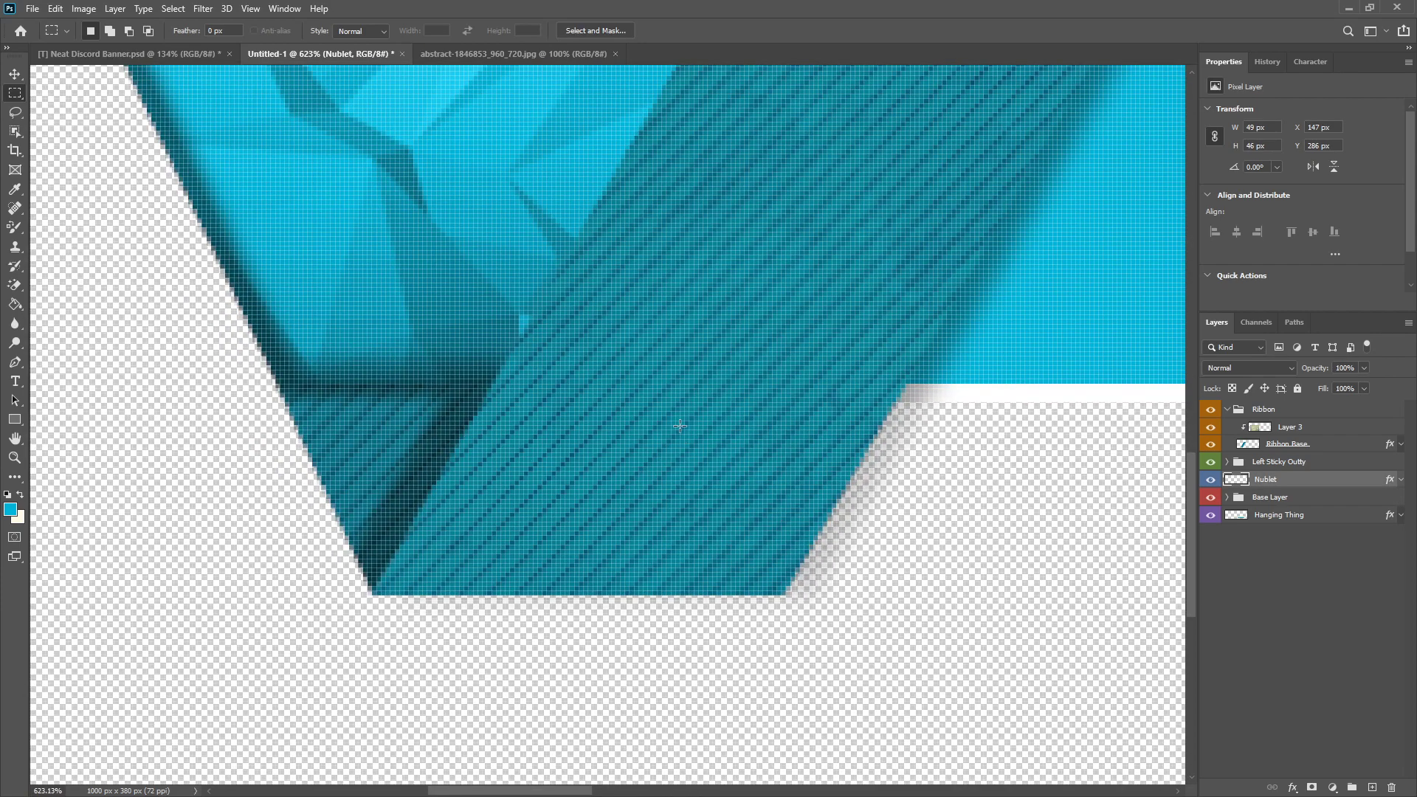
{"action": "scroll", "coordinate": [458, 624], "scroll_direction": "down", "scroll_amount": 5}
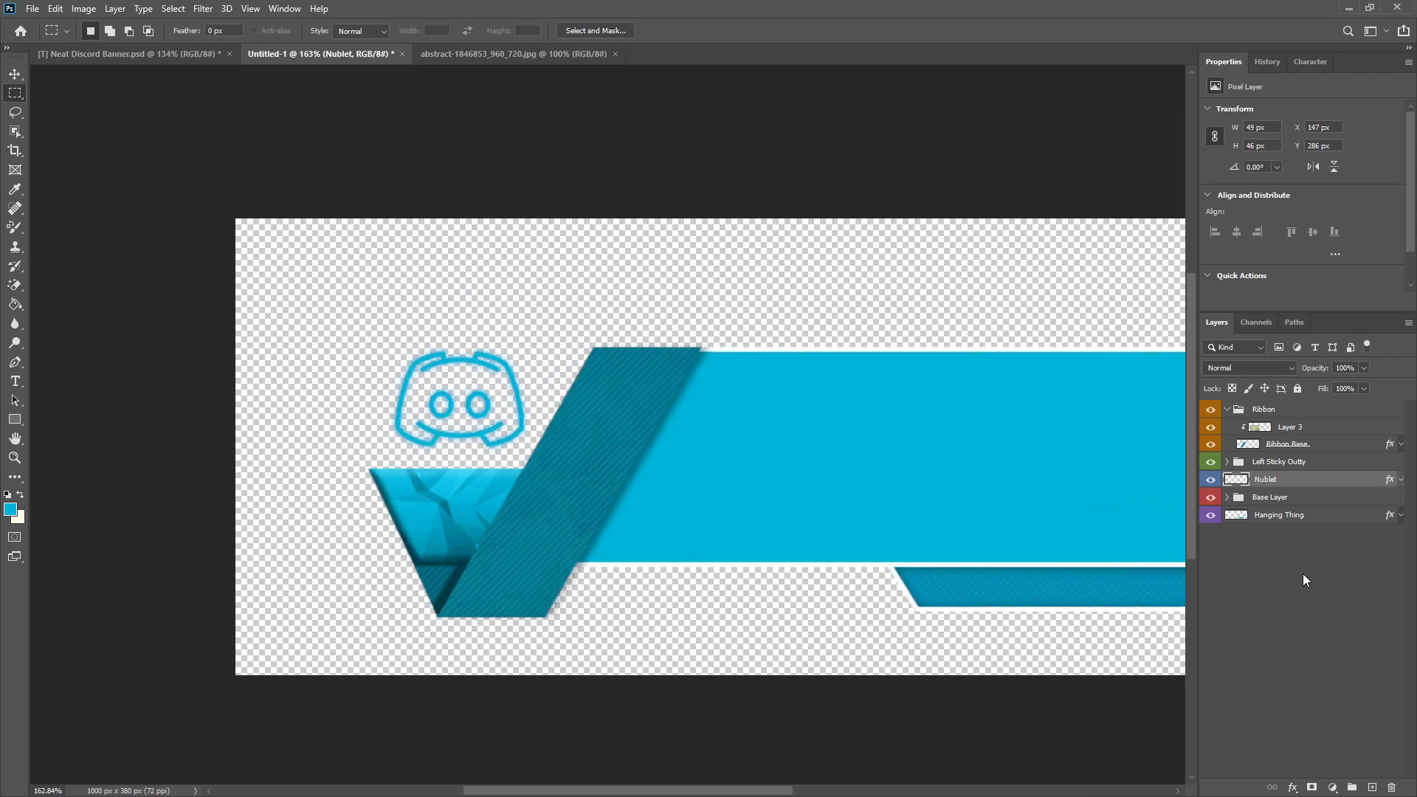
Step: Refine the Nublet's inner shadow to 41% opacity, 0 px distance, 27% choke and 6 px size, and apply it
{"action": "right_click", "coordinate": [1288, 480]}
{"action": "left_click", "coordinate": [1147, 193]}
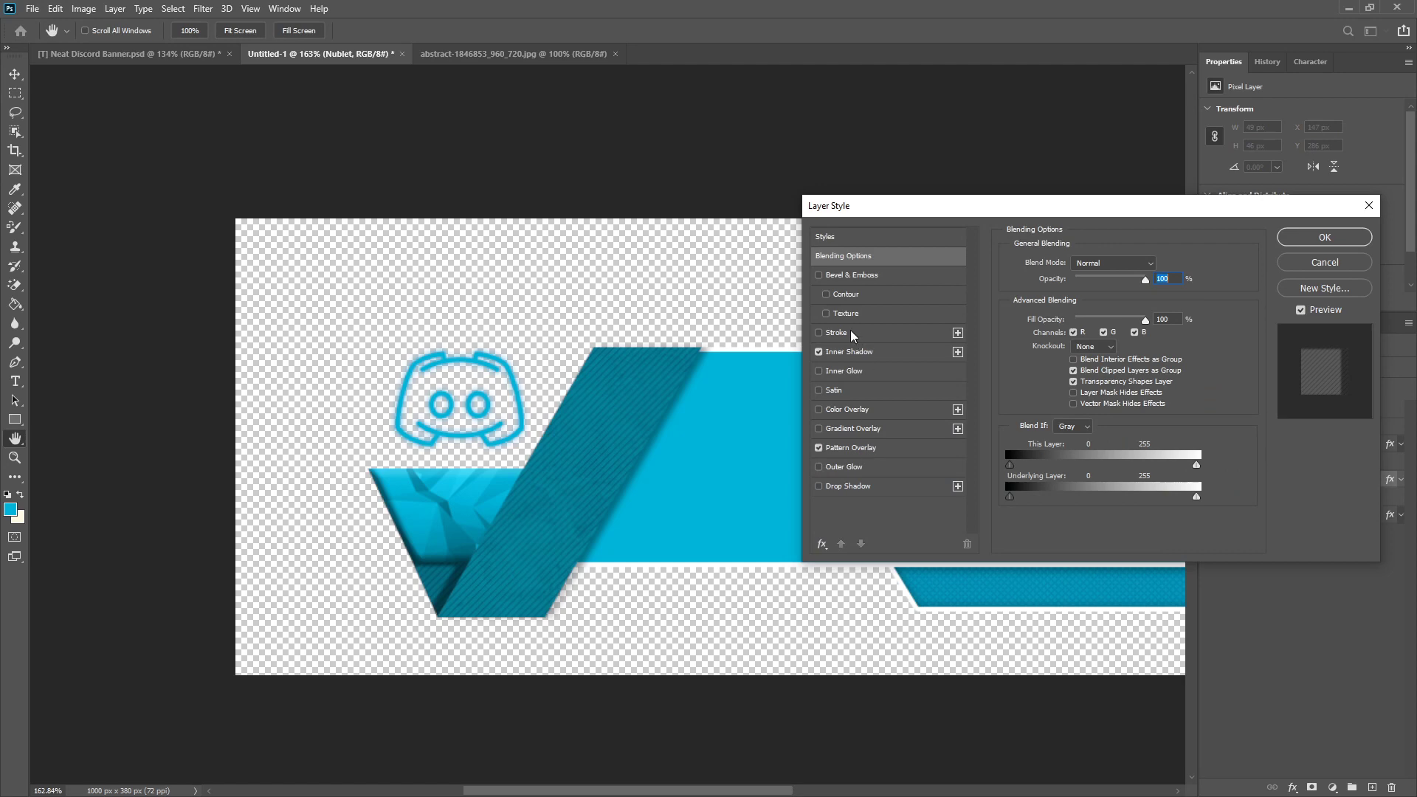
{"action": "left_click", "coordinate": [848, 353]}
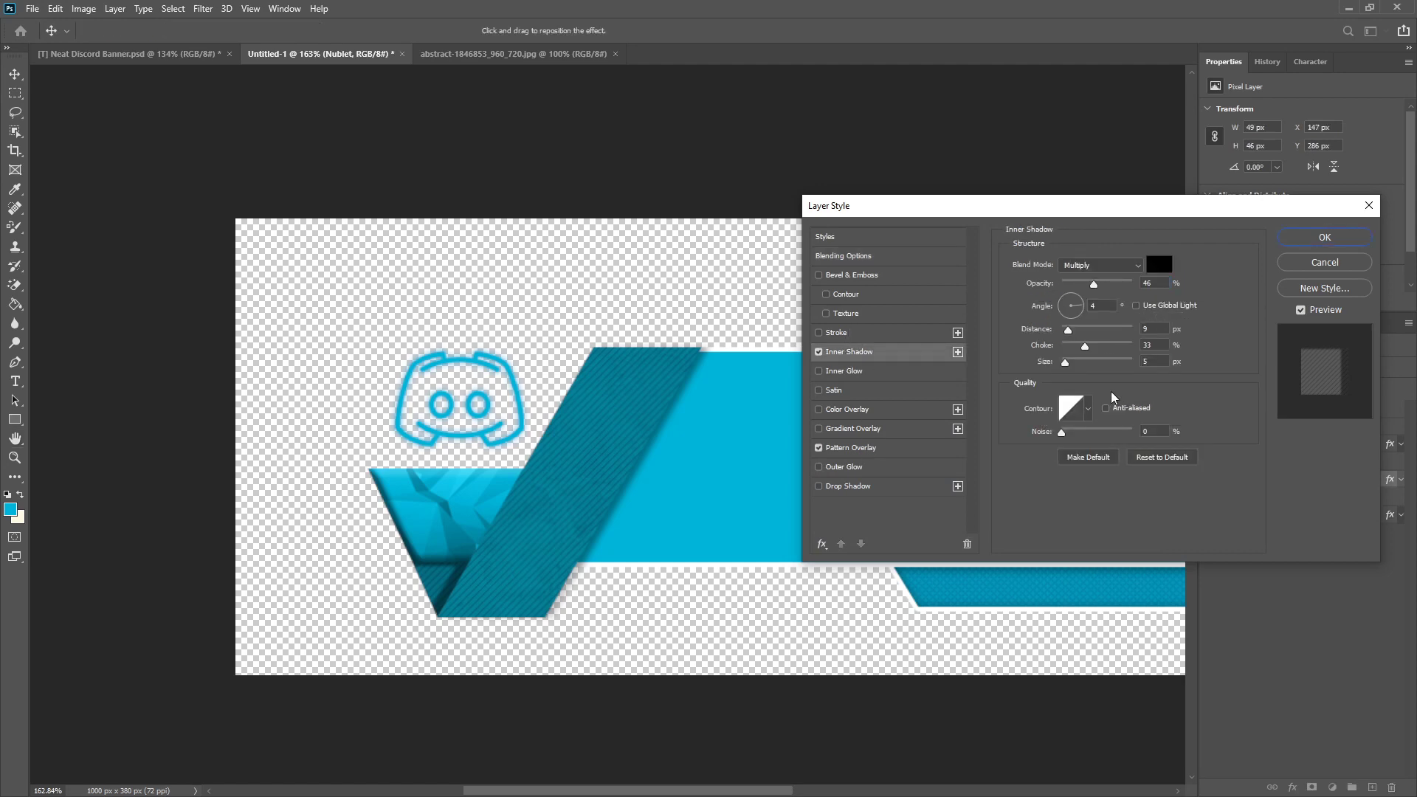
{"action": "left_click", "coordinate": [1064, 343]}
{"action": "left_click_drag", "start_coordinate": [1068, 328], "coordinate": [1061, 329]}
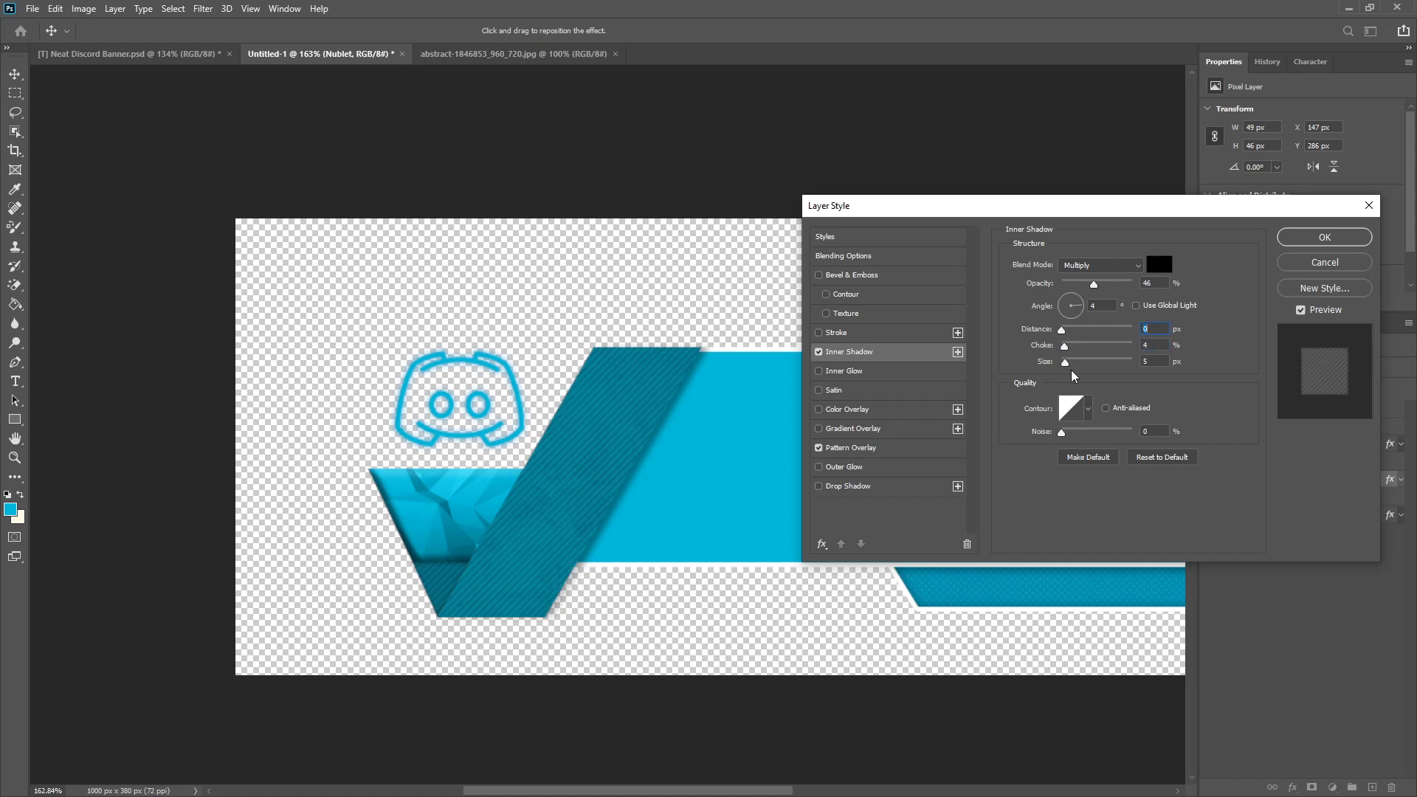
{"action": "left_click_drag", "start_coordinate": [1068, 361], "coordinate": [1083, 356]}
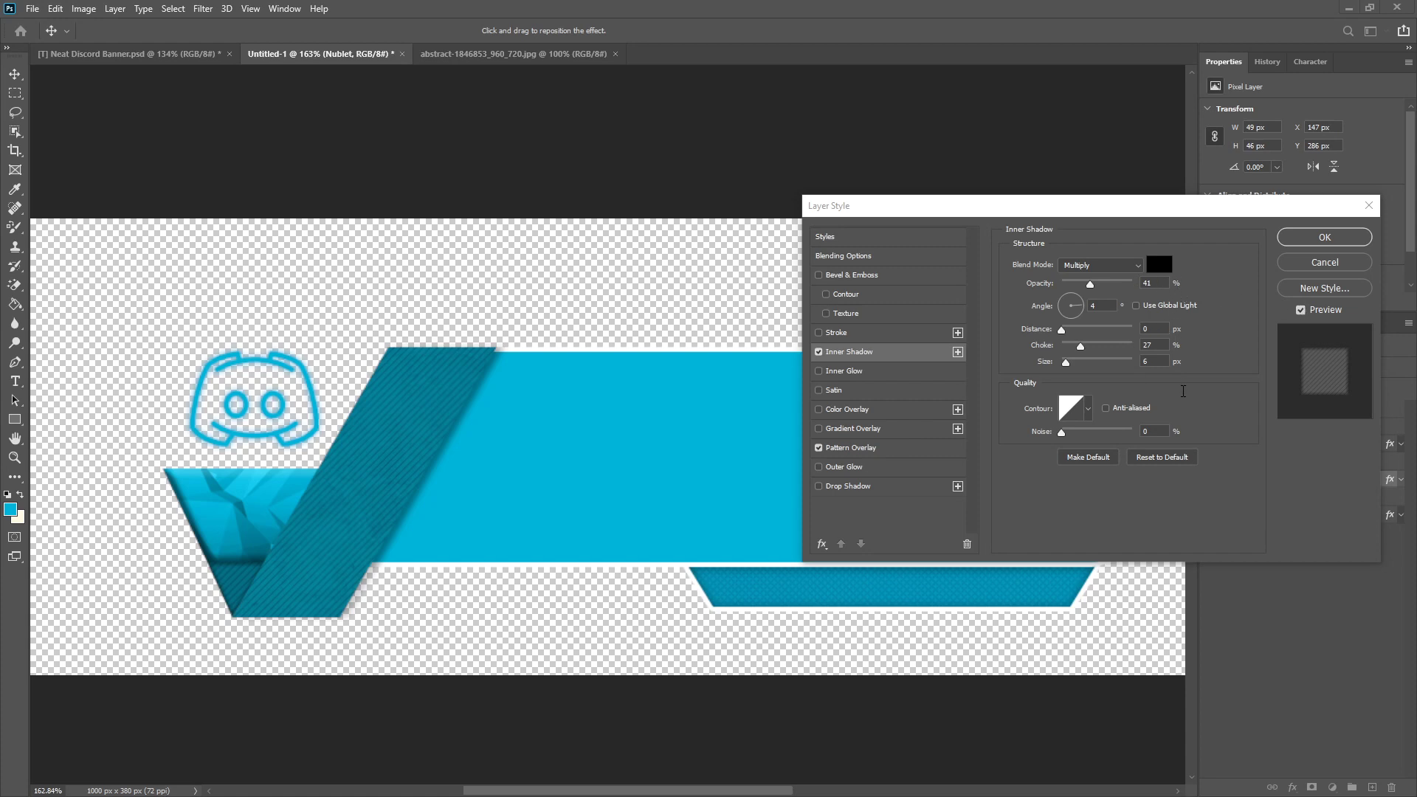
{"action": "left_click", "coordinate": [1332, 242]}
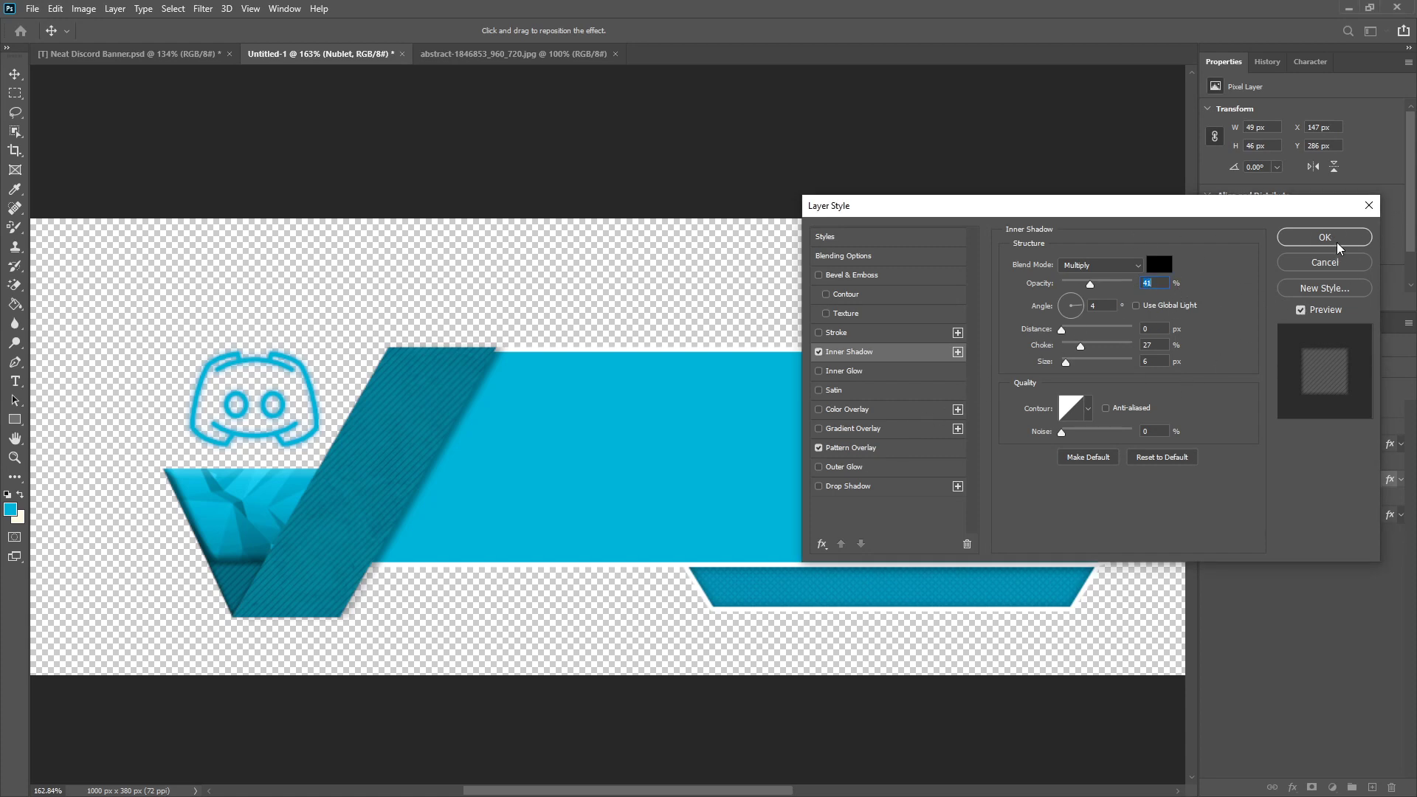
{"action": "left_click", "coordinate": [1332, 240]}
{"action": "scroll", "coordinate": [623, 436], "scroll_direction": "down", "scroll_amount": 3}
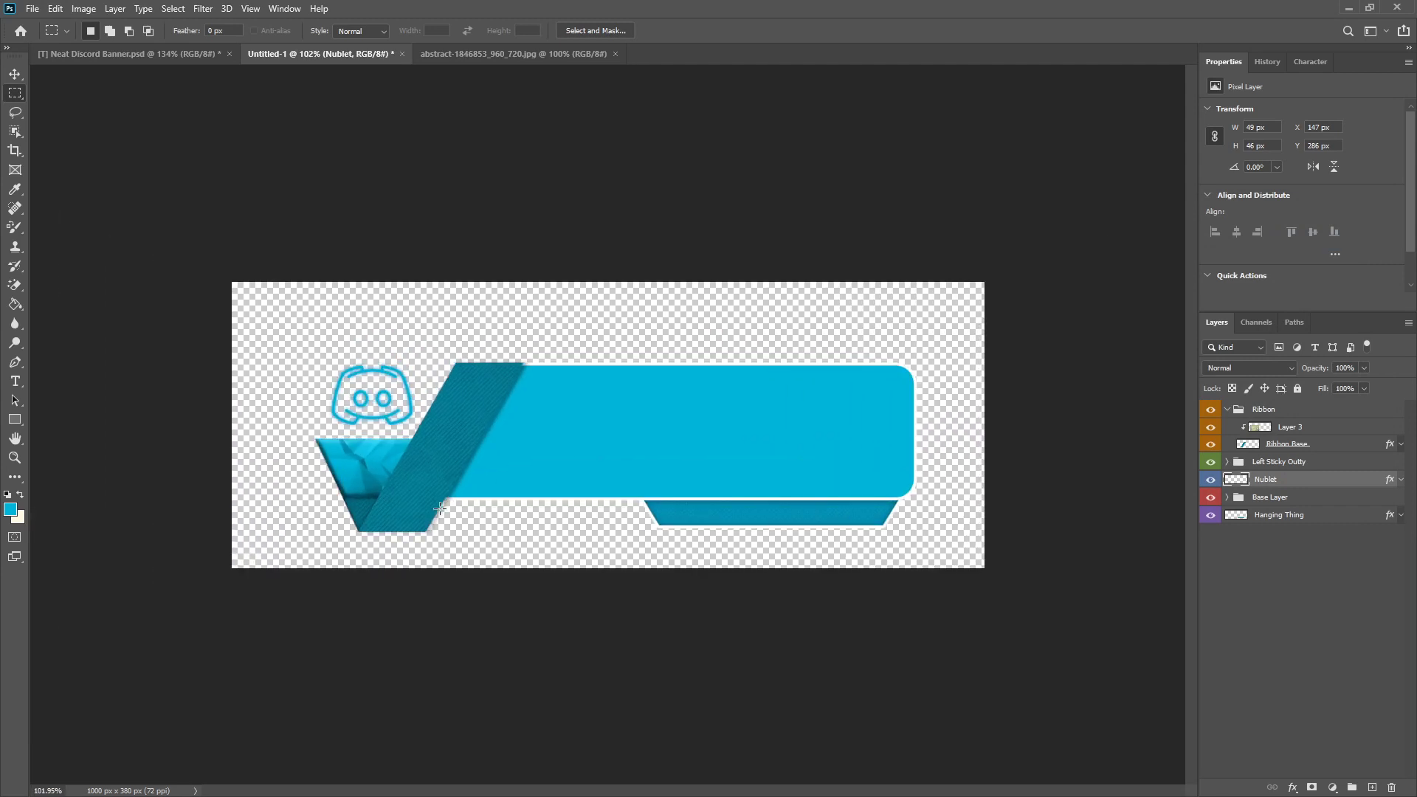
{"action": "scroll", "coordinate": [440, 509], "scroll_direction": "up", "scroll_amount": 2}
{"action": "scroll", "coordinate": [598, 428], "scroll_direction": "down", "scroll_amount": 3}
{"action": "scroll", "coordinate": [598, 425], "scroll_direction": "up", "scroll_amount": 3}
{"action": "scroll", "coordinate": [592, 421], "scroll_direction": "down", "scroll_amount": 2}
{"action": "scroll", "coordinate": [599, 432], "scroll_direction": "up", "scroll_amount": 1}
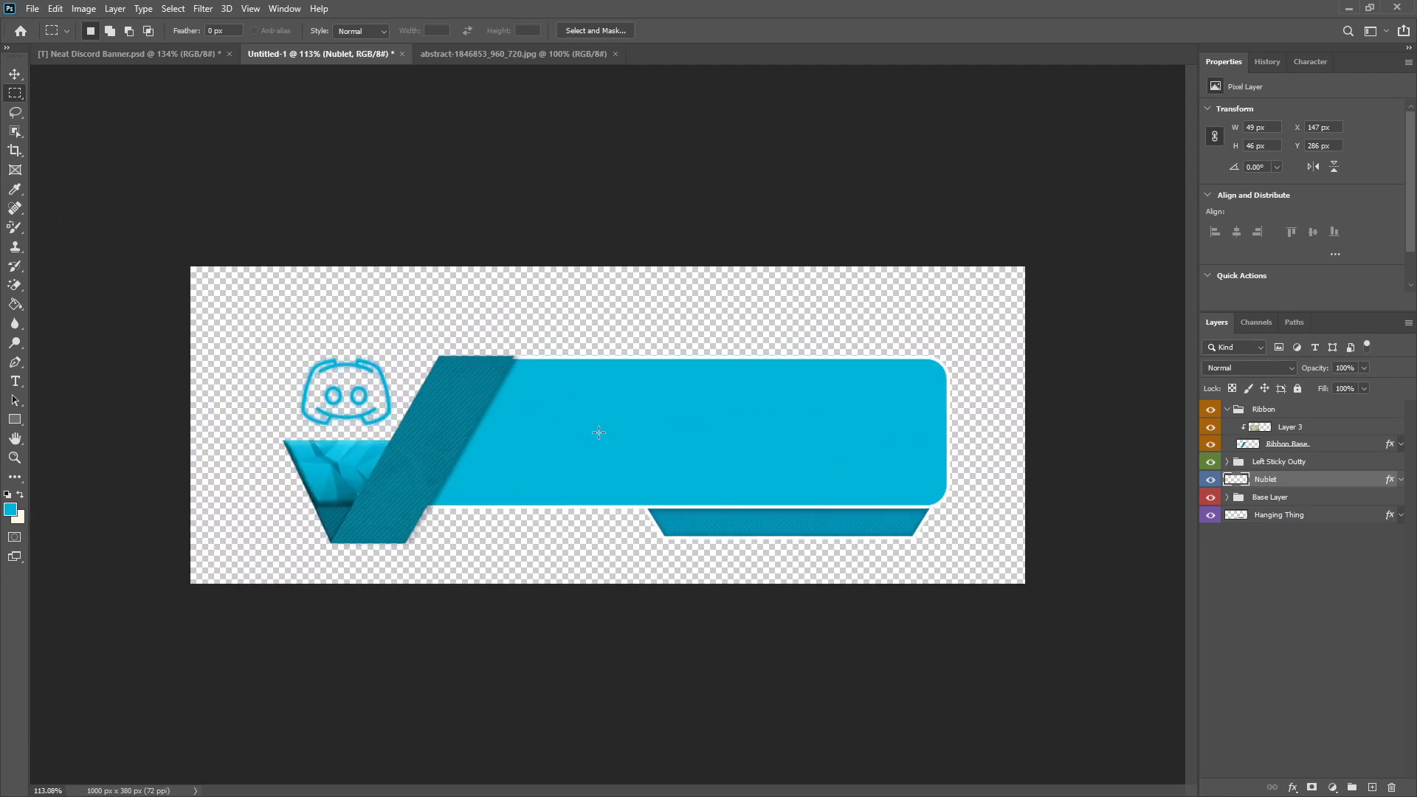
Step: Add the text RULES in the cream foreground colour, in Tokyo Regular, directly above the Base layer in the Base Layer group
{"action": "key", "text": "x"}
{"action": "left_click", "coordinate": [1227, 497]}
{"action": "left_click", "coordinate": [1279, 519]}
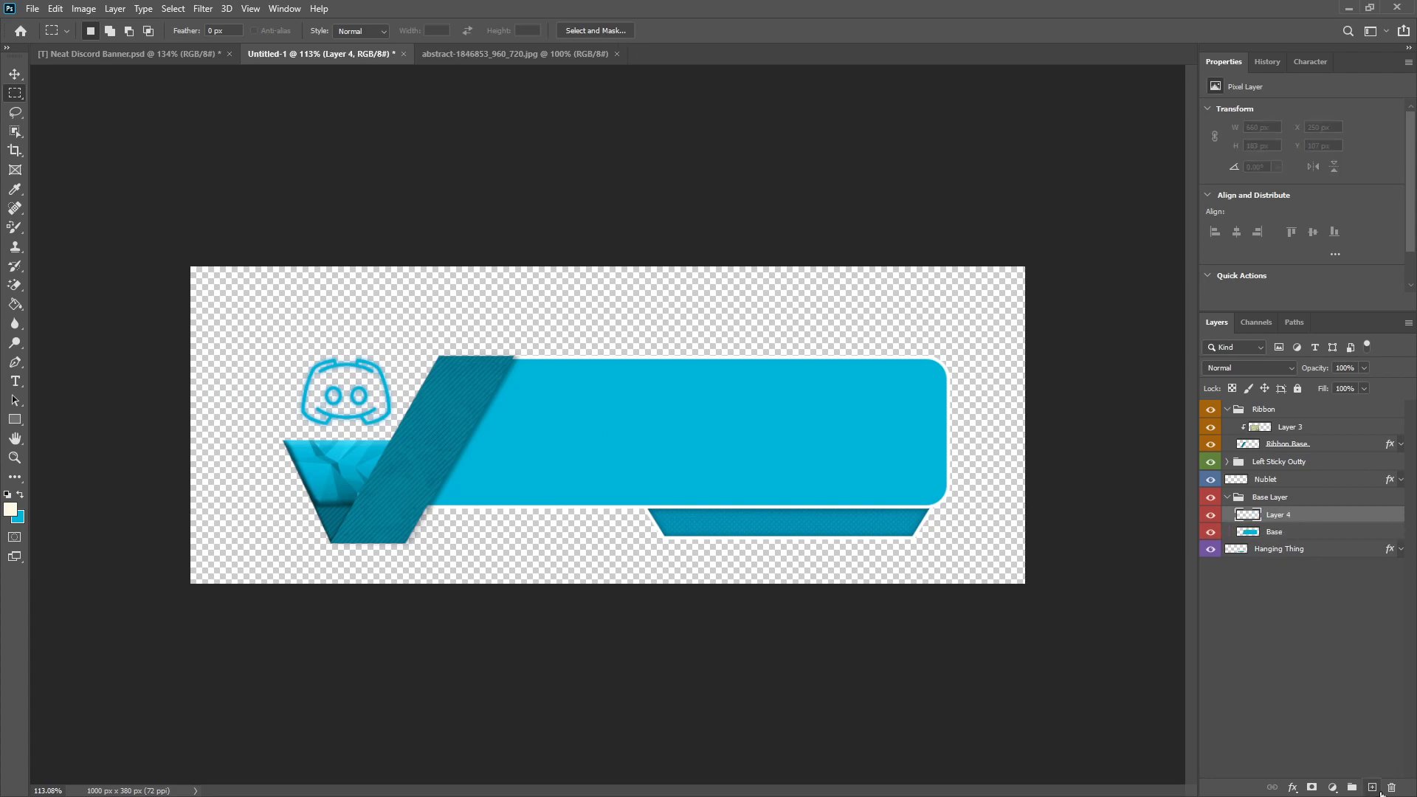
{"action": "left_click", "coordinate": [15, 381]}
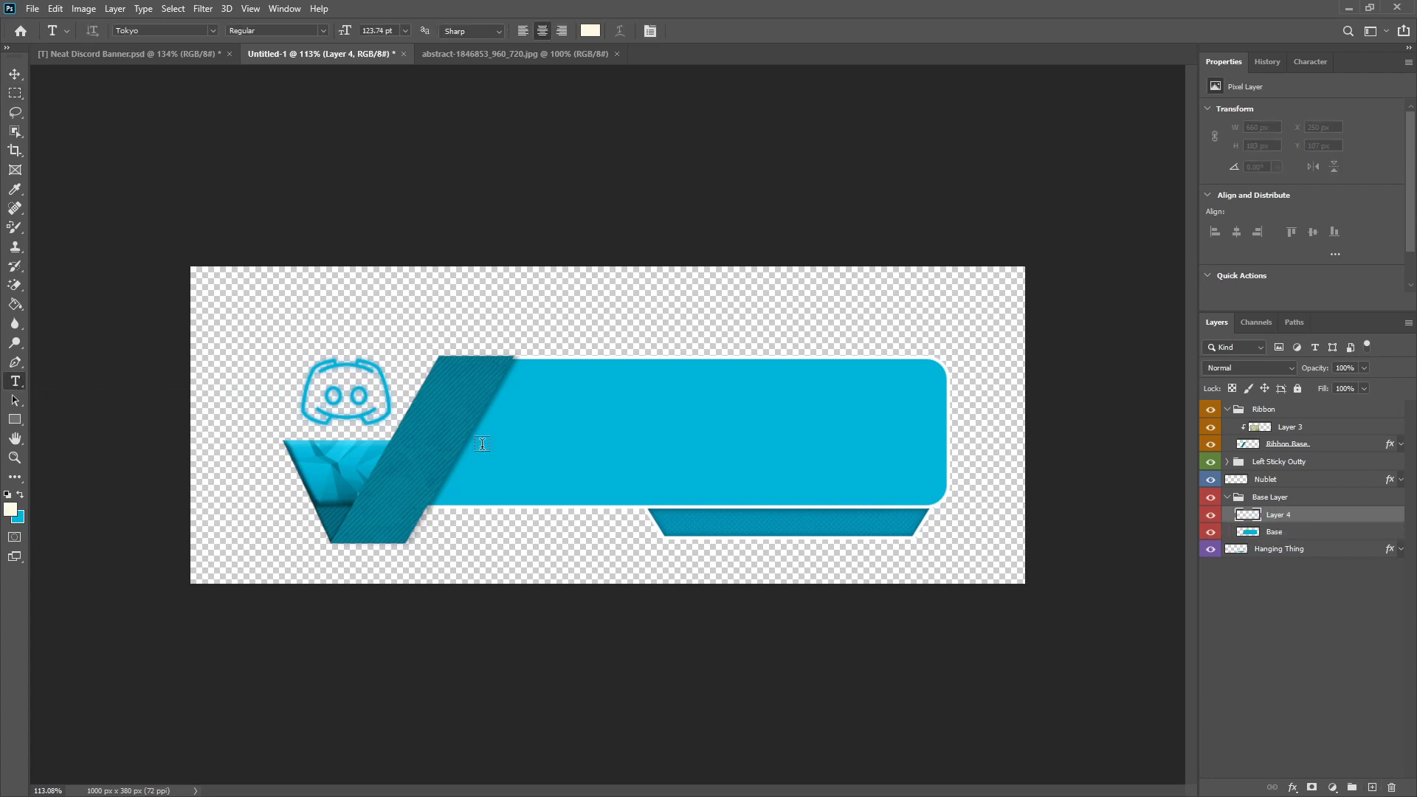
{"action": "left_click", "coordinate": [574, 461]}
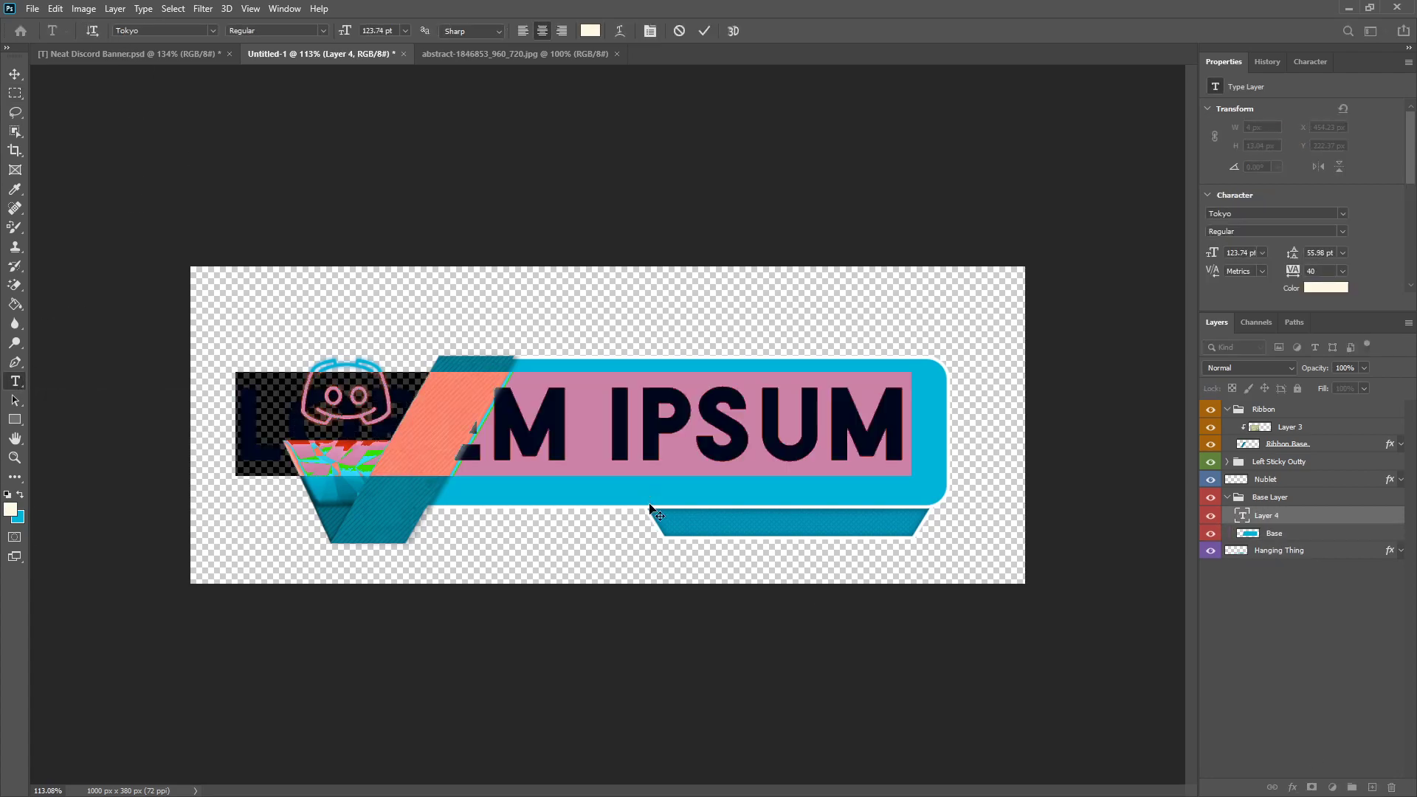
{"action": "type", "text": "RULES"}
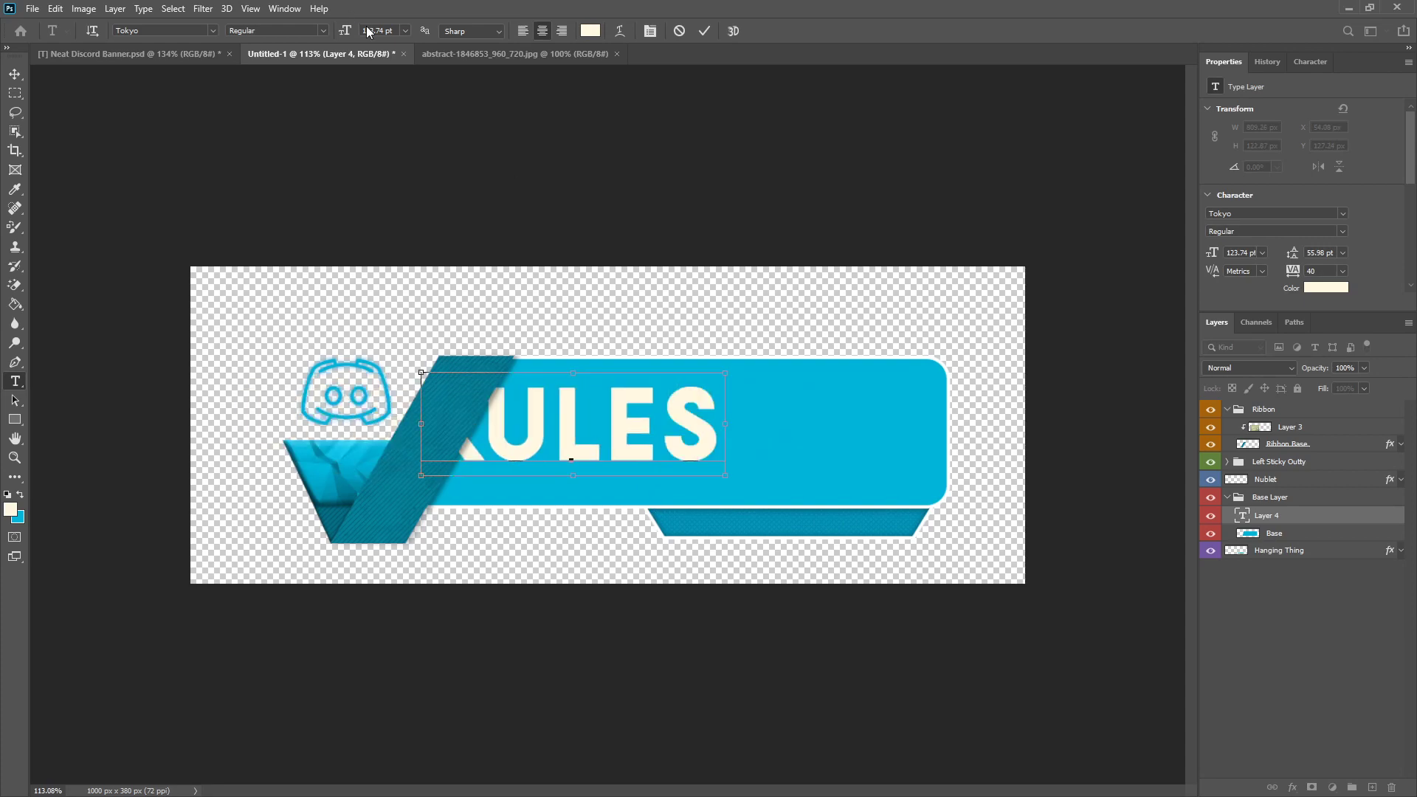
Step: Enlarge the RULES text to 148.74 pt and move it onto the open area of the blue base panel beside the ribbon
{"action": "key", "text": "ctrl+a"}
{"action": "left_click_drag", "start_coordinate": [391, 32], "coordinate": [410, 73]}
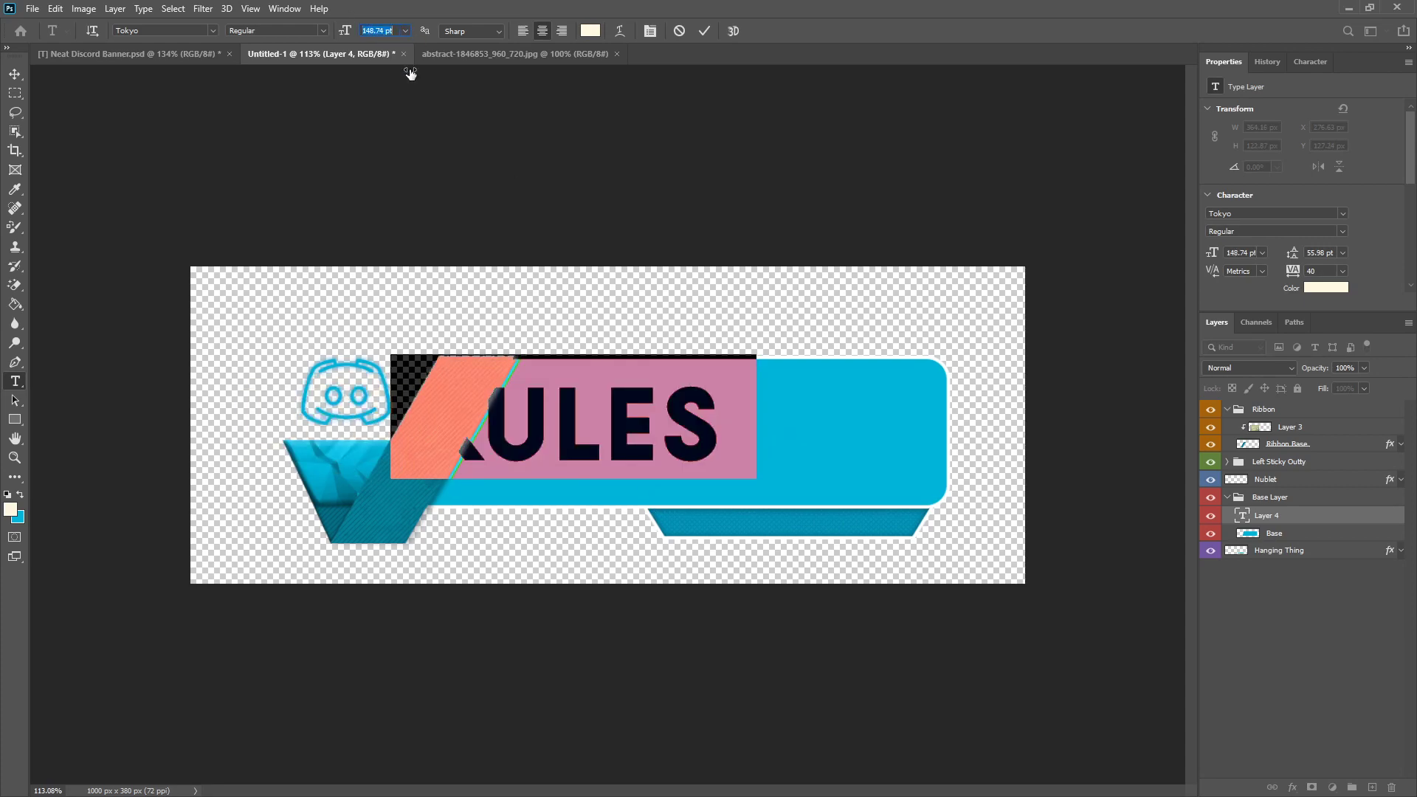
{"action": "left_click", "coordinate": [705, 31]}
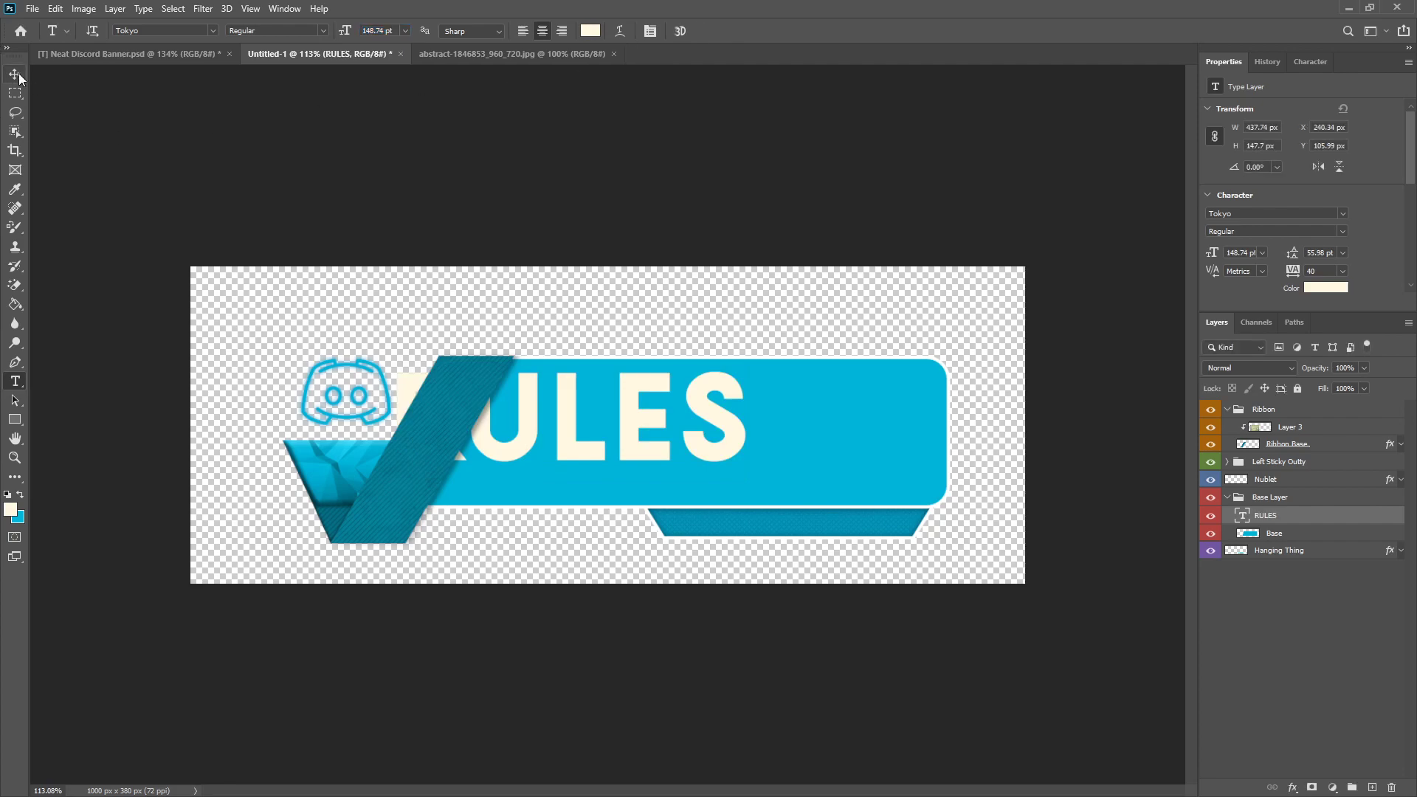
{"action": "key", "text": "v"}
{"action": "left_click_drag", "start_coordinate": [615, 407], "coordinate": [739, 419]}
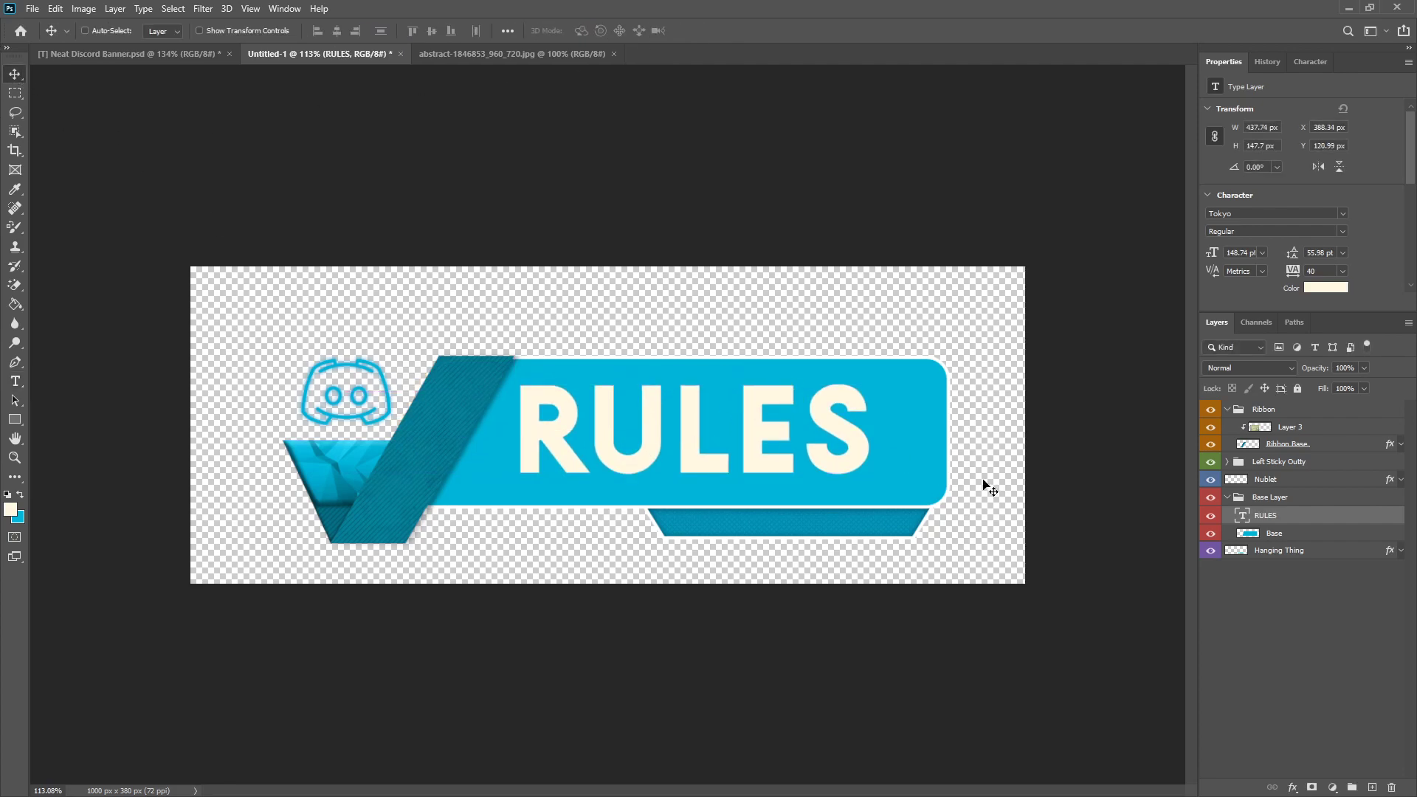
{"action": "right_click", "coordinate": [1270, 520]}
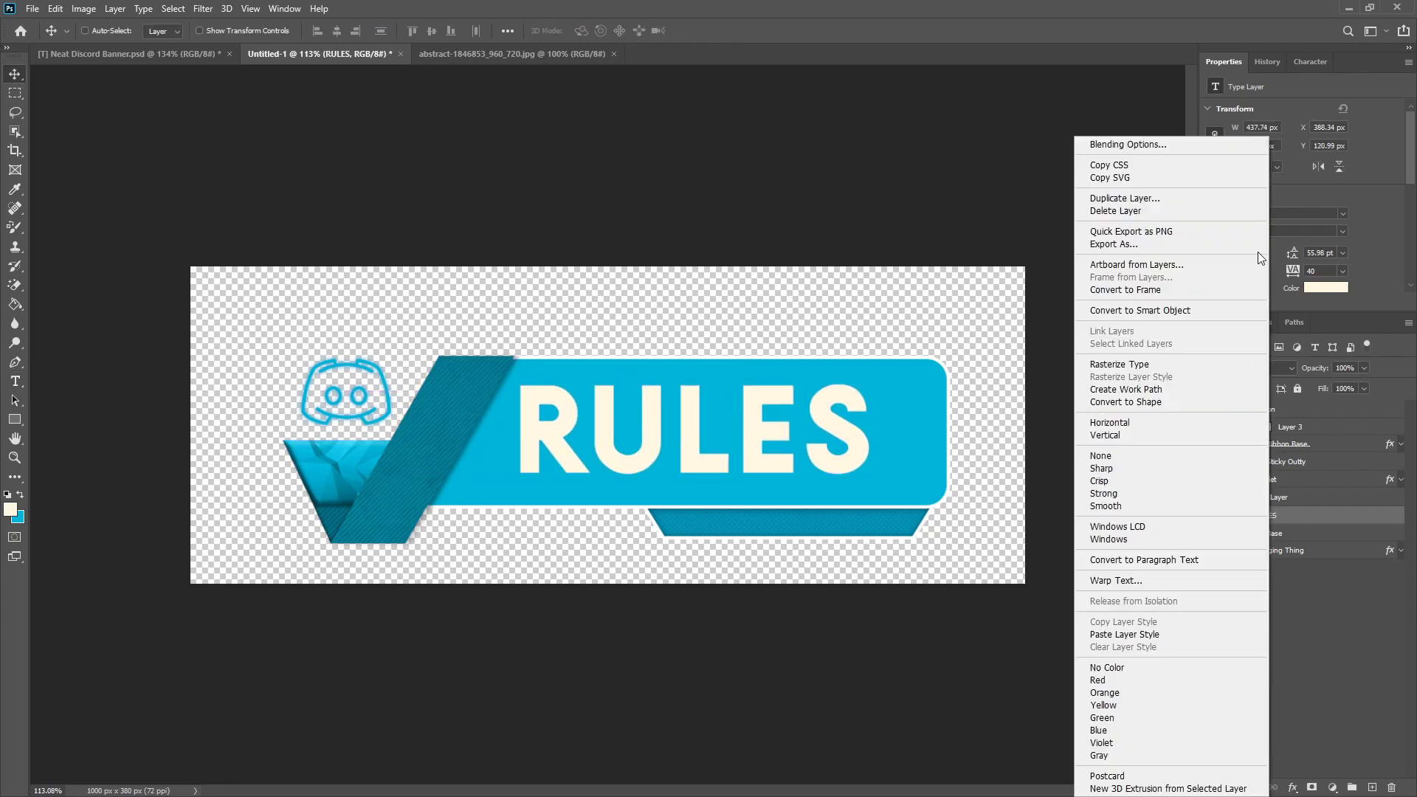
{"action": "left_click", "coordinate": [6, 510]}
{"action": "left_click", "coordinate": [10, 509]}
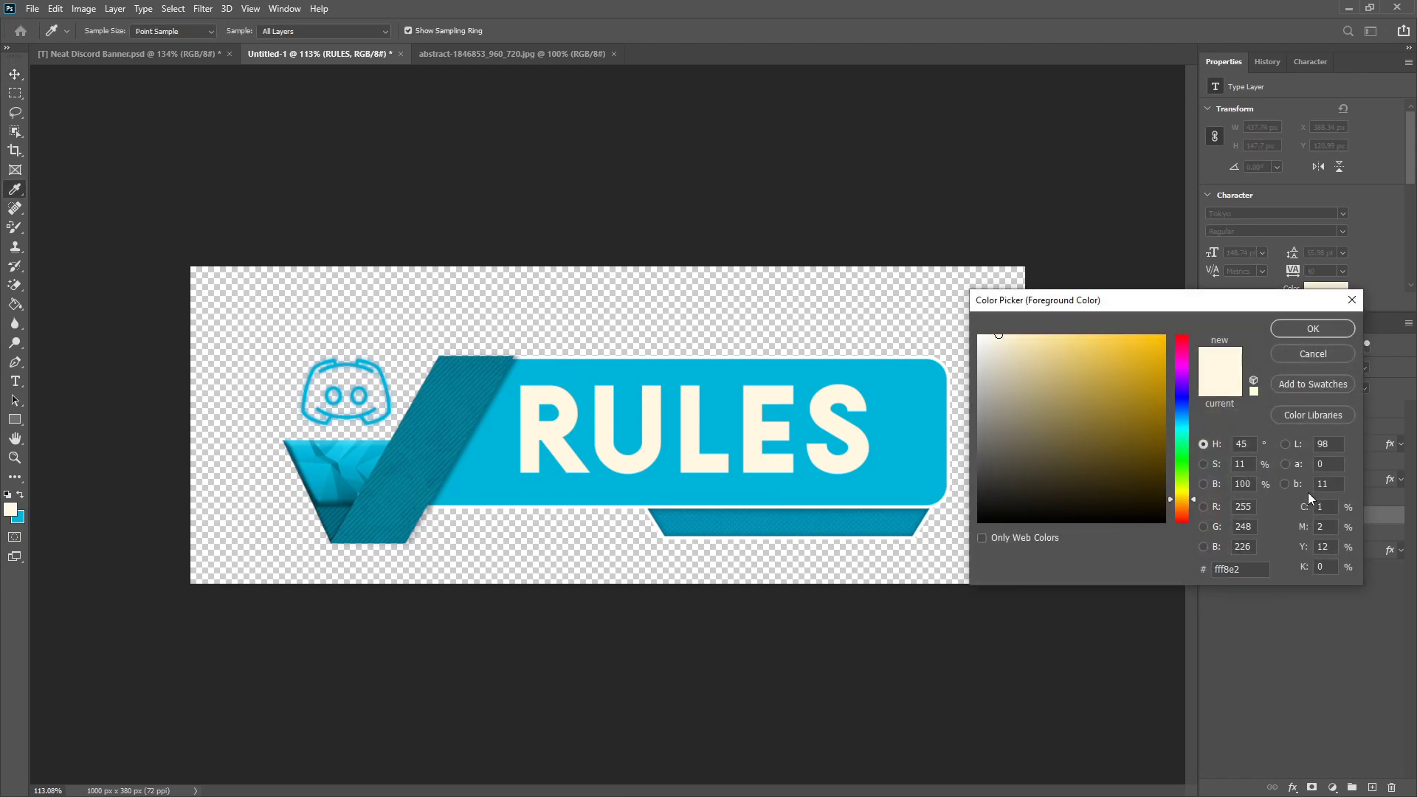
{"action": "left_click", "coordinate": [1313, 355]}
Step: Give the RULES text a 3 px outside Stroke in dark teal #015364, derived from the panel's sampled blue
{"action": "right_click", "coordinate": [1312, 522]}
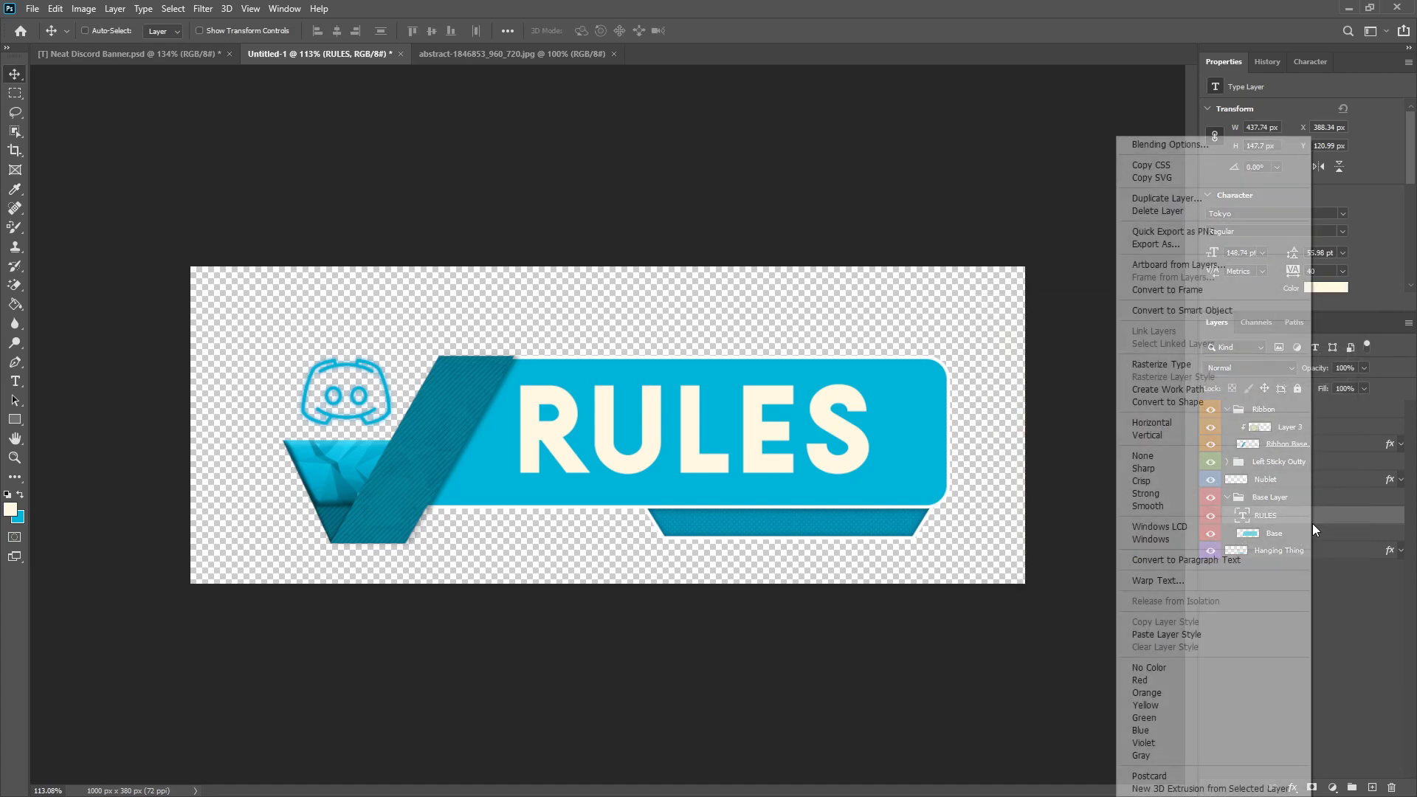
{"action": "left_click", "coordinate": [1171, 147]}
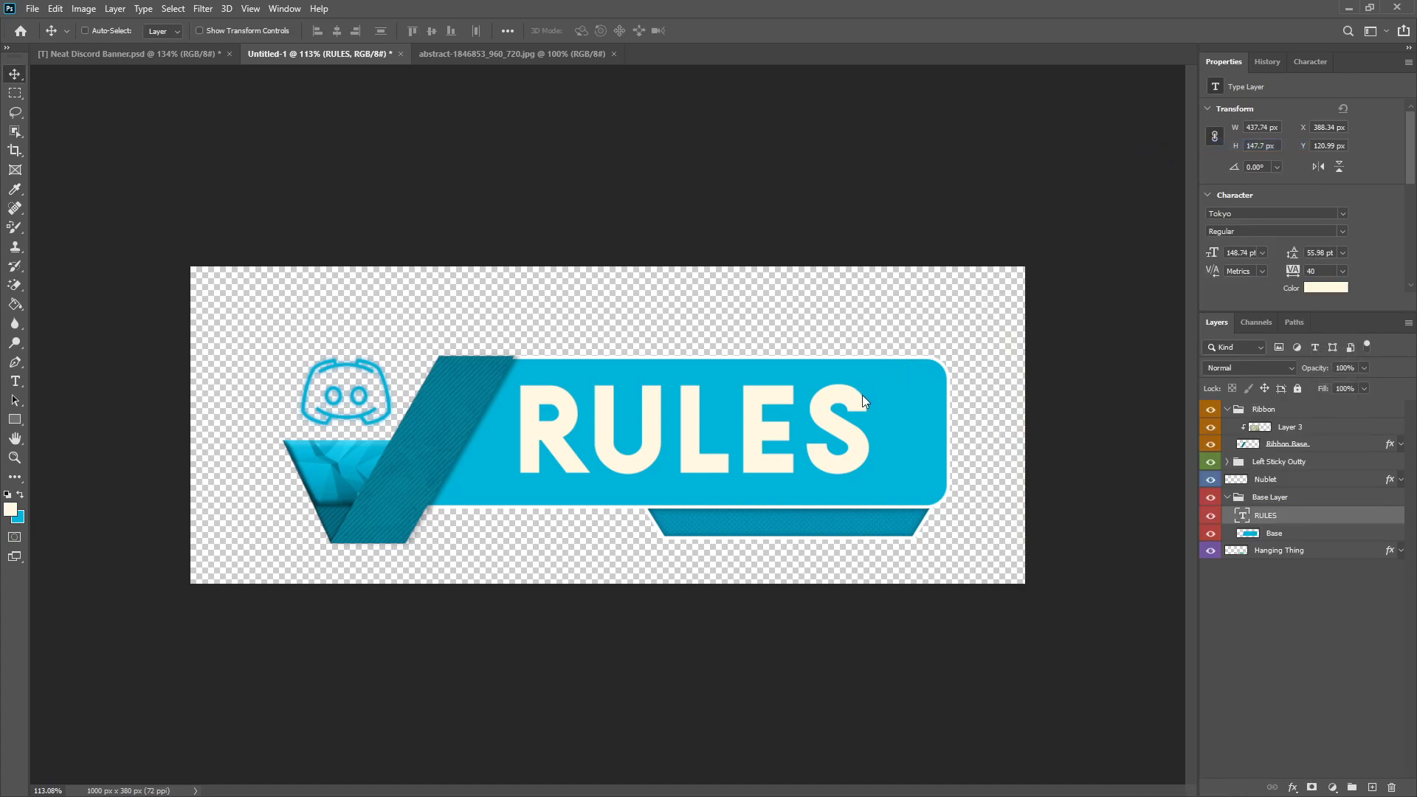
{"action": "left_click", "coordinate": [830, 333]}
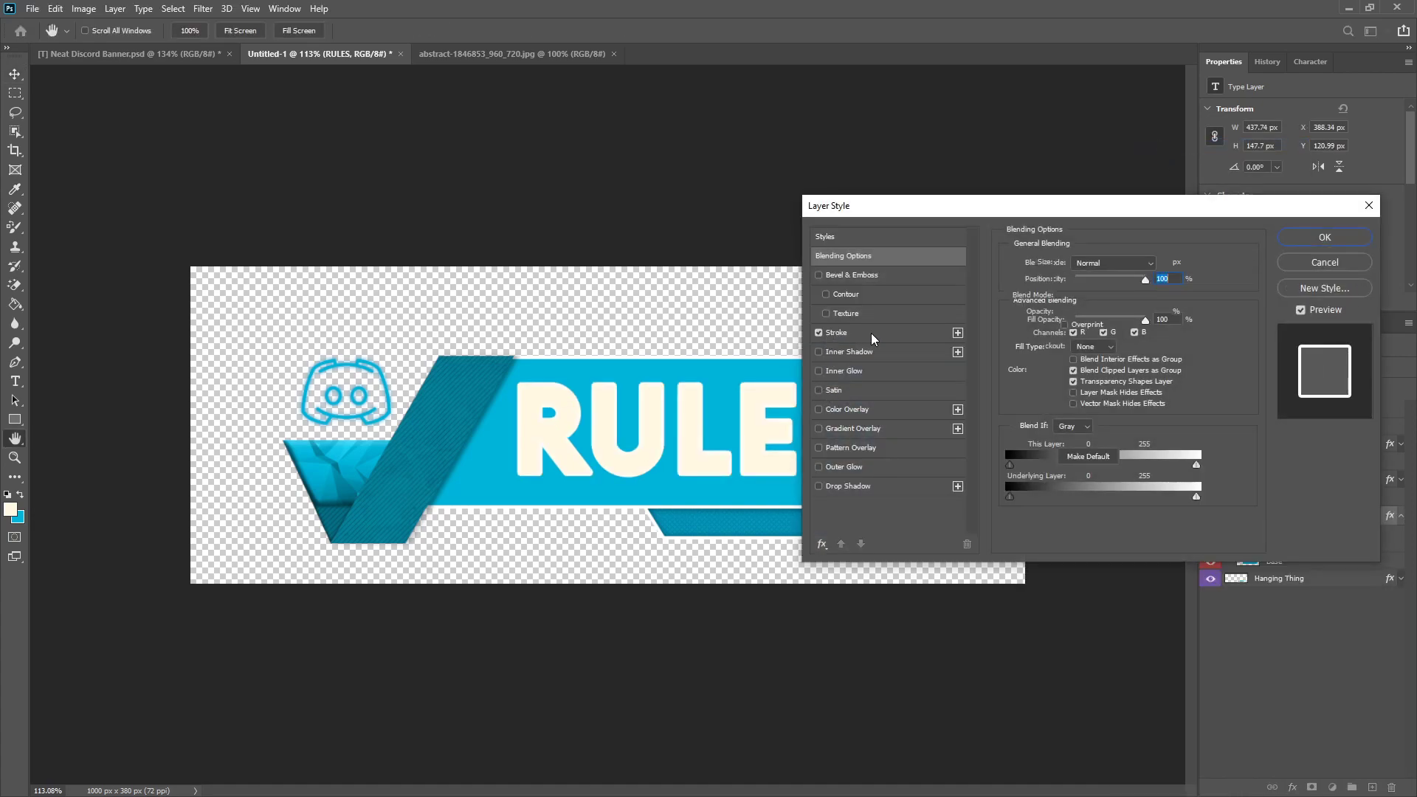
{"action": "left_click_drag", "start_coordinate": [1068, 264], "coordinate": [1066, 263]}
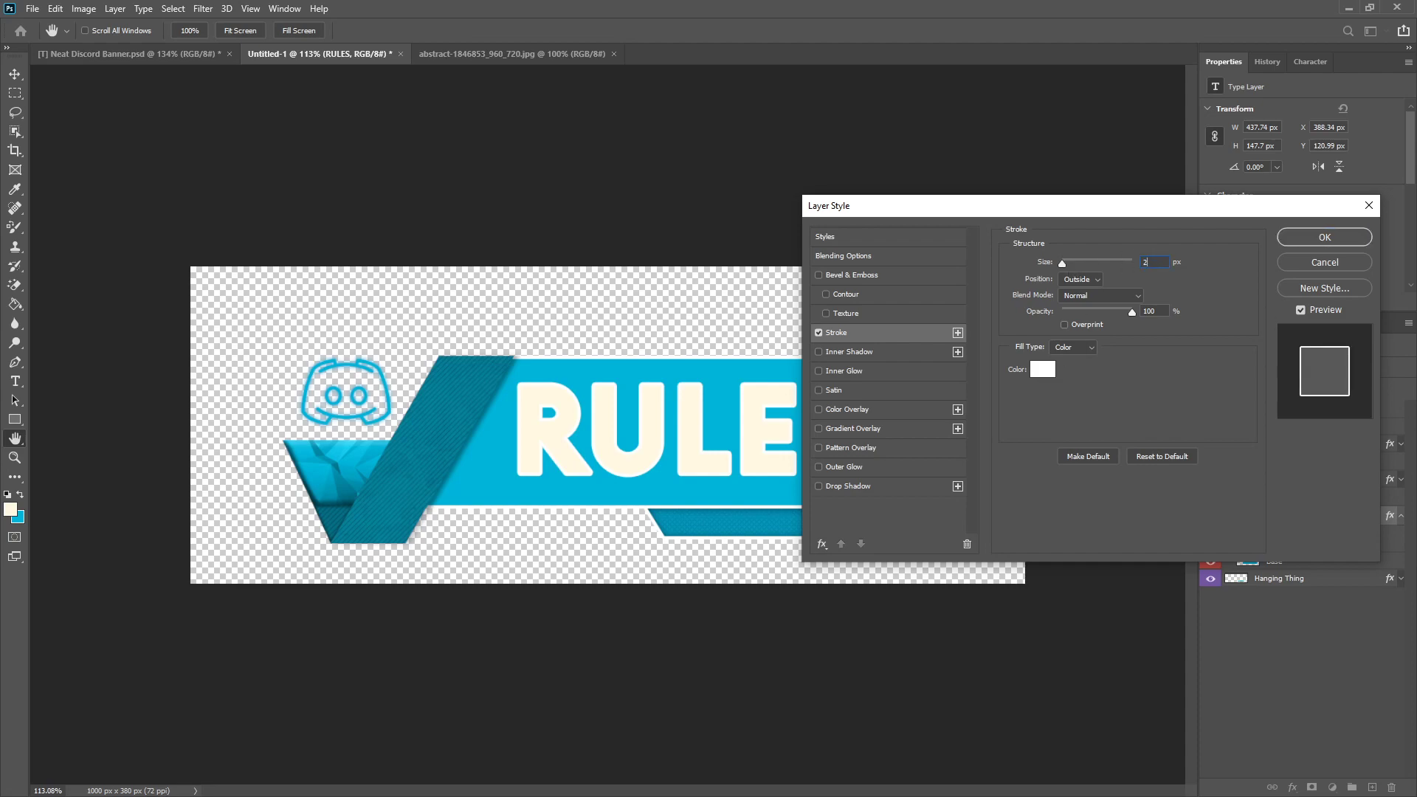
{"action": "left_click", "coordinate": [1042, 369]}
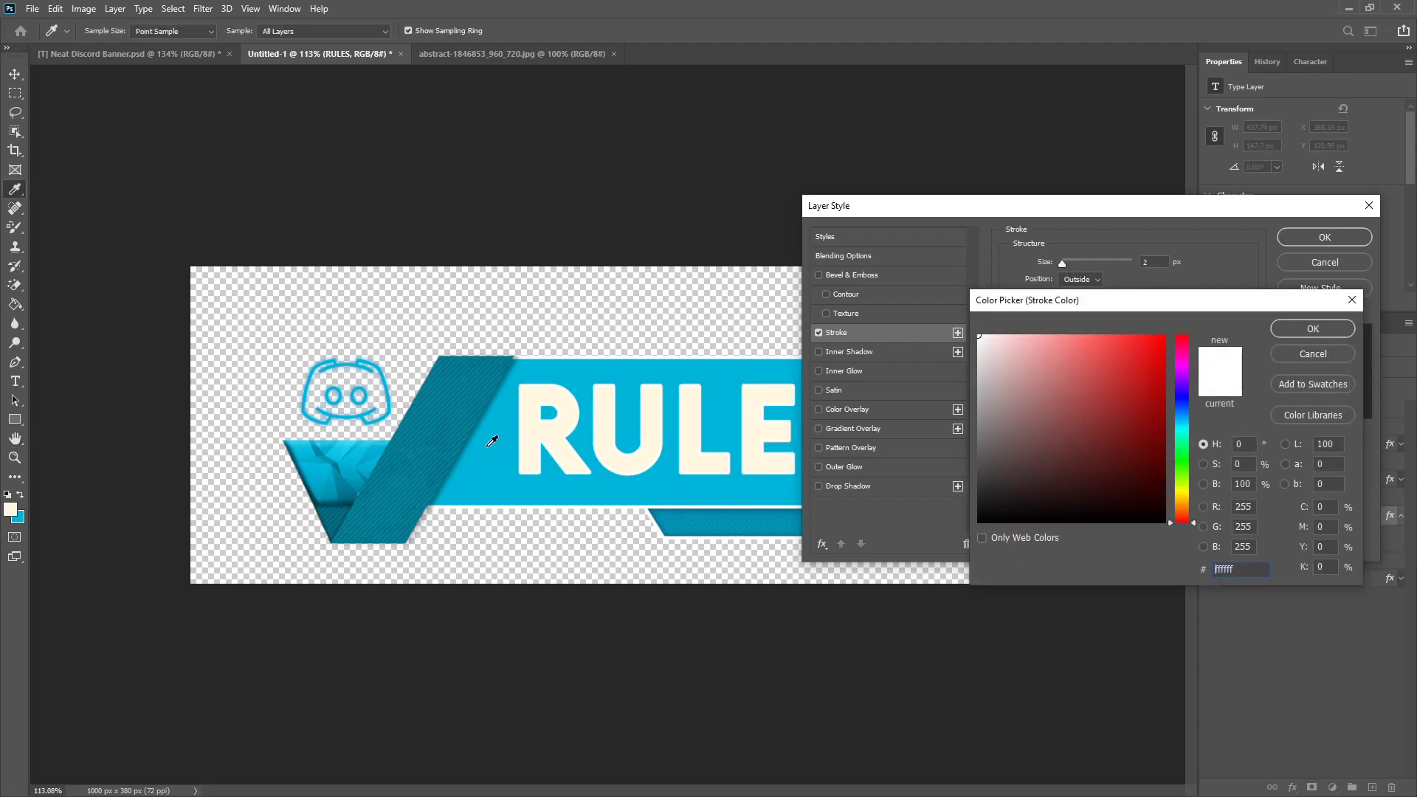
{"action": "left_click", "coordinate": [490, 437]}
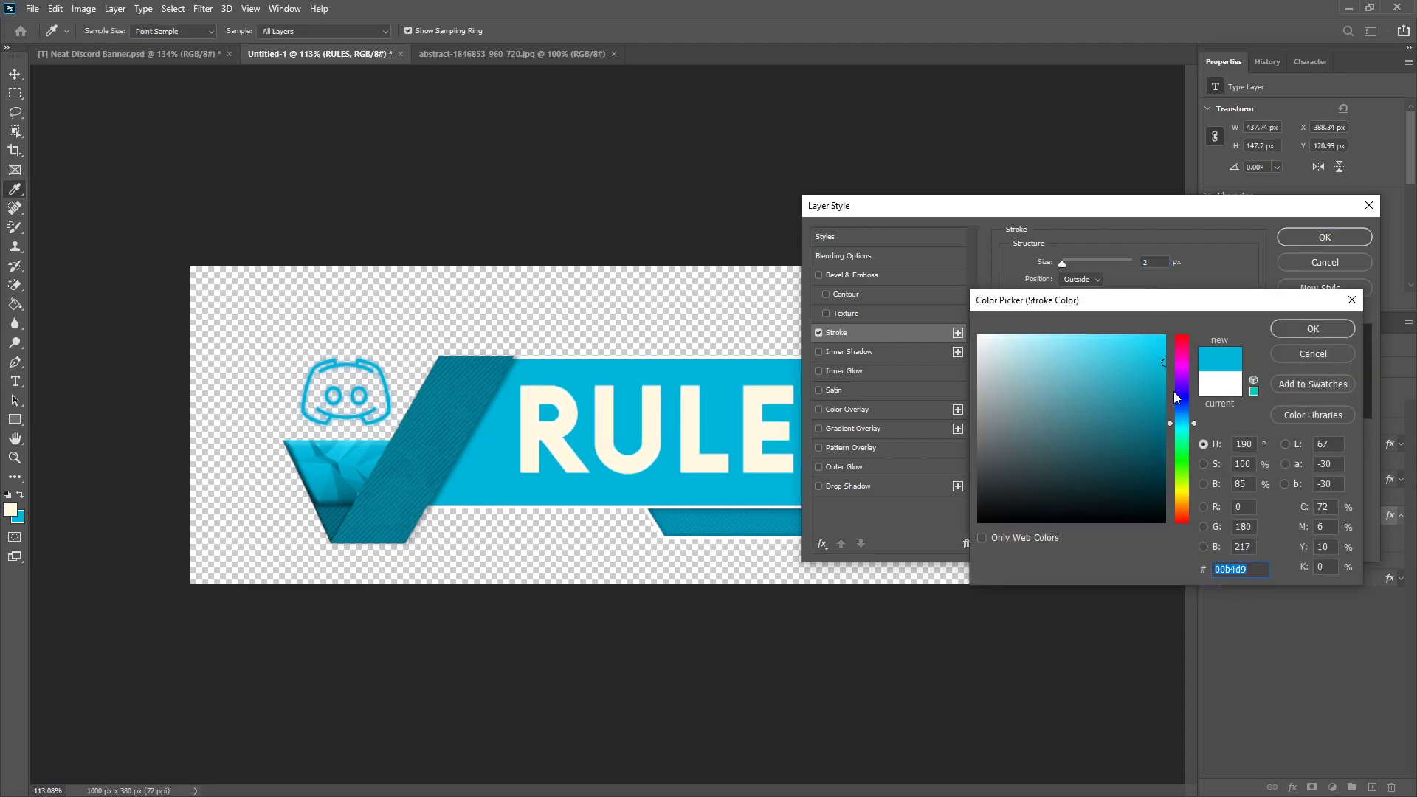
{"action": "left_click", "coordinate": [1160, 450]}
{"action": "mouse_move", "coordinate": [1160, 449]}
{"action": "left_mouse_down"}
{"action": "mouse_move", "coordinate": [1160, 461]}
{"action": "mouse_move", "coordinate": [1164, 445]}
{"action": "left_mouse_up"}
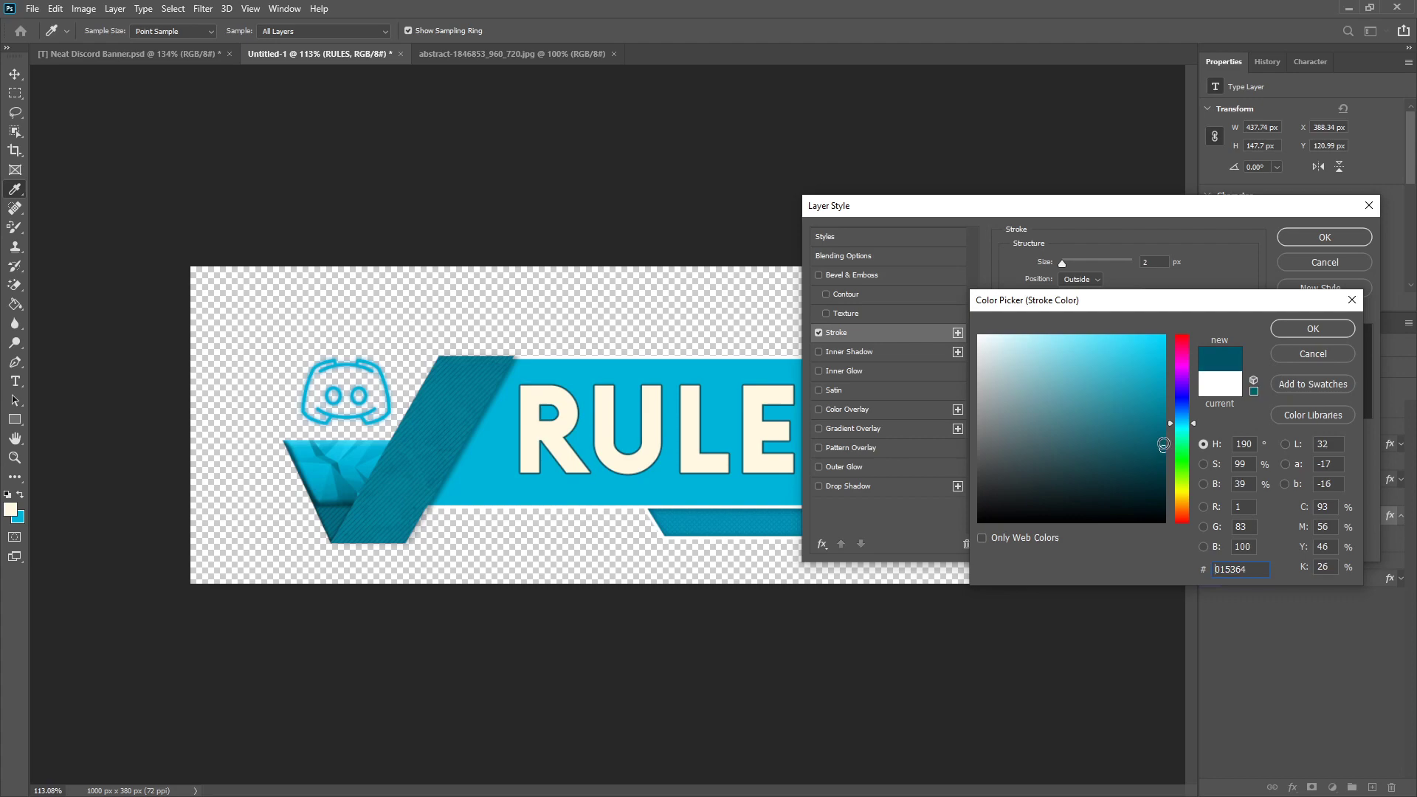
{"action": "left_click", "coordinate": [1314, 332]}
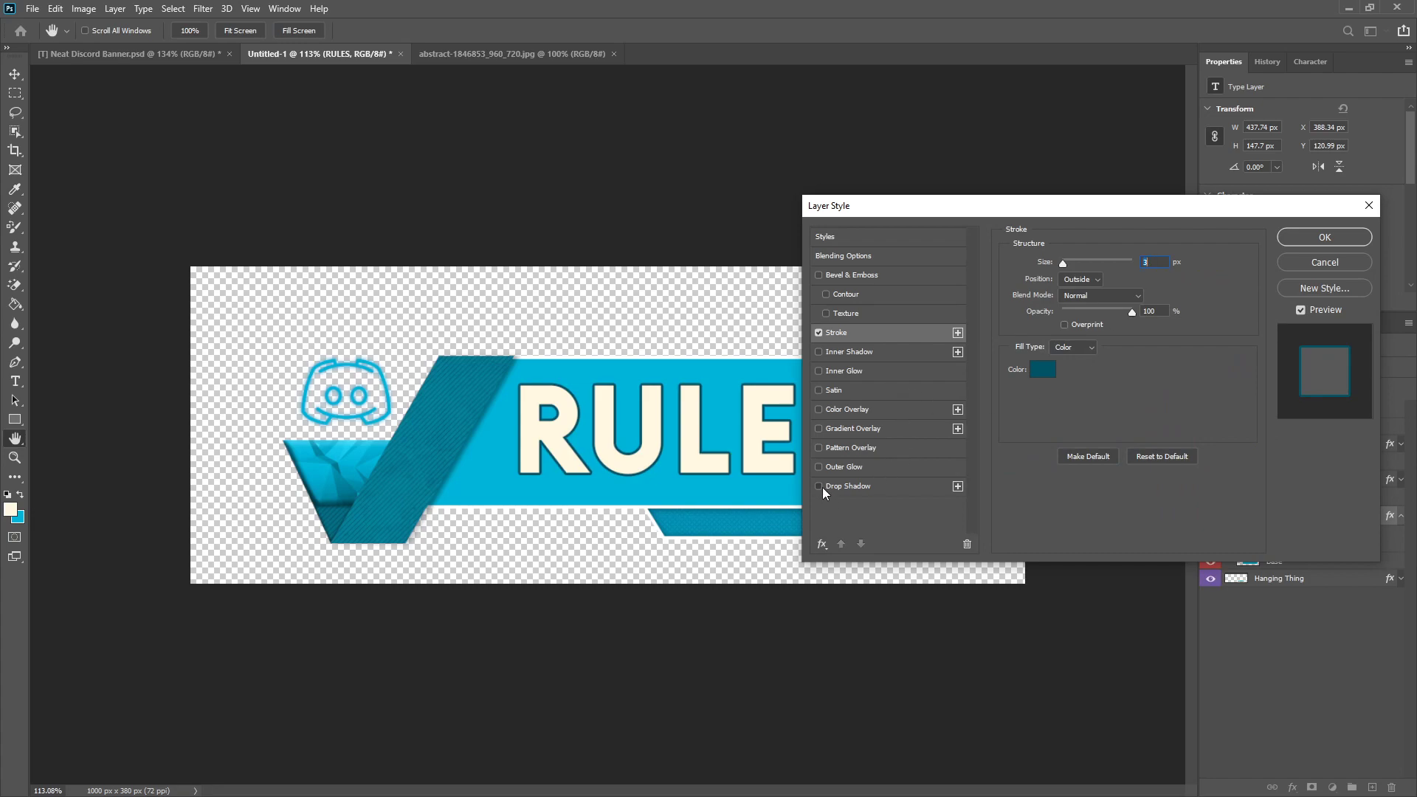
Step: Add a Multiply Drop Shadow to the RULES text with 36% opacity, 6 px distance and 3 px size, and apply the layer style
{"action": "left_click", "coordinate": [844, 487]}
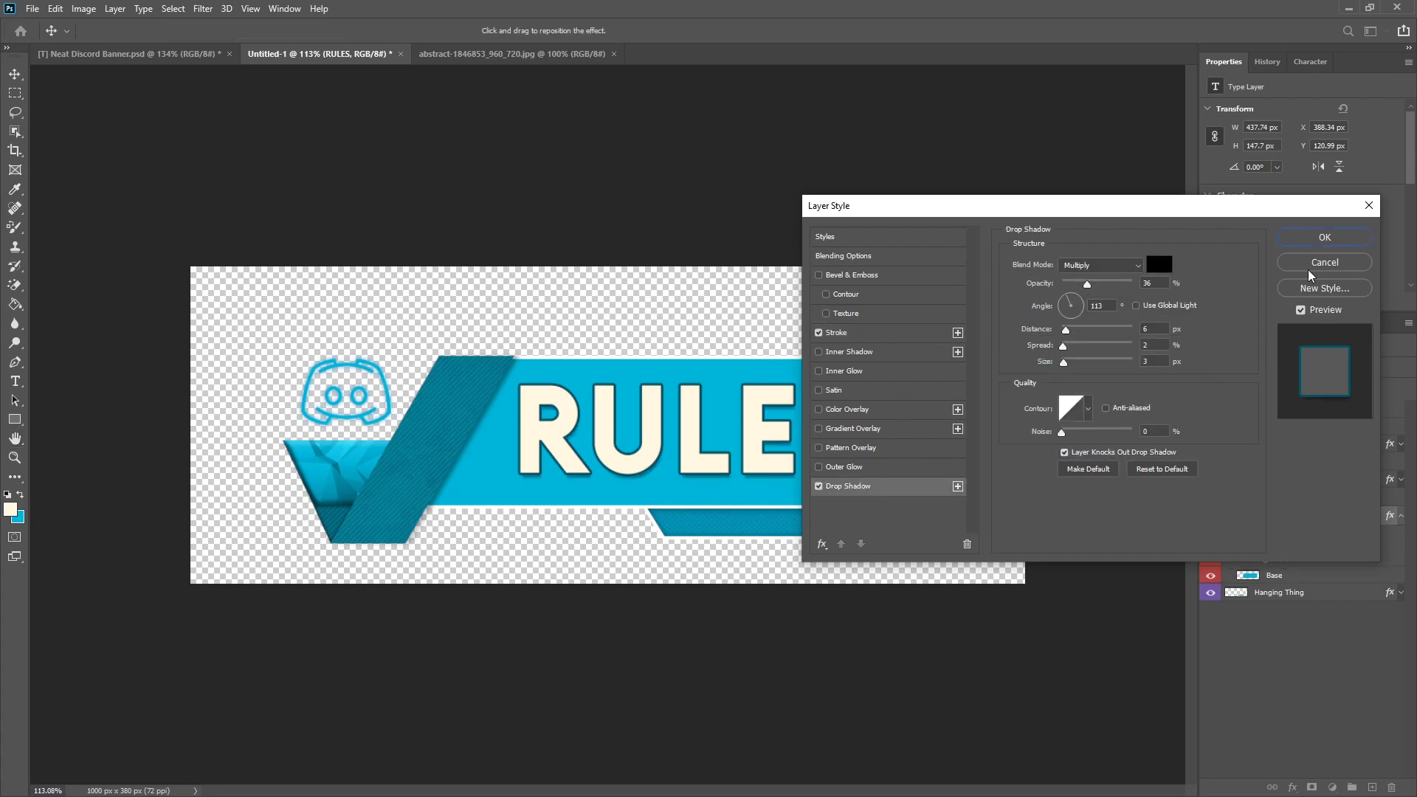
{"action": "left_click", "coordinate": [1325, 237]}
{"action": "scroll", "coordinate": [574, 547], "scroll_direction": "down", "scroll_amount": 3}
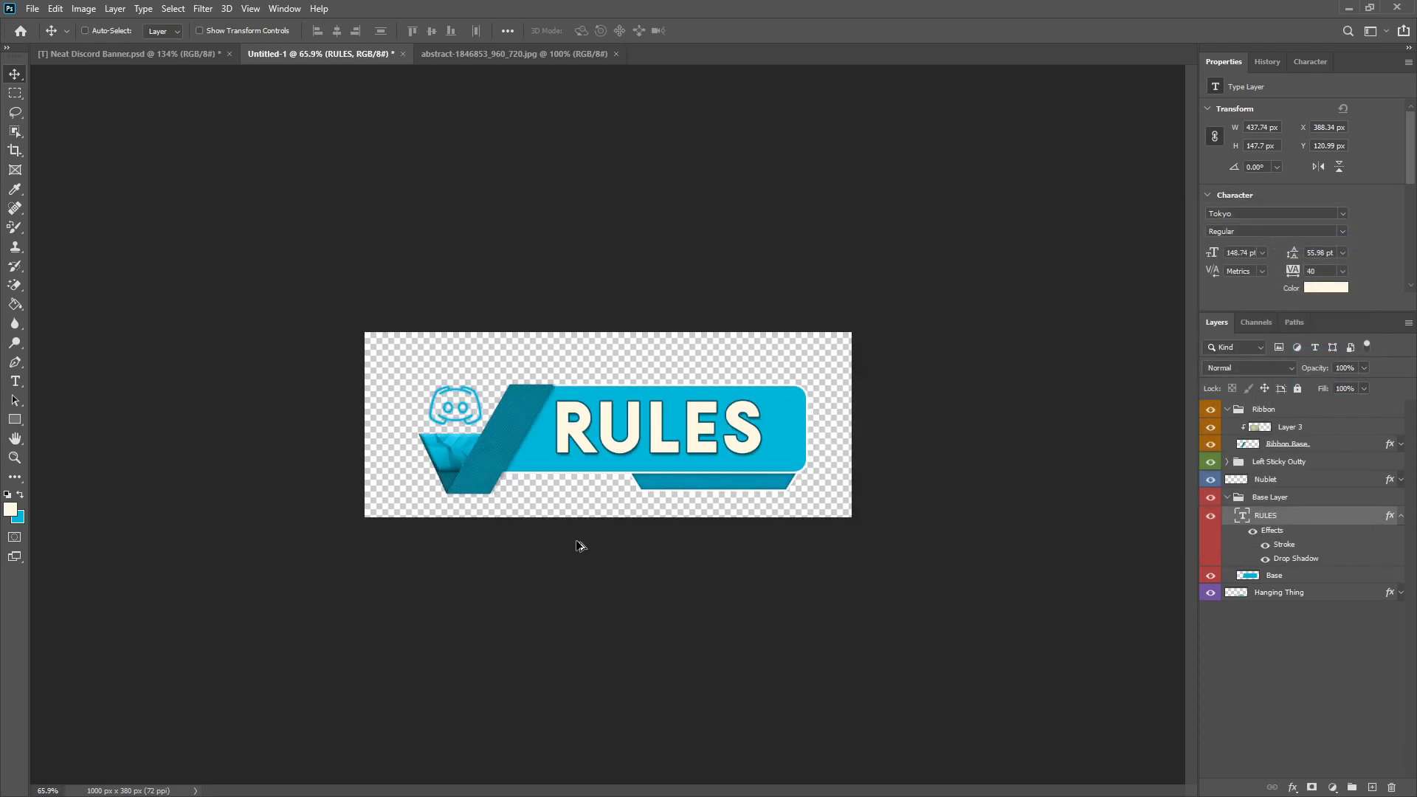
Step: Scale the RULES text up proportionally to about 107% with Free Transform and commit it
{"action": "scroll", "coordinate": [577, 545], "scroll_direction": "up", "scroll_amount": 3}
{"action": "key", "text": "ctrl+t"}
{"action": "left_click_drag", "start_coordinate": [891, 495], "coordinate": [919, 504]}
{"action": "left_click", "coordinate": [731, 31]}
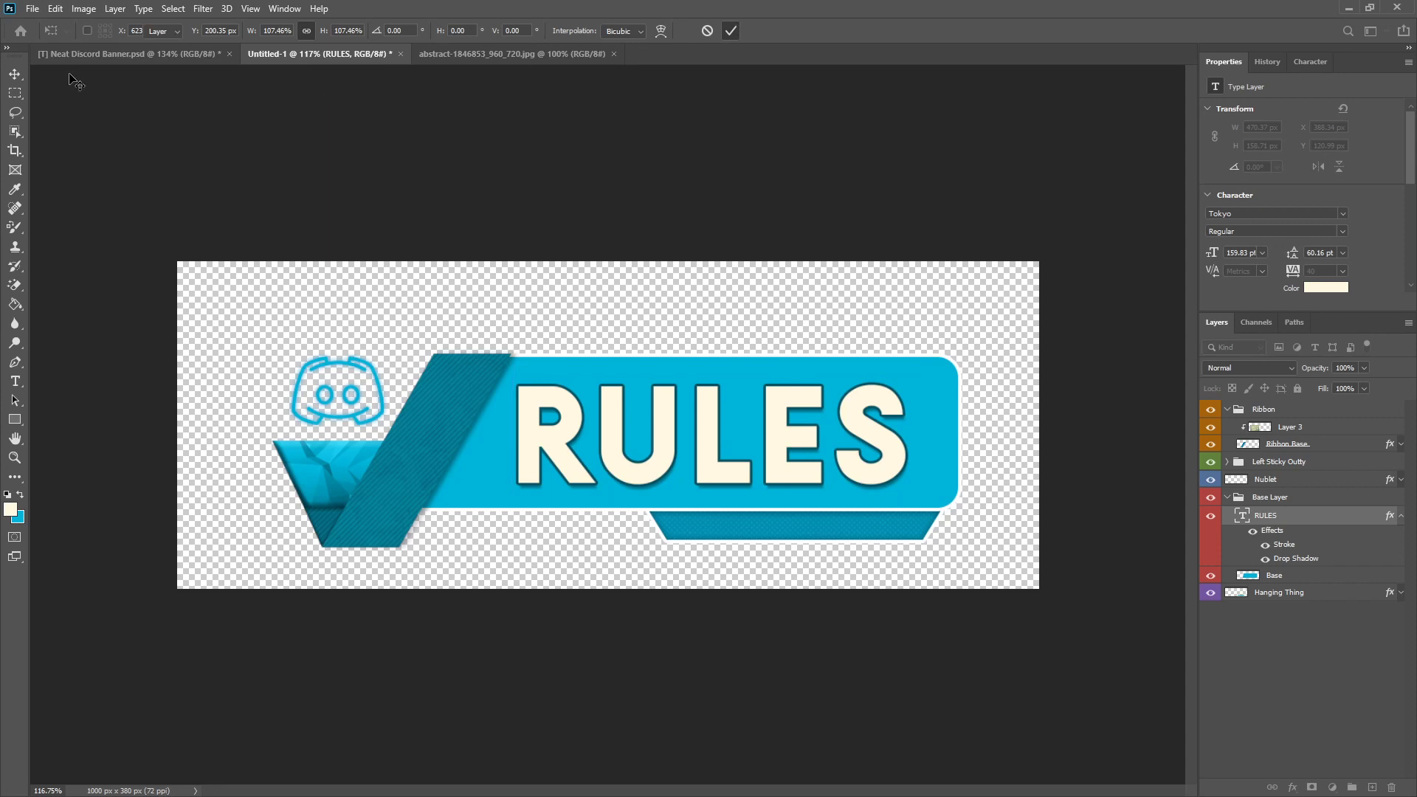
Step: Nudge the RULES text until it sits balanced between the ribbon and the far end of the blue panel
{"action": "left_click_drag", "start_coordinate": [671, 440], "coordinate": [680, 435]}
{"action": "scroll", "coordinate": [680, 434], "scroll_direction": "down", "scroll_amount": 3}
{"action": "scroll", "coordinate": [676, 429], "scroll_direction": "up", "scroll_amount": 2}
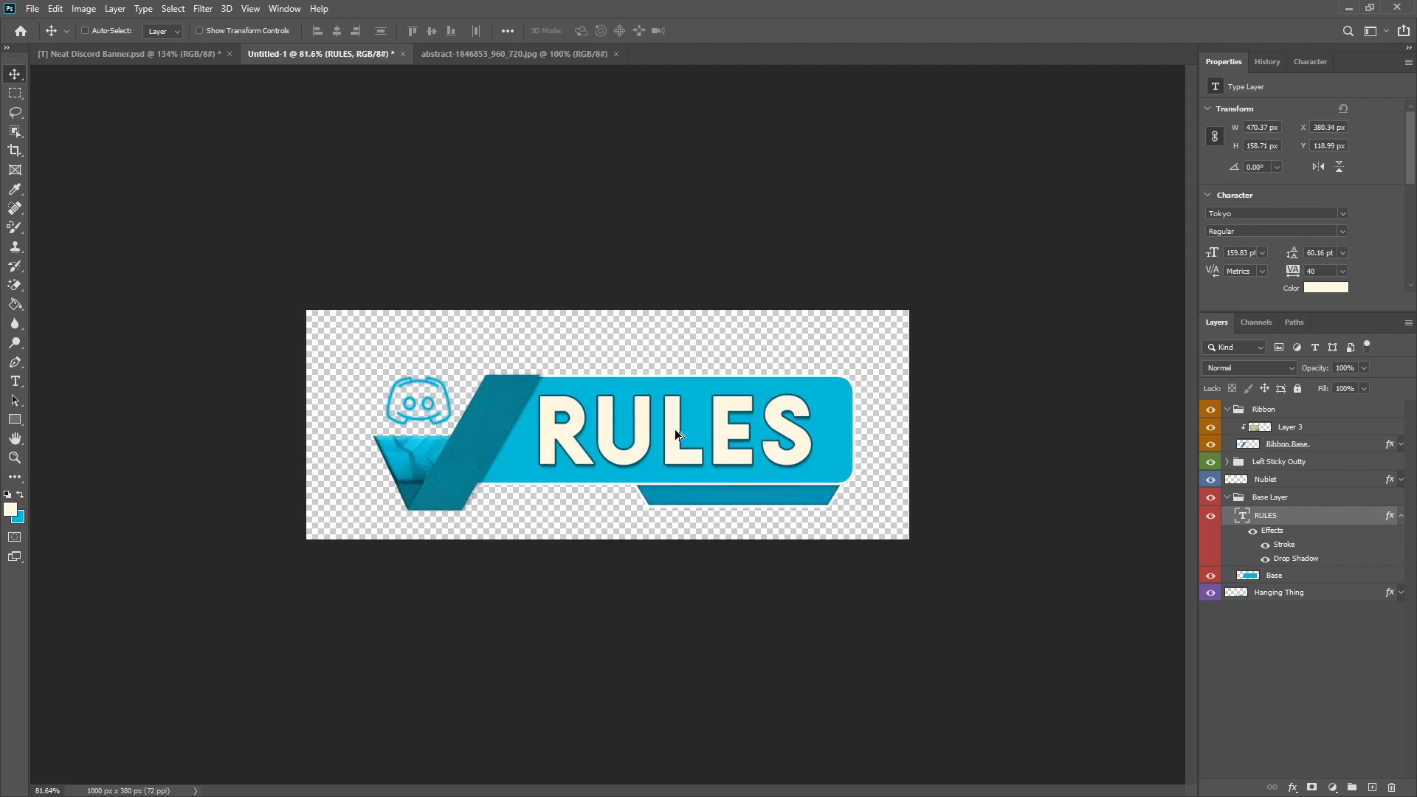
{"action": "scroll", "coordinate": [677, 428], "scroll_direction": "up", "scroll_amount": 3}
{"action": "left_click_drag", "start_coordinate": [669, 431], "coordinate": [666, 431]}
{"action": "scroll", "coordinate": [664, 462], "scroll_direction": "down", "scroll_amount": 4}
{"action": "scroll", "coordinate": [673, 468], "scroll_direction": "up", "scroll_amount": 2}
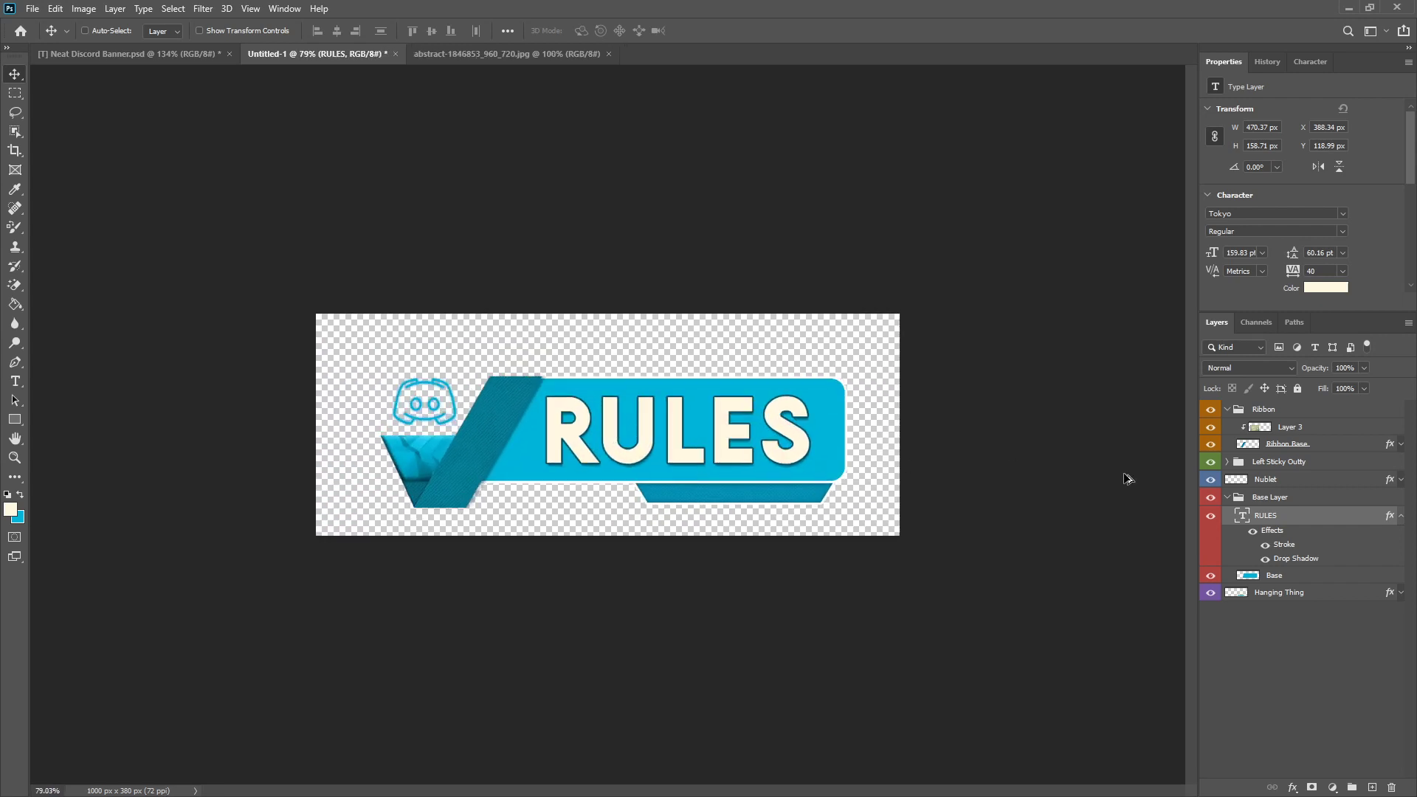
Step: Collapse the RULES layer's effects, hide that layer and select the Base layer
{"action": "left_click", "coordinate": [1400, 516]}
{"action": "left_click", "coordinate": [1211, 515]}
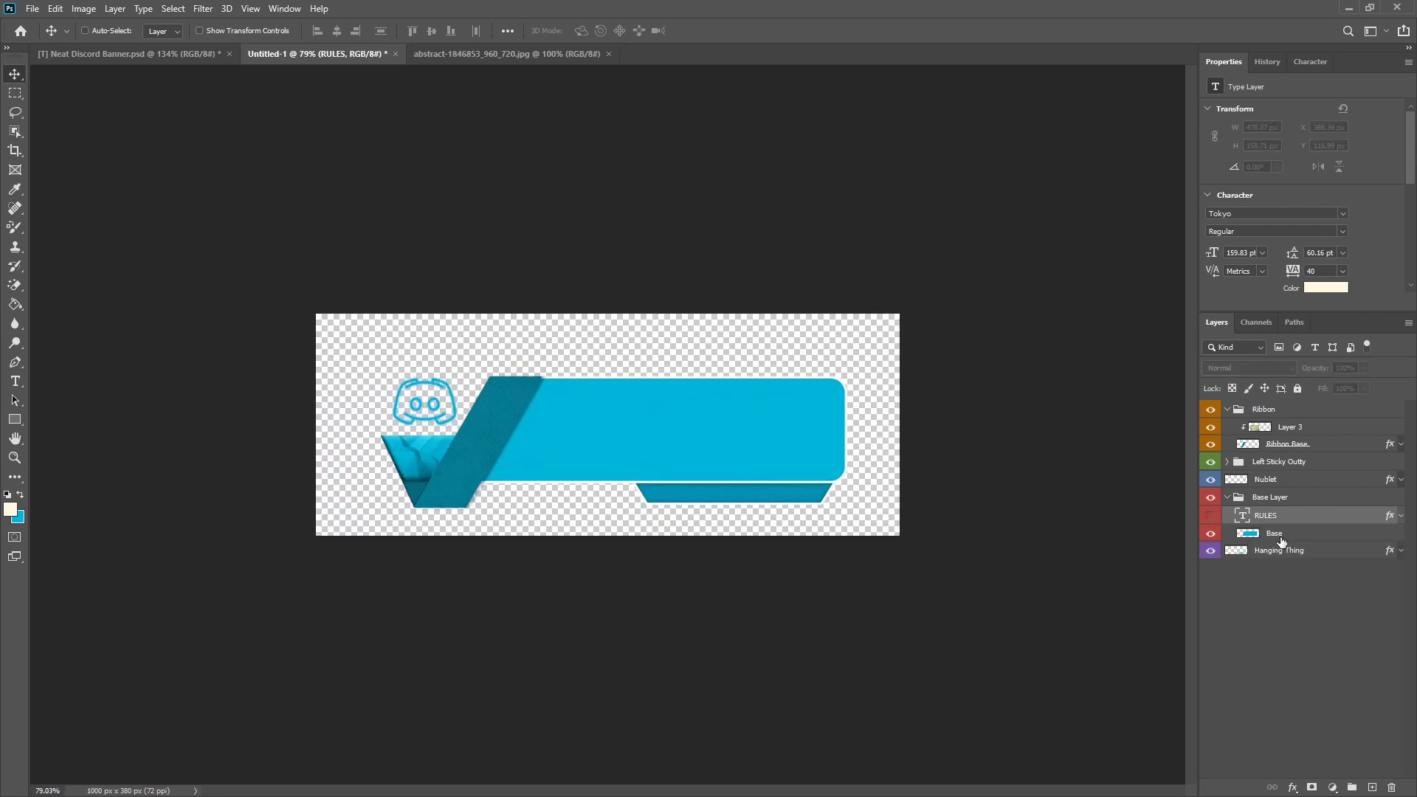
{"action": "left_click", "coordinate": [1280, 533]}
Step: Set the foreground colour to white, ffffff
{"action": "scroll", "coordinate": [145, 470], "scroll_direction": "up", "scroll_amount": 2}
{"action": "left_click", "coordinate": [12, 510]}
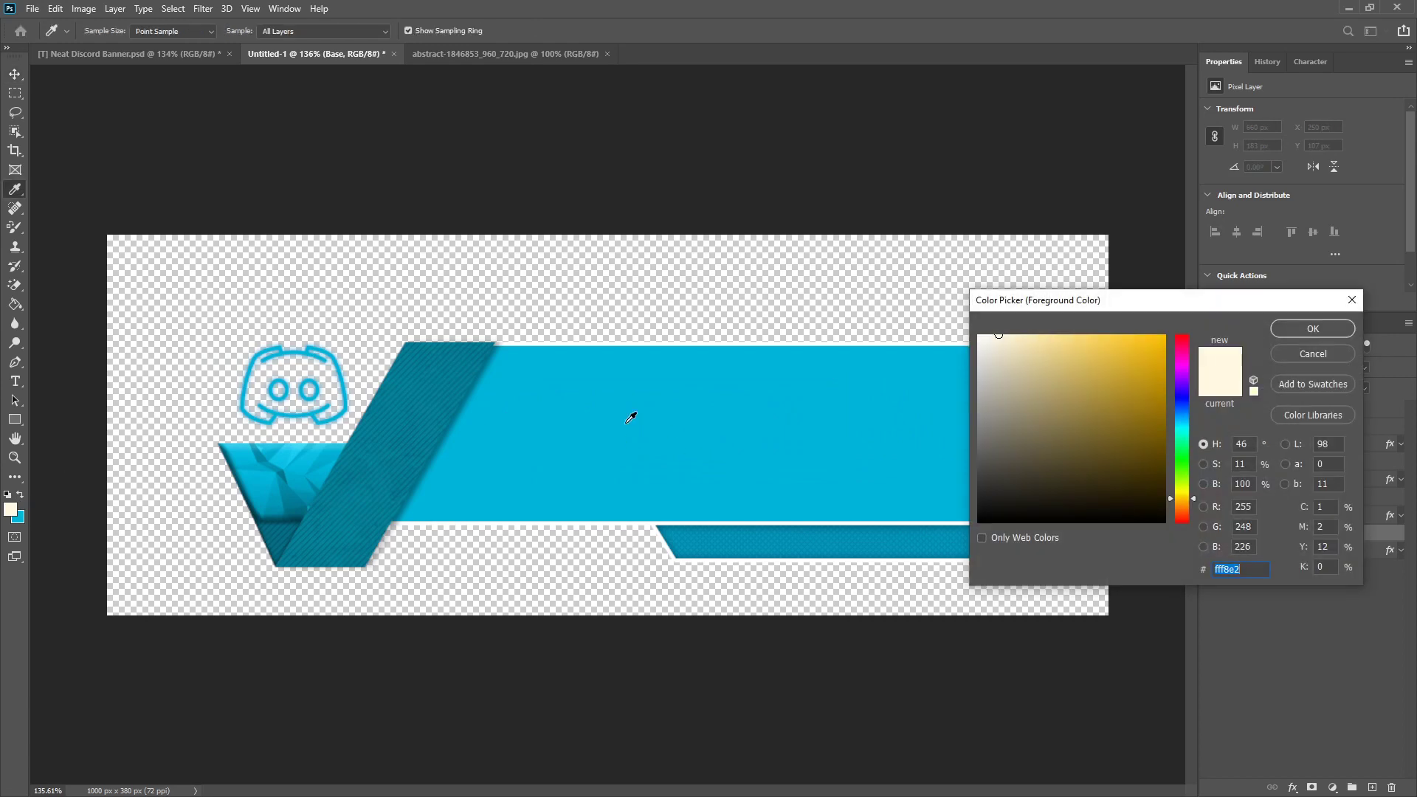
{"action": "left_click", "coordinate": [836, 275]}
{"action": "type", "text": "ffffff"}
{"action": "left_click", "coordinate": [1284, 326]}
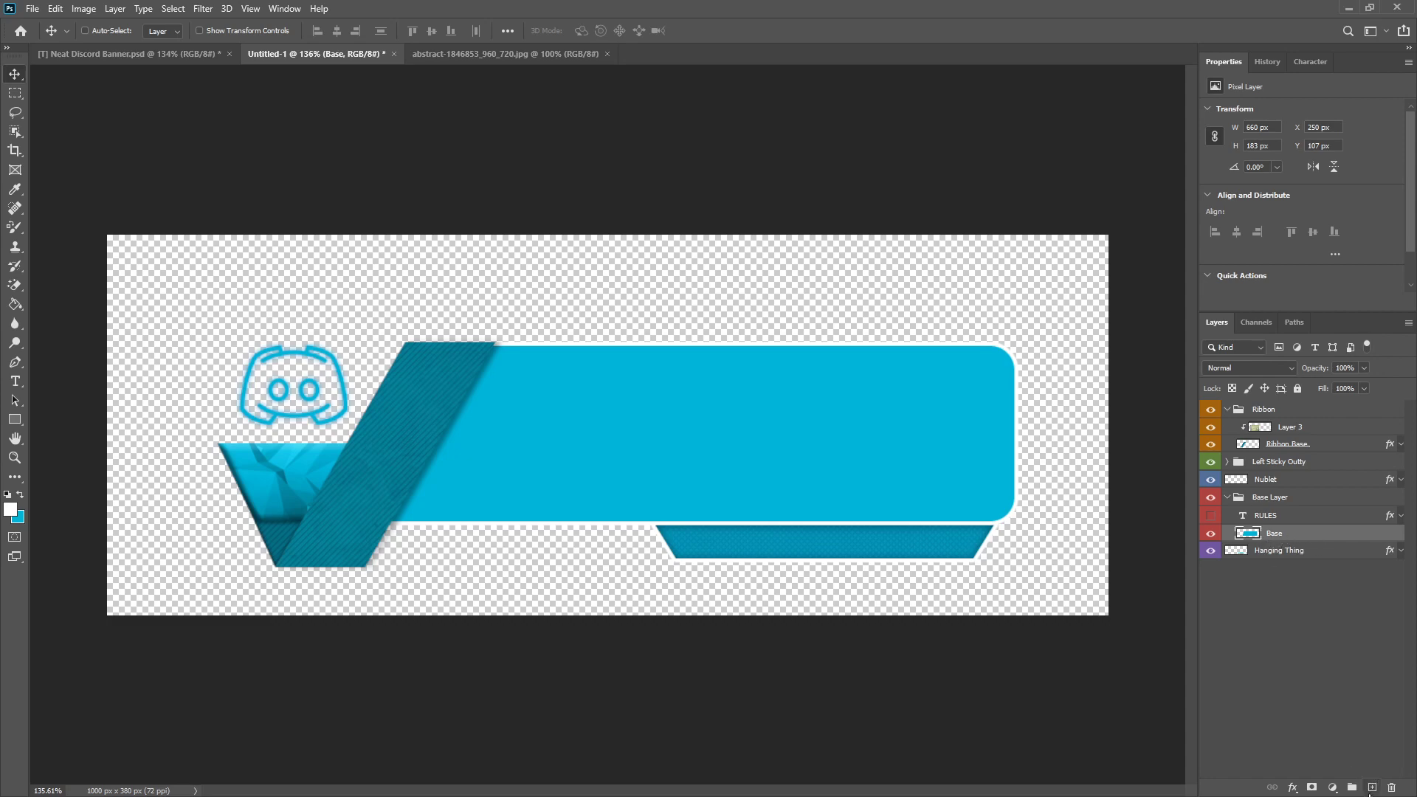
Step: On a new layer above Base, draw an unfilled rounded rectangle about 555 × 154 px with white dashed stroke and 25 px corners inside the panel
{"action": "left_click", "coordinate": [1373, 788]}
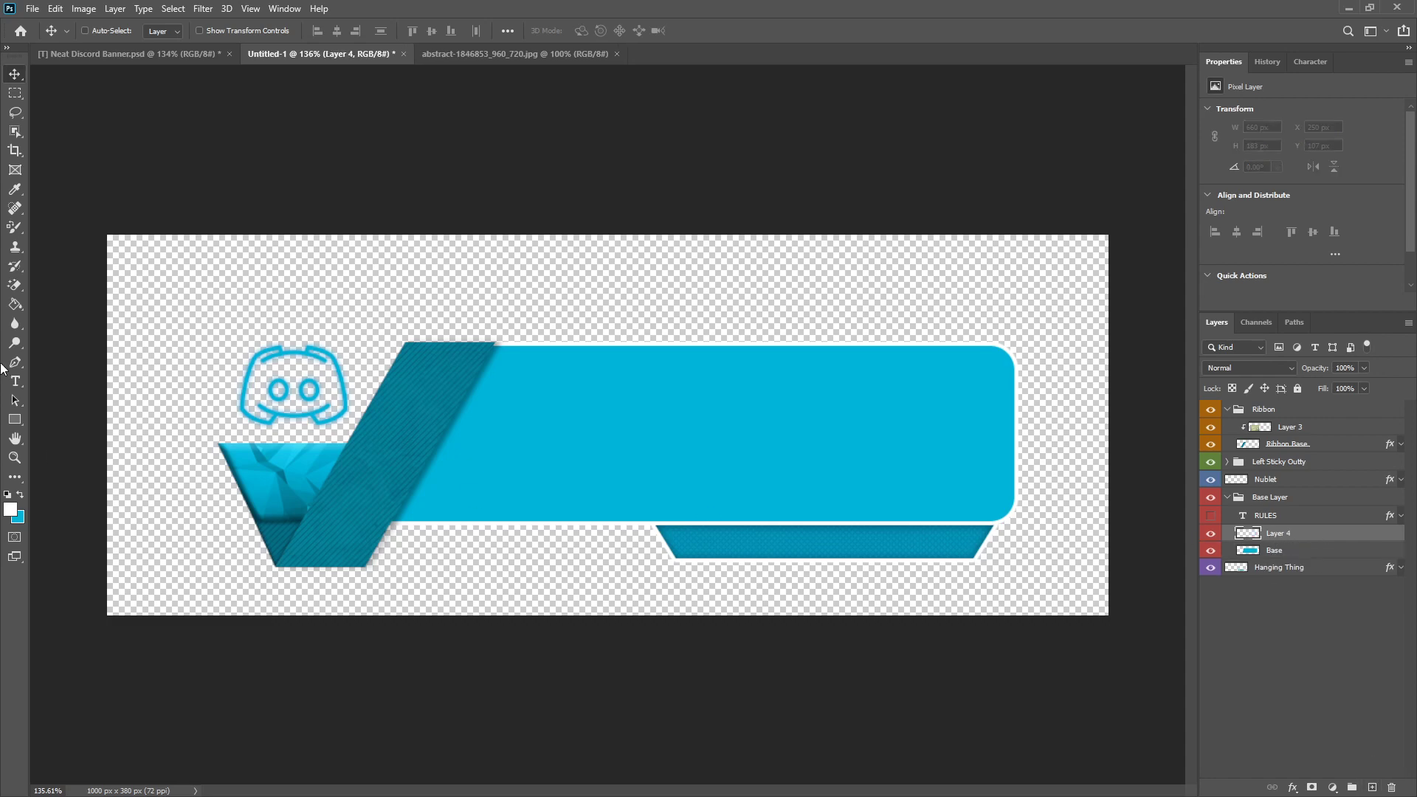
{"action": "left_click", "coordinate": [15, 421]}
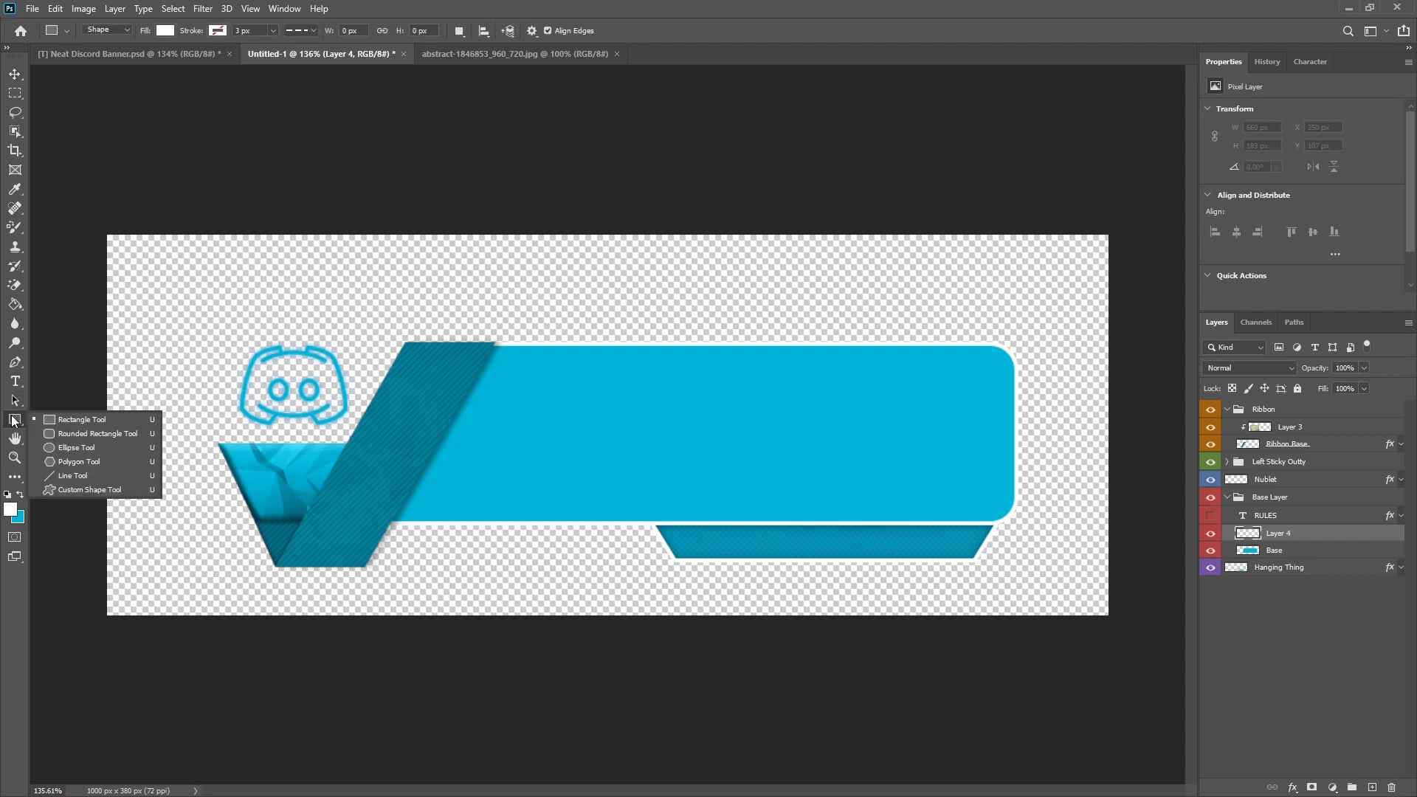
{"action": "left_click", "coordinate": [82, 434]}
{"action": "key", "text": "shift+u"}
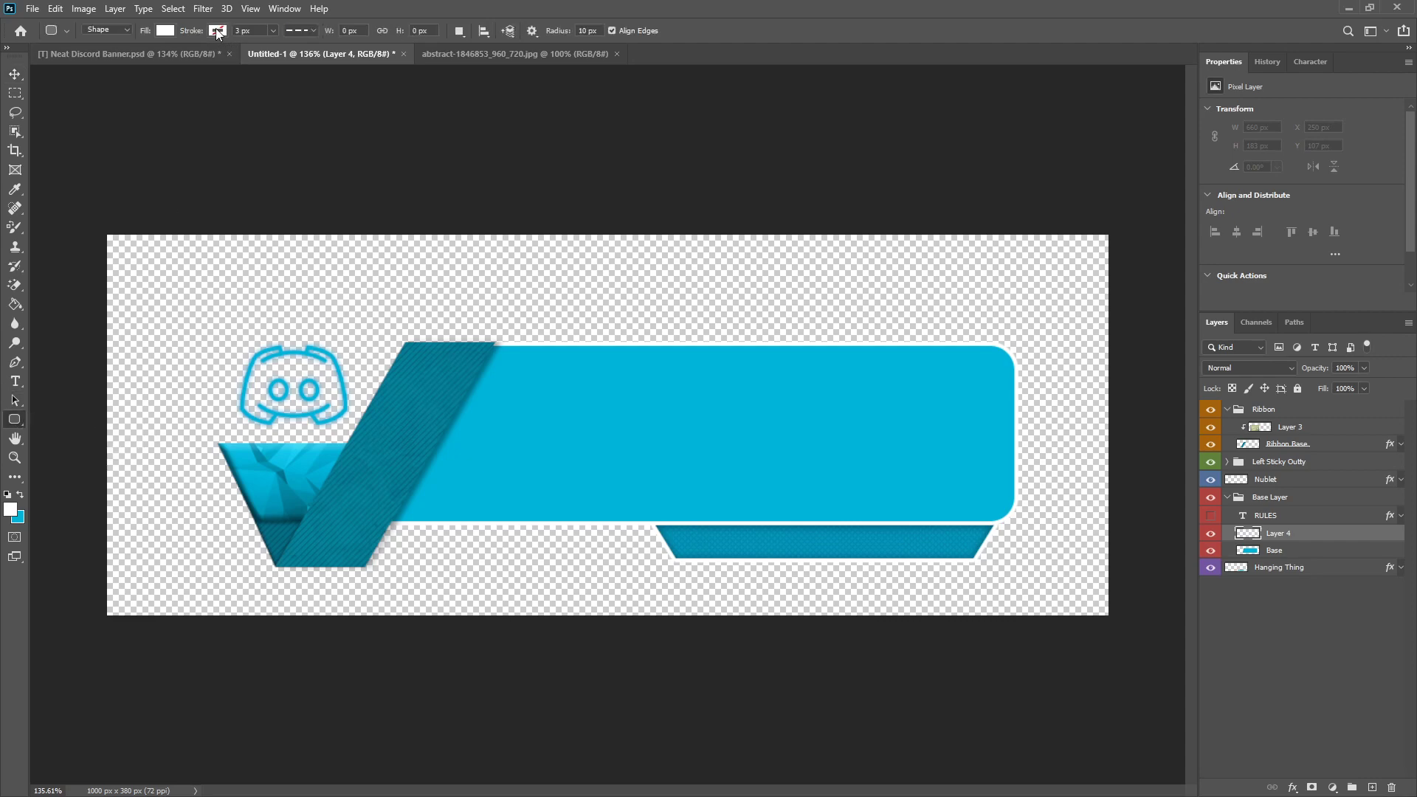
{"action": "left_click", "coordinate": [218, 30]}
{"action": "left_click", "coordinate": [127, 111]}
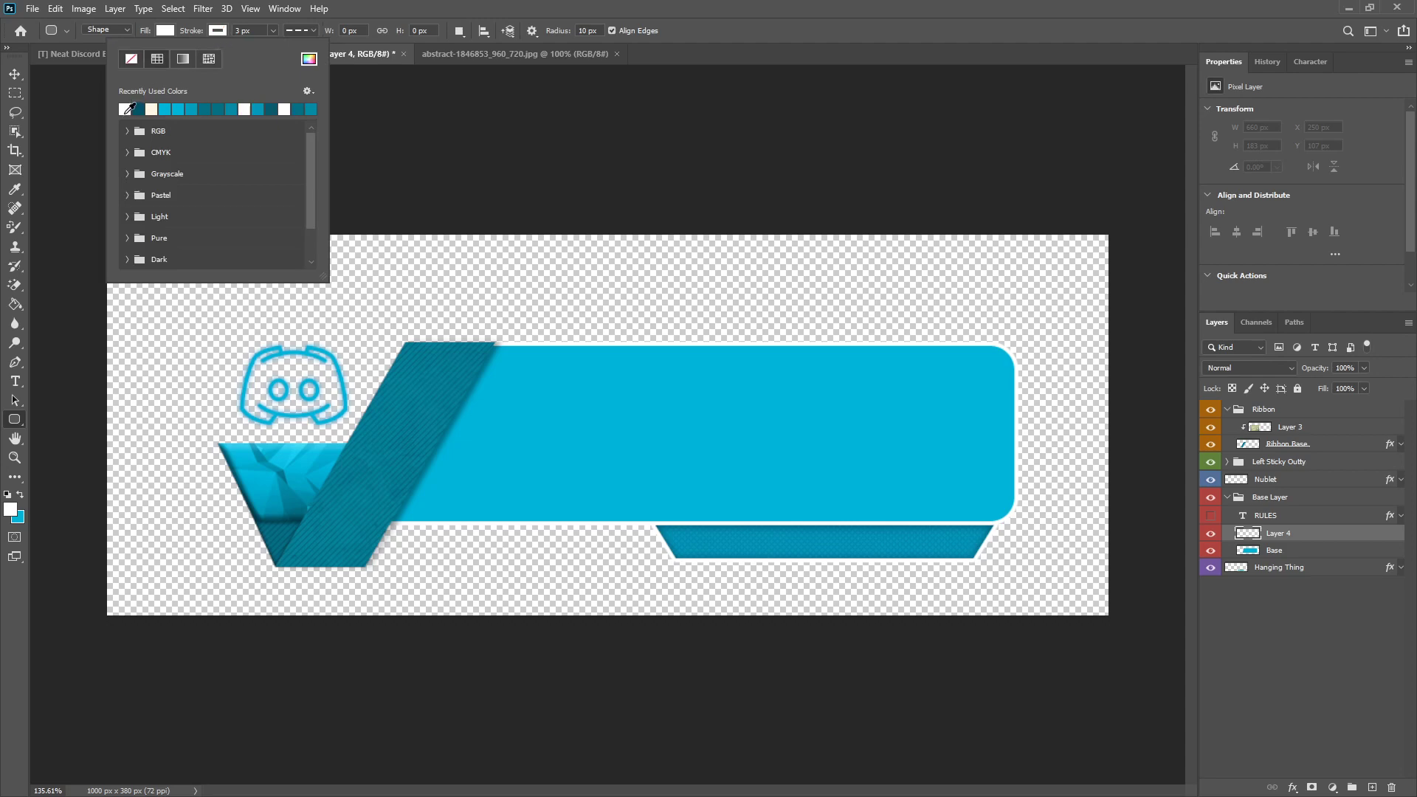
{"action": "left_click", "coordinate": [169, 32]}
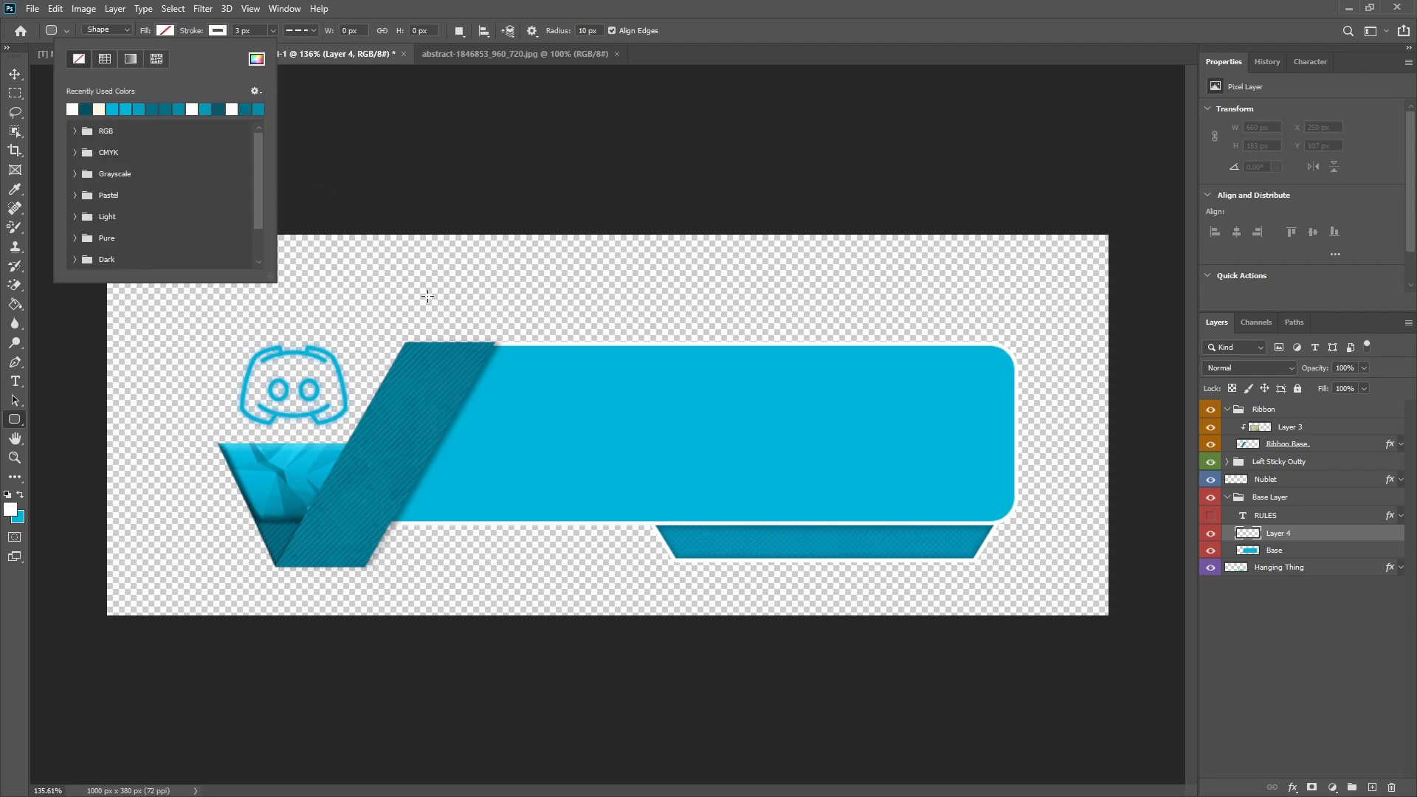
{"action": "left_click", "coordinate": [442, 359]}
{"action": "mouse_move", "coordinate": [440, 359]}
{"action": "left_mouse_down"}
{"action": "mouse_move", "coordinate": [990, 480]}
{"action": "mouse_move", "coordinate": [995, 511]}
{"action": "left_mouse_up"}
Step: Set the dashed rounded rectangle's stroke width to 2 px
{"action": "type", "text": "2"}
{"action": "key", "text": "Return"}
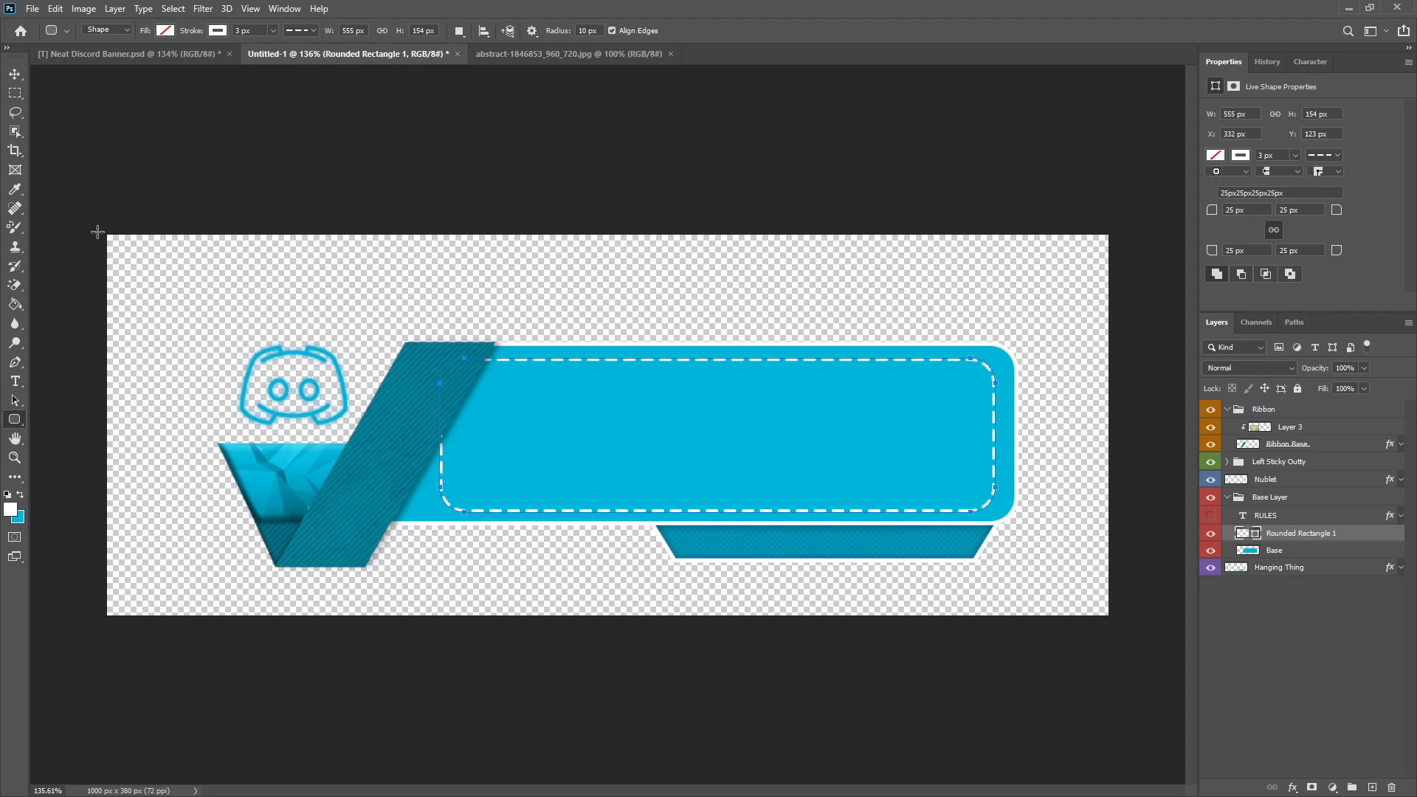
{"action": "key", "text": "Return"}
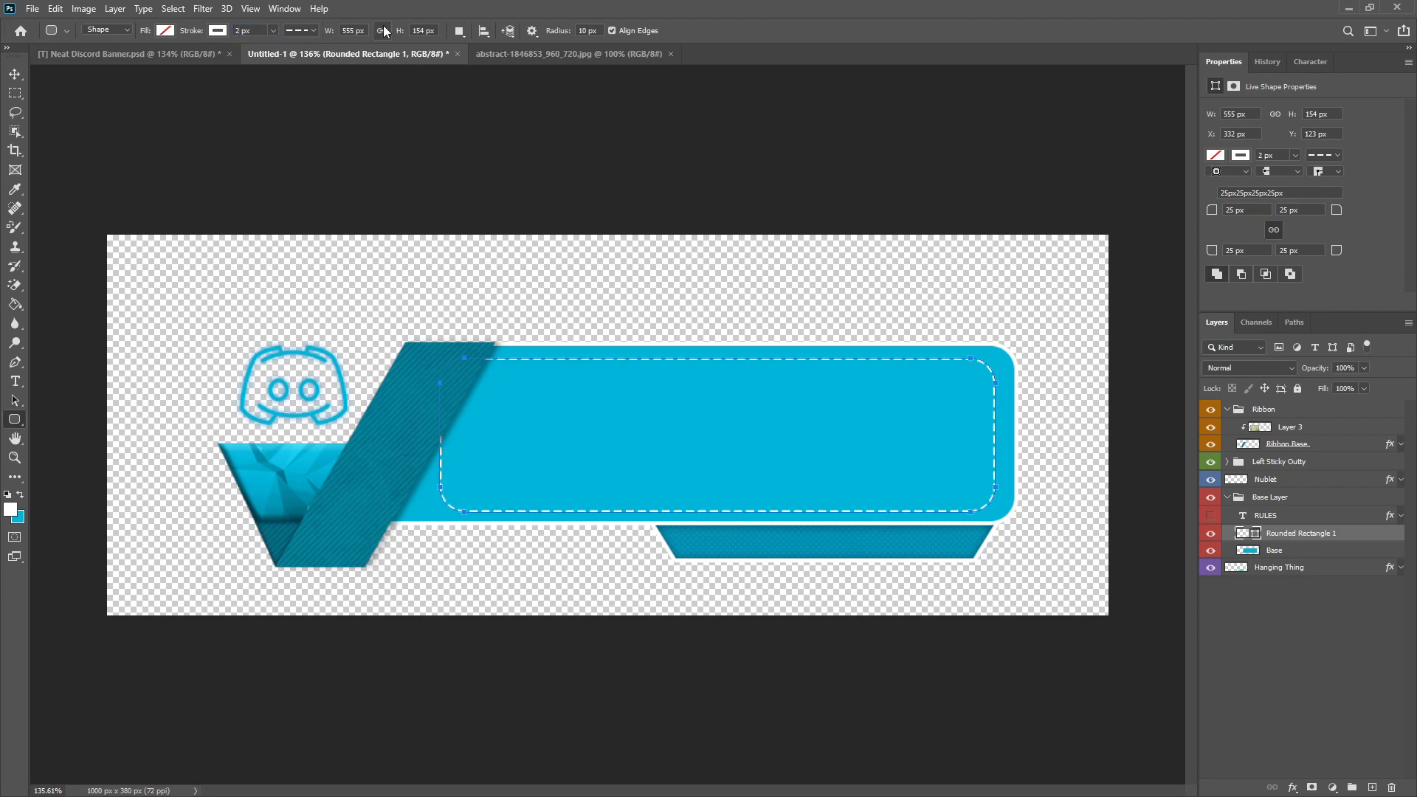
Step: Stretch the dashed rectangle to about 122.57% width with Free Transform, extending it behind the ribbon and closer to the panel's rounded end
{"action": "left_click", "coordinate": [15, 74]}
{"action": "key", "text": "ctrl+t"}
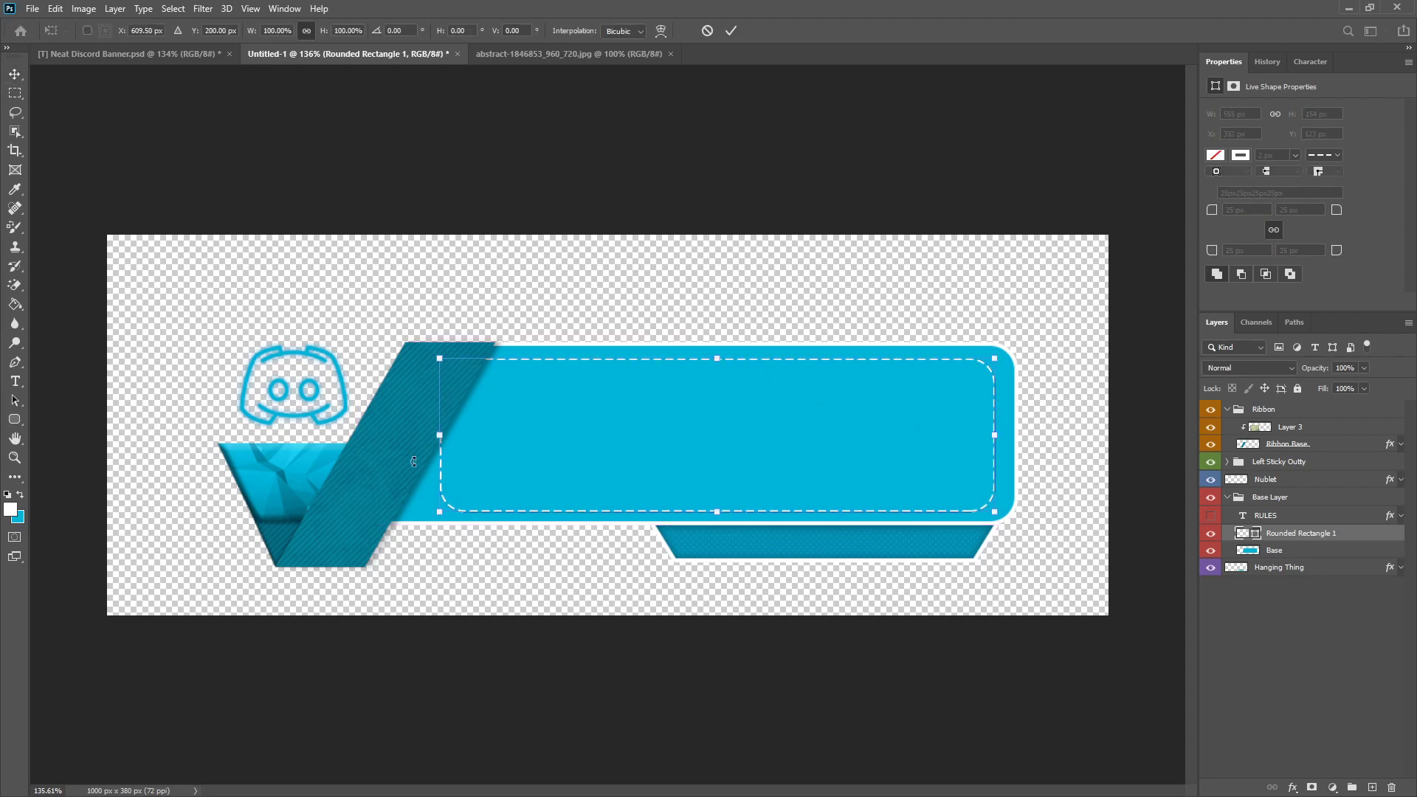
{"action": "left_click_drag", "start_coordinate": [440, 441], "coordinate": [321, 442]}
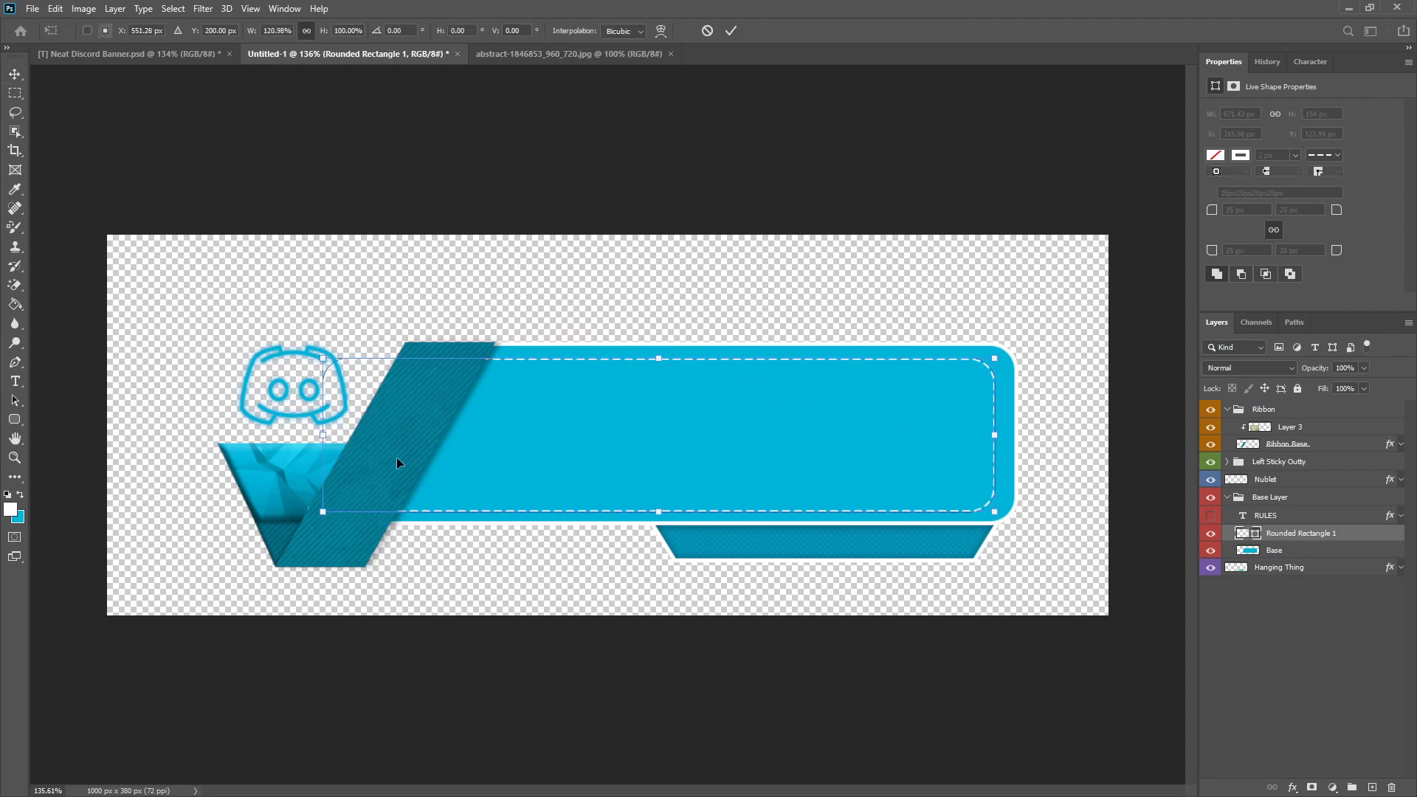
{"action": "scroll", "coordinate": [1070, 553], "scroll_direction": "up", "scroll_amount": 5}
{"action": "scroll", "coordinate": [1024, 332], "scroll_direction": "up", "scroll_amount": 3}
{"action": "left_click_drag", "start_coordinate": [1023, 333], "coordinate": [1047, 333]}
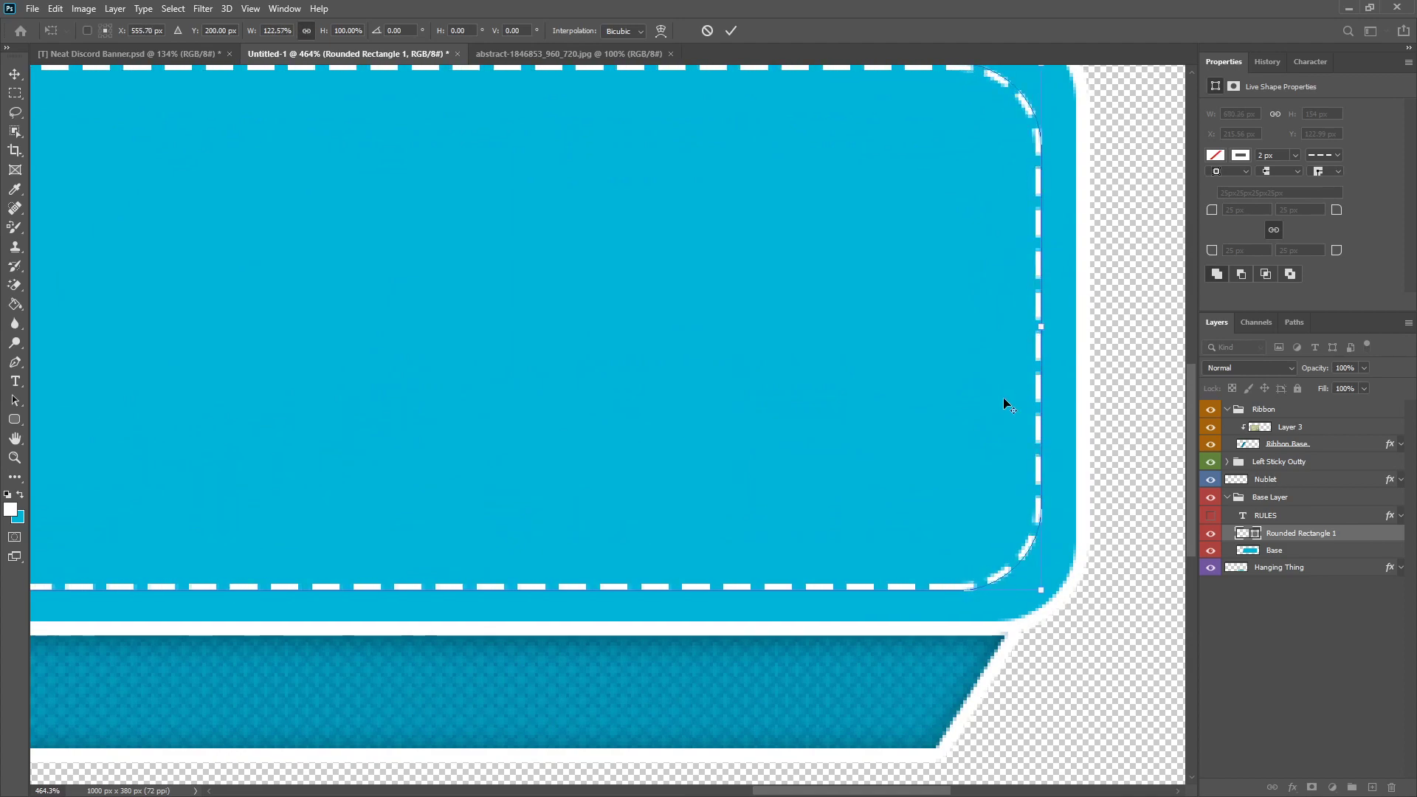
Step: Extend the dashed rectangle's upper and lower edges to a height of about 160 px and commit the transform
{"action": "scroll", "coordinate": [1018, 386], "scroll_direction": "down", "scroll_amount": 4}
{"action": "scroll", "coordinate": [547, 307], "scroll_direction": "up", "scroll_amount": 2}
{"action": "left_click_drag", "start_coordinate": [432, 271], "coordinate": [436, 260]}
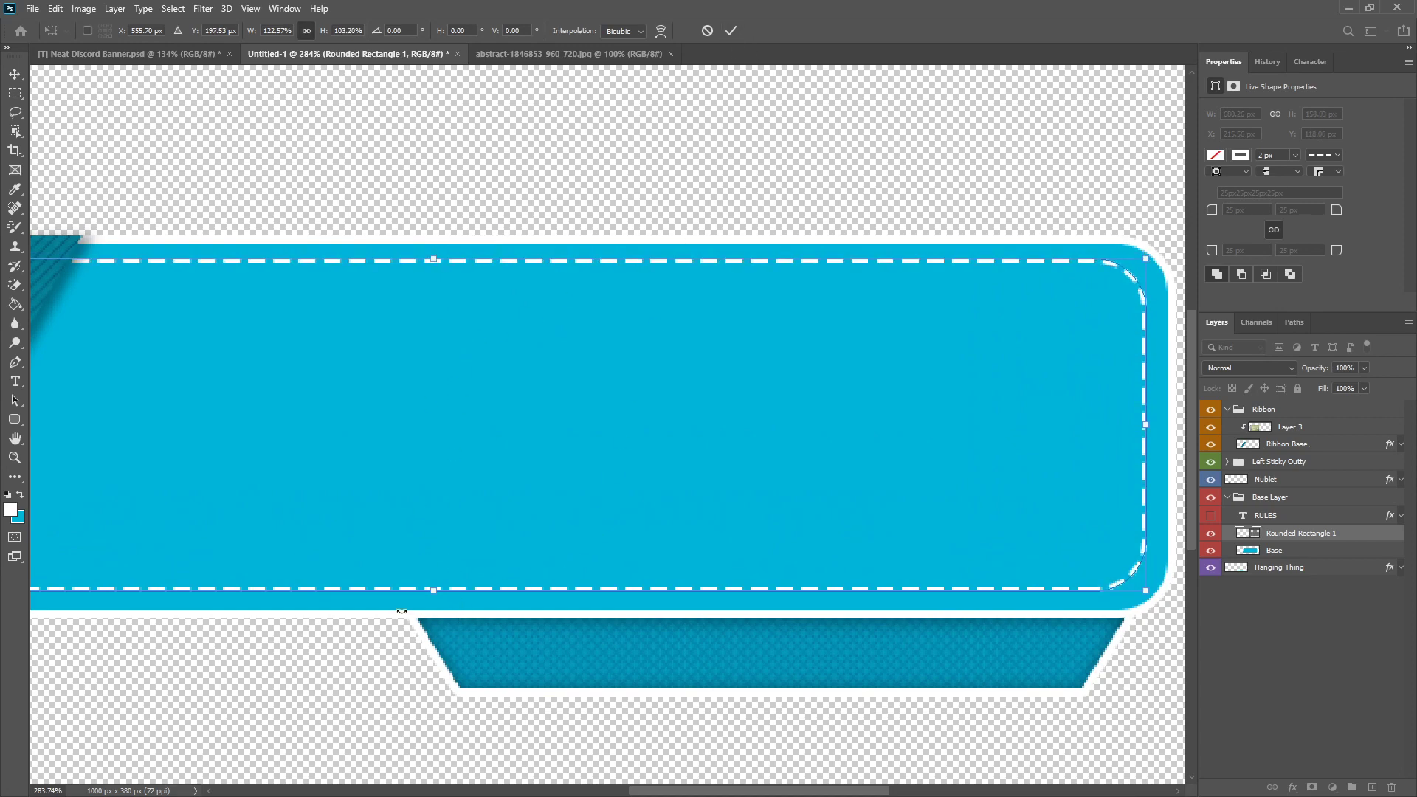
{"action": "left_click_drag", "start_coordinate": [437, 588], "coordinate": [433, 592]}
{"action": "left_click", "coordinate": [730, 30]}
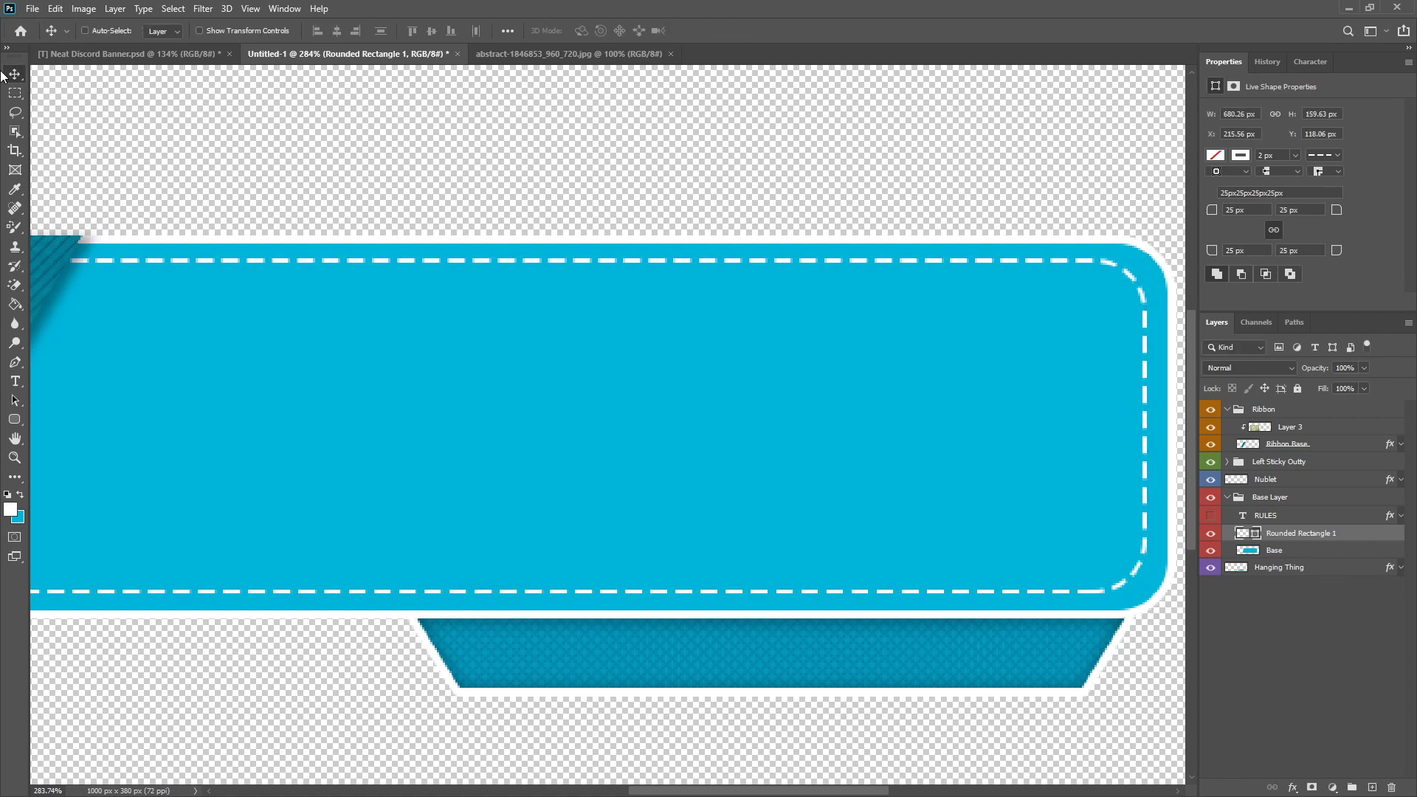
Step: Examine at pixel level the gaps between the dashed outline and the panel's upper and lower edges
{"action": "scroll", "coordinate": [536, 348], "scroll_direction": "down", "scroll_amount": 3}
{"action": "left_click_drag", "start_coordinate": [783, 390], "coordinate": [782, 382]}
{"action": "scroll", "coordinate": [326, 550], "scroll_direction": "up", "scroll_amount": 6}
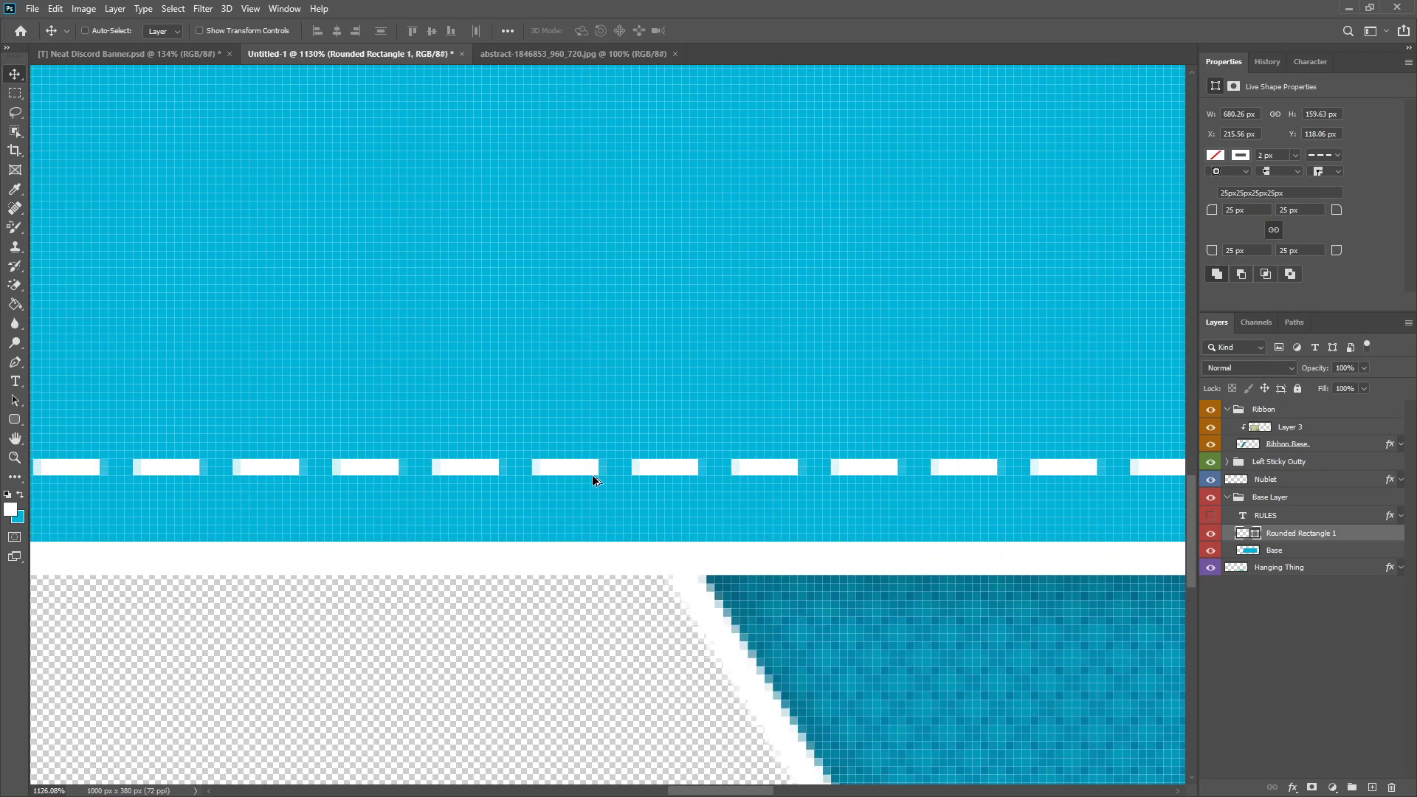
{"action": "scroll", "coordinate": [594, 481], "scroll_direction": "up", "scroll_amount": 4}
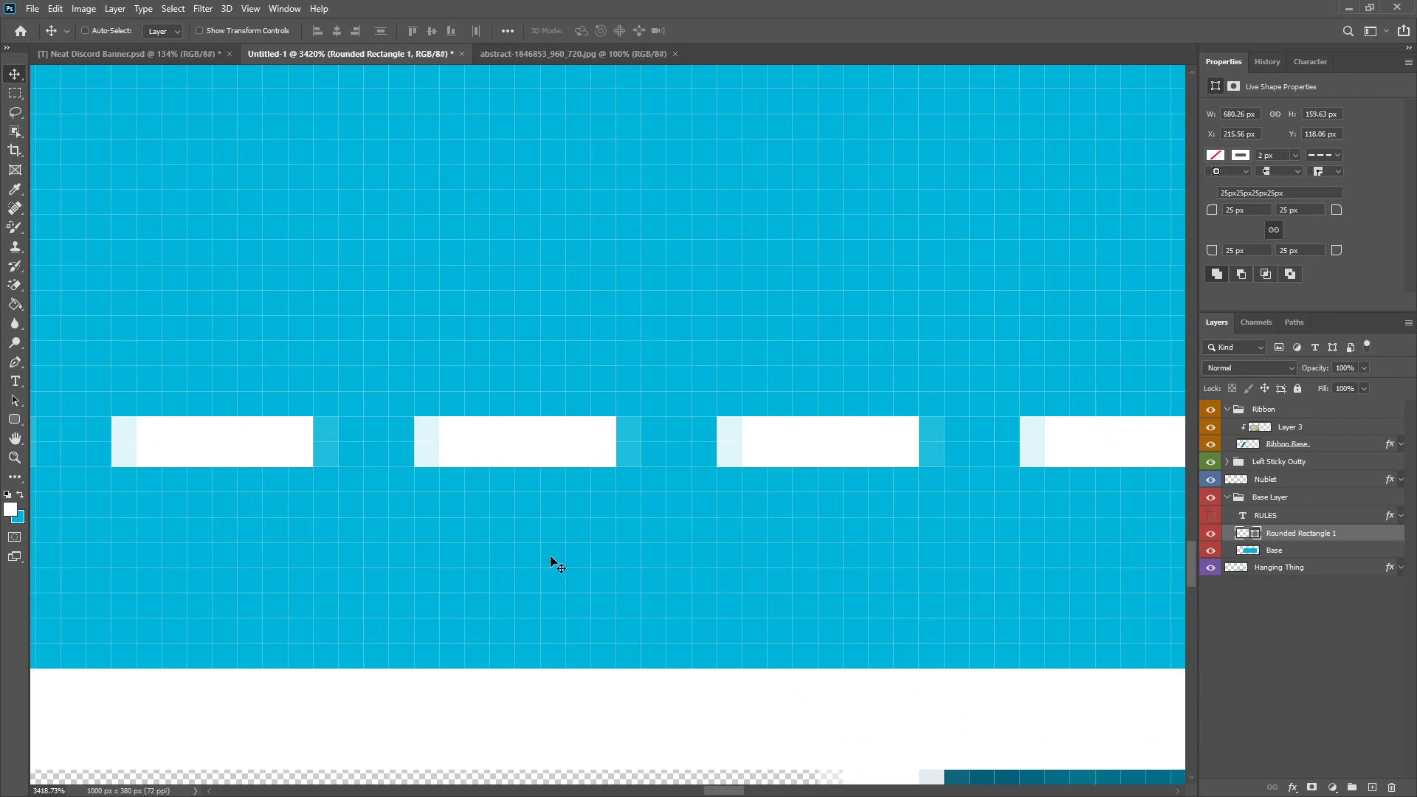
{"action": "scroll", "coordinate": [553, 546], "scroll_direction": "down", "scroll_amount": 8}
{"action": "scroll", "coordinate": [597, 184], "scroll_direction": "up", "scroll_amount": 6}
{"action": "scroll", "coordinate": [561, 221], "scroll_direction": "up", "scroll_amount": 5}
{"action": "scroll", "coordinate": [594, 354], "scroll_direction": "up", "scroll_amount": 2}
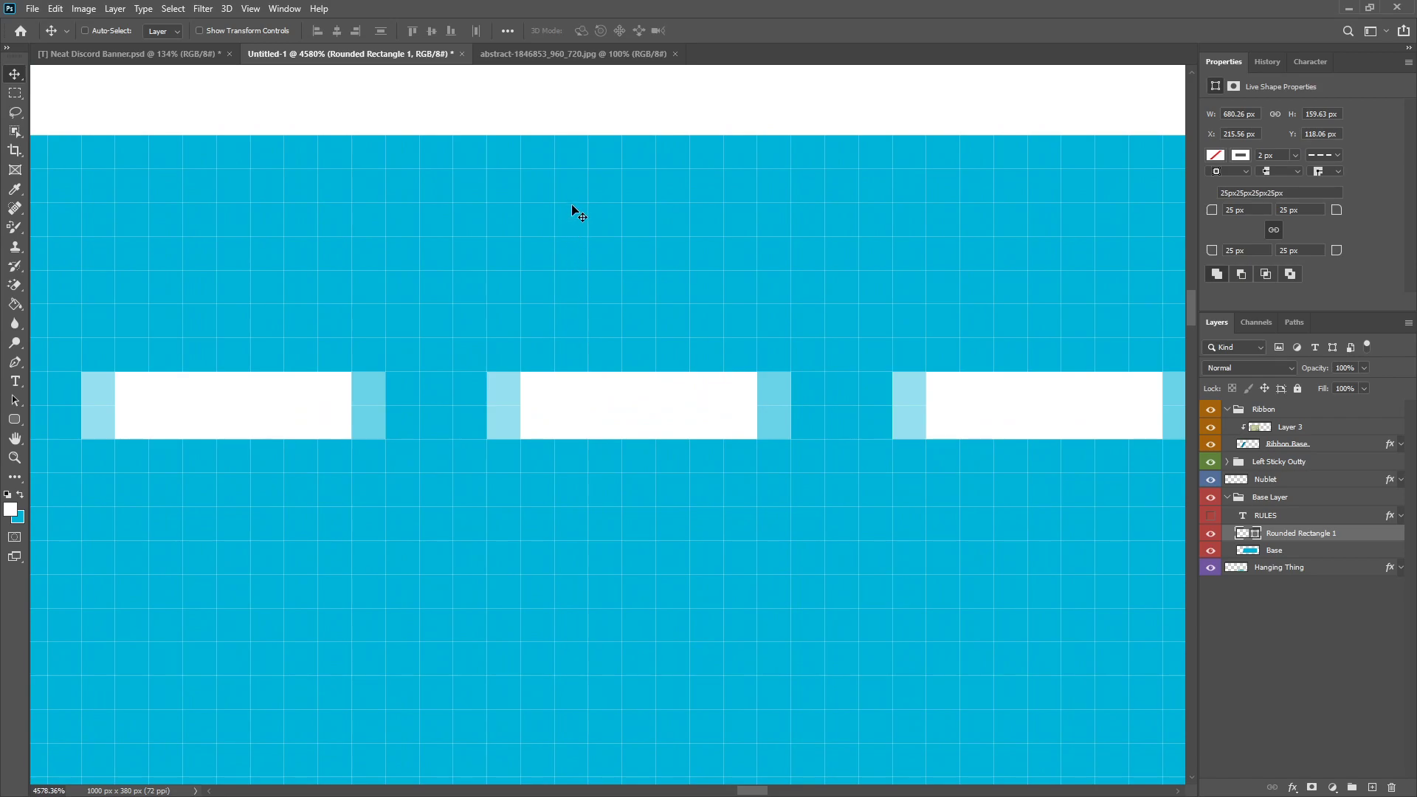
{"action": "scroll", "coordinate": [663, 406], "scroll_direction": "down", "scroll_amount": 8}
{"action": "scroll", "coordinate": [649, 516], "scroll_direction": "up", "scroll_amount": 5}
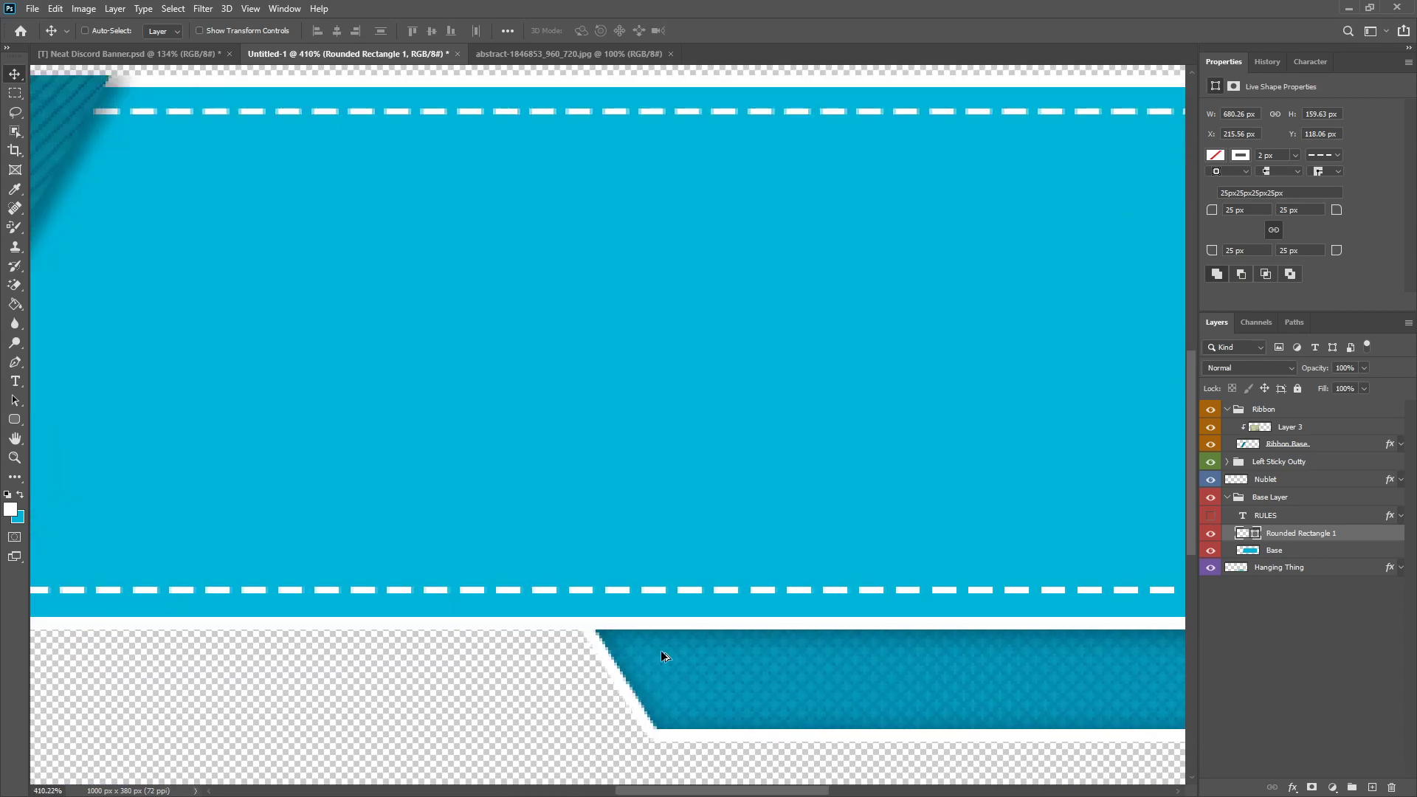
Step: Stretch the dashed rectangle's lower edge downward to about 101.07% height with Free Transform and commit it
{"action": "scroll", "coordinate": [611, 586], "scroll_direction": "up", "scroll_amount": 5}
{"action": "key", "text": "ctrl+t"}
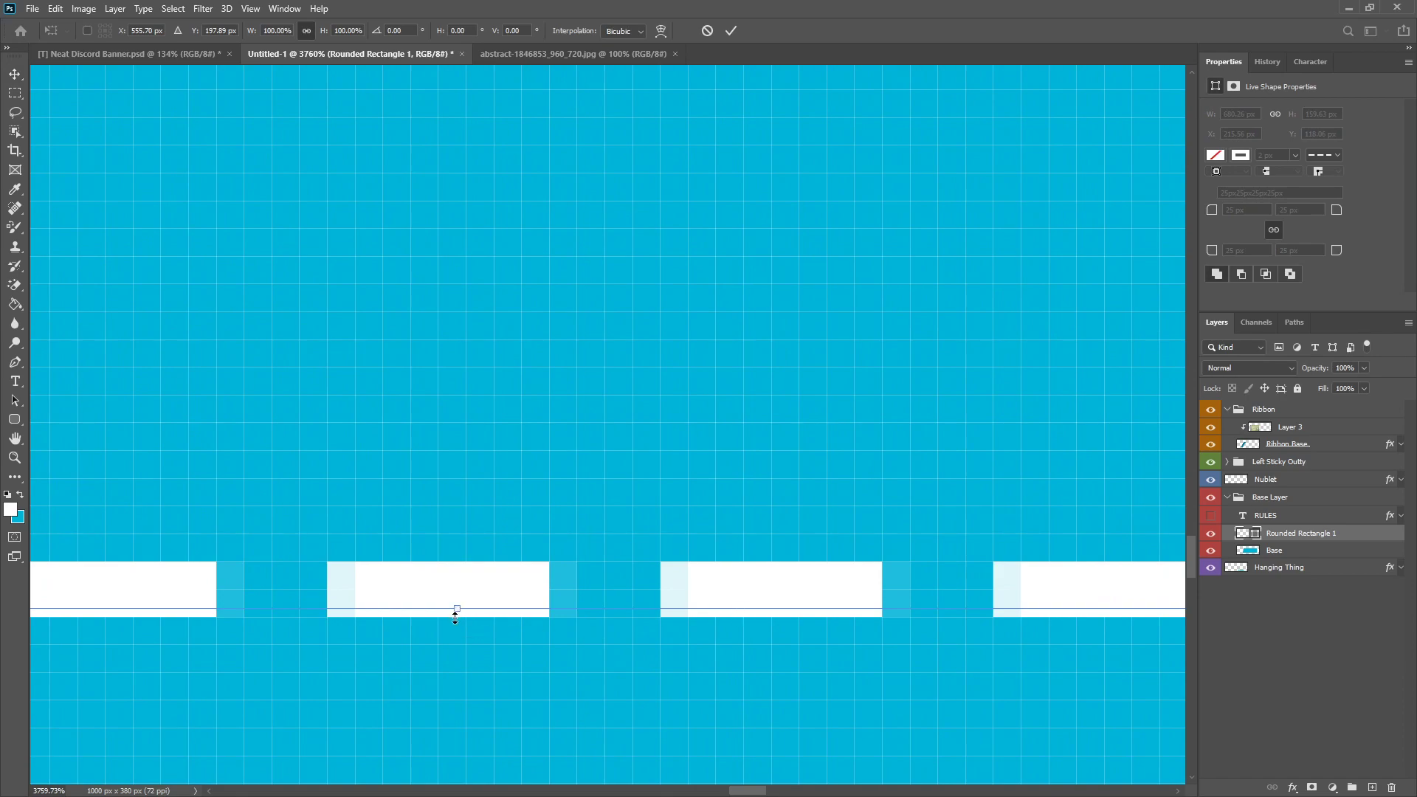
{"action": "left_click_drag", "start_coordinate": [455, 633], "coordinate": [458, 654]}
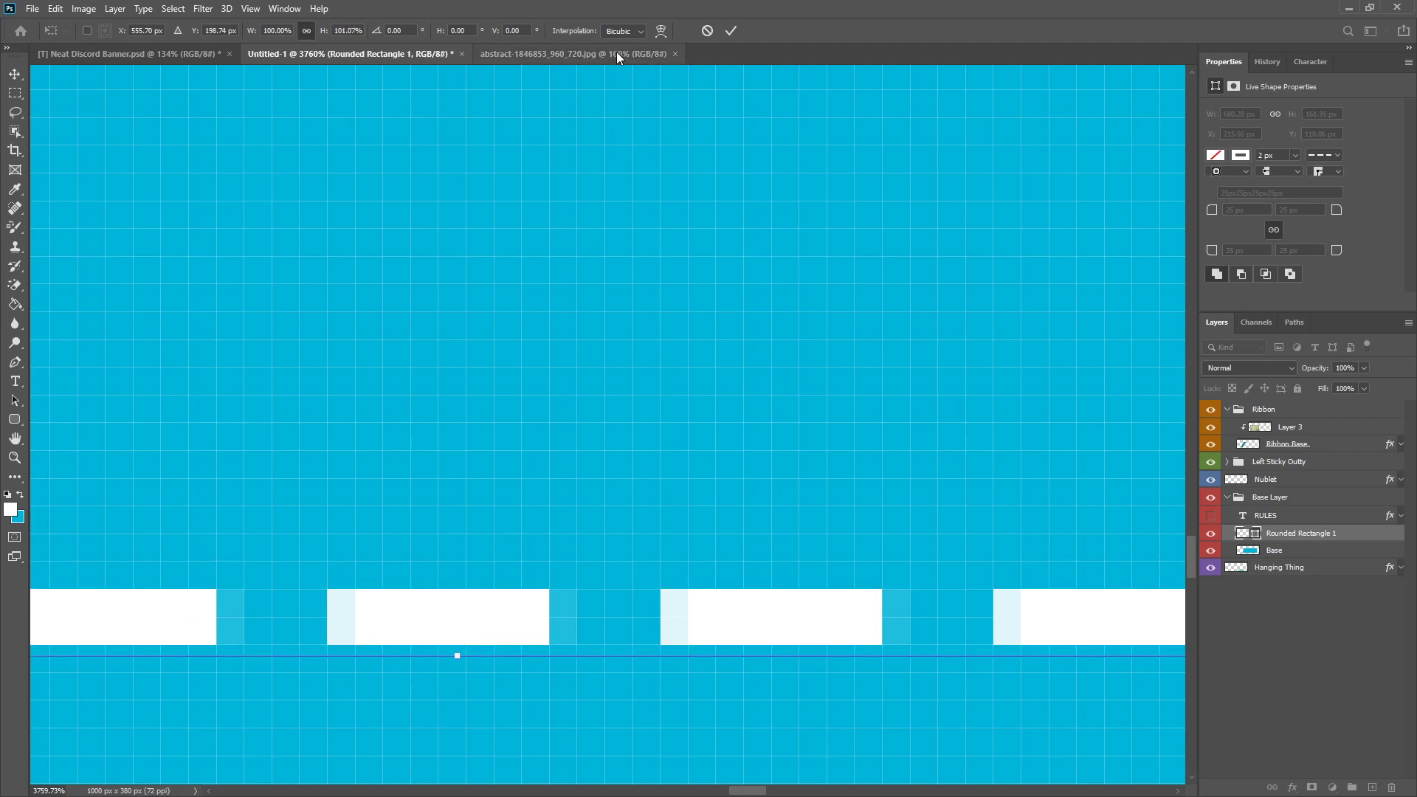
{"action": "left_click", "coordinate": [731, 30]}
{"action": "scroll", "coordinate": [519, 508], "scroll_direction": "down", "scroll_amount": 3}
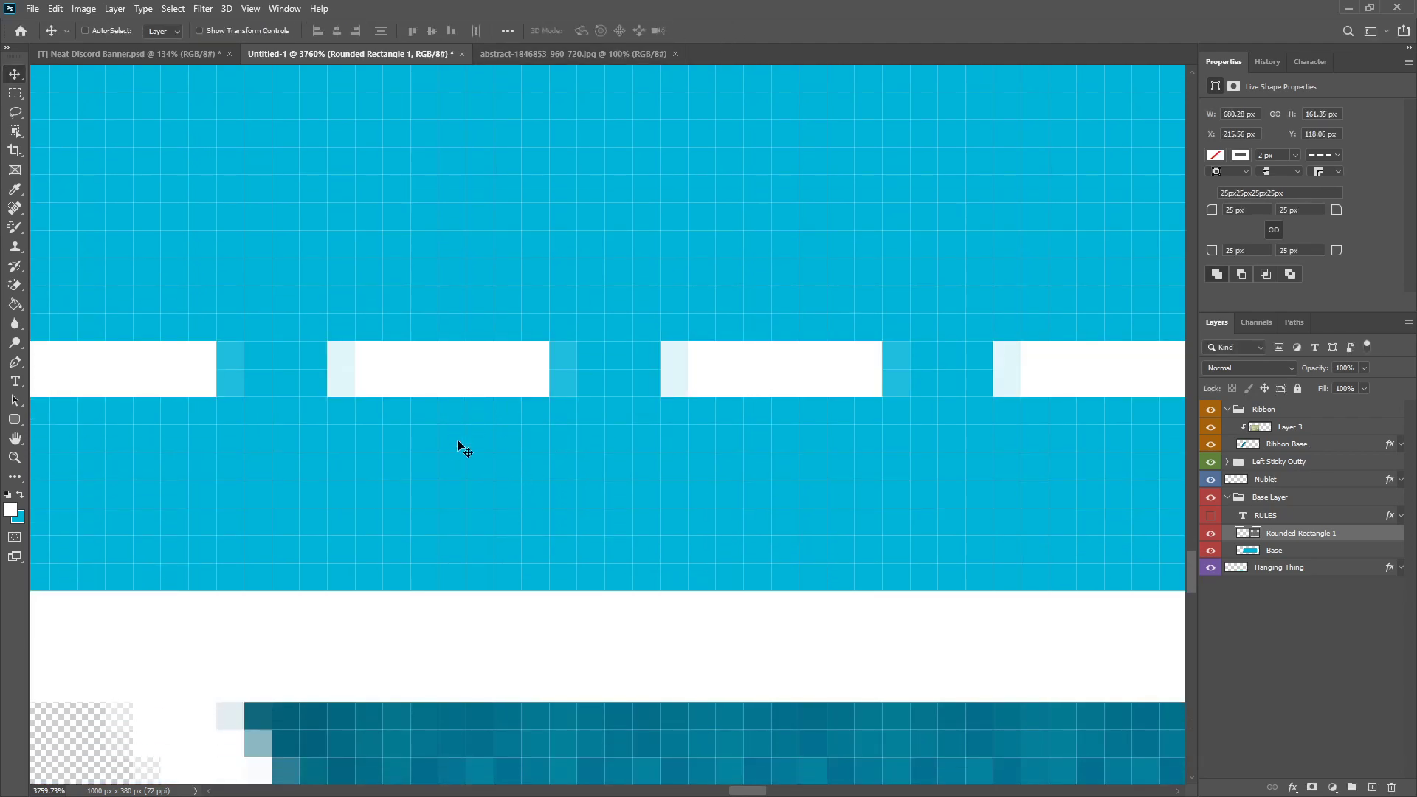
{"action": "scroll", "coordinate": [500, 617], "scroll_direction": "down", "scroll_amount": 10}
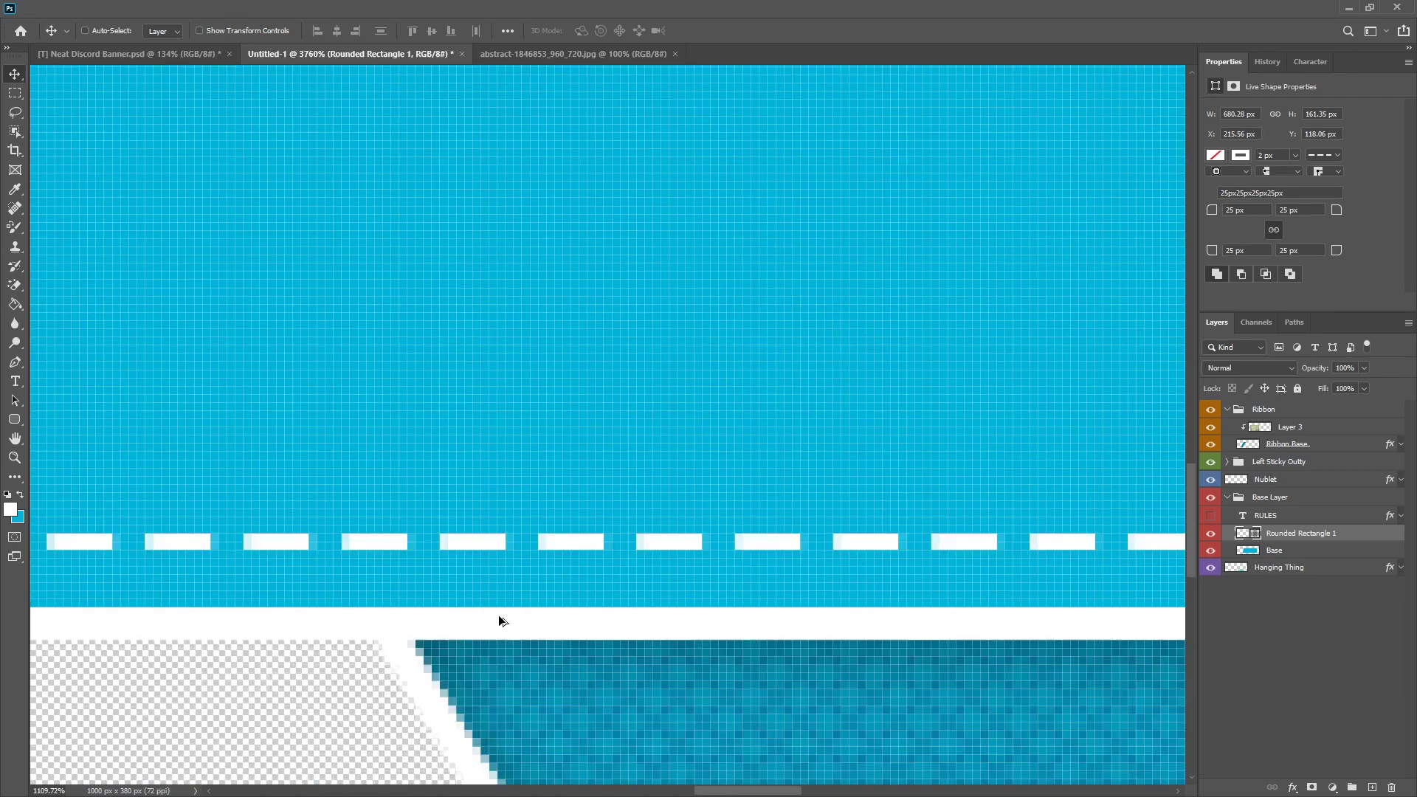
Step: Move the dashed rectangle 3 px toward the panel's rounded end so its side gap matches the upper and lower gaps
{"action": "scroll", "coordinate": [529, 351], "scroll_direction": "up", "scroll_amount": 10}
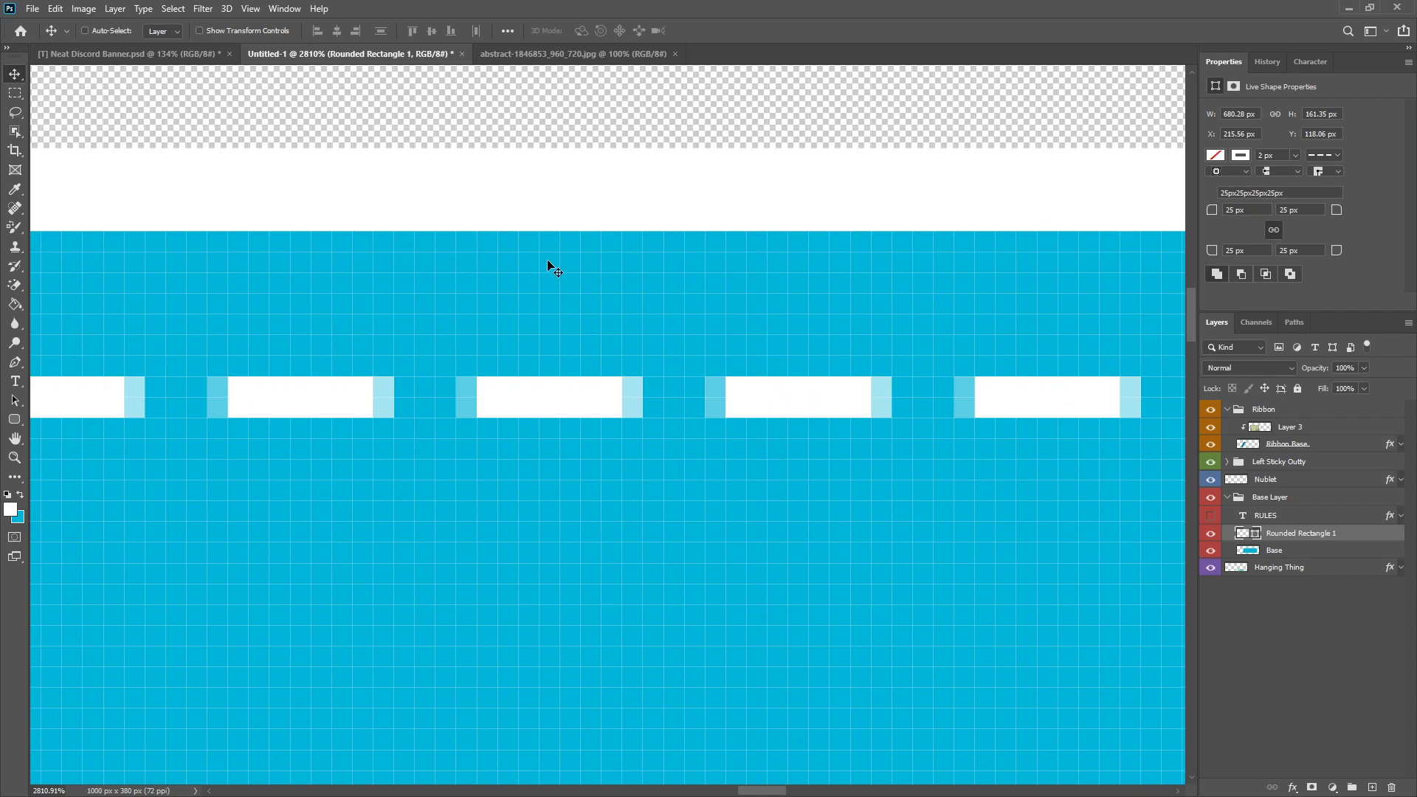
{"action": "scroll", "coordinate": [551, 268], "scroll_direction": "down", "scroll_amount": 9}
{"action": "scroll", "coordinate": [1098, 431], "scroll_direction": "up", "scroll_amount": 8}
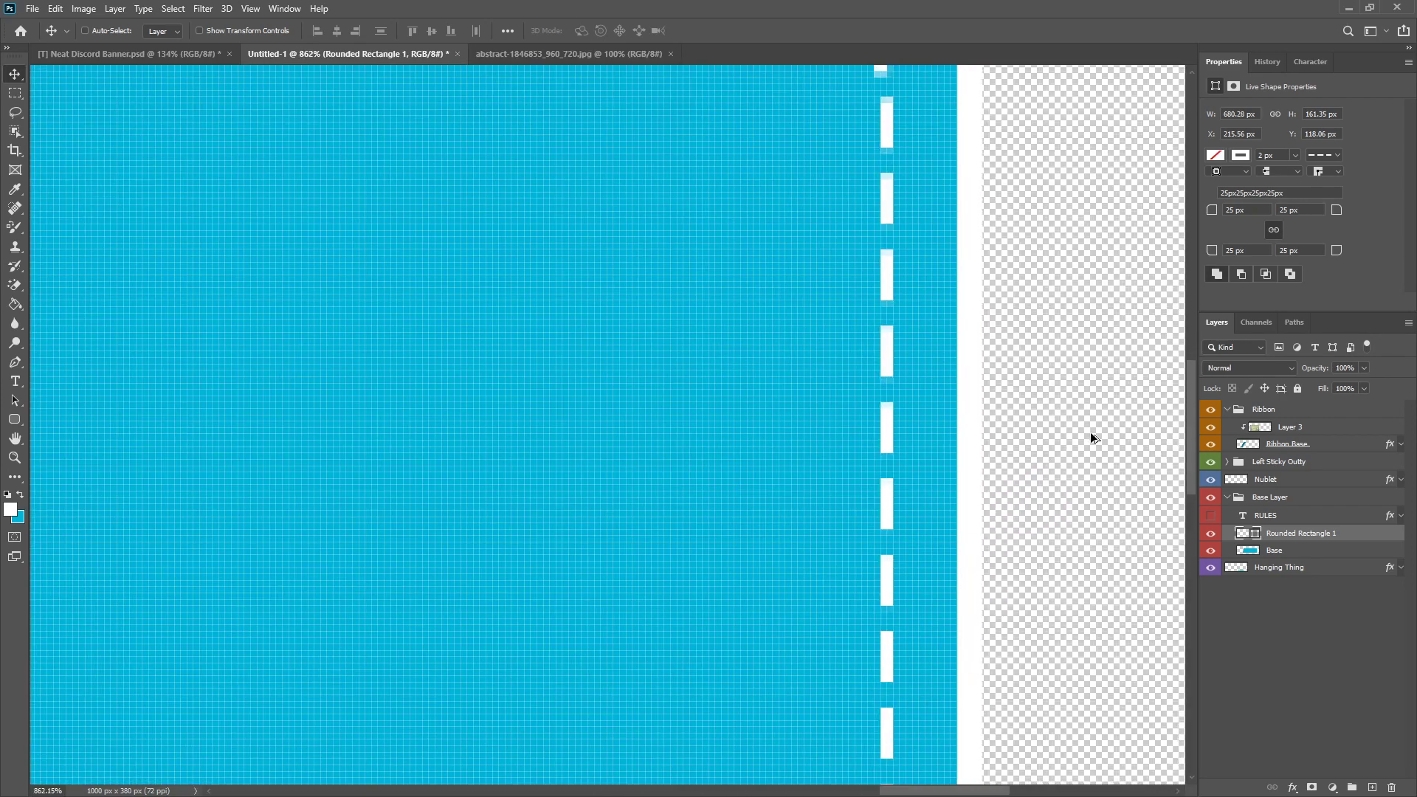
{"action": "scroll", "coordinate": [734, 392], "scroll_direction": "up", "scroll_amount": 3}
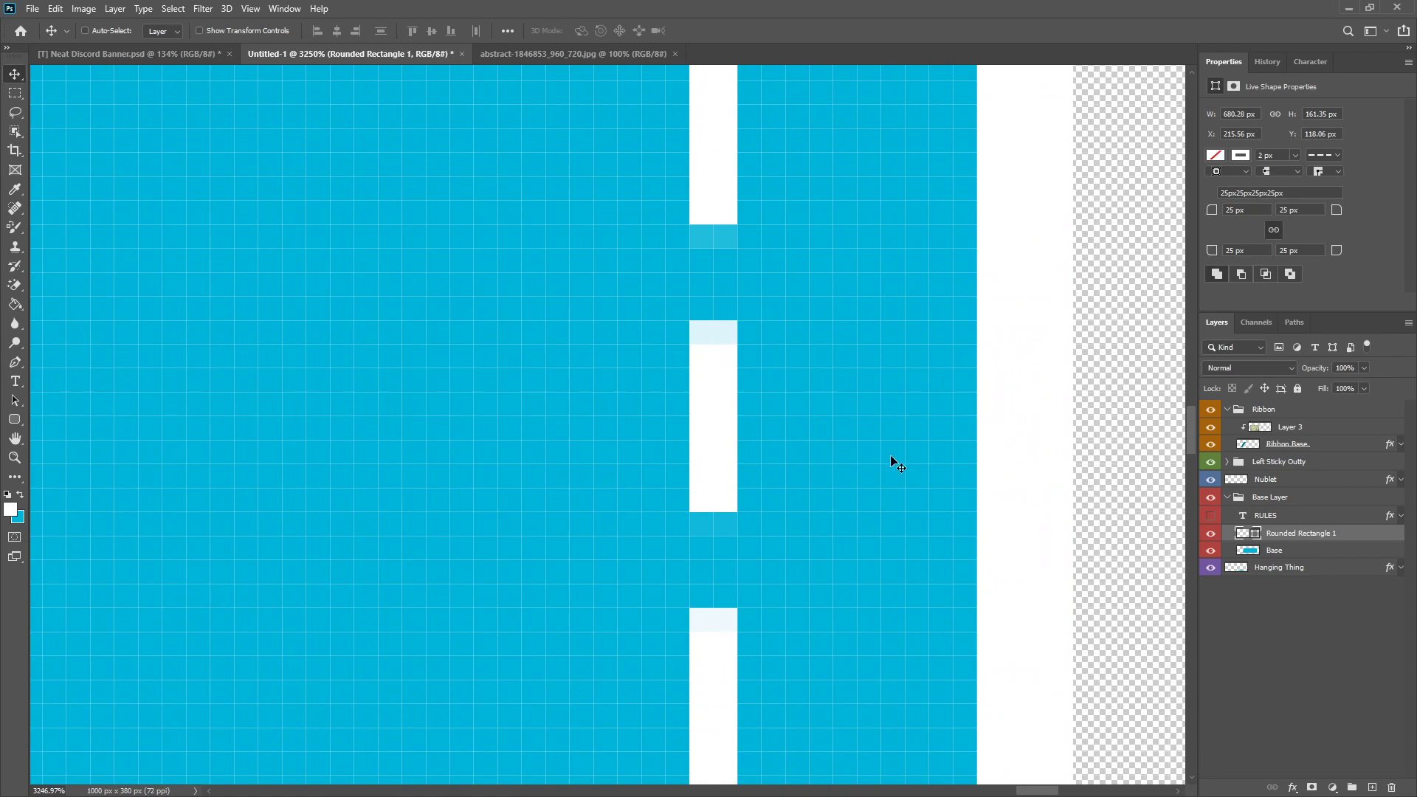
{"action": "scroll", "coordinate": [791, 464], "scroll_direction": "up", "scroll_amount": 3}
{"action": "left_click_drag", "start_coordinate": [608, 433], "coordinate": [784, 430]}
{"action": "scroll", "coordinate": [785, 429], "scroll_direction": "down", "scroll_amount": 4}
{"action": "scroll", "coordinate": [950, 465], "scroll_direction": "up", "scroll_amount": 2}
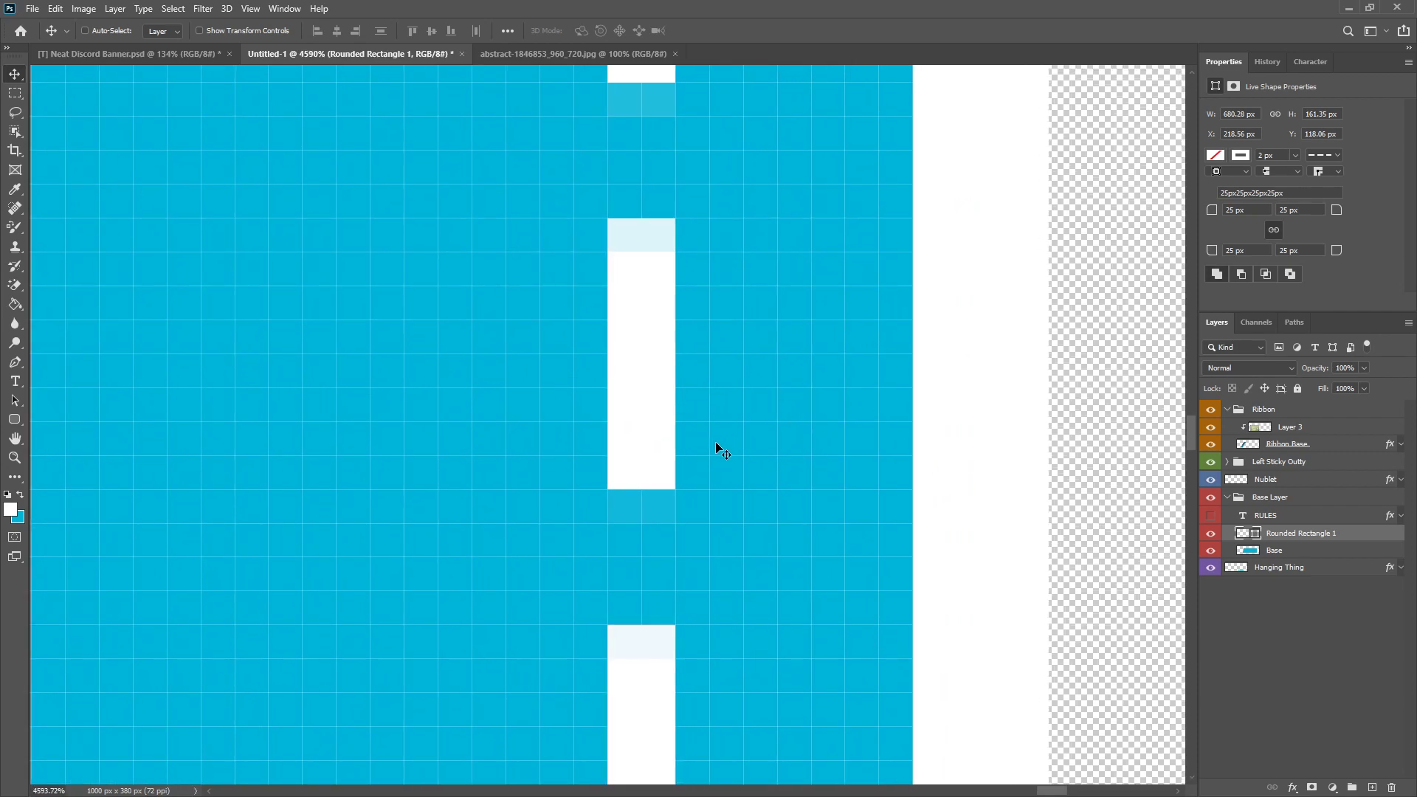
{"action": "scroll", "coordinate": [604, 530], "scroll_direction": "down", "scroll_amount": 6}
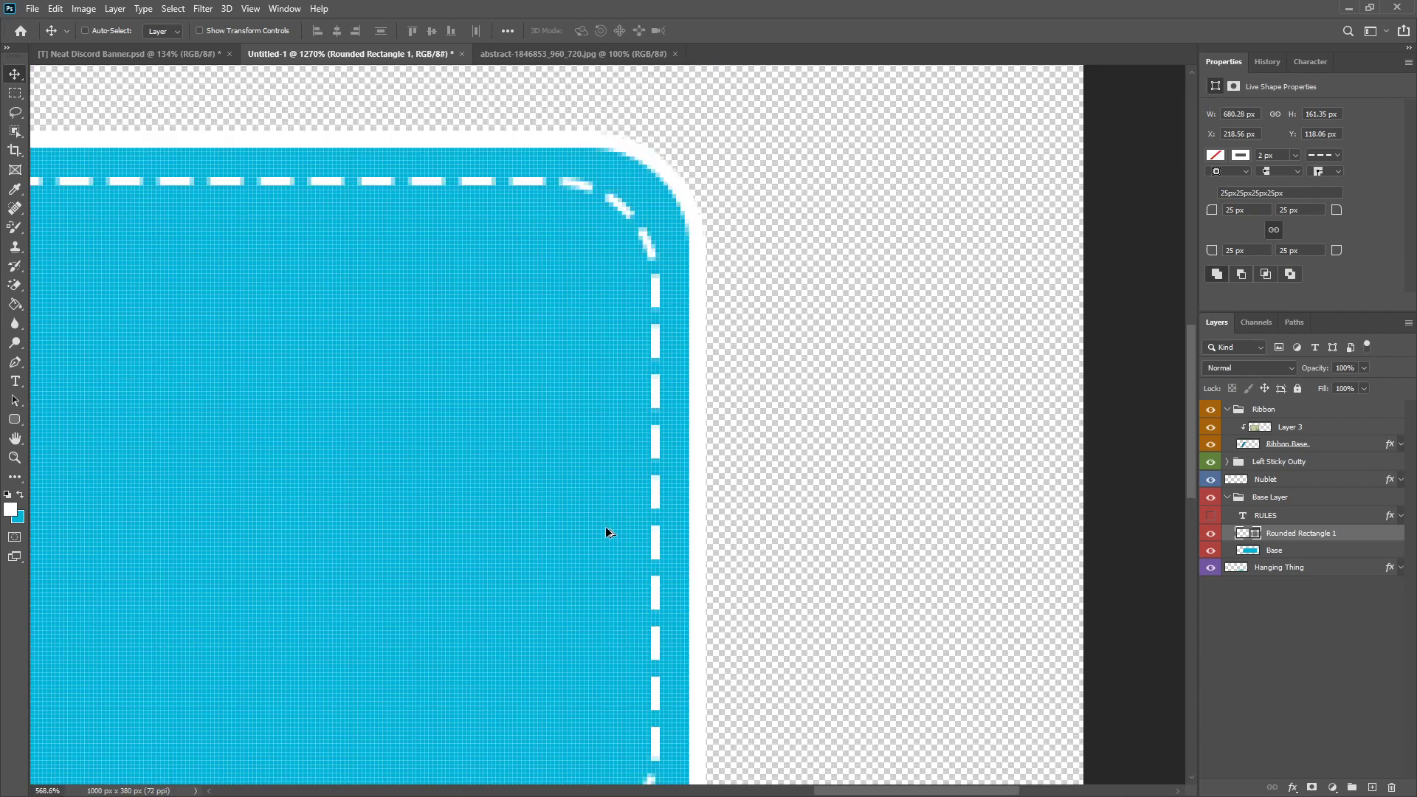
{"action": "scroll", "coordinate": [605, 532], "scroll_direction": "down", "scroll_amount": 3}
{"action": "scroll", "coordinate": [716, 435], "scroll_direction": "up", "scroll_amount": 2}
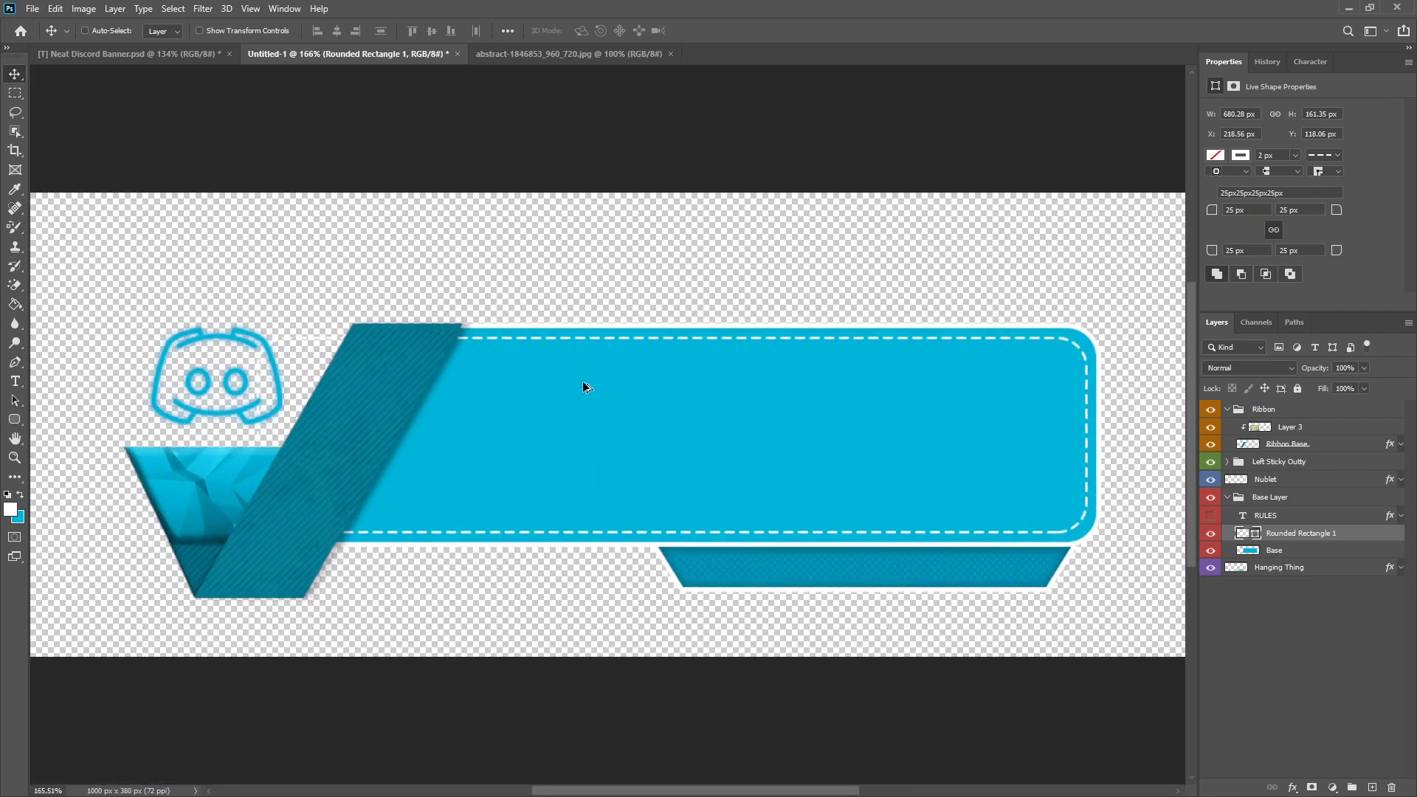
Step: Rasterize the dashed rectangle layer, delete its part on the logo side of the ribbon with a rectangular selection, and deselect
{"action": "right_click", "coordinate": [1292, 534]}
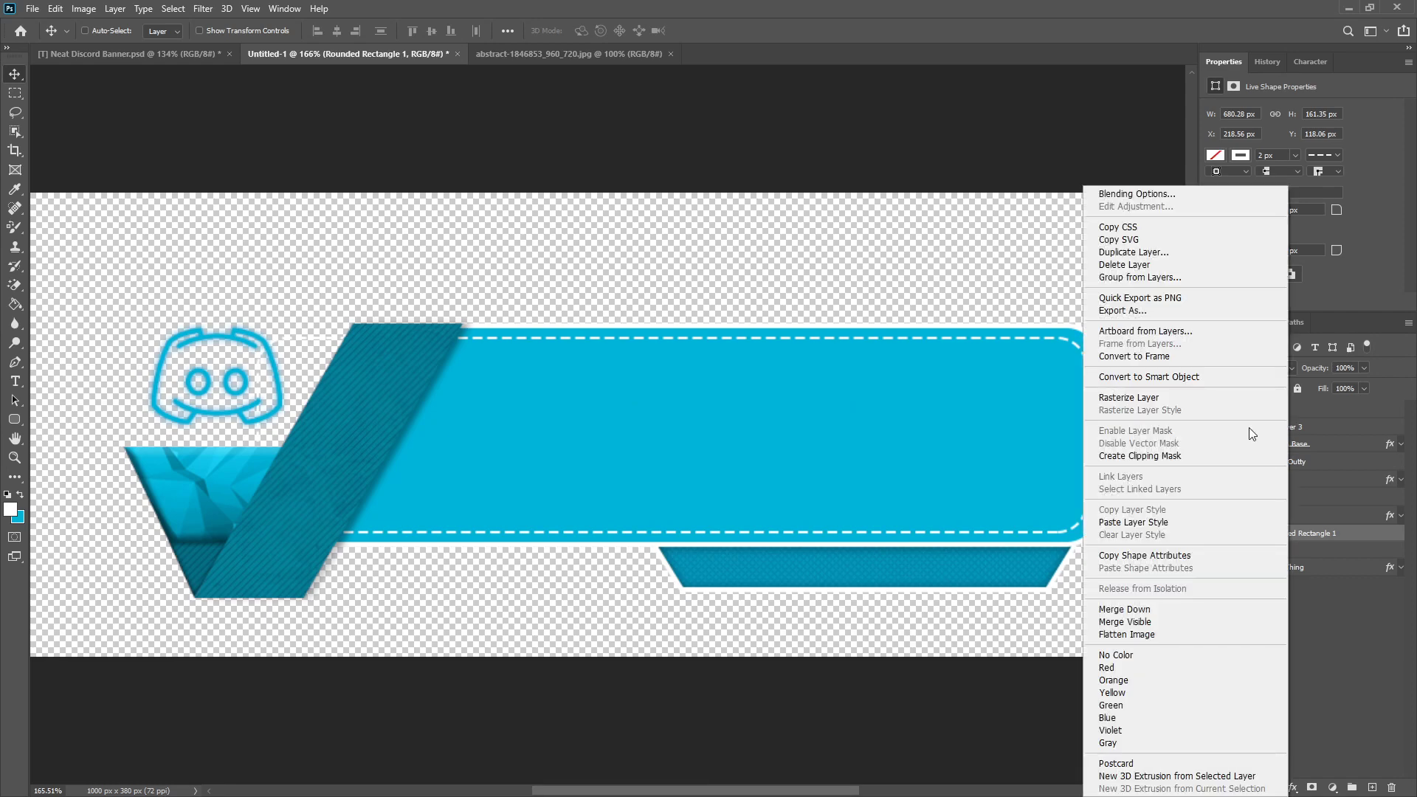
{"action": "left_click", "coordinate": [1150, 399]}
{"action": "key", "text": "m"}
{"action": "left_click_drag", "start_coordinate": [109, 251], "coordinate": [316, 647]}
{"action": "key", "text": "ctrl+d"}
Step: Clean up leftover dashes around the ribbon's upper and lower ends using lasso and rectangular selections, and deselect
{"action": "left_click", "coordinate": [14, 112]}
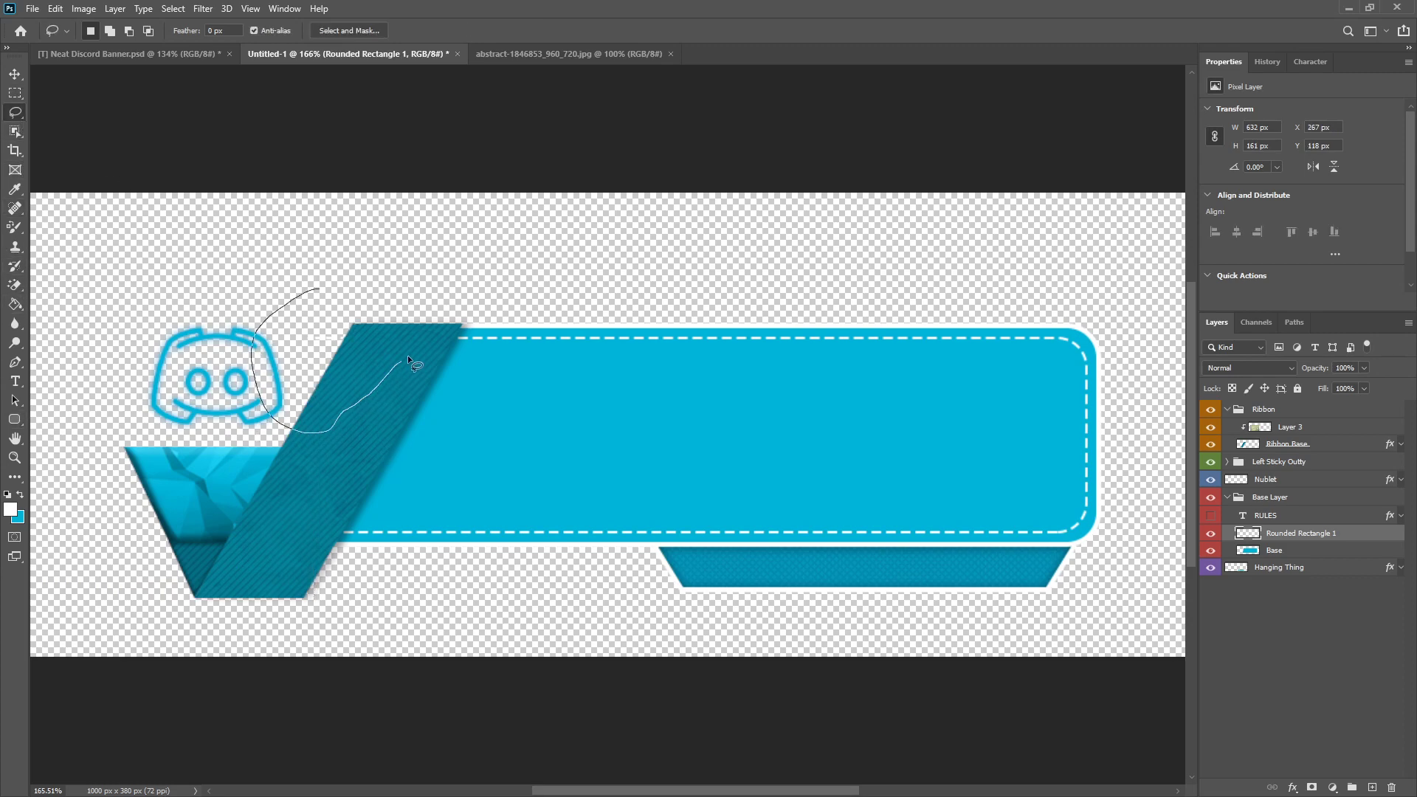
{"action": "mouse_move", "coordinate": [454, 319]}
{"action": "left_mouse_down"}
{"action": "mouse_move", "coordinate": [402, 283]}
{"action": "mouse_move", "coordinate": [321, 285]}
{"action": "left_mouse_up"}
{"action": "left_click", "coordinate": [15, 93]}
{"action": "right_click", "coordinate": [467, 300]}
{"action": "left_click", "coordinate": [502, 313]}
{"action": "key", "text": "ctrl+minus"}
{"action": "key", "text": "ctrl+minus"}
{"action": "scroll", "coordinate": [545, 471], "scroll_direction": "up", "scroll_amount": 5}
{"action": "left_click_drag", "start_coordinate": [167, 477], "coordinate": [336, 647]}
{"action": "left_click", "coordinate": [534, 377]}
{"action": "scroll", "coordinate": [587, 429], "scroll_direction": "down", "scroll_amount": 5}
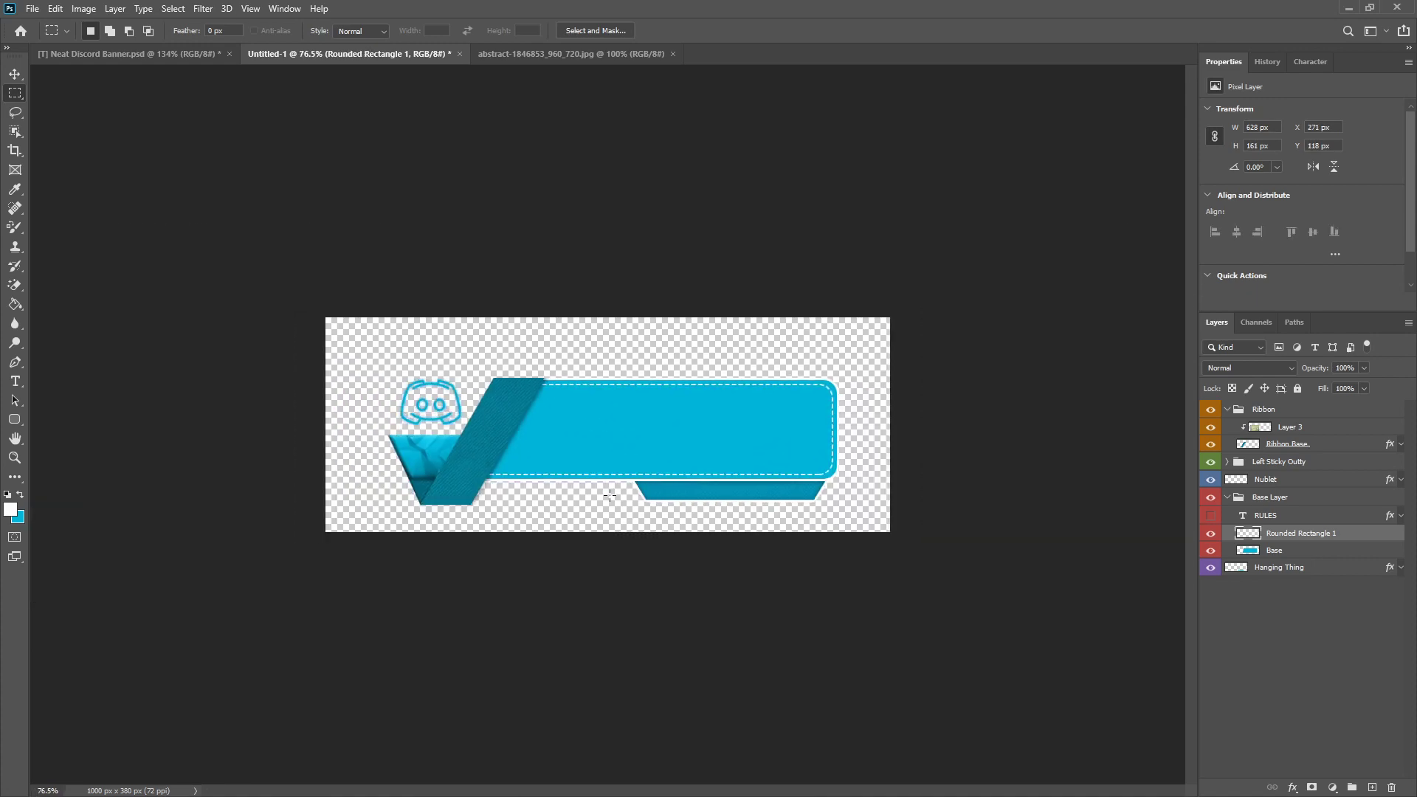
{"action": "scroll", "coordinate": [641, 461], "scroll_direction": "up", "scroll_amount": 5}
{"action": "scroll", "coordinate": [777, 431], "scroll_direction": "down", "scroll_amount": 2}
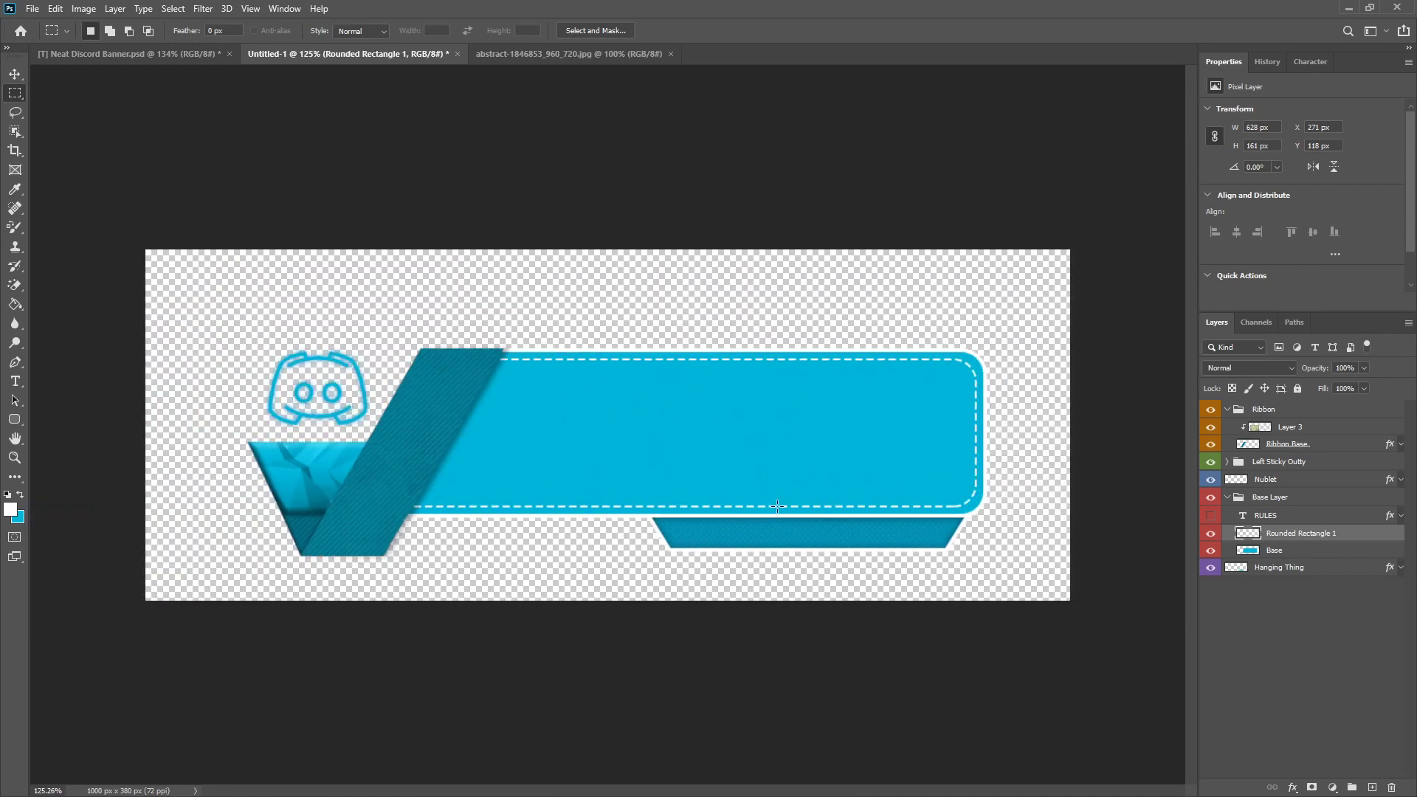
{"action": "scroll", "coordinate": [776, 504], "scroll_direction": "down", "scroll_amount": 2}
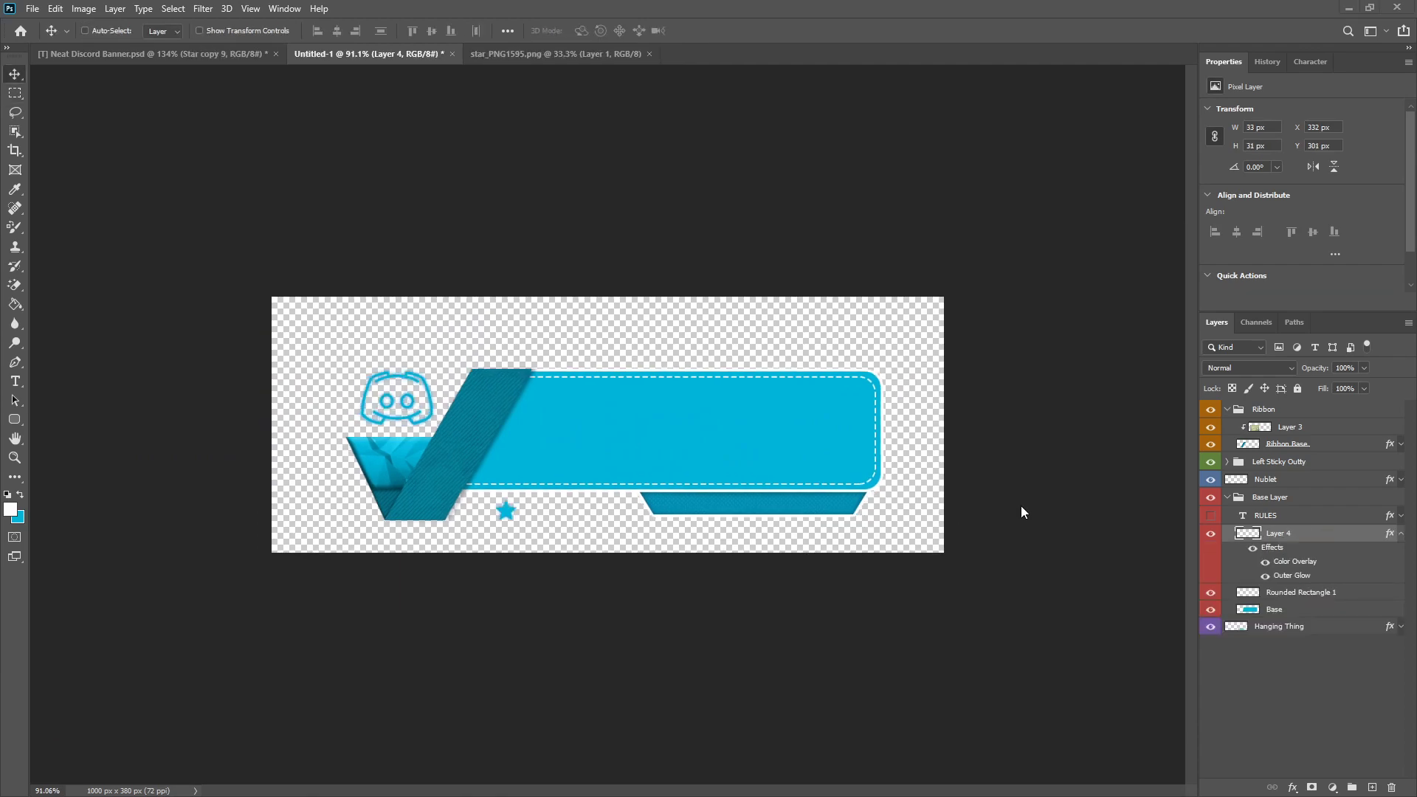
Step: View the black star source image star_PNG1595.png and return to the Untitled-1 banner document
{"action": "scroll", "coordinate": [487, 506], "scroll_direction": "up", "scroll_amount": 4}
{"action": "scroll", "coordinate": [427, 511], "scroll_direction": "down", "scroll_amount": 2}
{"action": "left_click", "coordinate": [533, 57]}
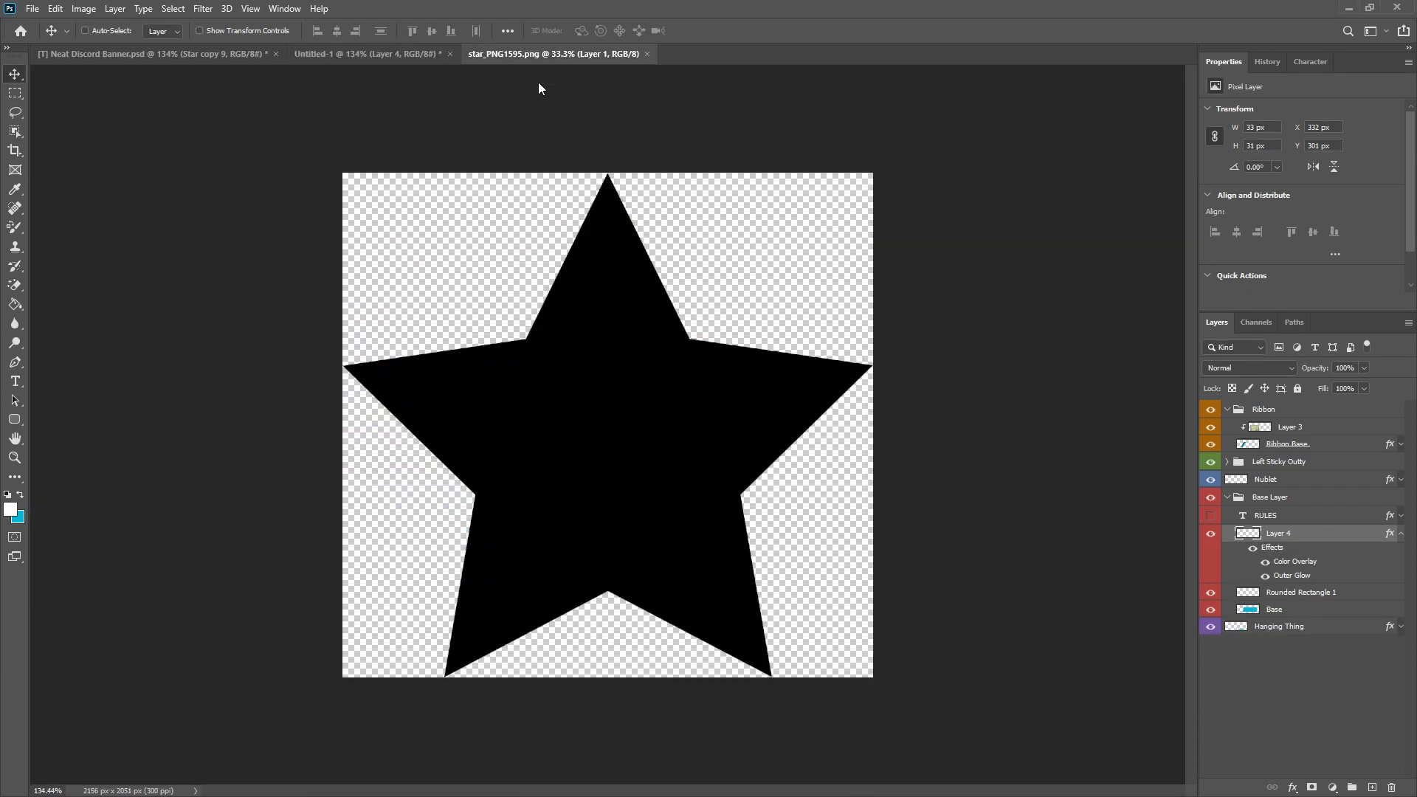
{"action": "left_click", "coordinate": [393, 55]}
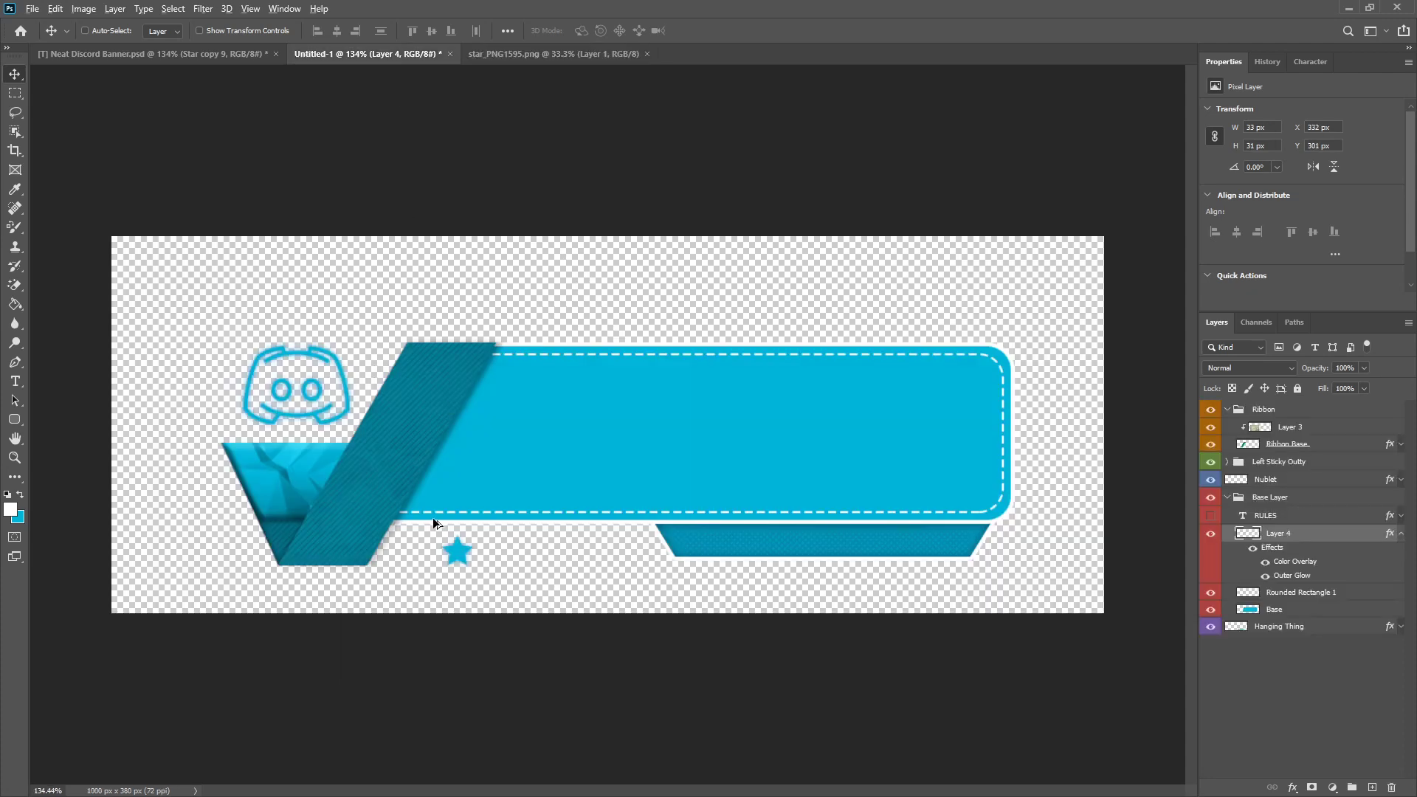
{"action": "scroll", "coordinate": [409, 554], "scroll_direction": "up", "scroll_amount": 5}
{"action": "scroll", "coordinate": [386, 589], "scroll_direction": "down", "scroll_amount": 5}
{"action": "key", "text": "ctrl+t"}
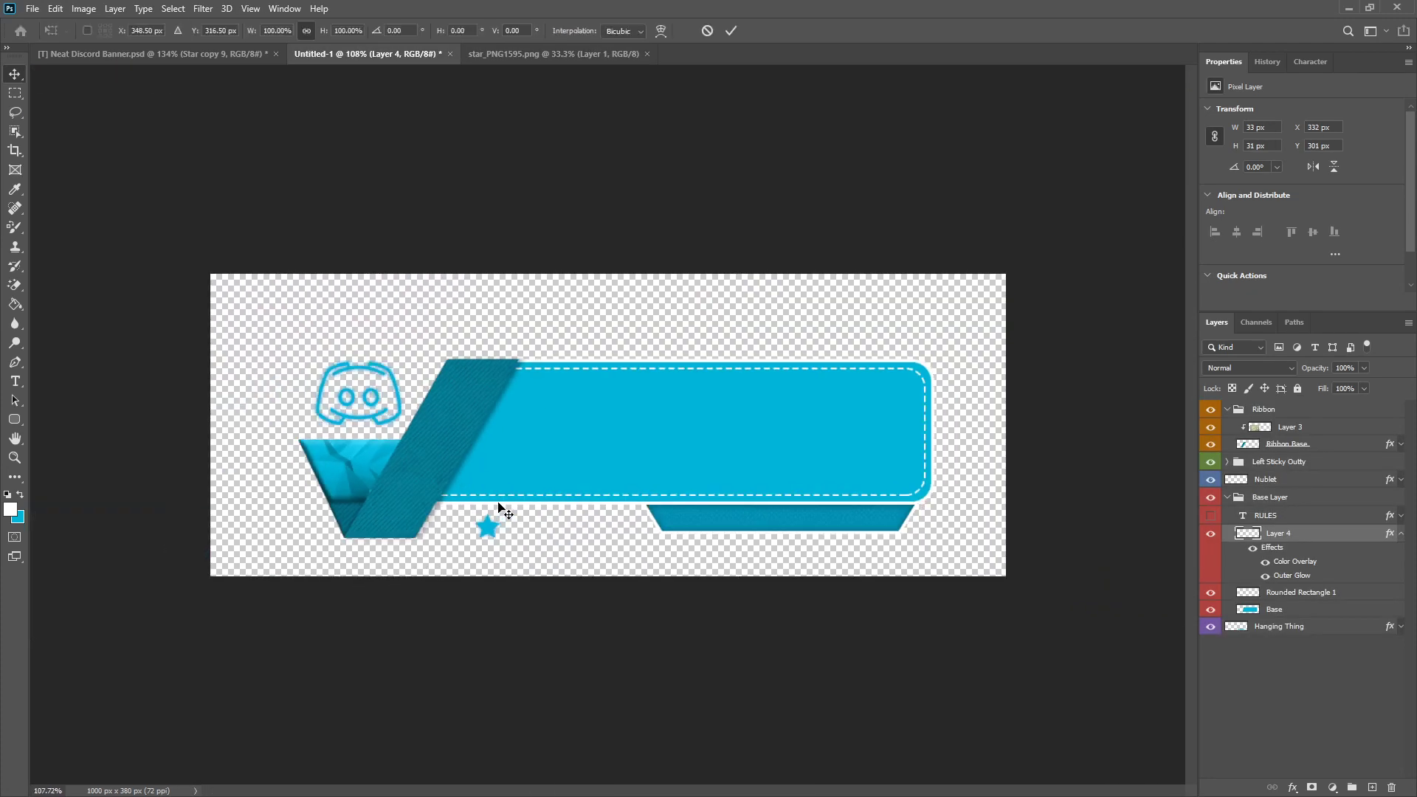
{"action": "left_click", "coordinate": [708, 31]}
{"action": "scroll", "coordinate": [413, 566], "scroll_direction": "up", "scroll_amount": 5}
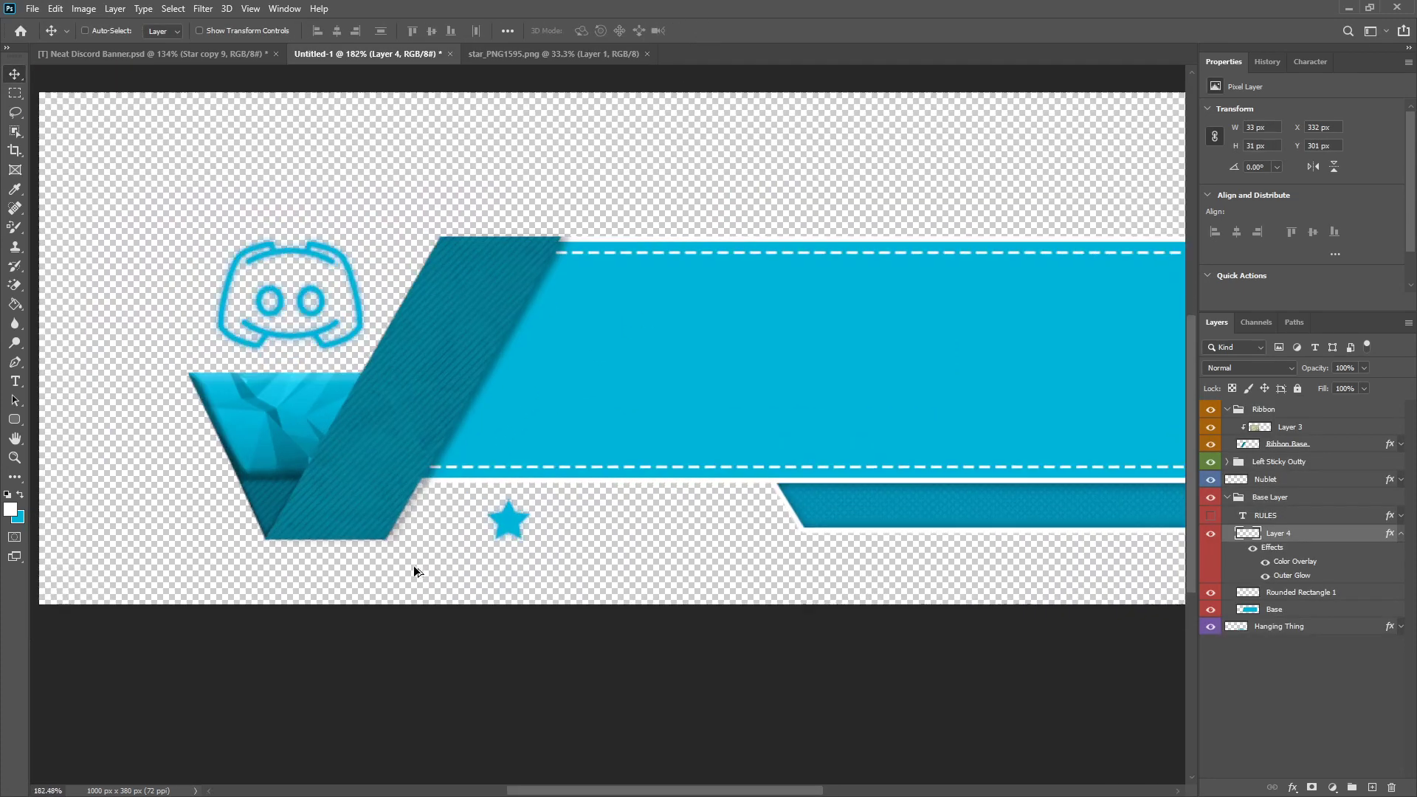
Step: Move the glowing star to just beside the ribbon's lower end, under the panel, at about X 290 px, Y 298 px
{"action": "scroll", "coordinate": [414, 600], "scroll_direction": "down", "scroll_amount": 5}
{"action": "scroll", "coordinate": [422, 530], "scroll_direction": "up", "scroll_amount": 5}
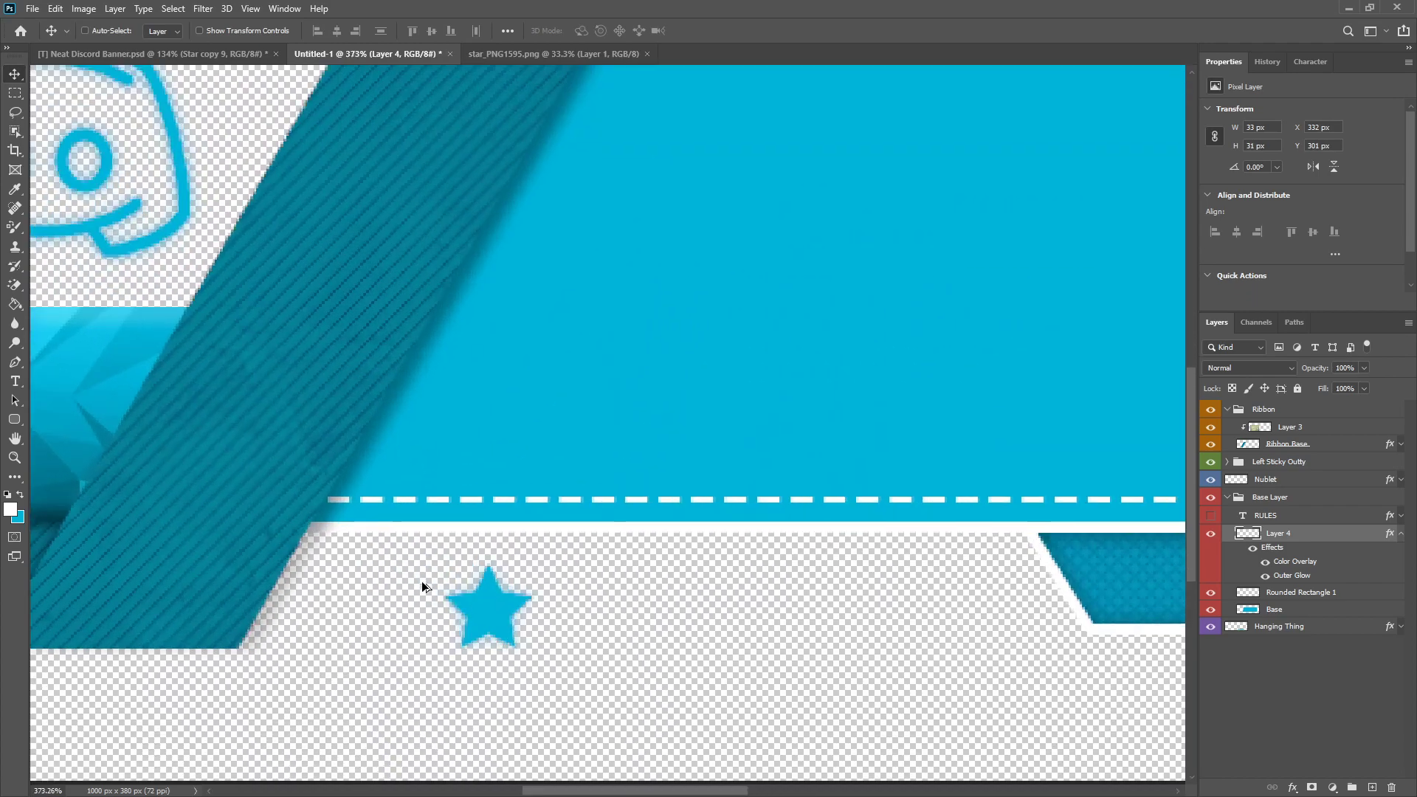
{"action": "left_click_drag", "start_coordinate": [478, 604], "coordinate": [359, 594]}
{"action": "scroll", "coordinate": [815, 578], "scroll_direction": "down", "scroll_amount": 3}
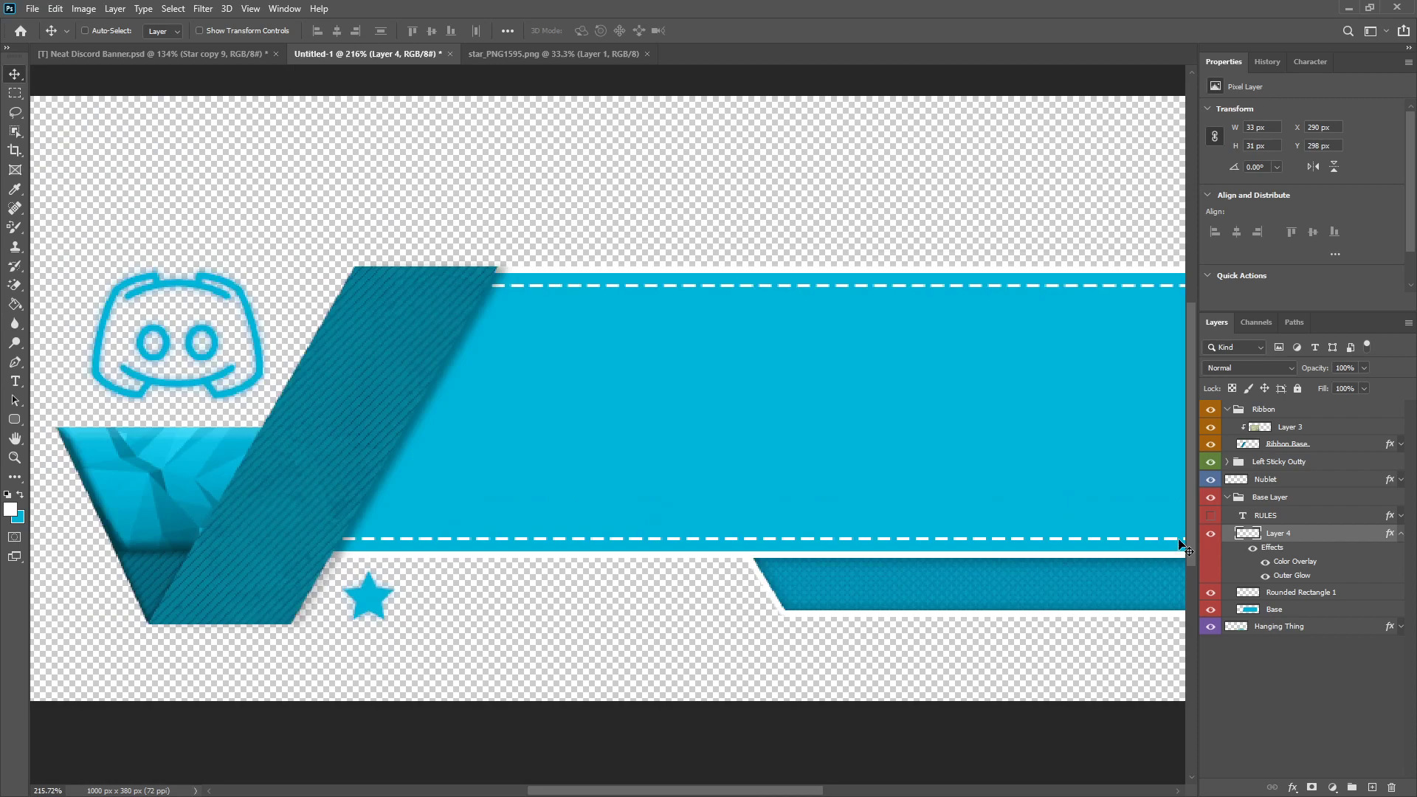
Step: Review the star layer's Color Overlay and Outer Glow settings in its layer style
{"action": "right_click", "coordinate": [1305, 541]}
{"action": "left_click", "coordinate": [1230, 194]}
{"action": "left_click", "coordinate": [847, 409]}
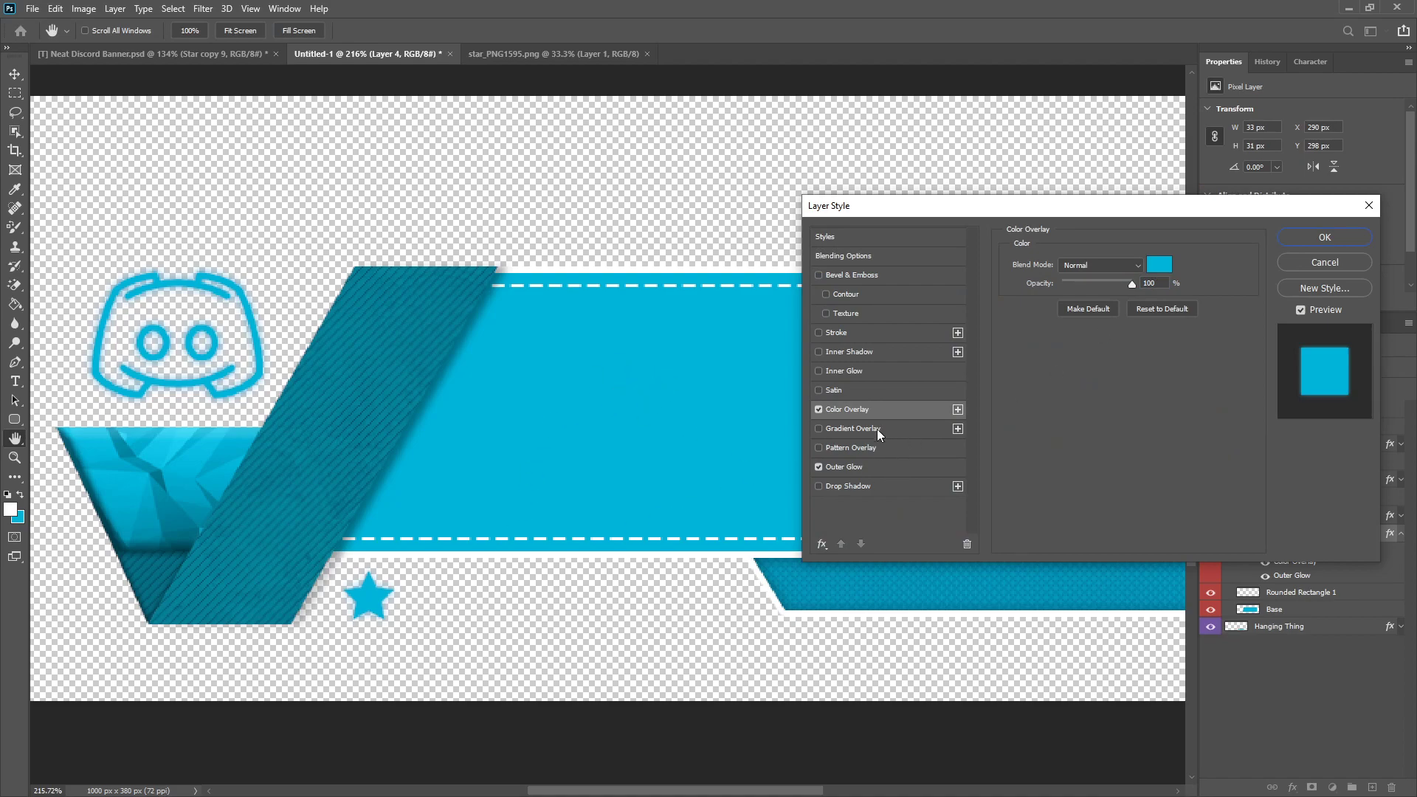
{"action": "left_click", "coordinate": [848, 472]}
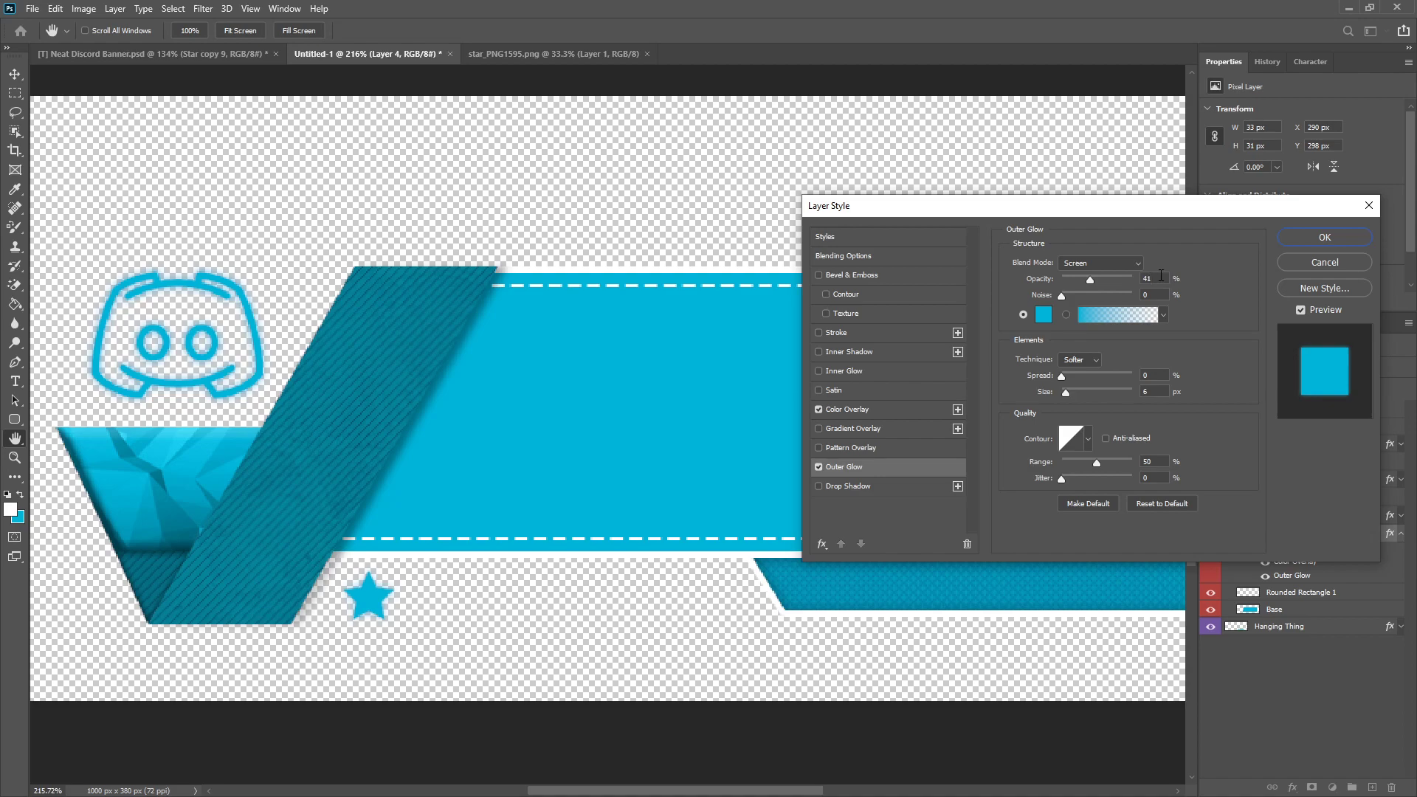
{"action": "left_click", "coordinate": [1308, 242]}
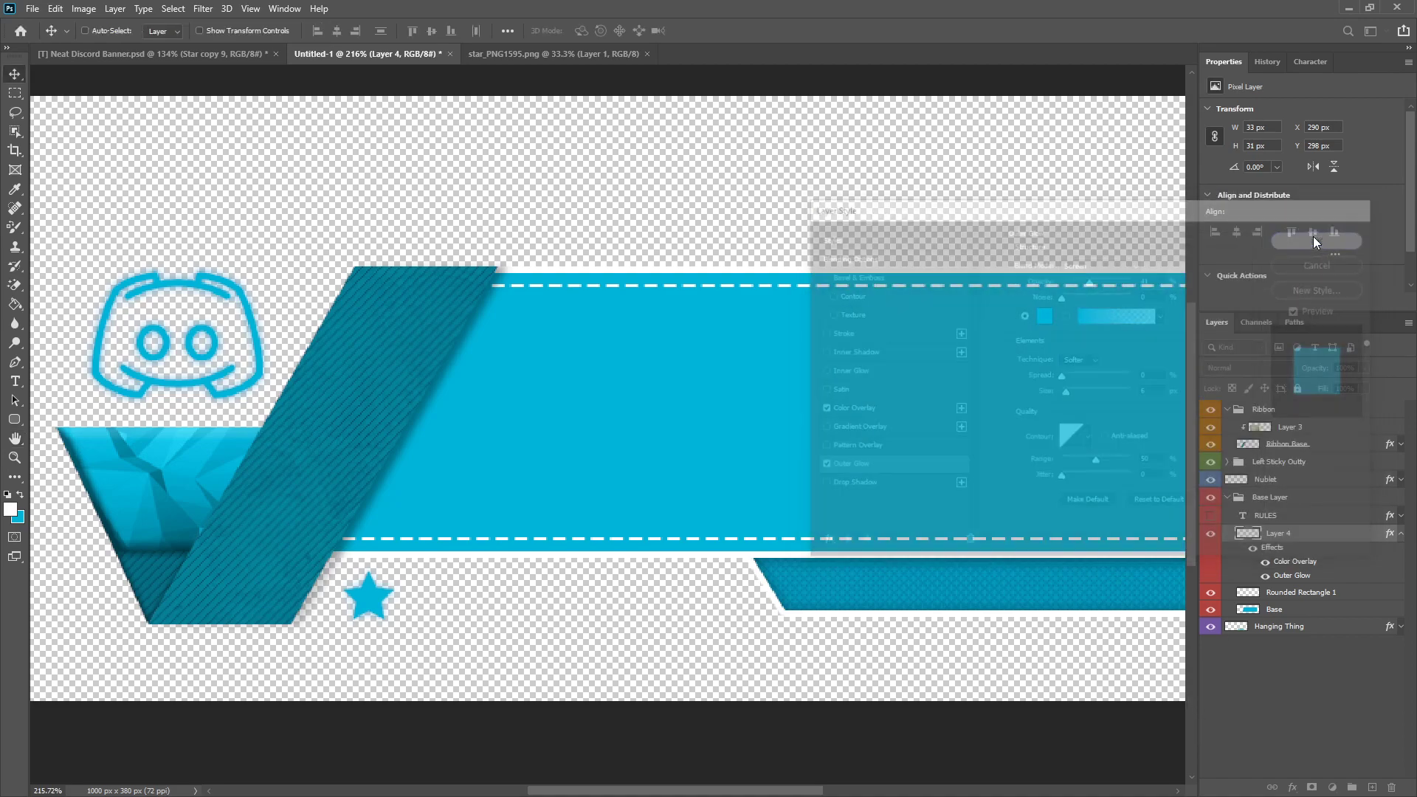
Step: Rename the star layer as Star, collapse its effects, and put it in a new group named Stars
{"action": "double_click", "coordinate": [1281, 533]}
{"action": "type", "text": "Star"}
{"action": "key", "text": "Return"}
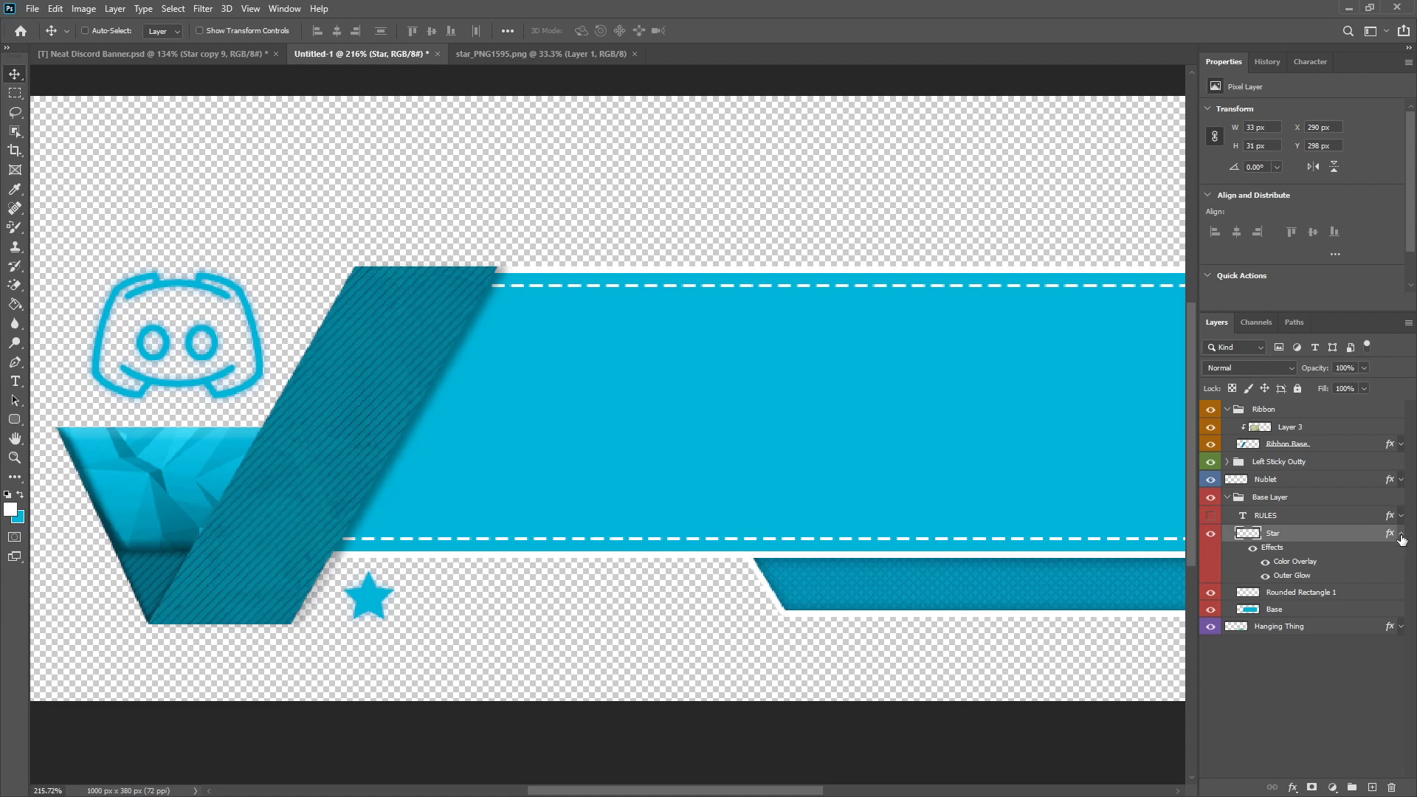
{"action": "left_click", "coordinate": [1401, 534]}
{"action": "key", "text": "ctrl+g"}
{"action": "double_click", "coordinate": [1268, 533]}
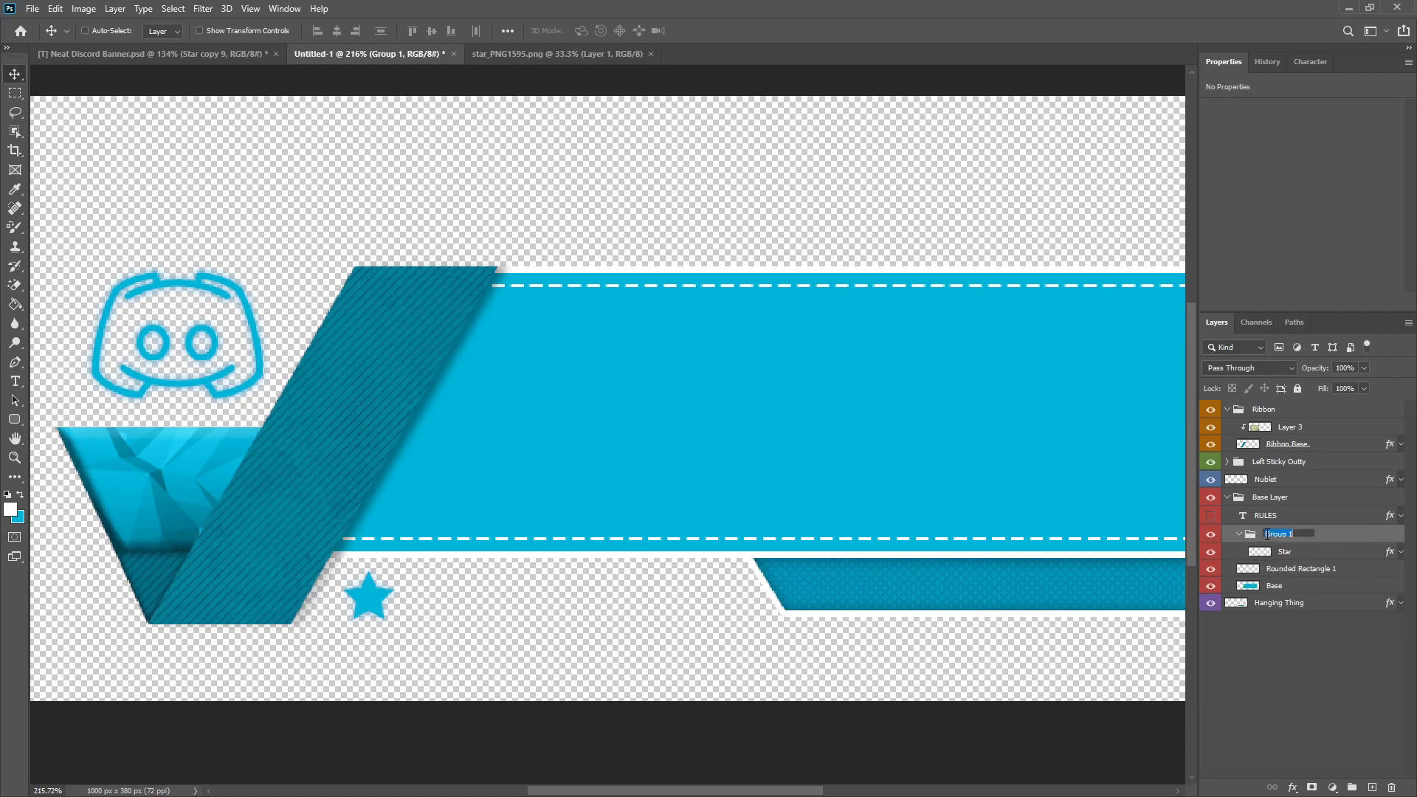
{"action": "type", "text": "Stars"}
{"action": "key", "text": "Return"}
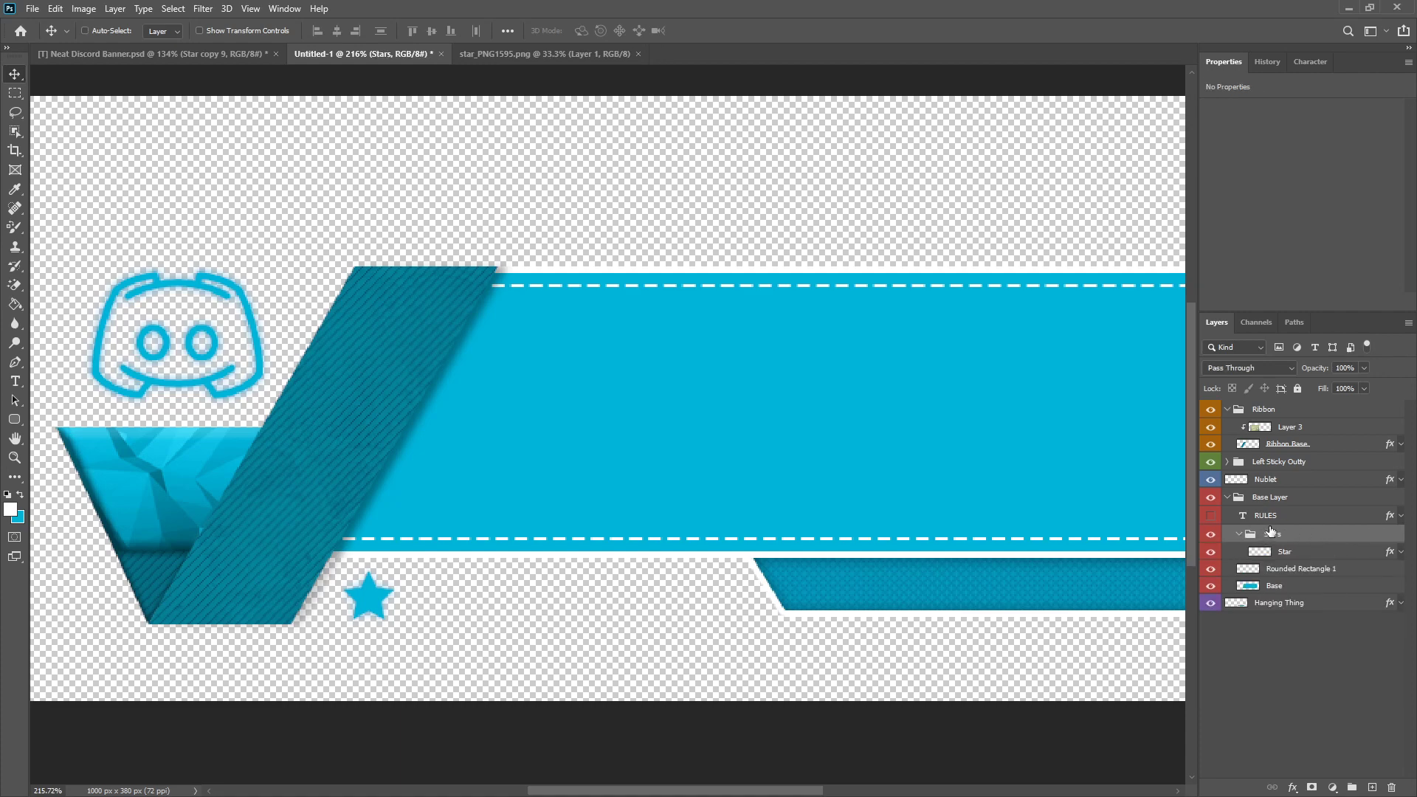
Step: Identify the dashed outline layer Rounded Rectangle 1 and rename it as White Border
{"action": "left_click", "coordinate": [1212, 569]}
{"action": "double_click", "coordinate": [1292, 569]}
{"action": "type", "text": "White"}
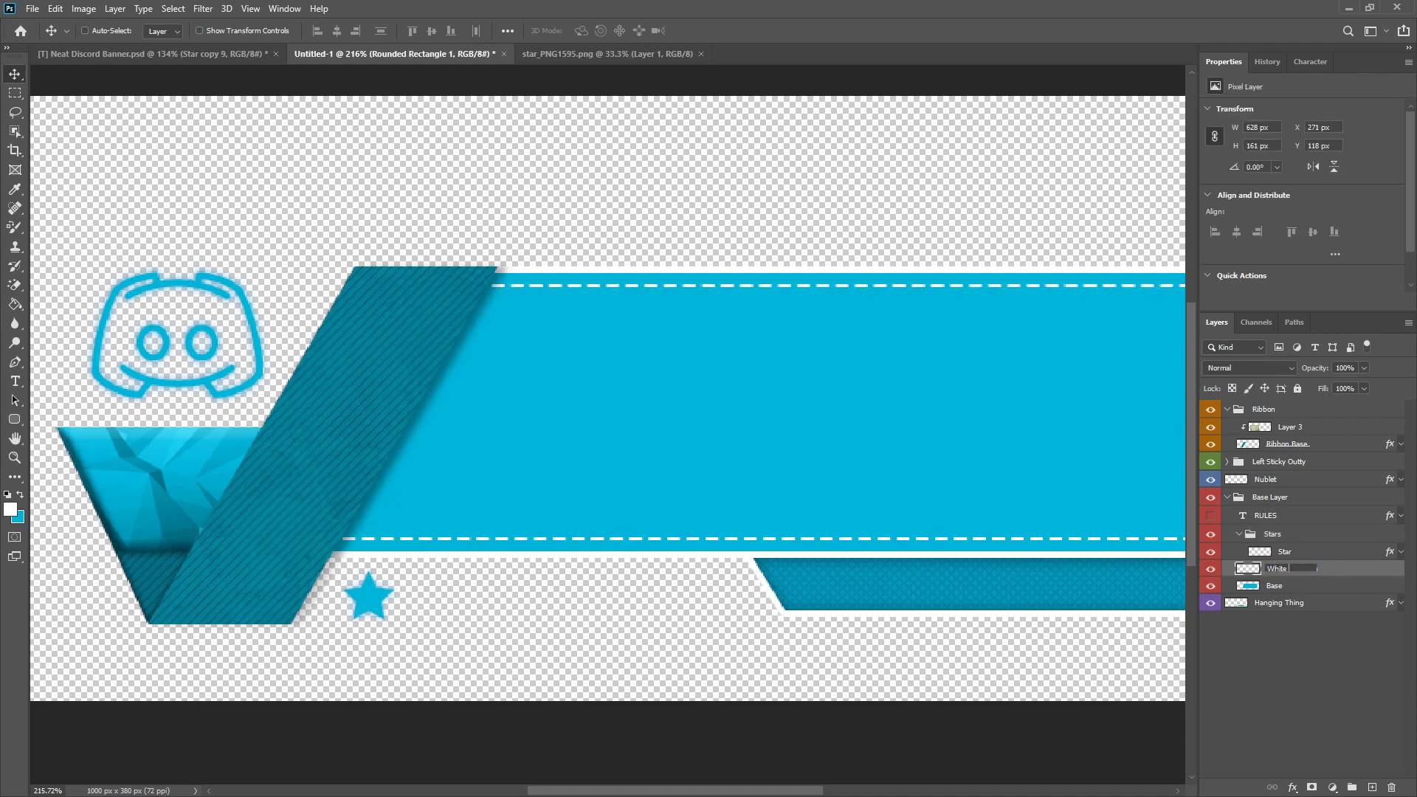
{"action": "type", "text": " Border"}
{"action": "key", "text": "Return"}
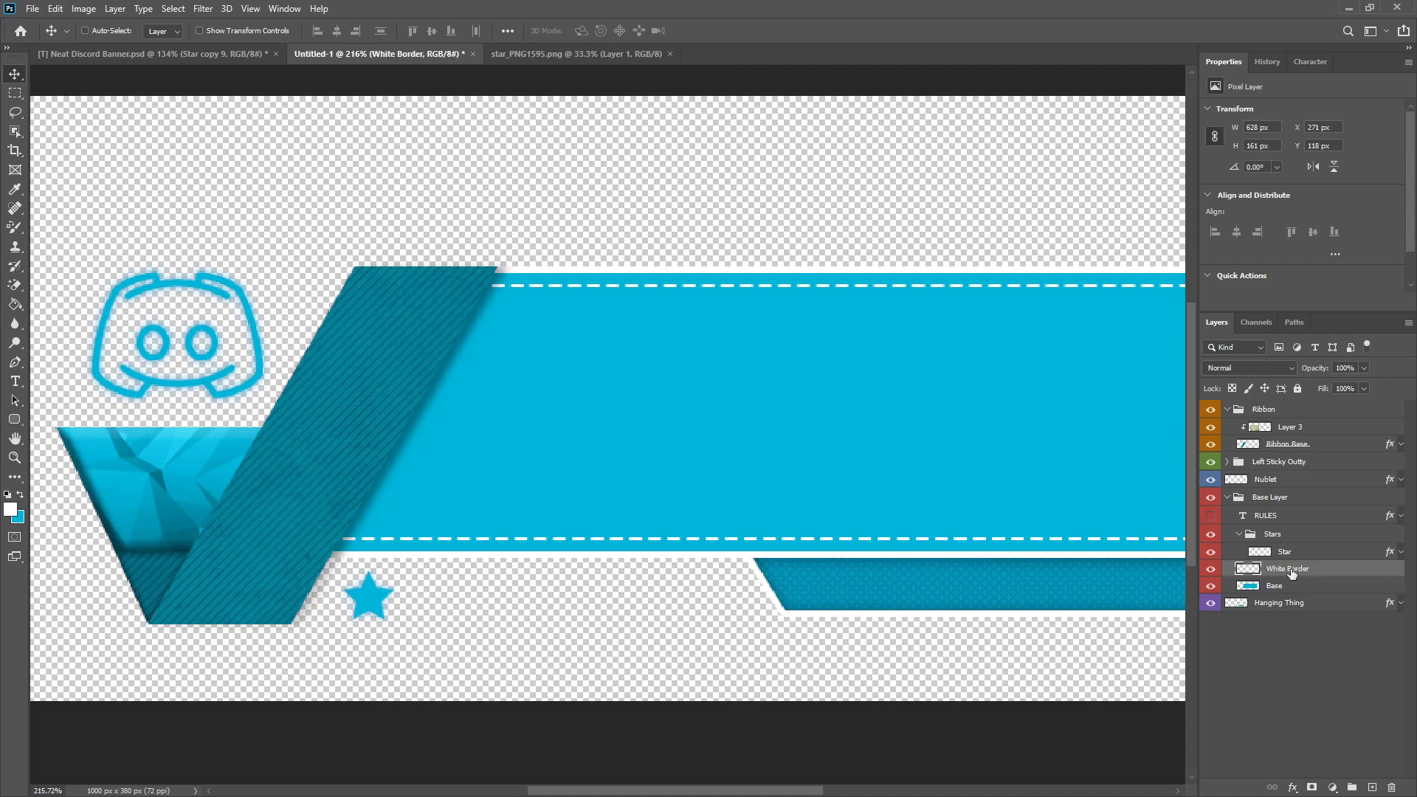
Step: Duplicate the star and move the original below the hanging trapezoid to about X 778 px, Y 343 px as a spare
{"action": "left_click", "coordinate": [1297, 550]}
{"action": "scroll", "coordinate": [388, 608], "scroll_direction": "up", "scroll_amount": 3}
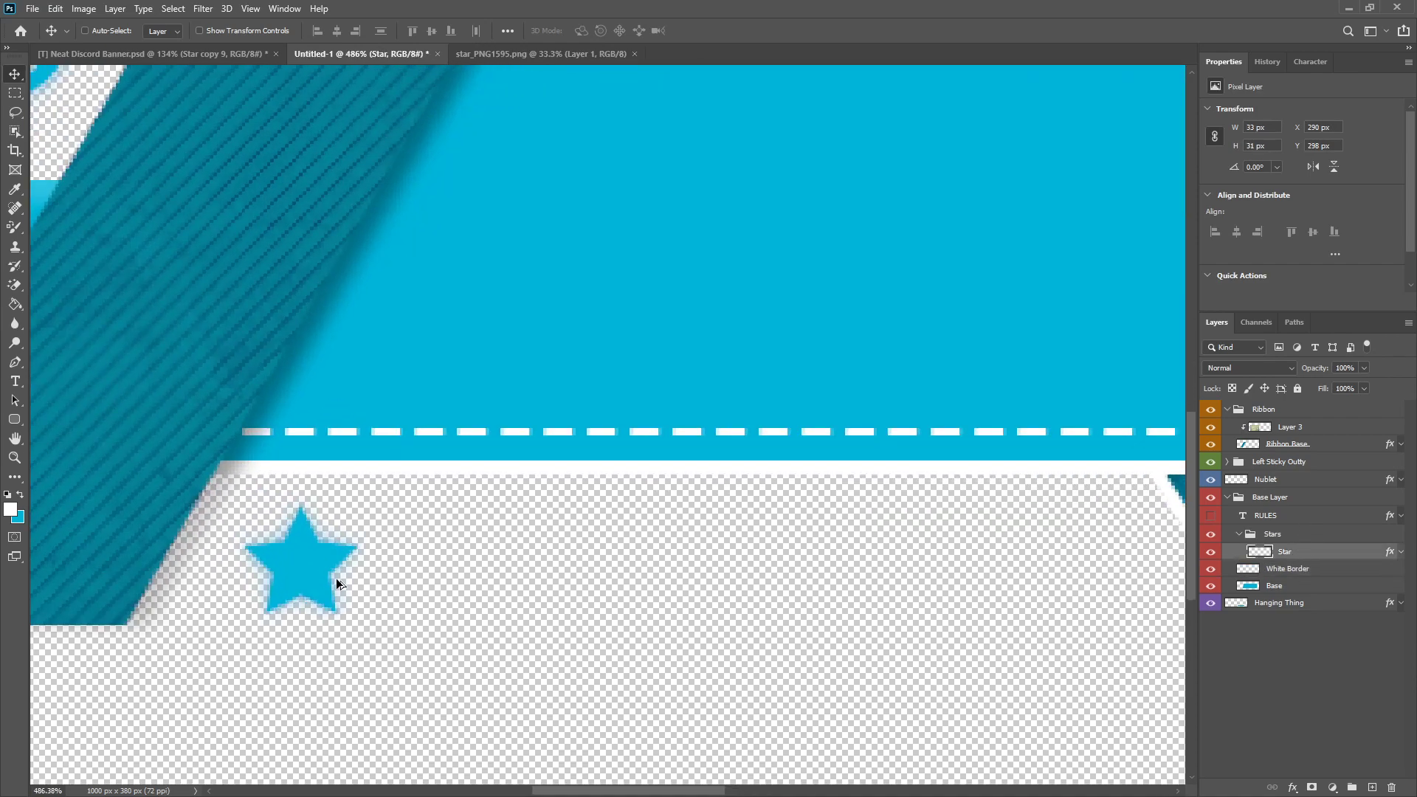
{"action": "scroll", "coordinate": [335, 578], "scroll_direction": "down", "scroll_amount": 3}
{"action": "scroll", "coordinate": [240, 536], "scroll_direction": "down", "scroll_amount": 1}
{"action": "key", "text": "ctrl+j"}
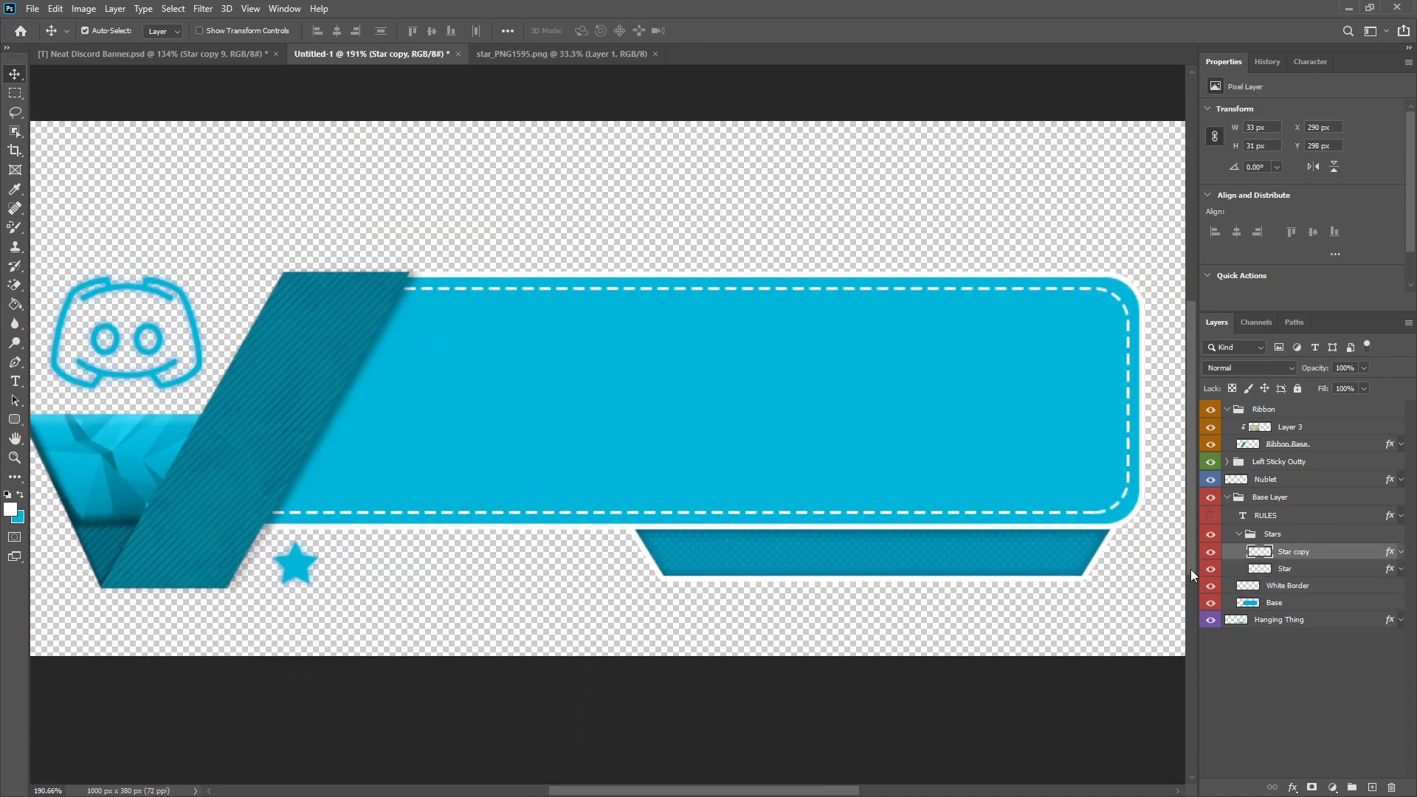
{"action": "left_click", "coordinate": [1211, 568]}
{"action": "left_click", "coordinate": [1275, 569]}
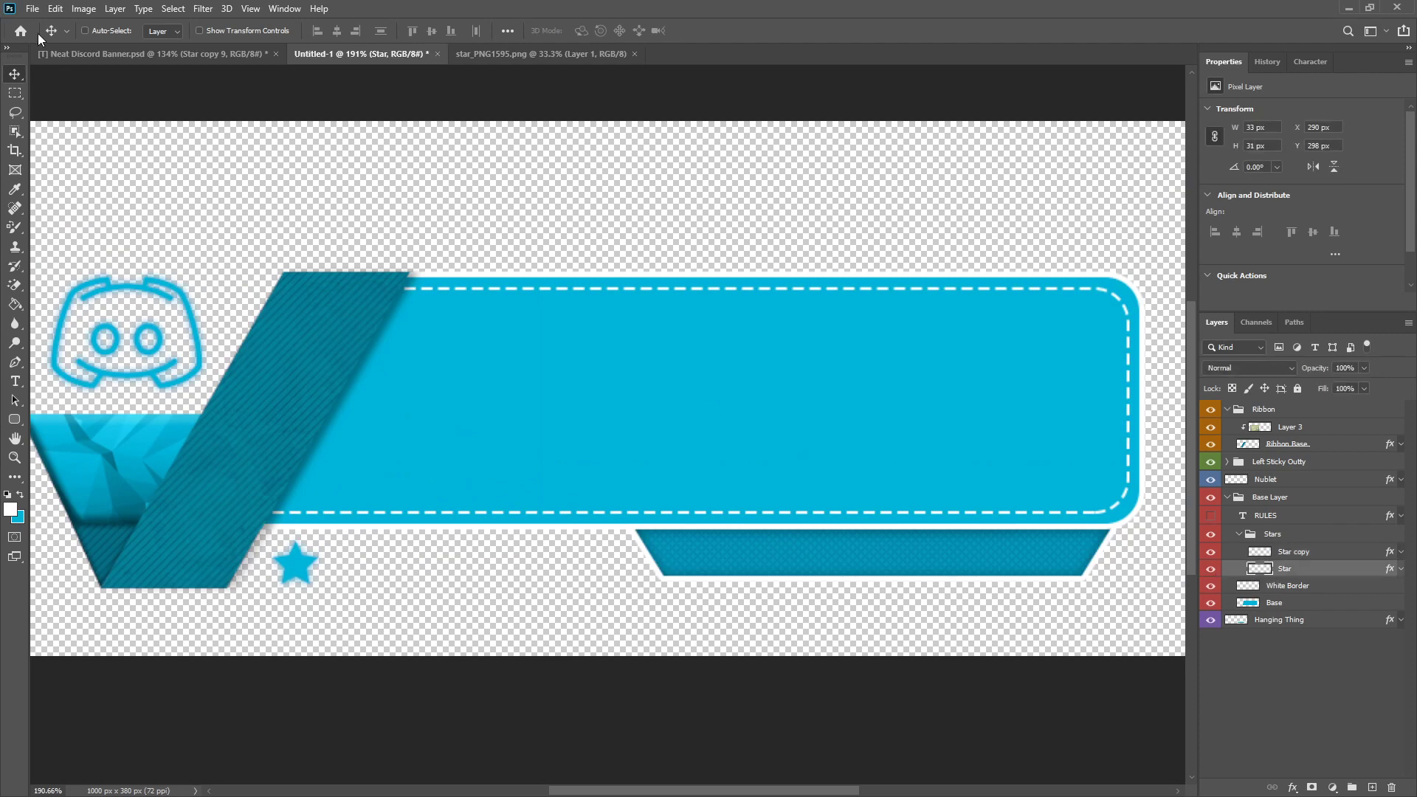
{"action": "left_click_drag", "start_coordinate": [367, 545], "coordinate": [1053, 606]}
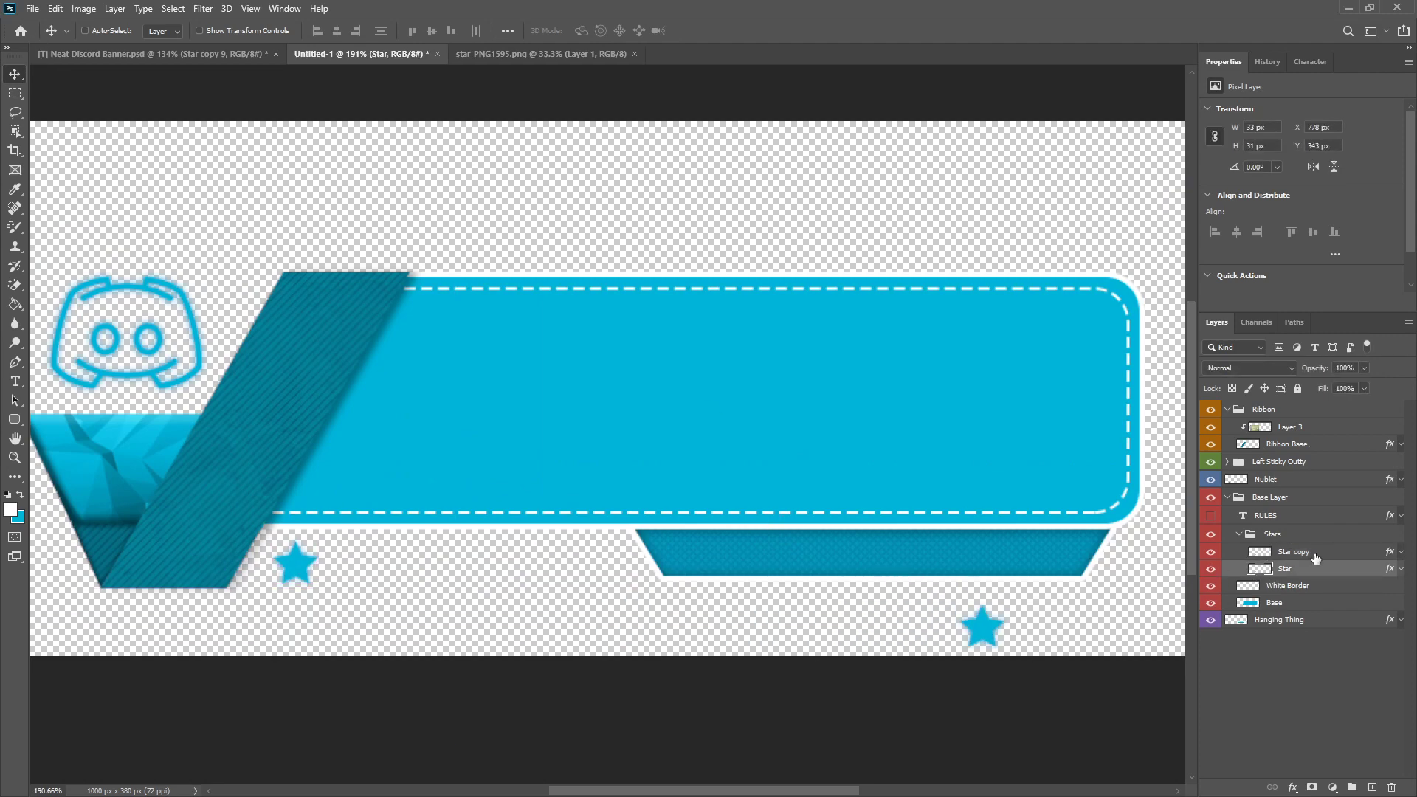
Step: Scale the star copy beside the ribbon to about 80%, rotate it about -11°, and move it closer to the ribbon
{"action": "left_click", "coordinate": [1315, 553]}
{"action": "scroll", "coordinate": [233, 583], "scroll_direction": "up", "scroll_amount": 4}
{"action": "key", "text": "ctrl+t"}
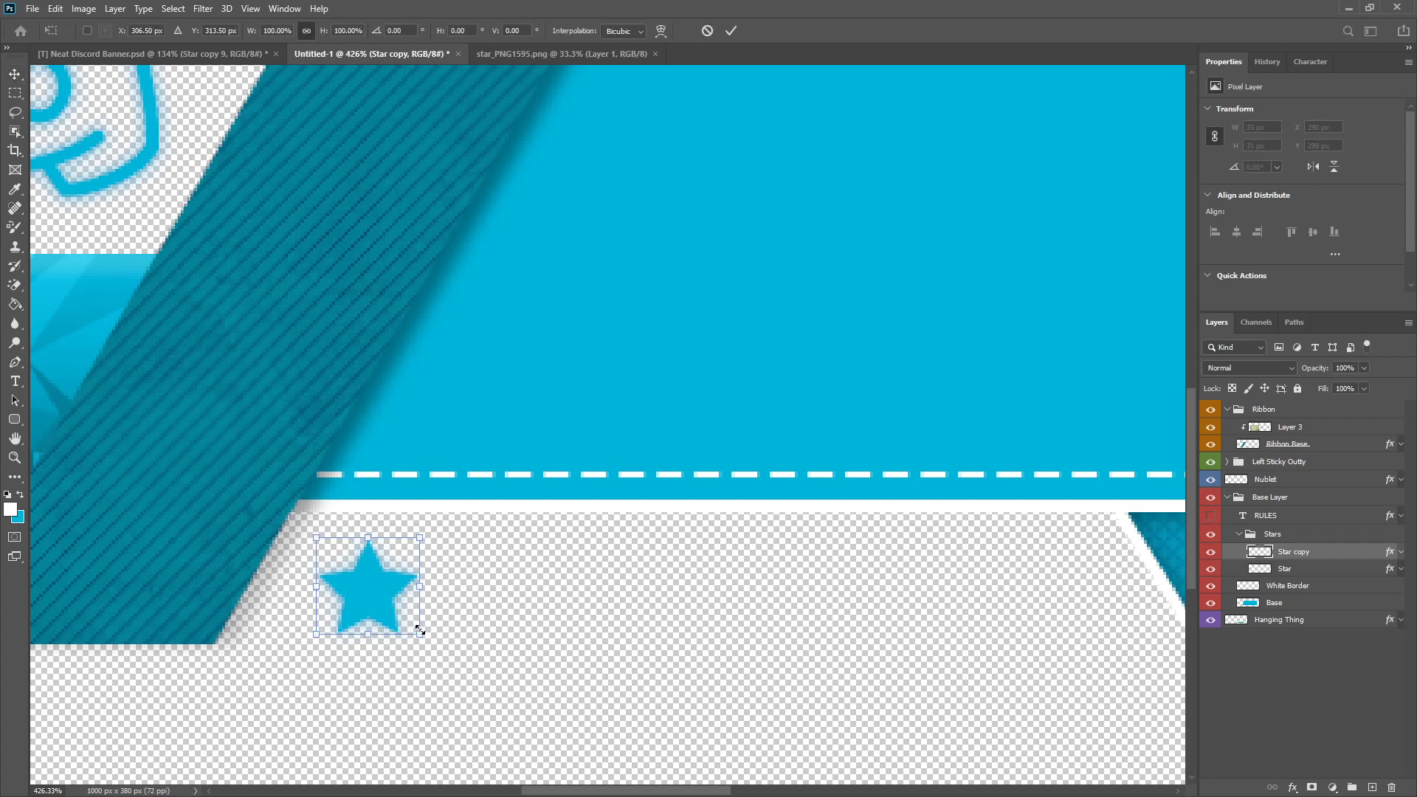
{"action": "left_click_drag", "start_coordinate": [420, 632], "coordinate": [396, 595]}
{"action": "left_click_drag", "start_coordinate": [421, 538], "coordinate": [443, 497]}
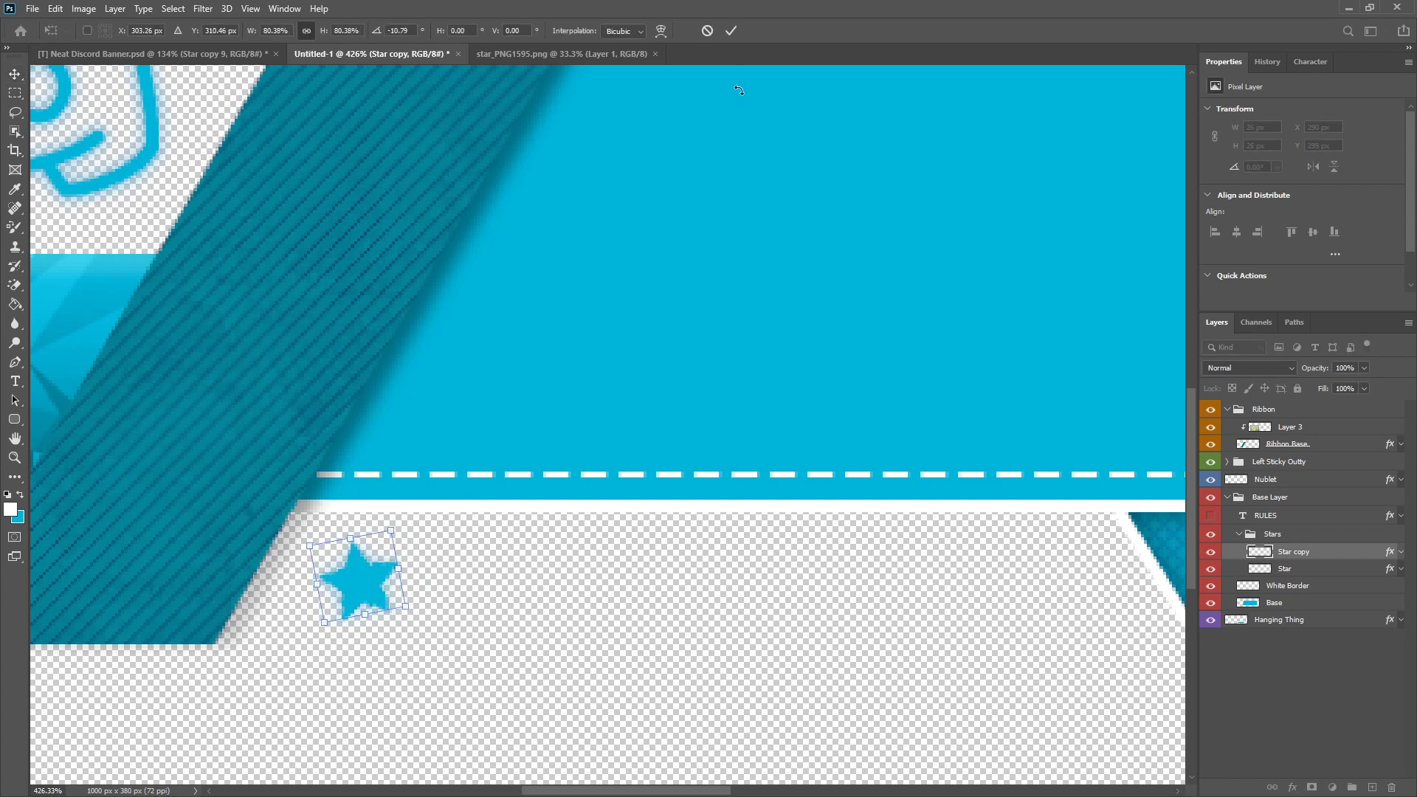
{"action": "left_click", "coordinate": [731, 30]}
{"action": "left_click_drag", "start_coordinate": [350, 588], "coordinate": [333, 582]}
{"action": "scroll", "coordinate": [339, 620], "scroll_direction": "down", "scroll_amount": 6}
{"action": "scroll", "coordinate": [412, 572], "scroll_direction": "up", "scroll_amount": 6}
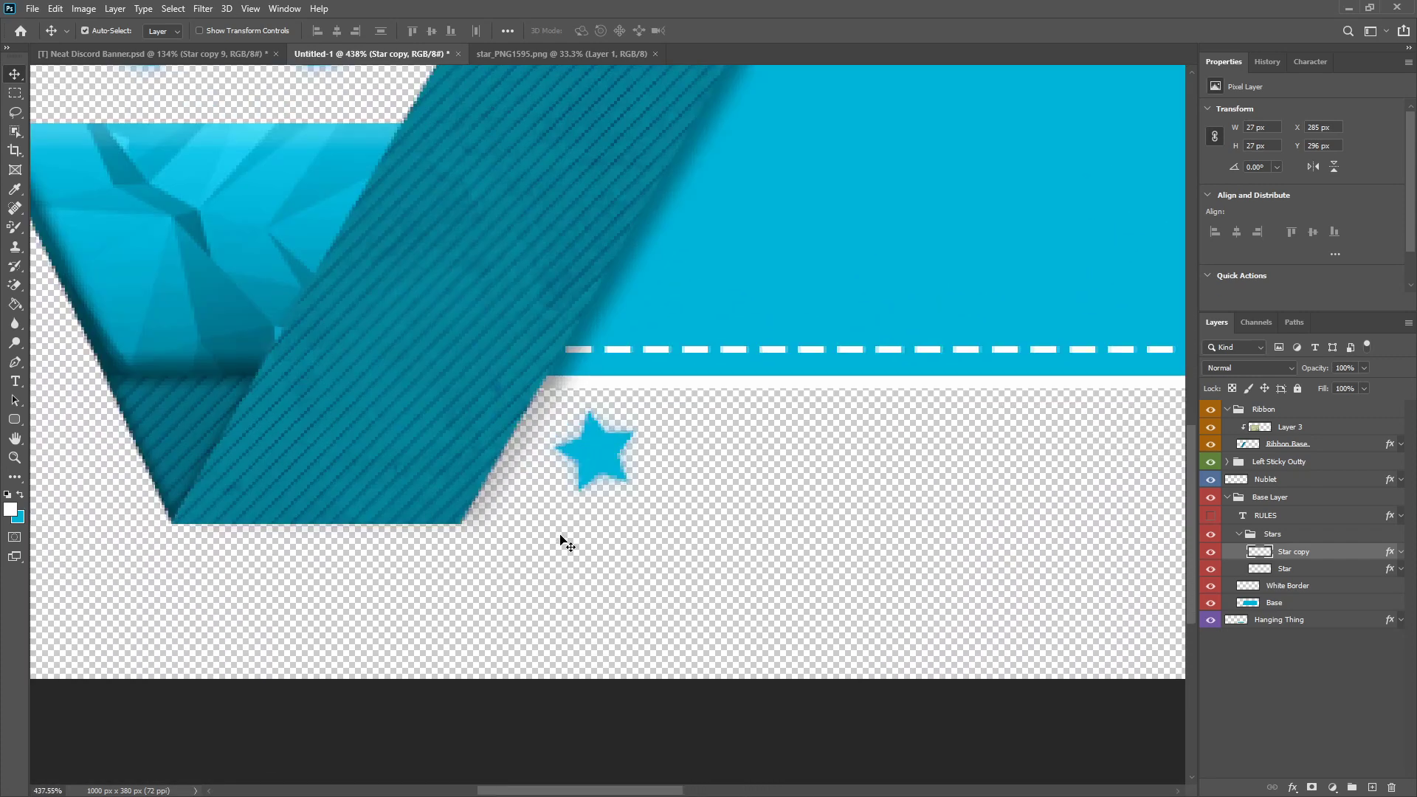
Step: Duplicate the small star, shrink it to about 23 px, rotate it, and place it lower and further along the row
{"action": "key", "text": "ctrl+j"}
{"action": "key", "text": "ctrl+t"}
{"action": "left_click_drag", "start_coordinate": [652, 376], "coordinate": [732, 513]}
{"action": "left_click", "coordinate": [732, 31]}
Step: Duplicate the second star, scale it to about 91%, rotate it about -38°, and place it higher as the row's third star
{"action": "scroll", "coordinate": [706, 518], "scroll_direction": "down", "scroll_amount": 8}
{"action": "scroll", "coordinate": [582, 538], "scroll_direction": "up", "scroll_amount": 6}
{"action": "key", "text": "ctrl+j"}
{"action": "key", "text": "ctrl+t"}
{"action": "left_click_drag", "start_coordinate": [402, 488], "coordinate": [360, 526]}
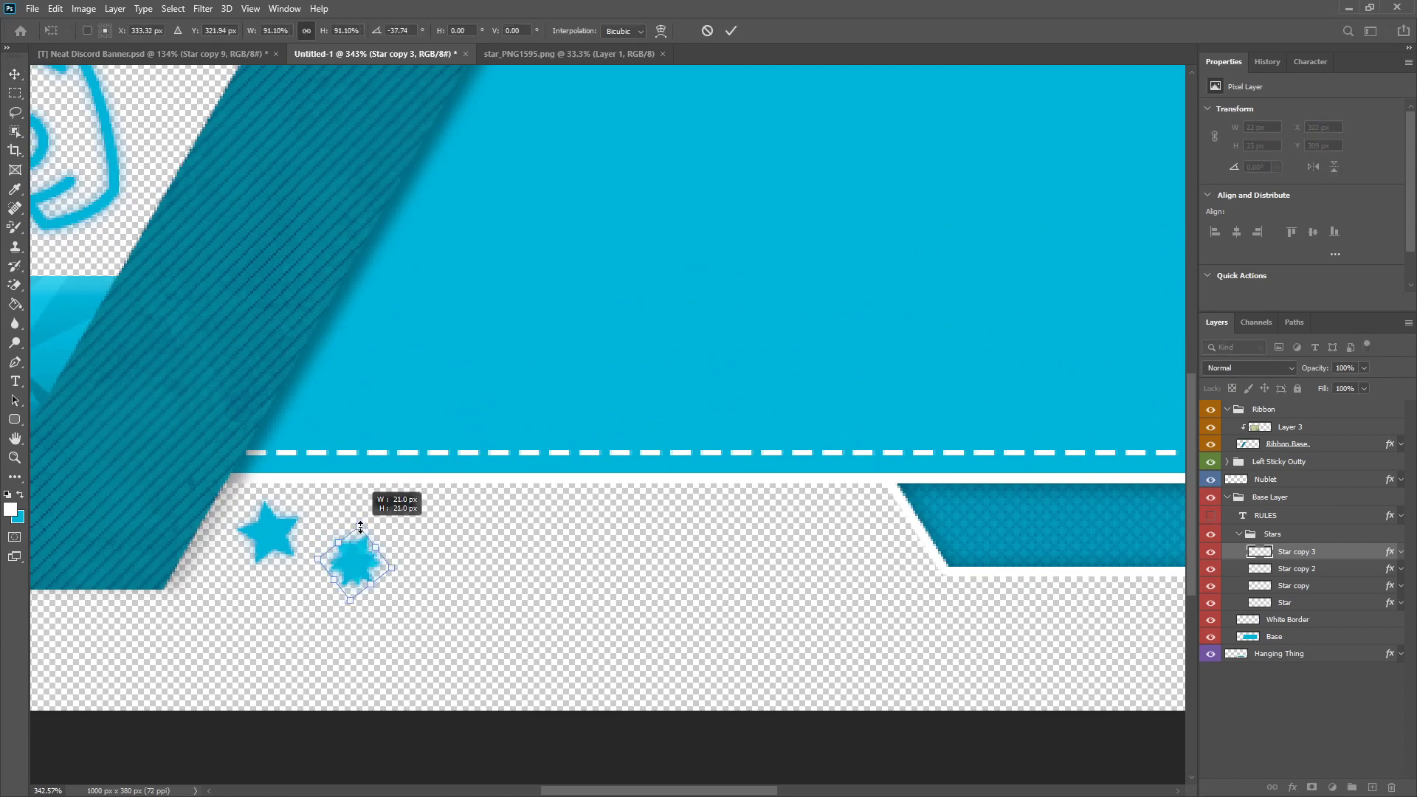
{"action": "left_click", "coordinate": [731, 31]}
{"action": "left_click_drag", "start_coordinate": [411, 586], "coordinate": [476, 534]}
Step: Duplicate the star nearest the ribbon, scale it to about 95%, rotate it about 36°, and place it fourth in the row
{"action": "left_click", "coordinate": [1321, 588]}
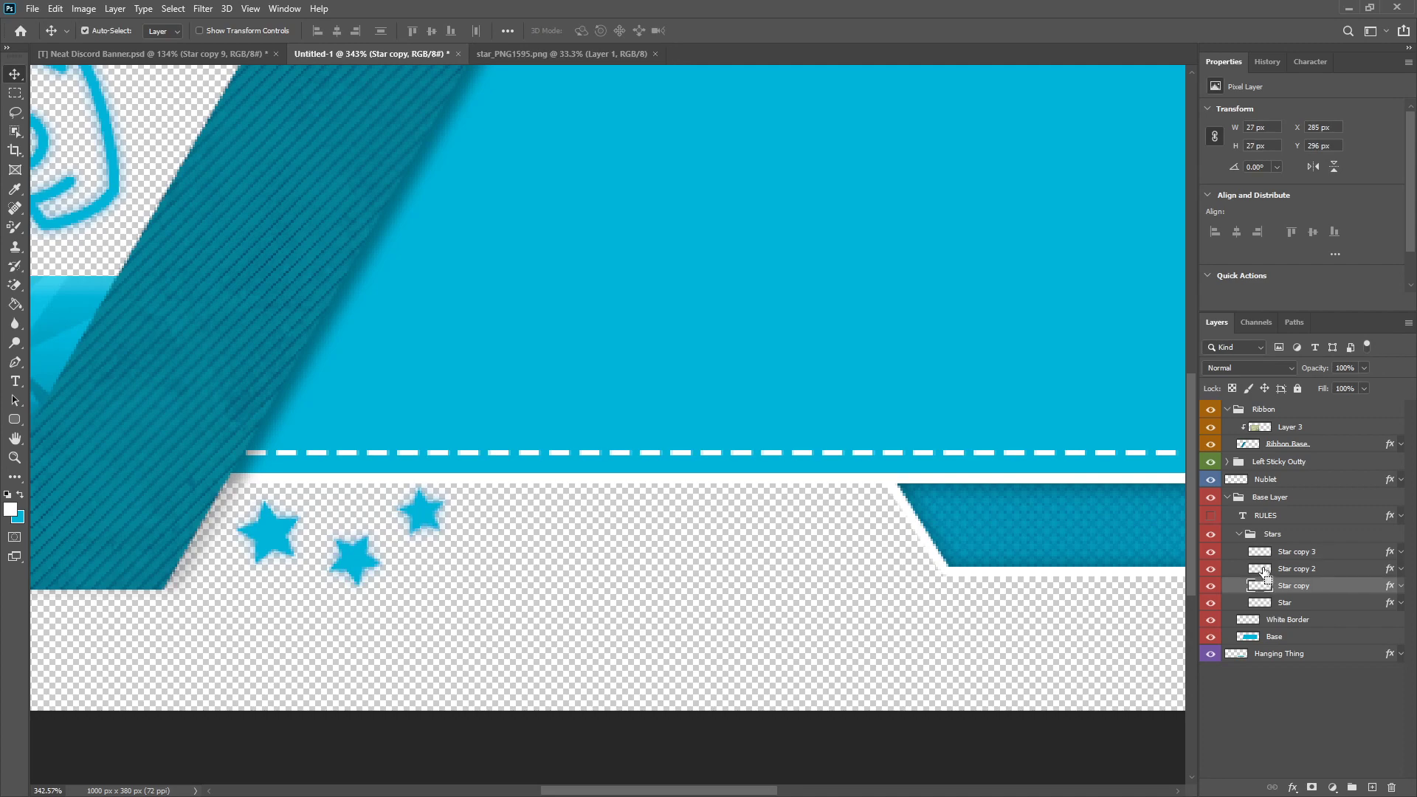
{"action": "key", "text": "ctrl+j"}
{"action": "key", "text": "ctrl+t"}
{"action": "left_click_drag", "start_coordinate": [353, 452], "coordinate": [328, 493]}
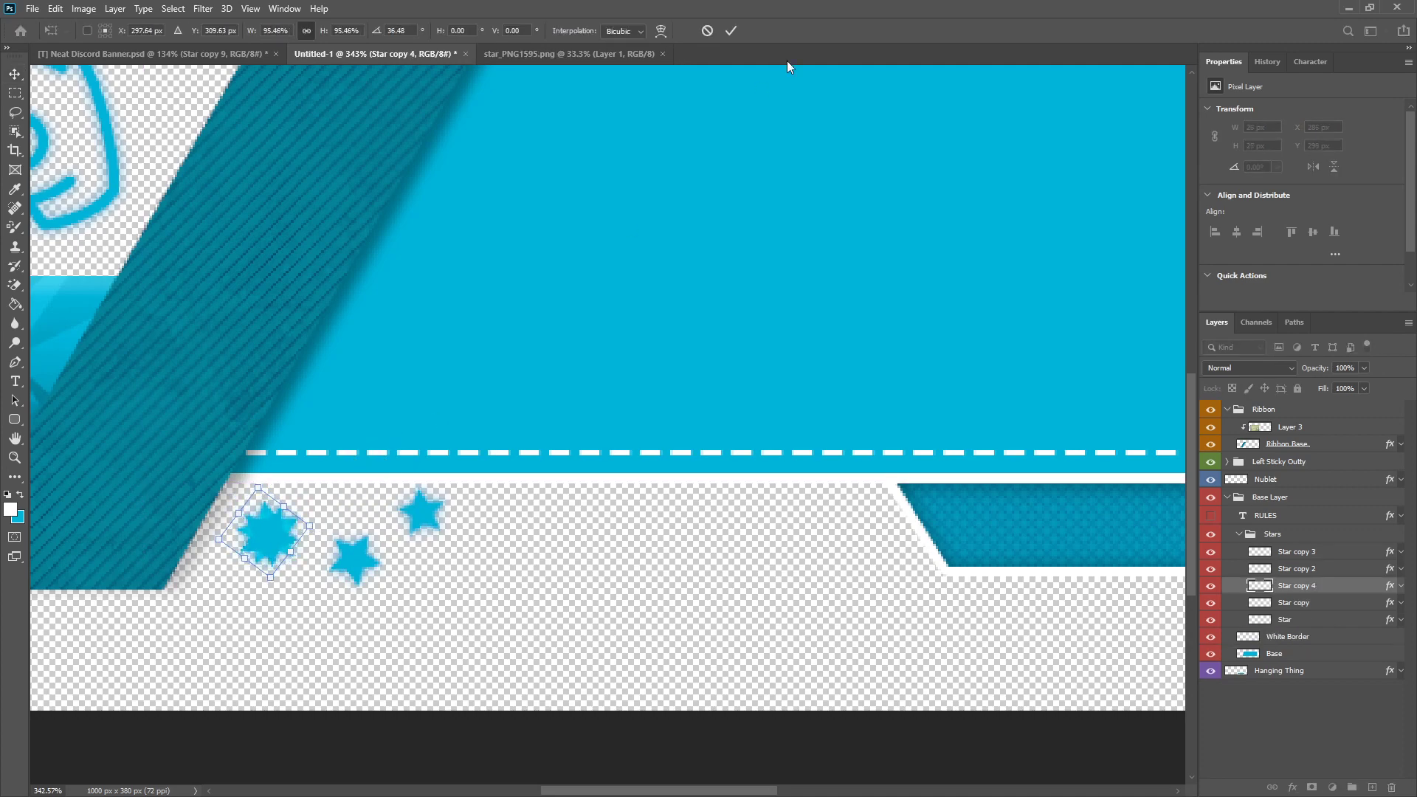
{"action": "left_click", "coordinate": [731, 31]}
{"action": "left_click_drag", "start_coordinate": [326, 551], "coordinate": [539, 566]}
{"action": "scroll", "coordinate": [538, 568], "scroll_direction": "down", "scroll_amount": 3}
{"action": "scroll", "coordinate": [410, 573], "scroll_direction": "up", "scroll_amount": 1}
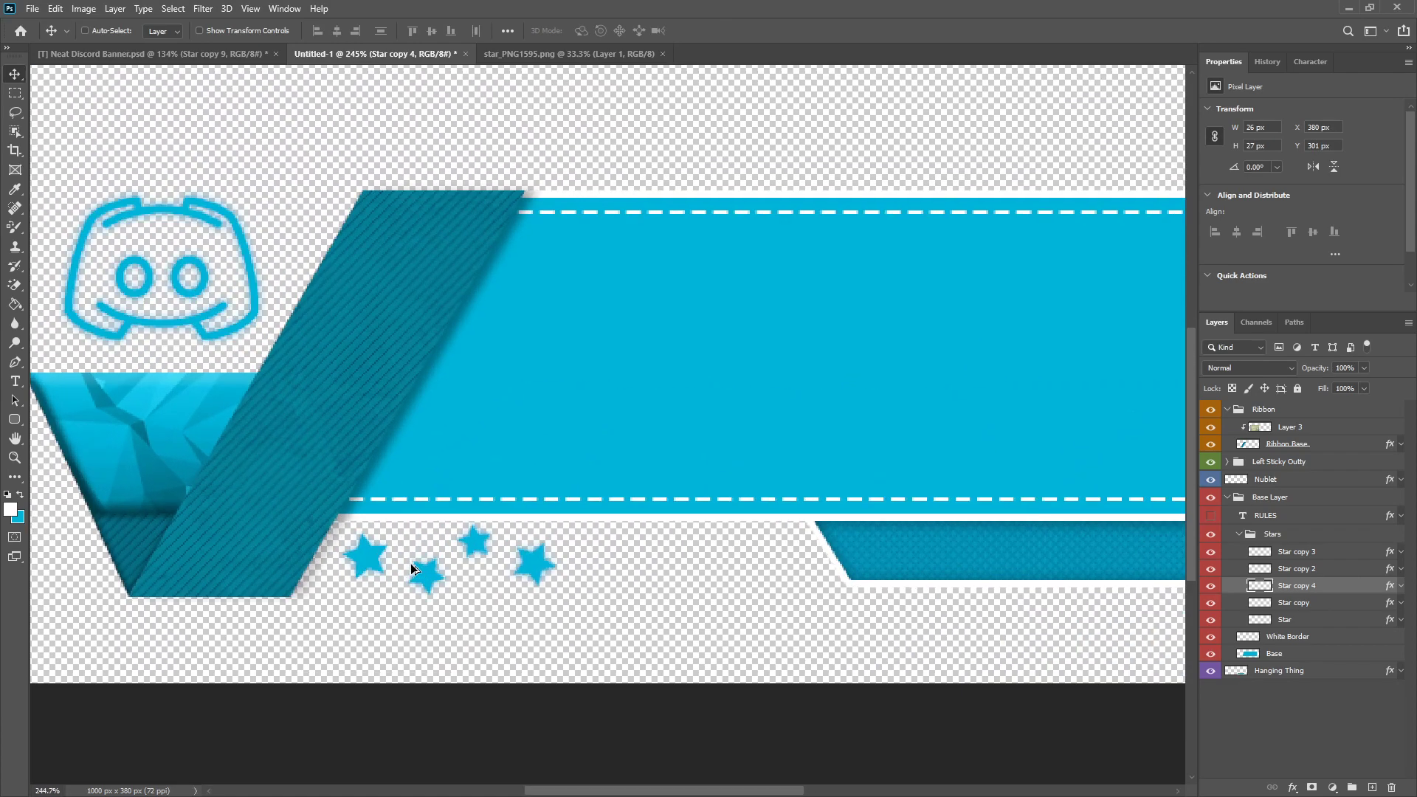
Step: Duplicate the second star, resize it to about 21 px, and place it as the fifth star near X 416 px, Y 294 px
{"action": "left_click", "coordinate": [1309, 567]}
{"action": "key", "text": "ctrl+j"}
{"action": "key", "text": "ctrl+t"}
{"action": "left_click_drag", "start_coordinate": [476, 537], "coordinate": [661, 538]}
{"action": "left_click", "coordinate": [731, 30]}
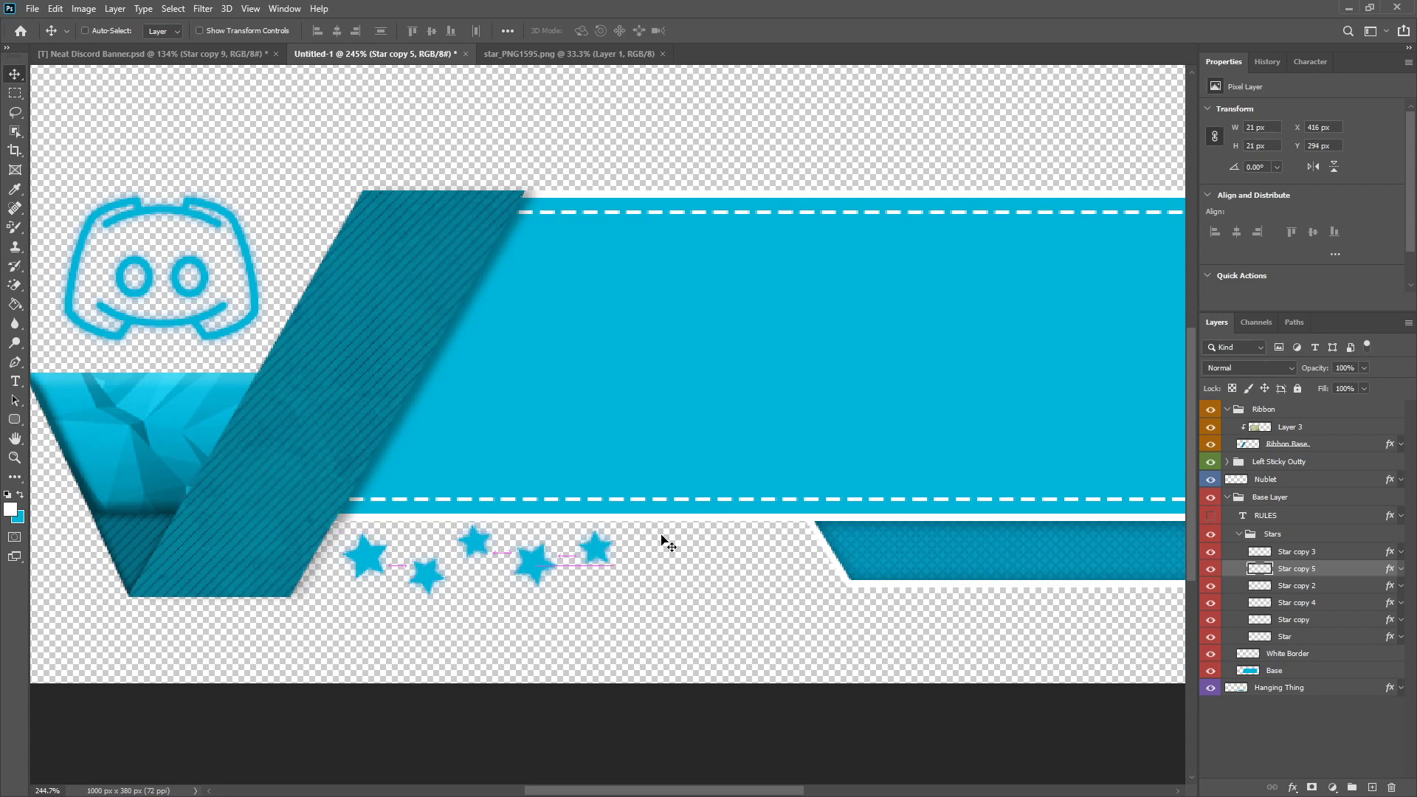
{"action": "scroll", "coordinate": [660, 562], "scroll_direction": "down", "scroll_amount": 3}
{"action": "scroll", "coordinate": [660, 566], "scroll_direction": "up", "scroll_amount": 1}
Step: Add a sixth star from a copy of the second one, sized about 21 px, near X 447 px, Y 304 px
{"action": "left_click", "coordinate": [1310, 593]}
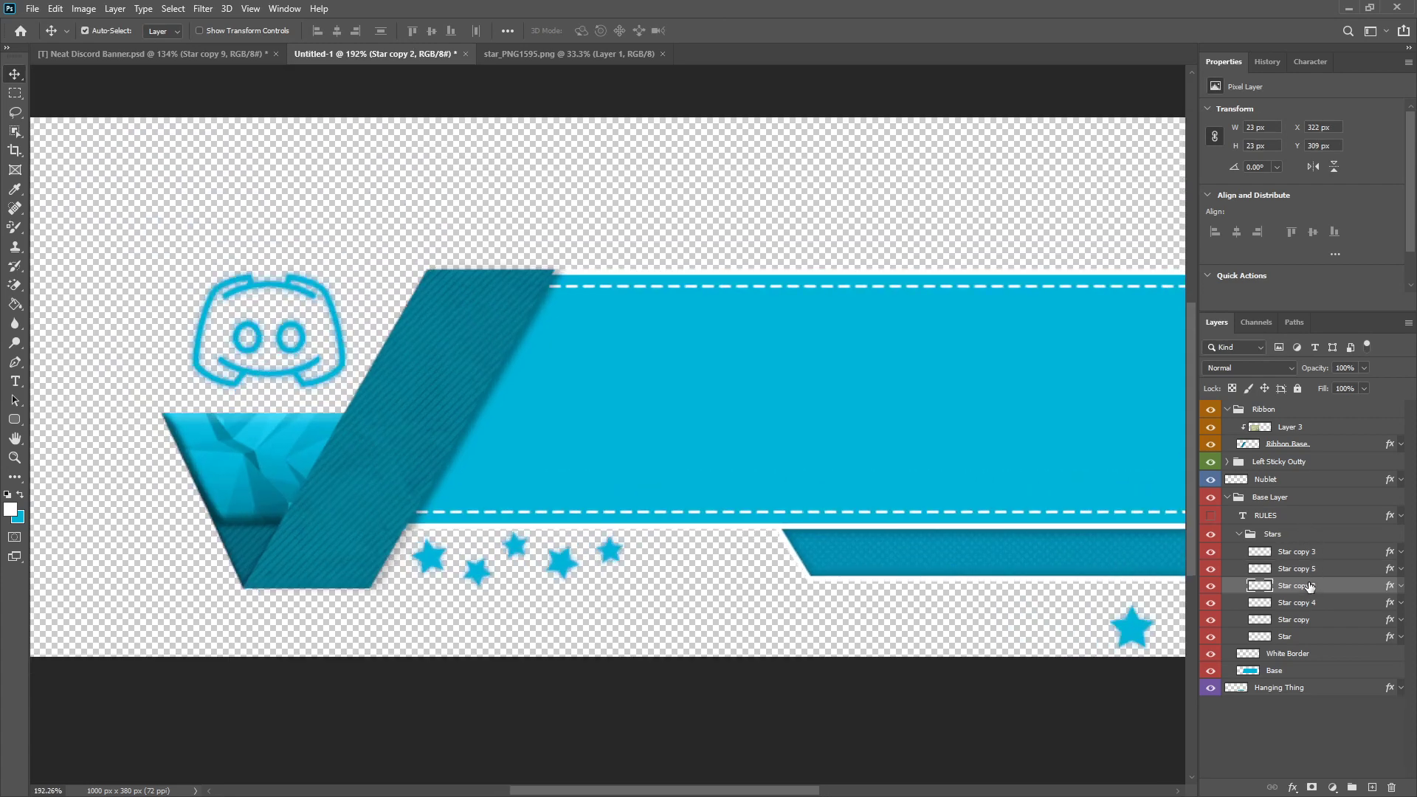
{"action": "key", "text": "ctrl+j"}
{"action": "key", "text": "ctrl+t"}
{"action": "left_click_drag", "start_coordinate": [503, 575], "coordinate": [669, 574]}
{"action": "left_click", "coordinate": [731, 30]}
{"action": "key", "text": "ctrl+minus"}
{"action": "scroll", "coordinate": [737, 592], "scroll_direction": "up", "scroll_amount": 2}
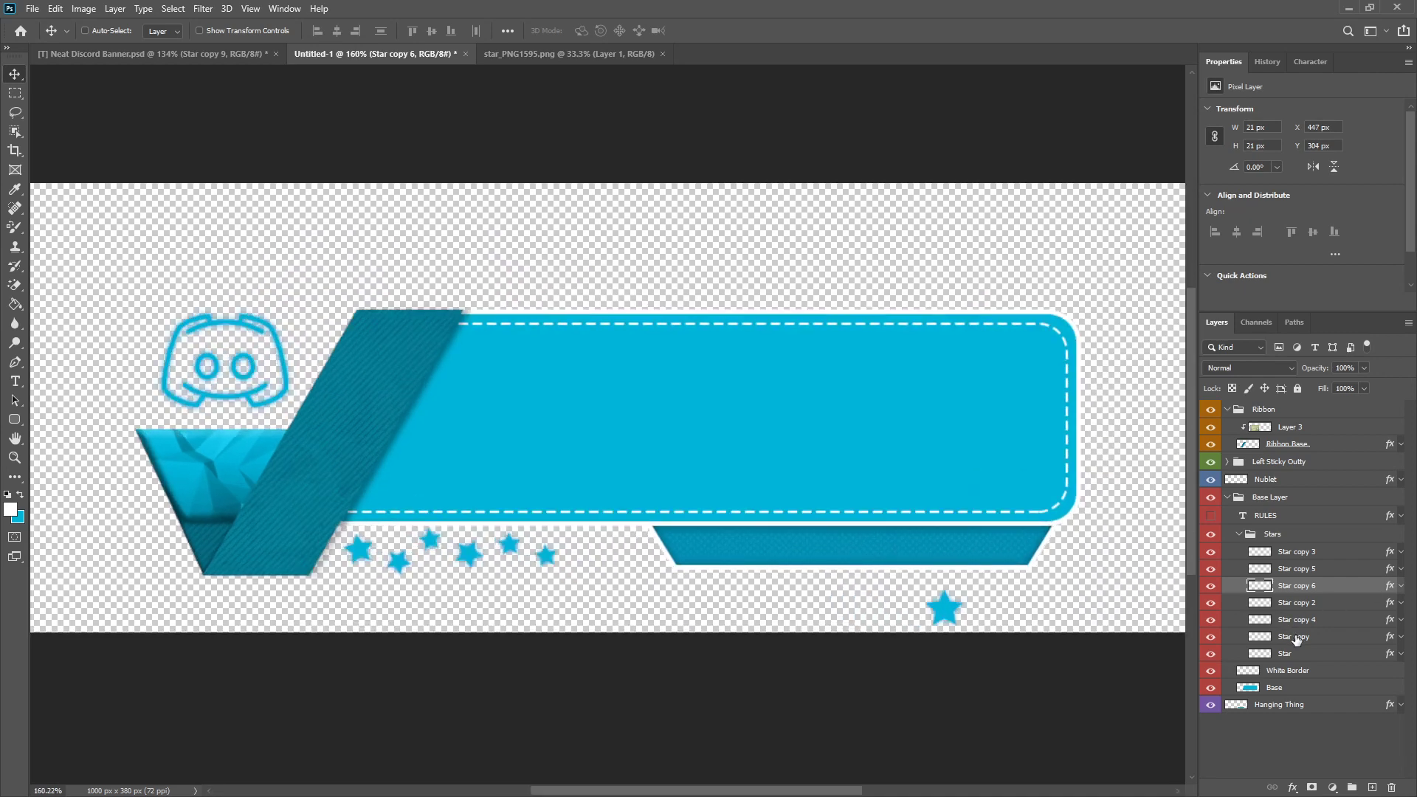
Step: Copy the large spare star to the row's end, shrink it to about 28 px, rotate it, and position it near X 478 px, Y 294 px
{"action": "left_click", "coordinate": [1294, 639]}
{"action": "left_click", "coordinate": [1281, 653]}
{"action": "left_click_drag", "start_coordinate": [944, 607], "coordinate": [534, 526]}
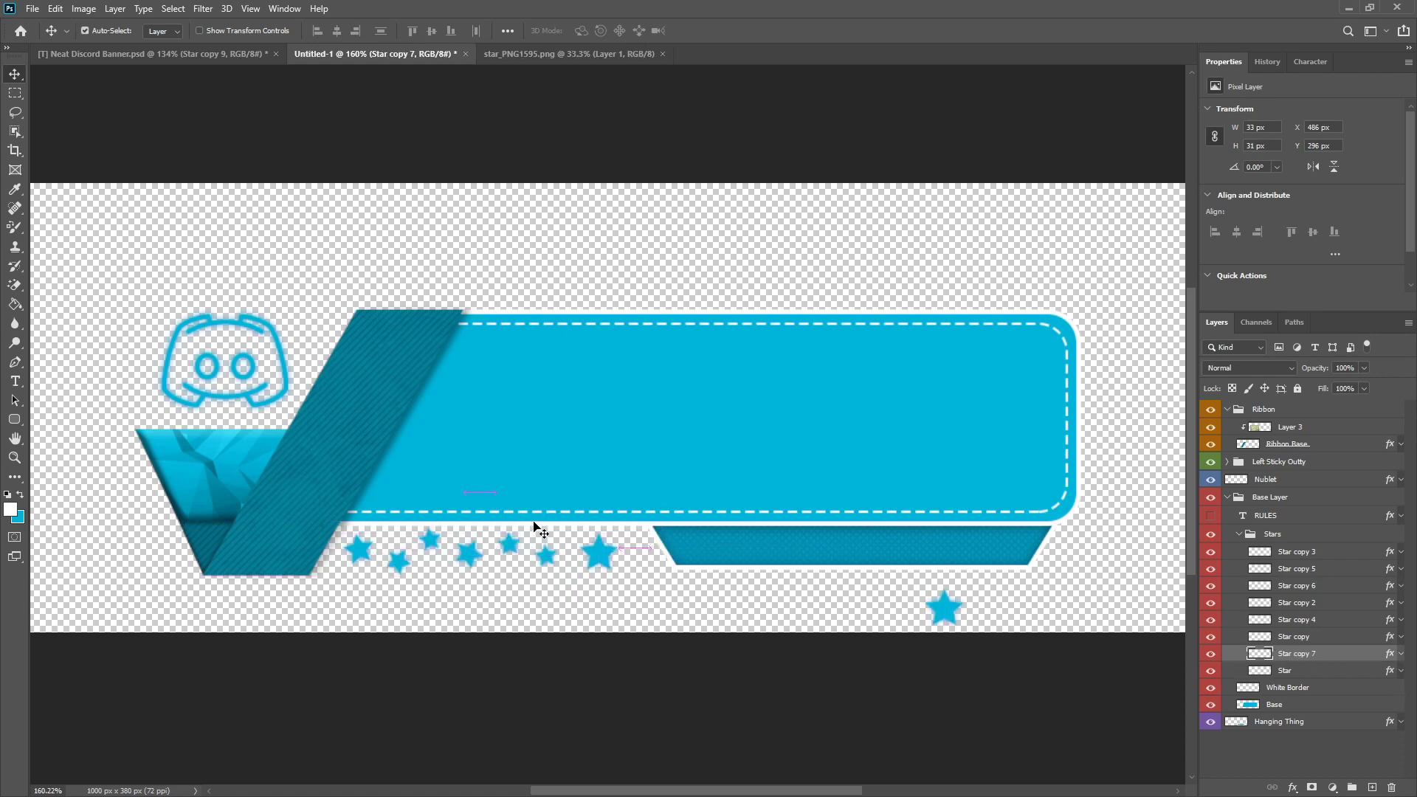
{"action": "key", "text": "ctrl+t"}
{"action": "scroll", "coordinate": [567, 533], "scroll_direction": "up", "scroll_amount": 6}
{"action": "mouse_move", "coordinate": [654, 536]}
{"action": "left_mouse_down"}
{"action": "mouse_move", "coordinate": [647, 545]}
{"action": "mouse_move", "coordinate": [655, 533]}
{"action": "left_mouse_up"}
{"action": "left_click_drag", "start_coordinate": [625, 578], "coordinate": [597, 561]}
{"action": "left_click", "coordinate": [731, 31]}
{"action": "scroll", "coordinate": [603, 602], "scroll_direction": "down", "scroll_amount": 3}
{"action": "scroll", "coordinate": [599, 605], "scroll_direction": "up", "scroll_amount": 2}
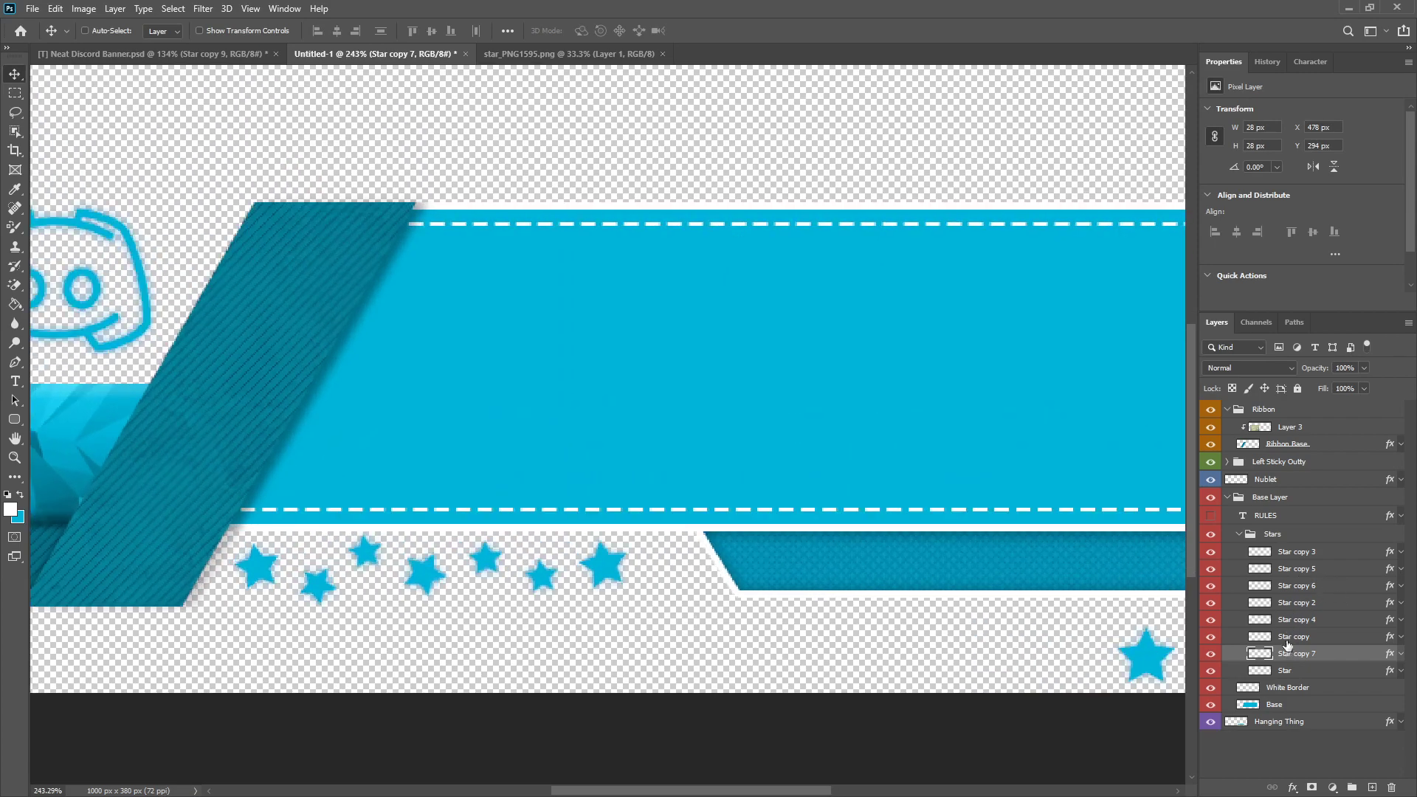
Step: Duplicate the second star, scale it to about 87%, rotate it about 37°, and place it last in the row beside the trapezoid
{"action": "left_click", "coordinate": [1314, 603]}
{"action": "key", "text": "ctrl+j"}
{"action": "key", "text": "ctrl+t"}
{"action": "left_click_drag", "start_coordinate": [358, 529], "coordinate": [339, 584]}
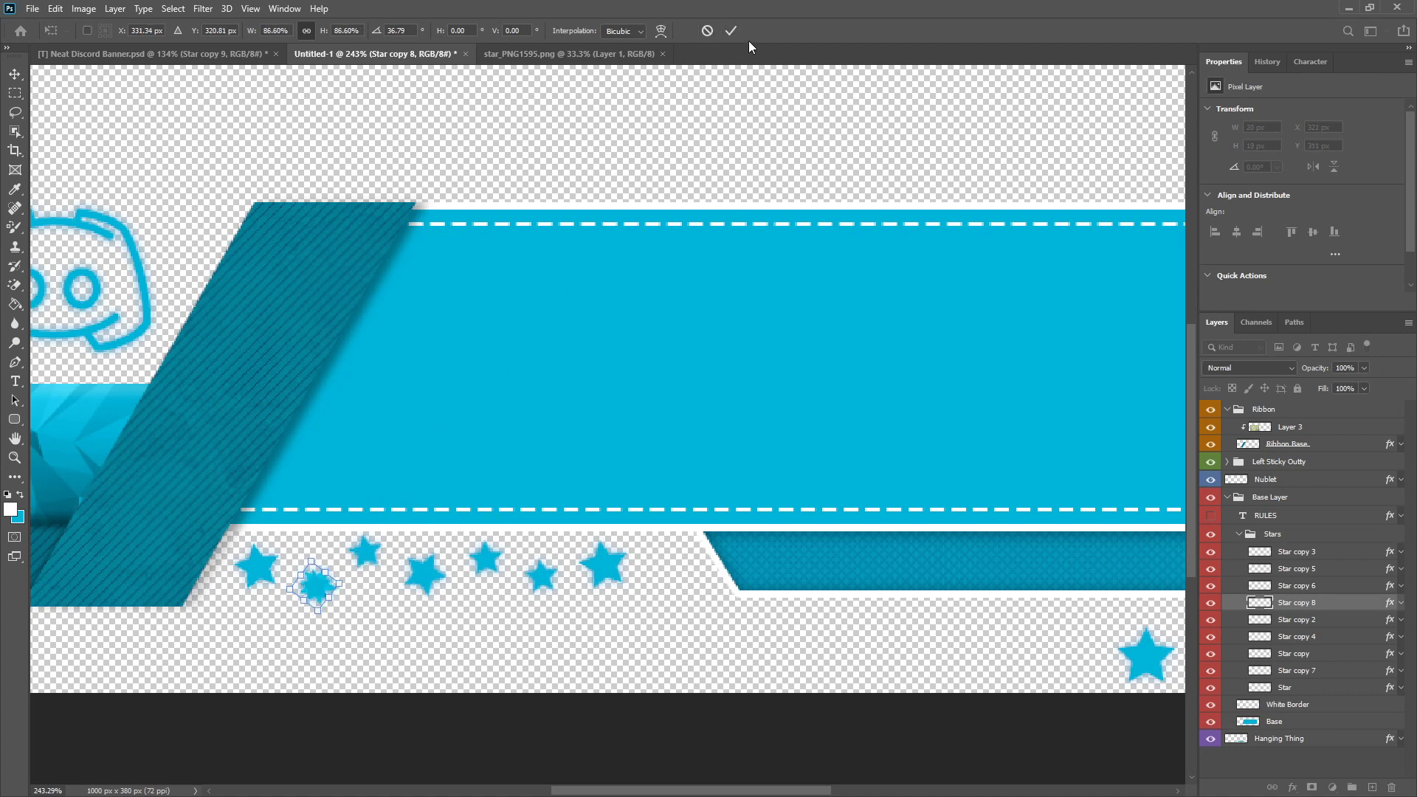
{"action": "left_click", "coordinate": [731, 30]}
{"action": "left_click_drag", "start_coordinate": [361, 606], "coordinate": [718, 595]}
{"action": "key", "text": "ctrl+0"}
{"action": "key", "text": "ctrl+plus"}
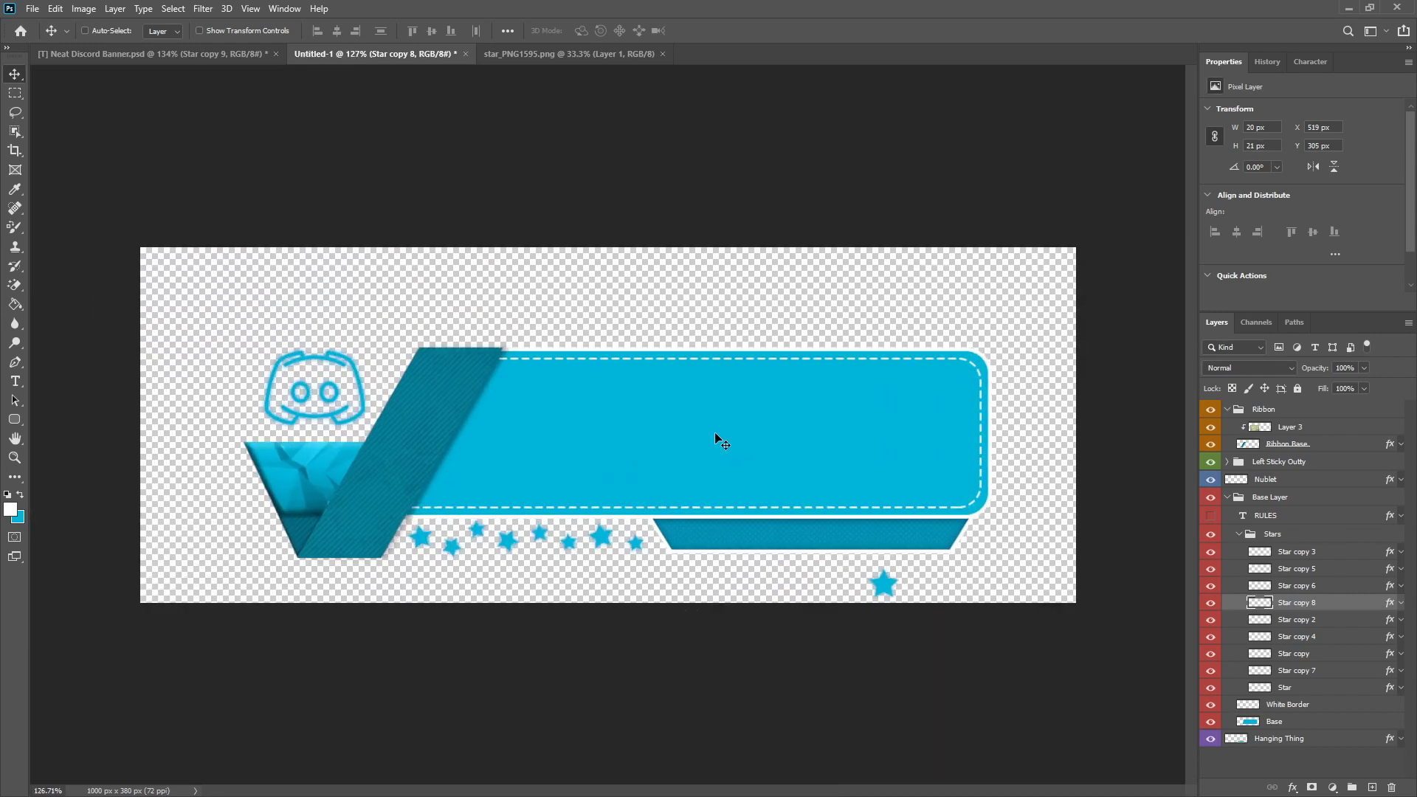
Step: Collapse the Stars group and add a new empty layer directly above the Base layer
{"action": "left_click", "coordinate": [1242, 534]}
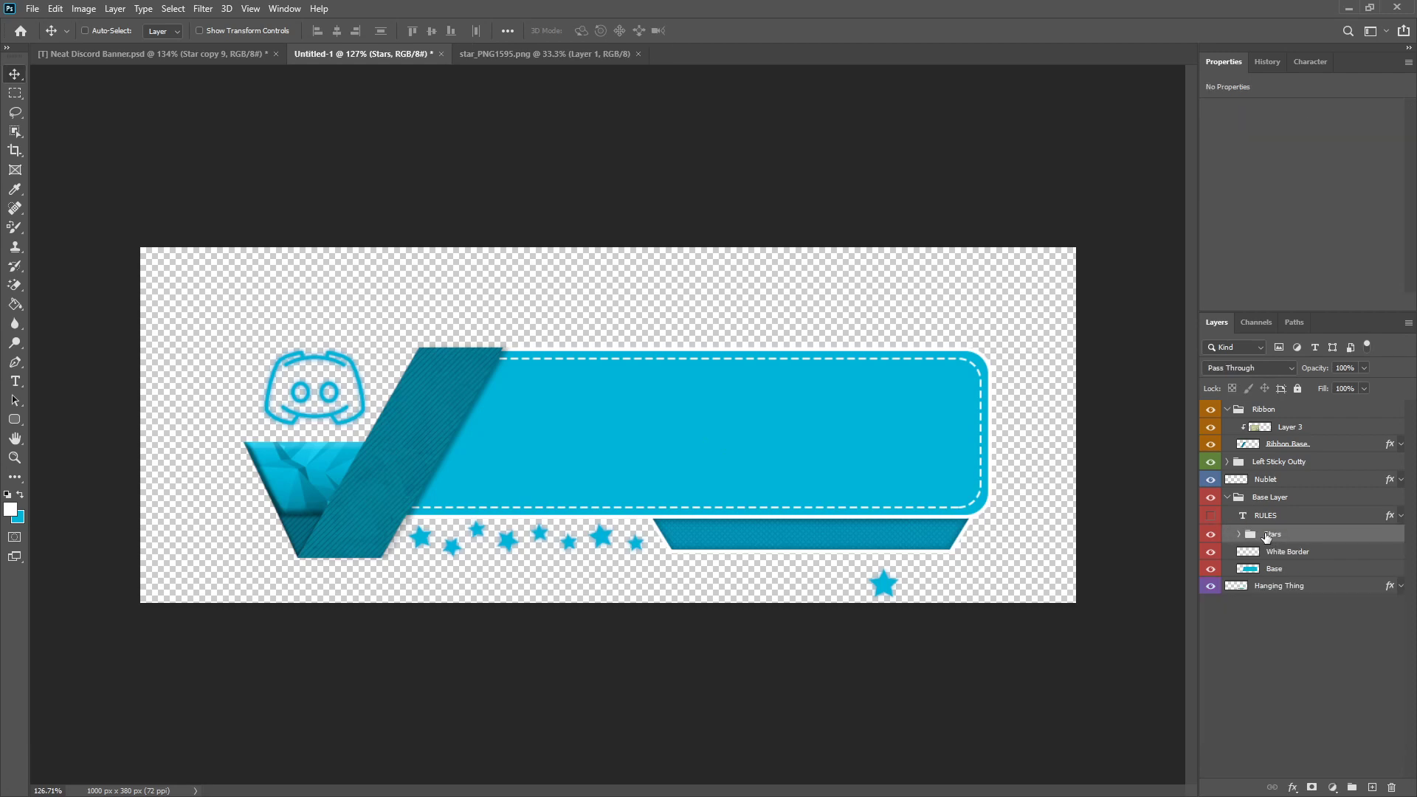
{"action": "left_click", "coordinate": [1271, 573]}
{"action": "left_click", "coordinate": [1373, 788]}
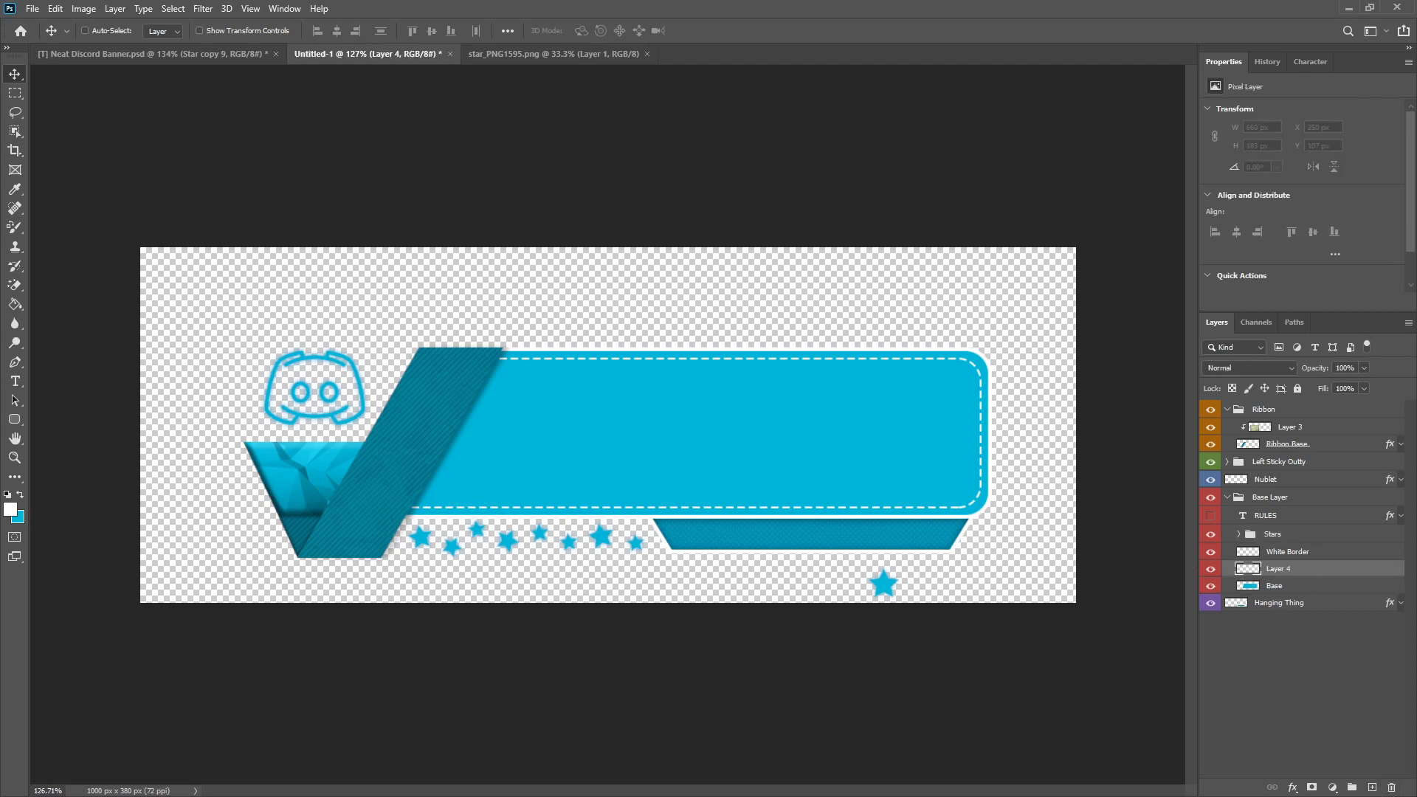
Step: Close star_PNG1595.png and copy the icon artwork from 188915-pokemon-go.png into the Untitled-1 banner above the new layer
{"action": "left_click", "coordinate": [556, 54]}
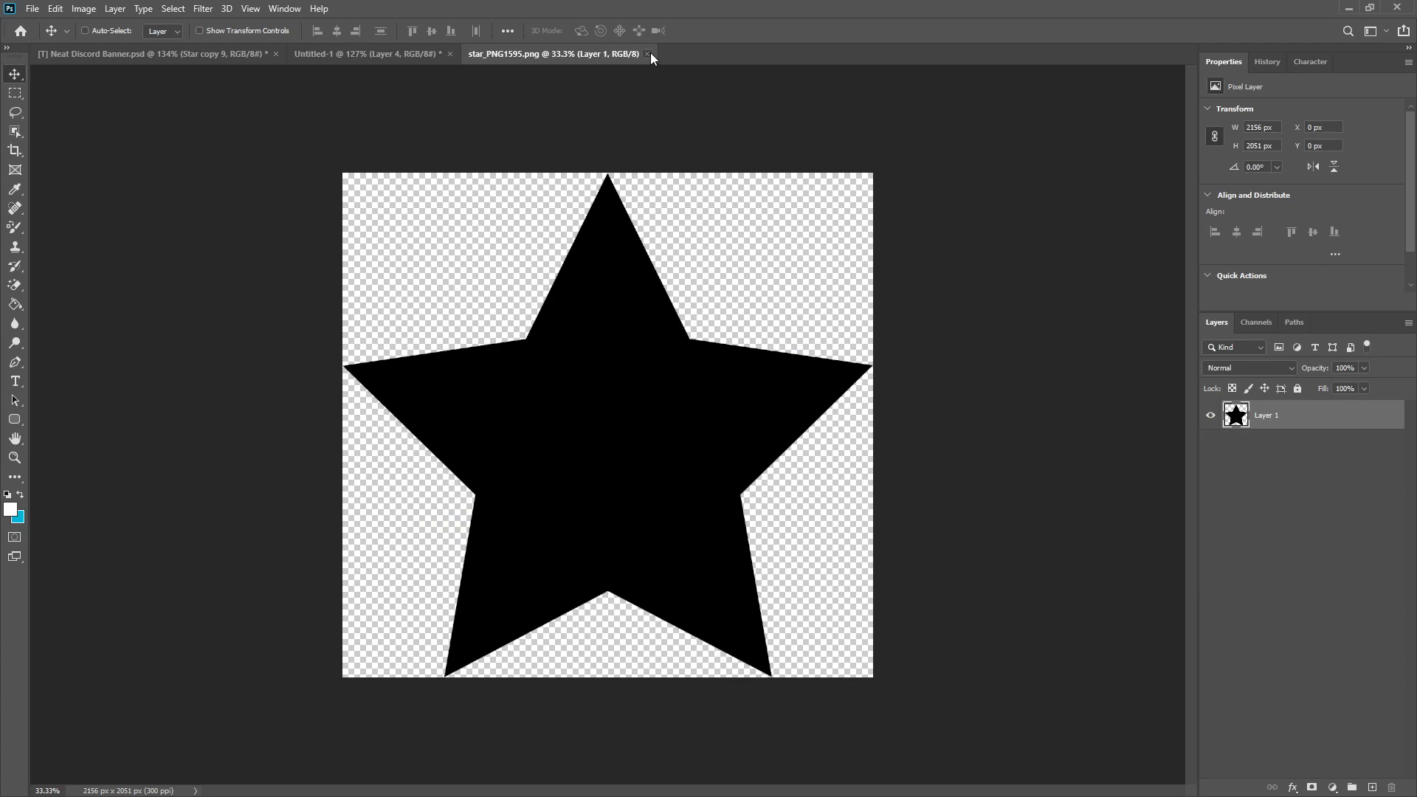
{"action": "left_click", "coordinate": [647, 54]}
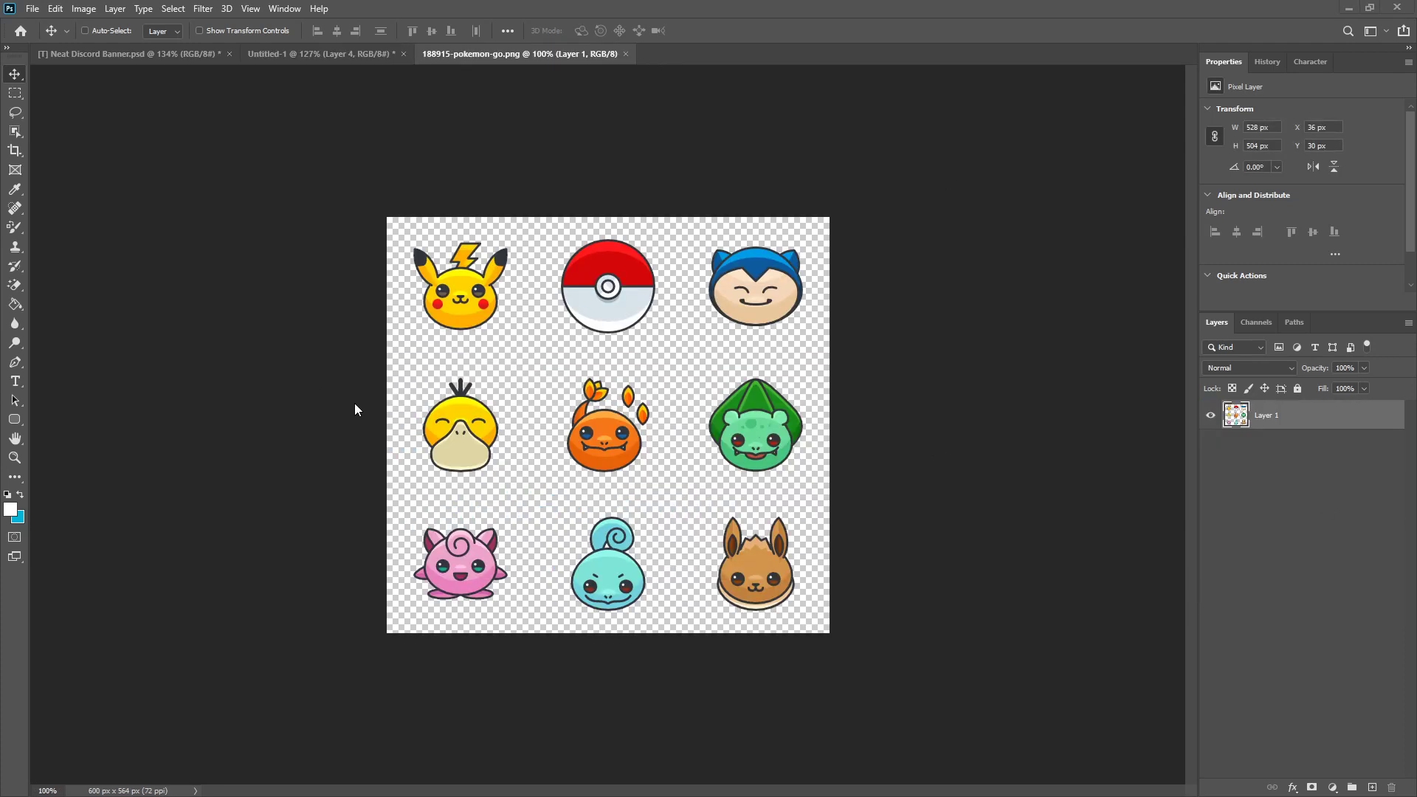
{"action": "left_click_drag", "start_coordinate": [647, 266], "coordinate": [594, 385]}
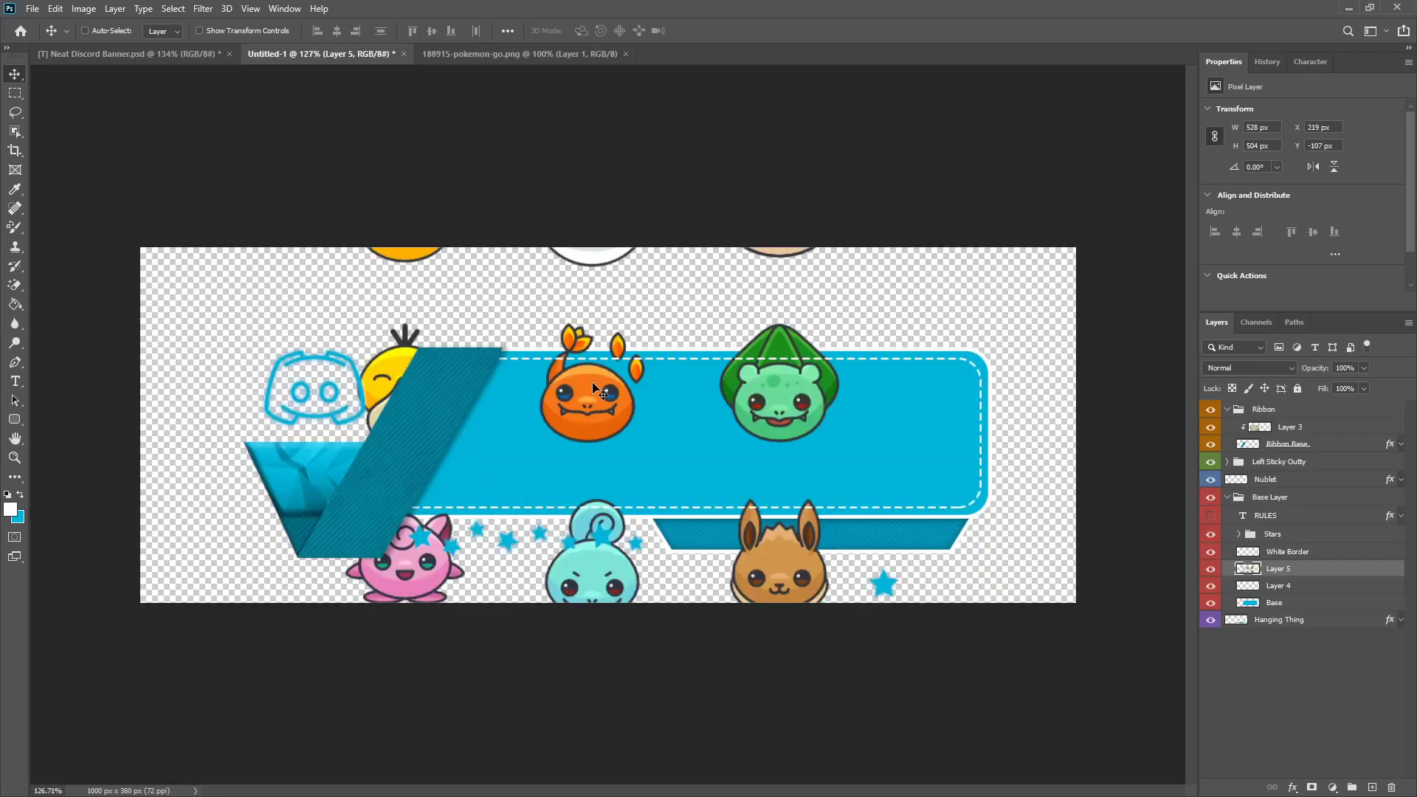
Step: Scale the copied Pokémon icon sheet down proportionally to about 164 × 156 px
{"action": "key", "text": "ctrl+t"}
{"action": "key", "text": "ctrl+a"}
{"action": "type", "text": "30"}
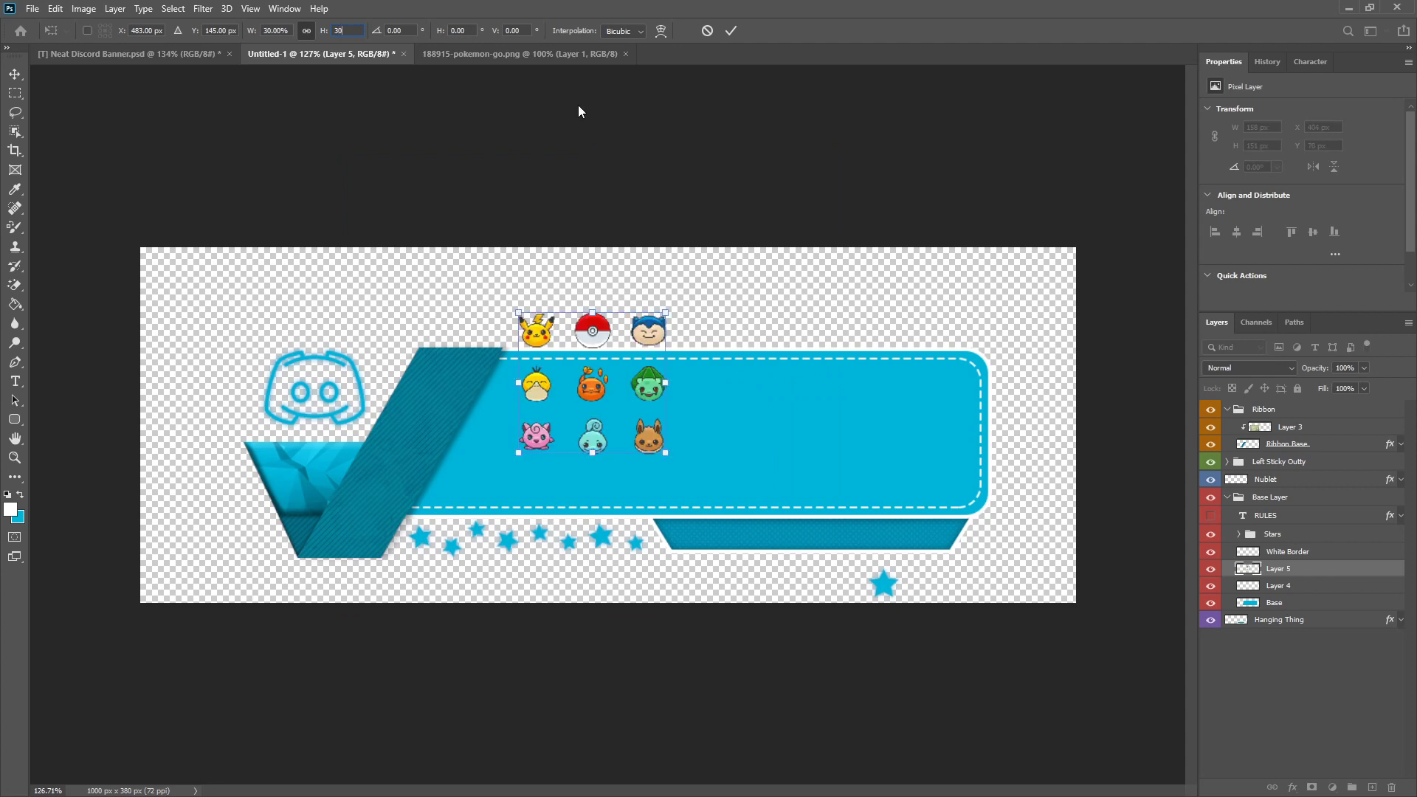
{"action": "left_click", "coordinate": [728, 29]}
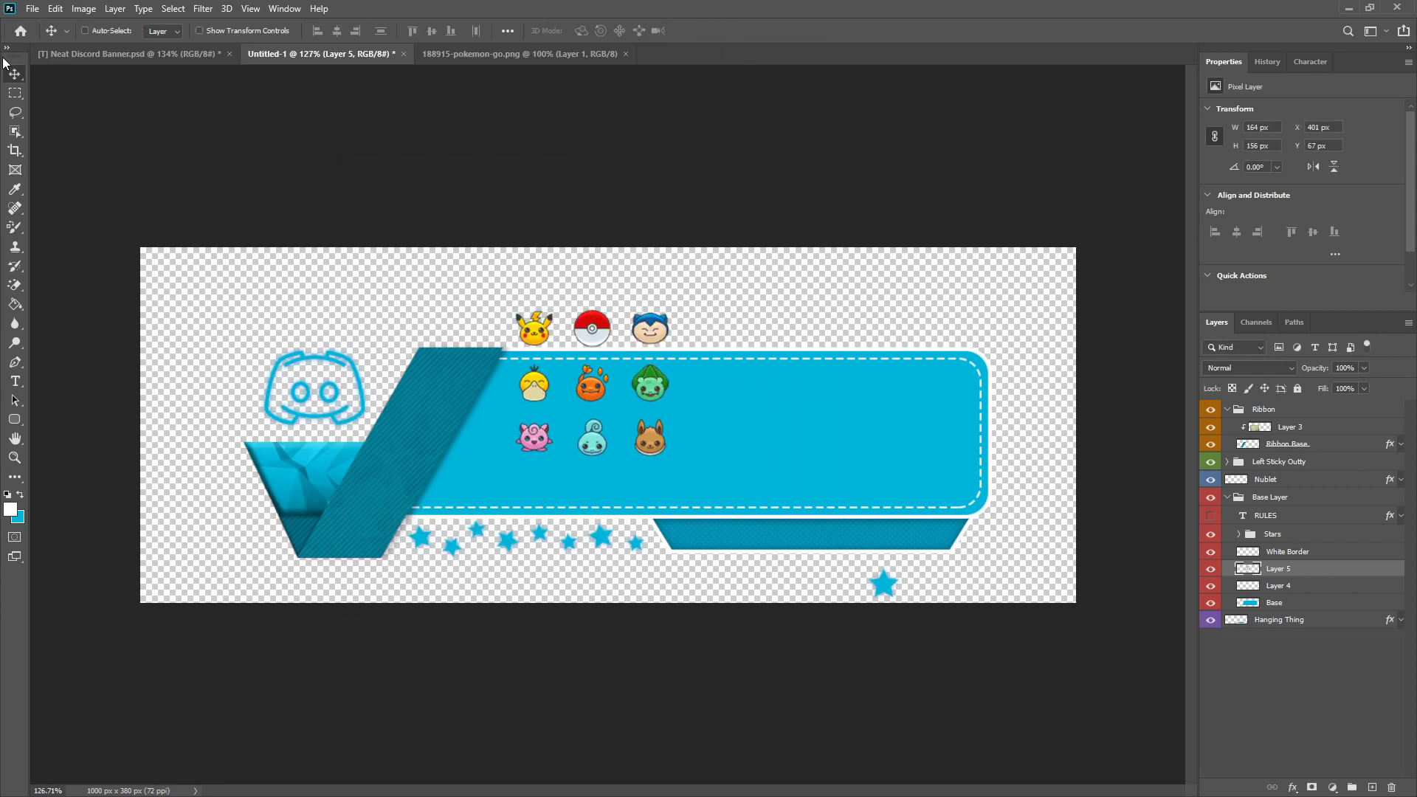
Step: Move the Pokémon icon sheet down onto the blue panel, to about Y 123 px
{"action": "scroll", "coordinate": [573, 417], "scroll_direction": "up", "scroll_amount": 3}
{"action": "left_click_drag", "start_coordinate": [607, 477], "coordinate": [607, 568]}
{"action": "scroll", "coordinate": [609, 573], "scroll_direction": "down", "scroll_amount": 3}
{"action": "scroll", "coordinate": [609, 573], "scroll_direction": "up", "scroll_amount": 3}
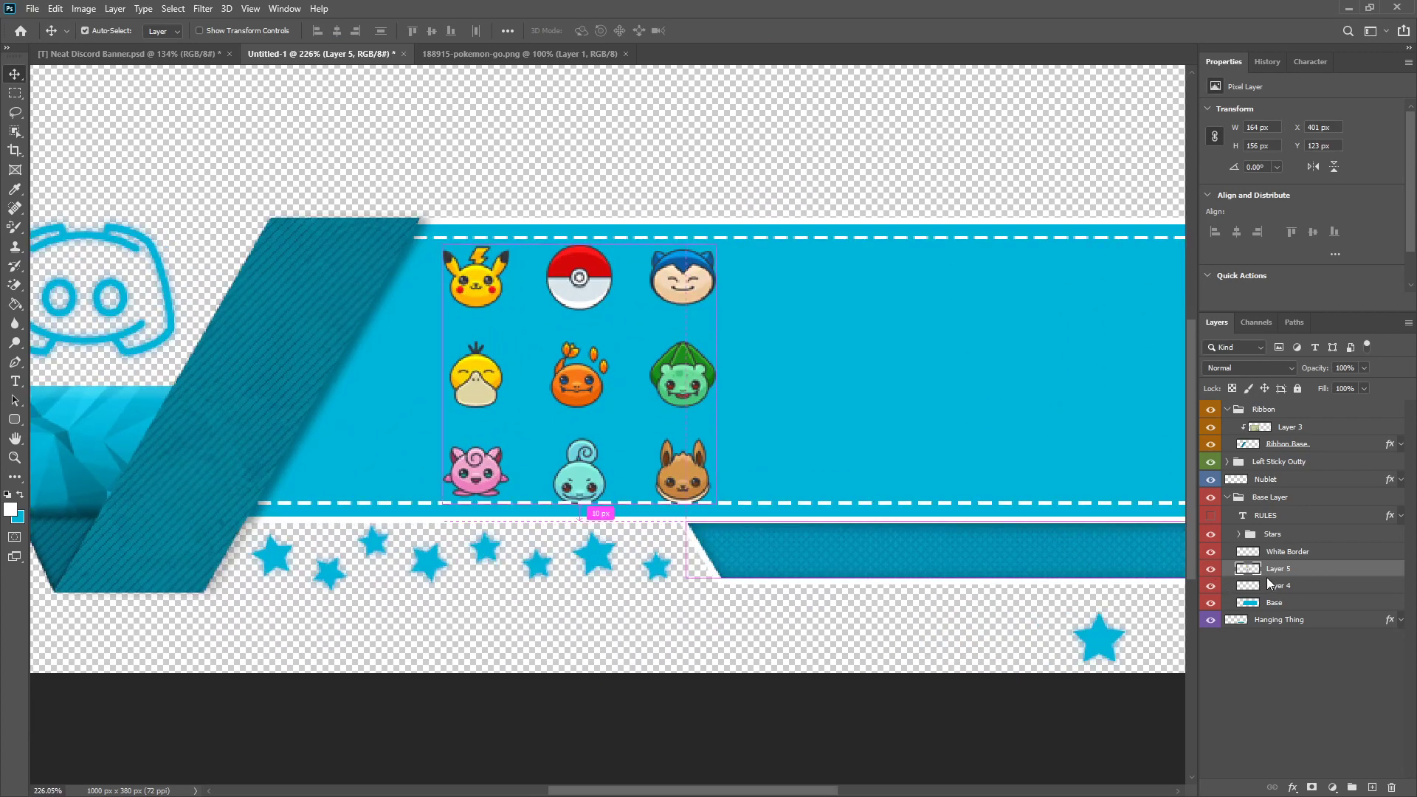
Step: Put the icon sheet layer in a new group and name it Patterns
{"action": "key", "text": "ctrl+g"}
{"action": "double_click", "coordinate": [1277, 569]}
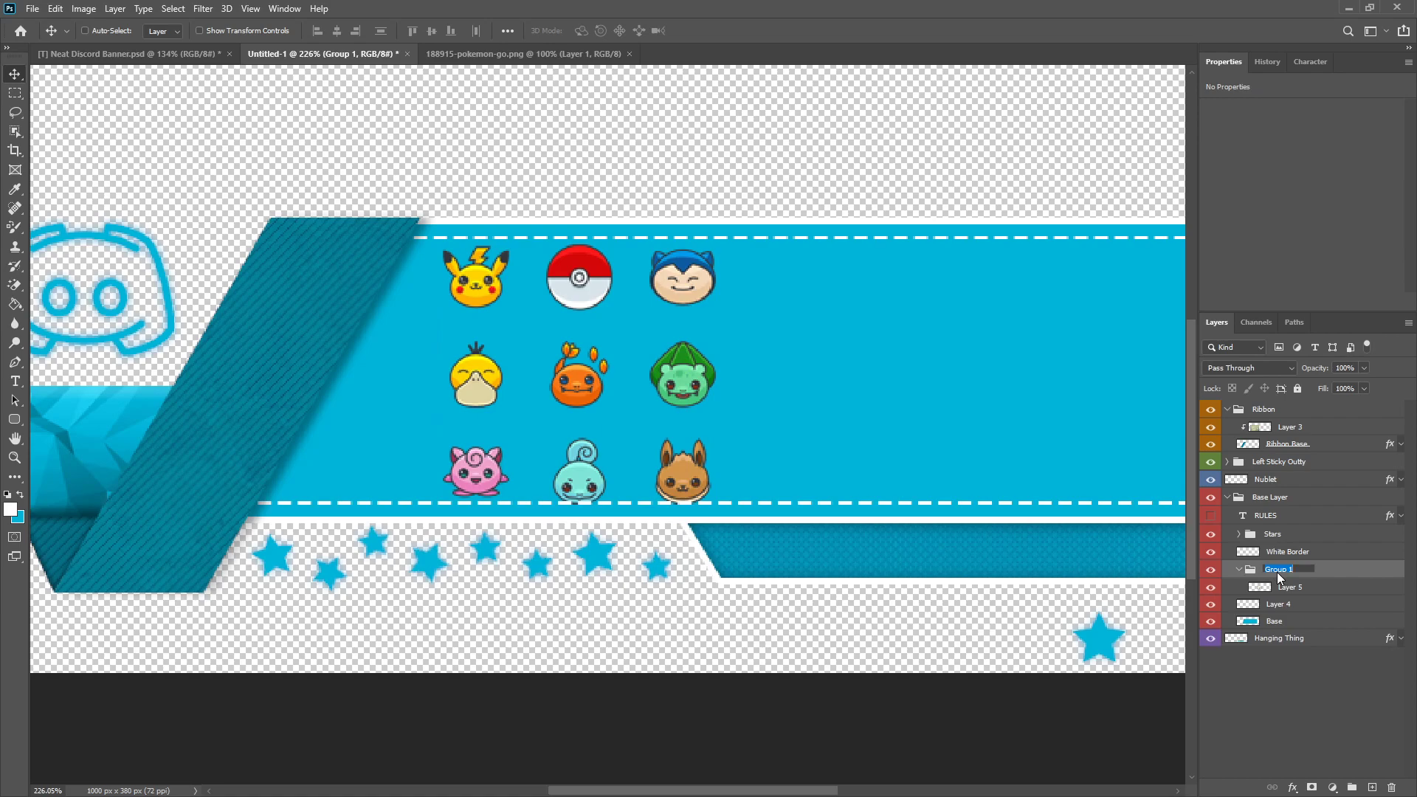
{"action": "type", "text": "Patterns"}
{"action": "key", "text": "Return"}
Step: Split the icon sheet into separate layers named Pikachu, Pokeball, Snorlax, Psyduck, Charmander, Bulbasaur, Jigglypuff and Eevee
{"action": "left_click", "coordinate": [1314, 590]}
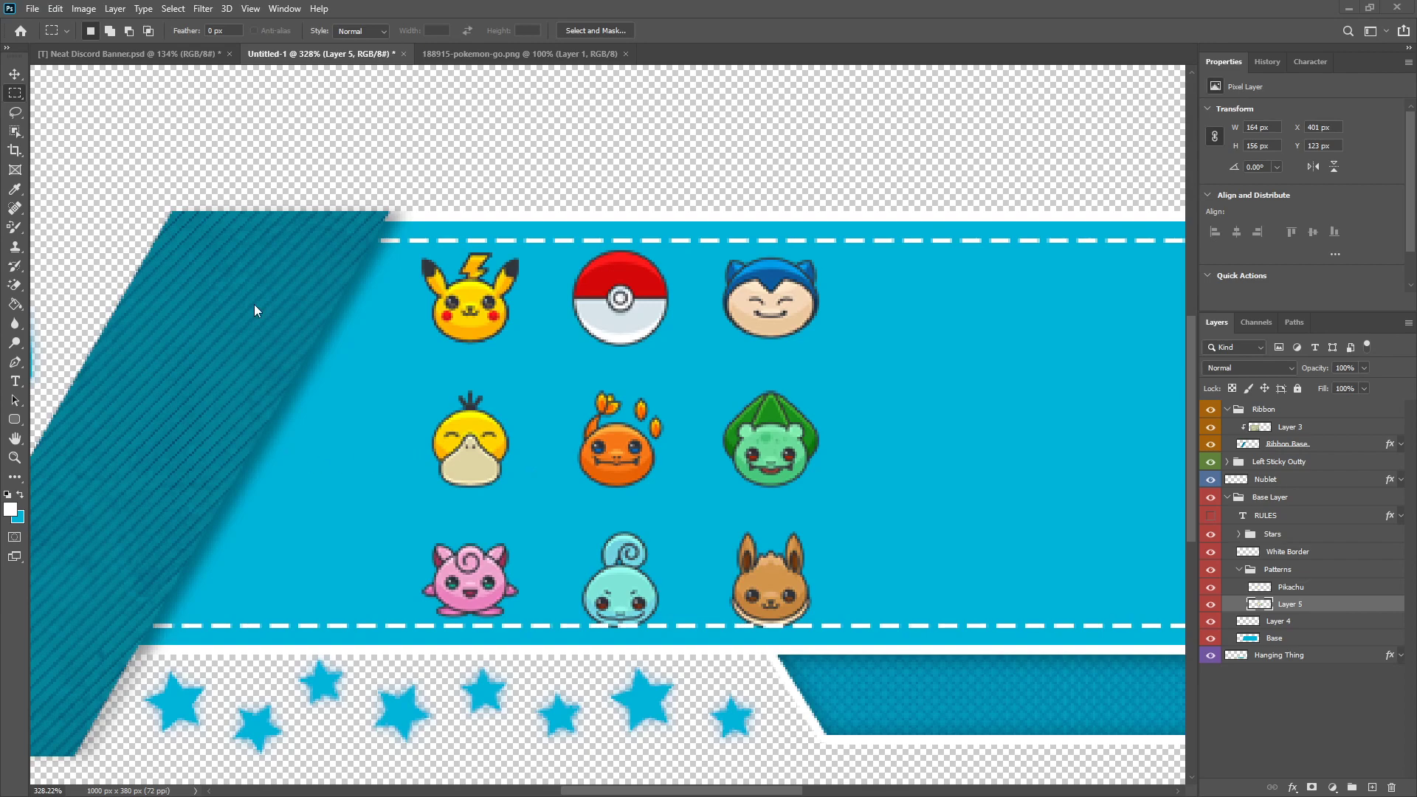
{"action": "left_click_drag", "start_coordinate": [398, 231], "coordinate": [529, 354]}
{"action": "key", "text": "ctrl+j"}
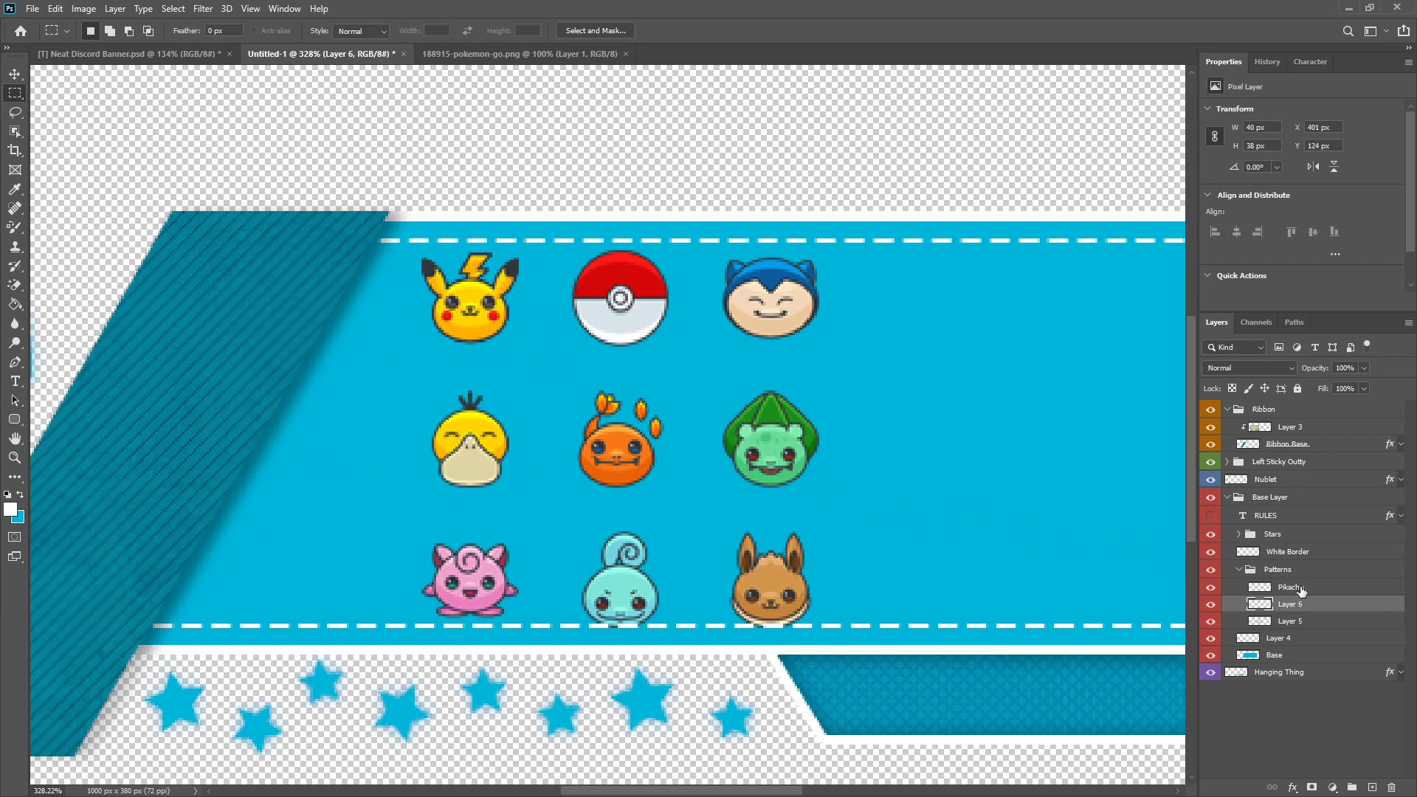
{"action": "left_click", "coordinate": [1207, 622]}
{"action": "left_click", "coordinate": [1213, 589]}
{"action": "left_click", "coordinate": [1211, 621]}
{"action": "left_click", "coordinate": [1208, 592]}
{"action": "left_click", "coordinate": [1213, 623]}
{"action": "key", "text": "ctrl+e"}
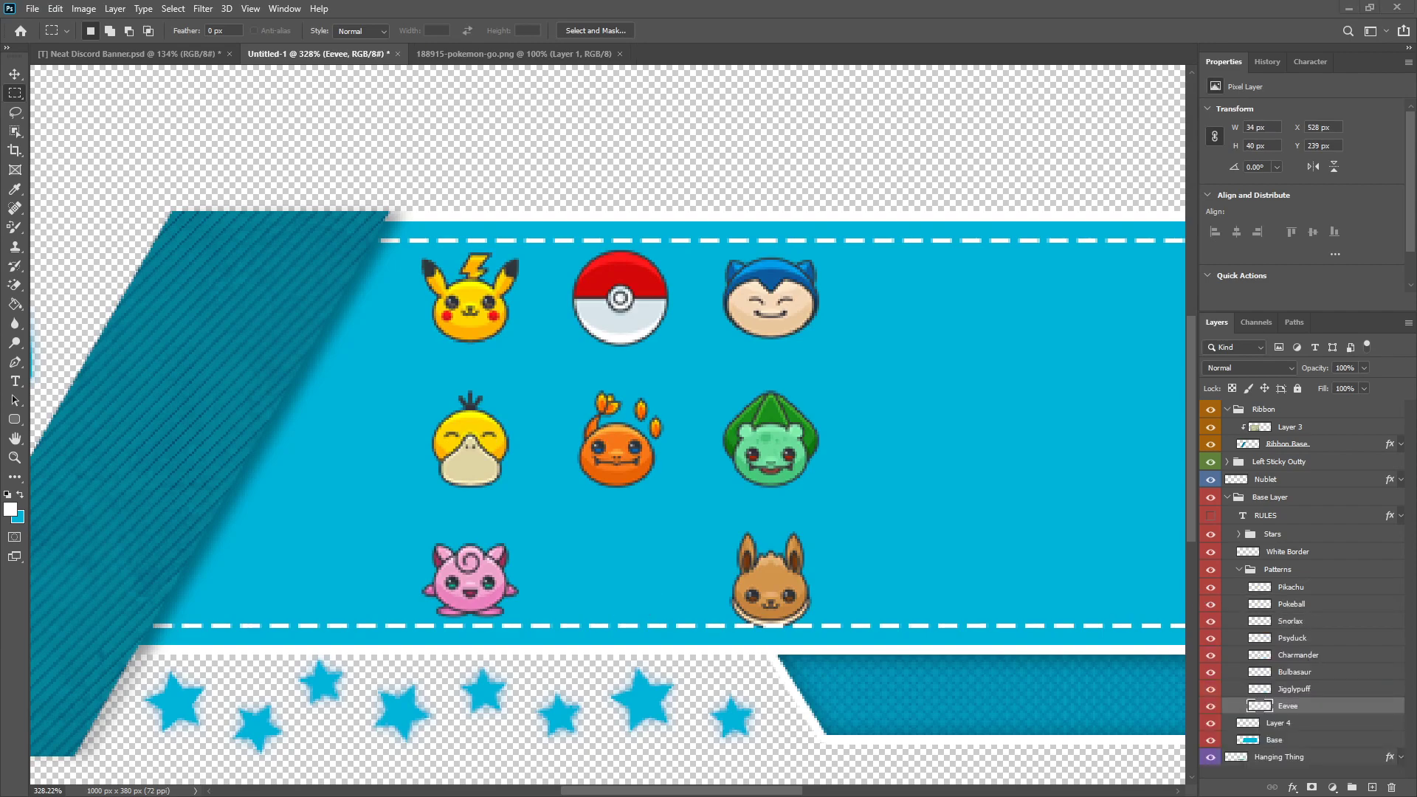
Step: Move the Pikachu icon left beside the ribbon's upper edge, to about X 373, Y 124 px
{"action": "scroll", "coordinate": [654, 572], "scroll_direction": "down", "scroll_amount": 3}
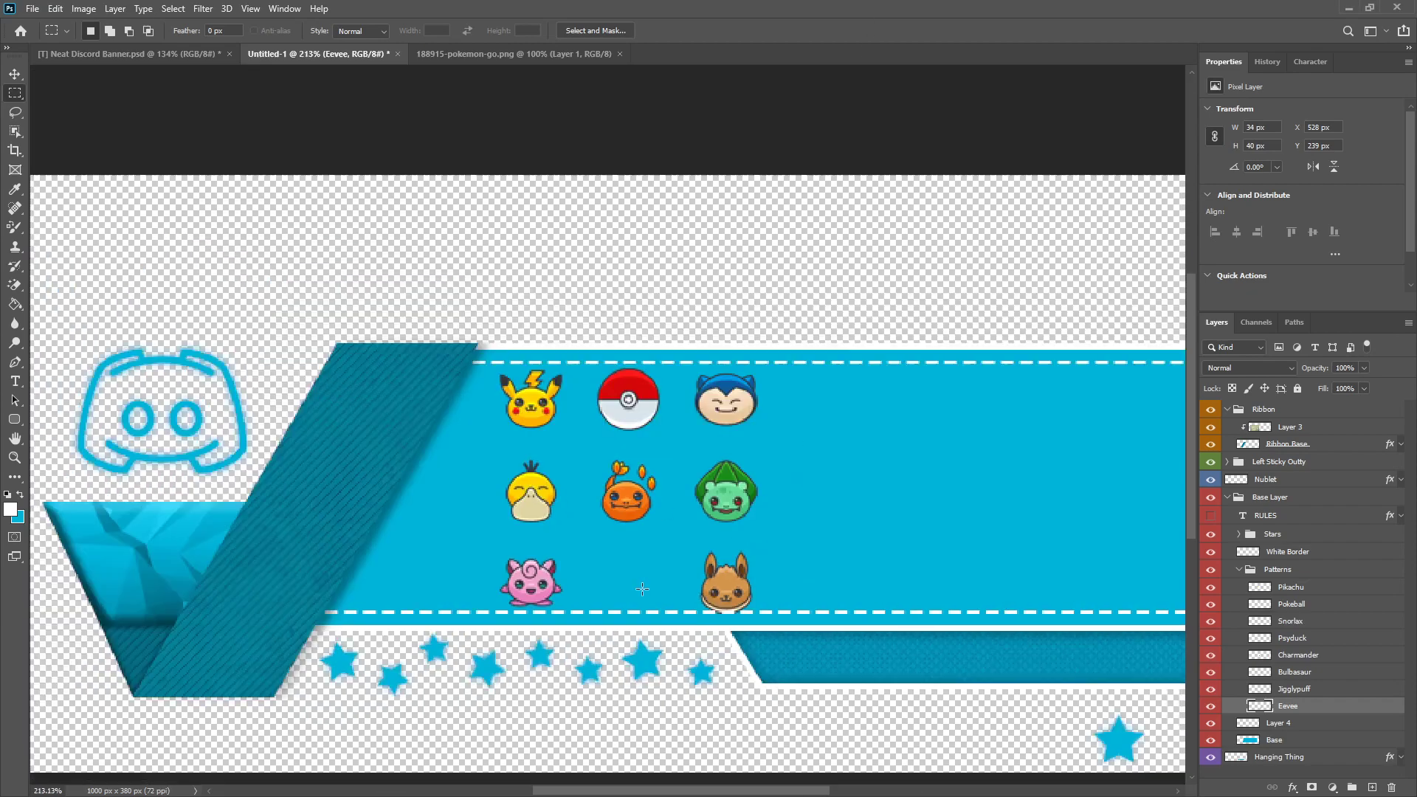
{"action": "scroll", "coordinate": [565, 466], "scroll_direction": "up", "scroll_amount": 3}
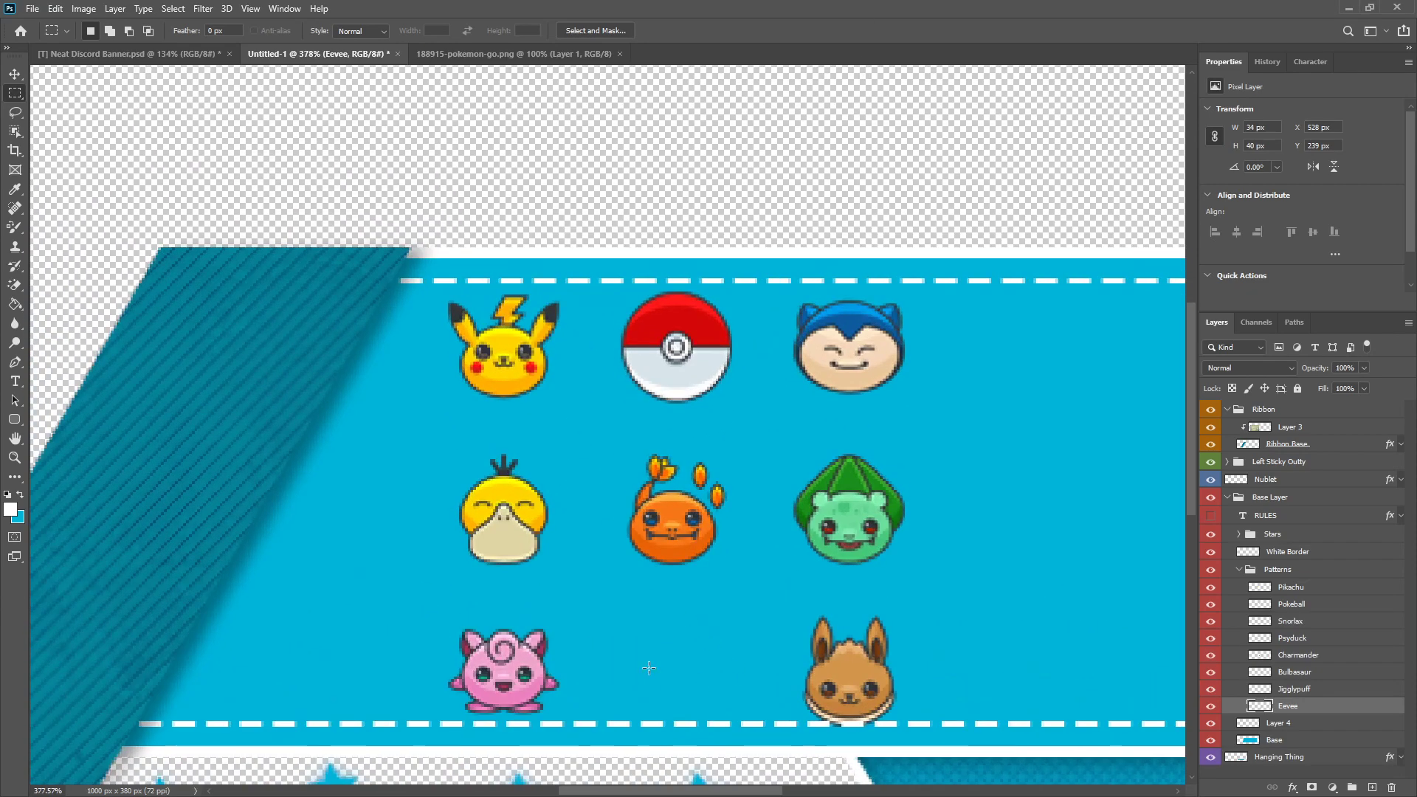
{"action": "scroll", "coordinate": [373, 521], "scroll_direction": "down", "scroll_amount": 2}
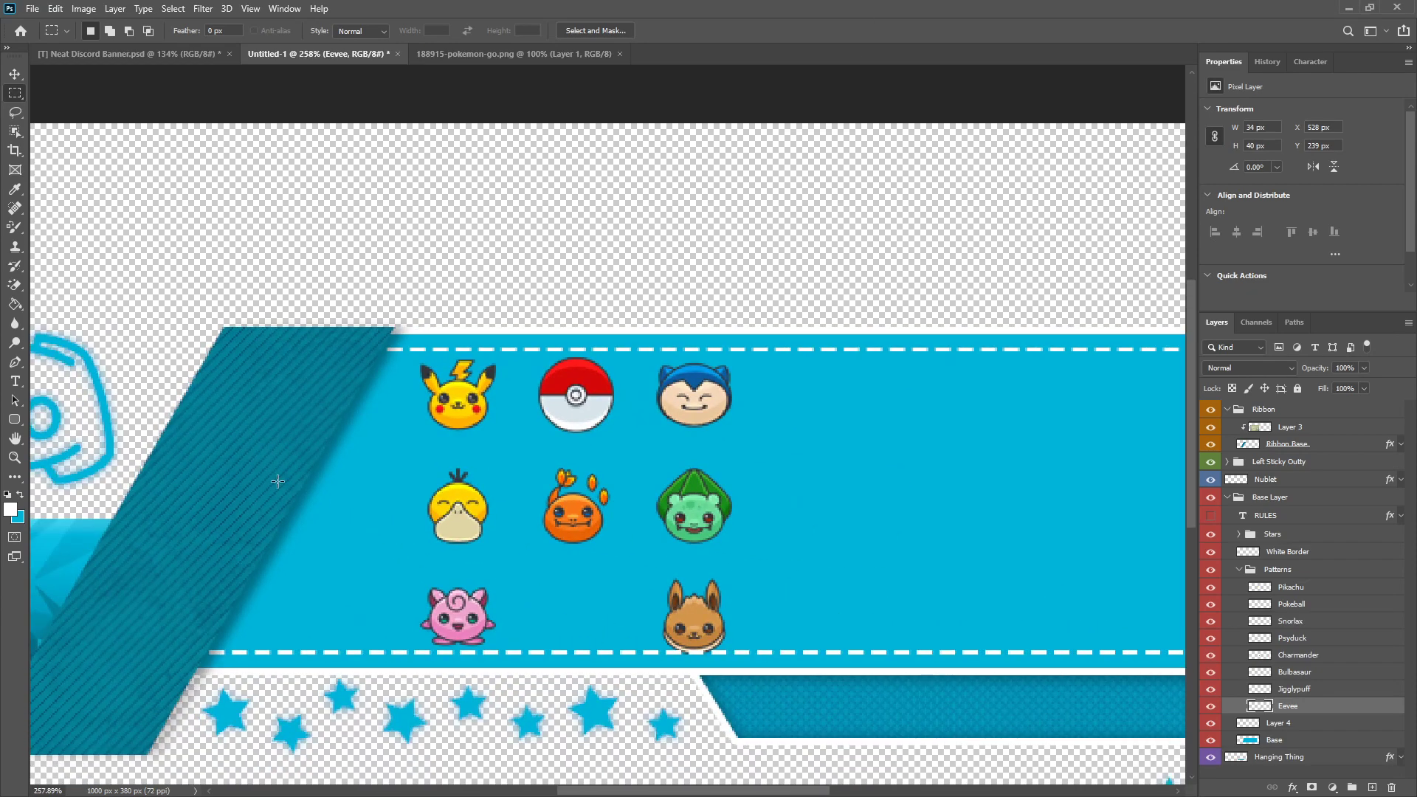
{"action": "left_click", "coordinate": [9, 77]}
{"action": "scroll", "coordinate": [288, 591], "scroll_direction": "up", "scroll_amount": 1}
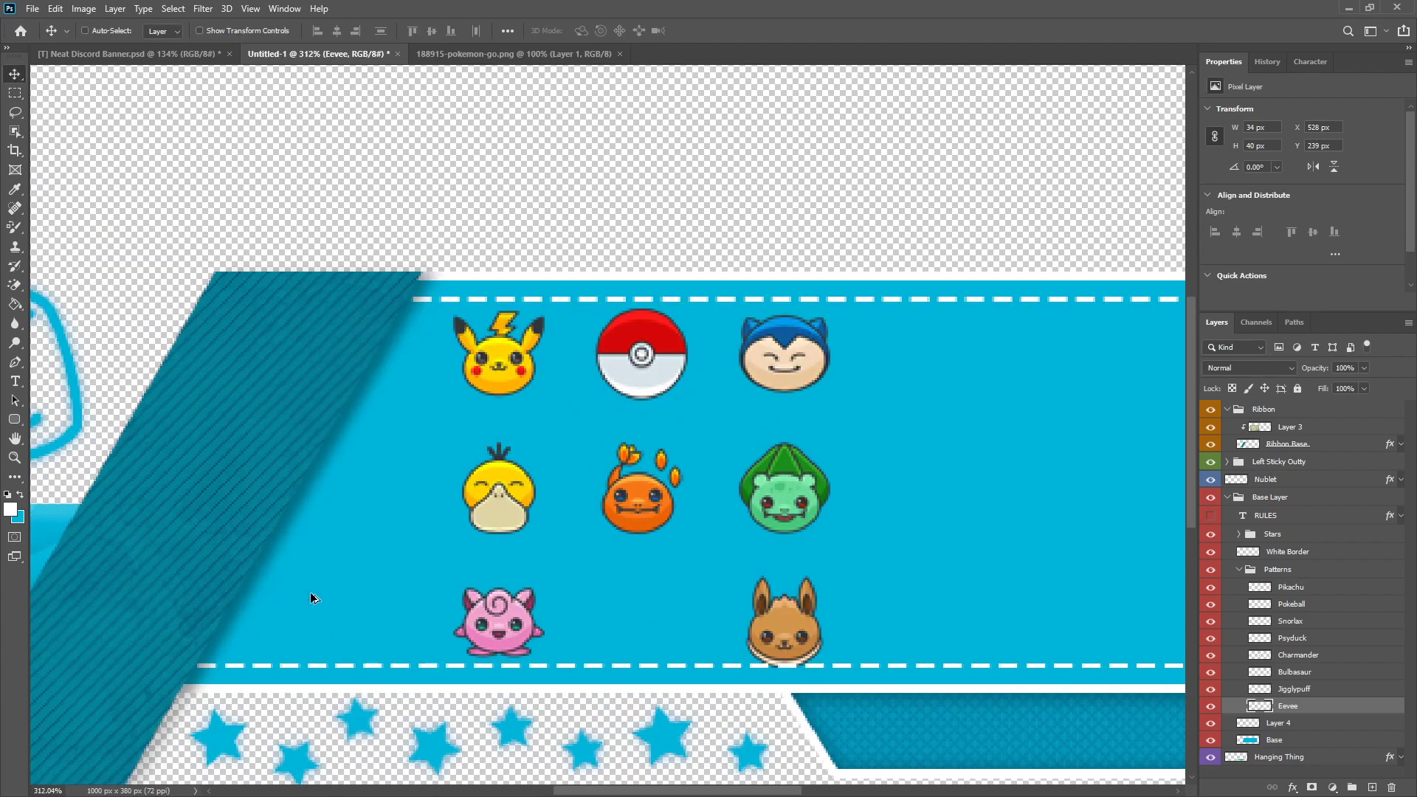
{"action": "left_click", "coordinate": [1306, 590]}
{"action": "scroll", "coordinate": [443, 406], "scroll_direction": "up", "scroll_amount": 2}
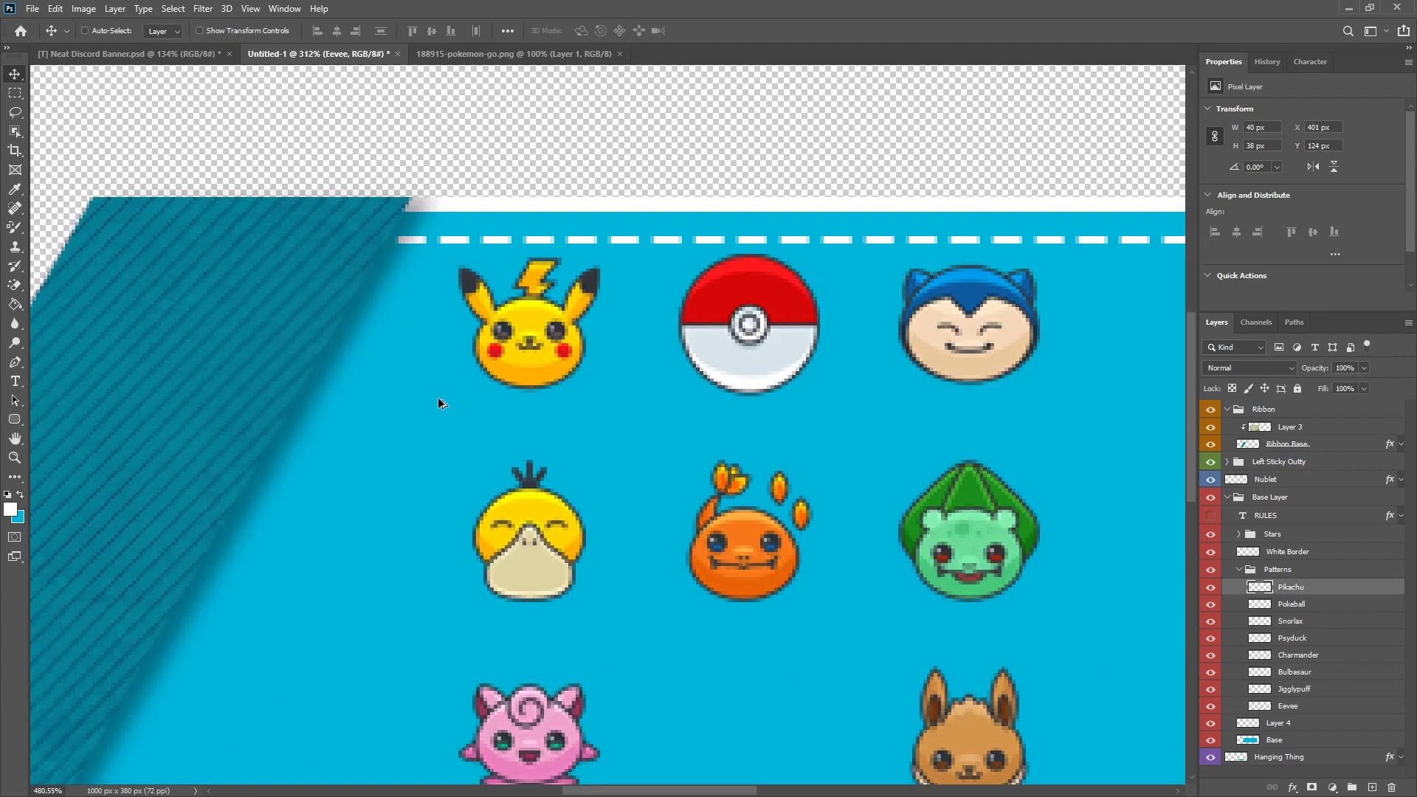
{"action": "scroll", "coordinate": [462, 431], "scroll_direction": "down", "scroll_amount": 3}
{"action": "left_click_drag", "start_coordinate": [516, 392], "coordinate": [460, 390]}
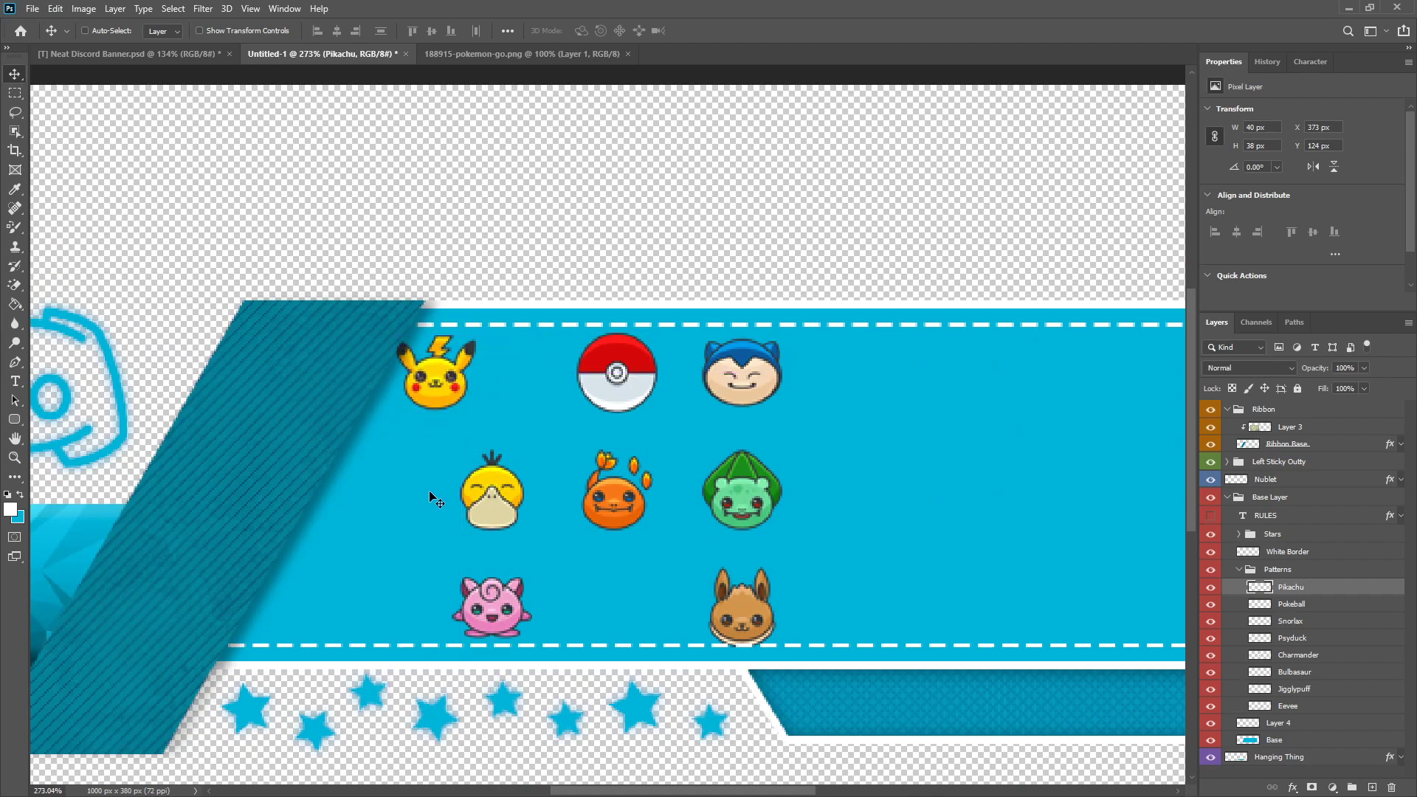
{"action": "scroll", "coordinate": [550, 561], "scroll_direction": "down", "scroll_amount": 4}
{"action": "scroll", "coordinate": [542, 554], "scroll_direction": "up", "scroll_amount": 3}
{"action": "scroll", "coordinate": [535, 546], "scroll_direction": "down", "scroll_amount": 3}
{"action": "scroll", "coordinate": [534, 547], "scroll_direction": "down", "scroll_amount": 3}
{"action": "scroll", "coordinate": [509, 399], "scroll_direction": "up", "scroll_amount": 5}
{"action": "scroll", "coordinate": [502, 369], "scroll_direction": "up", "scroll_amount": 4}
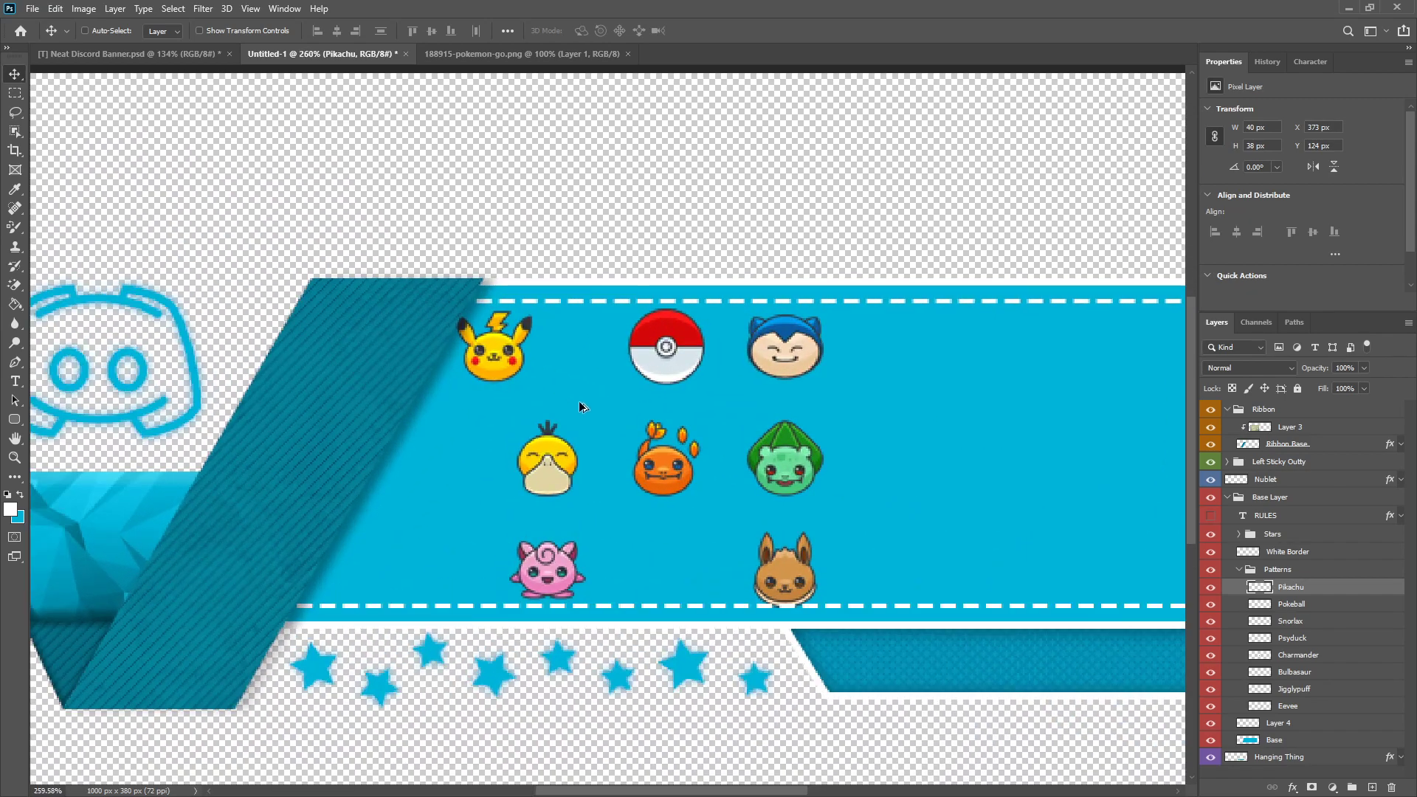
{"action": "scroll", "coordinate": [553, 354], "scroll_direction": "down", "scroll_amount": 3}
{"action": "scroll", "coordinate": [564, 359], "scroll_direction": "up", "scroll_amount": 3}
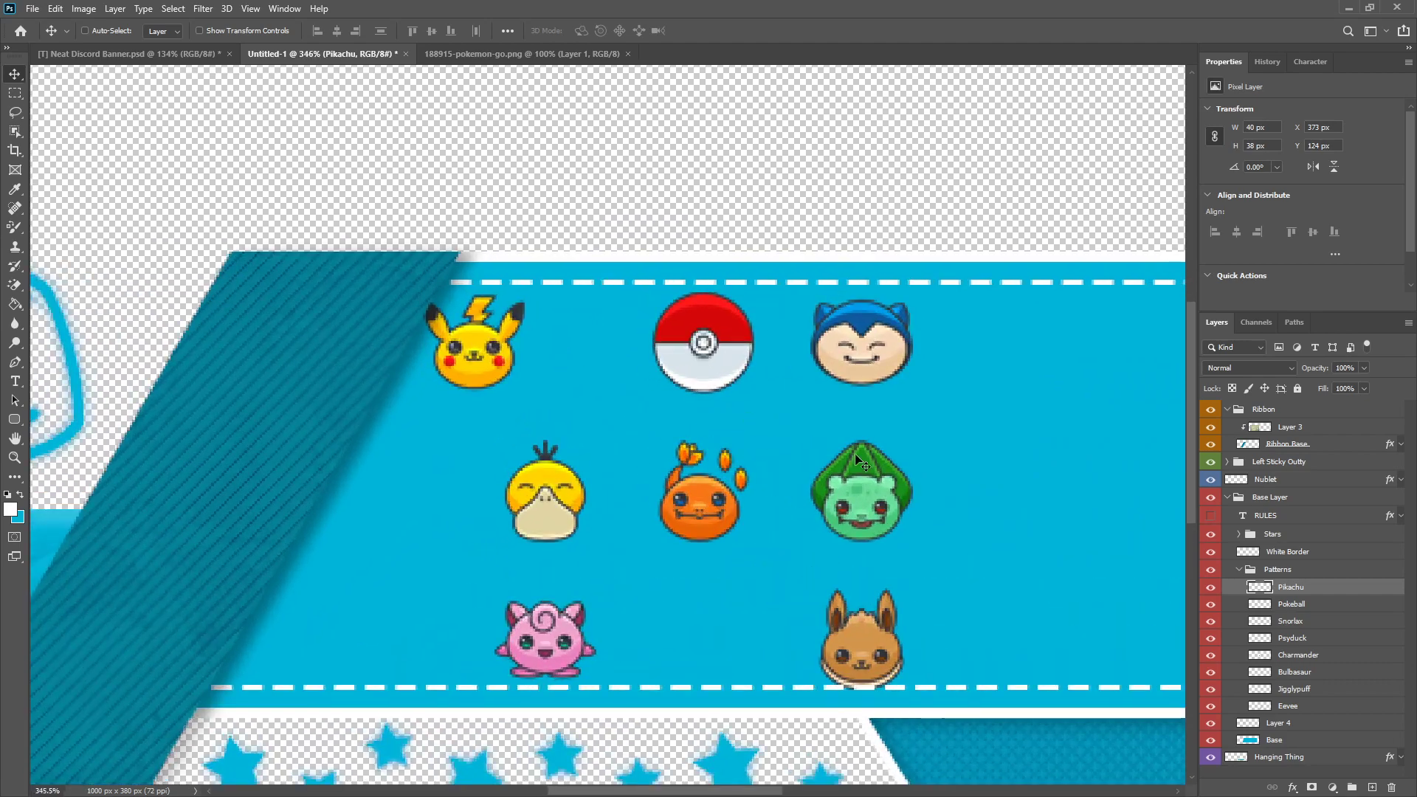
Step: Move Pokeball aside to about X 587, Y 156 px and place Jigglypuff beside Pikachu at about X 443, Y 129 px
{"action": "left_click", "coordinate": [1301, 605]}
{"action": "scroll", "coordinate": [720, 295], "scroll_direction": "up", "scroll_amount": 2}
{"action": "left_click_drag", "start_coordinate": [694, 360], "coordinate": [1146, 479]}
{"action": "scroll", "coordinate": [585, 517], "scroll_direction": "down", "scroll_amount": 2}
{"action": "scroll", "coordinate": [585, 518], "scroll_direction": "up", "scroll_amount": 2}
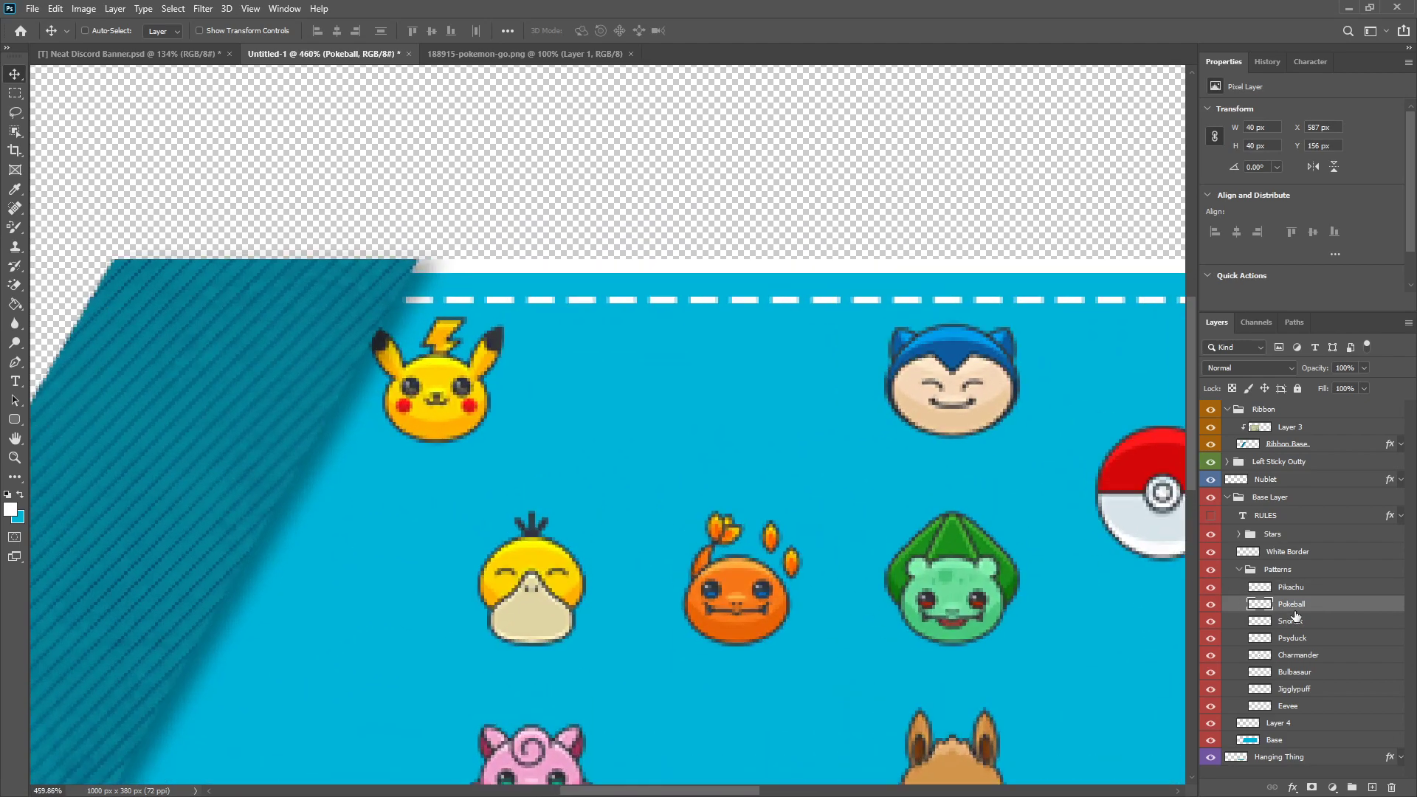
{"action": "left_click", "coordinate": [1300, 689]}
{"action": "left_click_drag", "start_coordinate": [543, 738], "coordinate": [663, 393]}
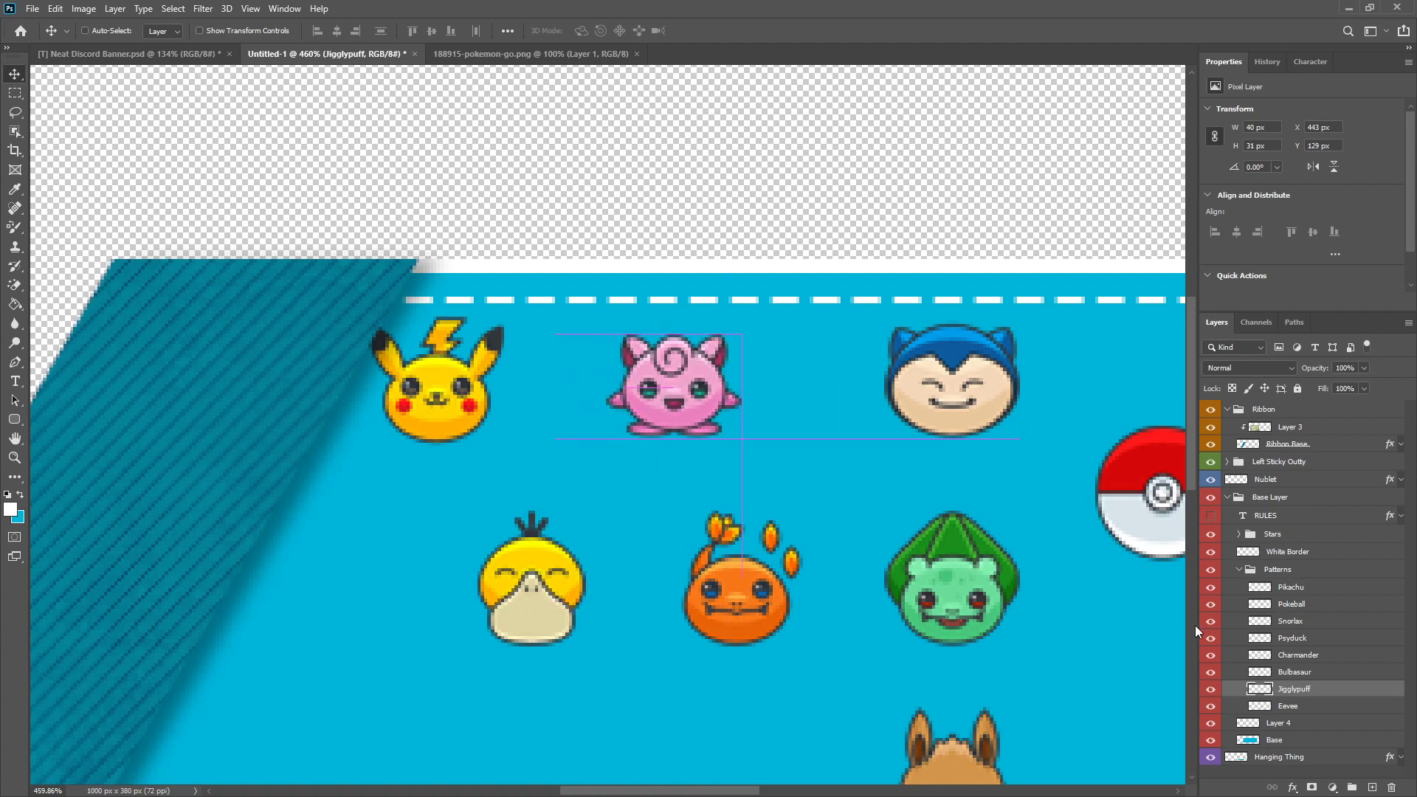
Step: Place Psyduck in a lower row between Pikachu and Jigglypuff, at about X 410, Y 159 px
{"action": "left_click", "coordinate": [1294, 640]}
{"action": "left_click_drag", "start_coordinate": [543, 604], "coordinate": [559, 508]}
{"action": "scroll", "coordinate": [555, 528], "scroll_direction": "down", "scroll_amount": 5}
{"action": "scroll", "coordinate": [547, 331], "scroll_direction": "up", "scroll_amount": 6}
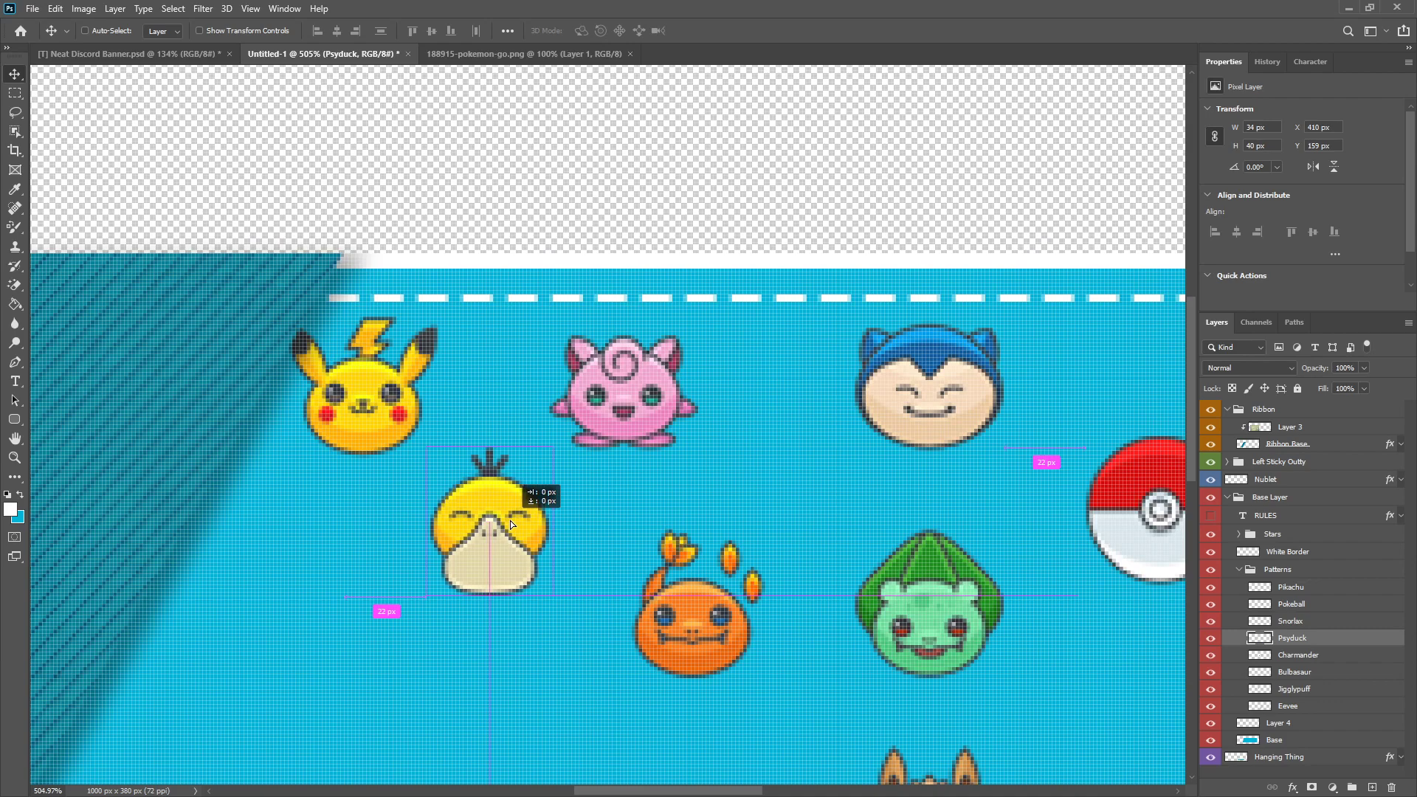
Step: Move Snorlax out of the way to the right and shift Pokeball to about X 603, Y 159 px
{"action": "scroll", "coordinate": [511, 520], "scroll_direction": "down", "scroll_amount": 3}
{"action": "scroll", "coordinate": [729, 573], "scroll_direction": "down", "scroll_amount": 3}
{"action": "scroll", "coordinate": [708, 579], "scroll_direction": "up", "scroll_amount": 2}
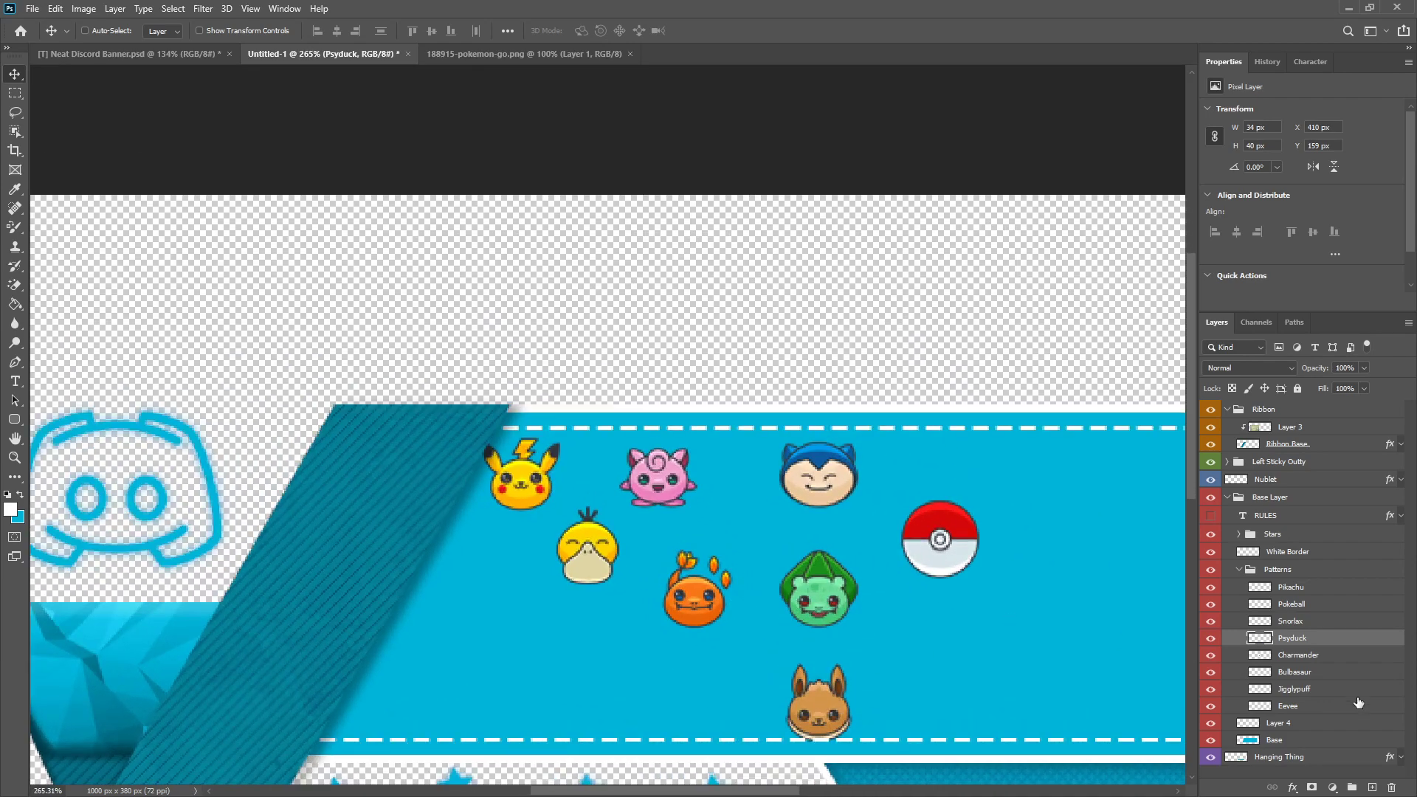
{"action": "left_click", "coordinate": [1290, 621]}
{"action": "left_click_drag", "start_coordinate": [783, 473], "coordinate": [984, 547]}
{"action": "left_click", "coordinate": [1292, 603]}
{"action": "scroll", "coordinate": [1013, 593], "scroll_direction": "up", "scroll_amount": 2}
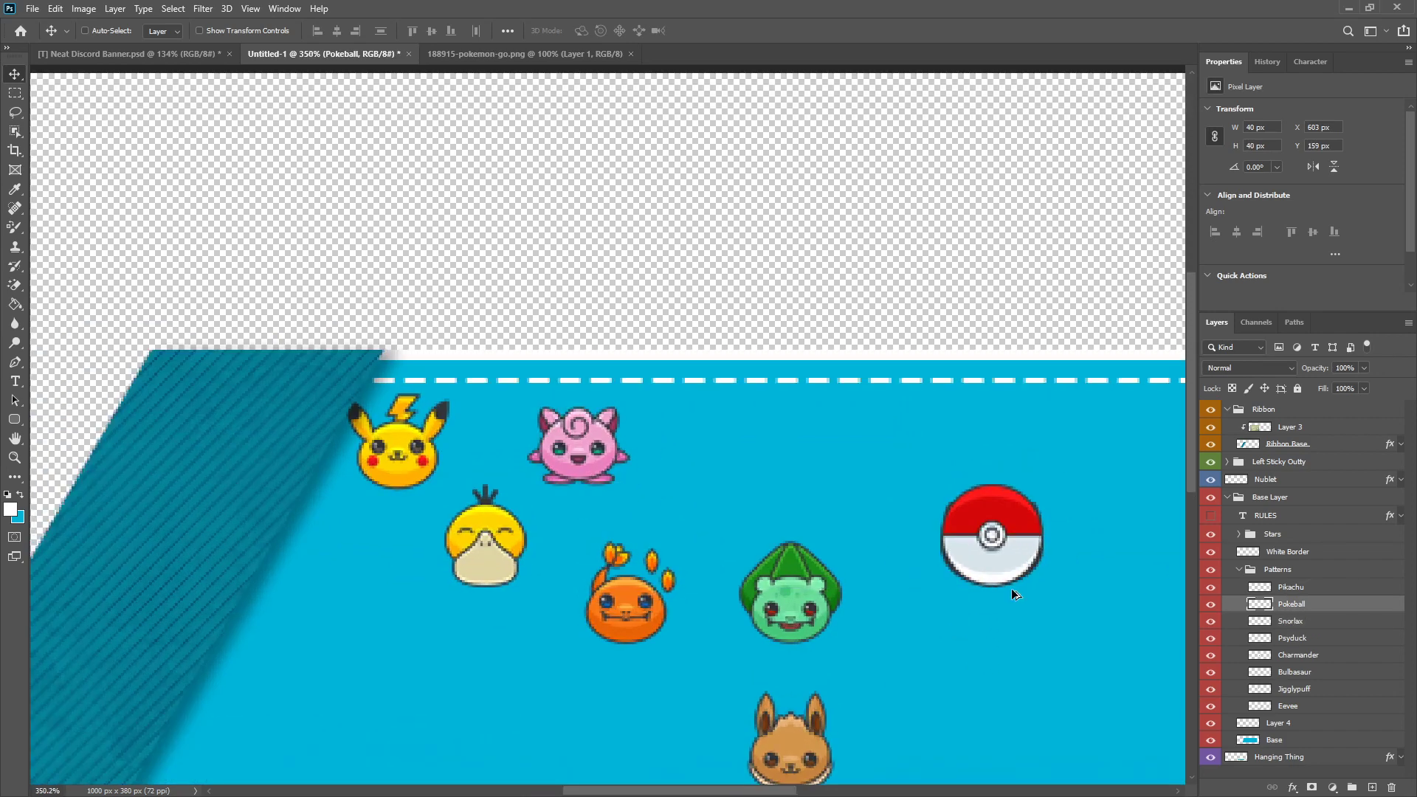
Step: Place Eevee in the upper row after Jigglypuff, at about X 513, Y 122 px
{"action": "left_click", "coordinate": [1309, 657]}
{"action": "left_click", "coordinate": [1307, 709]}
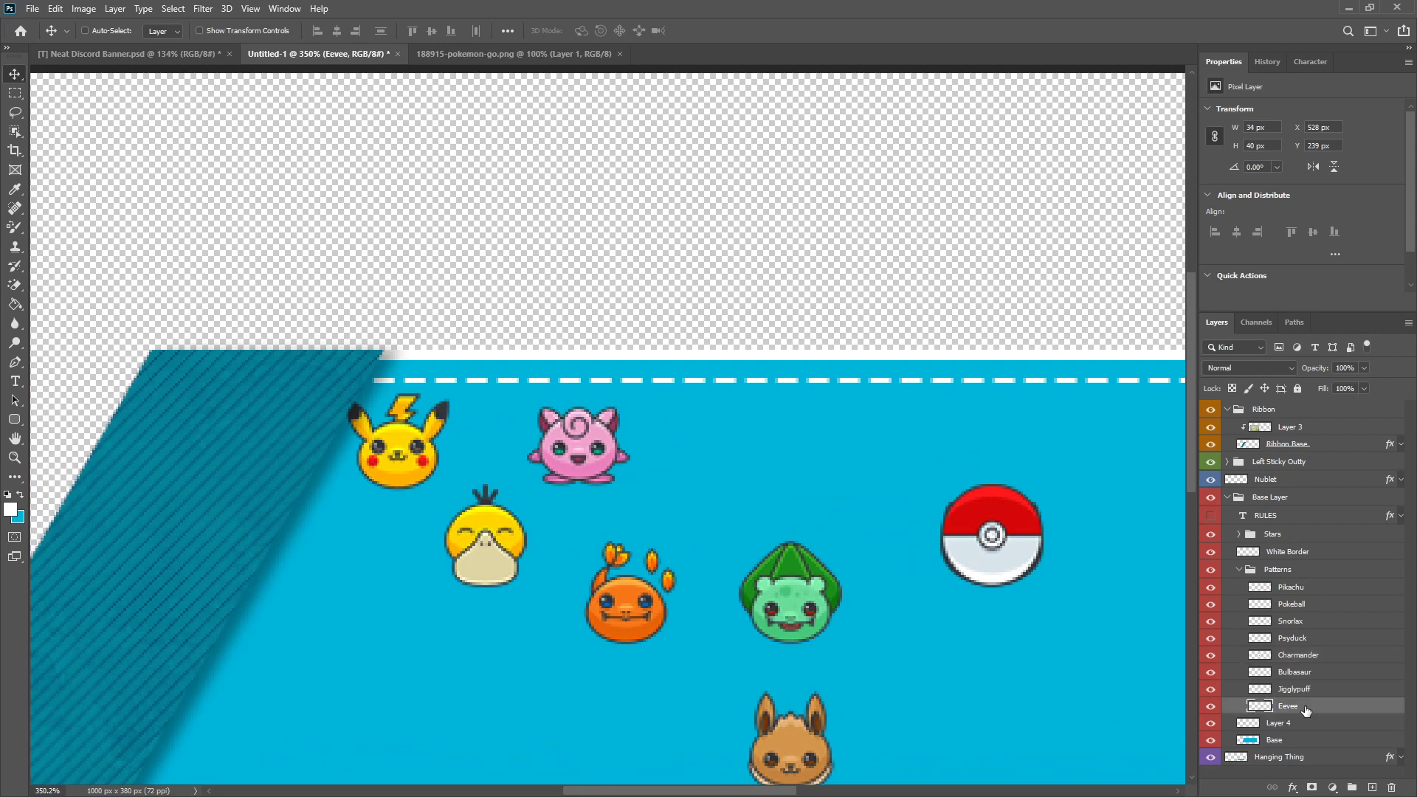
{"action": "left_click_drag", "start_coordinate": [776, 748], "coordinate": [737, 445]}
{"action": "scroll", "coordinate": [698, 516], "scroll_direction": "down", "scroll_amount": 4}
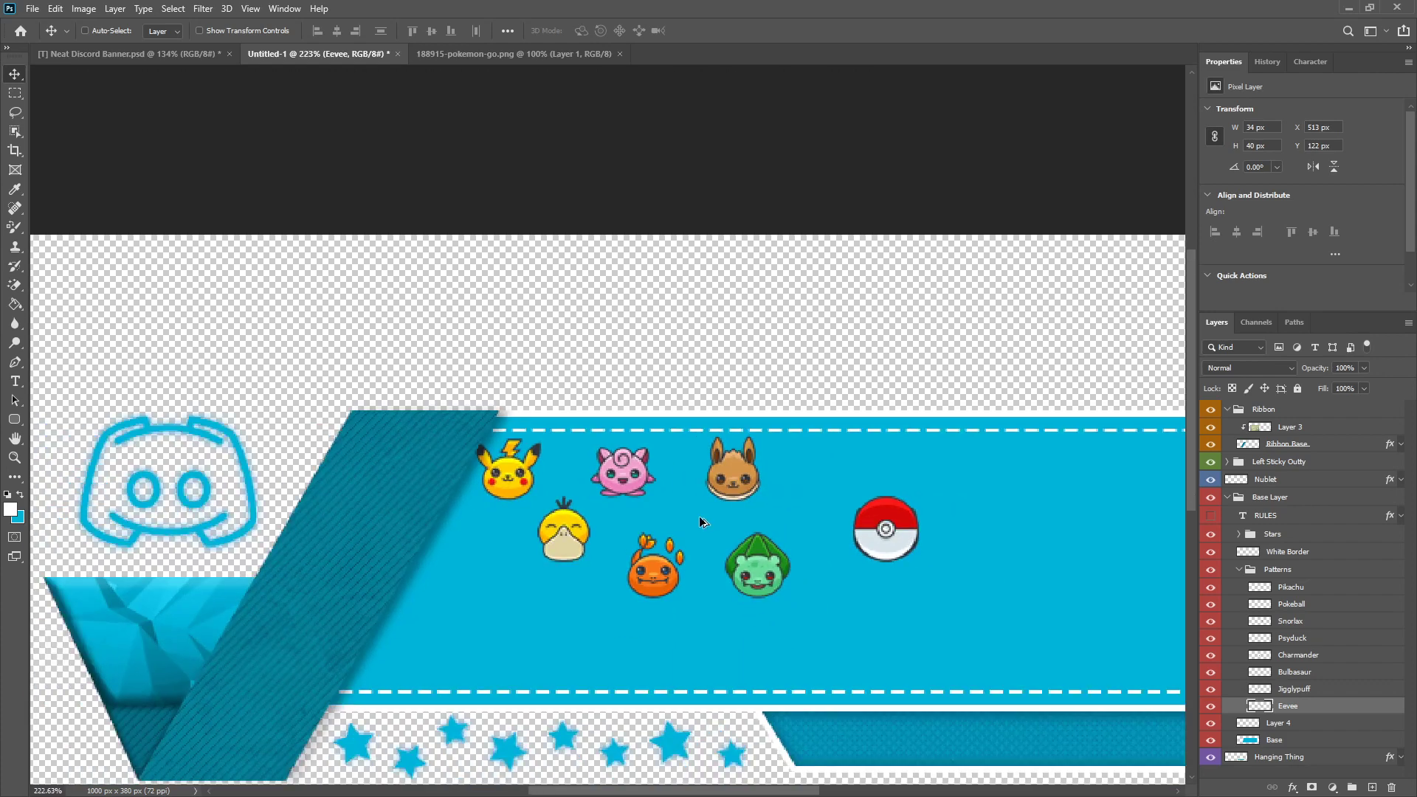
{"action": "scroll", "coordinate": [701, 517], "scroll_direction": "up", "scroll_amount": 4}
Step: Move Charmander aside to about X 665, Y 170 px and place Bulbasaur after Psyduck at about X 476, Y 159 px
{"action": "left_click", "coordinate": [1313, 660]}
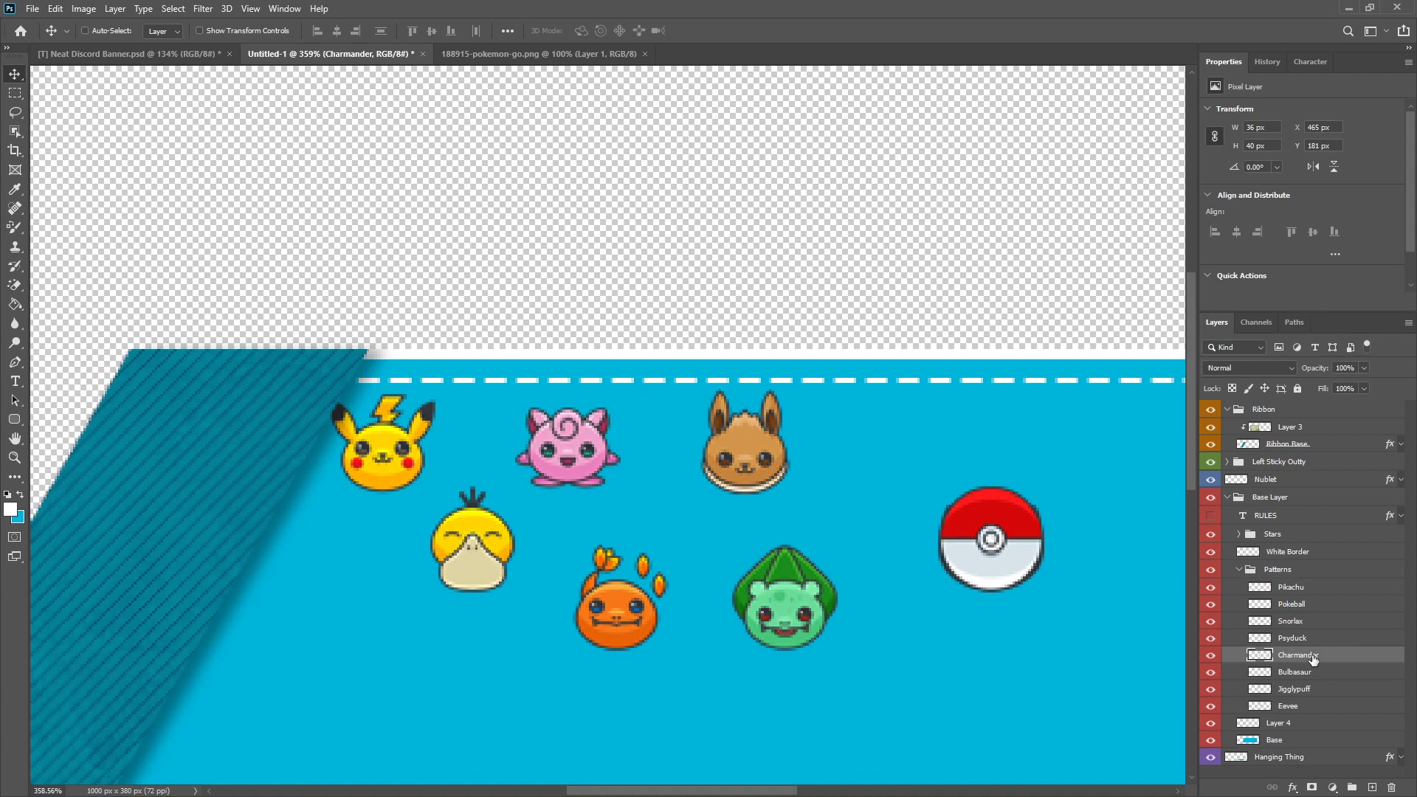
{"action": "left_click_drag", "start_coordinate": [554, 585], "coordinate": [1084, 556]}
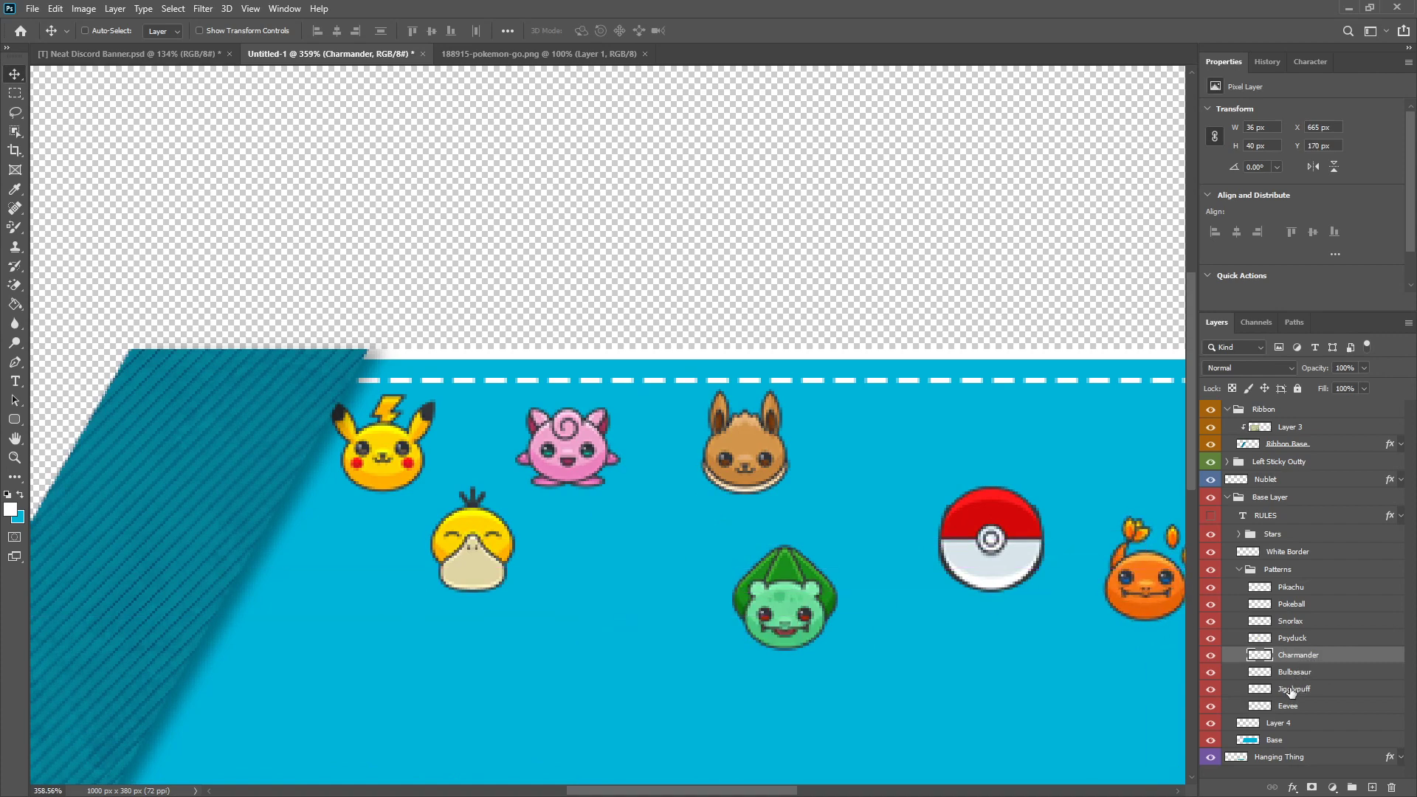
{"action": "left_click_drag", "start_coordinate": [792, 620], "coordinate": [658, 555]}
{"action": "scroll", "coordinate": [663, 543], "scroll_direction": "up", "scroll_amount": 7}
{"action": "left_click_drag", "start_coordinate": [637, 507], "coordinate": [642, 507]}
{"action": "scroll", "coordinate": [654, 578], "scroll_direction": "down", "scroll_amount": 8}
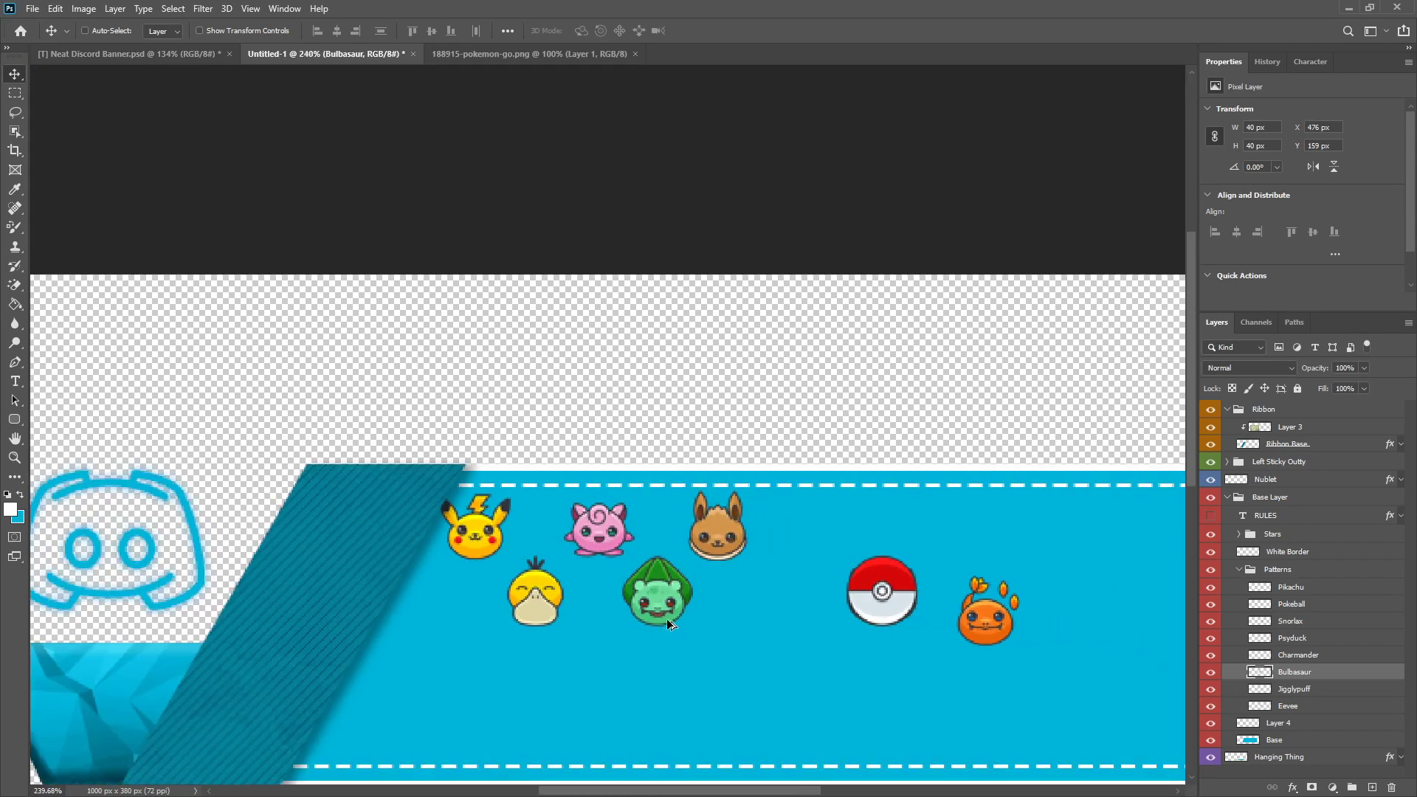
{"action": "scroll", "coordinate": [642, 612], "scroll_direction": "up", "scroll_amount": 5}
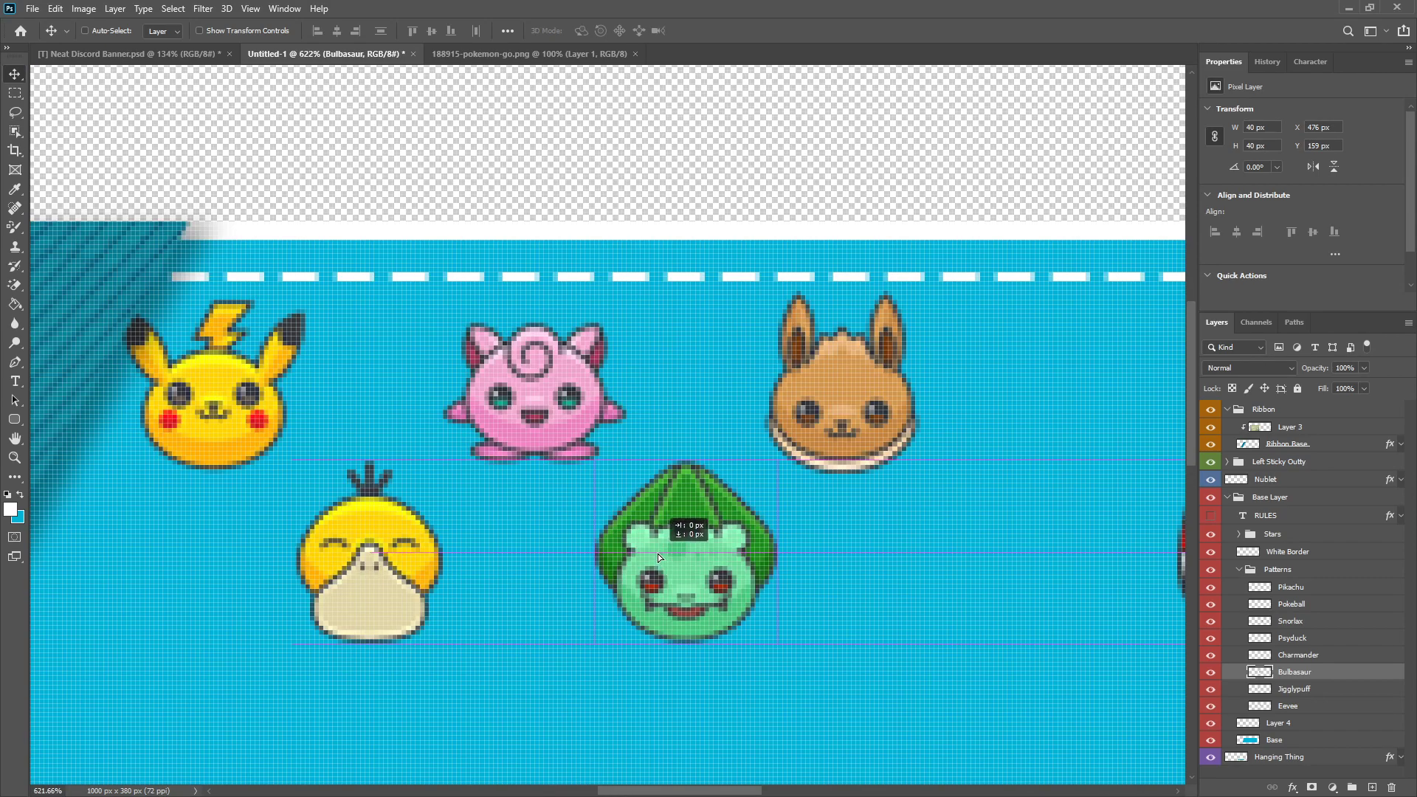
{"action": "scroll", "coordinate": [649, 590], "scroll_direction": "down", "scroll_amount": 6}
{"action": "scroll", "coordinate": [788, 613], "scroll_direction": "up", "scroll_amount": 3}
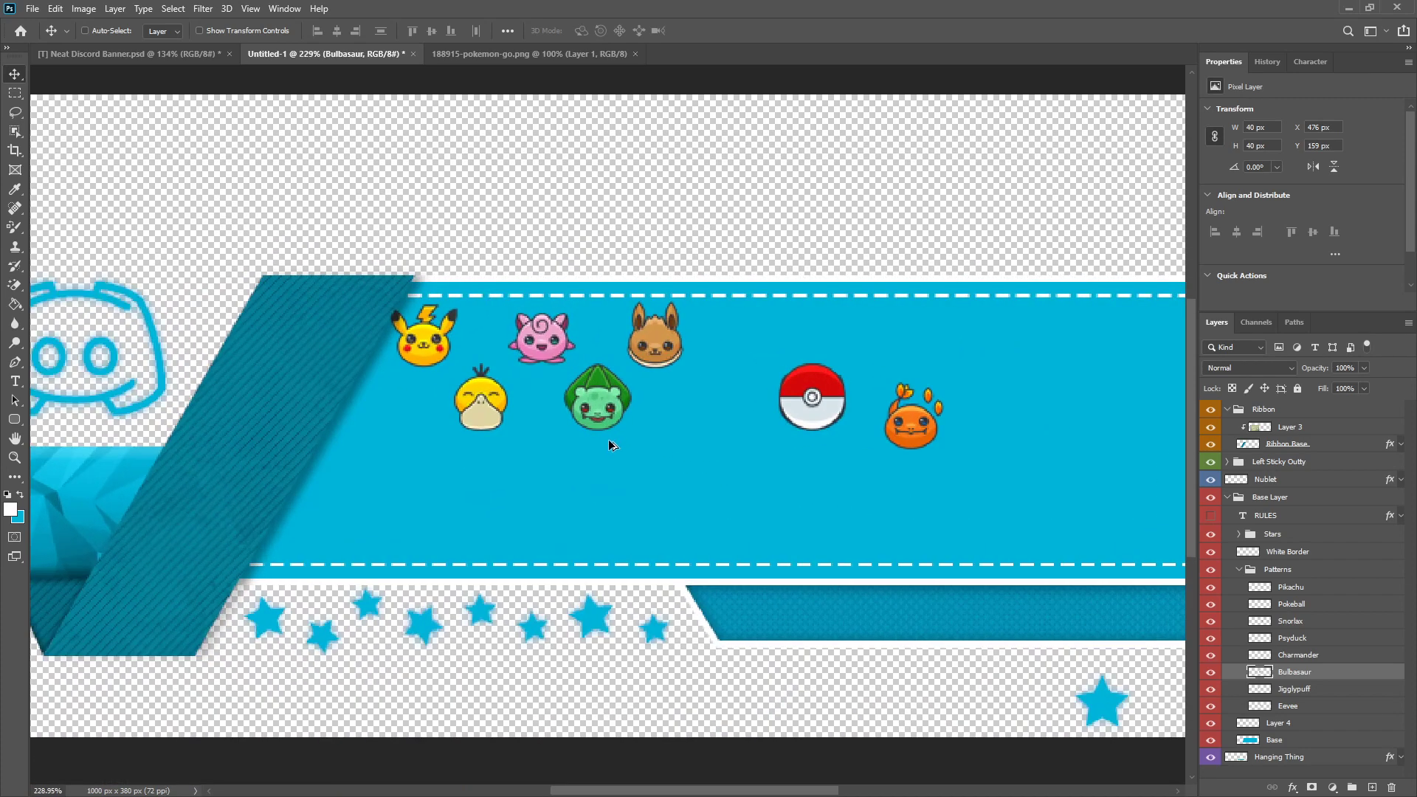
Step: Place Charmander first in the lower row, touching the ribbon, at about X 342, Y 159 px
{"action": "left_click", "coordinate": [1297, 655]}
{"action": "left_click_drag", "start_coordinate": [1024, 402], "coordinate": [294, 383]}
{"action": "left_click", "coordinate": [309, 387]}
{"action": "scroll", "coordinate": [414, 480], "scroll_direction": "down", "scroll_amount": 3}
{"action": "scroll", "coordinate": [754, 476], "scroll_direction": "up", "scroll_amount": 2}
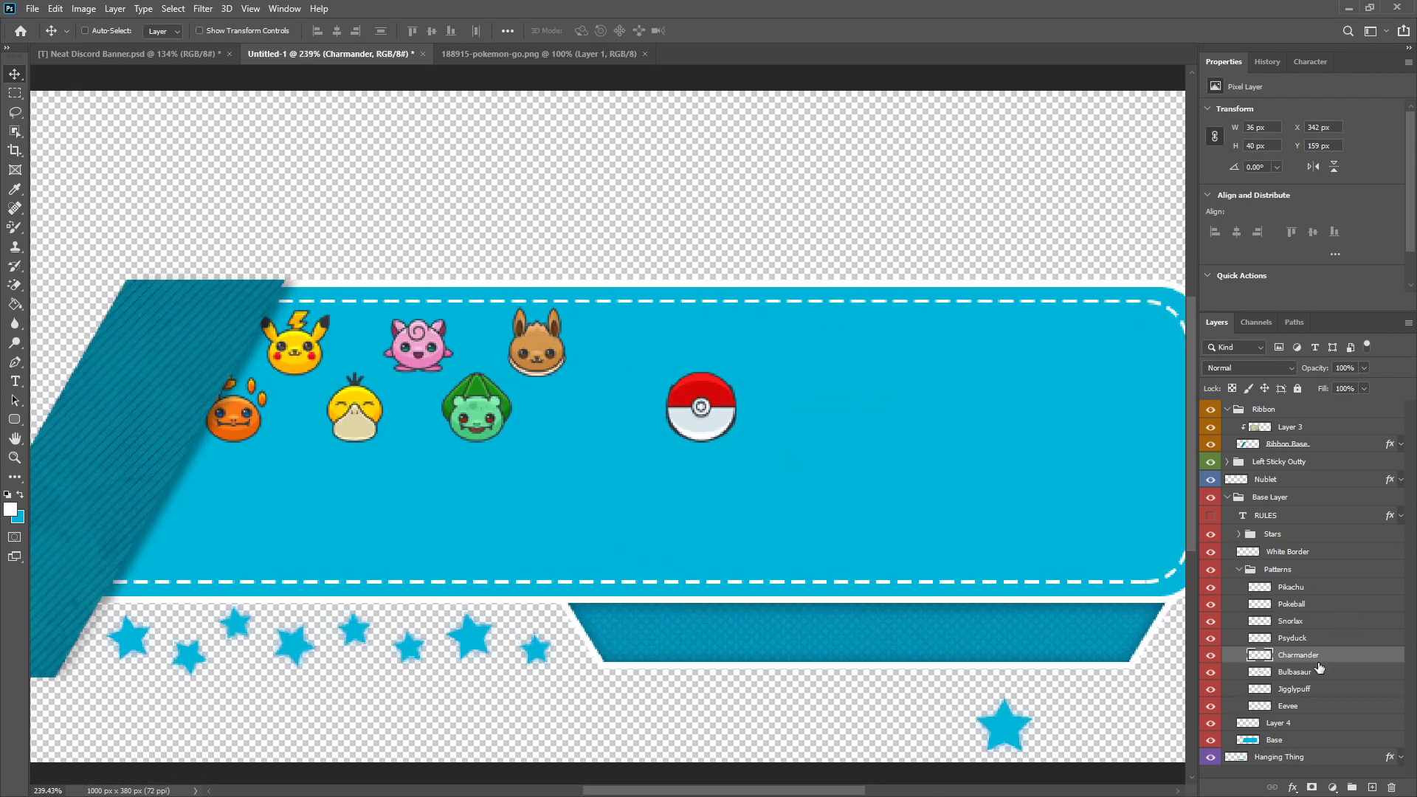
Step: Place Pokeball after Bulbasaur at about X 547, Y 159 px and Snorlax after Eevee at about X 577, Y 127 px
{"action": "left_click", "coordinate": [1315, 607]}
{"action": "scroll", "coordinate": [599, 360], "scroll_direction": "up", "scroll_amount": 4}
{"action": "left_click_drag", "start_coordinate": [748, 422], "coordinate": [594, 435]}
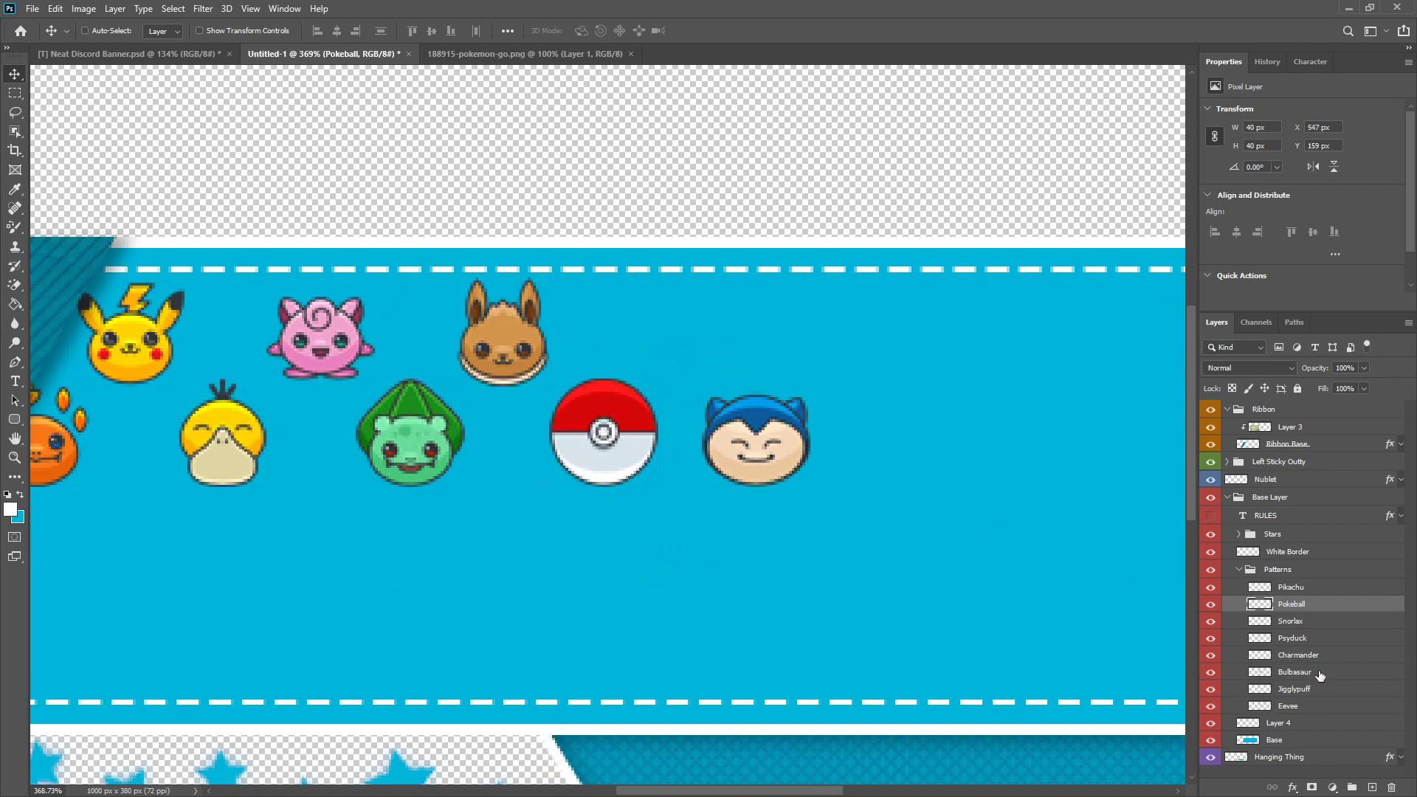
{"action": "left_click", "coordinate": [1305, 621]}
{"action": "left_click_drag", "start_coordinate": [762, 437], "coordinate": [677, 342]}
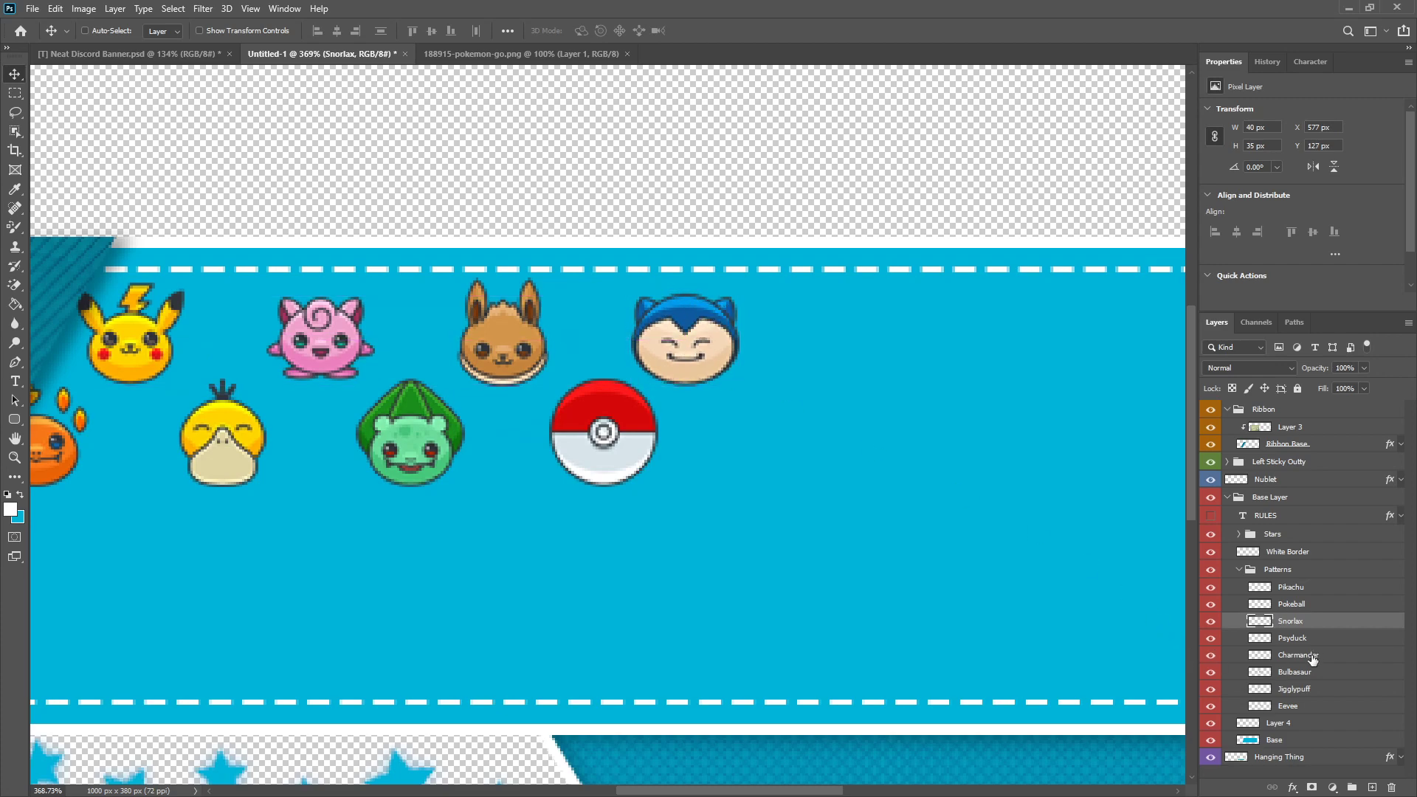
Step: Nudge Pokeball slightly left to X 545 px, keeping it at Y 159 px
{"action": "left_click", "coordinate": [1291, 604]}
{"action": "scroll", "coordinate": [513, 444], "scroll_direction": "up", "scroll_amount": 2}
{"action": "left_click_drag", "start_coordinate": [619, 442], "coordinate": [596, 436]}
{"action": "scroll", "coordinate": [649, 513], "scroll_direction": "down", "scroll_amount": 5}
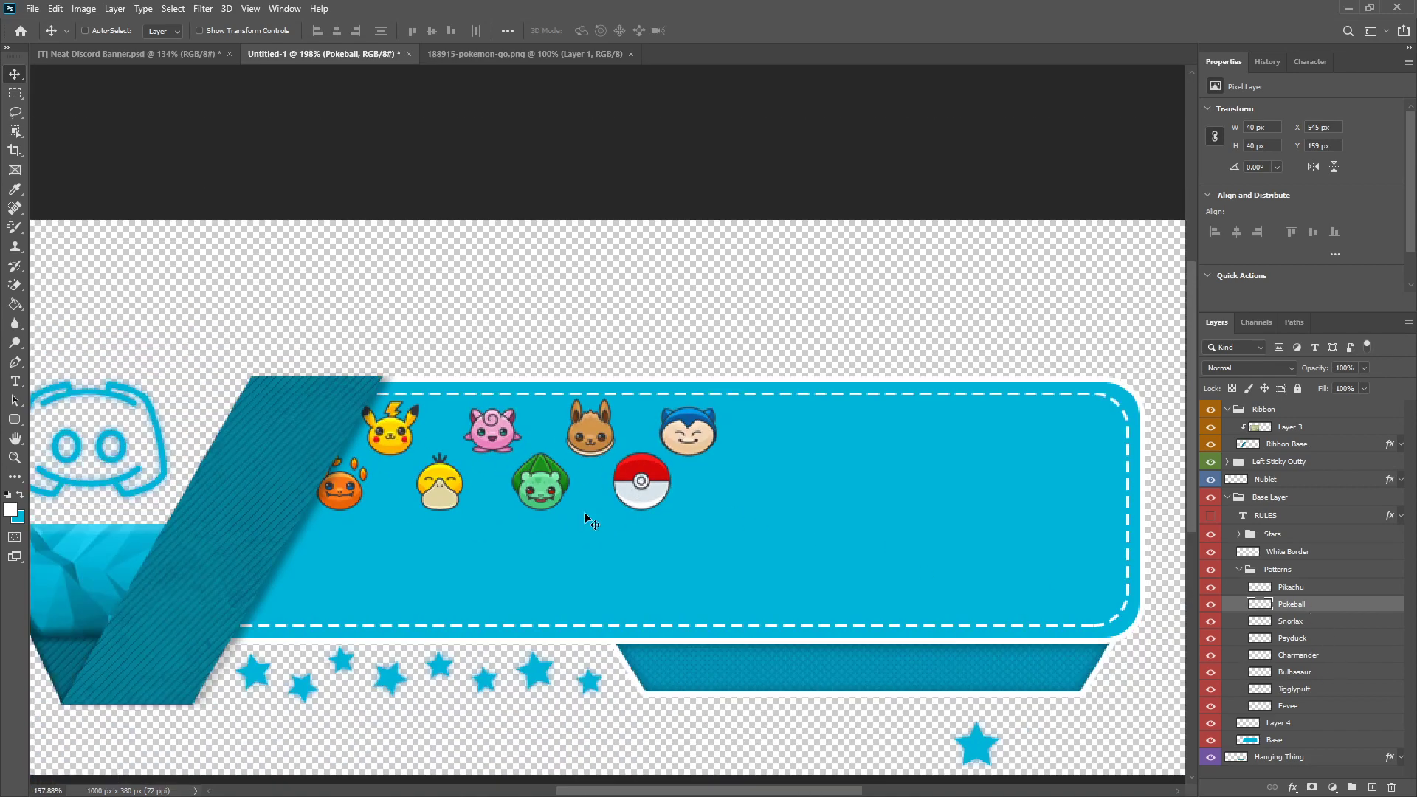
Step: Select the lower-row icons Pokeball, Psyduck, Bulbasaur and Charmander and lower them together to Y 162 px
{"action": "key", "text": "ctrl"}
{"action": "left_click", "coordinate": [1301, 641], "text": "ctrl"}
{"action": "left_click", "coordinate": [1306, 673], "text": "ctrl"}
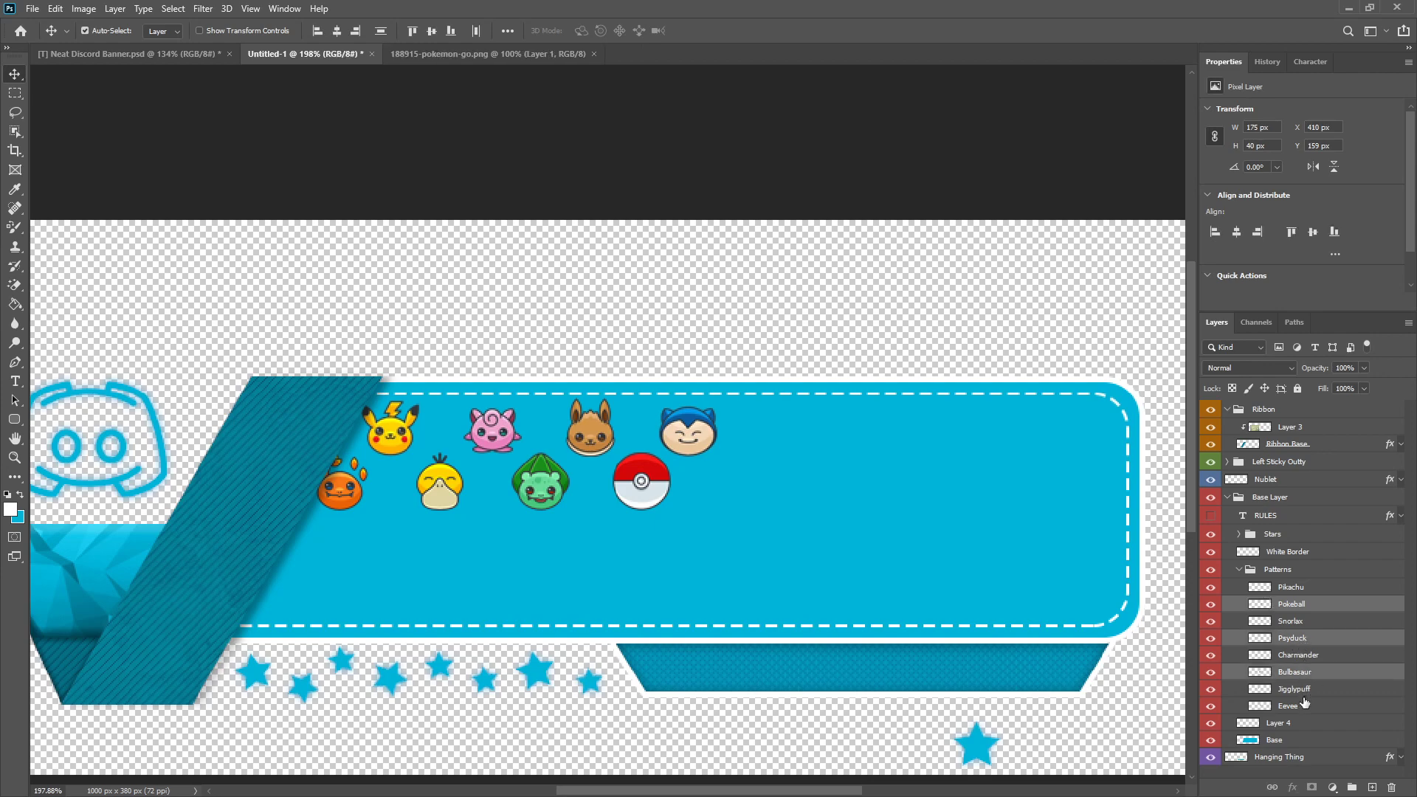
{"action": "left_click", "coordinate": [1318, 657], "text": "ctrl"}
{"action": "scroll", "coordinate": [490, 469], "scroll_direction": "up", "scroll_amount": 5}
{"action": "left_click_drag", "start_coordinate": [604, 477], "coordinate": [602, 484]}
{"action": "scroll", "coordinate": [602, 484], "scroll_direction": "up", "scroll_amount": 2}
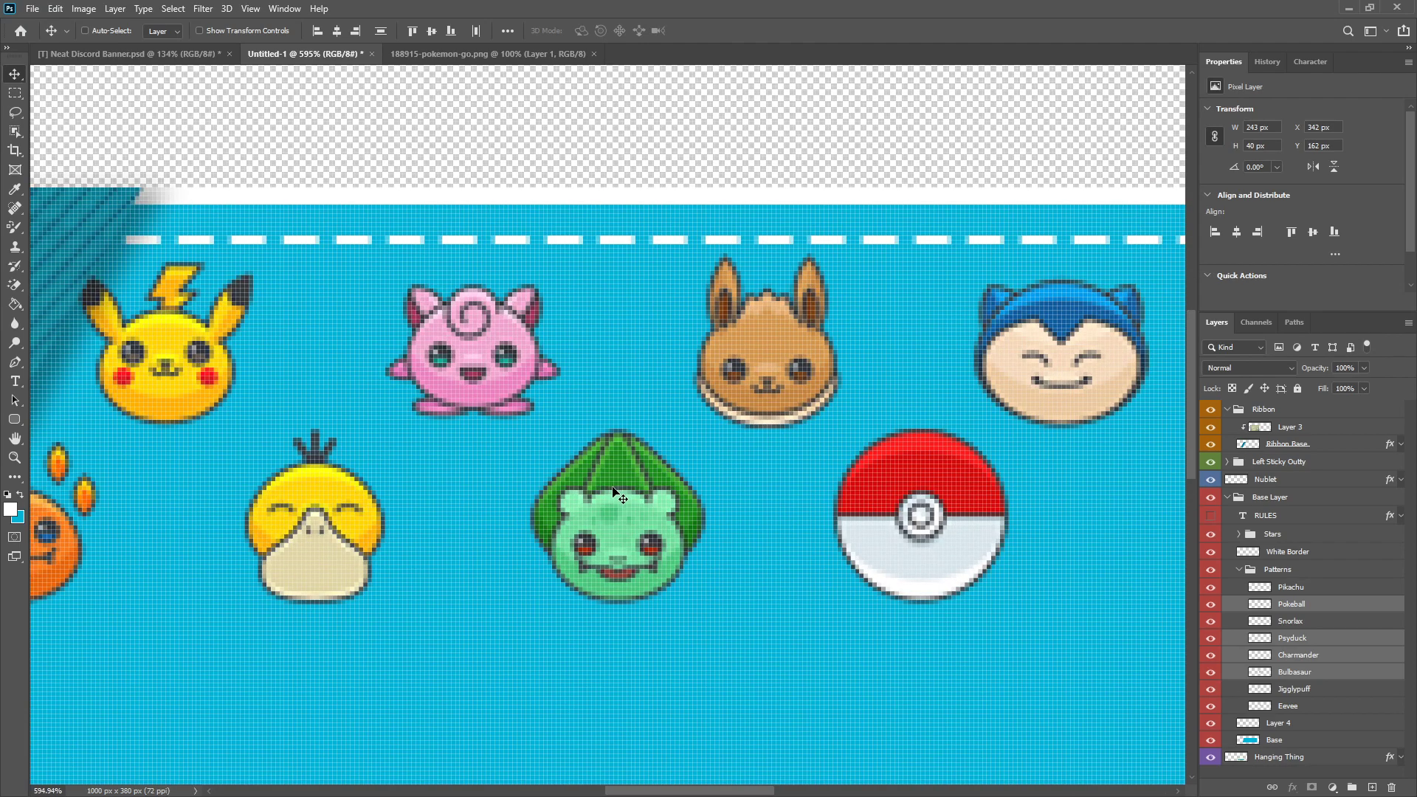
{"action": "scroll", "coordinate": [614, 493], "scroll_direction": "down", "scroll_amount": 8}
{"action": "scroll", "coordinate": [762, 446], "scroll_direction": "up", "scroll_amount": 3}
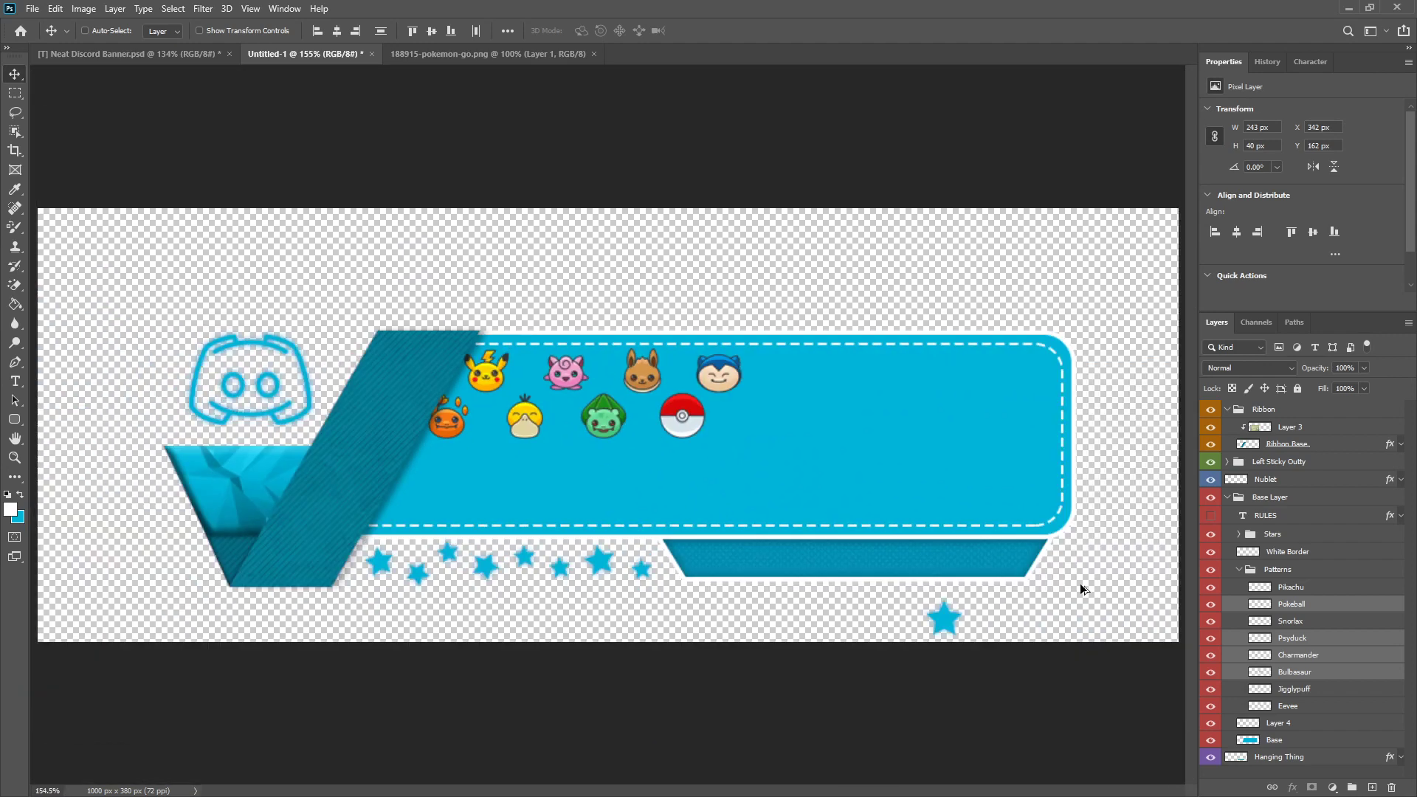
Step: Group the eight icon layers from Pikachu to Eevee and name the group 1
{"action": "left_click", "coordinate": [1301, 588]}
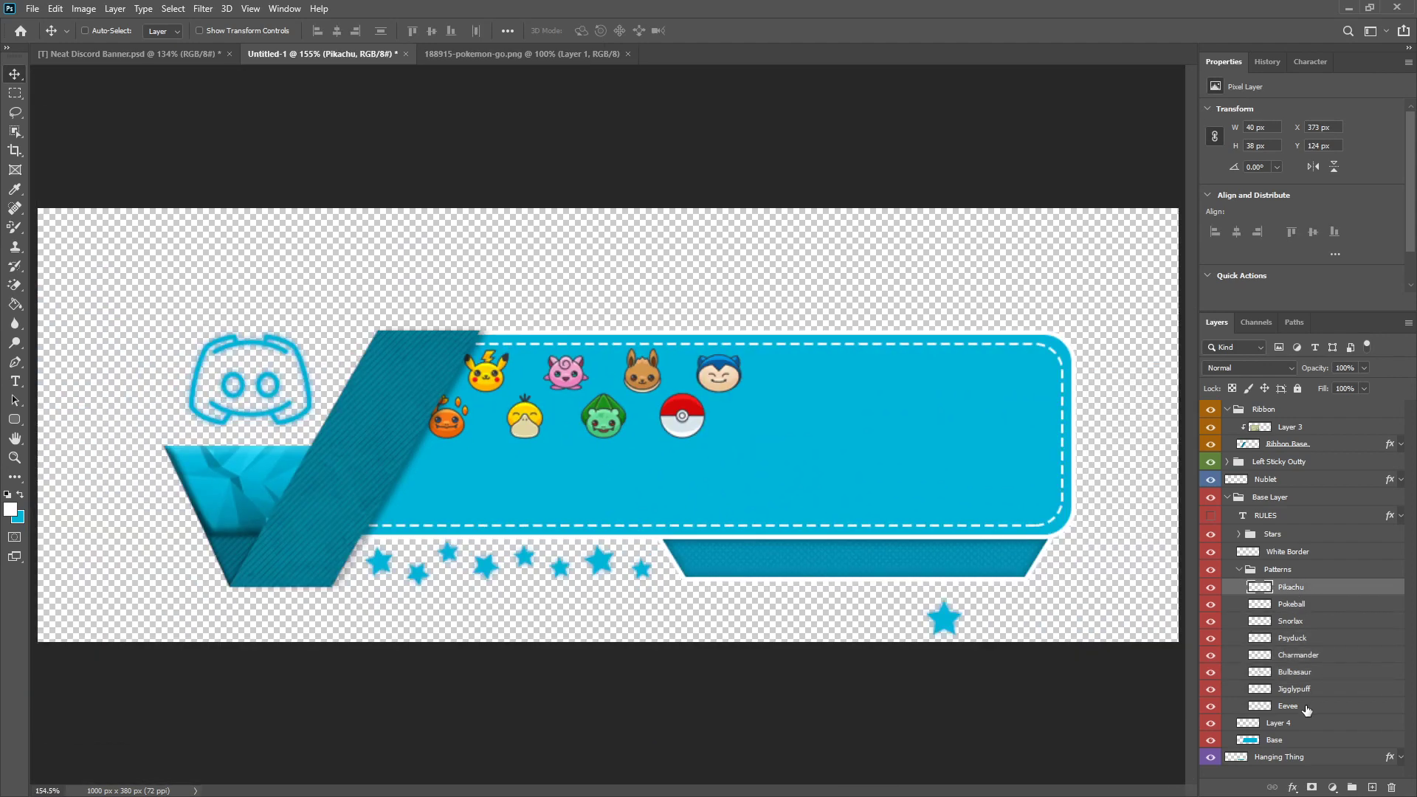
{"action": "left_click", "coordinate": [1307, 709], "text": "shift"}
{"action": "key", "text": "ctrl+g"}
{"action": "double_click", "coordinate": [1300, 588]}
{"action": "type", "text": "1"}
{"action": "key", "text": "Return"}
Step: Duplicate group 1 and place the copy directly to its right so both icon rows continue across the panel
{"action": "key", "text": "ctrl+j"}
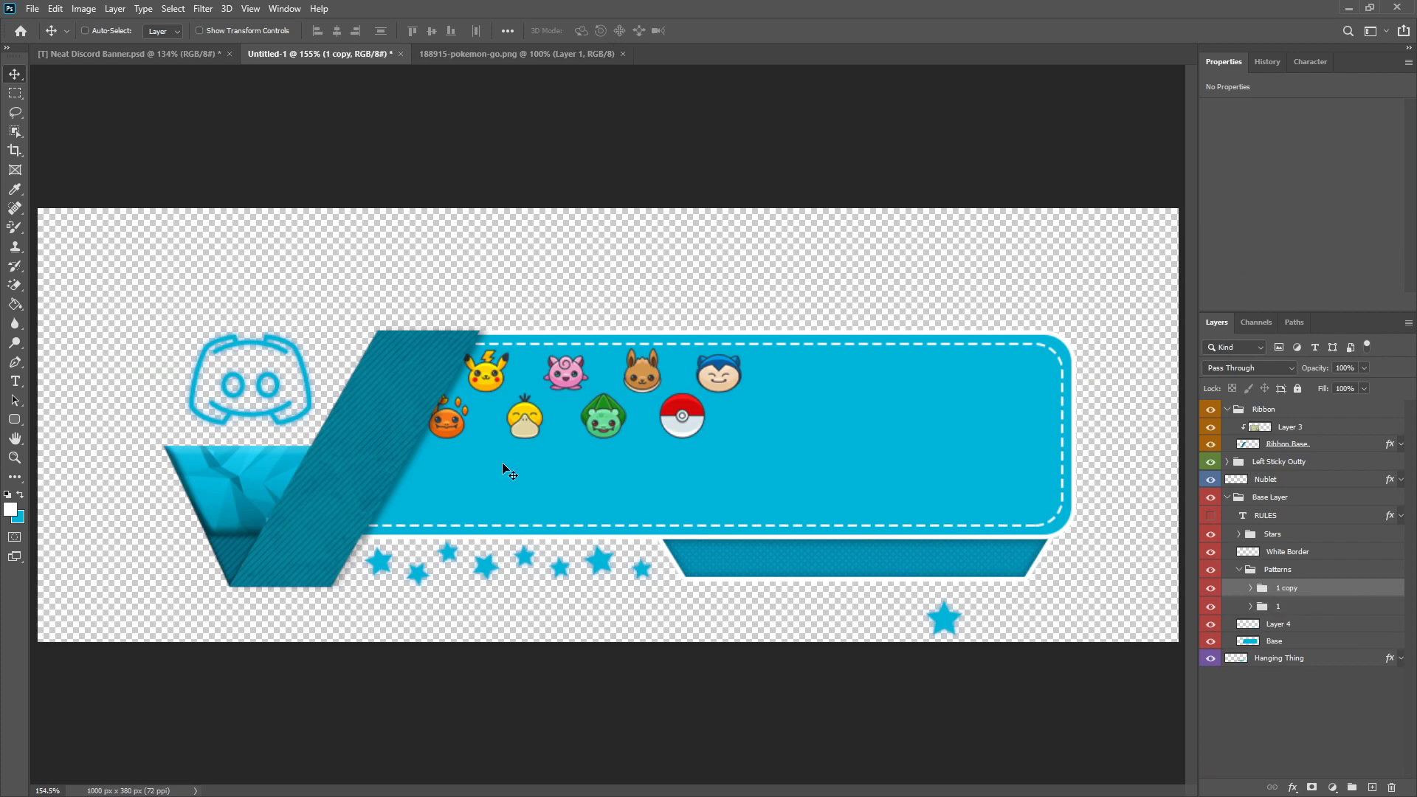
{"action": "left_click_drag", "start_coordinate": [447, 422], "coordinate": [760, 421]}
{"action": "scroll", "coordinate": [752, 501], "scroll_direction": "down", "scroll_amount": 3}
{"action": "scroll", "coordinate": [738, 452], "scroll_direction": "up", "scroll_amount": 2}
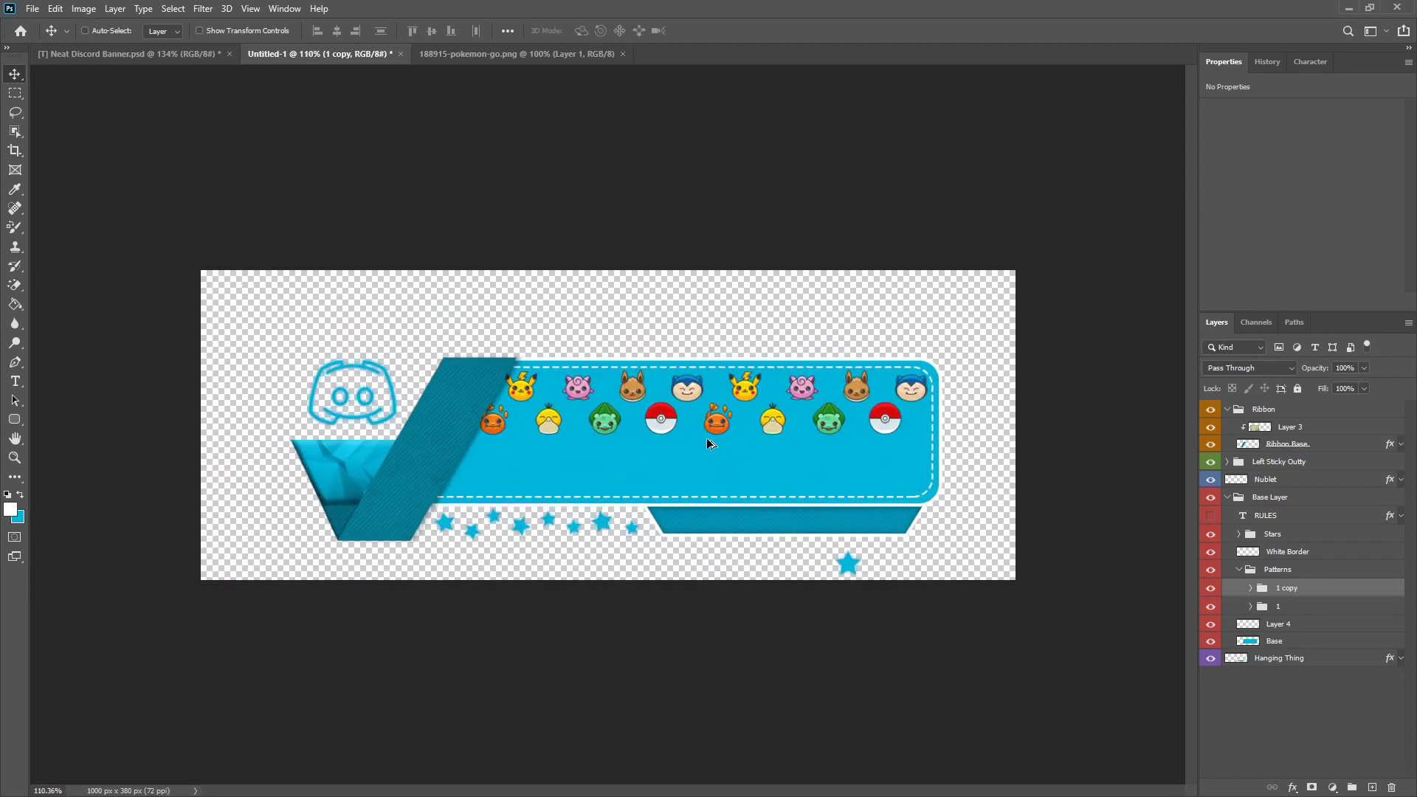
Step: Duplicate the second icon group and place the copy directly to its right, extending both rows past the panel's edge
{"action": "scroll", "coordinate": [707, 438], "scroll_direction": "up", "scroll_amount": 2}
{"action": "key", "text": "ctrl+j"}
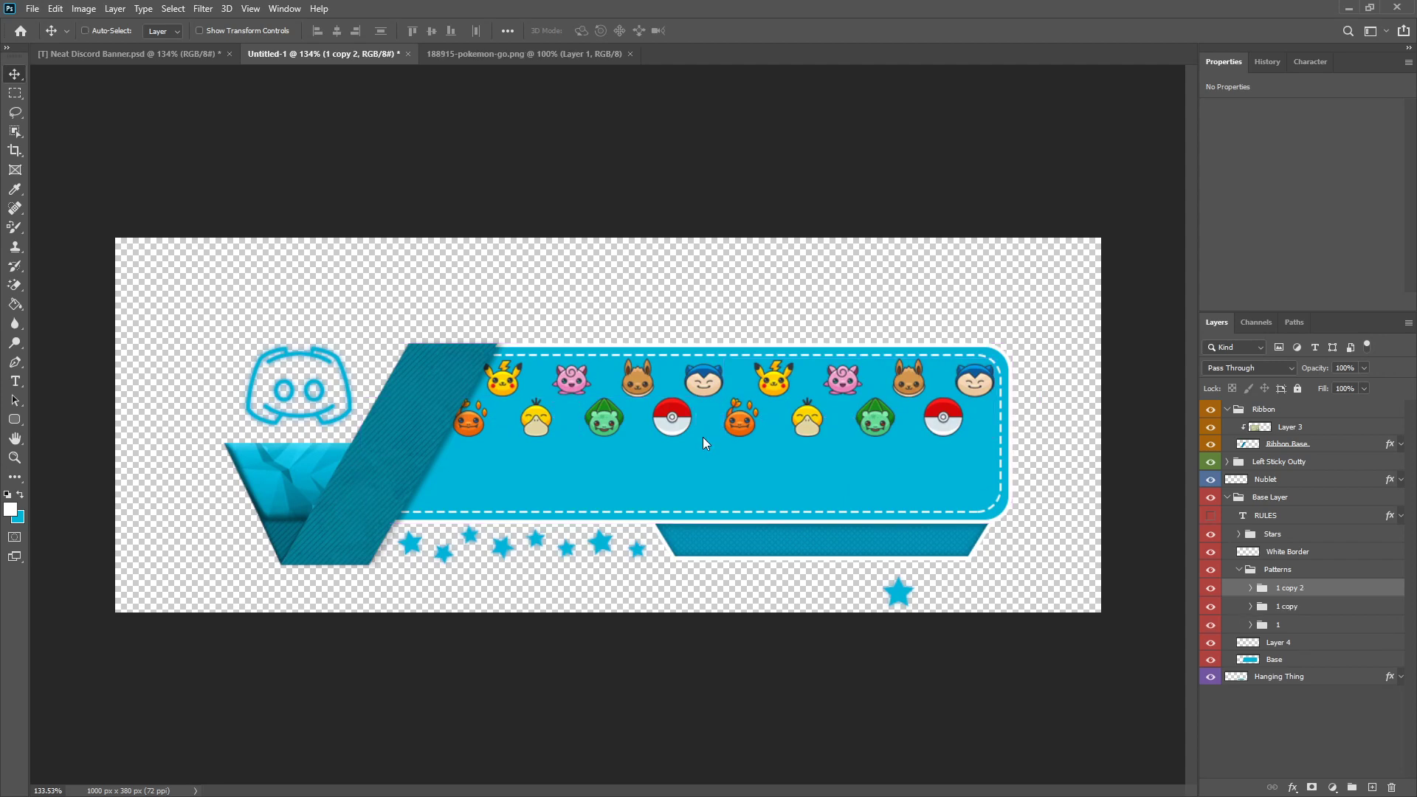
{"action": "scroll", "coordinate": [702, 443], "scroll_direction": "up", "scroll_amount": 2}
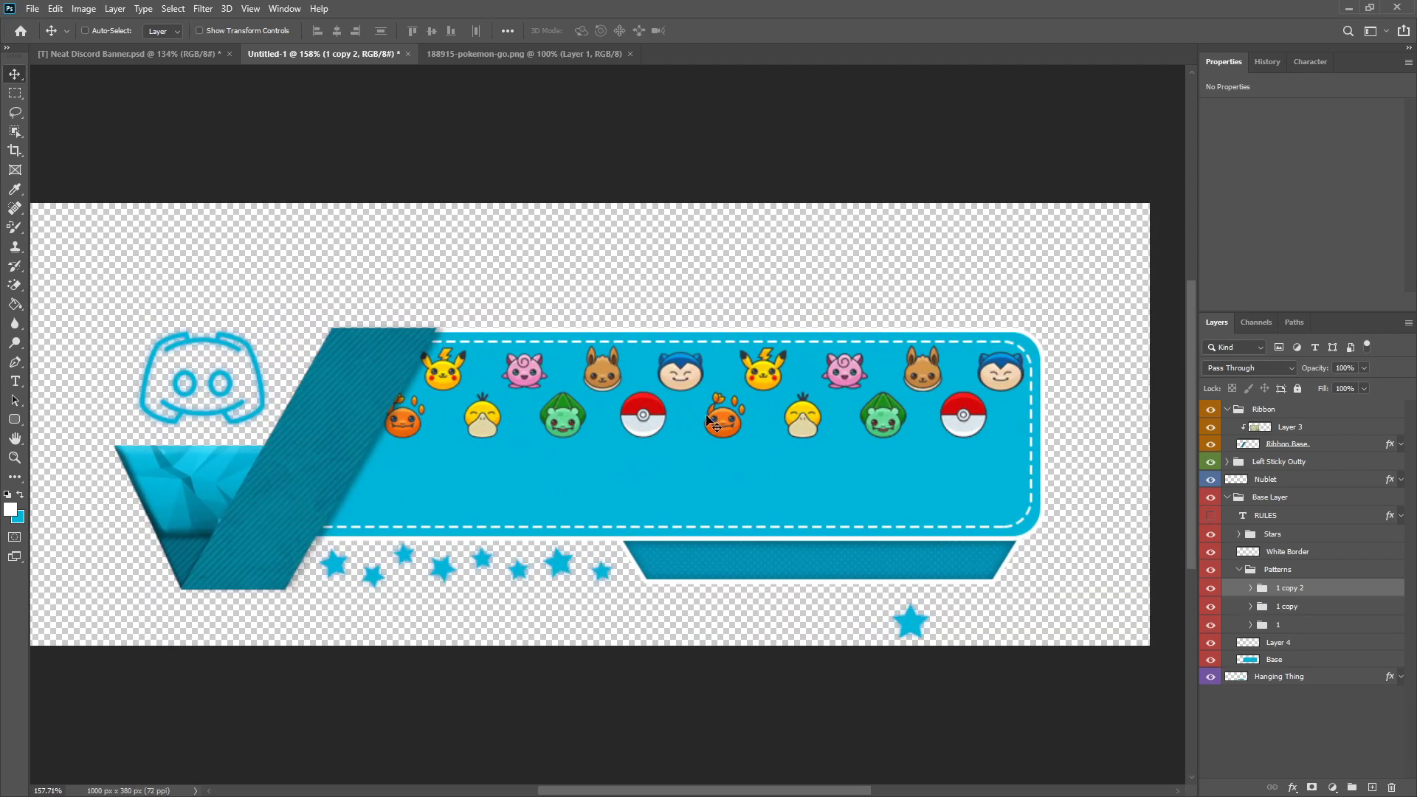
{"action": "left_click_drag", "start_coordinate": [708, 420], "coordinate": [1027, 427]}
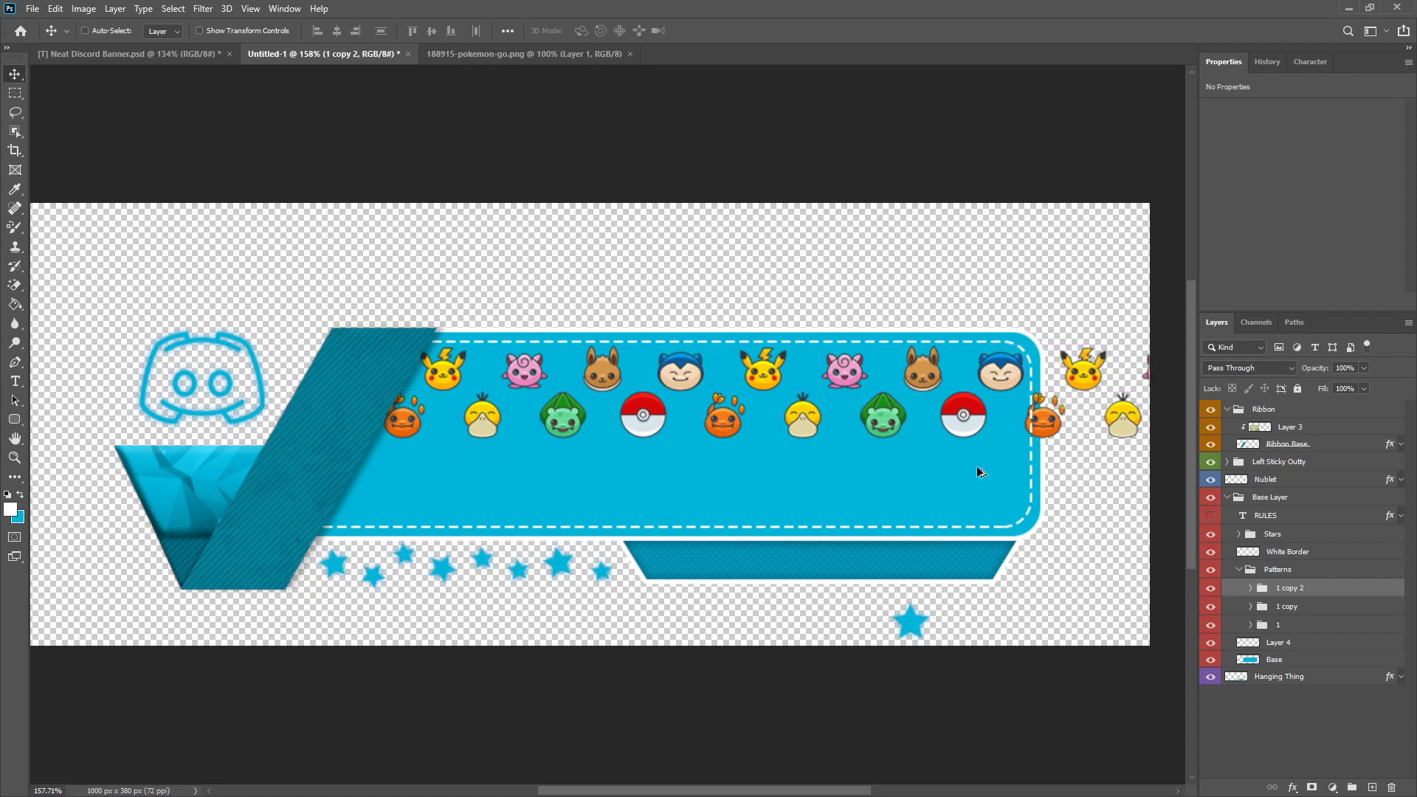
{"action": "scroll", "coordinate": [775, 522], "scroll_direction": "down", "scroll_amount": 3}
{"action": "scroll", "coordinate": [768, 525], "scroll_direction": "up", "scroll_amount": 2}
Step: Rename the two copied icon groups 2 and 3
{"action": "double_click", "coordinate": [1297, 606]}
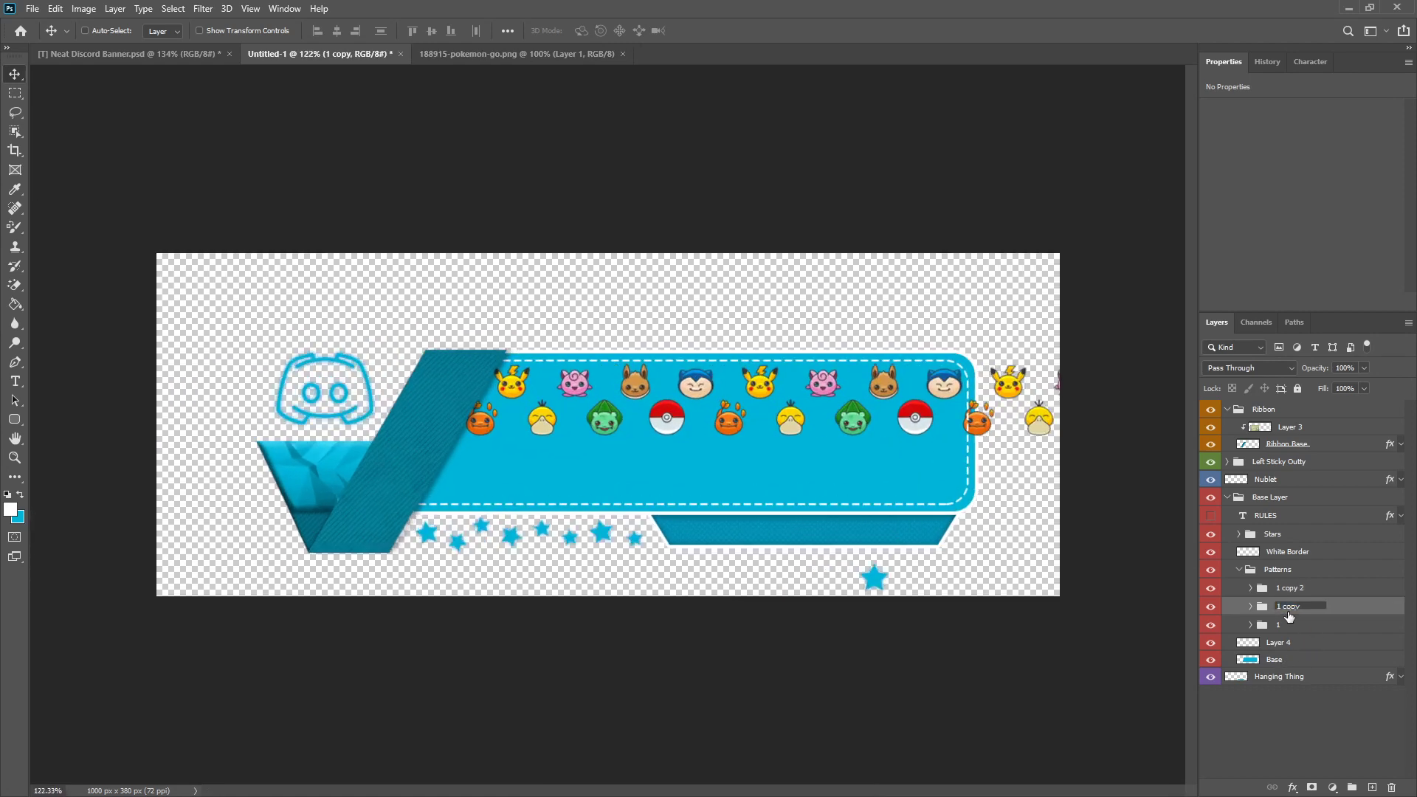
{"action": "type", "text": "2"}
{"action": "key", "text": "Return"}
{"action": "double_click", "coordinate": [1288, 588]}
{"action": "type", "text": "3"}
{"action": "key", "text": "Return"}
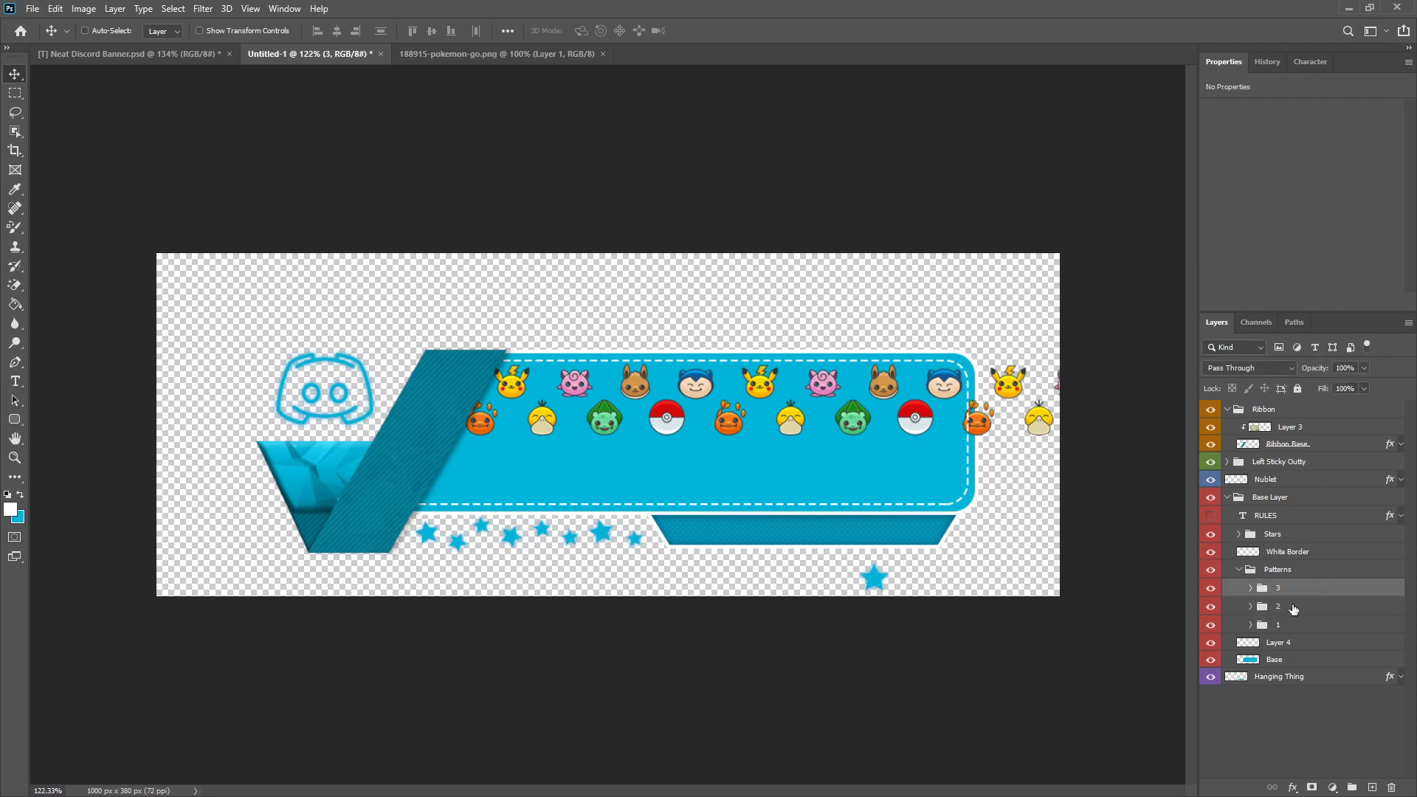
Step: Combine icon groups 1, 2 and 3 into a single group inside Patterns and name it 1
{"action": "left_click", "coordinate": [1296, 628], "text": "shift"}
{"action": "key", "text": "ctrl+g"}
{"action": "double_click", "coordinate": [1291, 593]}
{"action": "type", "text": "1"}
{"action": "left_click", "coordinate": [1282, 670]}
{"action": "left_click", "coordinate": [1299, 595]}
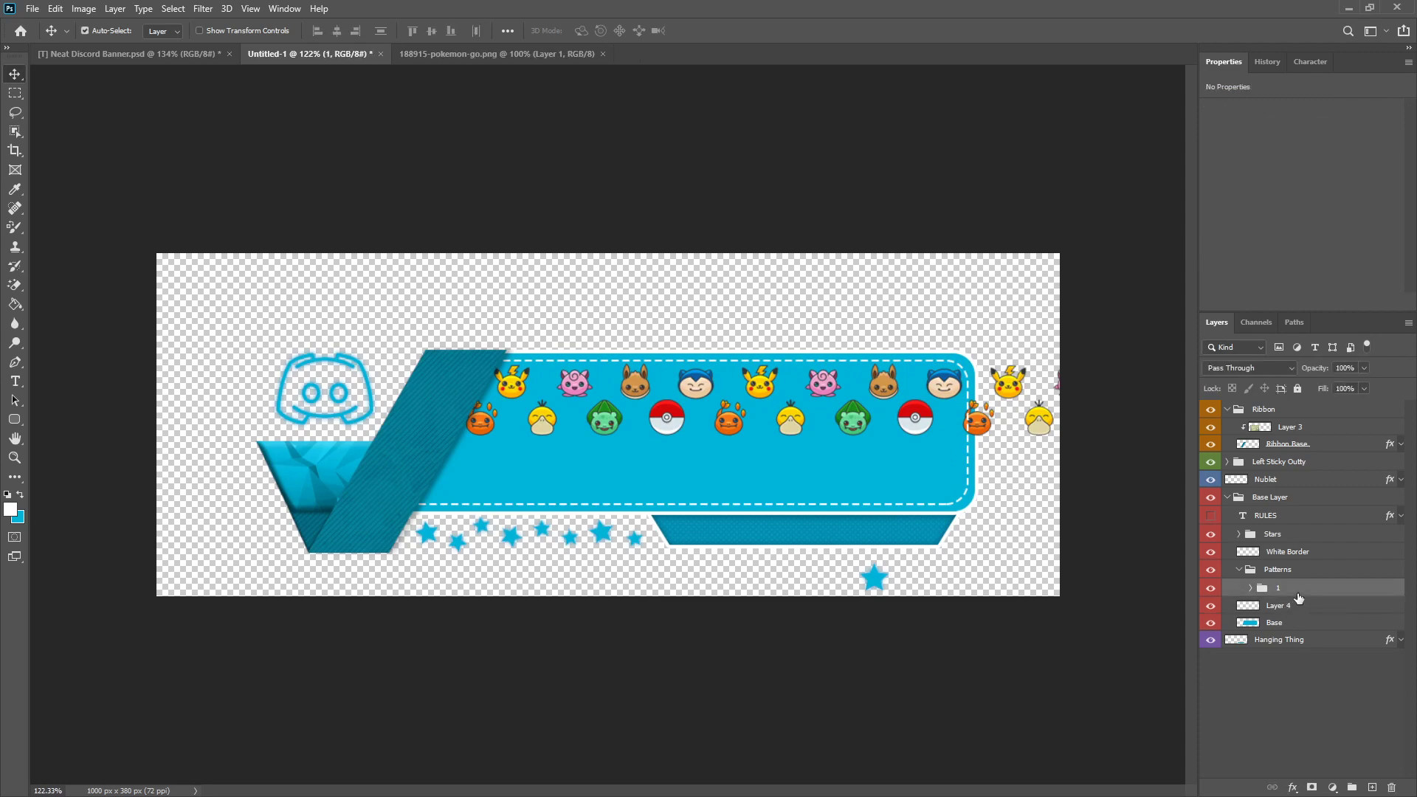
Step: Duplicate the combined icon group and place the copy below the original rows, shifted left to stagger the pattern
{"action": "key", "text": "ctrl+j"}
{"action": "scroll", "coordinate": [763, 396], "scroll_direction": "up", "scroll_amount": 3}
{"action": "left_click_drag", "start_coordinate": [795, 392], "coordinate": [672, 530]}
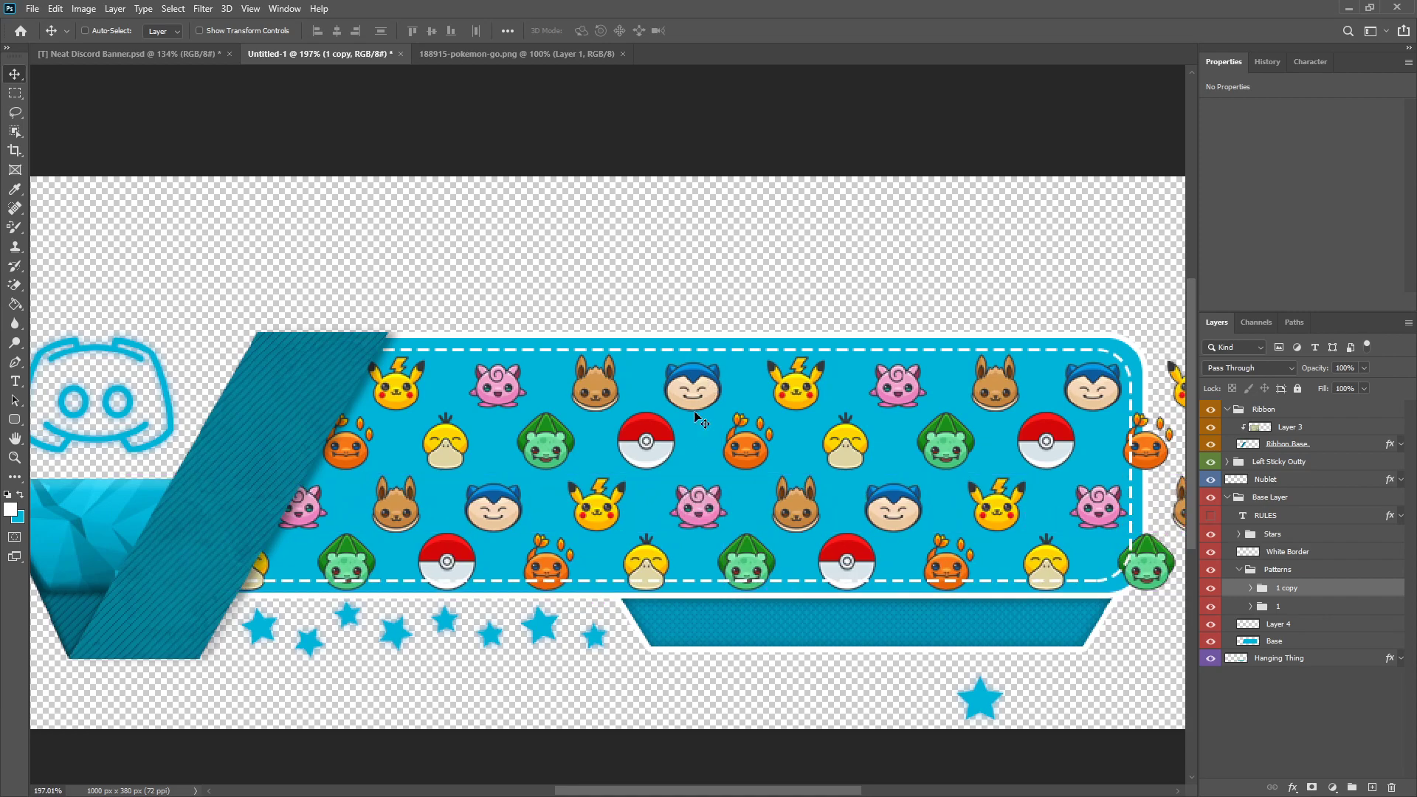
Step: Fine-tune the lower icon rows so their spacing matches the upper rows, and name the copied group 2
{"action": "scroll", "coordinate": [700, 510], "scroll_direction": "up", "scroll_amount": 3}
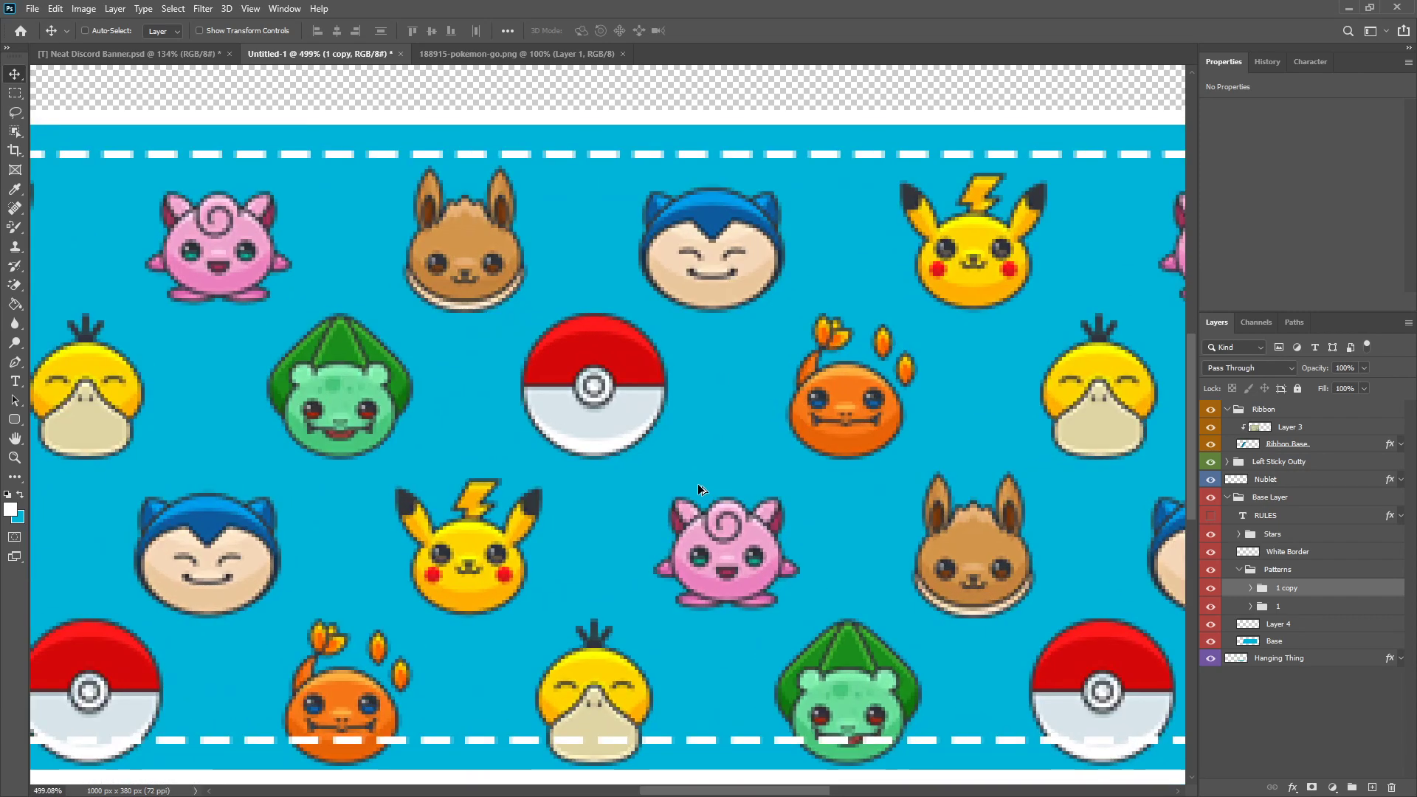
{"action": "scroll", "coordinate": [697, 484], "scroll_direction": "up", "scroll_amount": 3}
{"action": "mouse_move", "coordinate": [731, 564]}
{"action": "left_mouse_down"}
{"action": "mouse_move", "coordinate": [710, 552]}
{"action": "mouse_move", "coordinate": [741, 560]}
{"action": "left_mouse_up"}
{"action": "scroll", "coordinate": [741, 560], "scroll_direction": "down", "scroll_amount": 5}
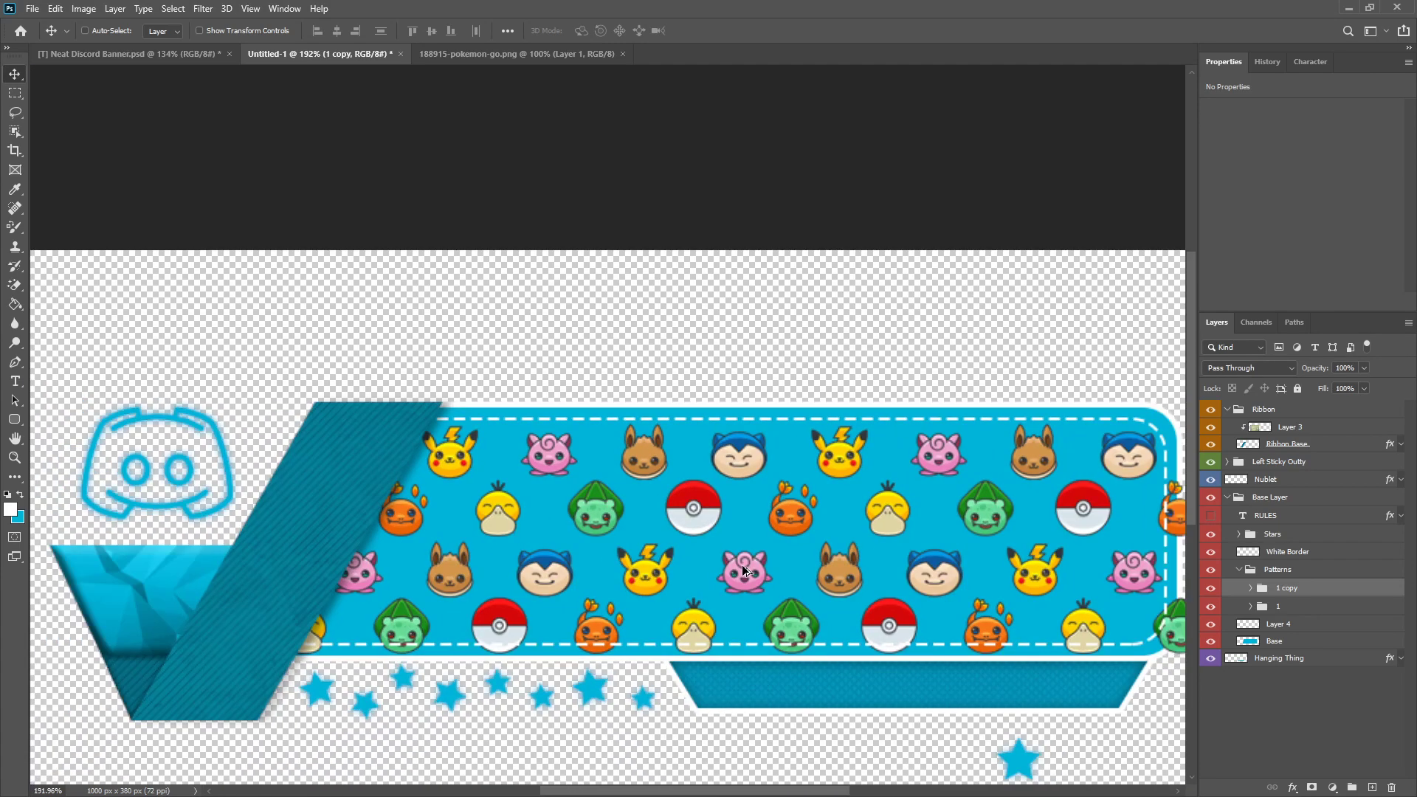
{"action": "scroll", "coordinate": [728, 565], "scroll_direction": "up", "scroll_amount": 3}
{"action": "left_click_drag", "start_coordinate": [565, 579], "coordinate": [614, 564]}
{"action": "scroll", "coordinate": [614, 564], "scroll_direction": "down", "scroll_amount": 5}
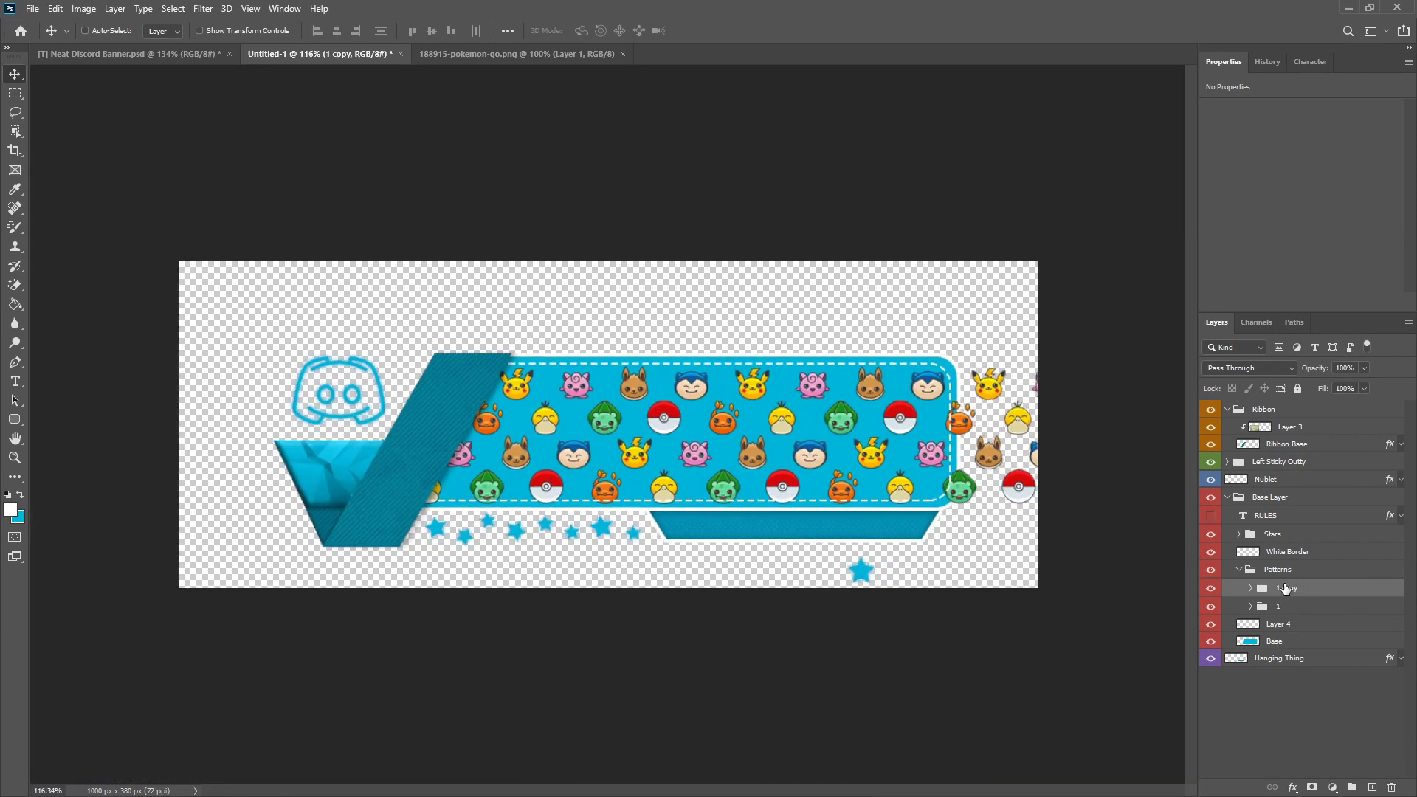
Step: Set the Patterns group to Luminosity blend mode with 26% opacity
{"action": "right_click", "coordinate": [1303, 566]}
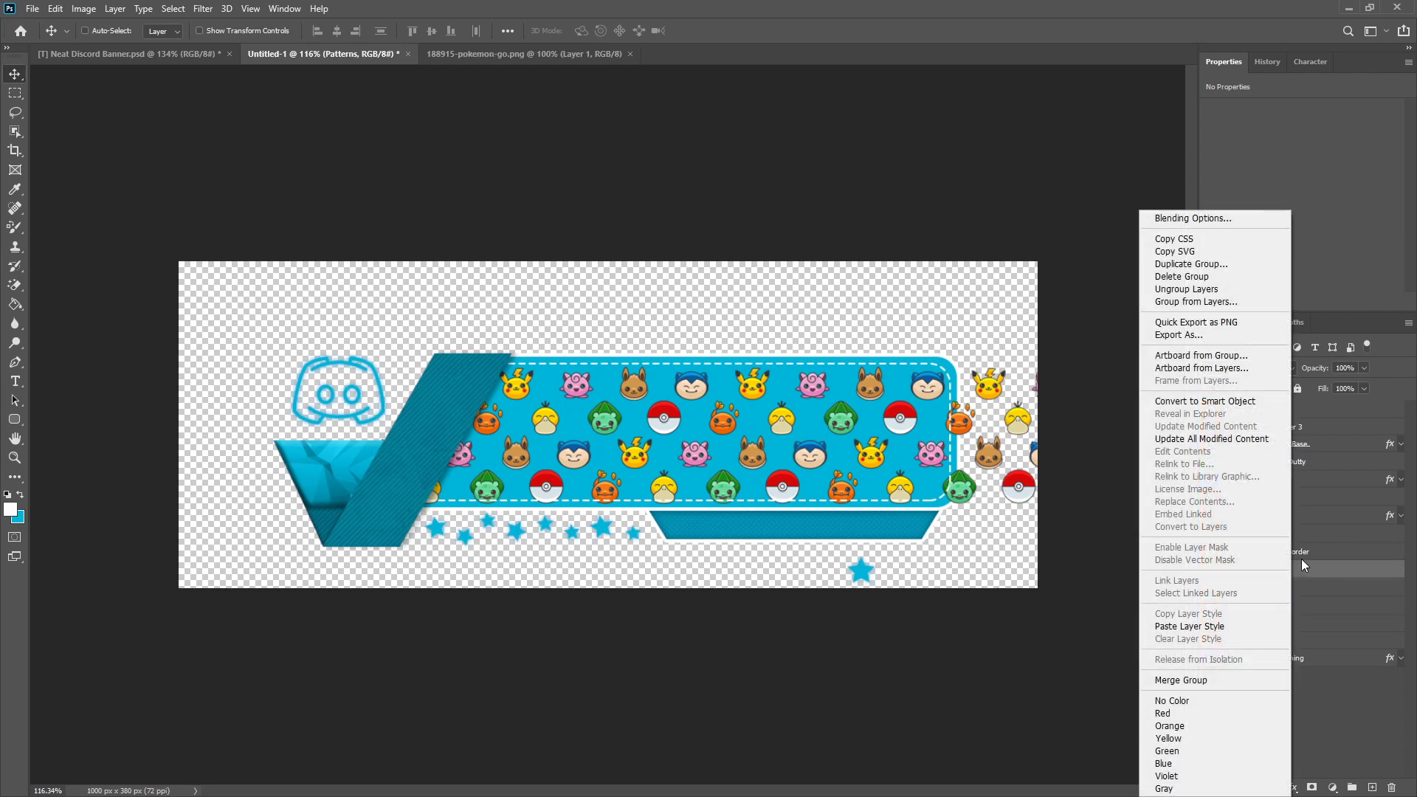
{"action": "left_click", "coordinate": [1314, 579]}
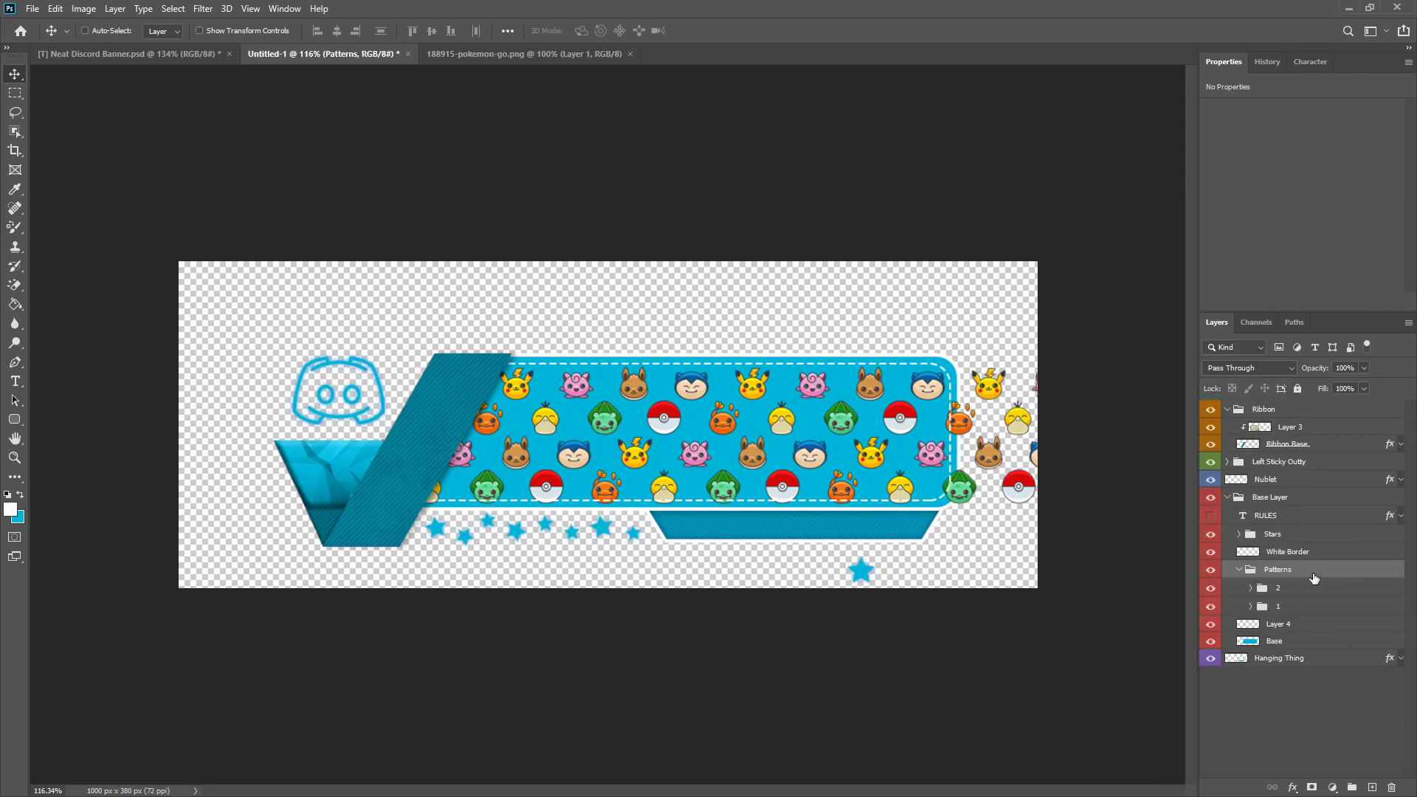
{"action": "left_click", "coordinate": [1253, 360]}
{"action": "left_click", "coordinate": [1236, 746]}
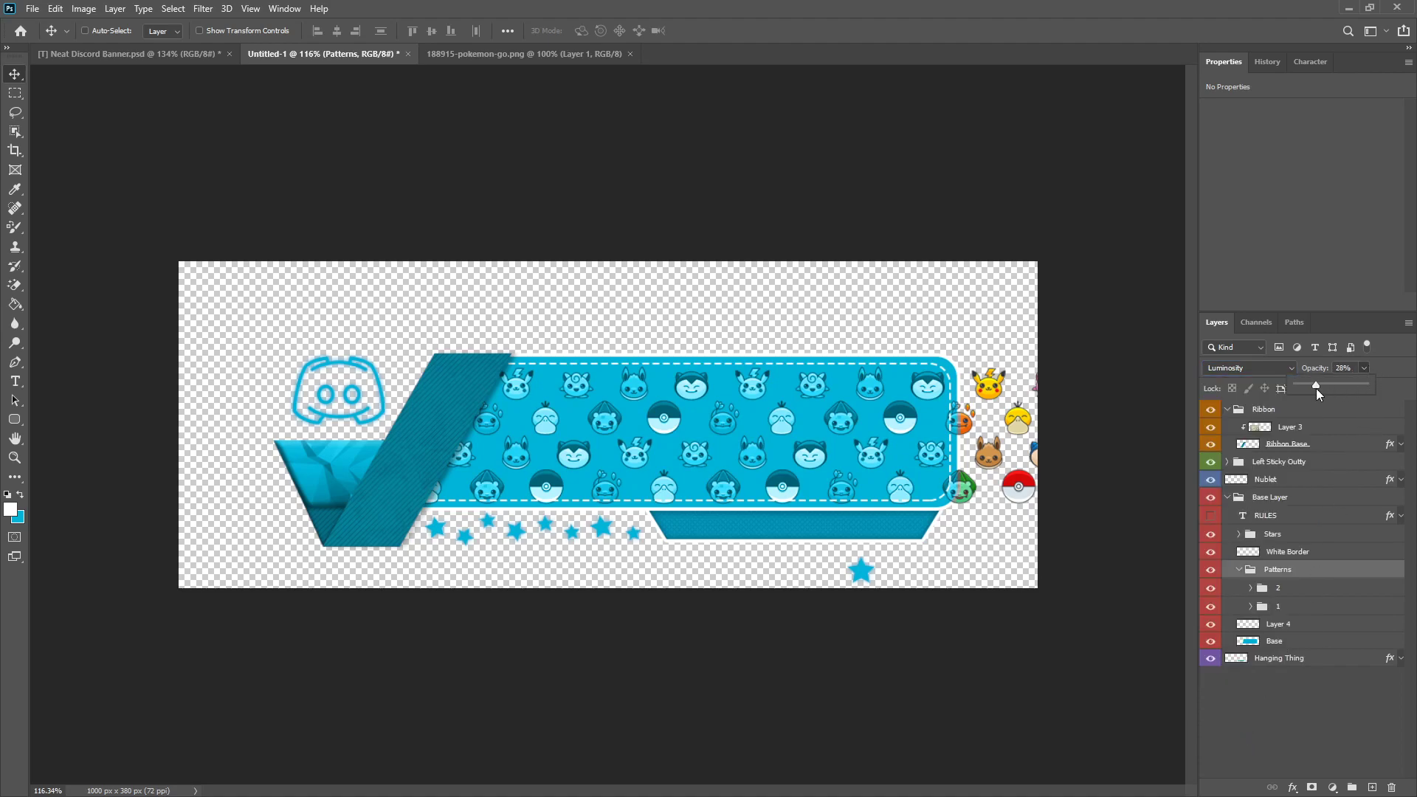
{"action": "left_click_drag", "start_coordinate": [1317, 389], "coordinate": [1315, 390]}
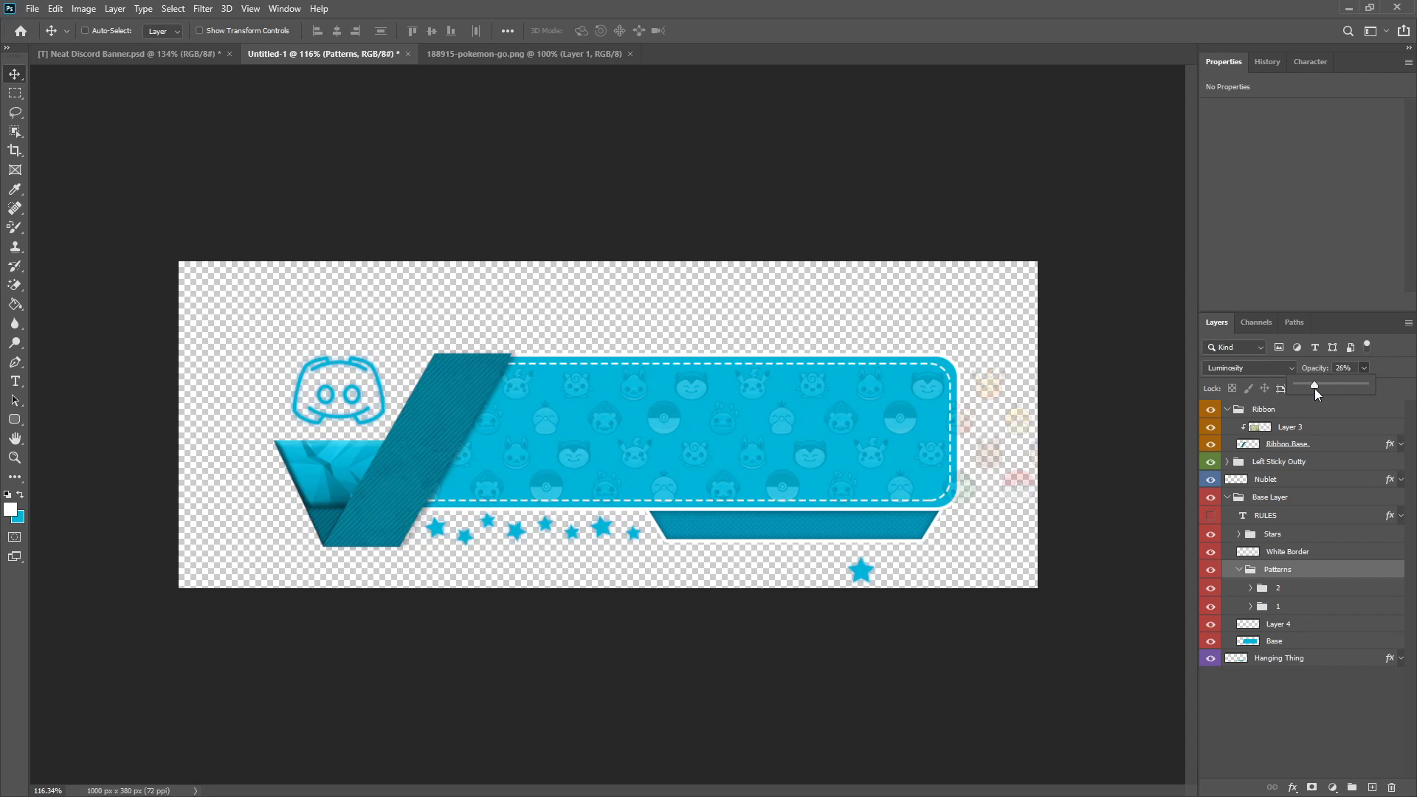
{"action": "left_click", "coordinate": [1287, 742]}
{"action": "scroll", "coordinate": [583, 535], "scroll_direction": "down", "scroll_amount": 3}
{"action": "scroll", "coordinate": [638, 498], "scroll_direction": "up", "scroll_amount": 3}
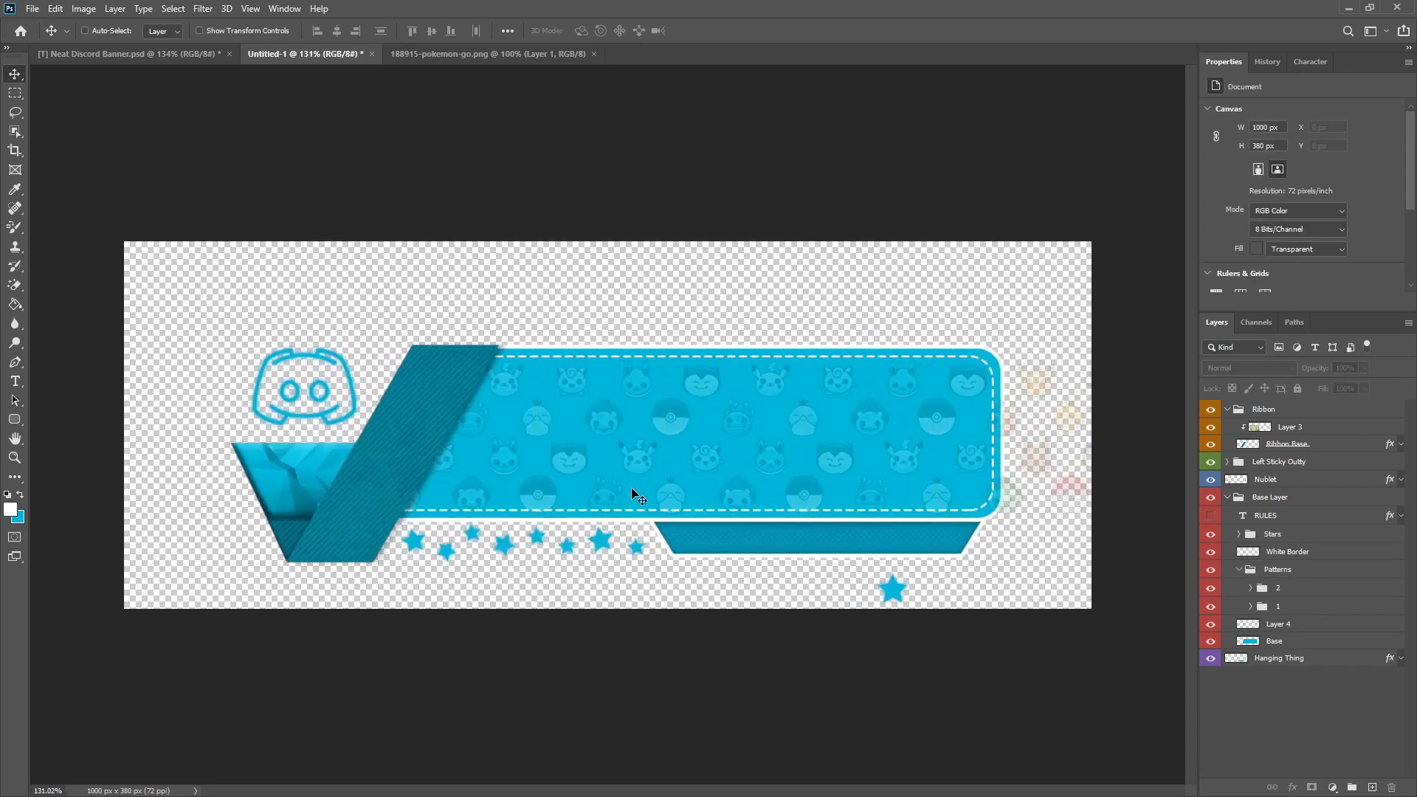
Step: Merge the Patterns group into one layer and delete the icons extending past the panel's right edge
{"action": "right_click", "coordinate": [1287, 575]}
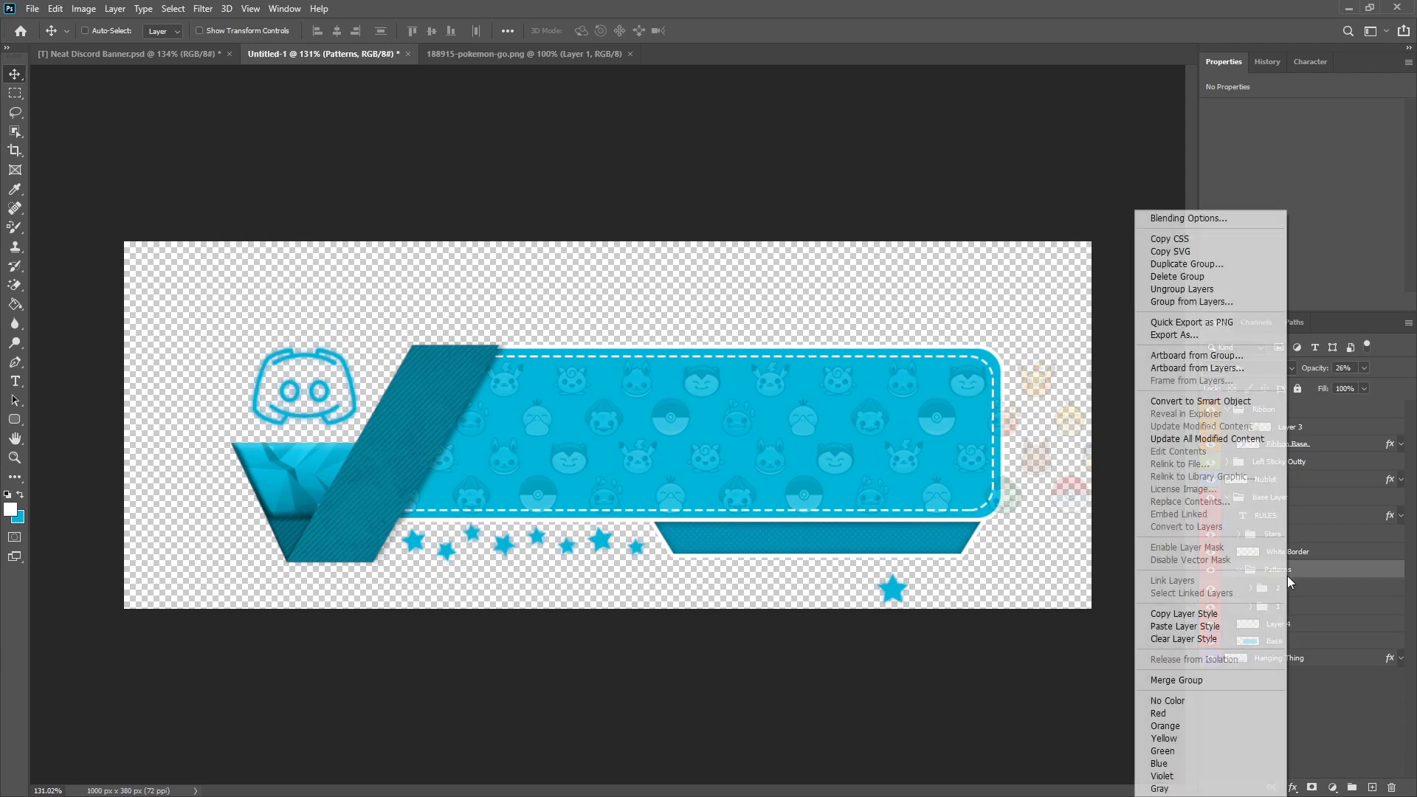
{"action": "left_click", "coordinate": [1199, 680]}
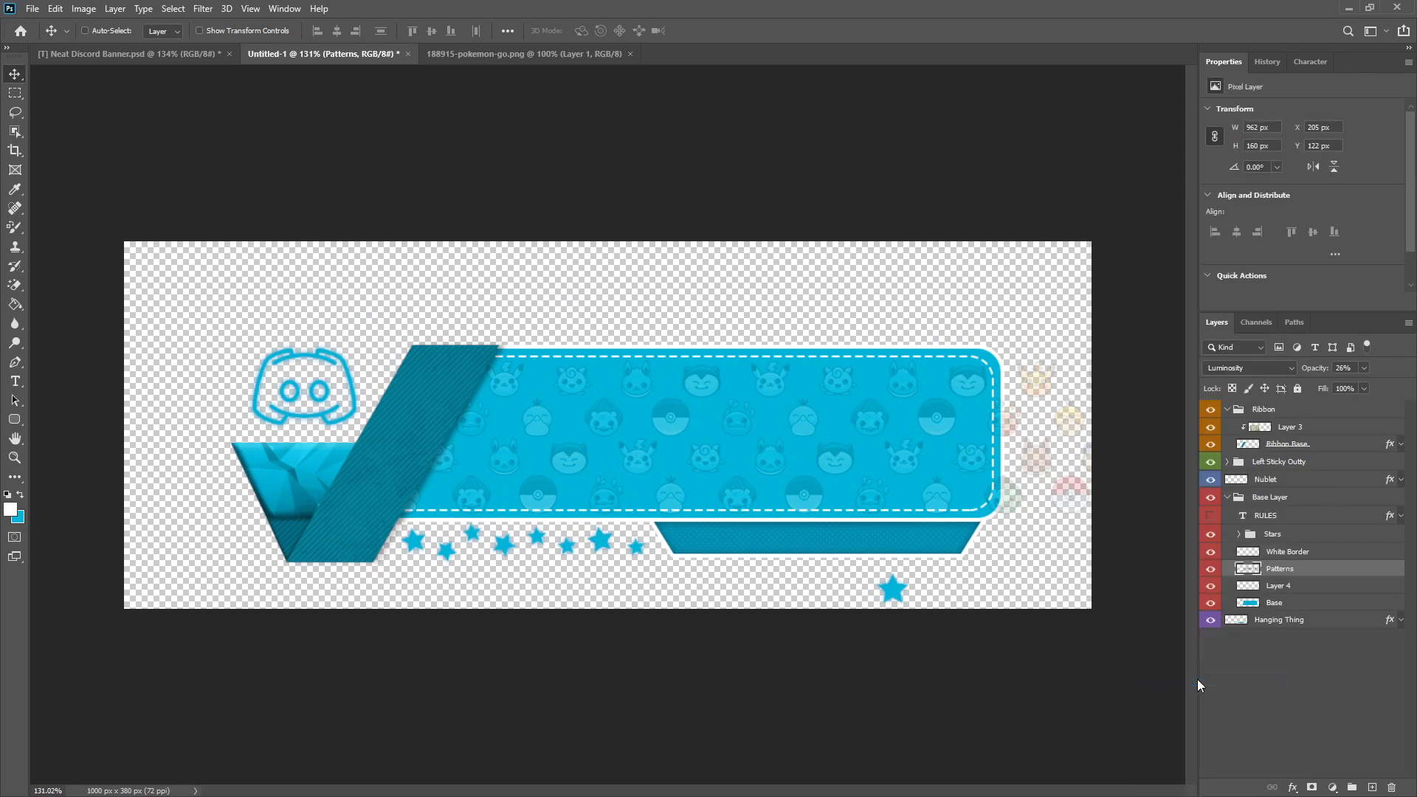
{"action": "left_click", "coordinate": [14, 92]}
{"action": "scroll", "coordinate": [1077, 416], "scroll_direction": "up", "scroll_amount": 2}
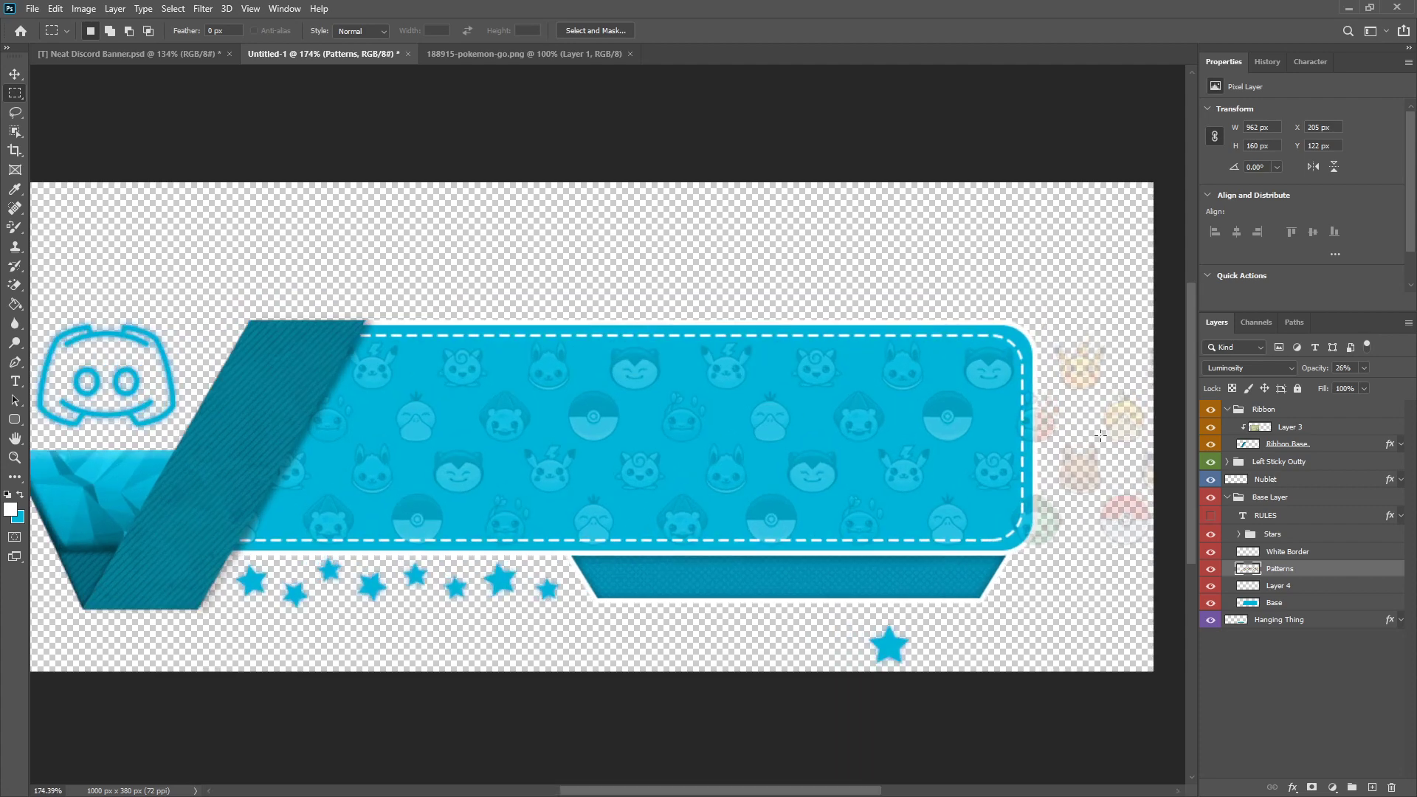
{"action": "scroll", "coordinate": [1034, 450], "scroll_direction": "up", "scroll_amount": 2}
{"action": "scroll", "coordinate": [980, 492], "scroll_direction": "down", "scroll_amount": 3}
{"action": "scroll", "coordinate": [643, 615], "scroll_direction": "up", "scroll_amount": 2}
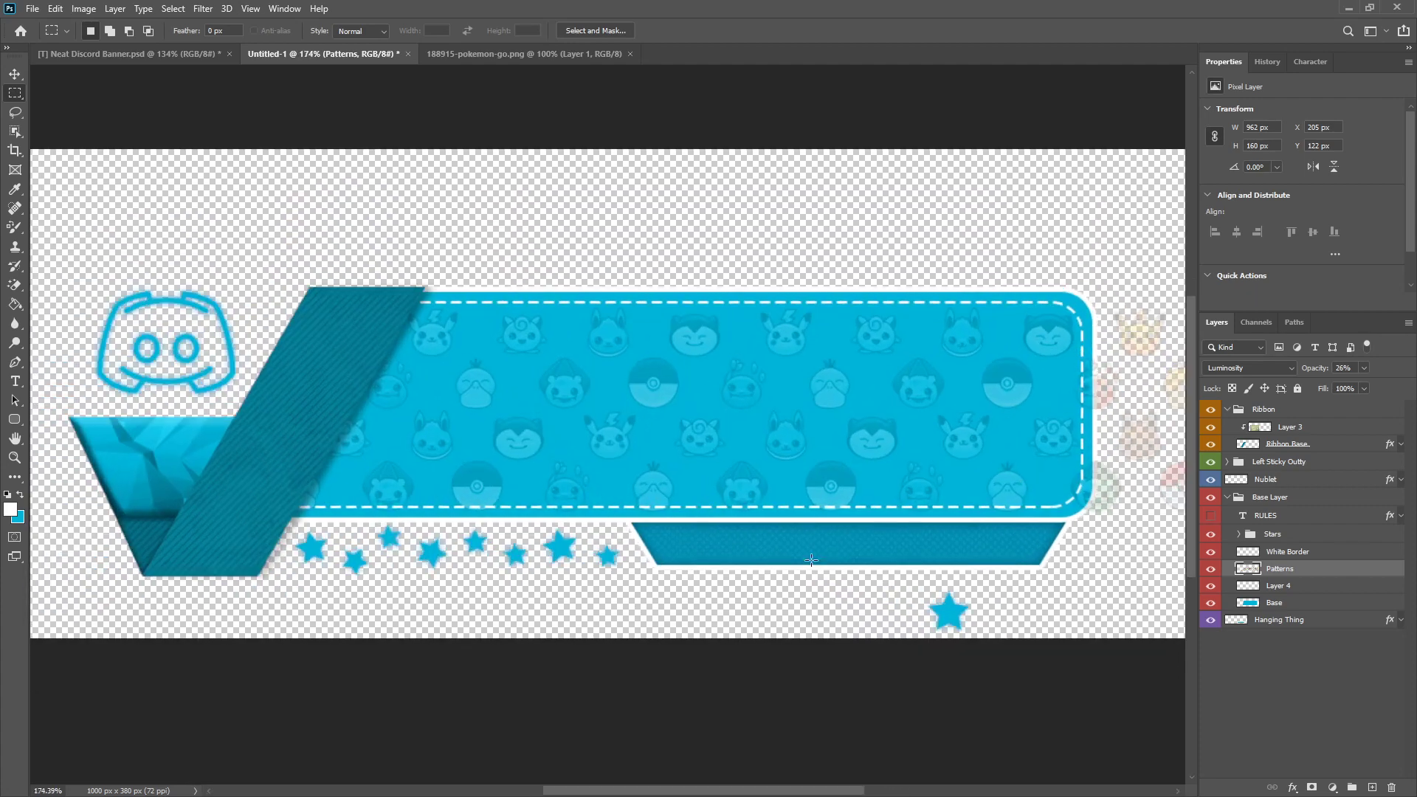
{"action": "scroll", "coordinate": [803, 721], "scroll_direction": "up", "scroll_amount": 3}
{"action": "mouse_move", "coordinate": [829, 189]}
{"action": "left_mouse_down"}
{"action": "mouse_move", "coordinate": [761, 701]}
{"action": "mouse_move", "coordinate": [681, 784]}
{"action": "mouse_move", "coordinate": [655, 757]}
{"action": "left_mouse_up"}
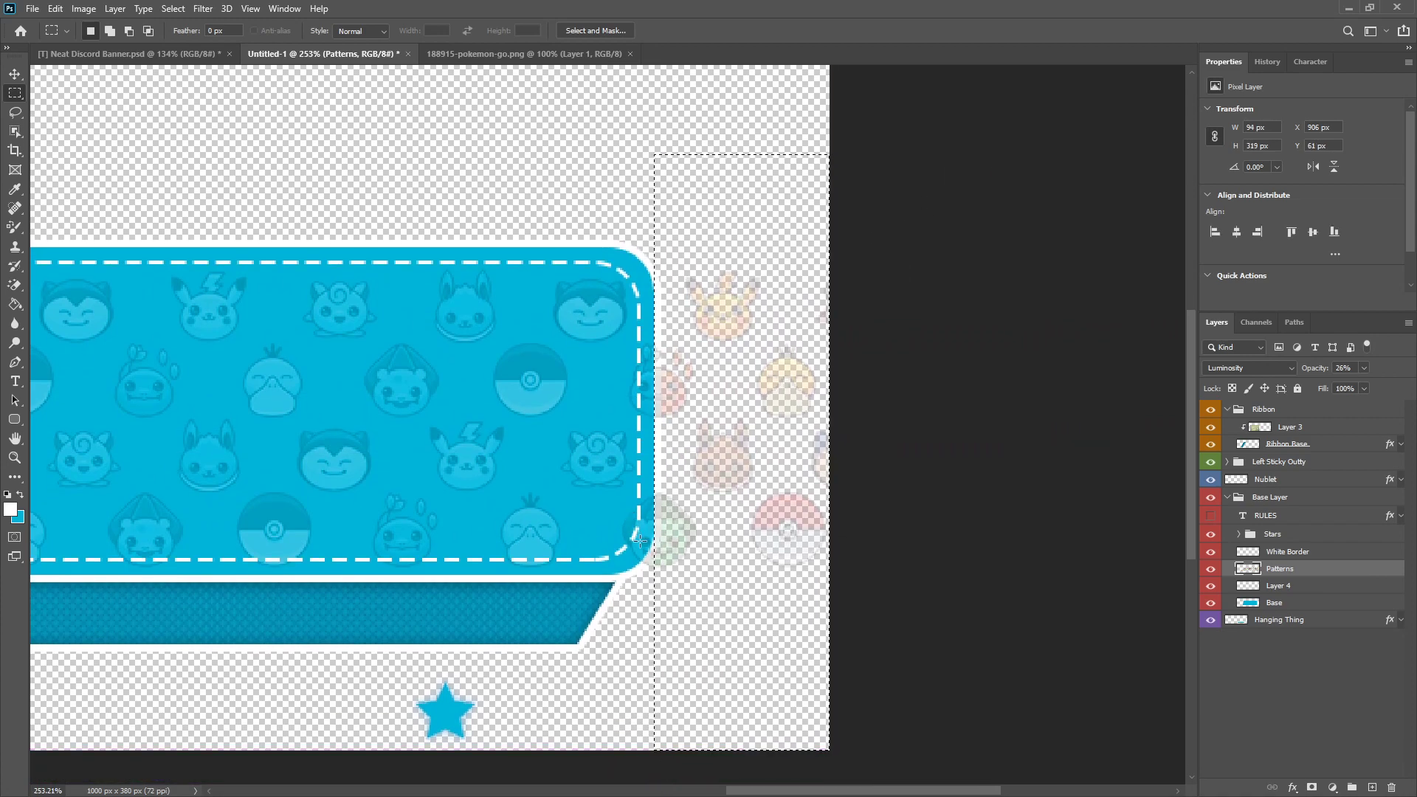
{"action": "key", "text": "Delete"}
{"action": "key", "text": "ctrl+d"}
Step: Draw a closed Pen path along the panel's lower-right rounded corner, enclosing the icon remnant outside it
{"action": "scroll", "coordinate": [664, 525], "scroll_direction": "up", "scroll_amount": 5}
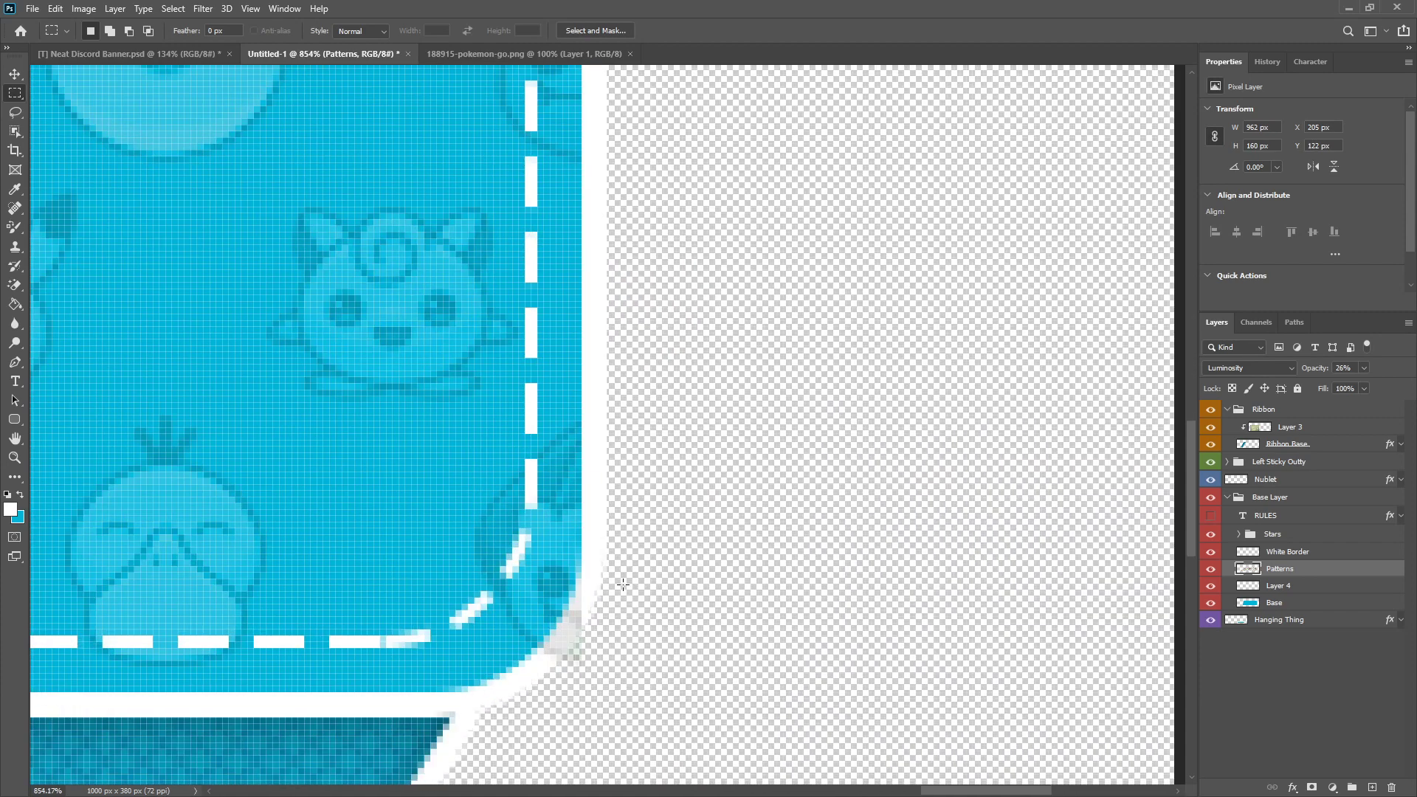
{"action": "left_click", "coordinate": [15, 363]}
{"action": "scroll", "coordinate": [530, 664], "scroll_direction": "down", "scroll_amount": 1}
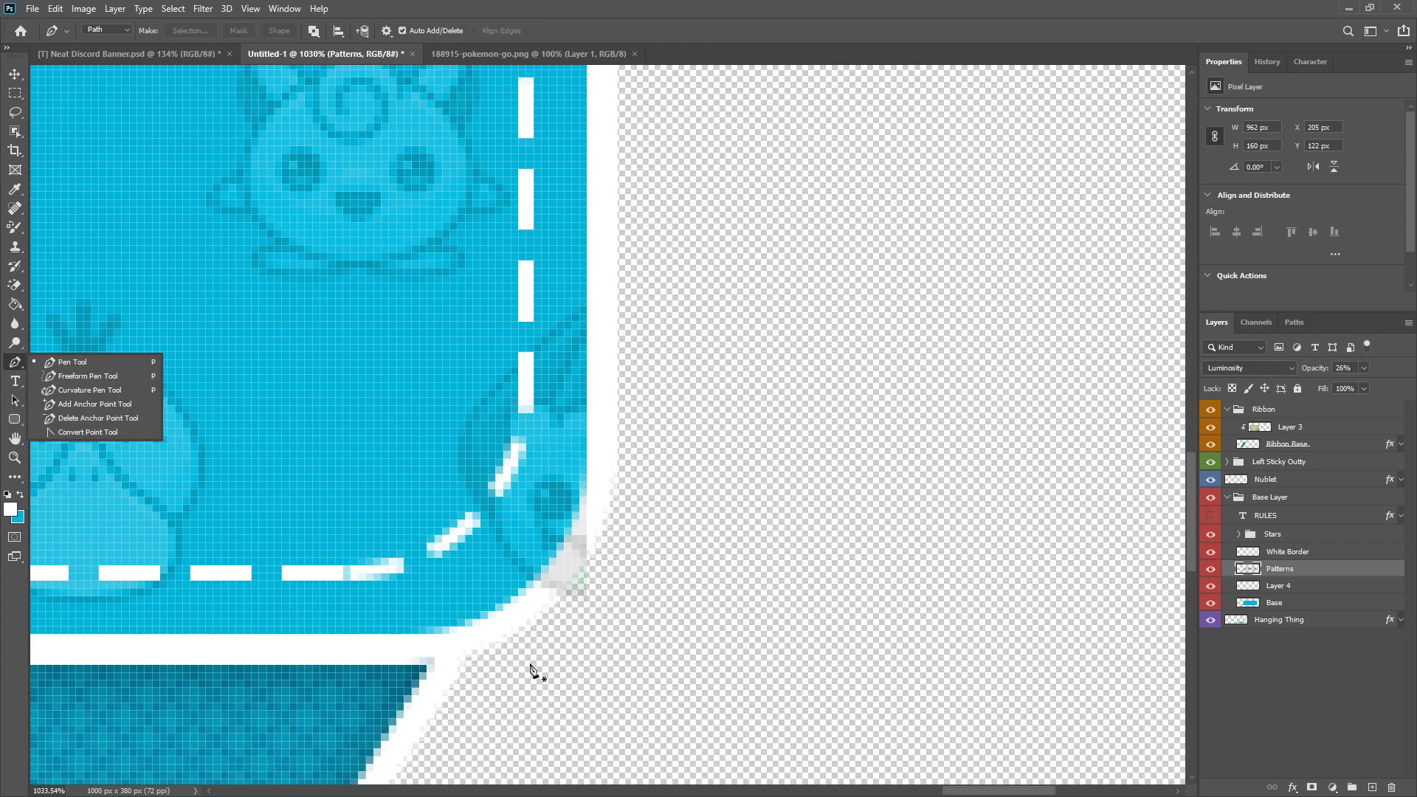
{"action": "left_click", "coordinate": [427, 634]}
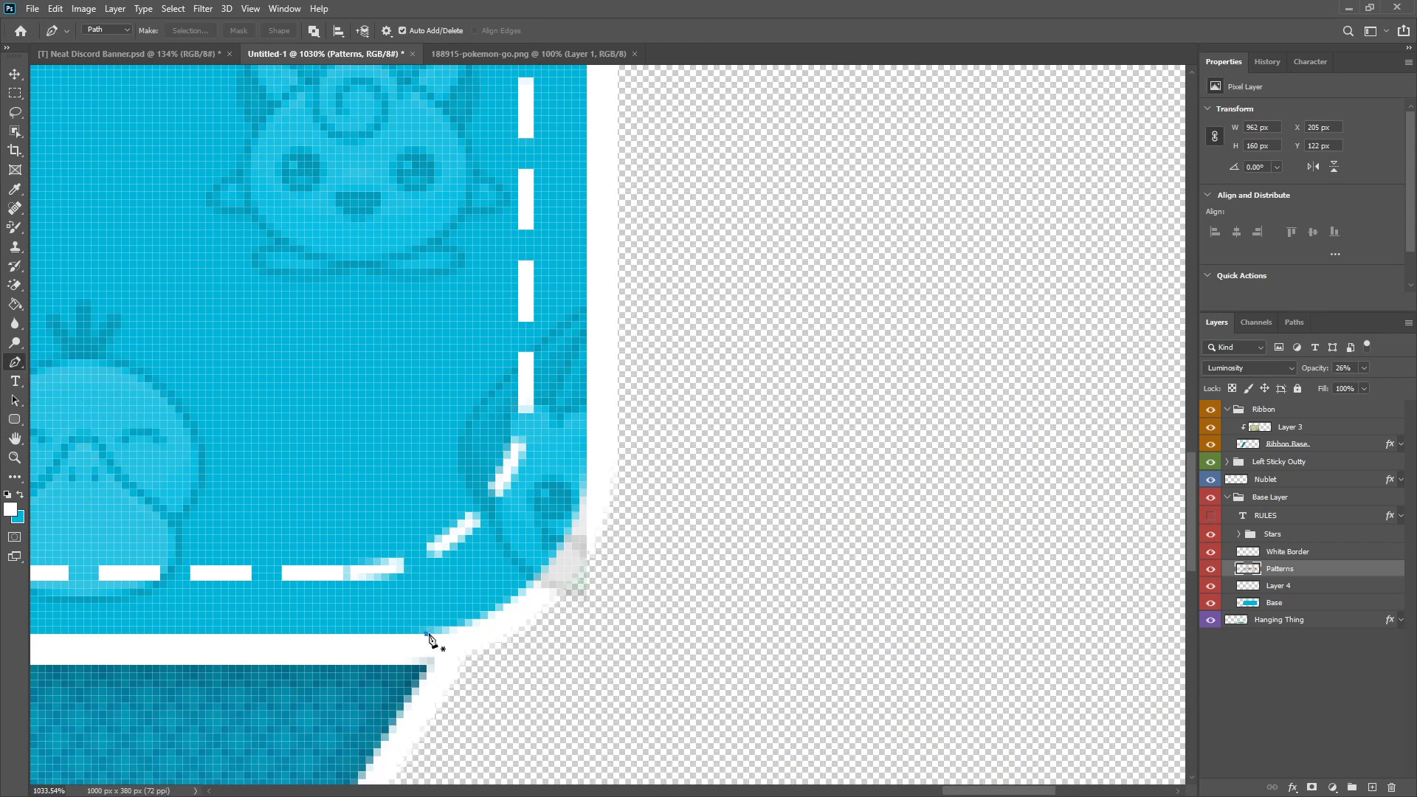
{"action": "left_click_drag", "start_coordinate": [590, 498], "coordinate": [631, 396]}
{"action": "left_click_drag", "start_coordinate": [639, 395], "coordinate": [625, 412]}
{"action": "left_click", "coordinate": [587, 489], "text": "alt"}
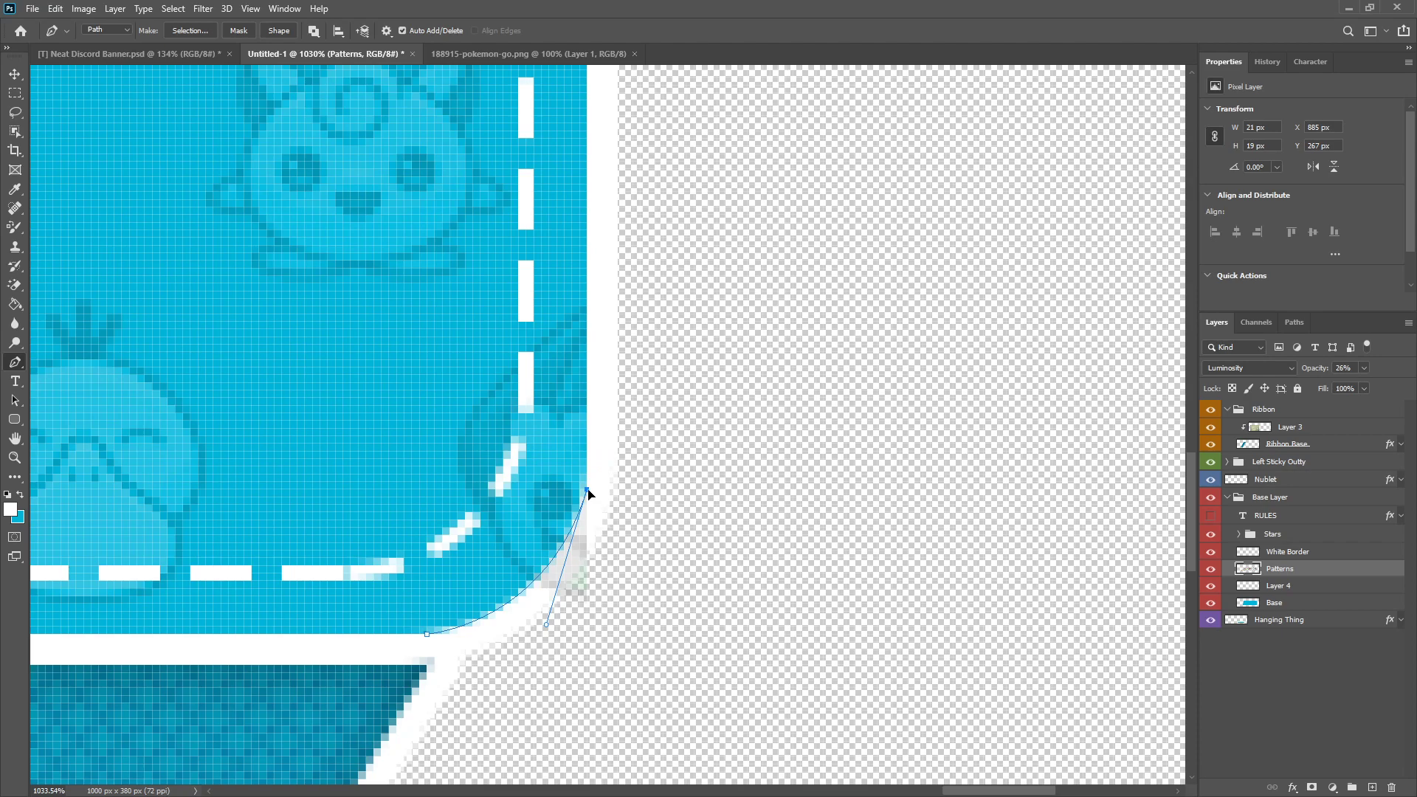
{"action": "left_click", "coordinate": [960, 535]}
{"action": "left_click", "coordinate": [458, 726]}
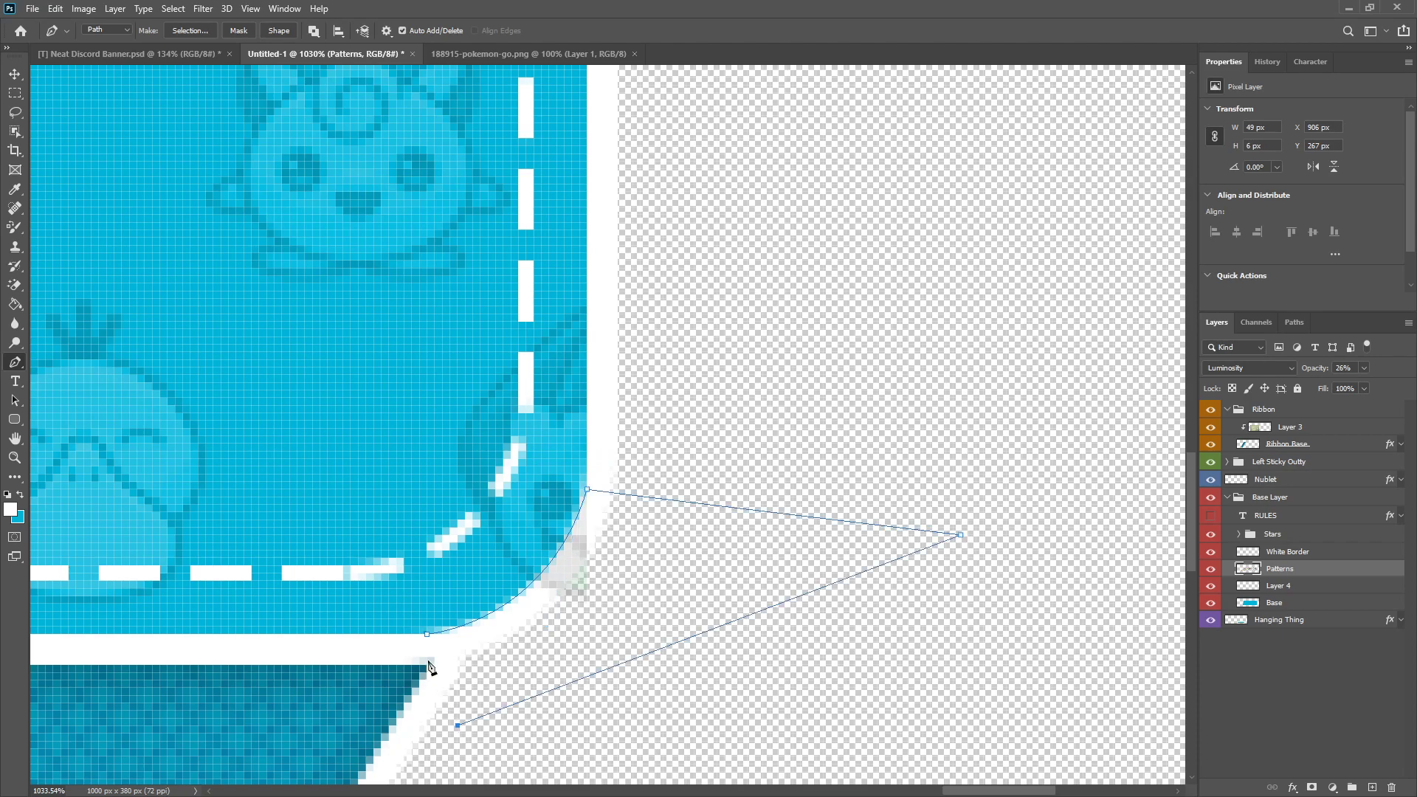
{"action": "left_click", "coordinate": [428, 635]}
Step: Convert the corner path to a selection, delete the icon remnant inside it and deselect
{"action": "right_click", "coordinate": [654, 559]}
{"action": "left_click", "coordinate": [778, 287]}
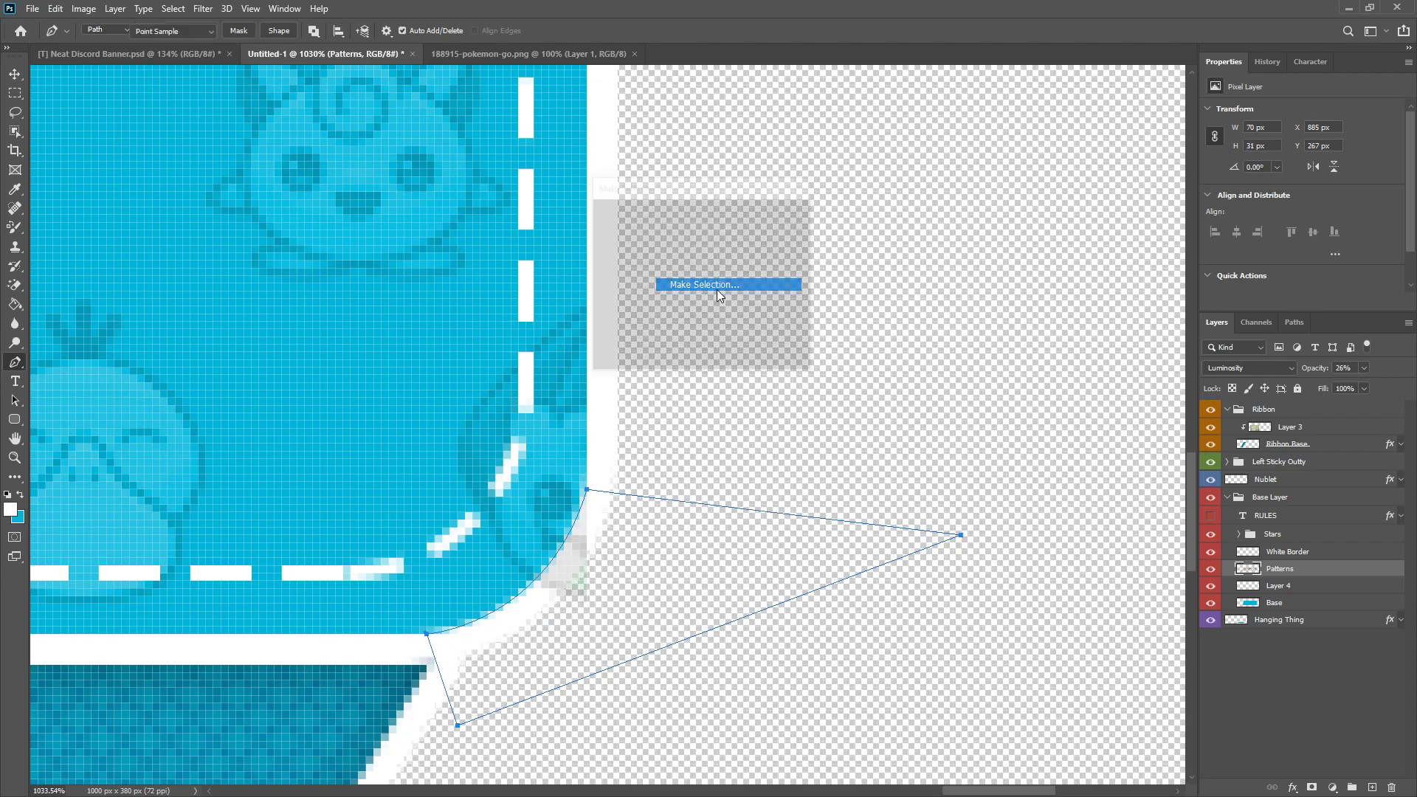
{"action": "left_click", "coordinate": [782, 217]}
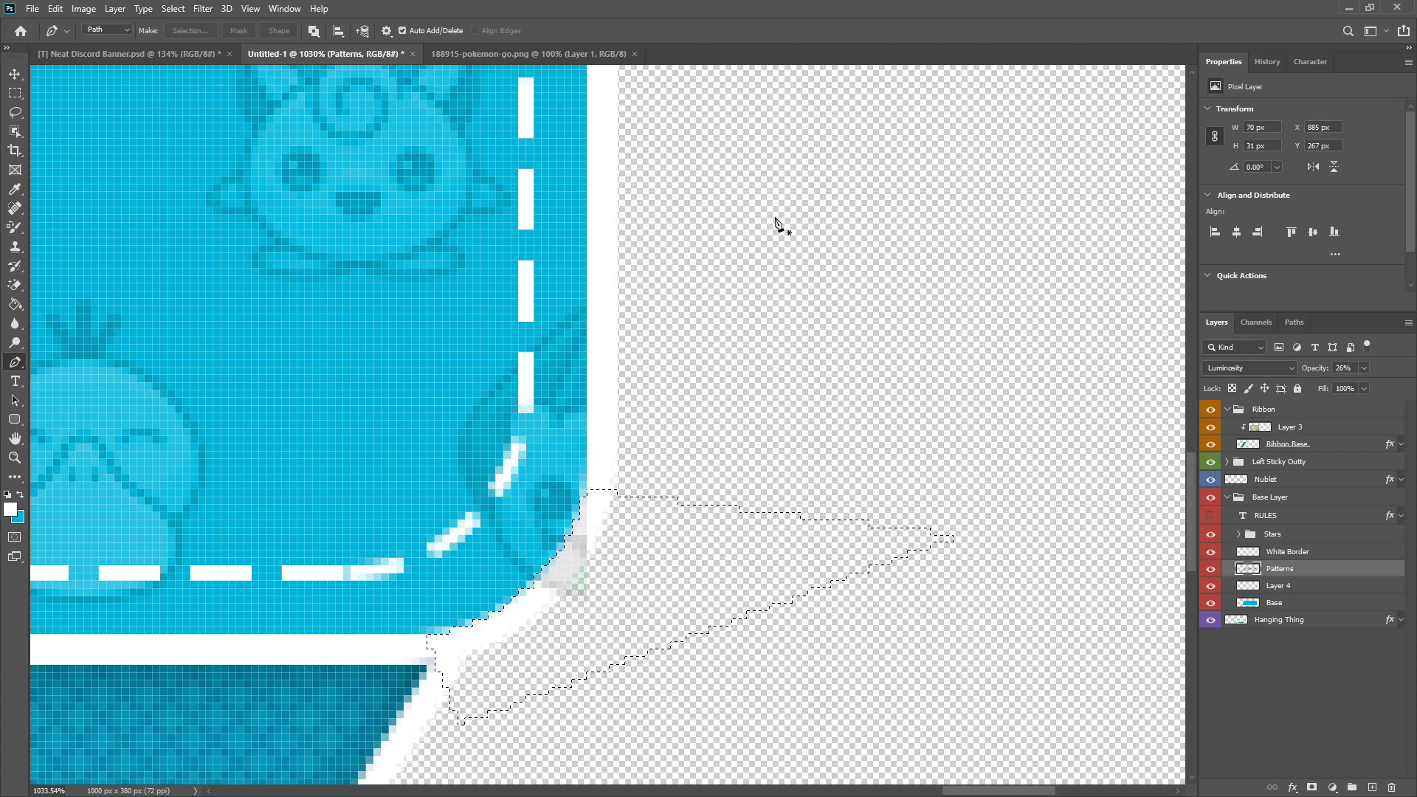
{"action": "left_click", "coordinate": [15, 93]}
{"action": "right_click", "coordinate": [514, 256]}
{"action": "left_click", "coordinate": [535, 262]}
{"action": "key", "text": "ctrl+0"}
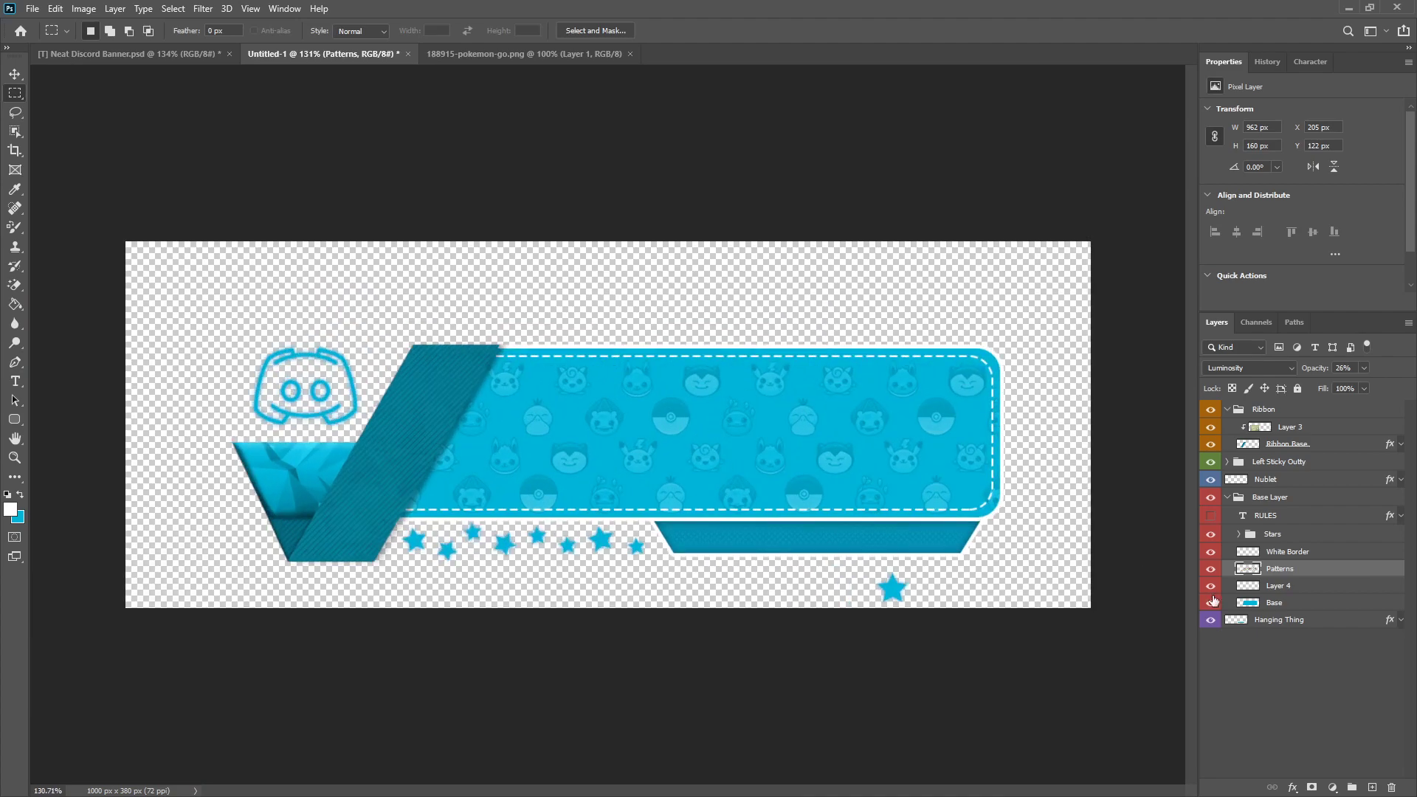
Step: Make the RULES text layer visible over the patterned panel
{"action": "left_click", "coordinate": [1211, 533]}
{"action": "left_click", "coordinate": [1210, 533]}
{"action": "left_click", "coordinate": [1210, 515]}
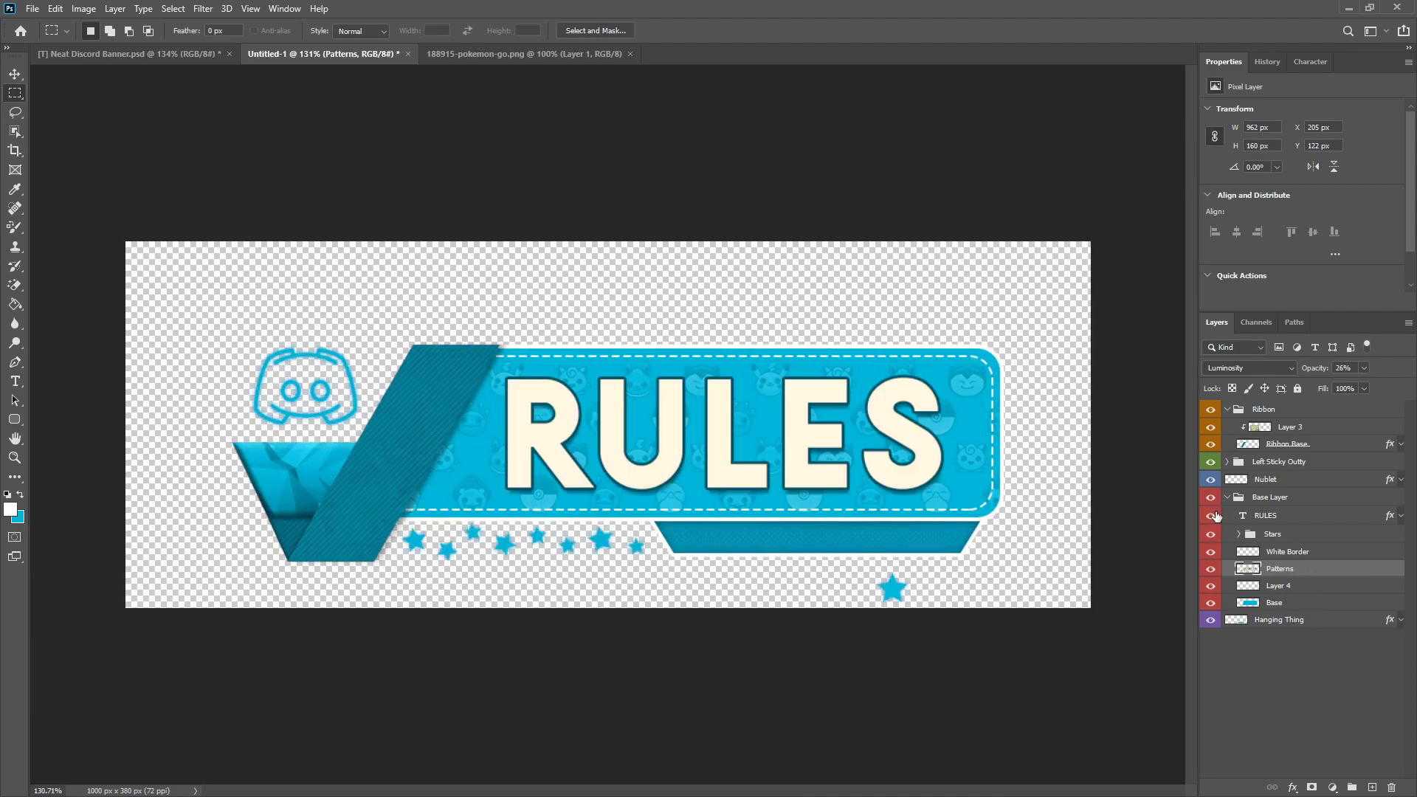
{"action": "scroll", "coordinate": [752, 584], "scroll_direction": "down", "scroll_amount": 2}
{"action": "scroll", "coordinate": [752, 584], "scroll_direction": "up", "scroll_amount": 2}
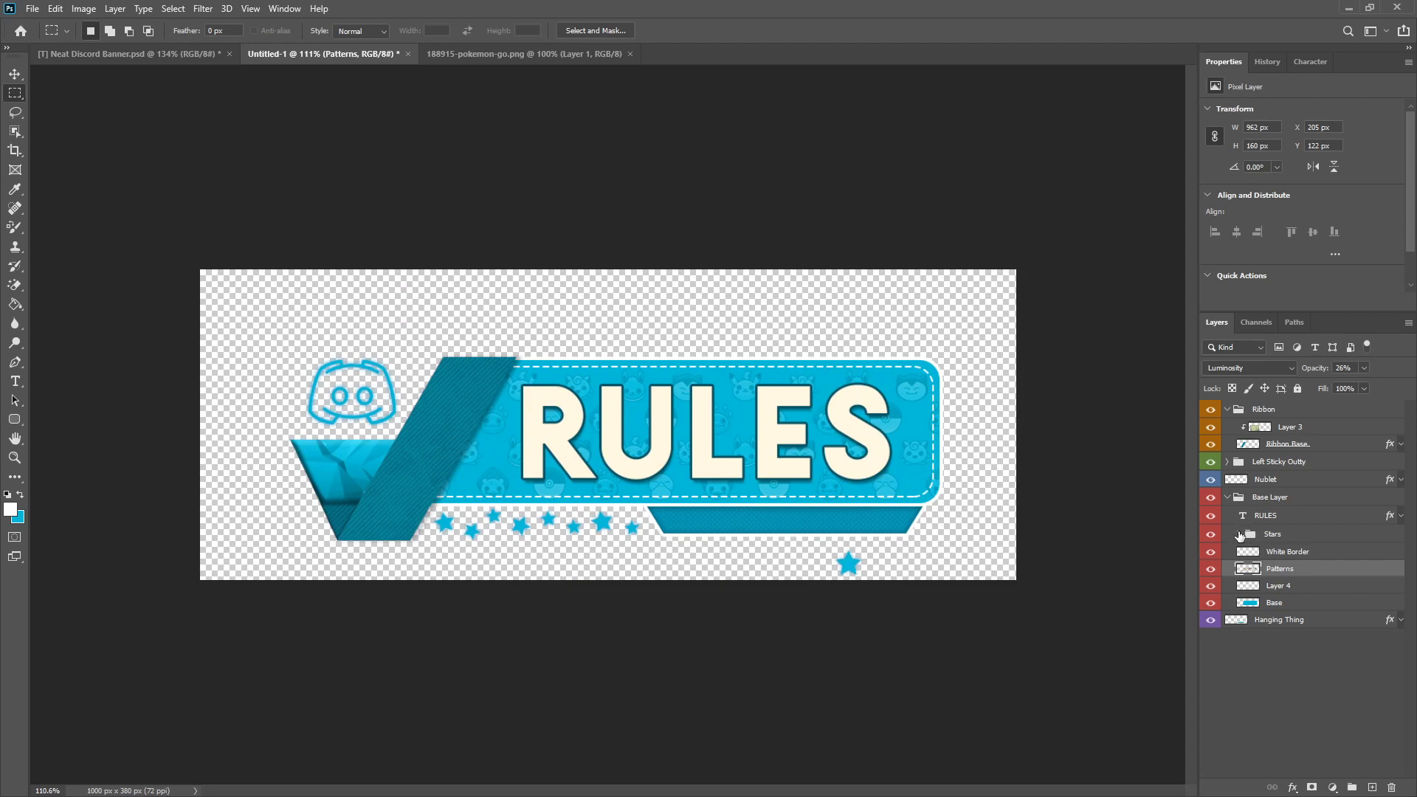
Step: Delete the stray Star layer below the banner, and collapse the Stars and Base Layer groups
{"action": "left_click", "coordinate": [1240, 534]}
{"action": "left_click", "coordinate": [1296, 691]}
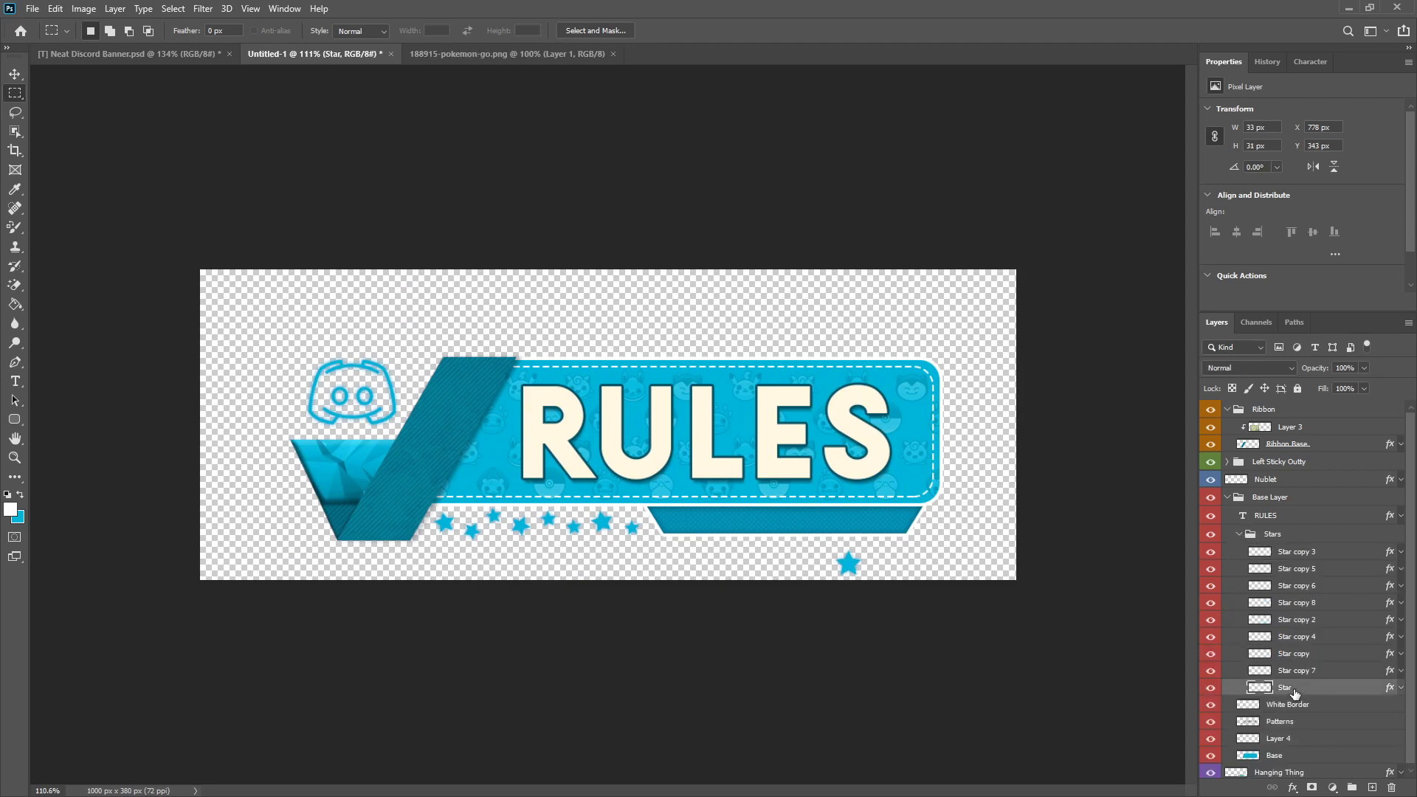
{"action": "key", "text": "Delete"}
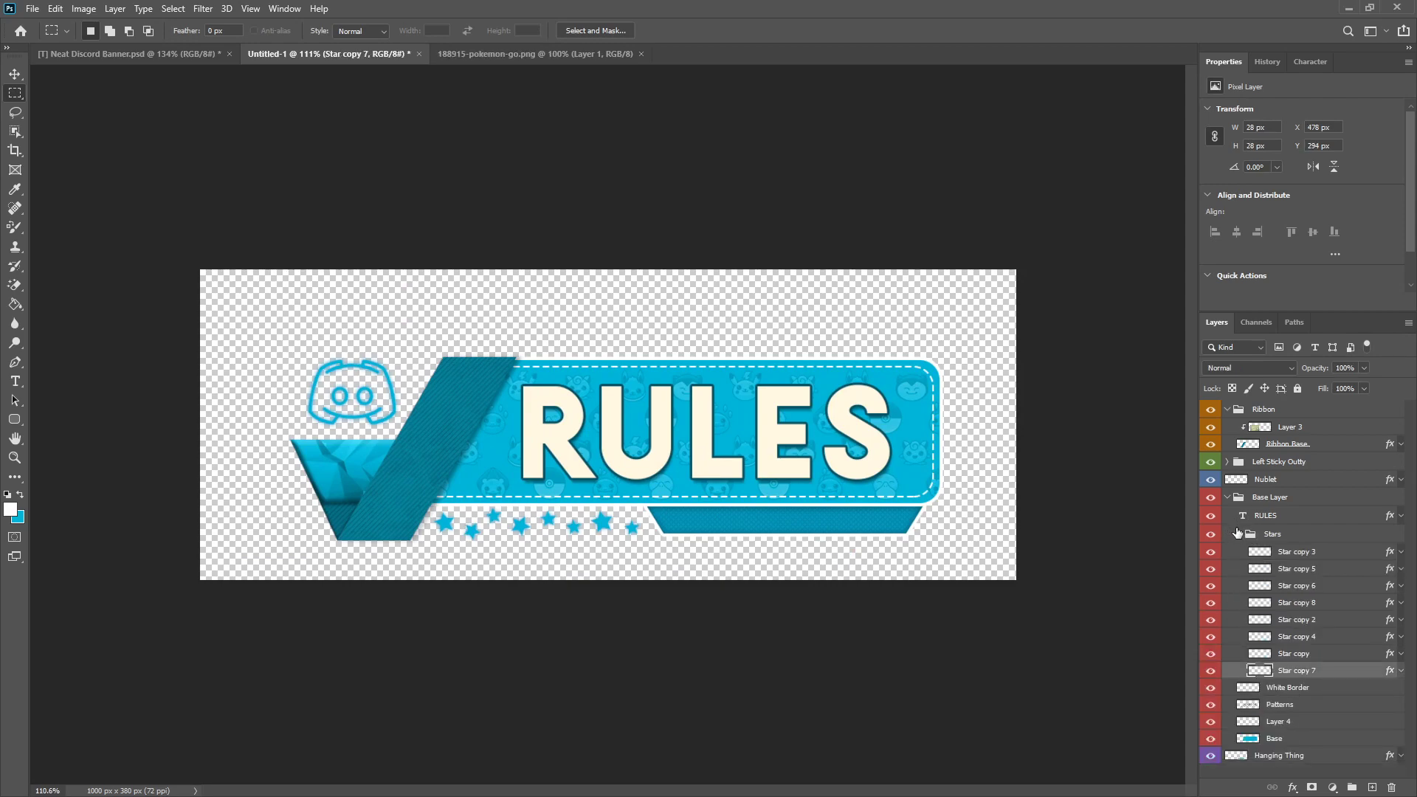
{"action": "left_click", "coordinate": [1238, 524]}
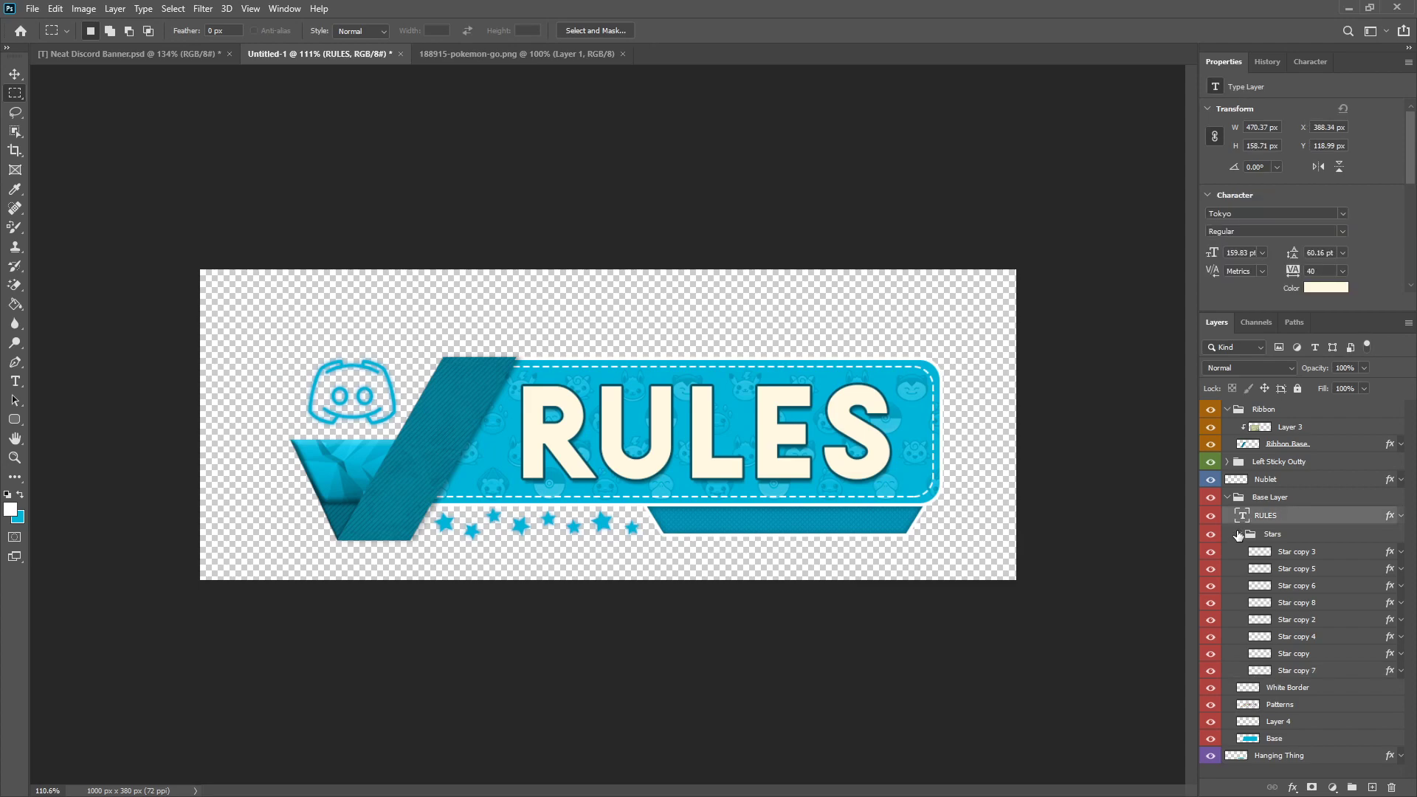
{"action": "left_click", "coordinate": [1238, 537]}
{"action": "left_click", "coordinate": [1227, 497]}
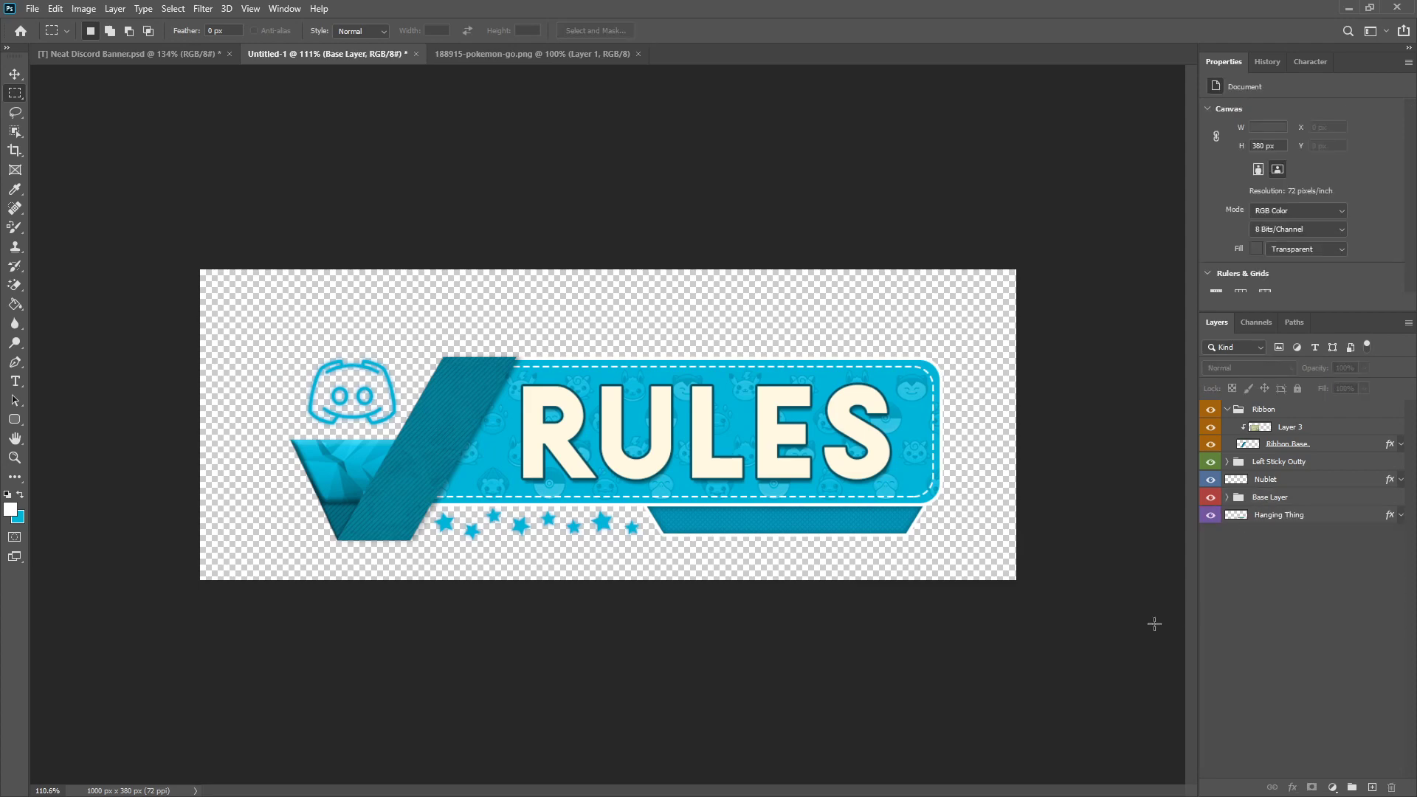
{"action": "scroll", "coordinate": [696, 649], "scroll_direction": "down", "scroll_amount": 3}
{"action": "scroll", "coordinate": [699, 642], "scroll_direction": "down", "scroll_amount": 2}
{"action": "scroll", "coordinate": [708, 620], "scroll_direction": "up", "scroll_amount": 2}
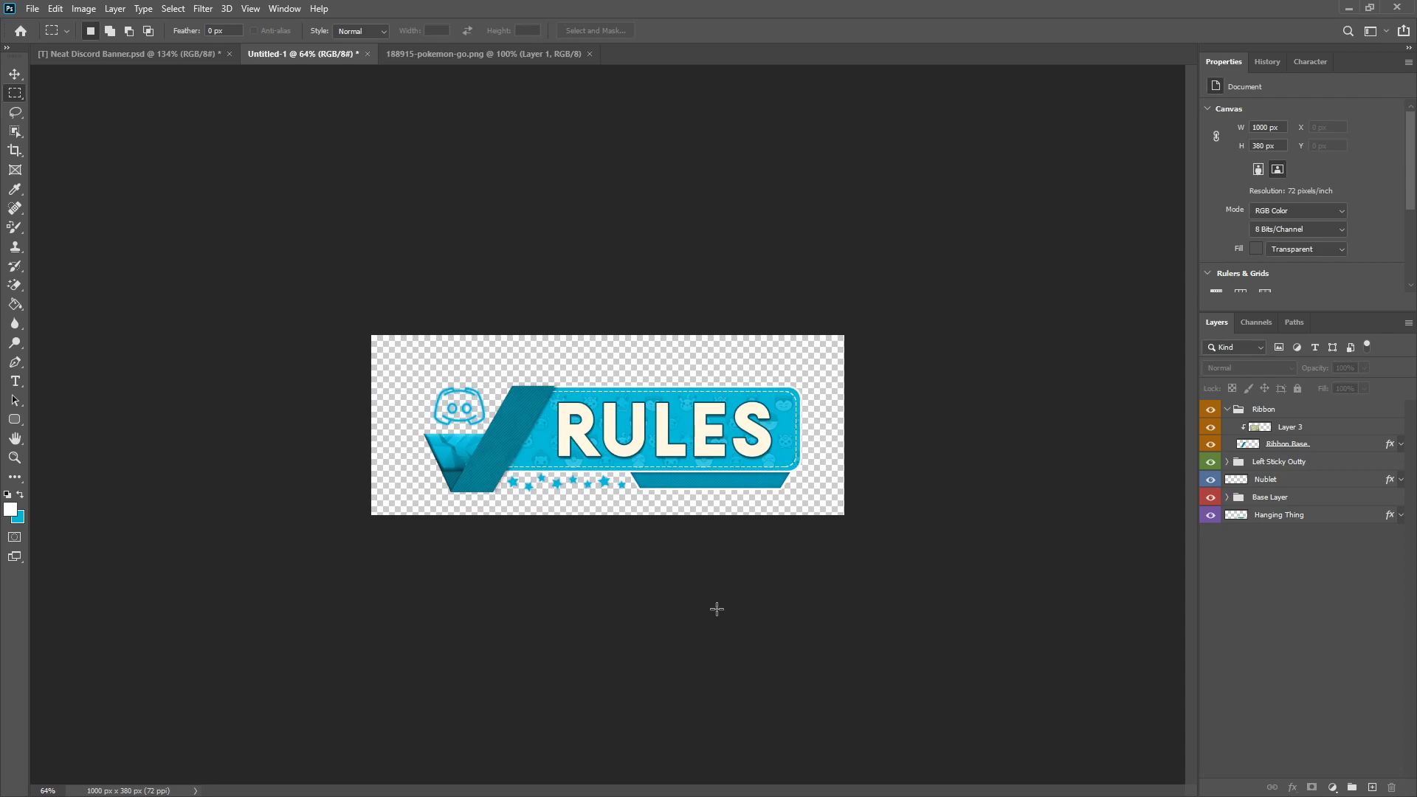